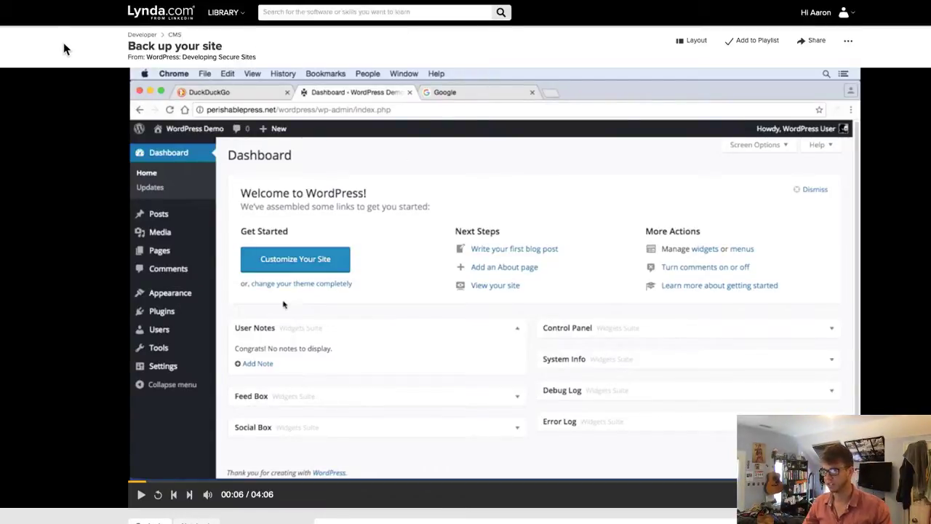
- Resume the 'Back up your site' Lynda lesson video
{"action": "key", "text": "space"}
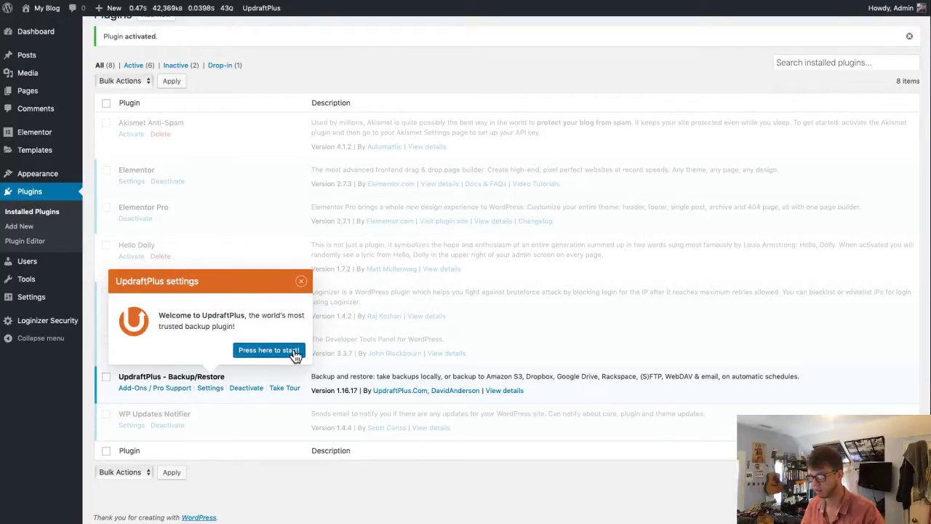
- Go to the UpdraftPlus Backup/Restore page, then start a new tab with 'updraftplus' in the address bar
{"action": "left_click", "coordinate": [295, 353]}
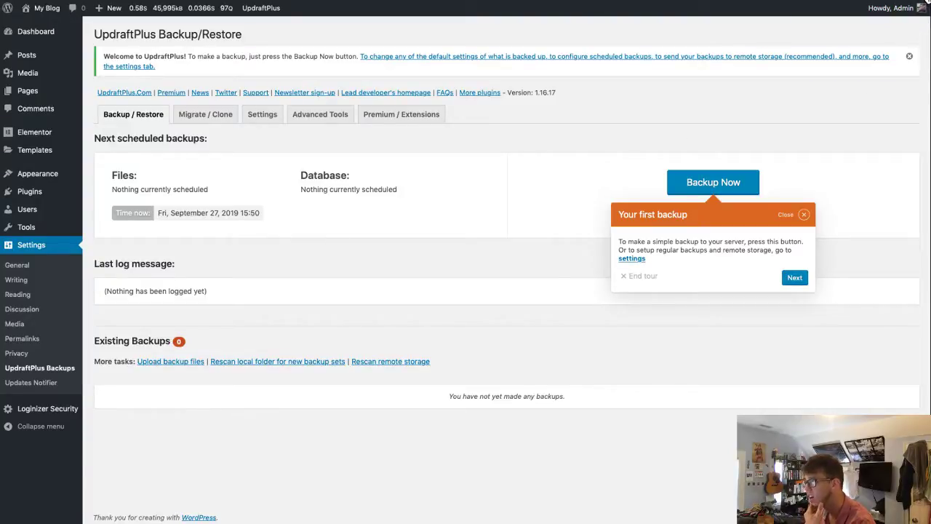
{"action": "left_click", "coordinate": [923, 1]}
{"action": "type", "text": "updraft"}
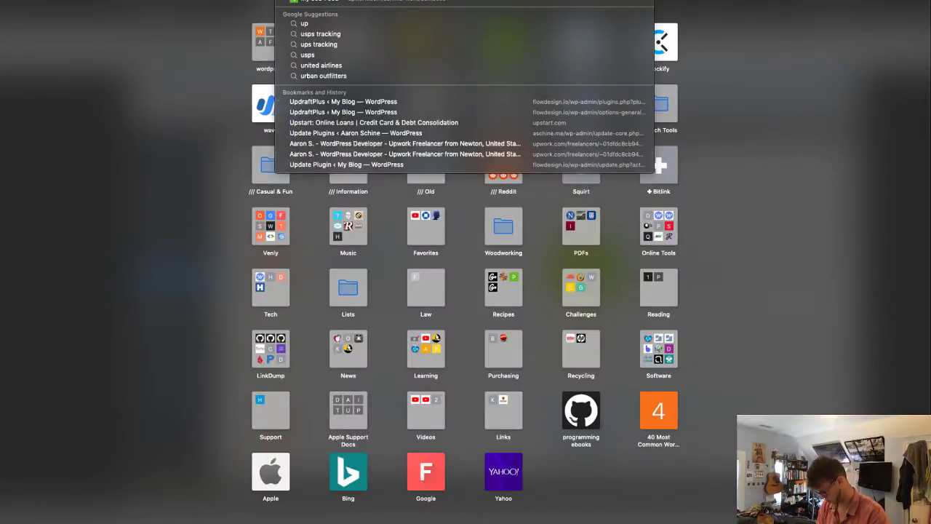
{"action": "type", "text": "plus"}
- Bookmark the UpdraftPlus homepage as '003 updraftplus' in wordpress plugins, then return to WordPress
{"action": "key", "text": "Return"}
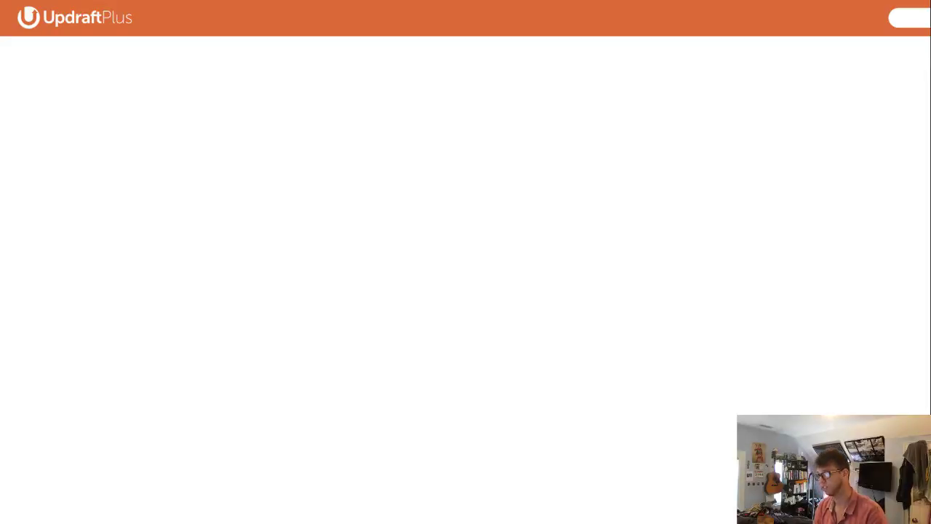
{"action": "key", "text": "super+d"}
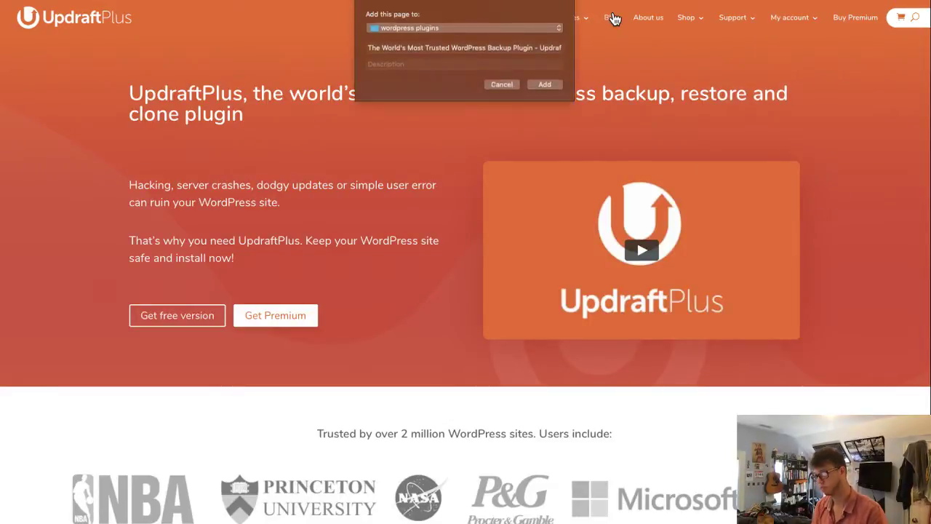
{"action": "left_click", "coordinate": [435, 48]}
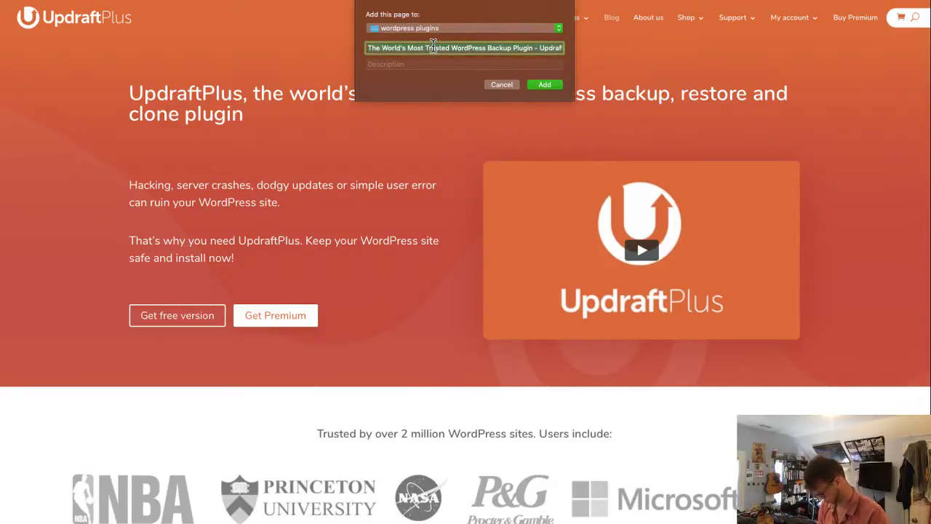
{"action": "type", "text": "updraftplus"}
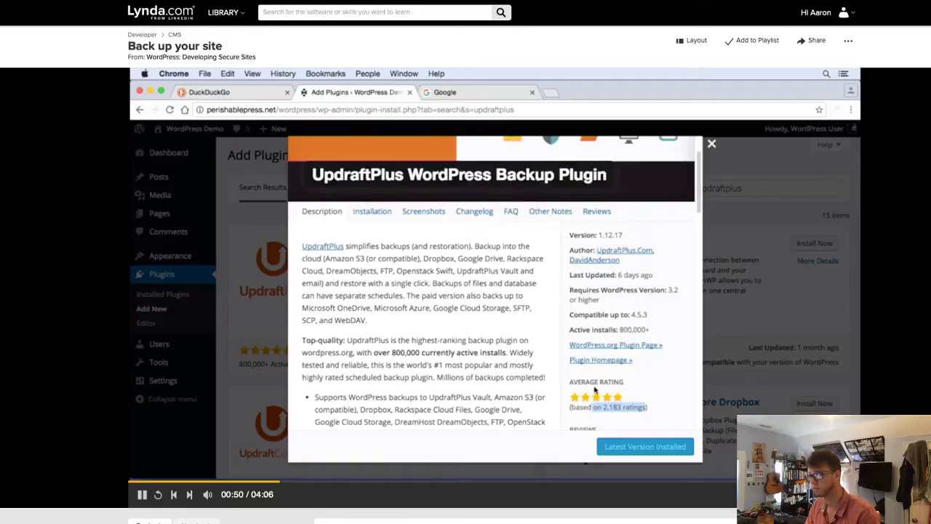
{"action": "left_click", "coordinate": [44, 1]}
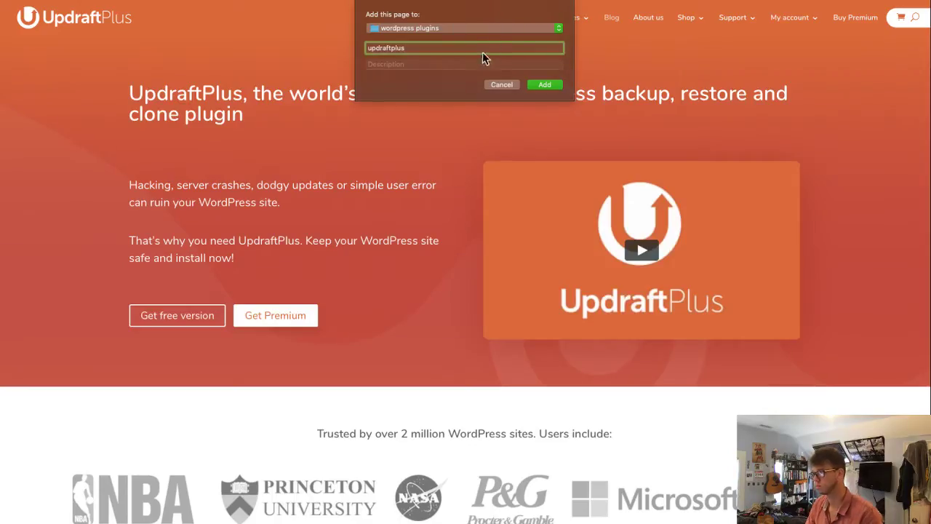
{"action": "key", "text": "super+Left"}
{"action": "type", "text": "00"}
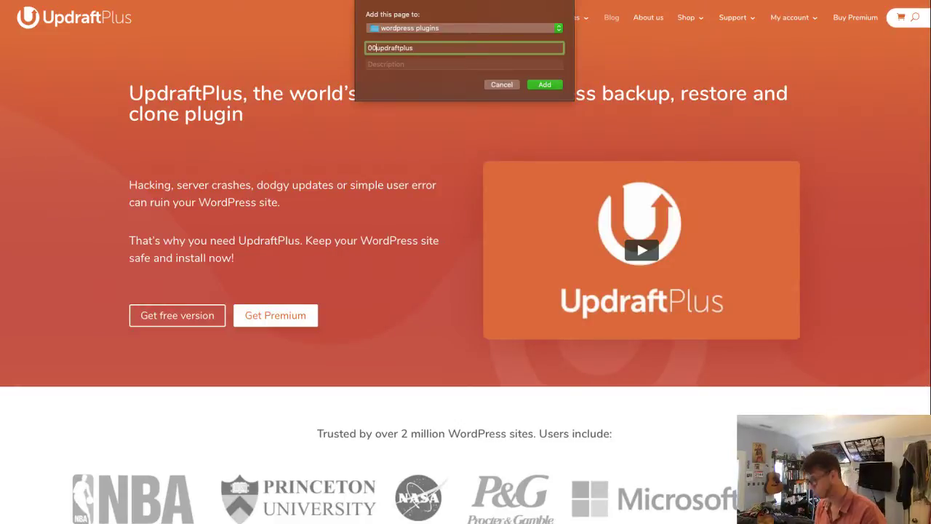
{"action": "type", "text": "3"}
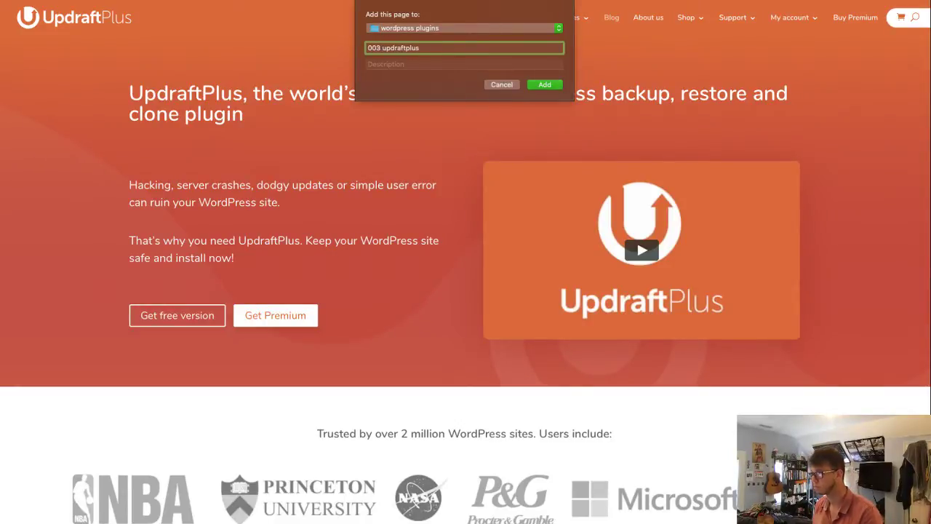
{"action": "key", "text": "Return"}
{"action": "key", "text": "ctrl+Tab"}
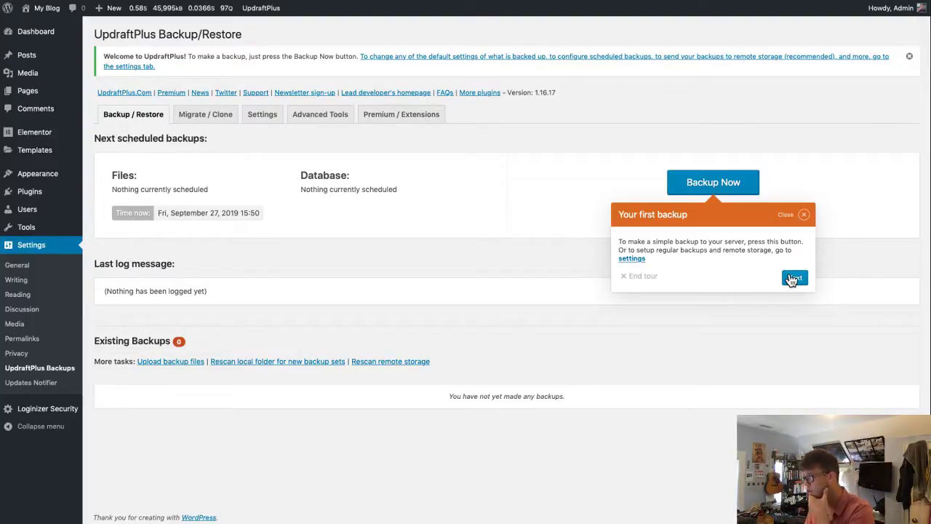
- Dismiss the first-backup tour and save UpdraftPlus settings at defaults (Manual schedules, retain 2)
{"action": "left_click", "coordinate": [803, 214]}
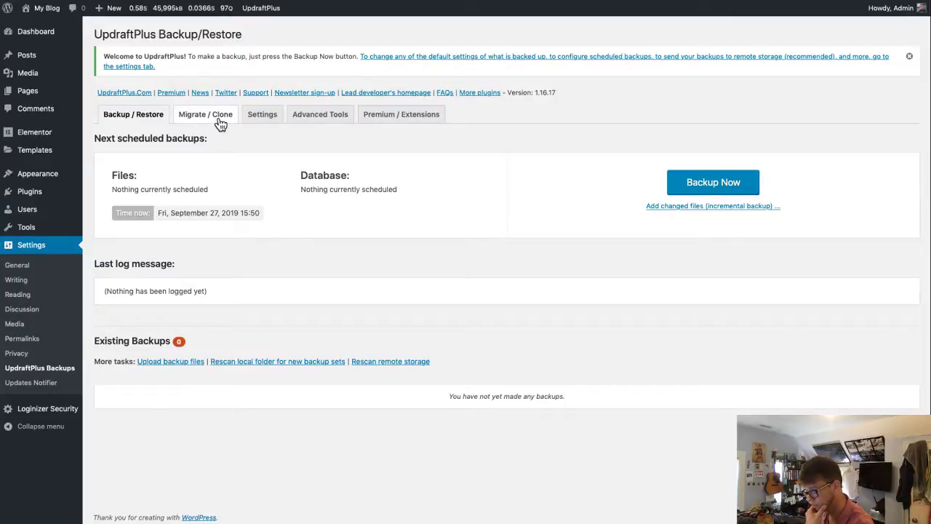
{"action": "left_click", "coordinate": [263, 123]}
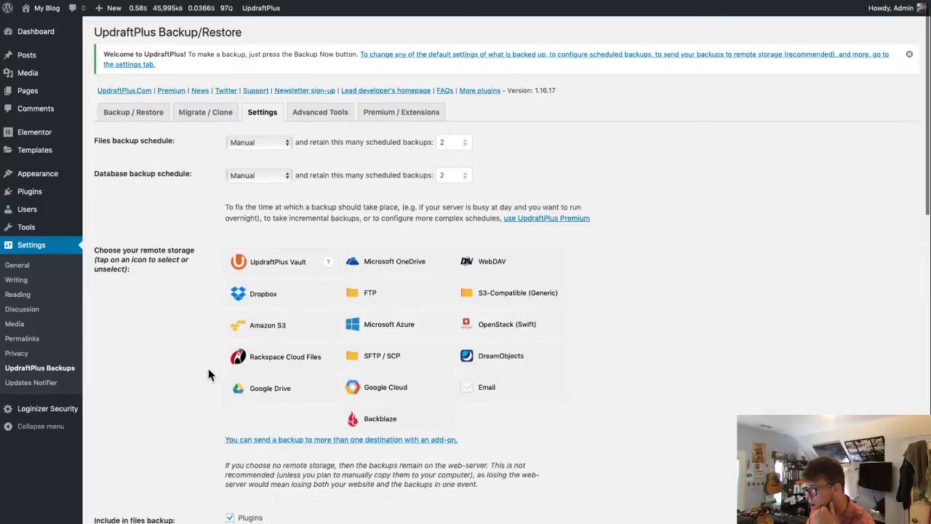
{"action": "scroll", "coordinate": [208, 368], "scroll_direction": "down", "scroll_amount": 5}
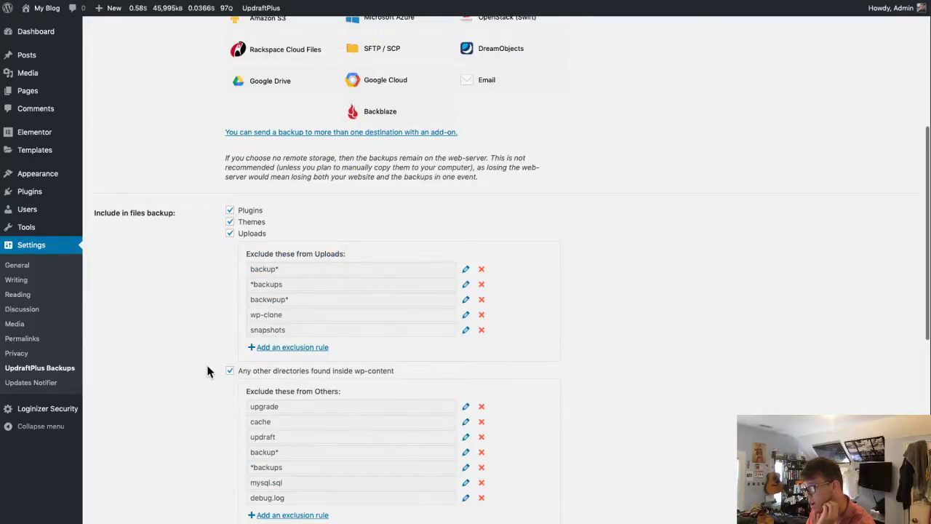
{"action": "scroll", "coordinate": [208, 372], "scroll_direction": "down", "scroll_amount": 3}
{"action": "scroll", "coordinate": [207, 373], "scroll_direction": "down", "scroll_amount": 3}
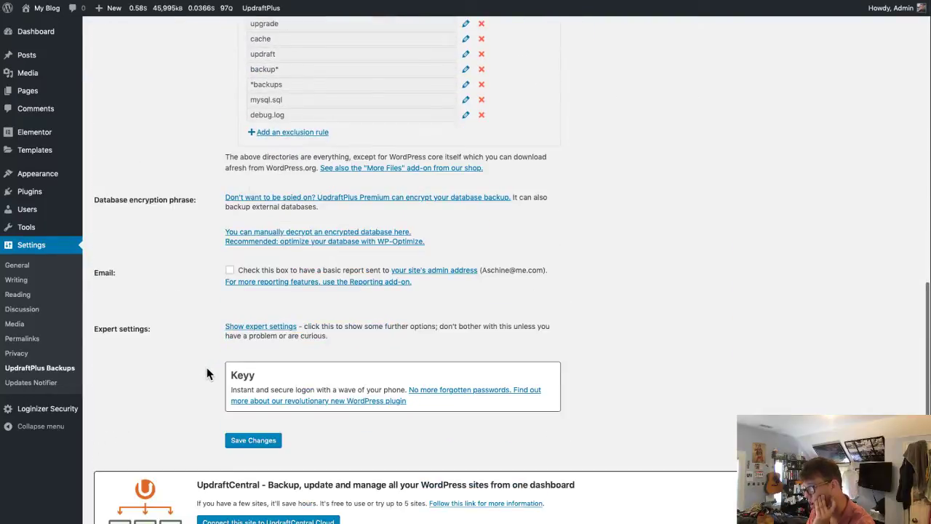
{"action": "scroll", "coordinate": [207, 373], "scroll_direction": "down", "scroll_amount": 1}
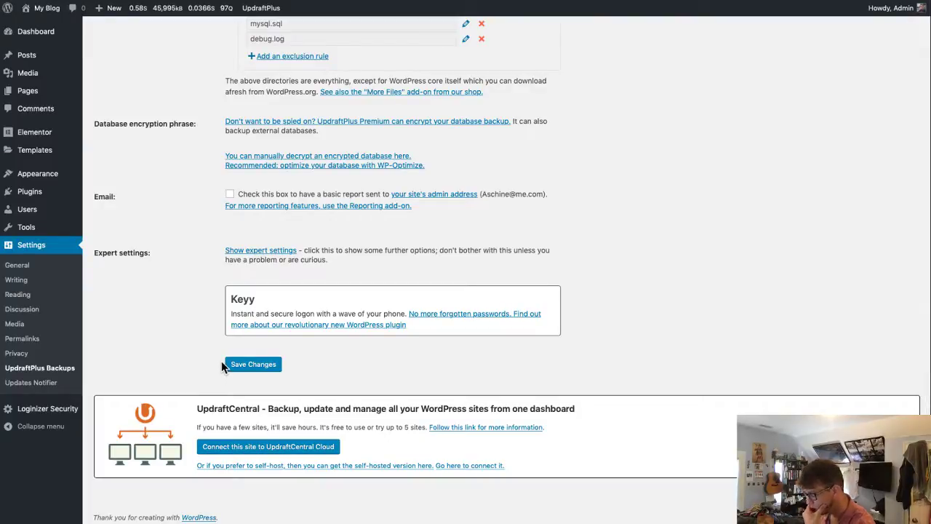
{"action": "left_click", "coordinate": [227, 363]}
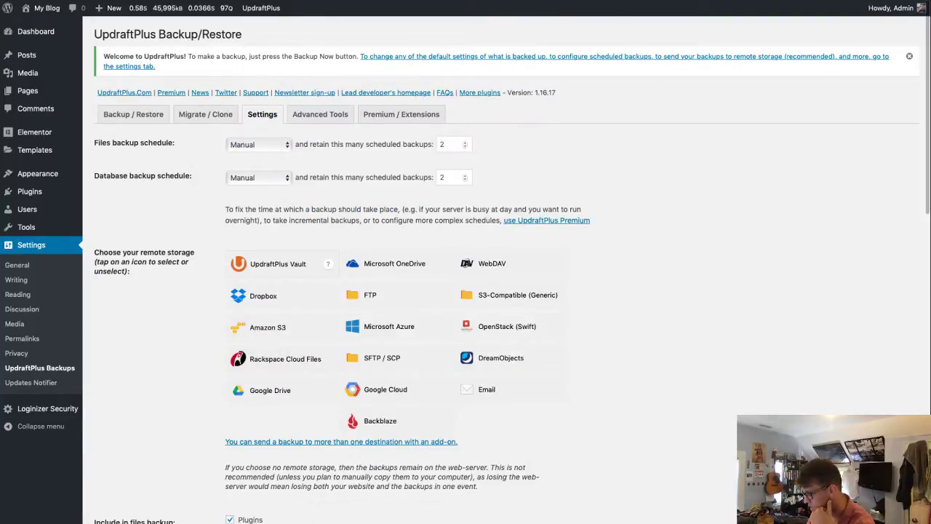
- Set the files backup schedule to Daily, retaining 5 backups
{"action": "left_click", "coordinate": [271, 152]}
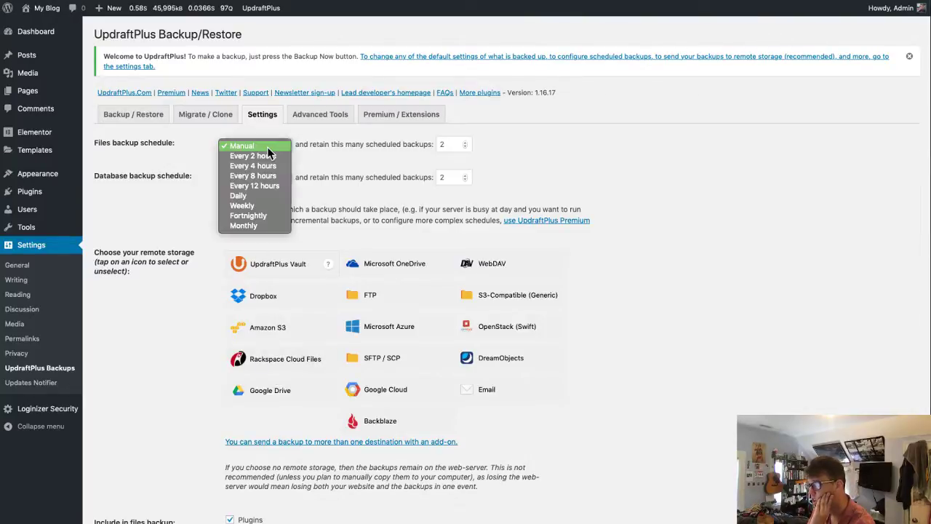
{"action": "left_click", "coordinate": [267, 144]}
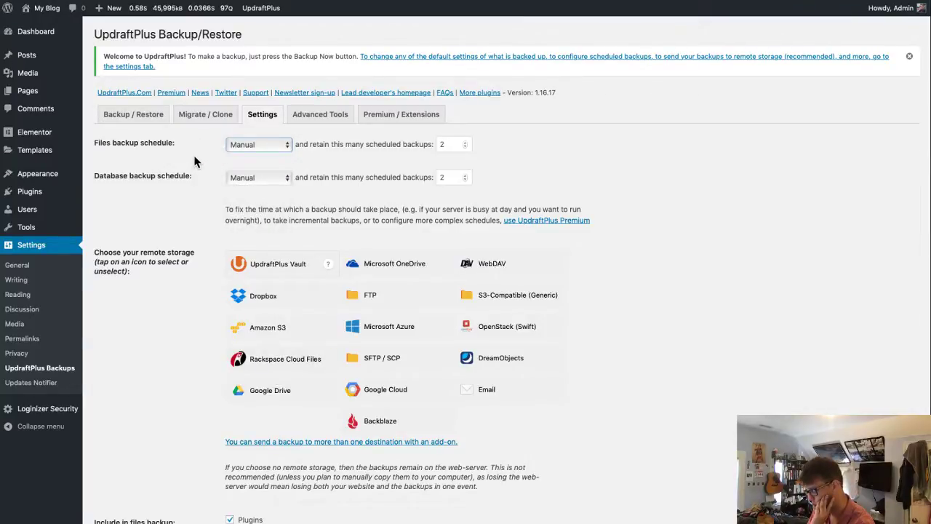
{"action": "triple_click", "coordinate": [142, 141]}
{"action": "left_click", "coordinate": [149, 164]}
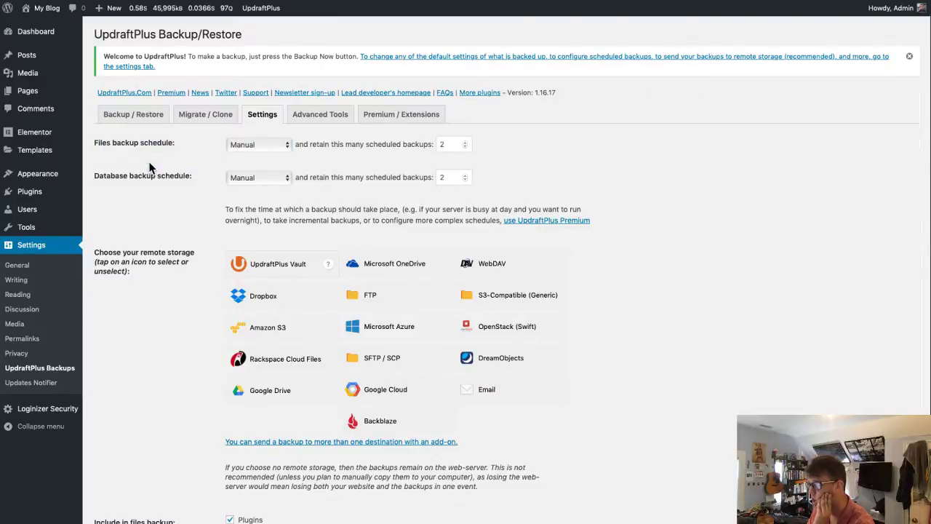
{"action": "left_click", "coordinate": [277, 147]}
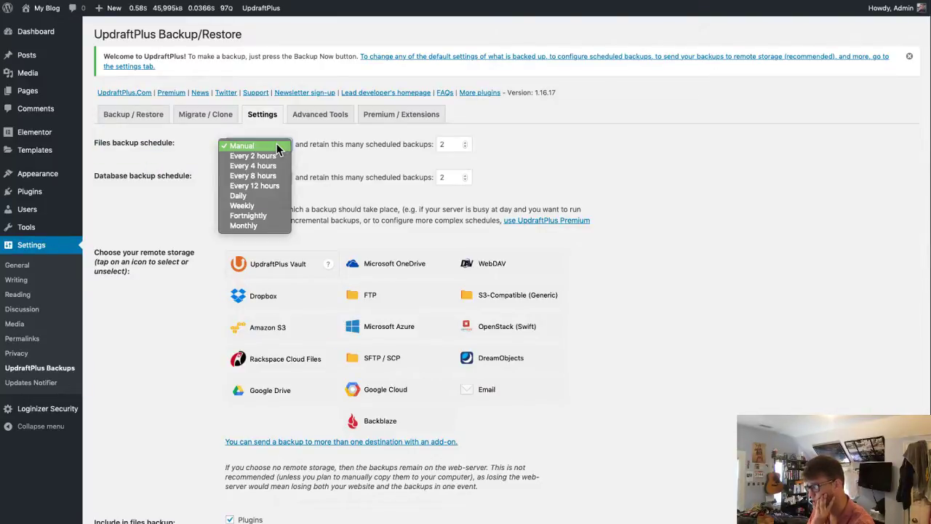
{"action": "left_click", "coordinate": [267, 196]}
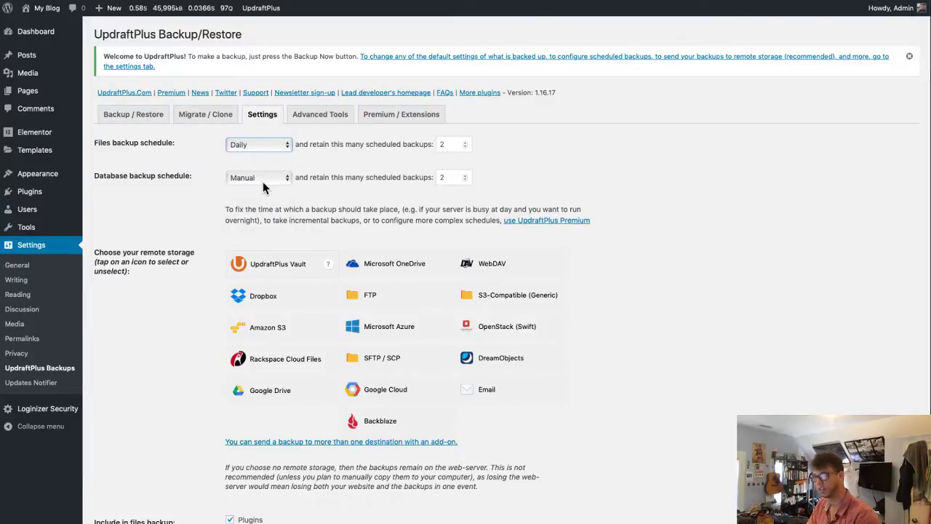
{"action": "left_click", "coordinate": [465, 145]}
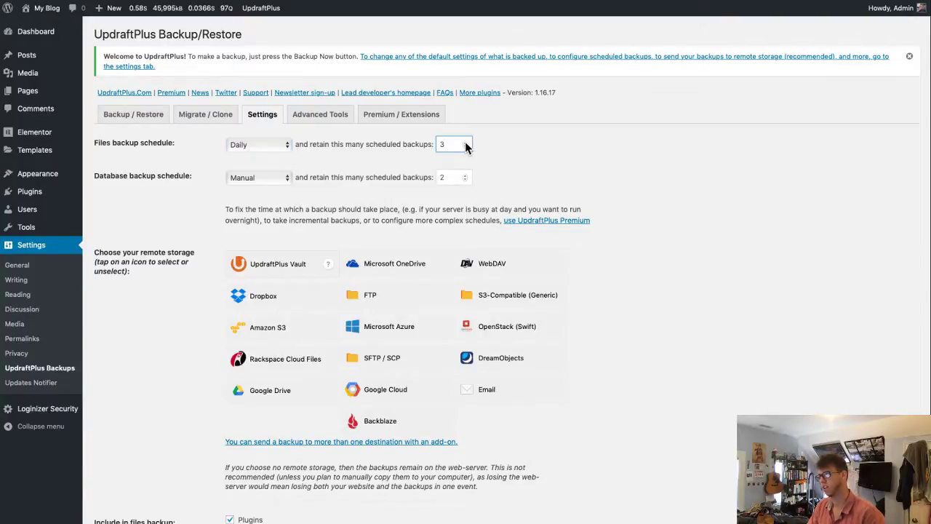
{"action": "key", "text": "BackSpace"}
{"action": "type", "text": "5"}
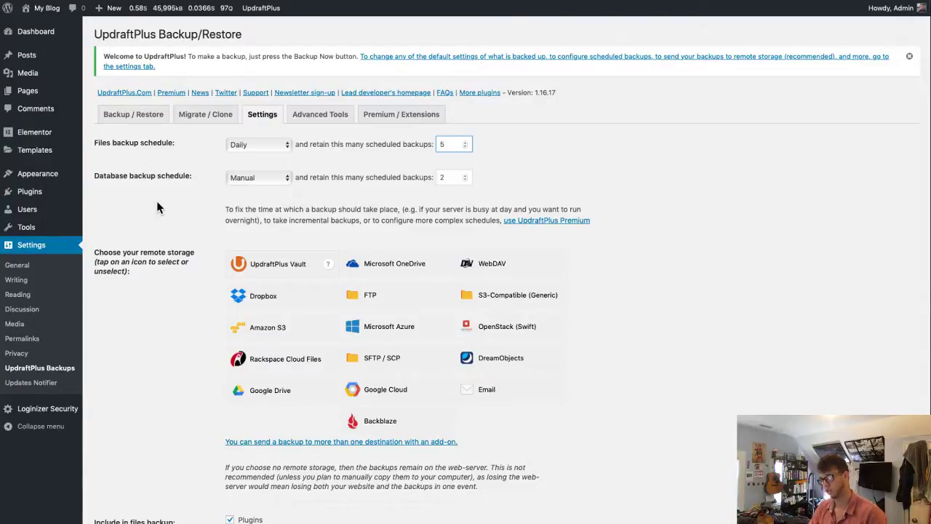
- Set the database backup schedule to Daily, retaining 5 backups
{"action": "left_click", "coordinate": [268, 175]}
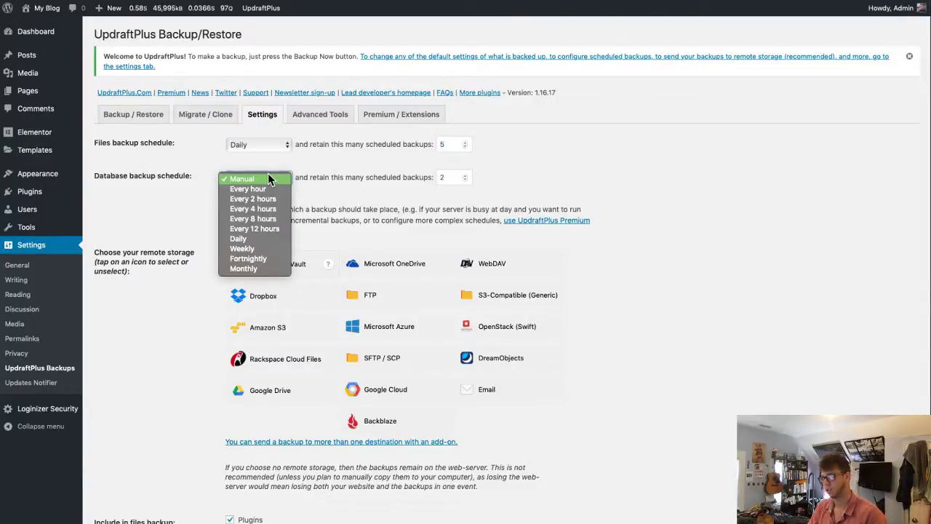
{"action": "left_click", "coordinate": [265, 239]}
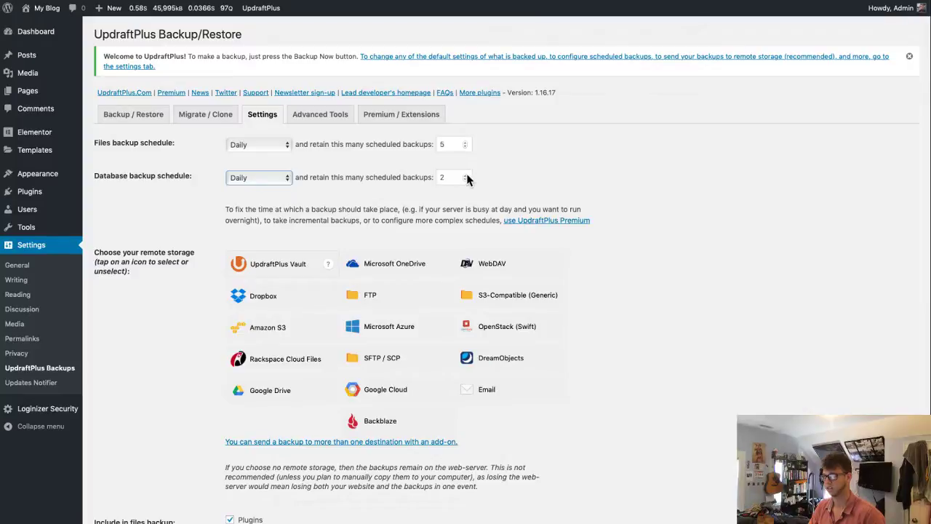
{"action": "left_click", "coordinate": [467, 178]}
{"action": "key", "text": "BackSpace"}
{"action": "type", "text": "5"}
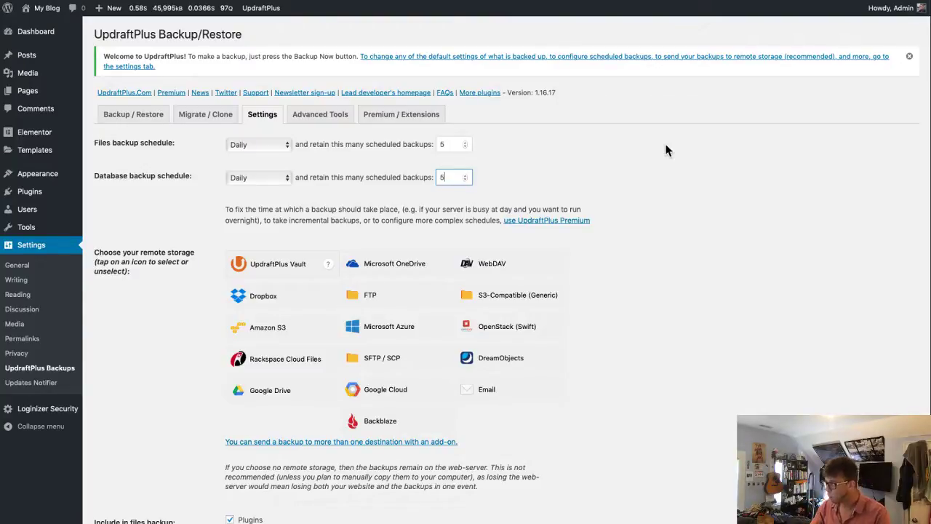
{"action": "key", "text": "super+Tab"}
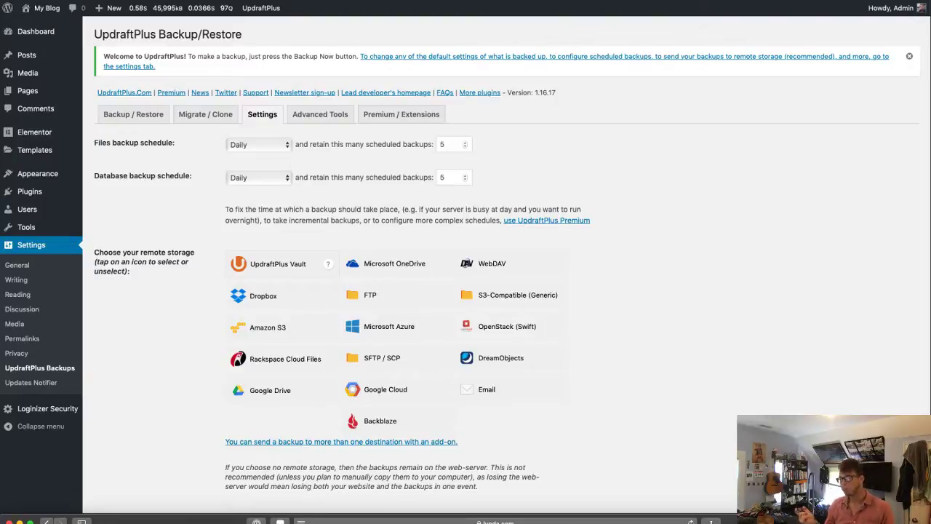
{"action": "left_click", "coordinate": [264, 182]}
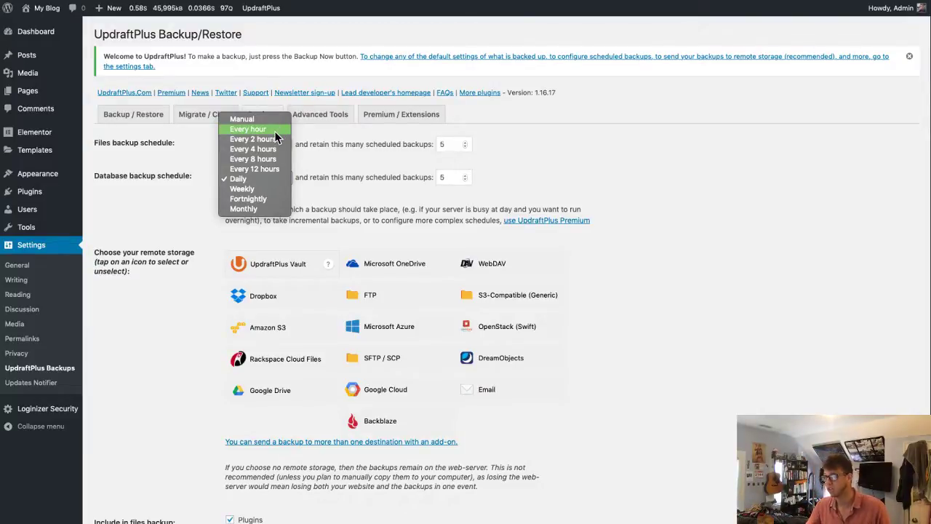
{"action": "left_click", "coordinate": [126, 175]}
{"action": "double_click", "coordinate": [112, 175]}
{"action": "double_click", "coordinate": [127, 142]}
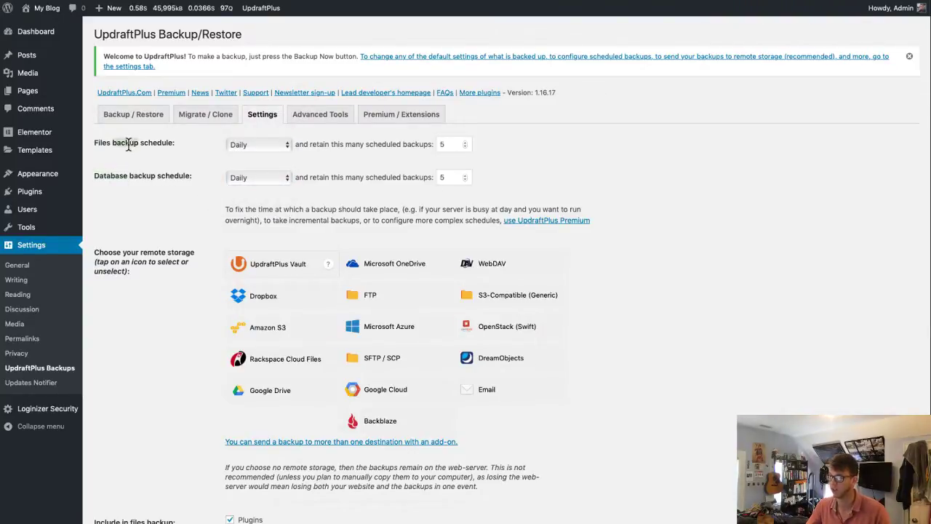
{"action": "left_click", "coordinate": [228, 179]}
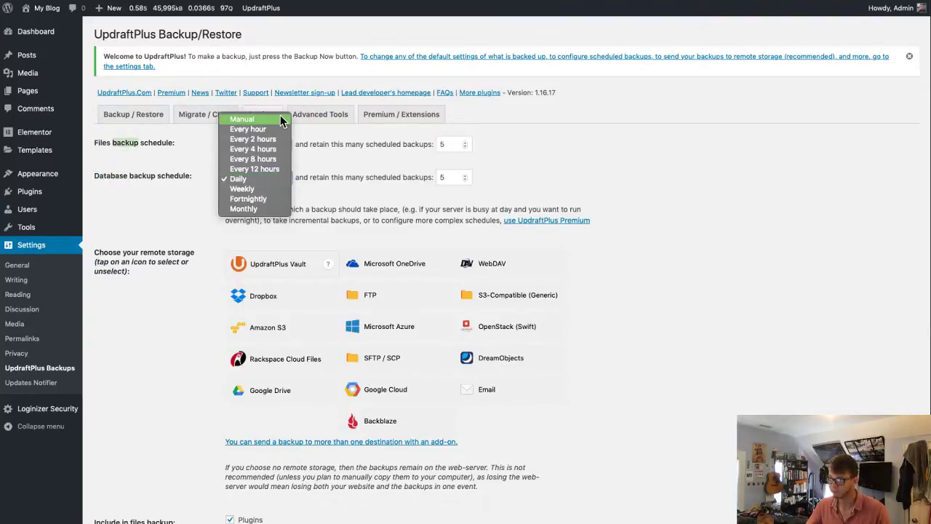
{"action": "left_click", "coordinate": [142, 198]}
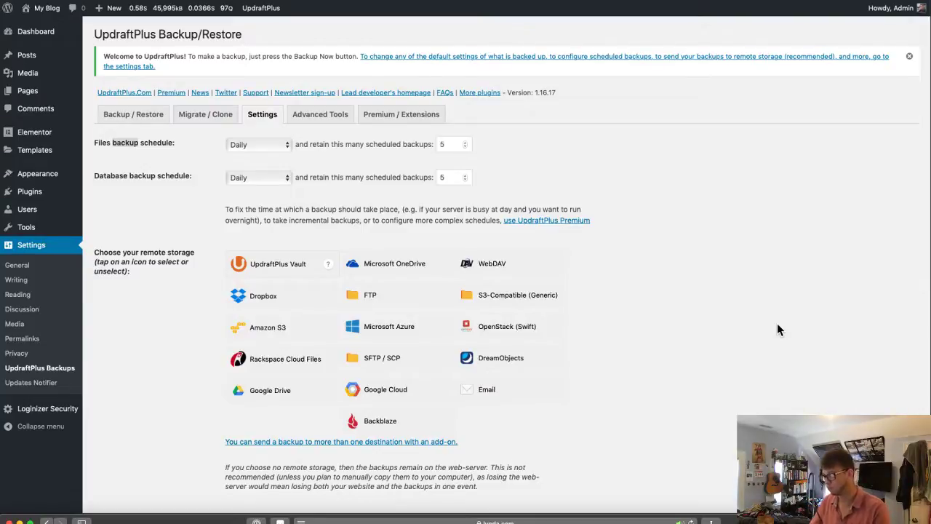
- Tick the basic Email backup report option and save the UpdraftPlus settings
{"action": "scroll", "coordinate": [698, 333], "scroll_direction": "down", "scroll_amount": 5}
{"action": "scroll", "coordinate": [683, 373], "scroll_direction": "down", "scroll_amount": 3}
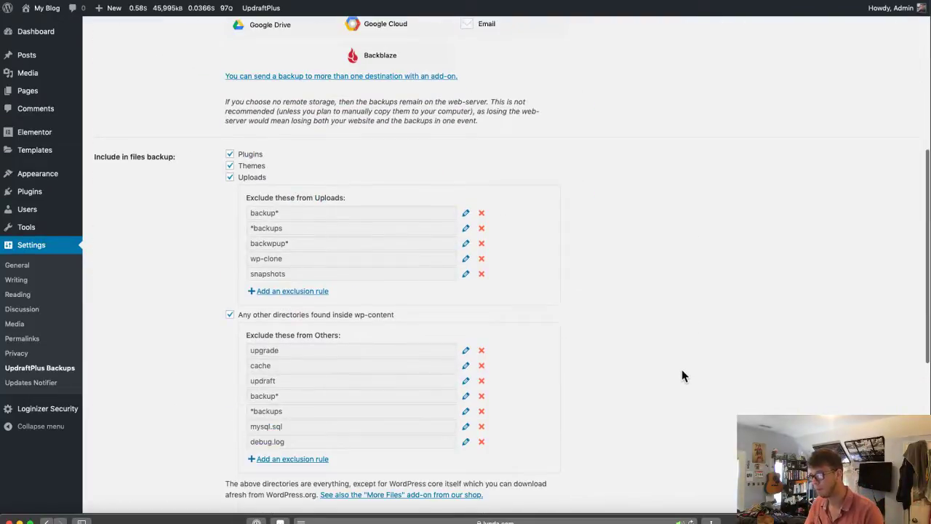
{"action": "scroll", "coordinate": [682, 377], "scroll_direction": "down", "scroll_amount": 5}
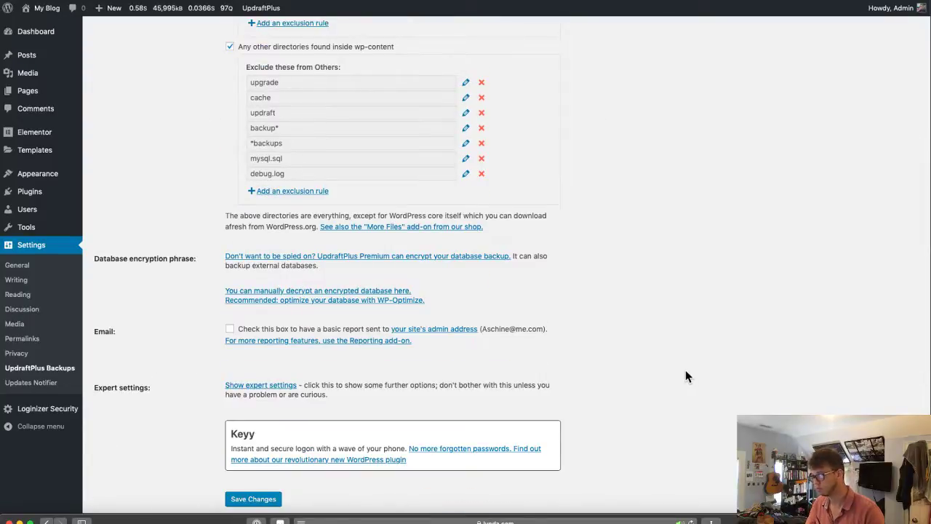
{"action": "left_click", "coordinate": [230, 331]}
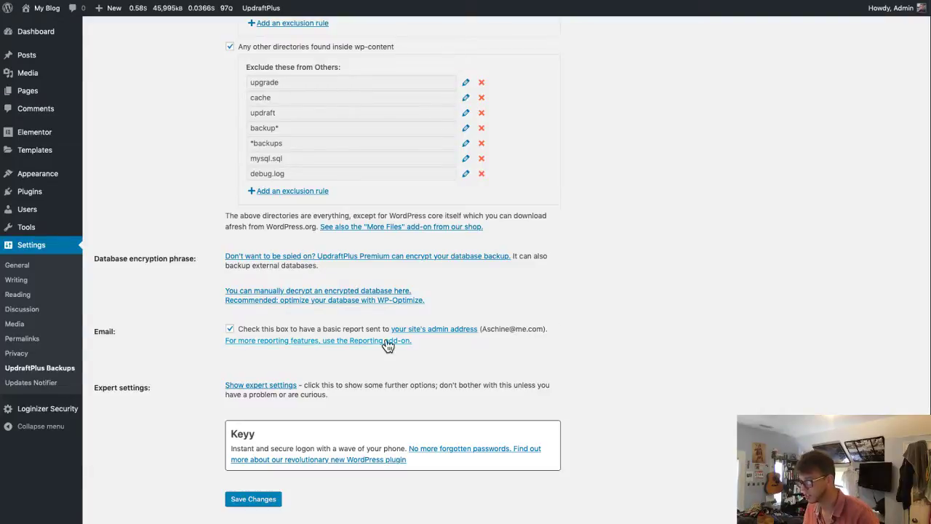
{"action": "scroll", "coordinate": [676, 361], "scroll_direction": "down", "scroll_amount": 3}
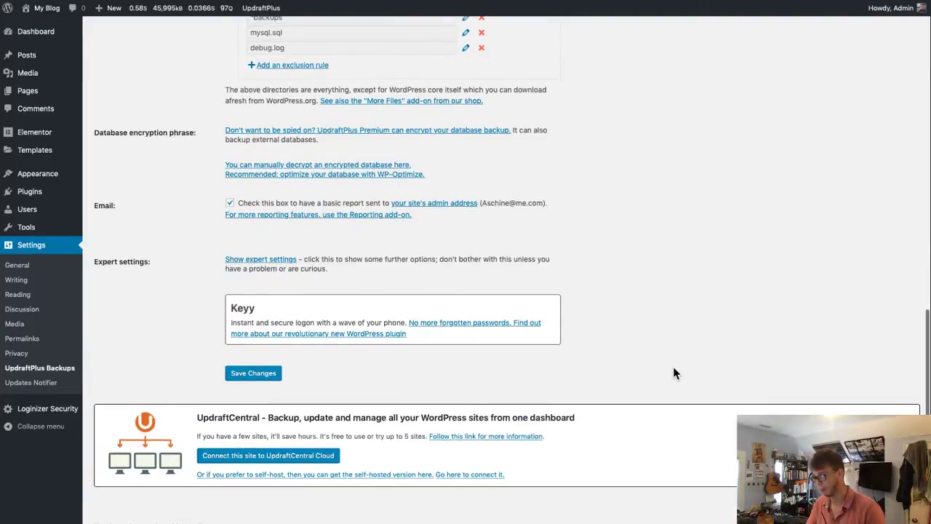
{"action": "left_click", "coordinate": [260, 373]}
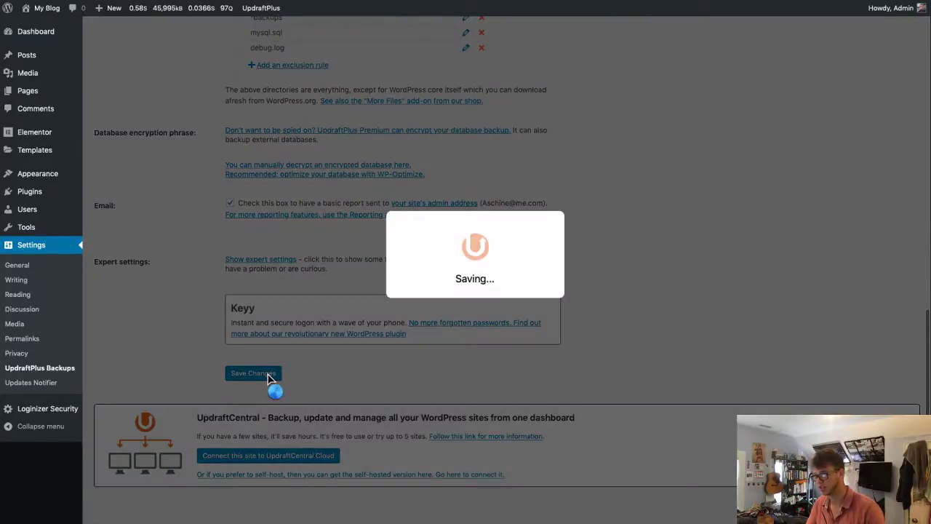
{"action": "scroll", "coordinate": [636, 347], "scroll_direction": "up", "scroll_amount": 5}
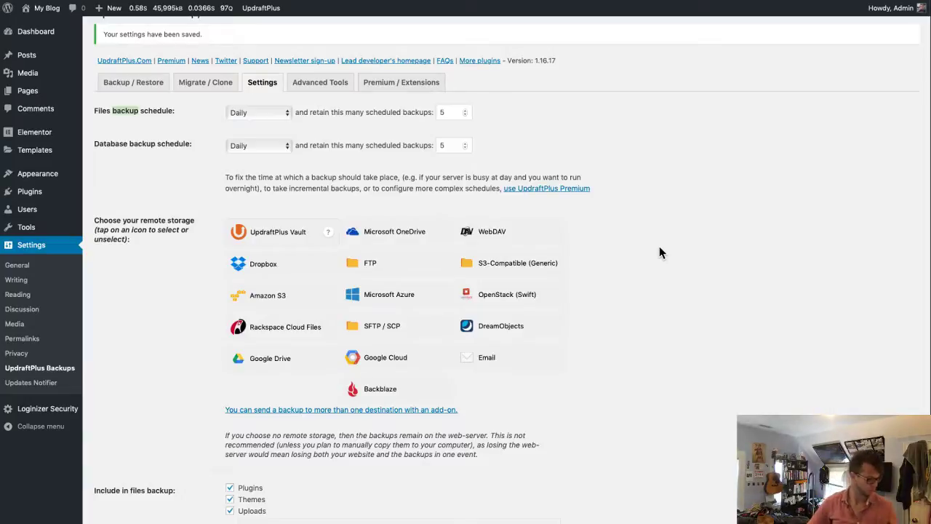
- Select Google Drive as remote storage, save, and follow the Google Drive authorization link
{"action": "left_click_drag", "start_coordinate": [684, 523], "coordinate": [684, 521]}
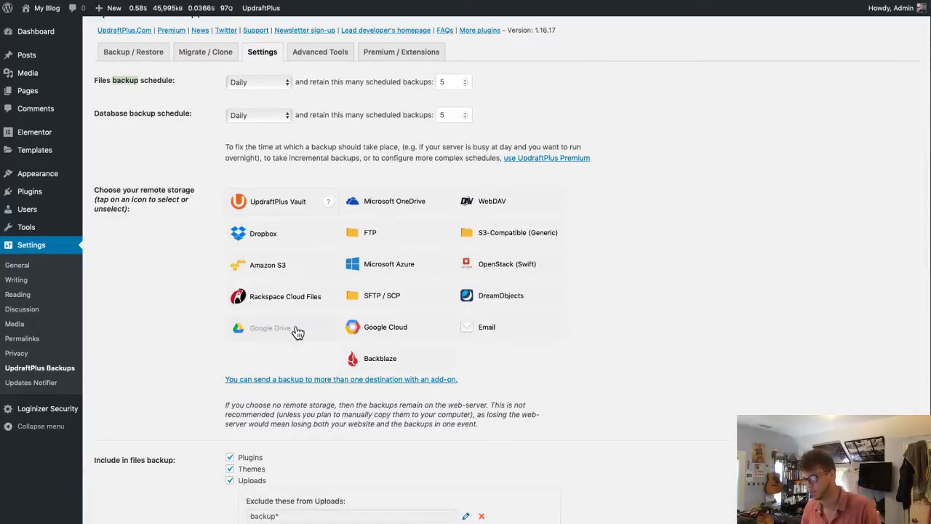
{"action": "left_click", "coordinate": [296, 330]}
{"action": "scroll", "coordinate": [513, 430], "scroll_direction": "down", "scroll_amount": 3}
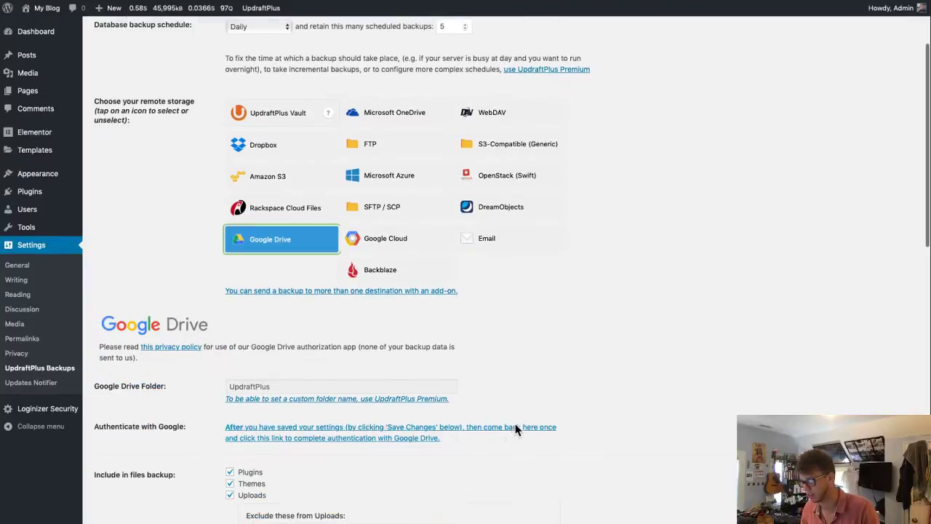
{"action": "left_click", "coordinate": [292, 388]}
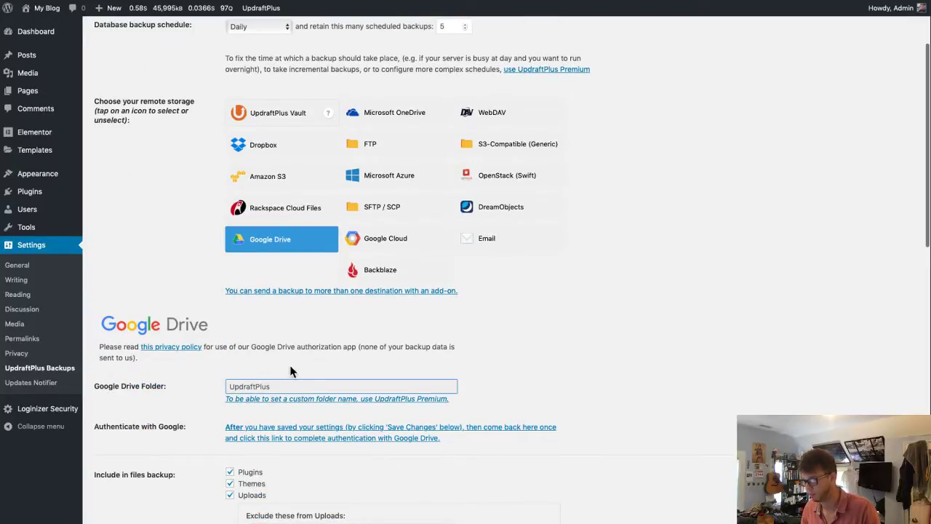
{"action": "scroll", "coordinate": [323, 432], "scroll_direction": "down", "scroll_amount": 1}
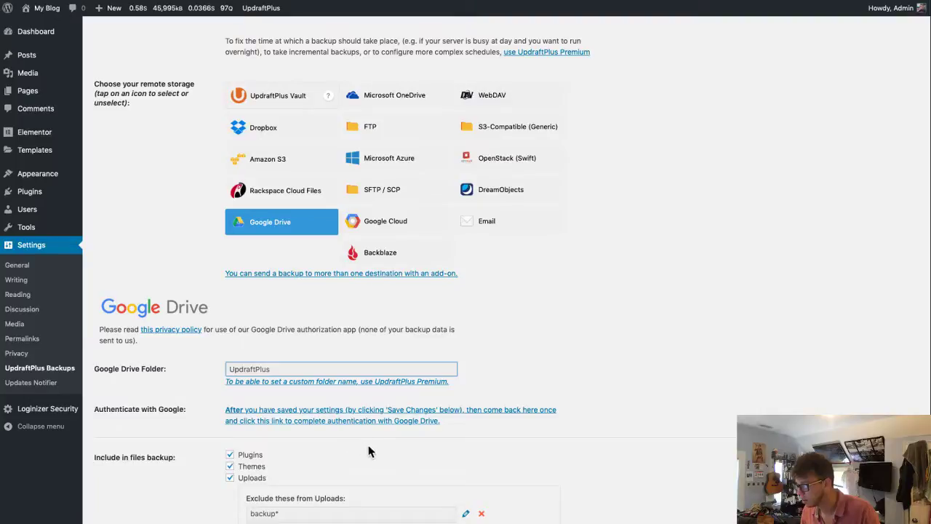
{"action": "scroll", "coordinate": [375, 448], "scroll_direction": "down", "scroll_amount": 10}
{"action": "left_click", "coordinate": [268, 365]}
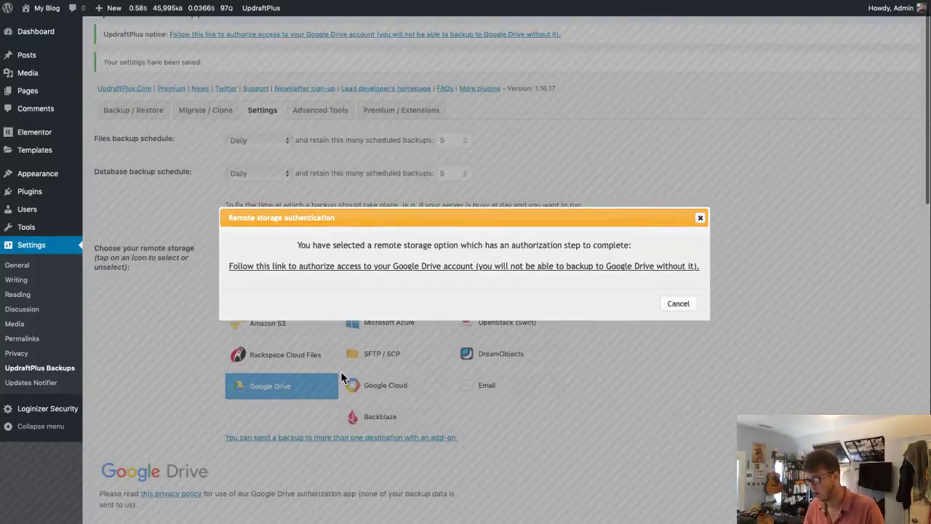
{"action": "left_click", "coordinate": [349, 270]}
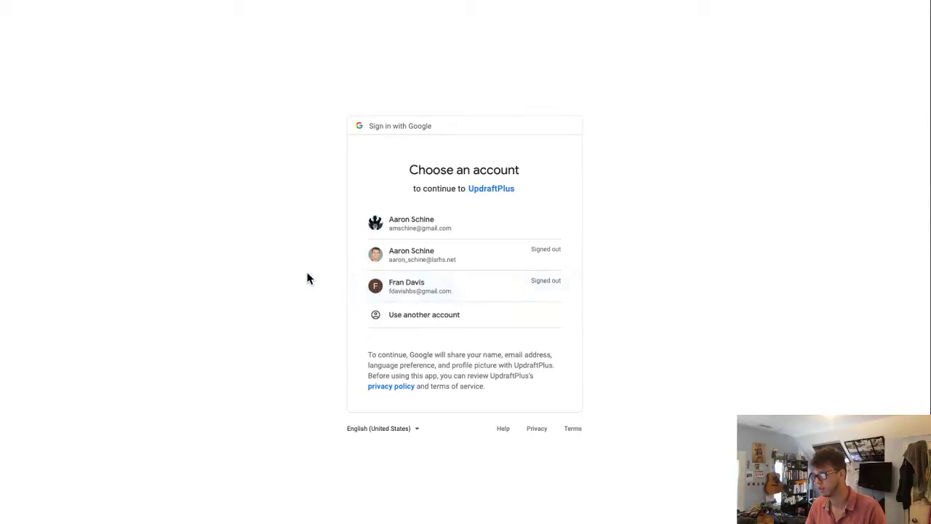
- Choose the Google account and allow UpdraftPlus to access its Google Drive
{"action": "left_click", "coordinate": [498, 234]}
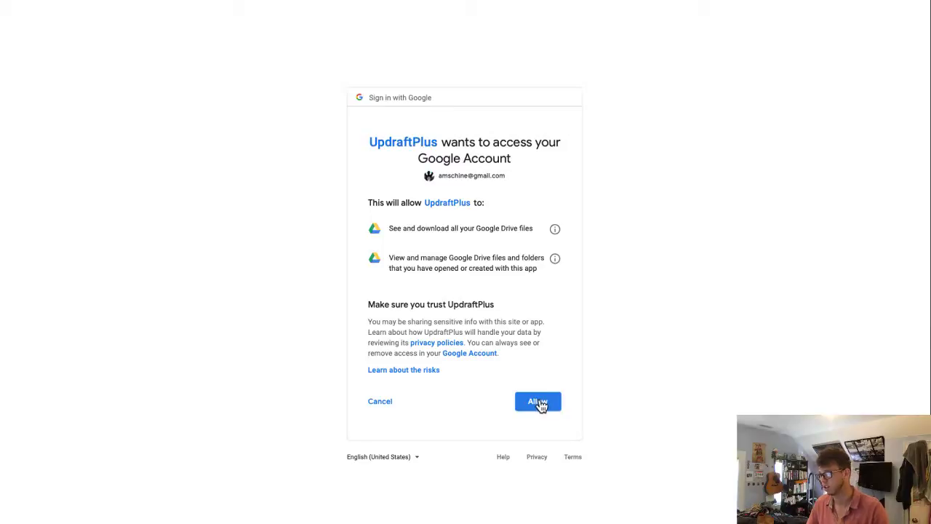
{"action": "left_click", "coordinate": [541, 405]}
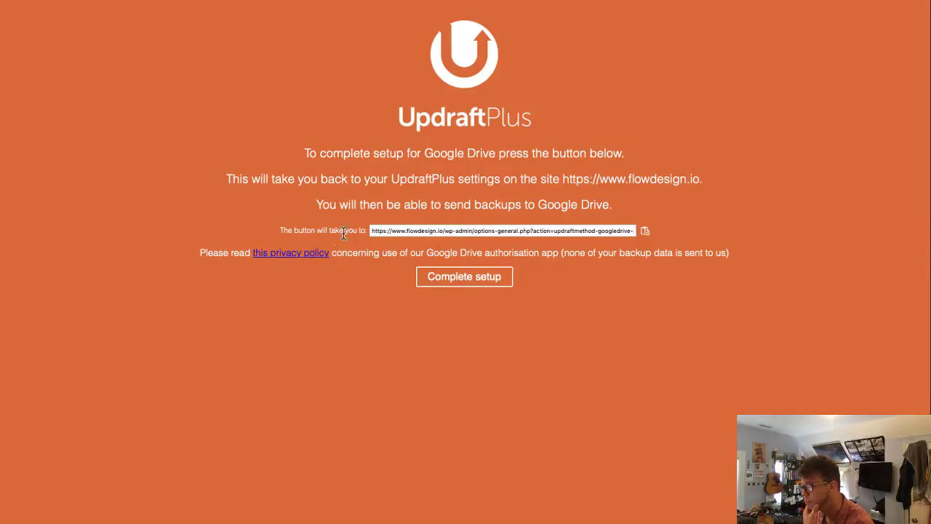
{"action": "left_click", "coordinate": [489, 287]}
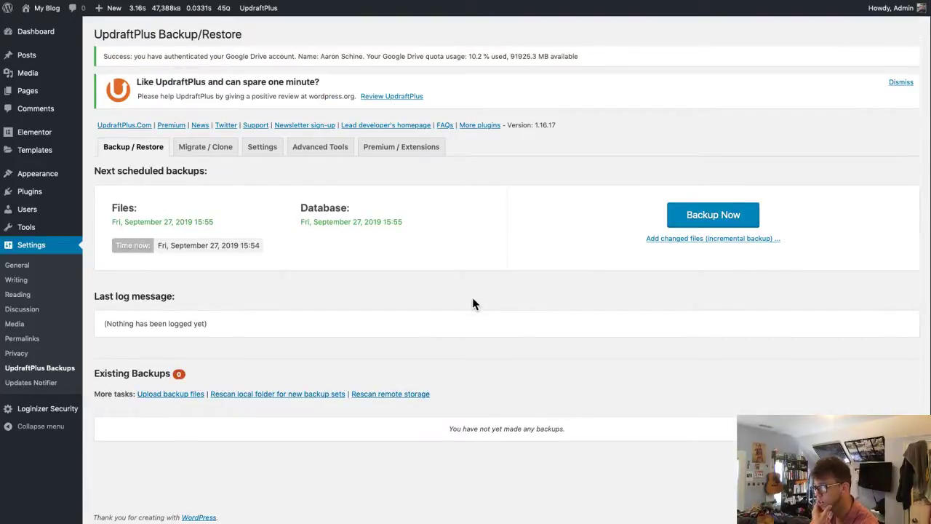
{"action": "left_click", "coordinate": [266, 158]}
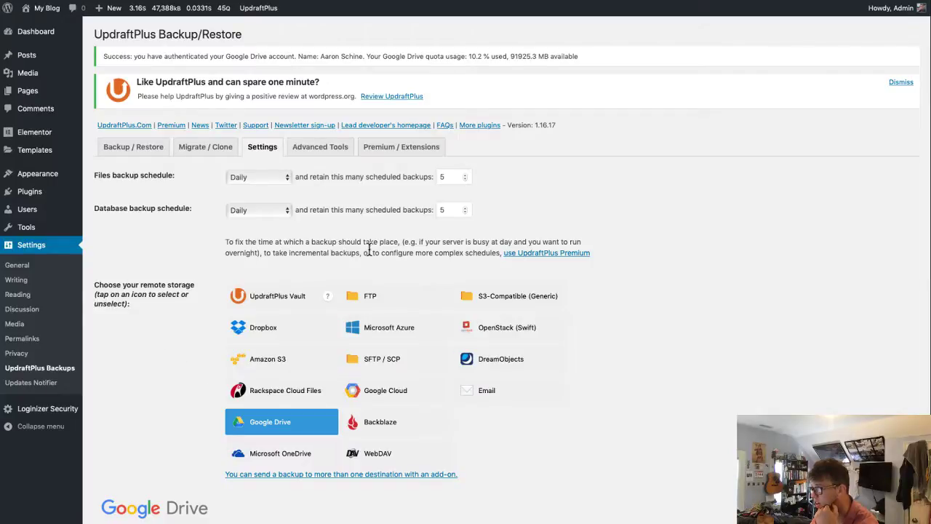
{"action": "scroll", "coordinate": [609, 329], "scroll_direction": "down", "scroll_amount": 1}
{"action": "scroll", "coordinate": [610, 329], "scroll_direction": "down", "scroll_amount": 3}
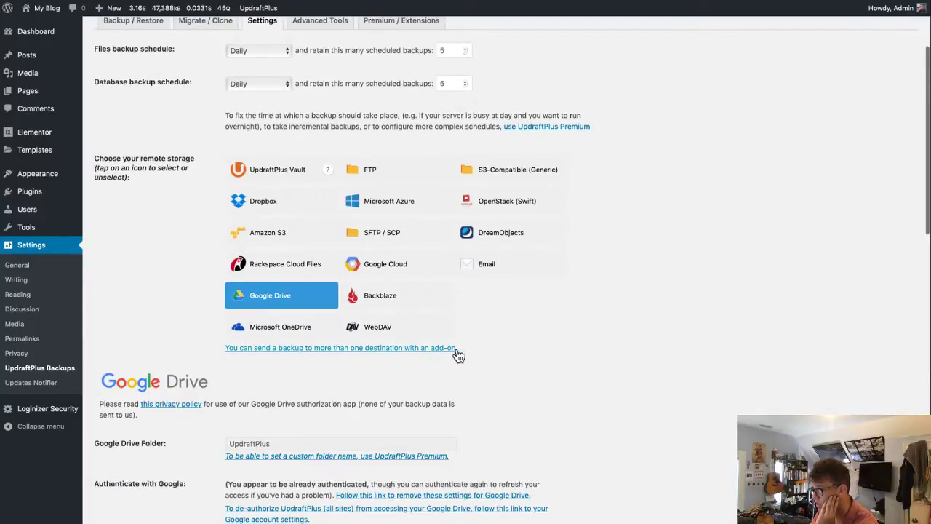
{"action": "scroll", "coordinate": [426, 384], "scroll_direction": "down", "scroll_amount": 2}
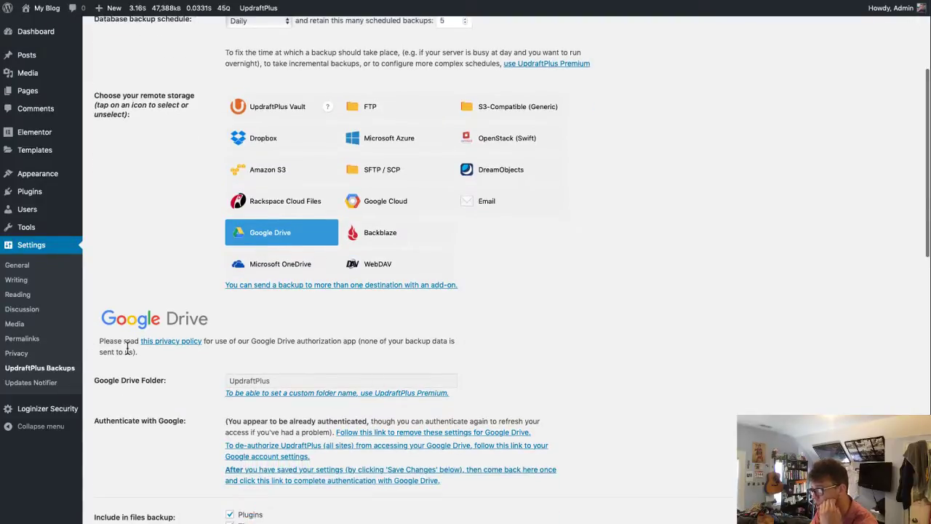
{"action": "scroll", "coordinate": [308, 391], "scroll_direction": "down", "scroll_amount": 2}
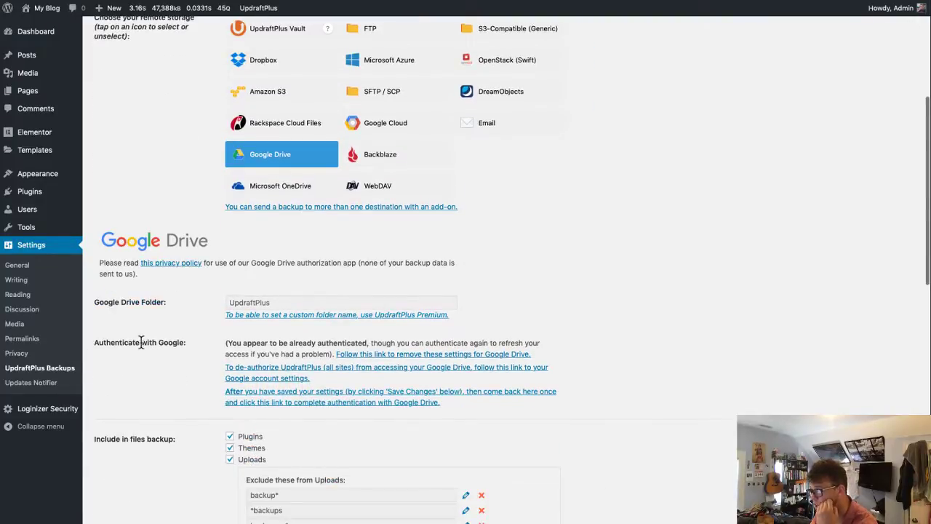
{"action": "scroll", "coordinate": [335, 388], "scroll_direction": "down", "scroll_amount": 3}
{"action": "scroll", "coordinate": [291, 375], "scroll_direction": "down", "scroll_amount": 1}
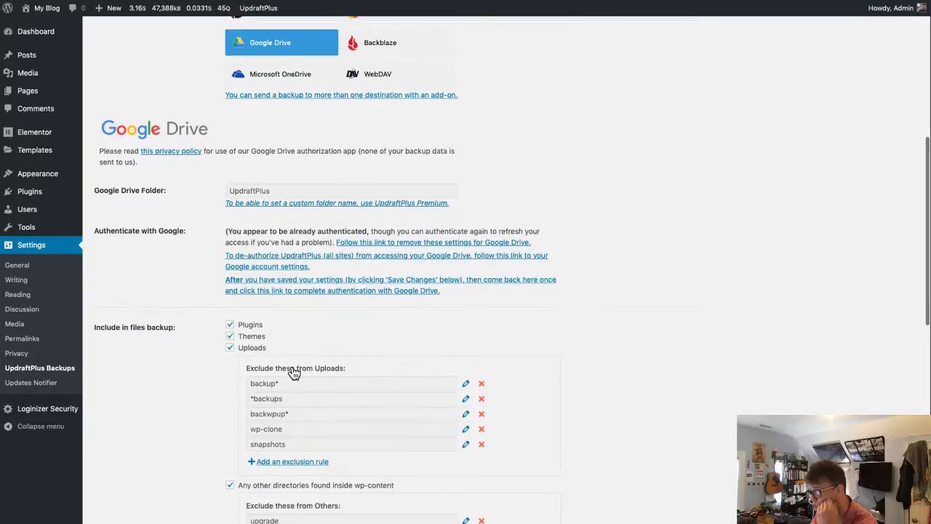
{"action": "scroll", "coordinate": [409, 402], "scroll_direction": "down", "scroll_amount": 1}
{"action": "scroll", "coordinate": [354, 435], "scroll_direction": "down", "scroll_amount": 3}
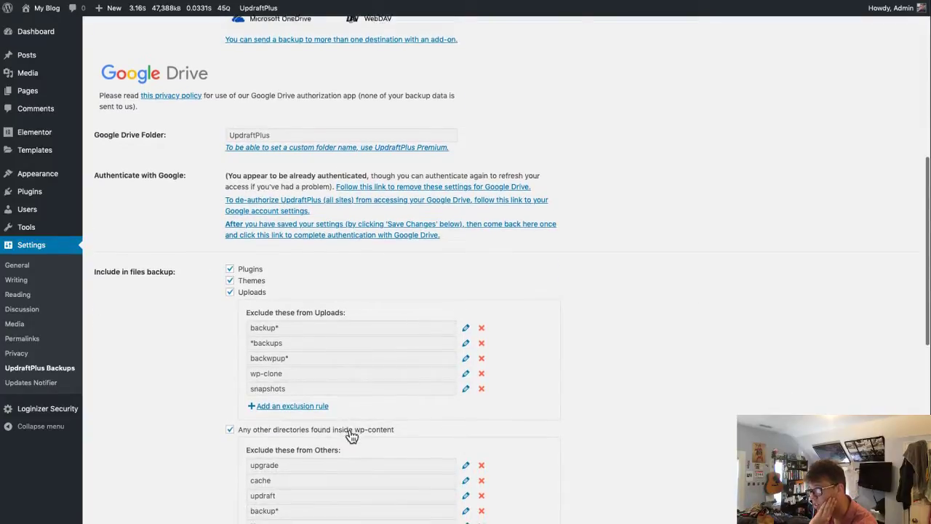
{"action": "scroll", "coordinate": [356, 435], "scroll_direction": "down", "scroll_amount": 2}
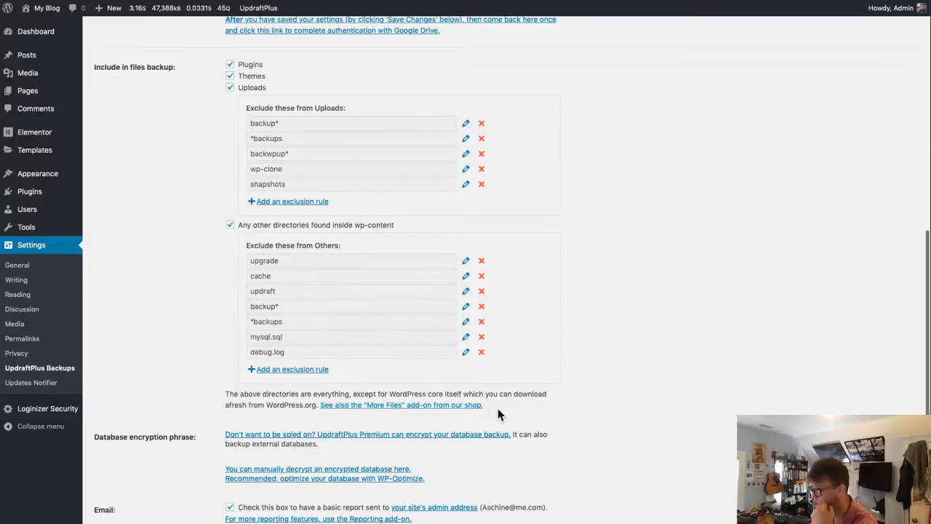
{"action": "scroll", "coordinate": [498, 414], "scroll_direction": "down", "scroll_amount": 1}
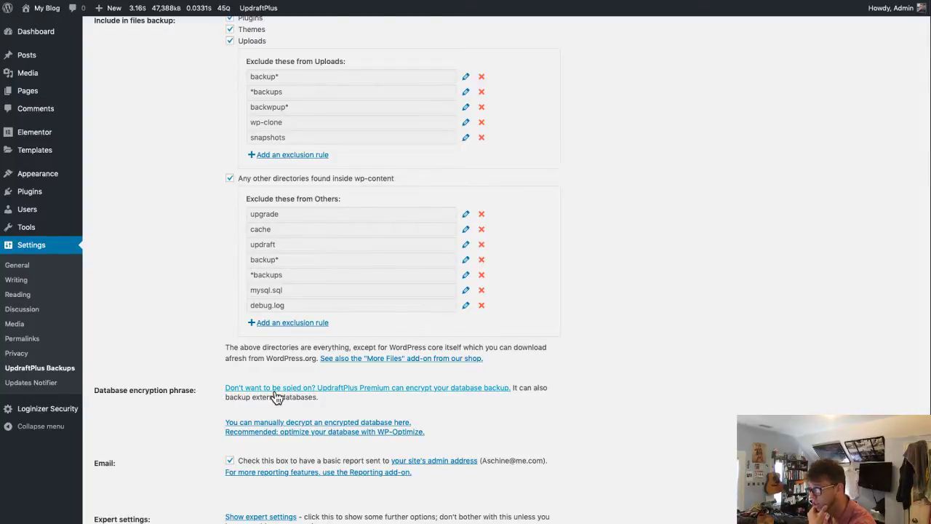
{"action": "scroll", "coordinate": [408, 407], "scroll_direction": "down", "scroll_amount": 1}
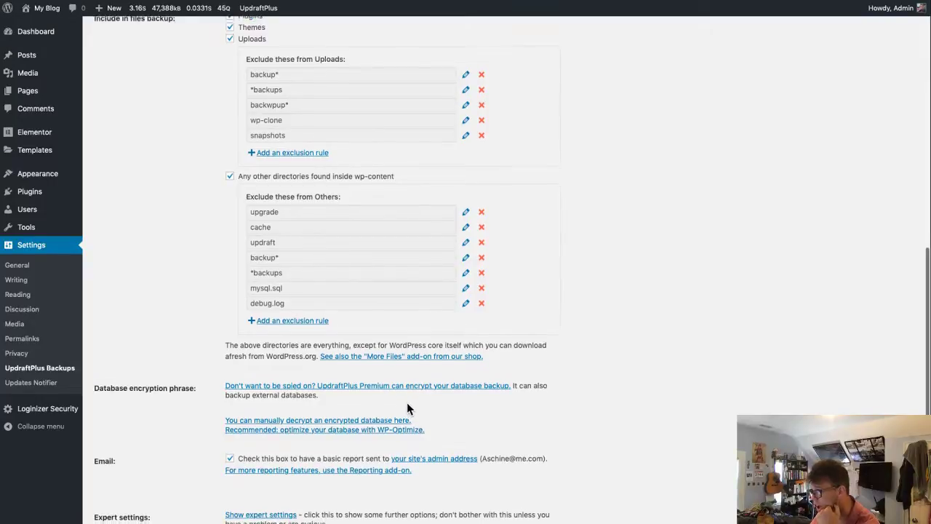
{"action": "scroll", "coordinate": [408, 409], "scroll_direction": "down", "scroll_amount": 1}
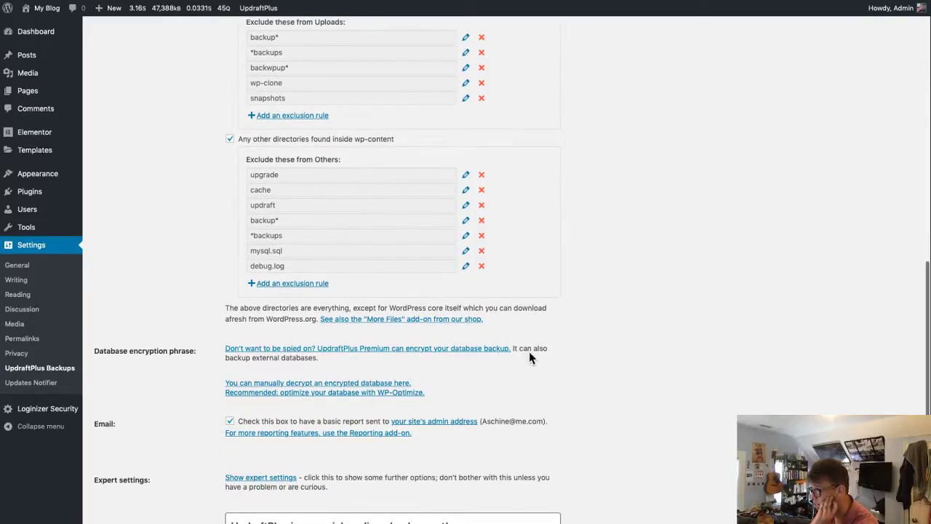
{"action": "scroll", "coordinate": [529, 353], "scroll_direction": "down", "scroll_amount": 3}
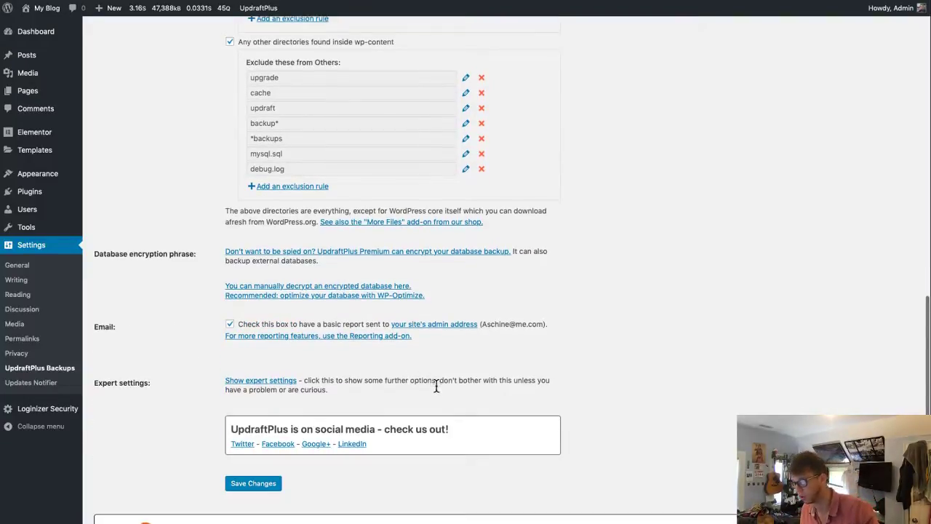
{"action": "scroll", "coordinate": [434, 385], "scroll_direction": "down", "scroll_amount": 2}
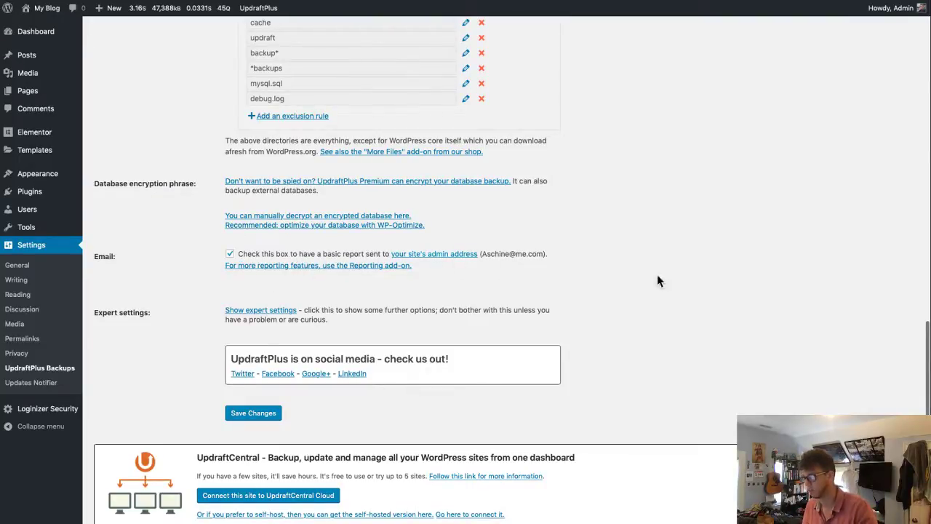
{"action": "scroll", "coordinate": [640, 405], "scroll_direction": "down", "scroll_amount": 2}
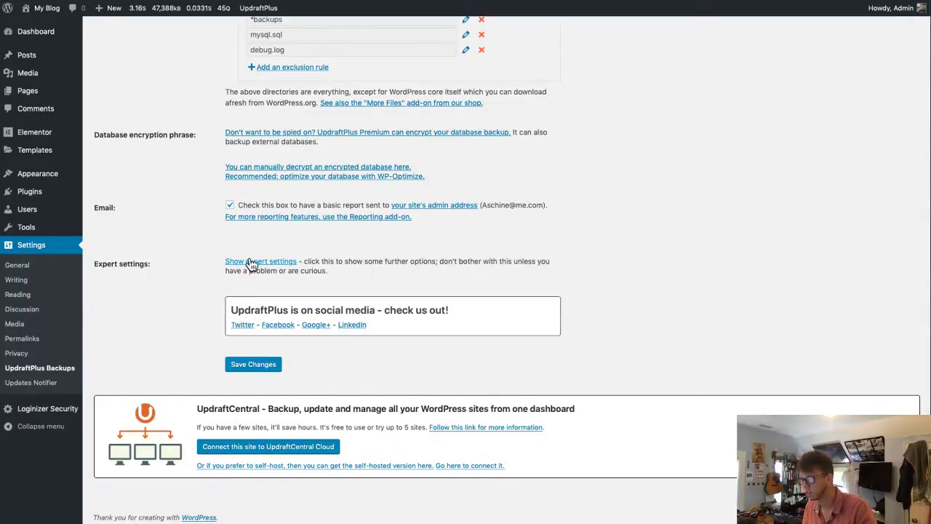
- Show expert settings and save, then open Backup Now from the Backup / Restore tab
{"action": "left_click", "coordinate": [258, 264]}
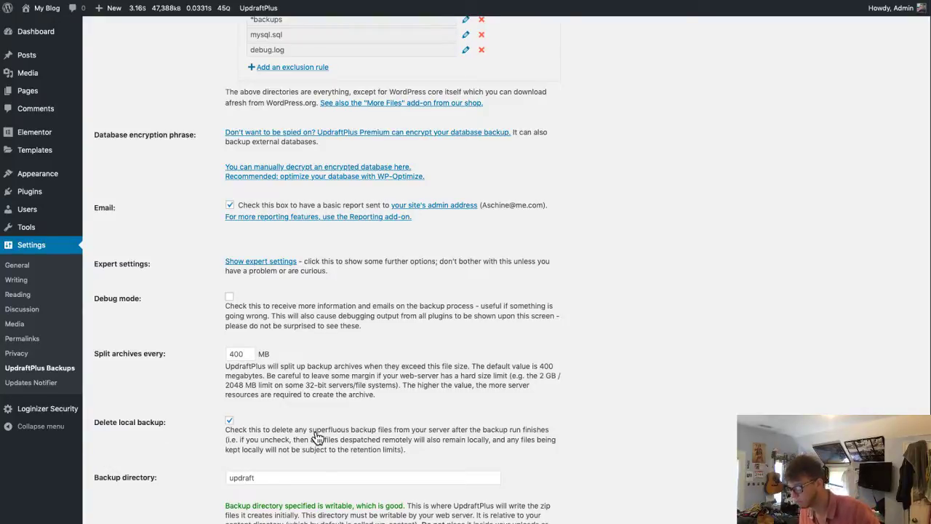
{"action": "scroll", "coordinate": [442, 459], "scroll_direction": "down", "scroll_amount": 2}
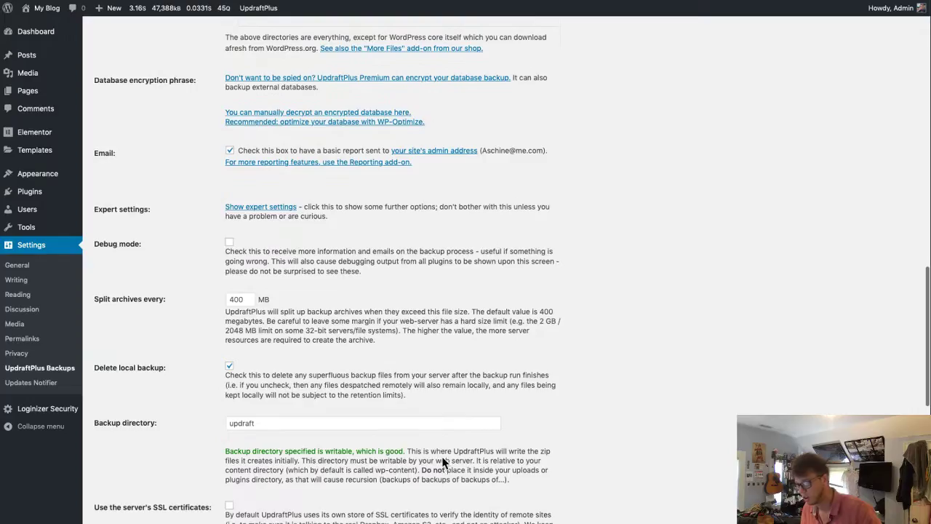
{"action": "scroll", "coordinate": [380, 425], "scroll_direction": "down", "scroll_amount": 4}
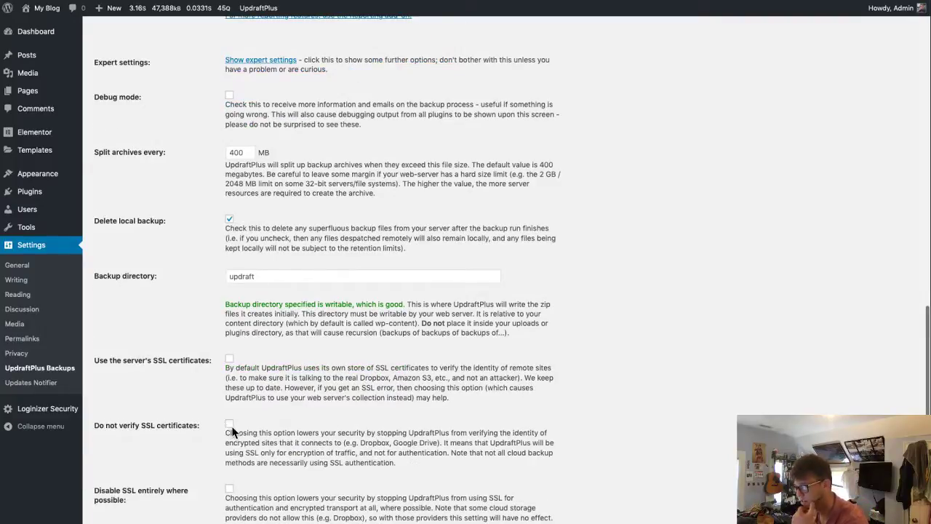
{"action": "scroll", "coordinate": [276, 421], "scroll_direction": "down", "scroll_amount": 3}
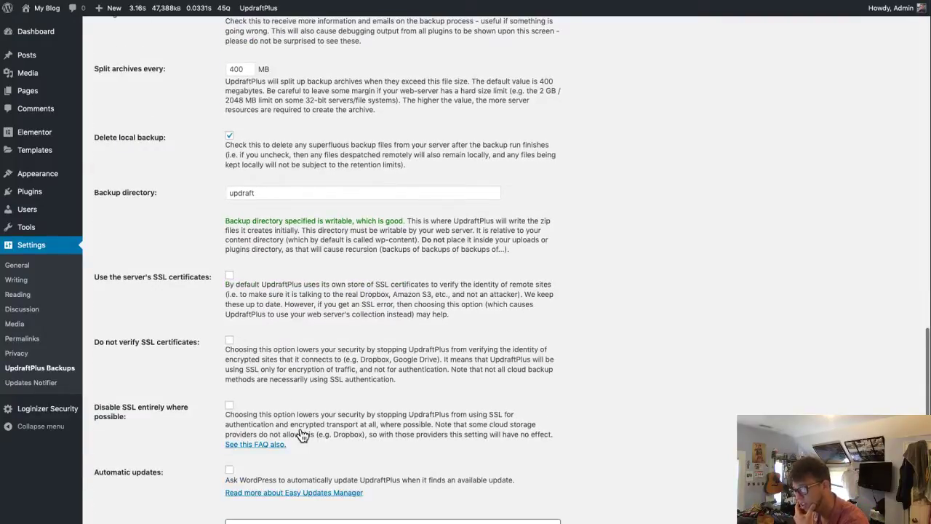
{"action": "scroll", "coordinate": [313, 435], "scroll_direction": "down", "scroll_amount": 2}
{"action": "scroll", "coordinate": [313, 436], "scroll_direction": "down", "scroll_amount": 2}
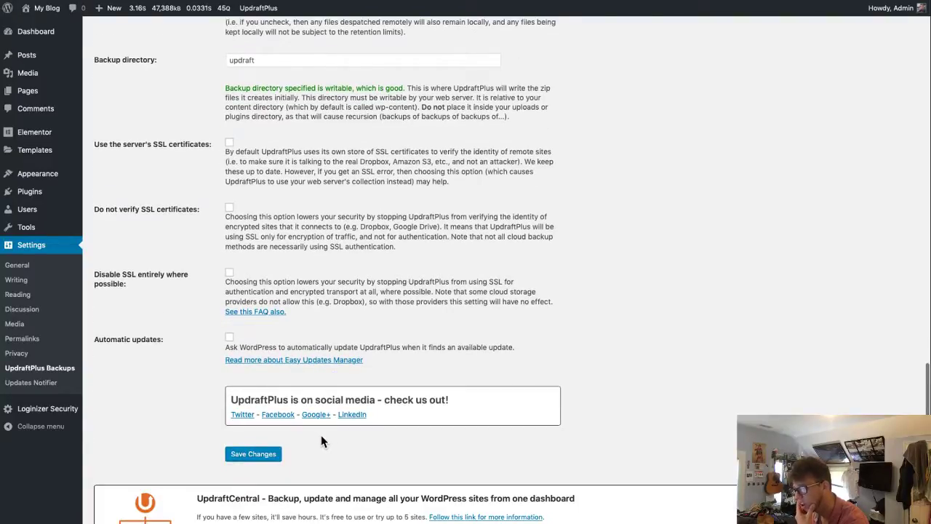
{"action": "left_click", "coordinate": [253, 455]}
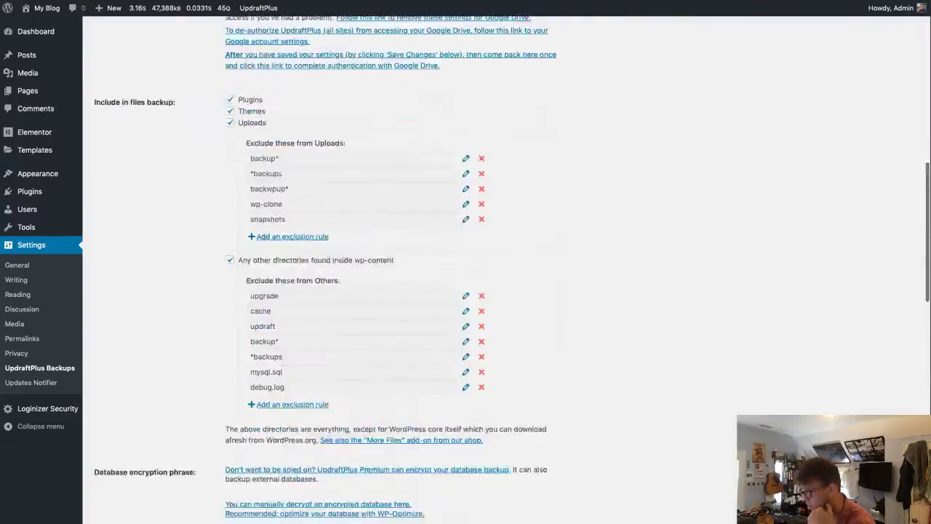
{"action": "left_click", "coordinate": [131, 125]}
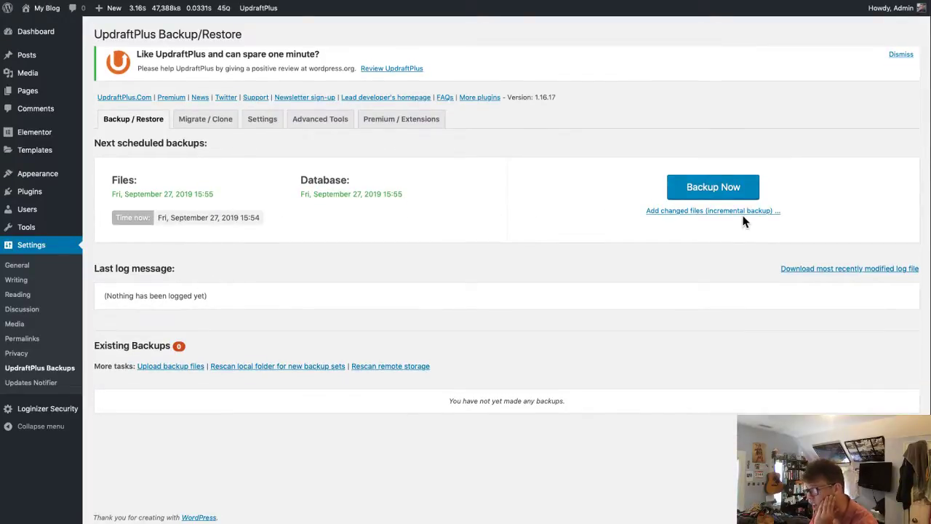
{"action": "left_click", "coordinate": [732, 191]}
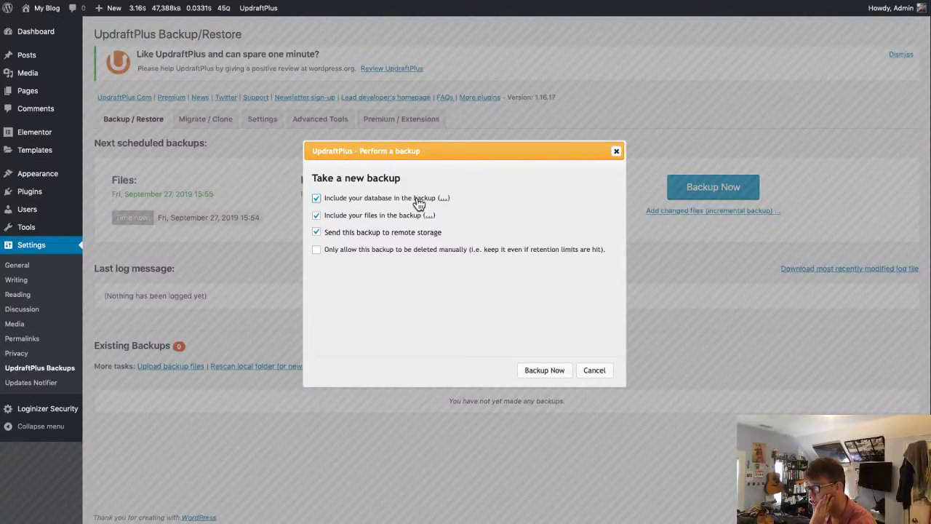
- Run a database-and-files backup to remote storage, marked deletable only manually, then close the confirmation
{"action": "left_click", "coordinate": [444, 198]}
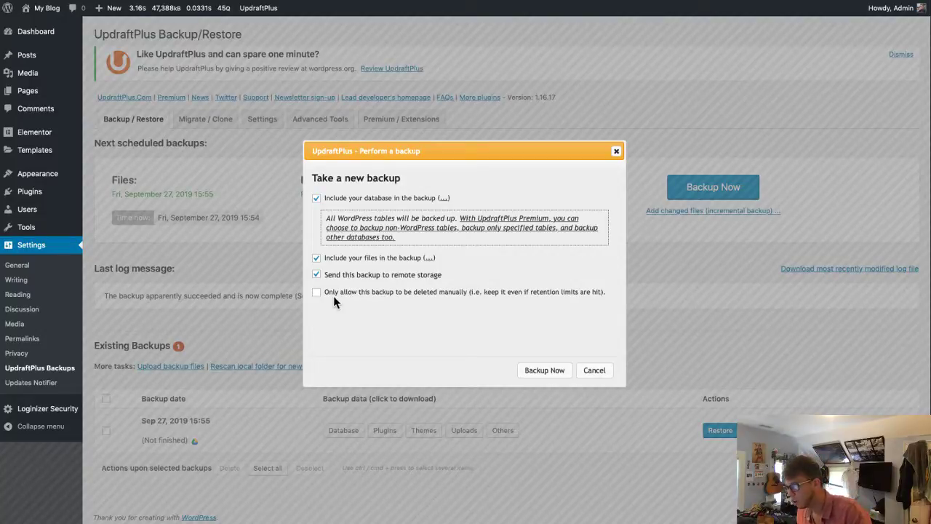
{"action": "left_click", "coordinate": [484, 293]}
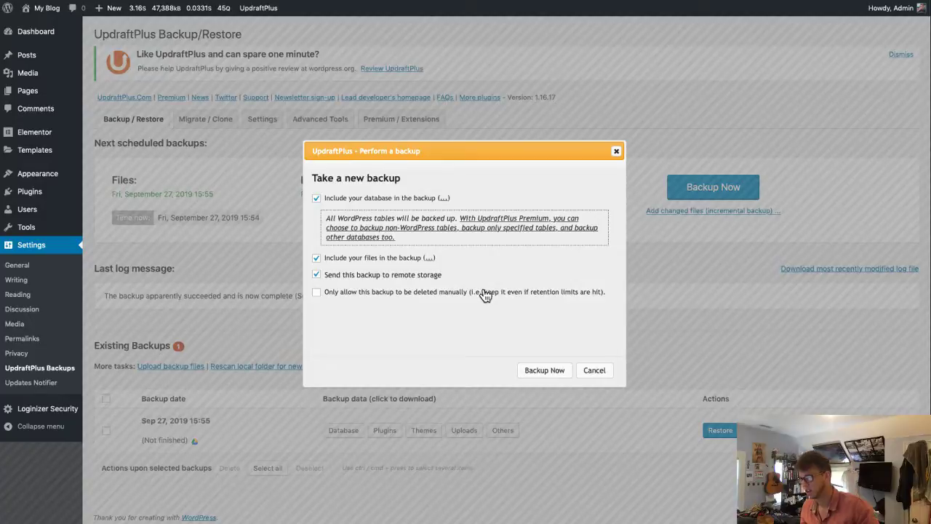
{"action": "left_click", "coordinate": [551, 371]}
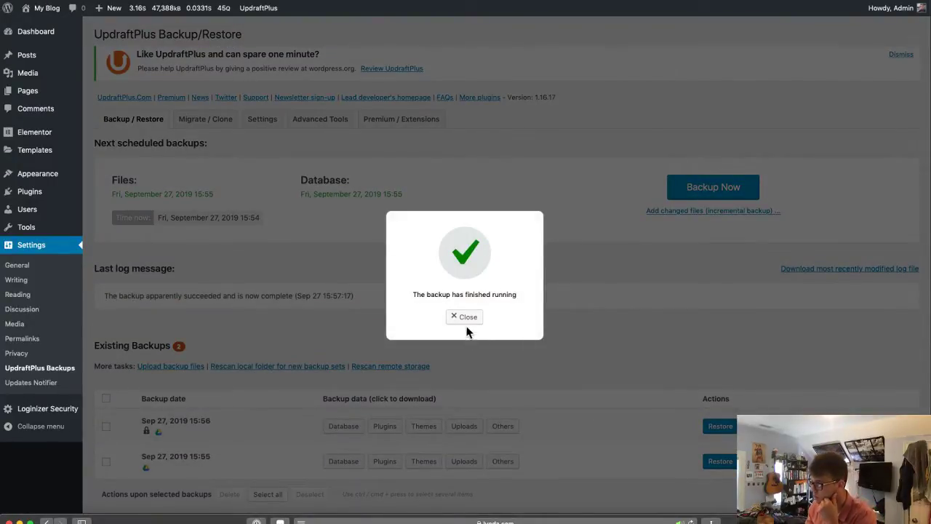
{"action": "left_click", "coordinate": [467, 318]}
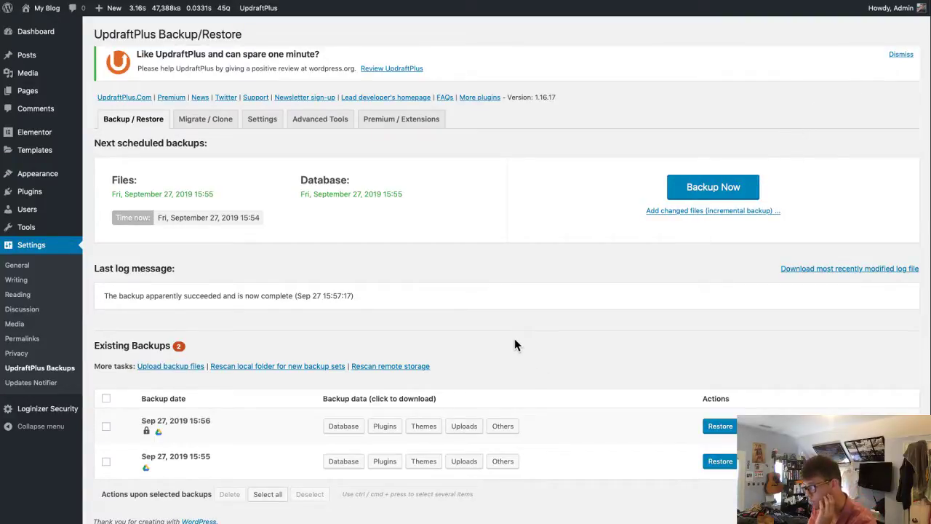
{"action": "scroll", "coordinate": [518, 347], "scroll_direction": "down", "scroll_amount": 1}
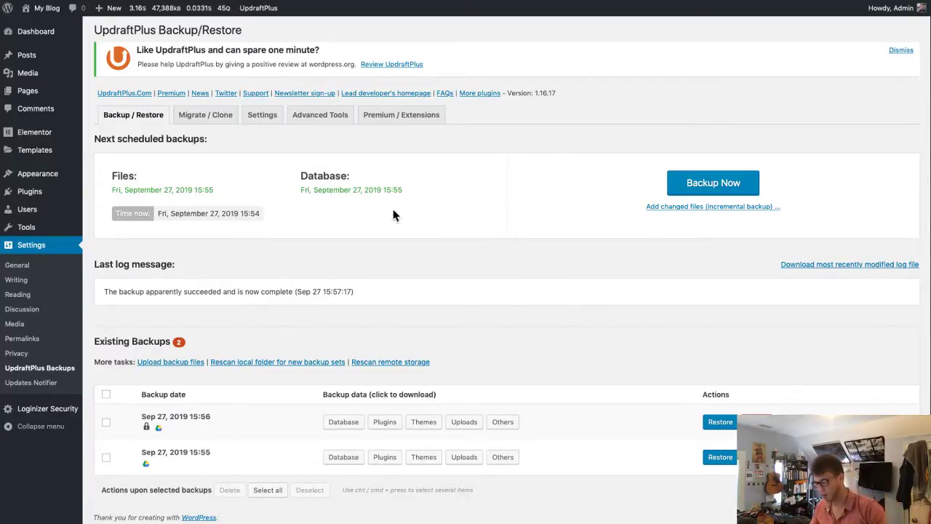
{"action": "left_click", "coordinate": [186, 418]}
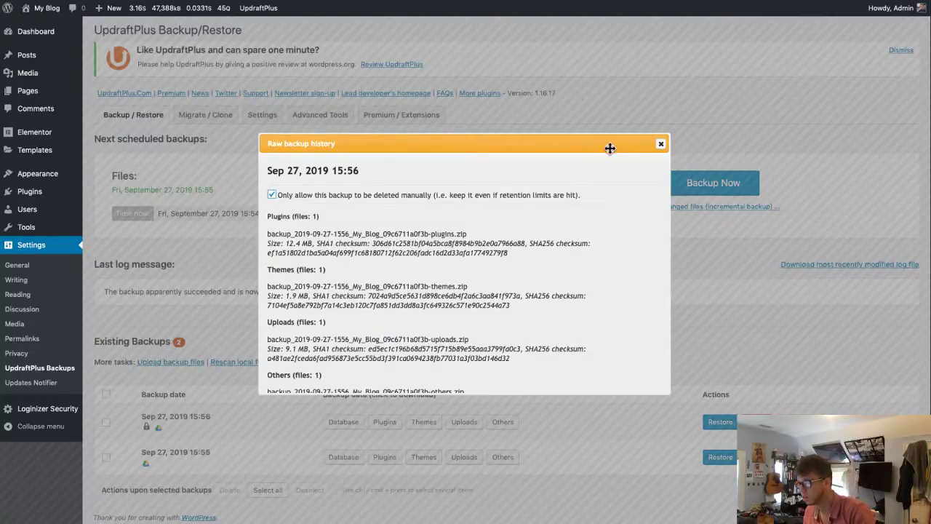
{"action": "left_click", "coordinate": [661, 143]}
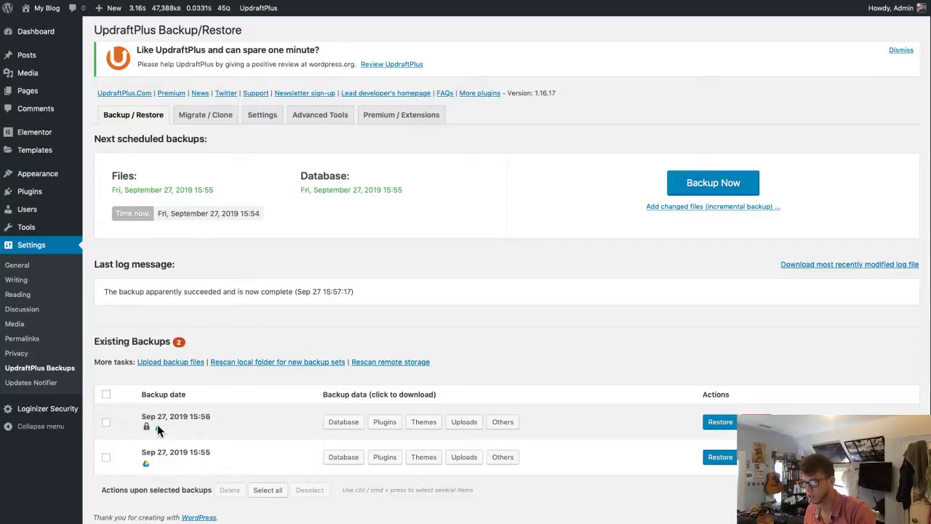
{"action": "left_click", "coordinate": [202, 421]}
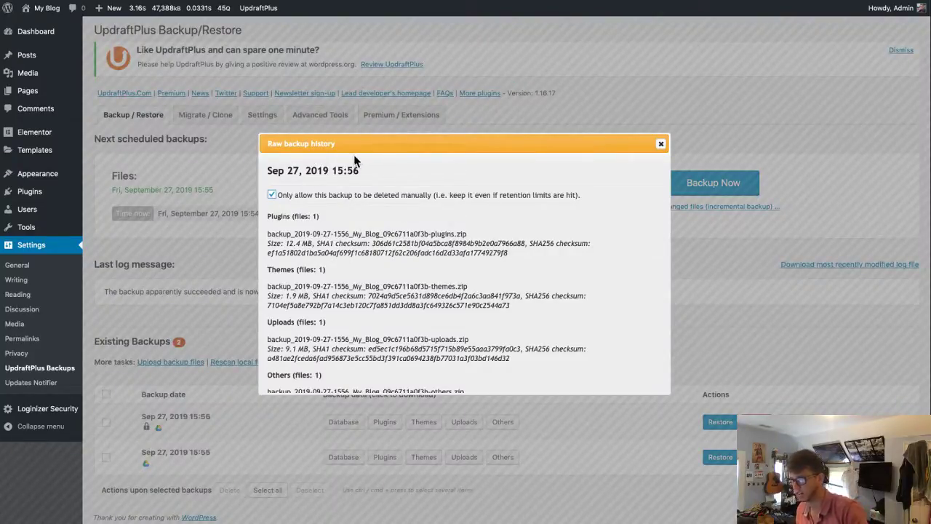
{"action": "left_click_drag", "start_coordinate": [361, 146], "coordinate": [365, 119]}
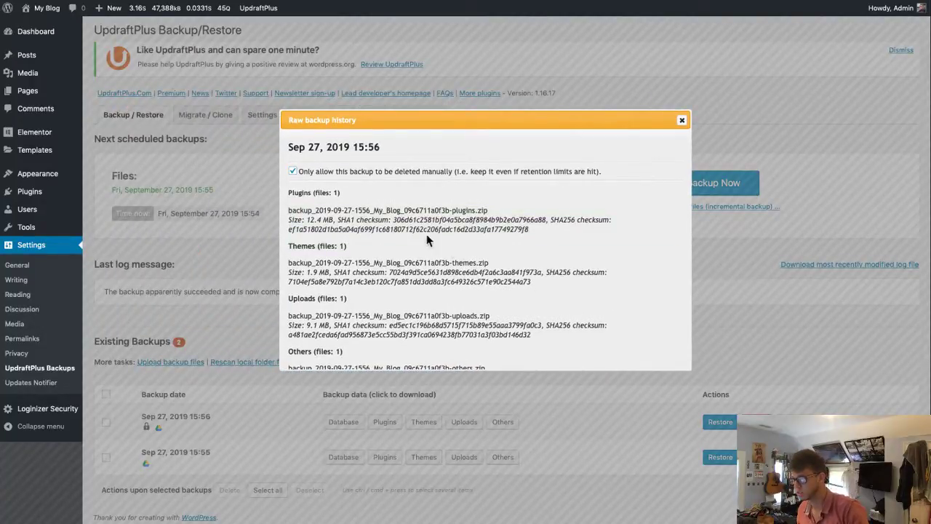
{"action": "left_click_drag", "start_coordinate": [309, 211], "coordinate": [476, 217]}
{"action": "left_click", "coordinate": [378, 221]}
{"action": "left_click_drag", "start_coordinate": [308, 211], "coordinate": [339, 220]}
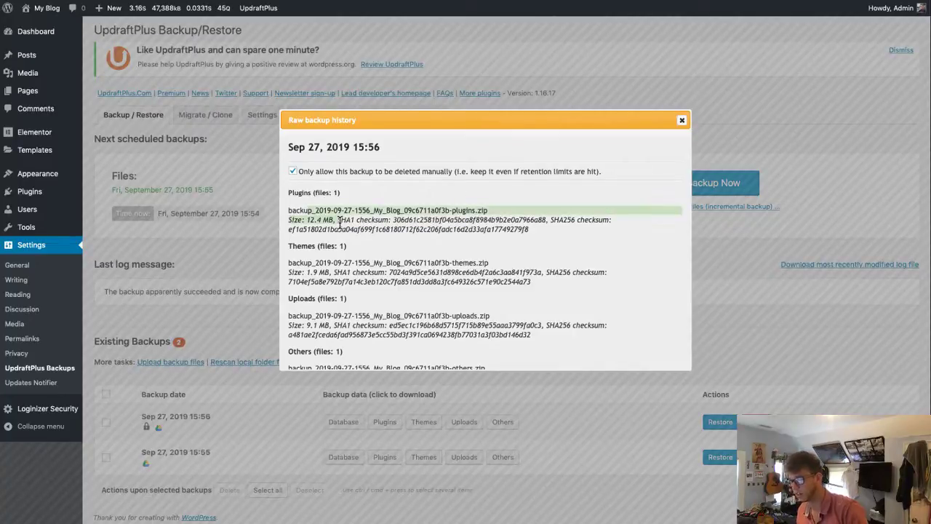
{"action": "left_click", "coordinate": [334, 220]}
{"action": "left_click_drag", "start_coordinate": [297, 264], "coordinate": [488, 265]}
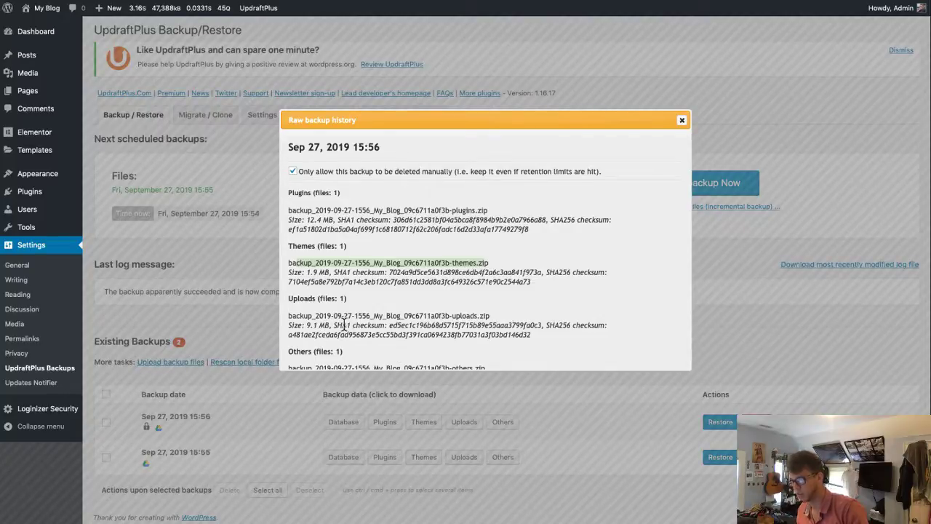
{"action": "scroll", "coordinate": [340, 335], "scroll_direction": "down", "scroll_amount": 2}
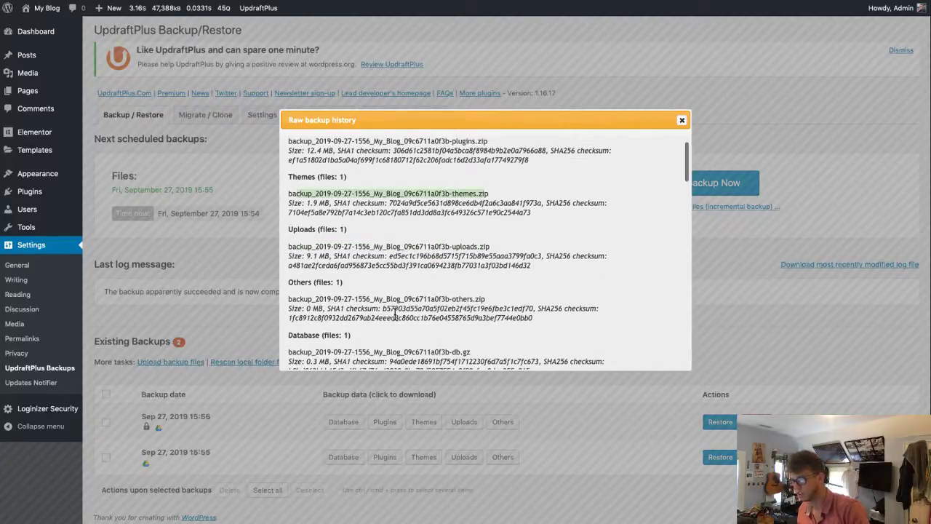
{"action": "left_click_drag", "start_coordinate": [394, 319], "coordinate": [539, 318]}
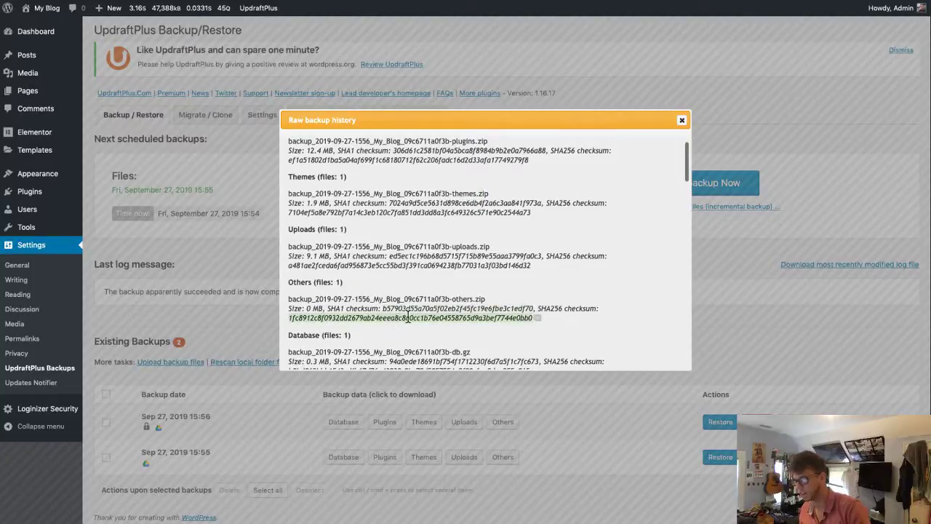
{"action": "scroll", "coordinate": [400, 313], "scroll_direction": "down", "scroll_amount": 4}
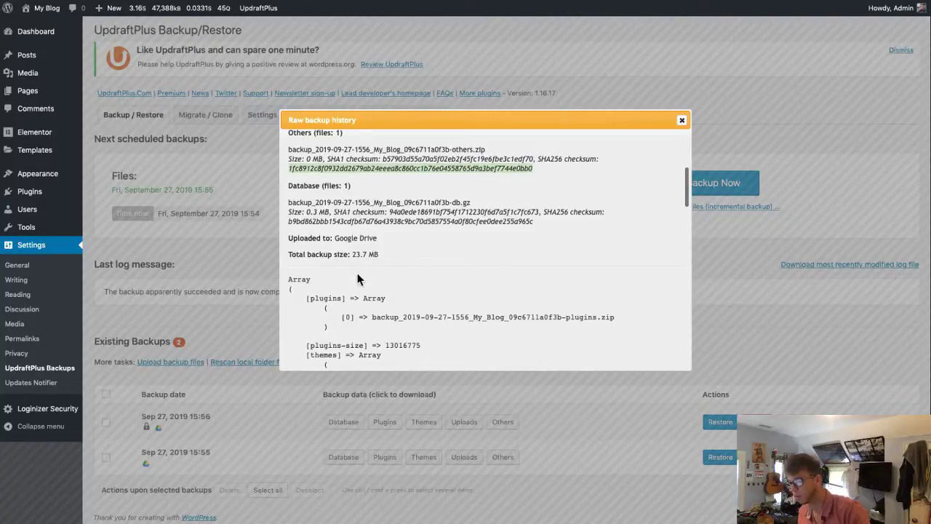
{"action": "scroll", "coordinate": [357, 277], "scroll_direction": "down", "scroll_amount": 5}
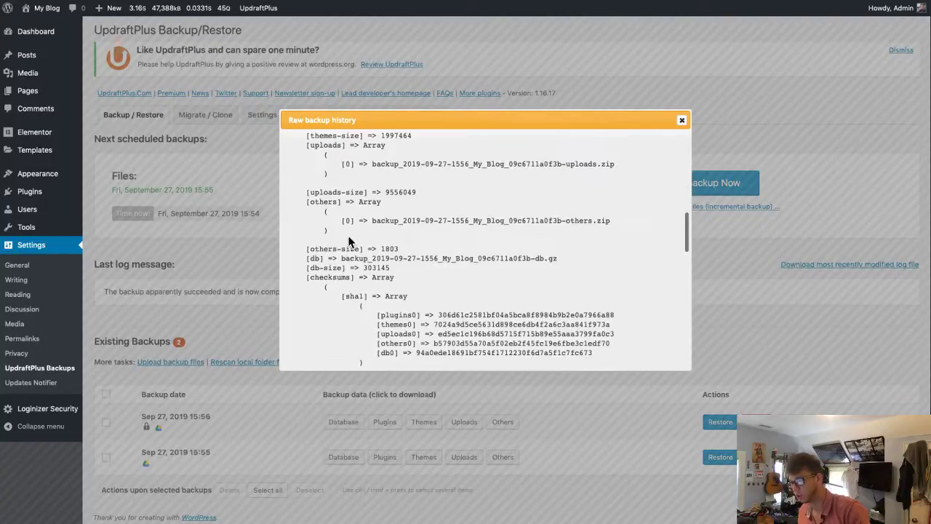
{"action": "scroll", "coordinate": [363, 255], "scroll_direction": "down", "scroll_amount": 5}
{"action": "scroll", "coordinate": [386, 285], "scroll_direction": "up", "scroll_amount": 10}
{"action": "scroll", "coordinate": [384, 280], "scroll_direction": "down", "scroll_amount": 8}
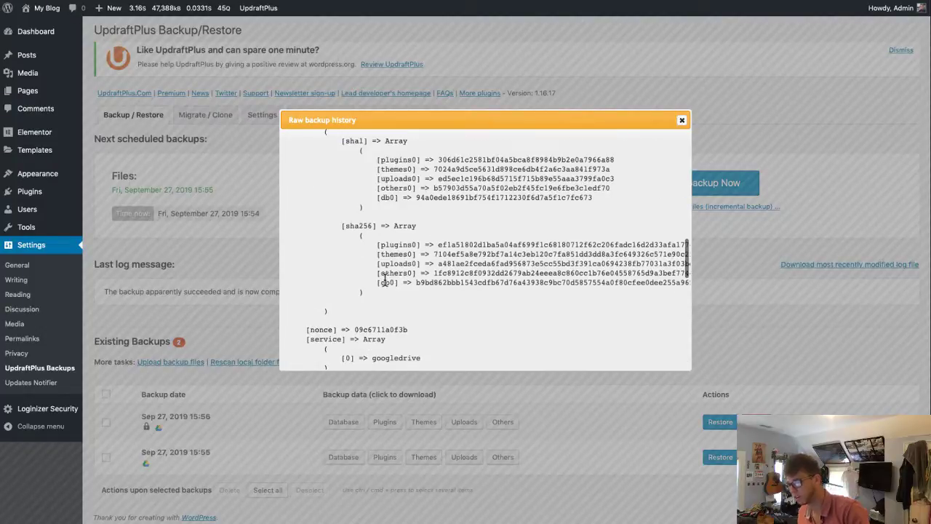
{"action": "scroll", "coordinate": [384, 281], "scroll_direction": "up", "scroll_amount": 6}
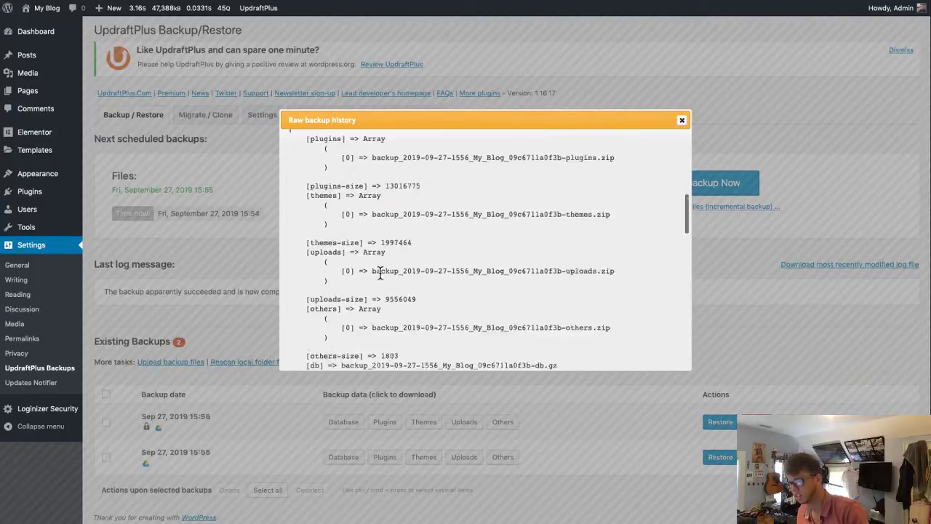
{"action": "scroll", "coordinate": [373, 267], "scroll_direction": "up", "scroll_amount": 6}
{"action": "scroll", "coordinate": [373, 268], "scroll_direction": "down", "scroll_amount": 3}
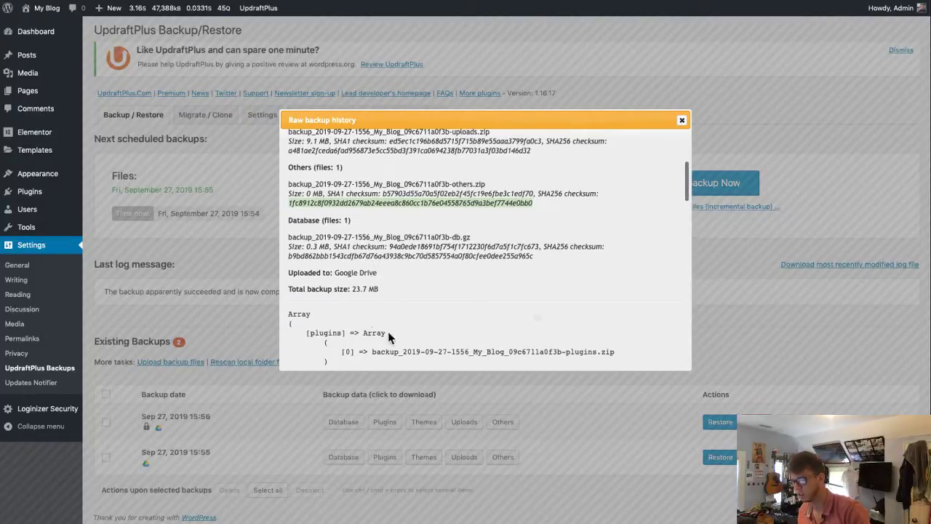
{"action": "scroll", "coordinate": [388, 336], "scroll_direction": "down", "scroll_amount": 4}
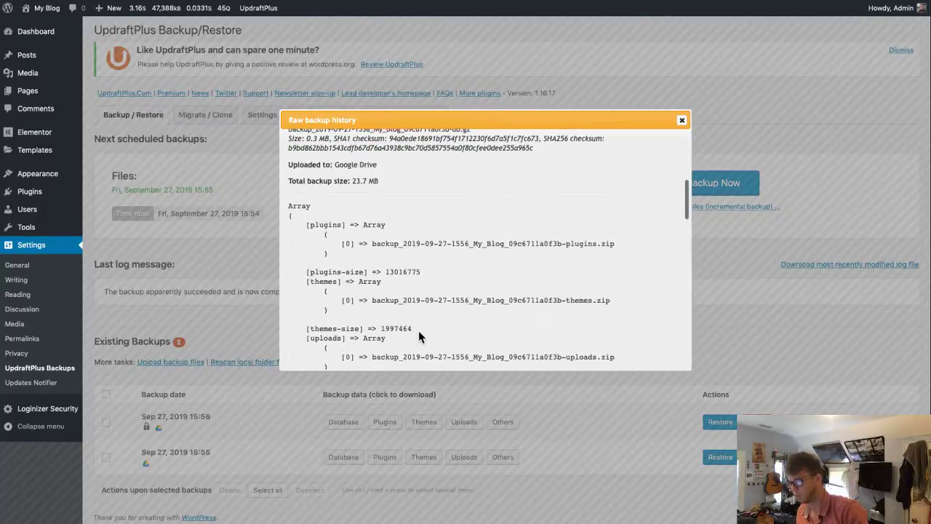
{"action": "scroll", "coordinate": [422, 336], "scroll_direction": "down", "scroll_amount": 4}
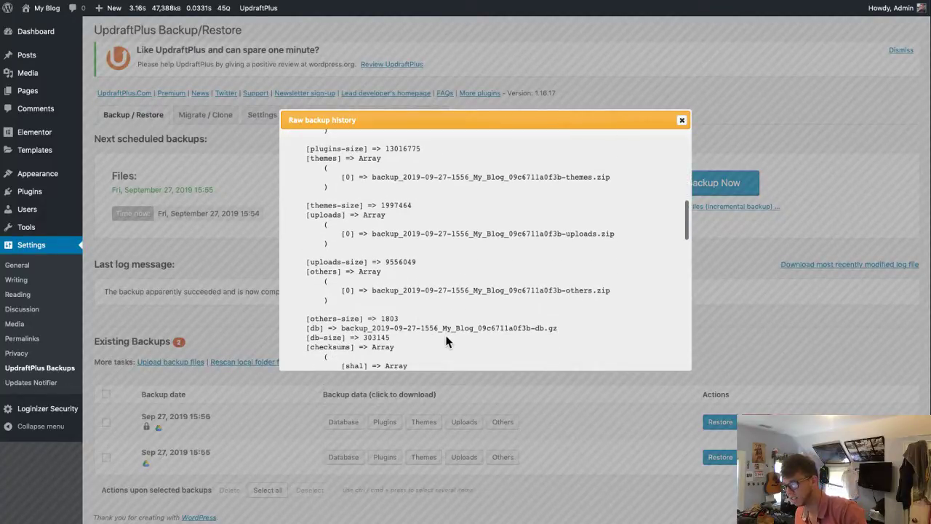
{"action": "scroll", "coordinate": [448, 342], "scroll_direction": "down", "scroll_amount": 3}
{"action": "scroll", "coordinate": [592, 240], "scroll_direction": "up", "scroll_amount": 1}
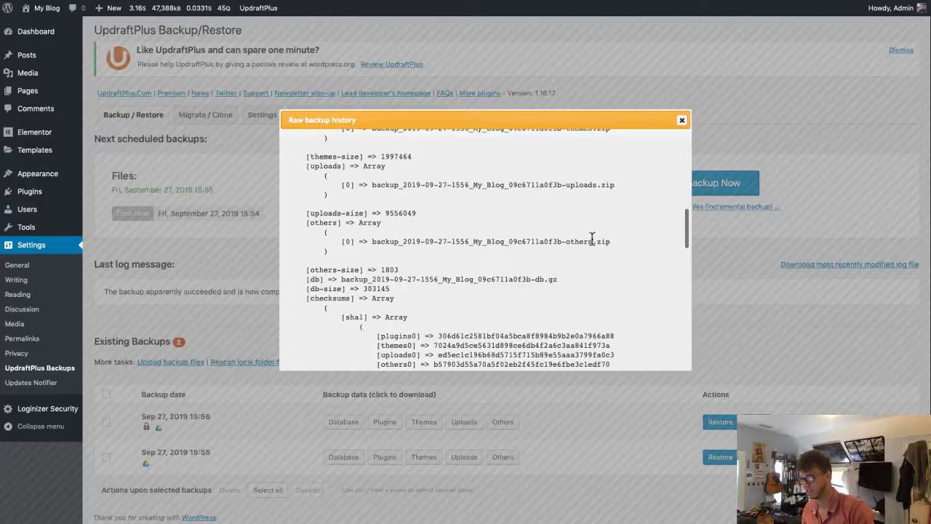
{"action": "left_click", "coordinate": [682, 121]}
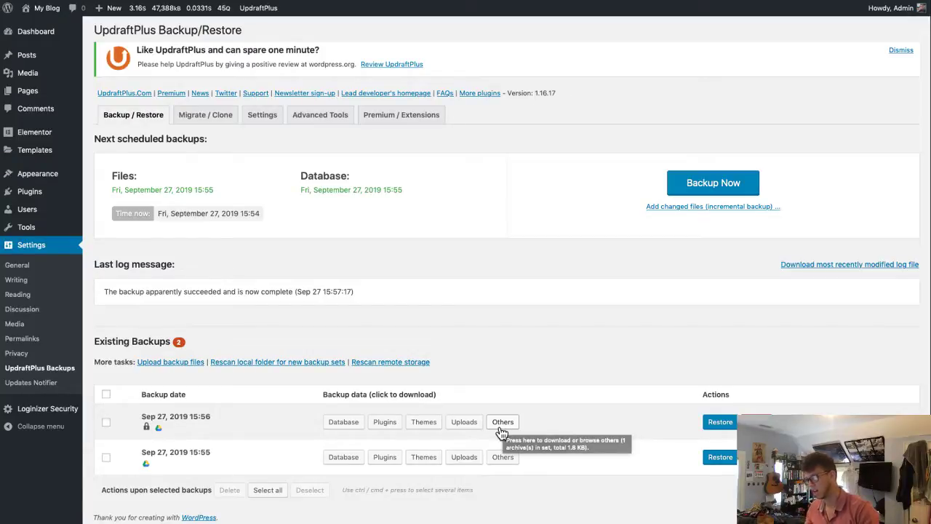
- Fetch the Database, Plugins, Themes, Uploads and Others archives of the Sep 27 15:56 backup from Google Drive
{"action": "left_click", "coordinate": [342, 423]}
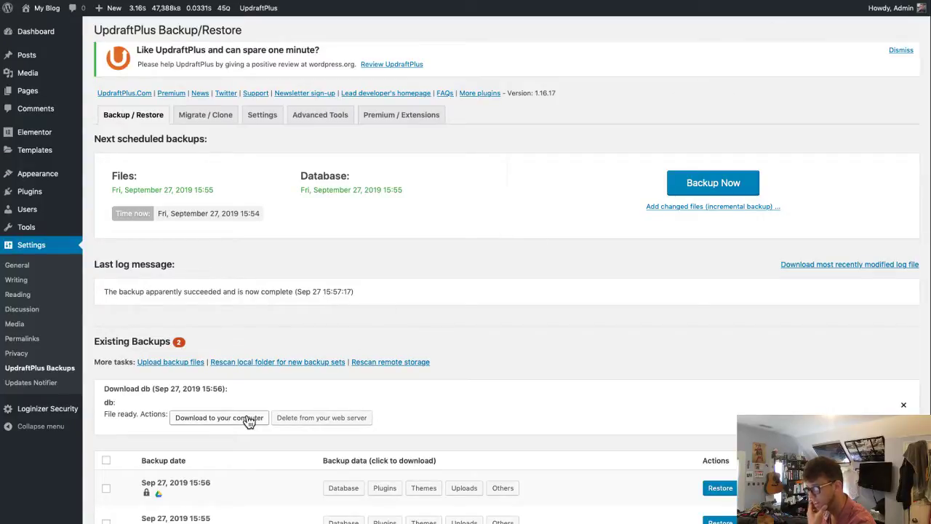
{"action": "left_click", "coordinate": [386, 489]}
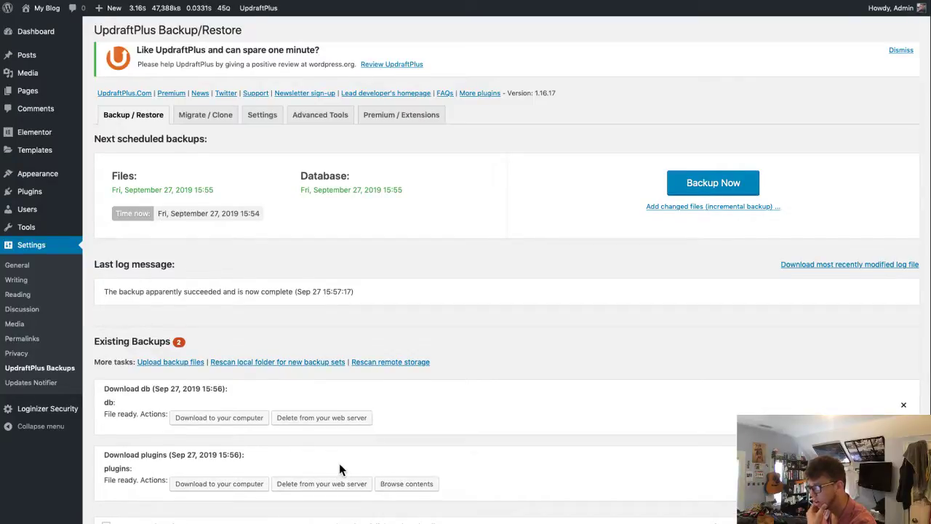
{"action": "scroll", "coordinate": [339, 469], "scroll_direction": "down", "scroll_amount": 1}
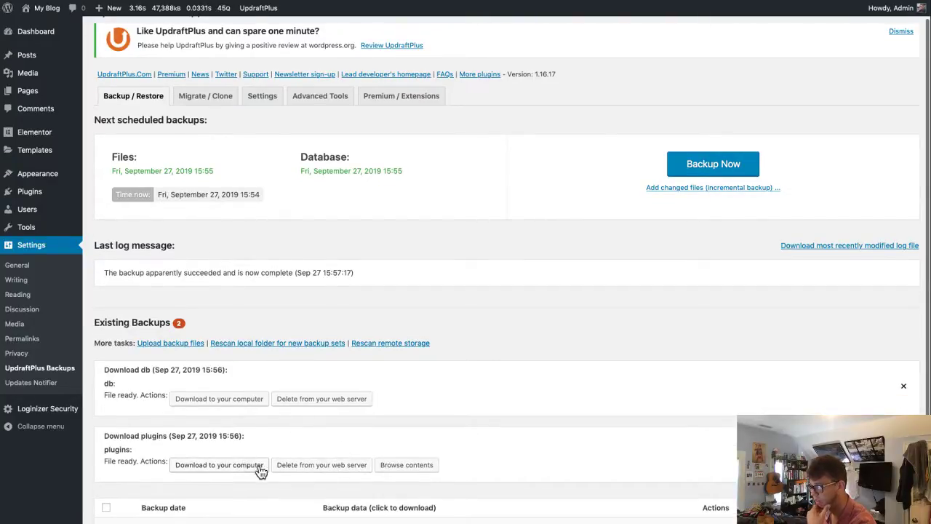
{"action": "scroll", "coordinate": [281, 474], "scroll_direction": "down", "scroll_amount": 3}
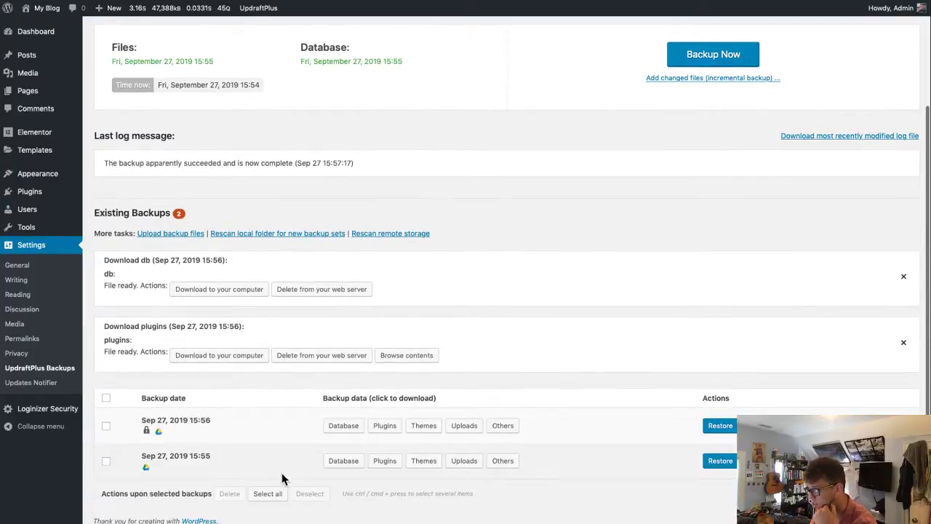
{"action": "left_click", "coordinate": [105, 425]}
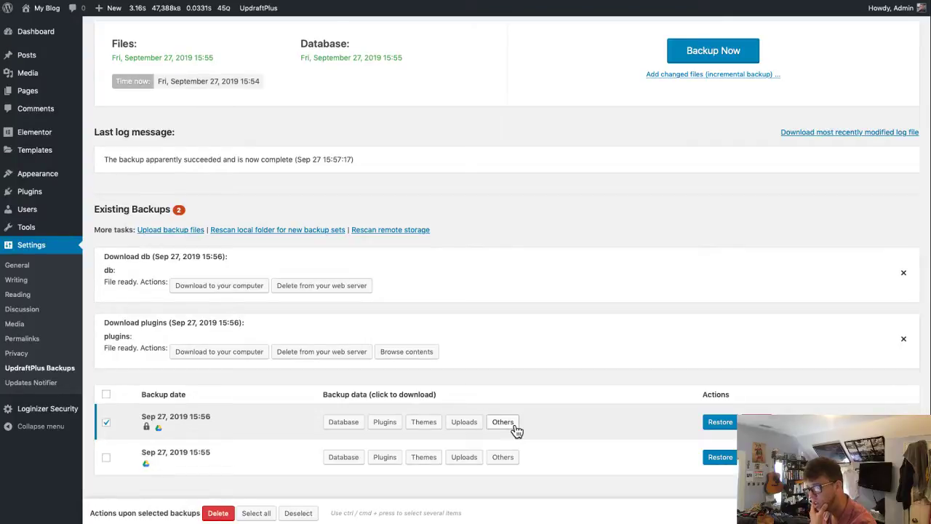
{"action": "left_click", "coordinate": [436, 427]}
{"action": "left_click", "coordinate": [469, 494]}
{"action": "scroll", "coordinate": [476, 472], "scroll_direction": "down", "scroll_amount": 3}
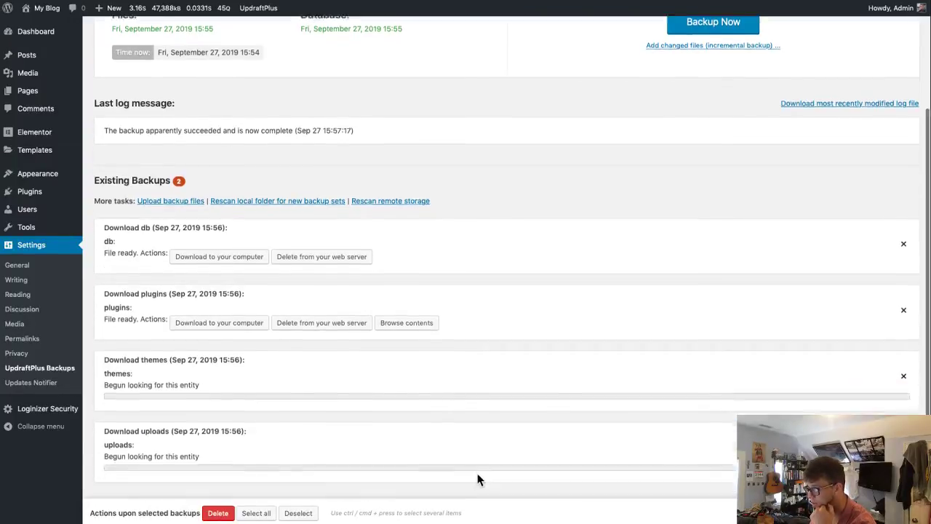
{"action": "left_click", "coordinate": [496, 425]}
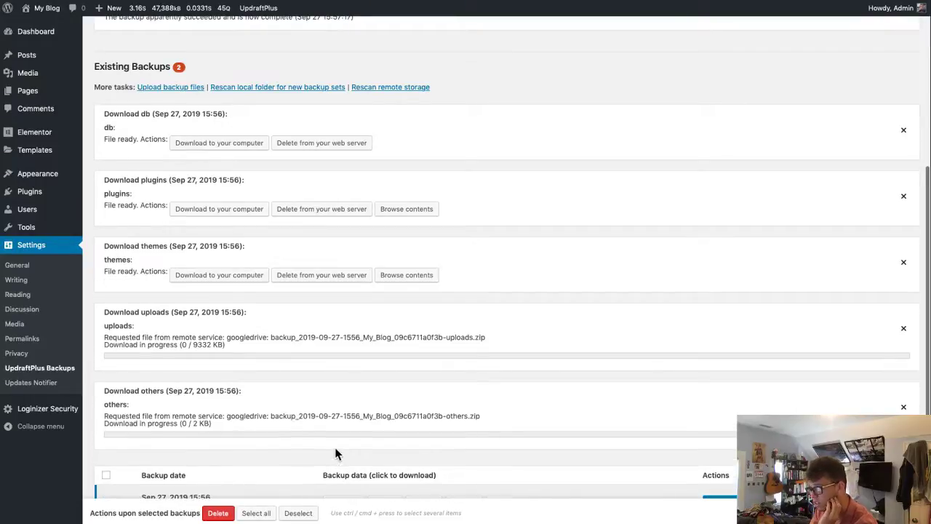
- Save the themes and others archives to the computer
{"action": "left_click", "coordinate": [220, 279]}
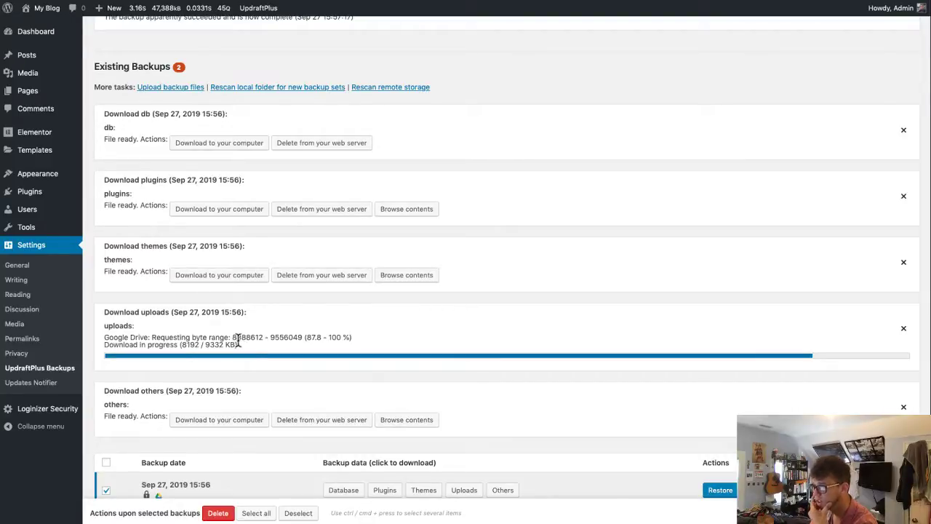
{"action": "left_click", "coordinate": [251, 410]}
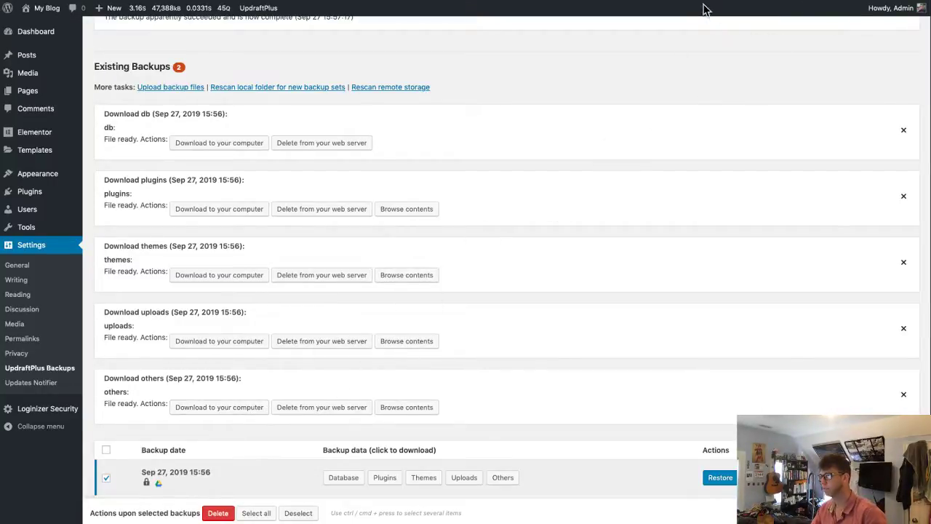
{"action": "left_click", "coordinate": [649, 1]}
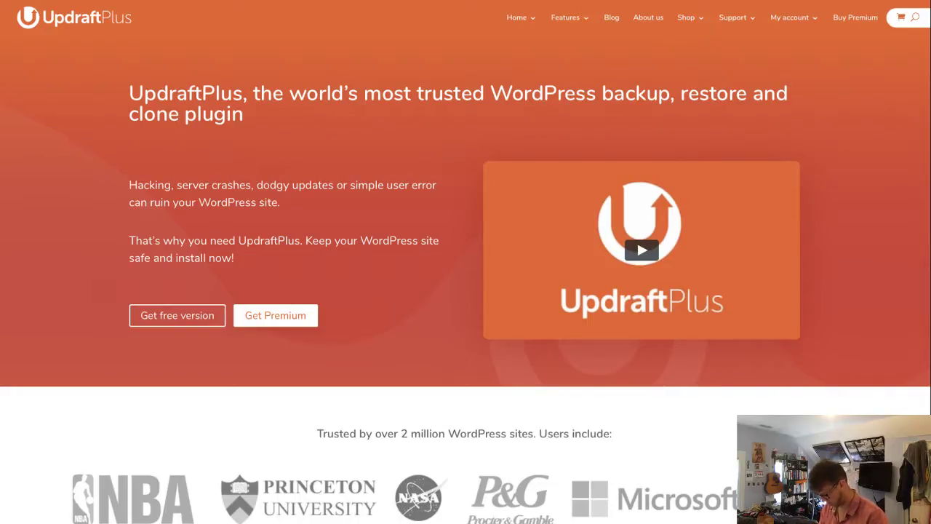
- Open Google Drive's UpdraftPlus folder, confirm its ten backup archives, and return to WordPress
{"action": "key", "text": "super+l"}
{"action": "type", "text": "drive"}
{"action": "key", "text": "Return"}
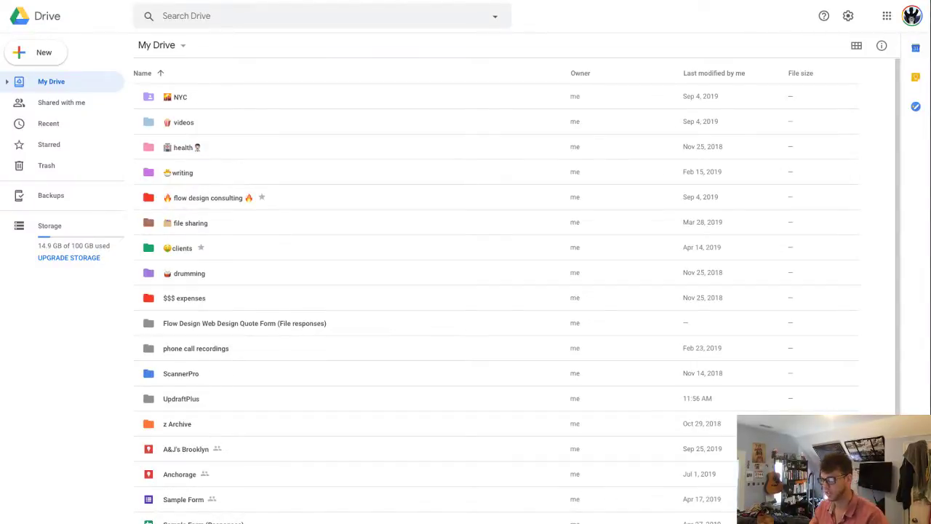
{"action": "double_click", "coordinate": [230, 398]}
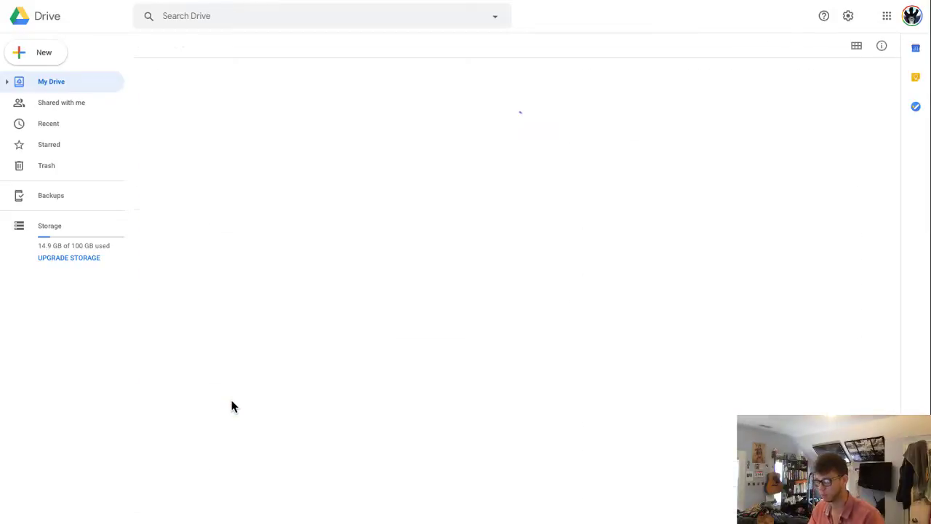
{"action": "left_click", "coordinate": [408, 95]}
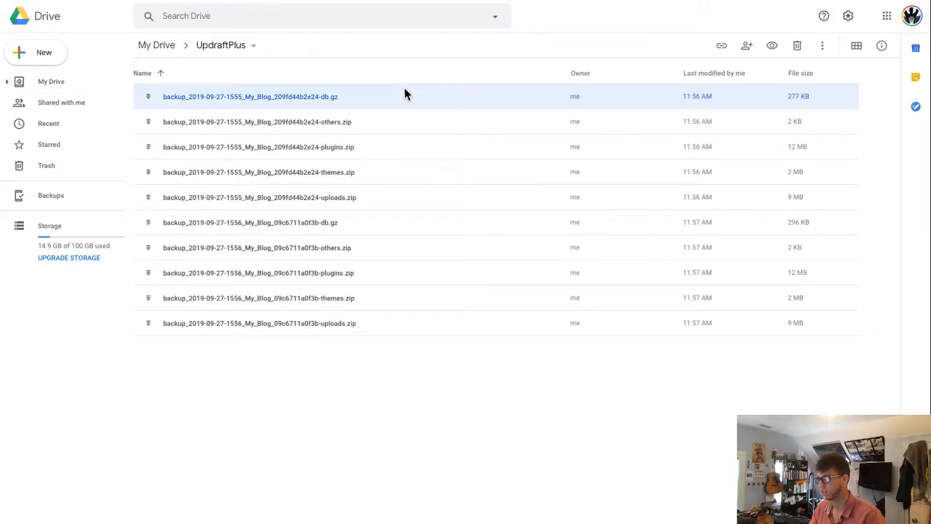
{"action": "key", "text": "ctrl+a"}
{"action": "left_click", "coordinate": [462, 366]}
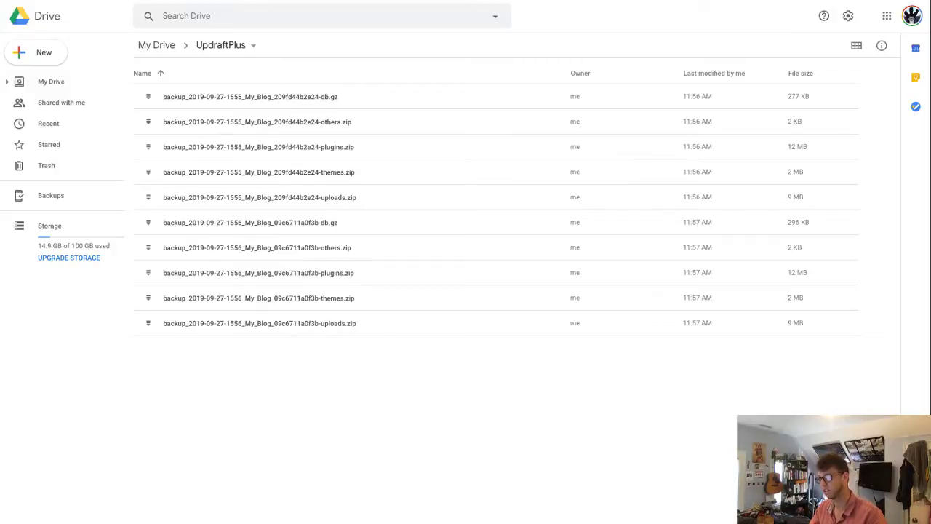
{"action": "left_click", "coordinate": [324, 6]}
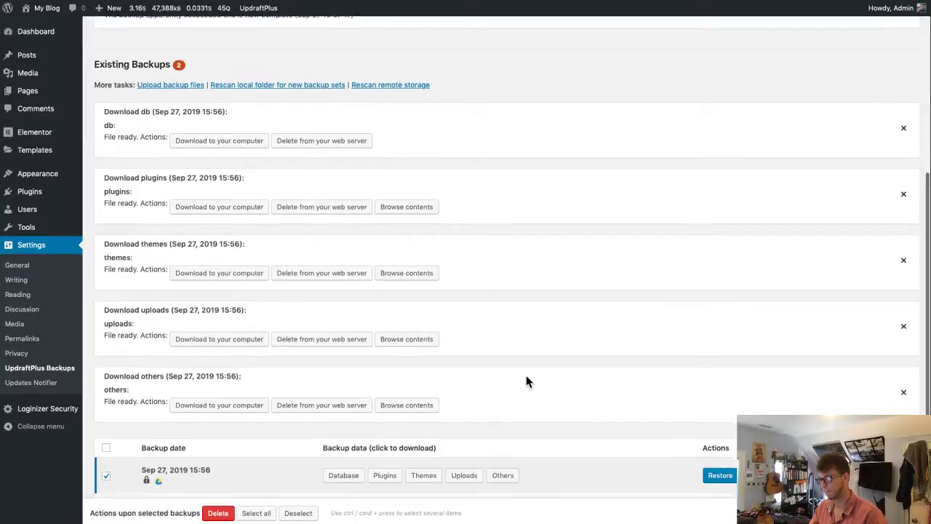
- Create a post titled 'You're Gonna Miss Me When I'm Gone', publish it, and view it live
{"action": "scroll", "coordinate": [528, 382], "scroll_direction": "down", "scroll_amount": 1}
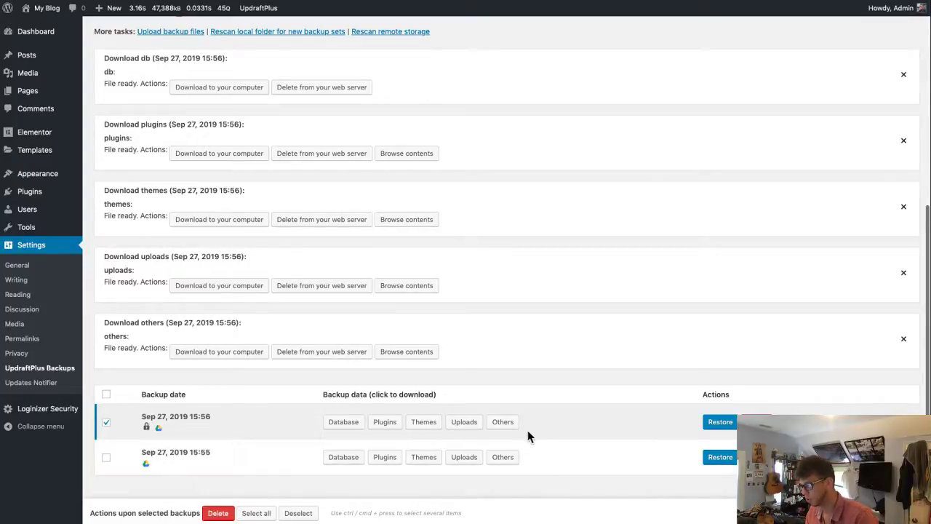
{"action": "scroll", "coordinate": [527, 430], "scroll_direction": "up", "scroll_amount": 6}
{"action": "mouse_move", "coordinate": [30, 34]}
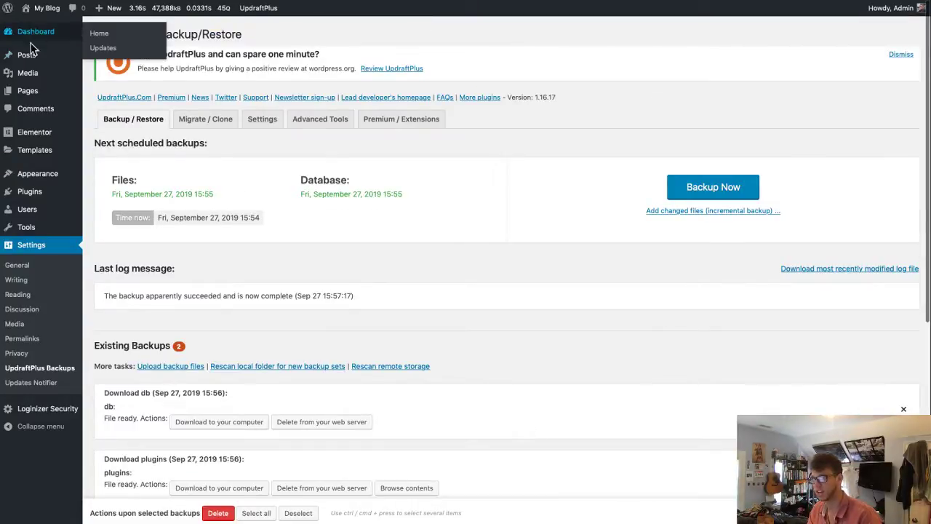
{"action": "mouse_move", "coordinate": [26, 56]}
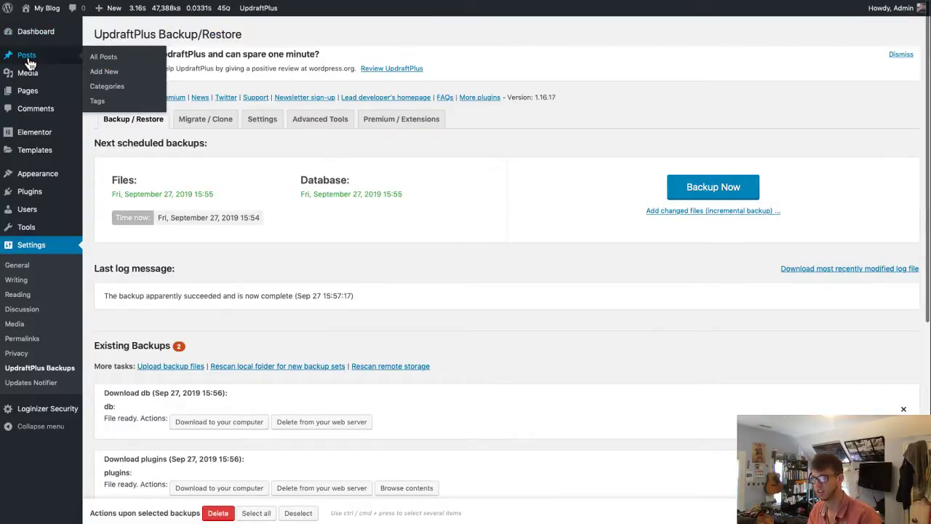
{"action": "left_click", "coordinate": [120, 80]}
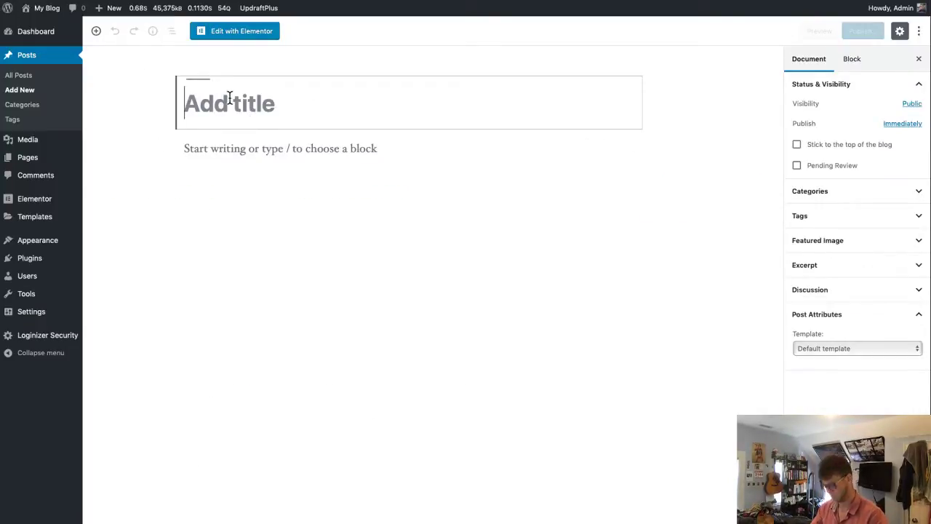
{"action": "type", "text": "You're Go"}
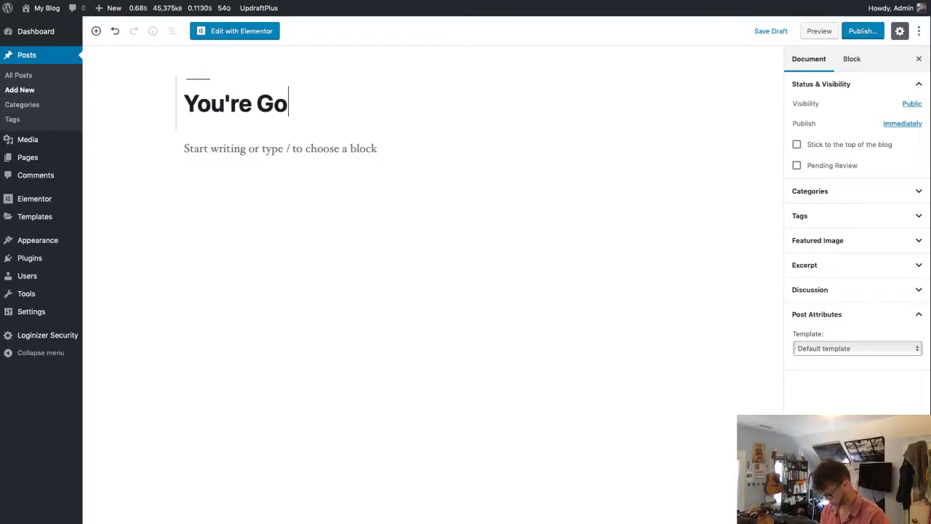
{"action": "type", "text": "nna Miss Me W"}
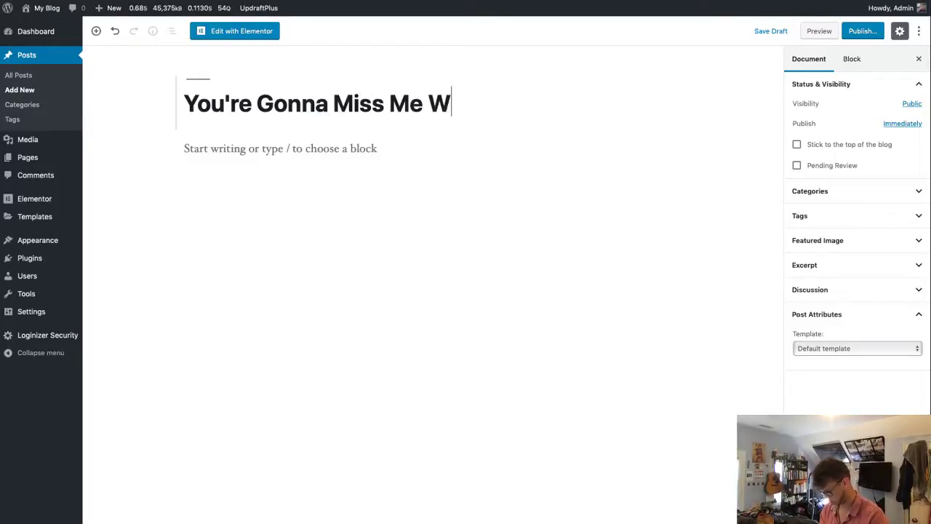
{"action": "type", "text": "hen I'm Gone"}
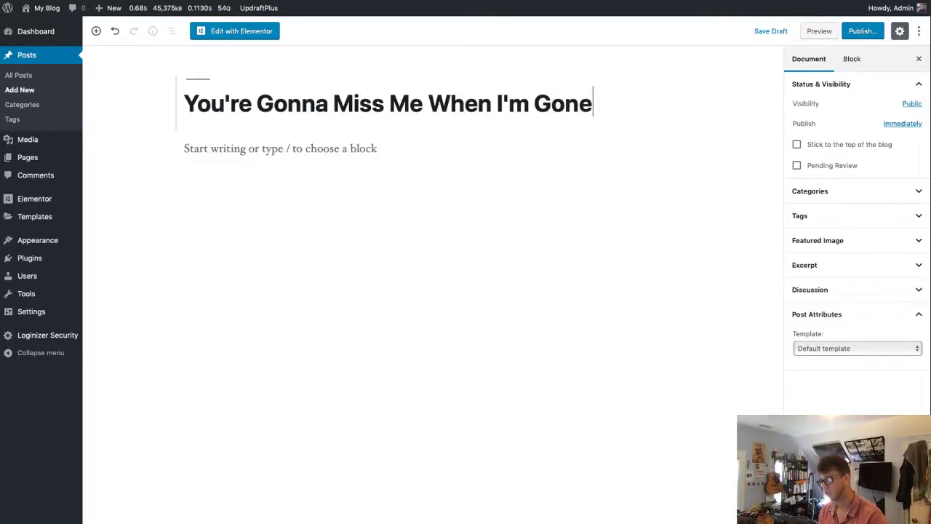
{"action": "left_click", "coordinate": [867, 34]}
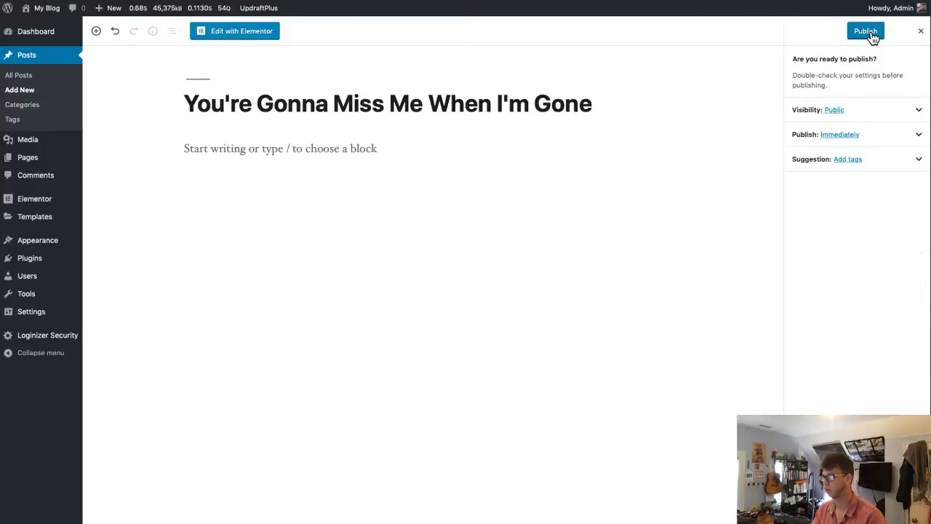
{"action": "left_click", "coordinate": [872, 35]}
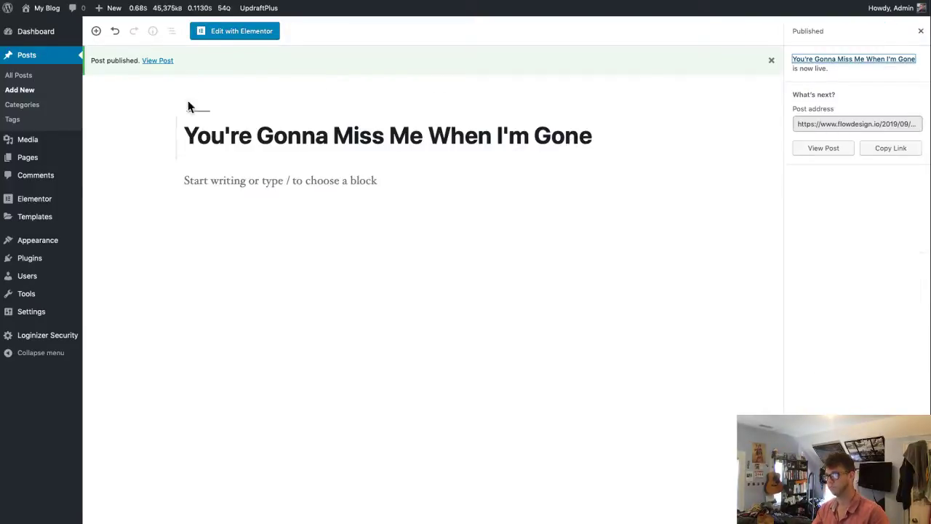
{"action": "left_click", "coordinate": [161, 60]}
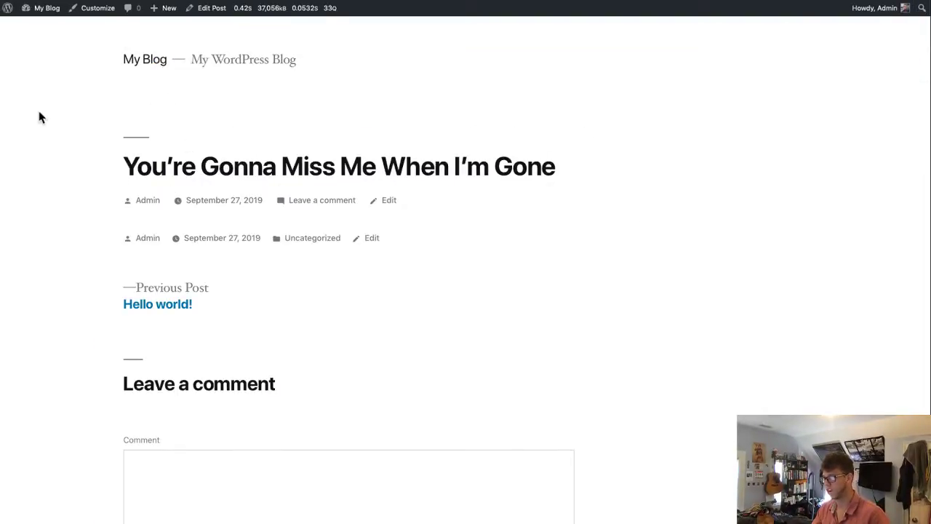
- Reload the My Blog front page showing the new post above 'Hello world!', then open the Dashboard
{"action": "left_click", "coordinate": [151, 62]}
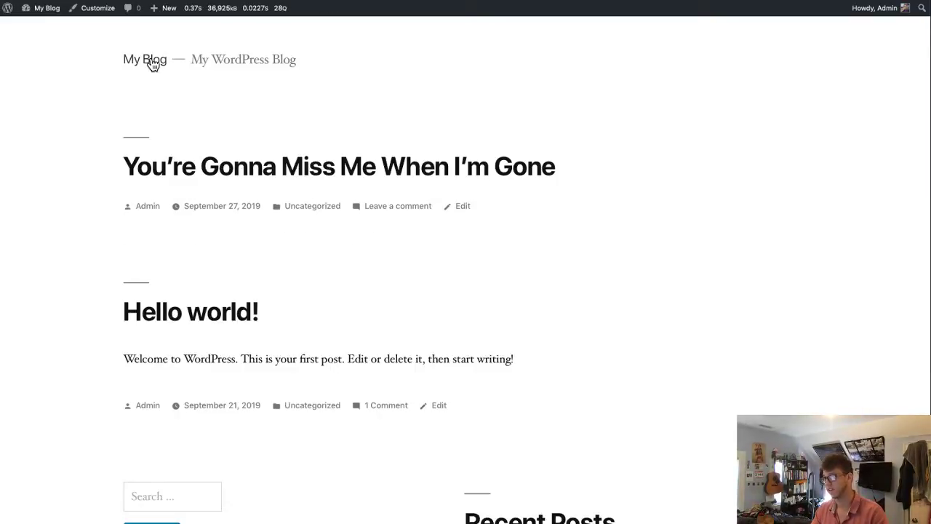
{"action": "left_click", "coordinate": [153, 64]}
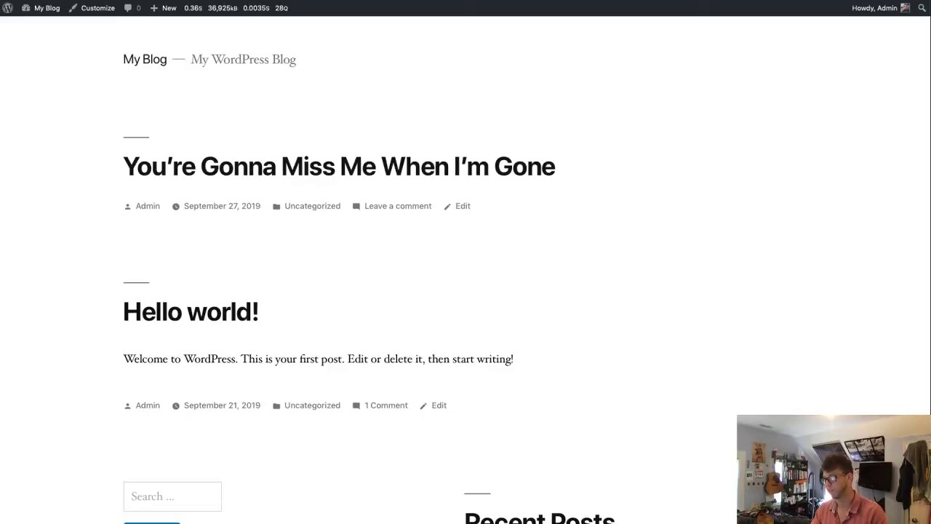
{"action": "mouse_move", "coordinate": [48, 15]}
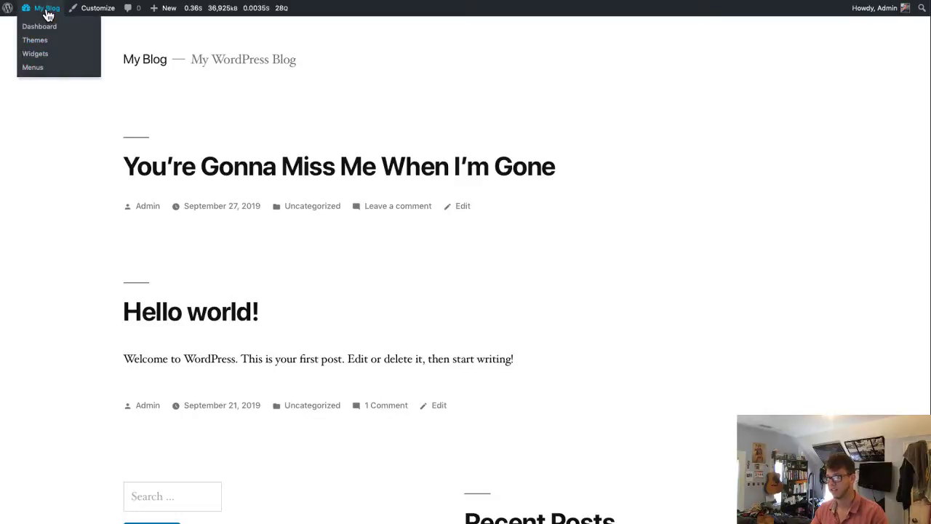
{"action": "left_click", "coordinate": [48, 15]}
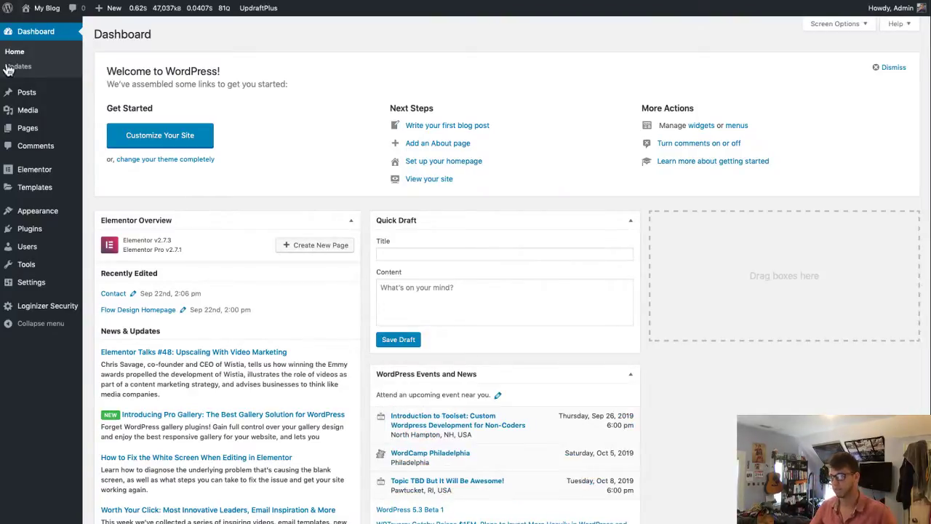
{"action": "mouse_move", "coordinate": [38, 103]}
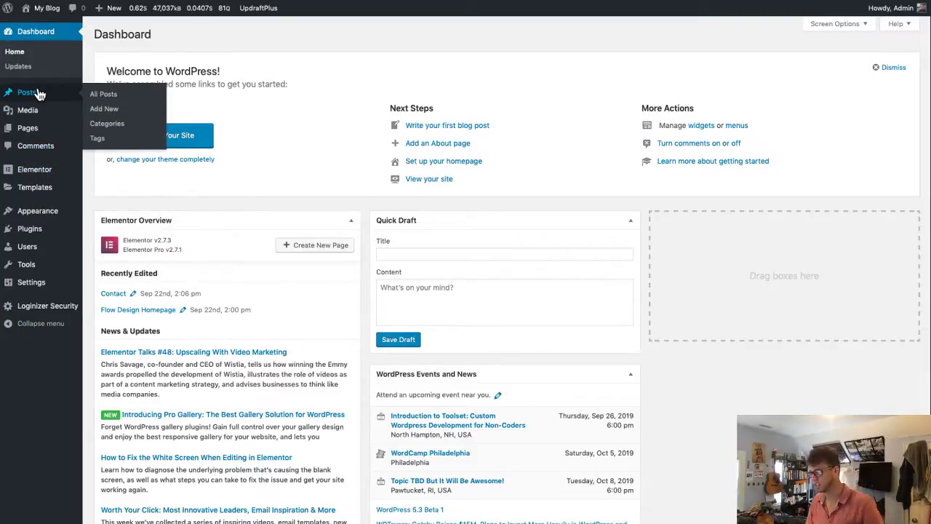
{"action": "mouse_move", "coordinate": [39, 179]}
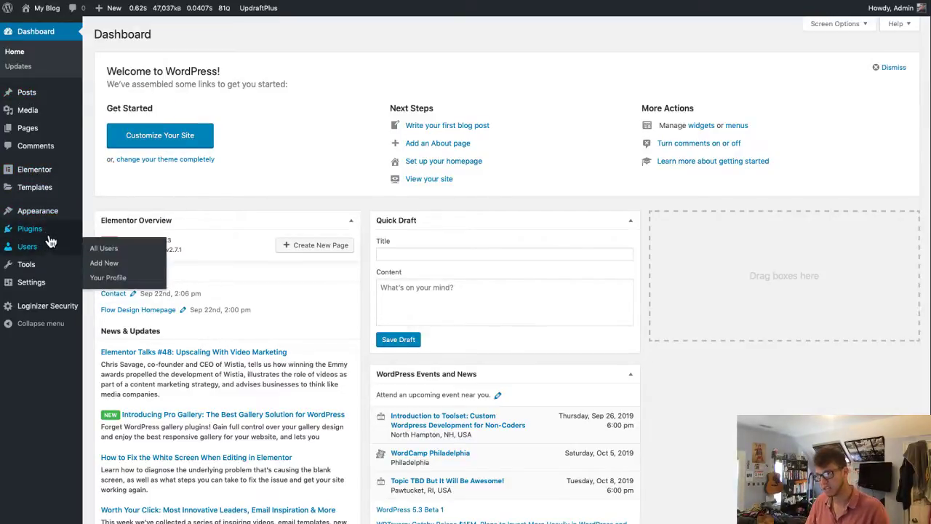
{"action": "mouse_move", "coordinate": [46, 233]}
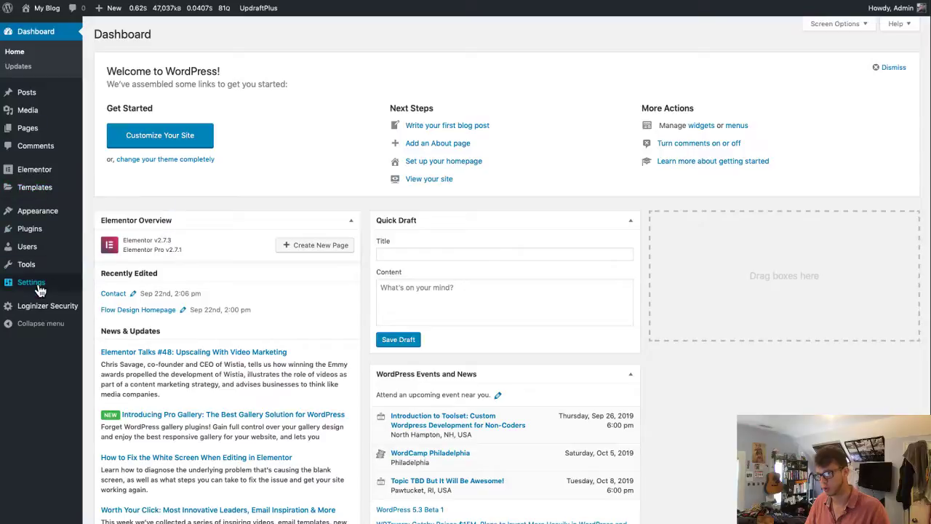
{"action": "mouse_move", "coordinate": [40, 289]}
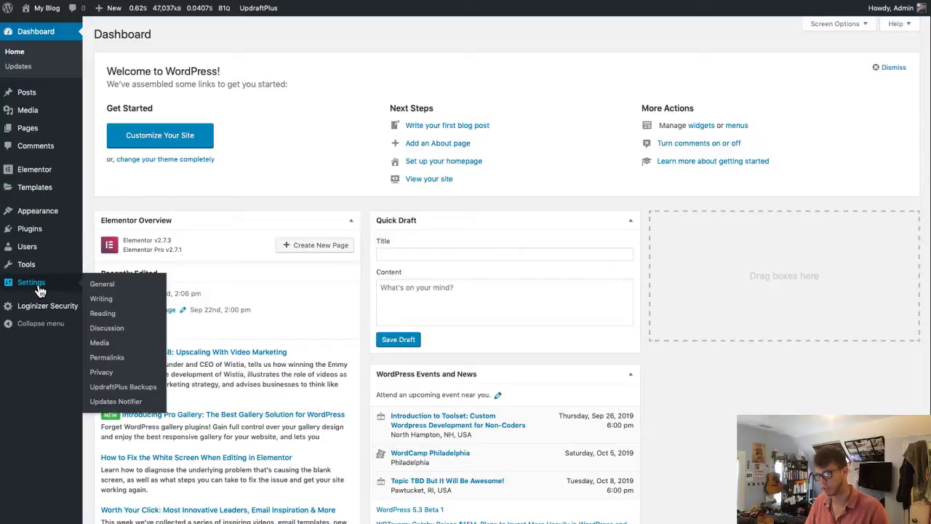
- Open UpdraftPlus Backup/Restore settings from Plugins and begin restoring the Sep 27, 2019 15:56 backup
{"action": "left_click", "coordinate": [37, 234]}
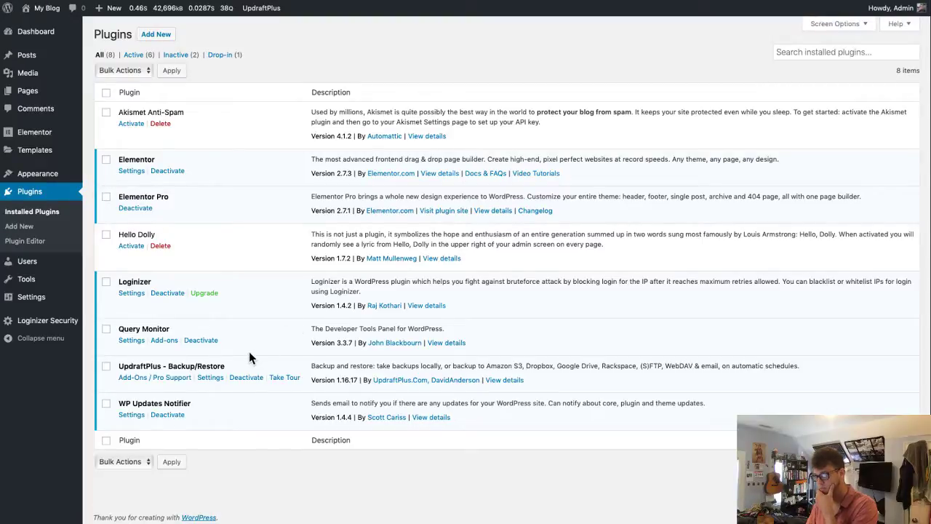
{"action": "left_click", "coordinate": [211, 377]}
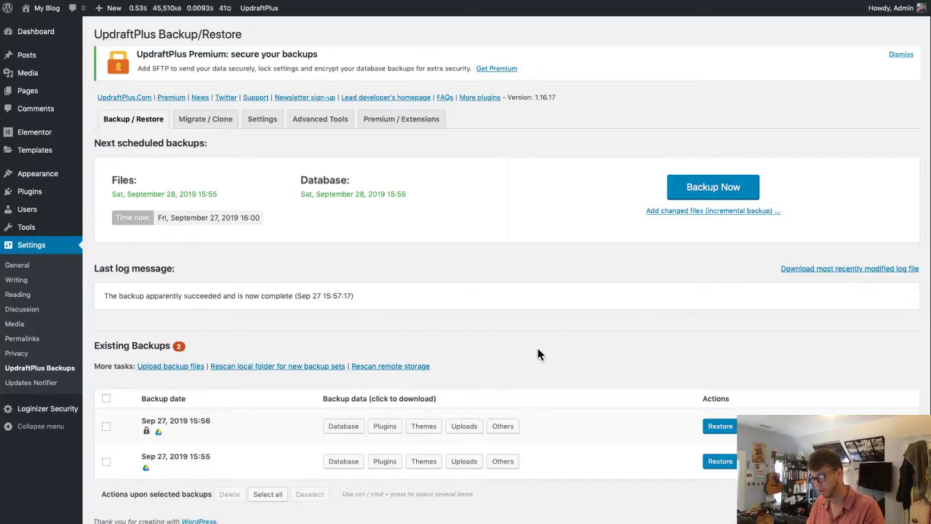
{"action": "left_click", "coordinate": [720, 428]}
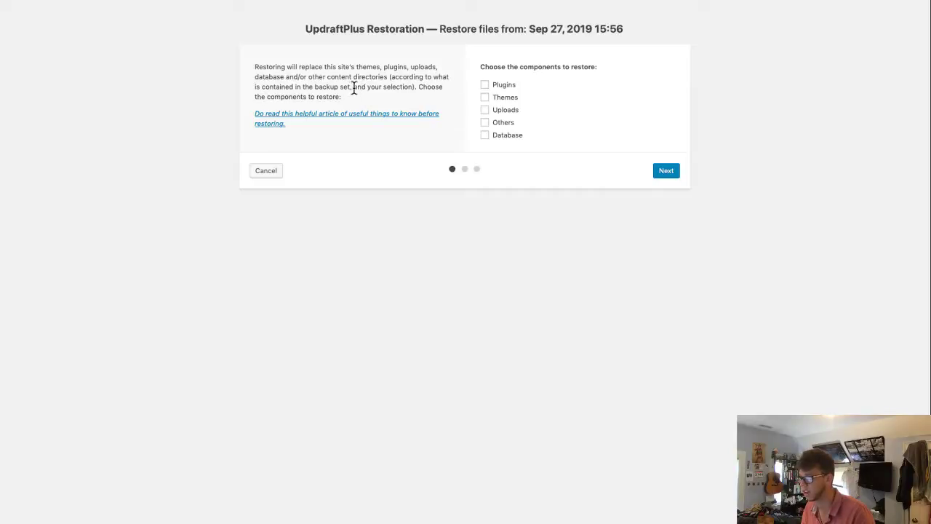
- Open the restoration guidance article and highlight its opening passages on risk and responsibility
{"action": "left_click", "coordinate": [313, 122]}
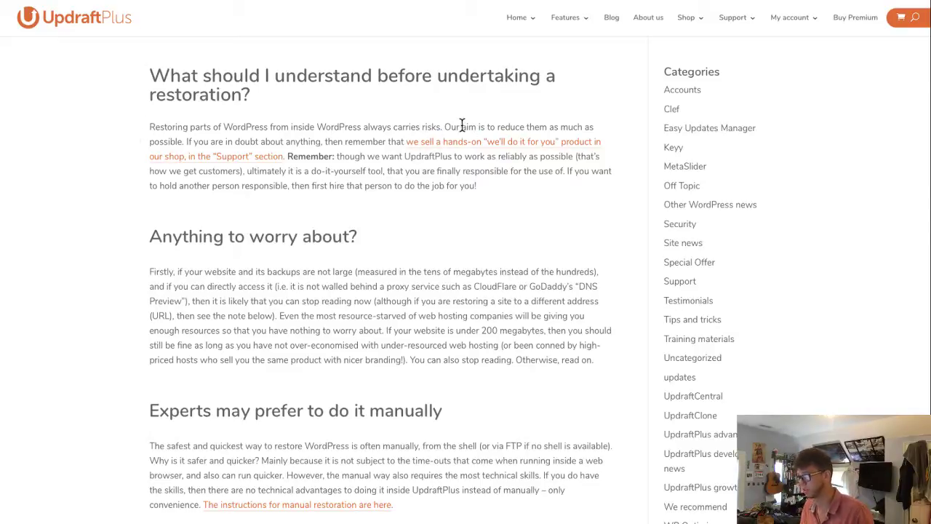
{"action": "left_click_drag", "start_coordinate": [443, 127], "coordinate": [301, 158]}
{"action": "left_click", "coordinate": [301, 158]}
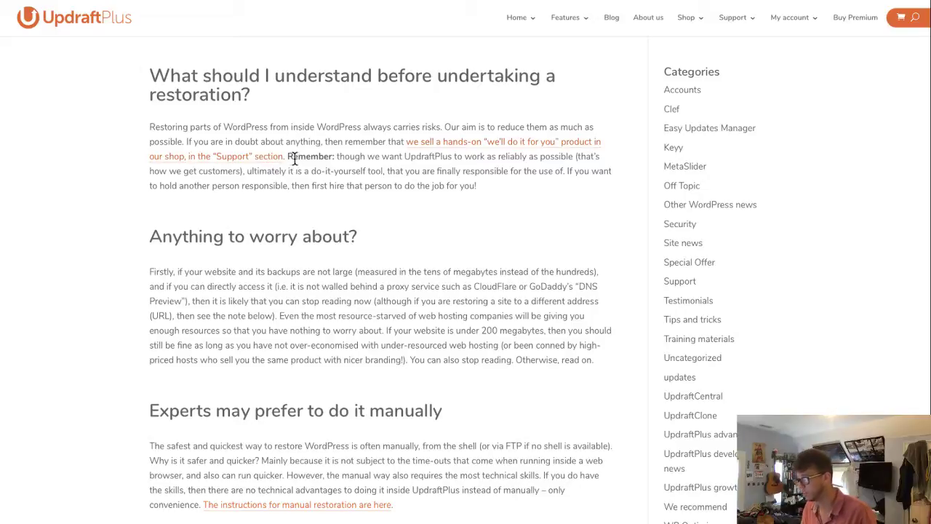
{"action": "left_click_drag", "start_coordinate": [288, 157], "coordinate": [513, 199]}
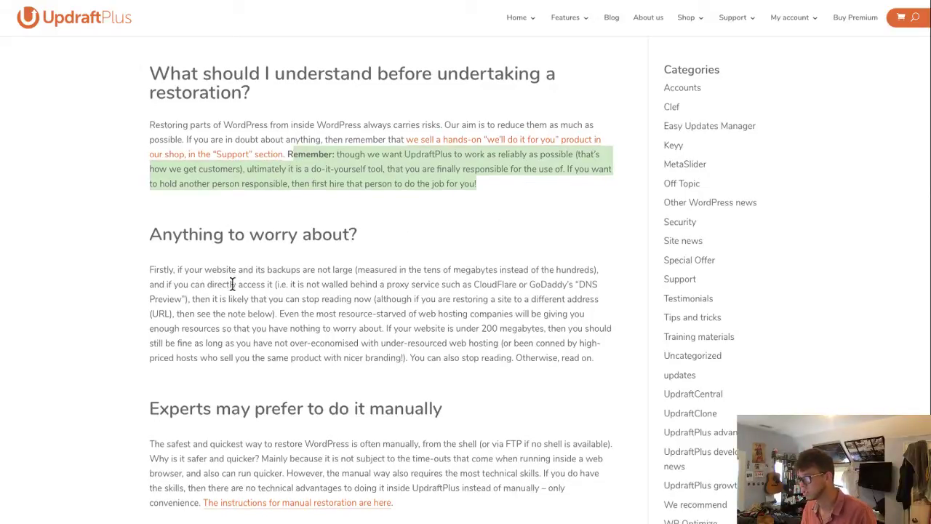
- Read through the article's Firstly paragraph and the section on restoring manually
{"action": "scroll", "coordinate": [219, 269], "scroll_direction": "down", "scroll_amount": 1}
{"action": "triple_click", "coordinate": [220, 245]}
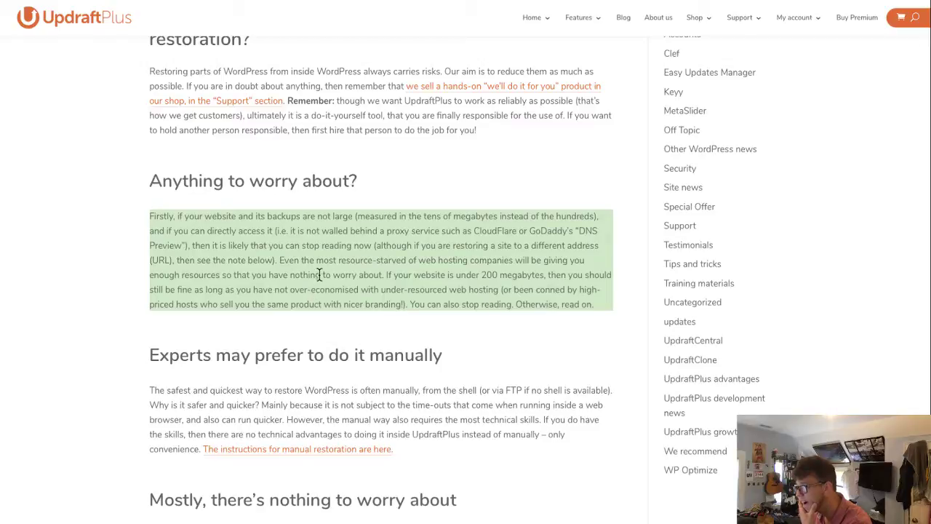
{"action": "left_click", "coordinate": [344, 262]}
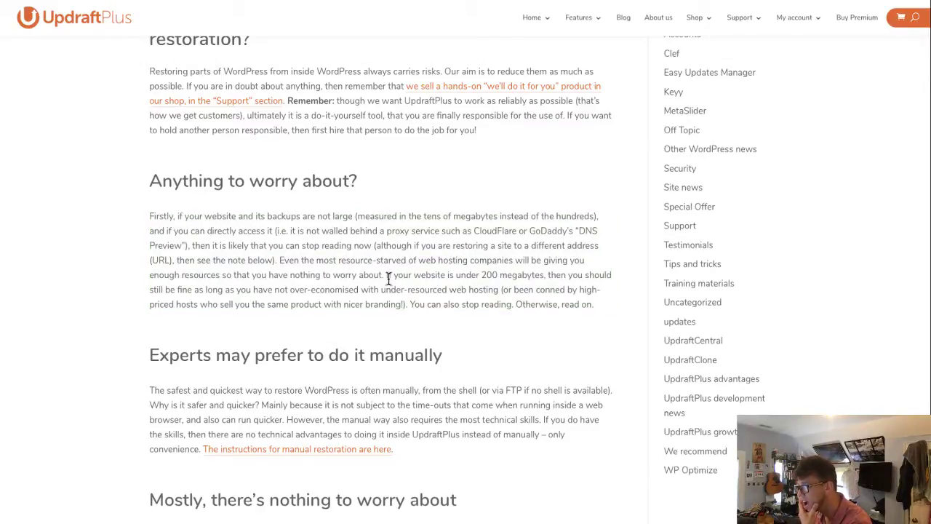
{"action": "triple_click", "coordinate": [428, 275]}
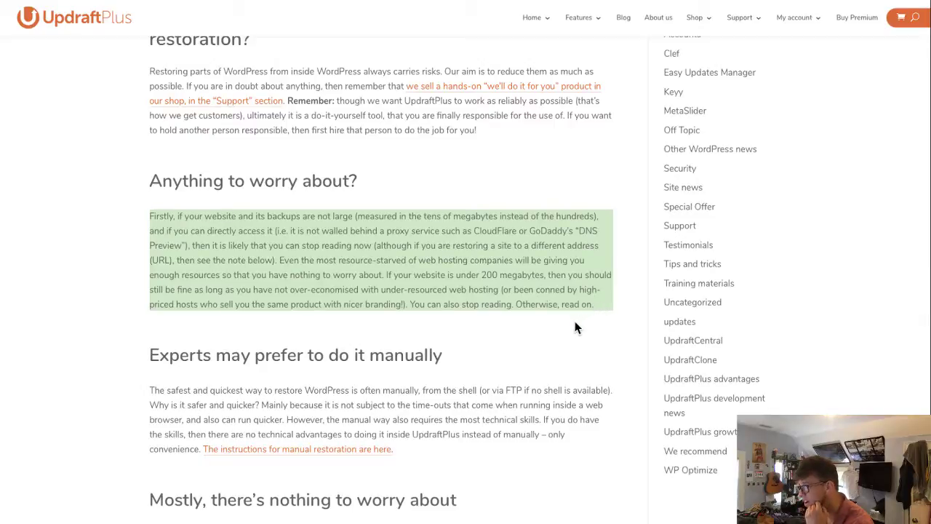
{"action": "scroll", "coordinate": [547, 330], "scroll_direction": "down", "scroll_amount": 3}
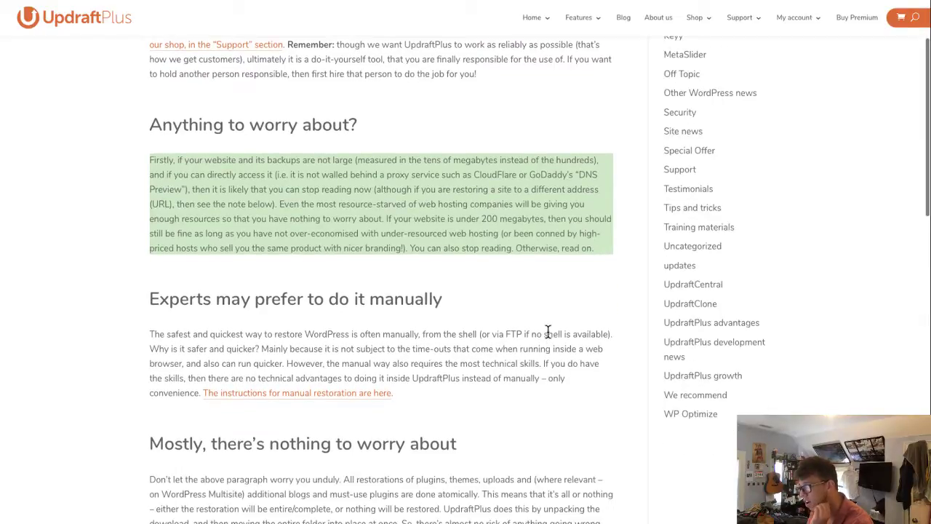
{"action": "scroll", "coordinate": [548, 331], "scroll_direction": "down", "scroll_amount": 2}
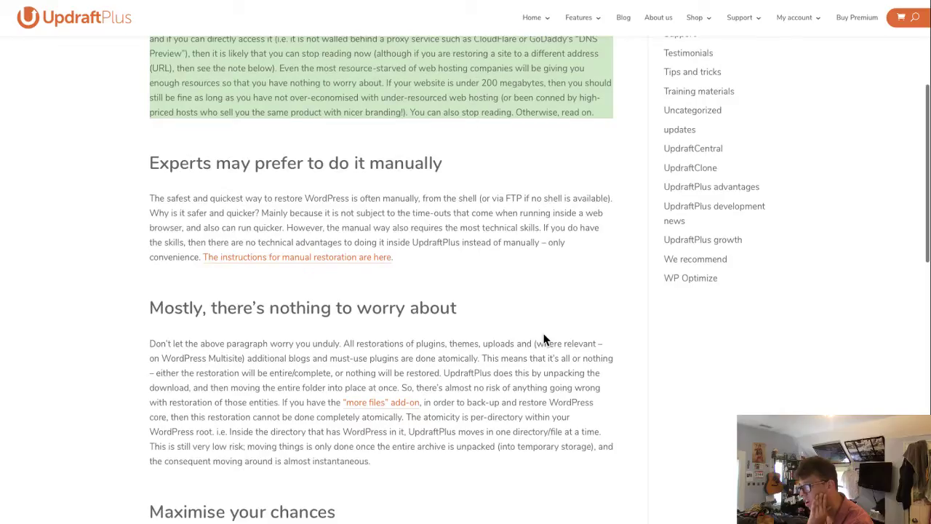
{"action": "triple_click", "coordinate": [383, 227]}
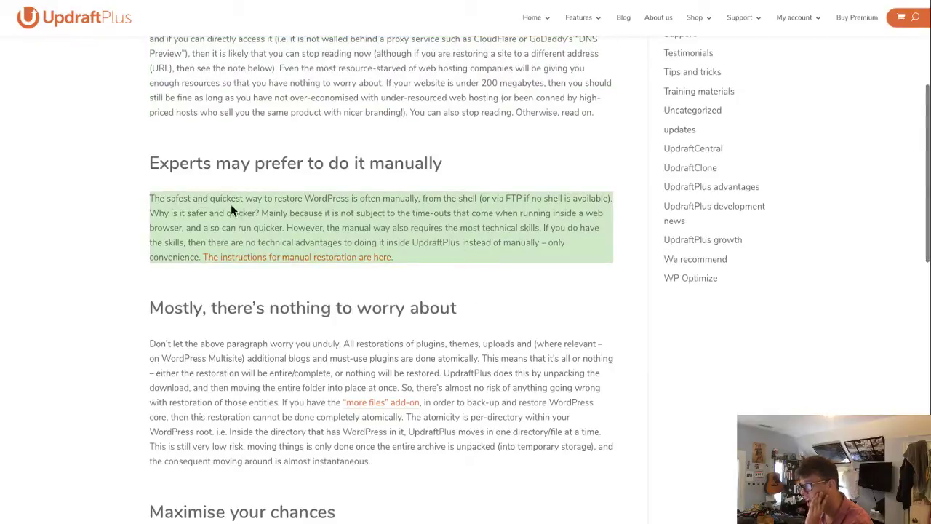
{"action": "left_click", "coordinate": [182, 200]}
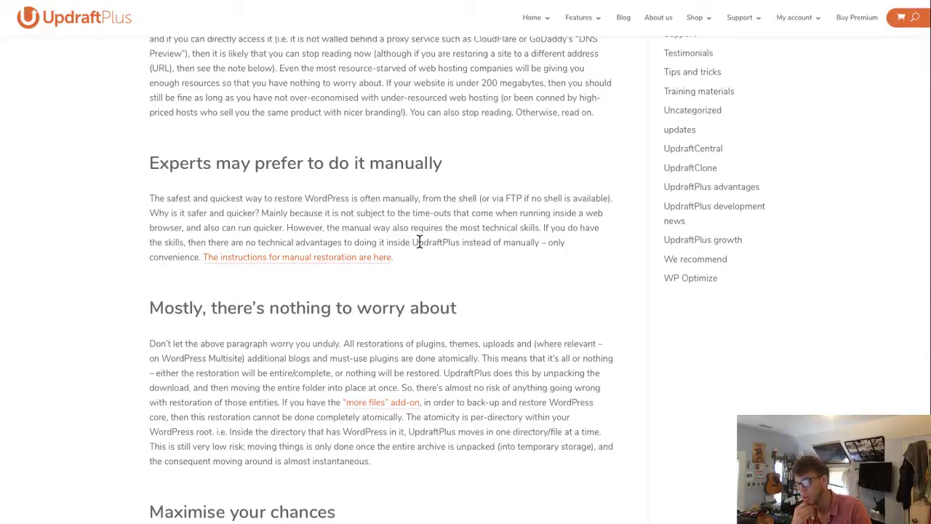
- Read the 'Don't let the above' paragraph and the all-or-nothing restoration sentences
{"action": "scroll", "coordinate": [310, 306], "scroll_direction": "down", "scroll_amount": 1}
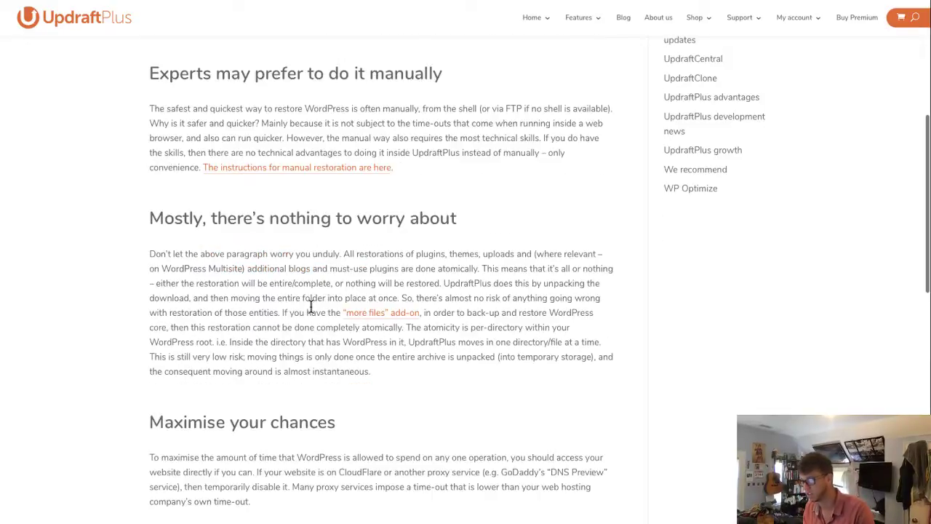
{"action": "triple_click", "coordinate": [218, 268]}
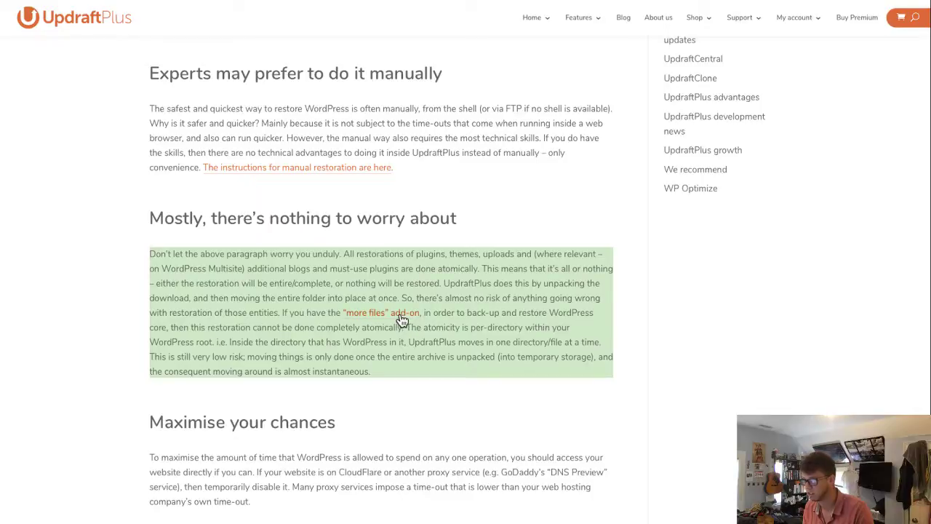
{"action": "left_click", "coordinate": [484, 259]}
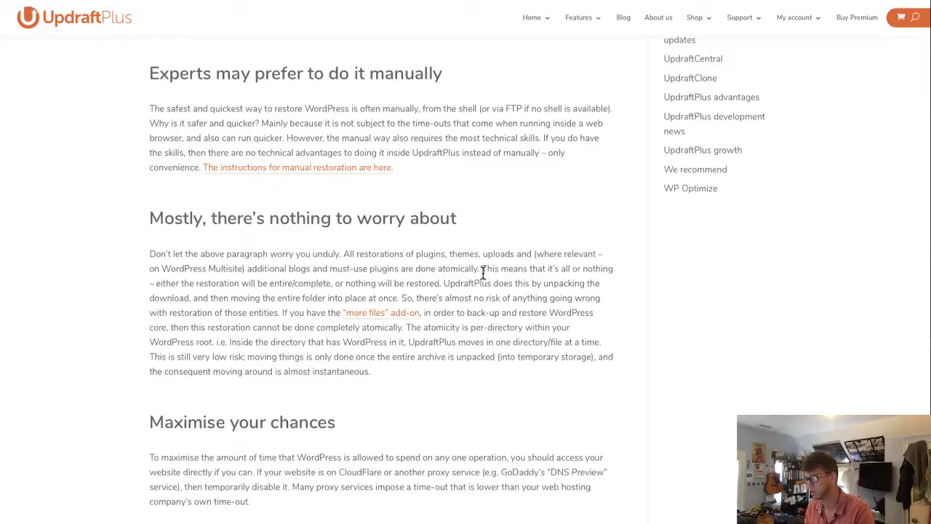
{"action": "left_click_drag", "start_coordinate": [483, 270], "coordinate": [593, 281]}
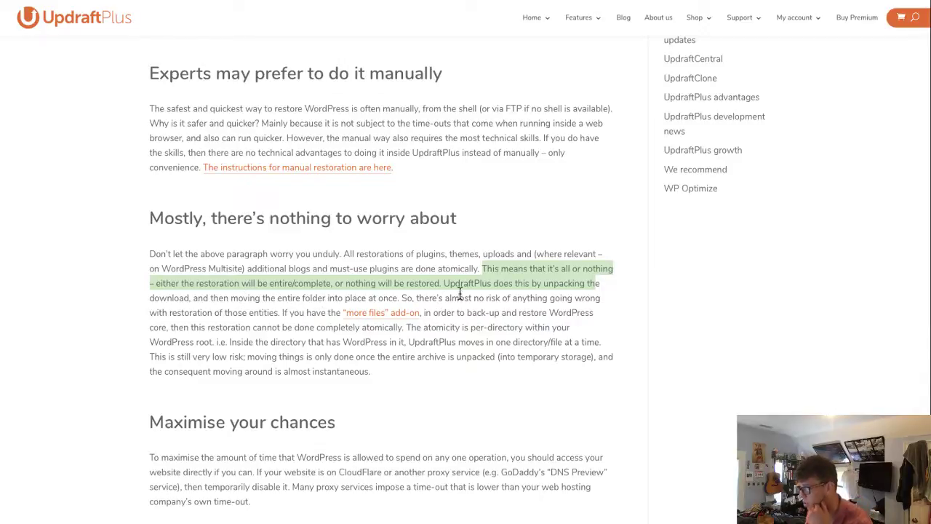
{"action": "left_click", "coordinate": [618, 289]}
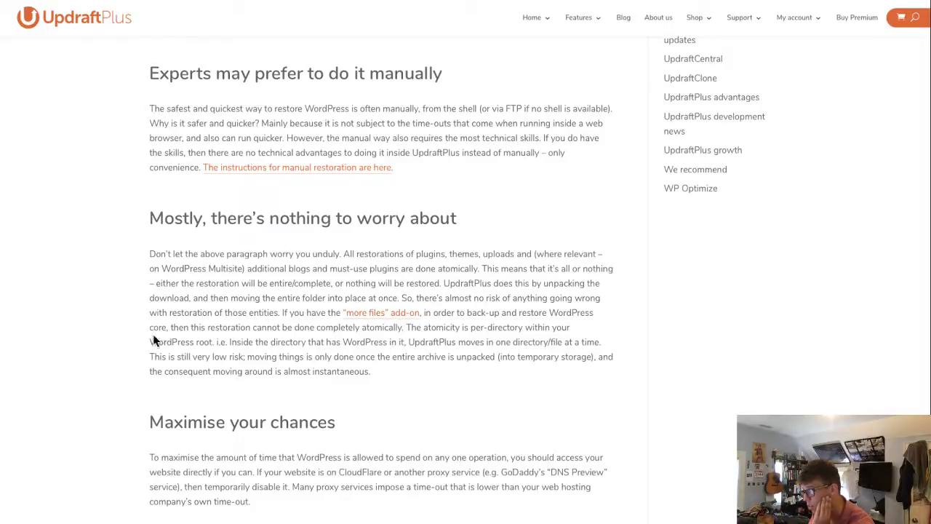
- Open the 'more files' add-on link in a new tab and view the shop page
{"action": "right_click", "coordinate": [376, 320]}
{"action": "left_click", "coordinate": [403, 321]}
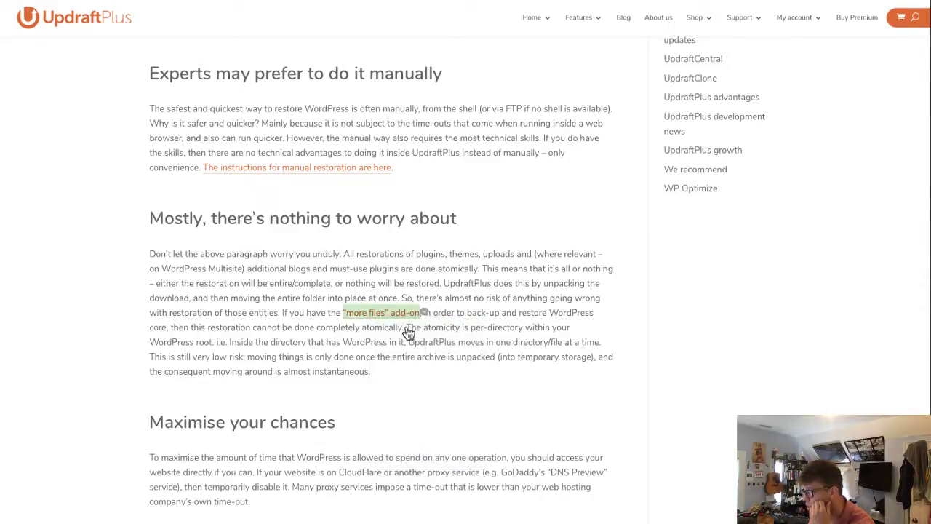
{"action": "left_click", "coordinate": [662, 1]}
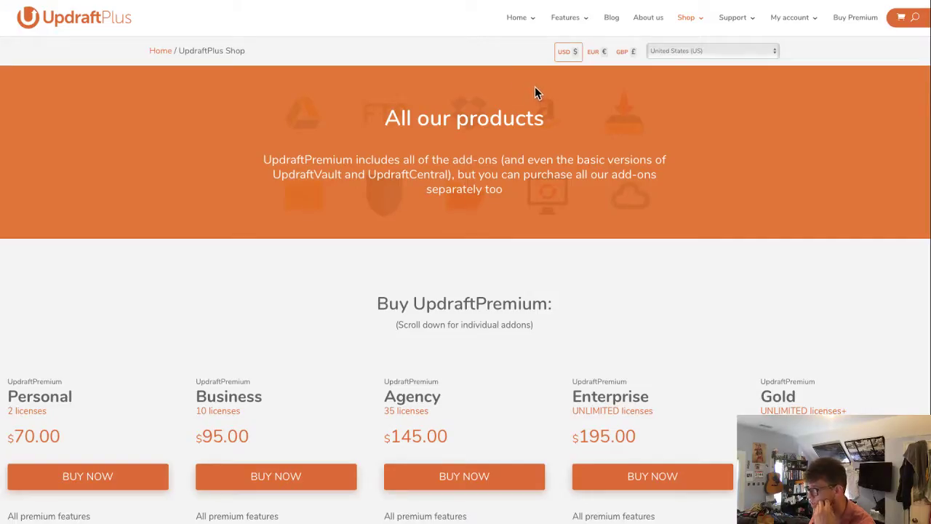
- Find 'files' on the shop page to locate the $15.00 More files add-on, then return to the article
{"action": "scroll", "coordinate": [522, 125], "scroll_direction": "down", "scroll_amount": 3}
{"action": "scroll", "coordinate": [524, 131], "scroll_direction": "down", "scroll_amount": 2}
{"action": "scroll", "coordinate": [524, 131], "scroll_direction": "down", "scroll_amount": 3}
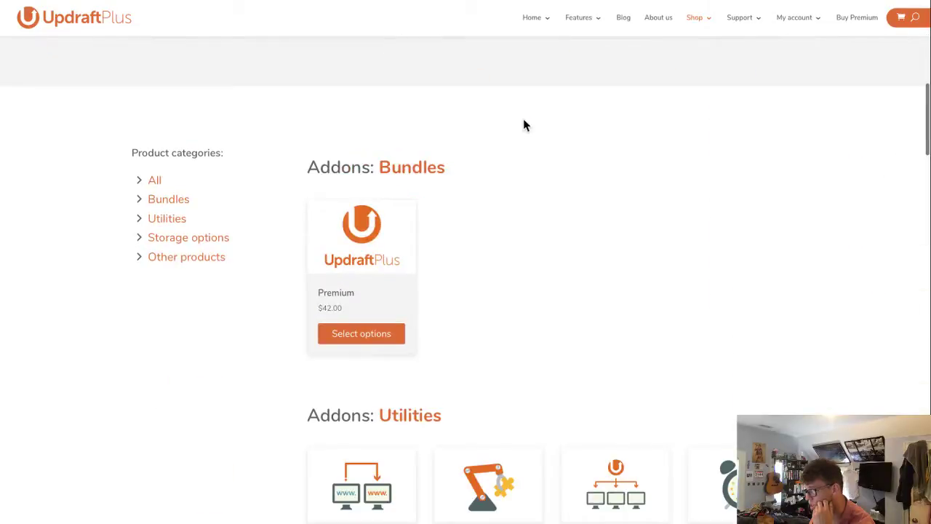
{"action": "scroll", "coordinate": [248, 255], "scroll_direction": "down", "scroll_amount": 3}
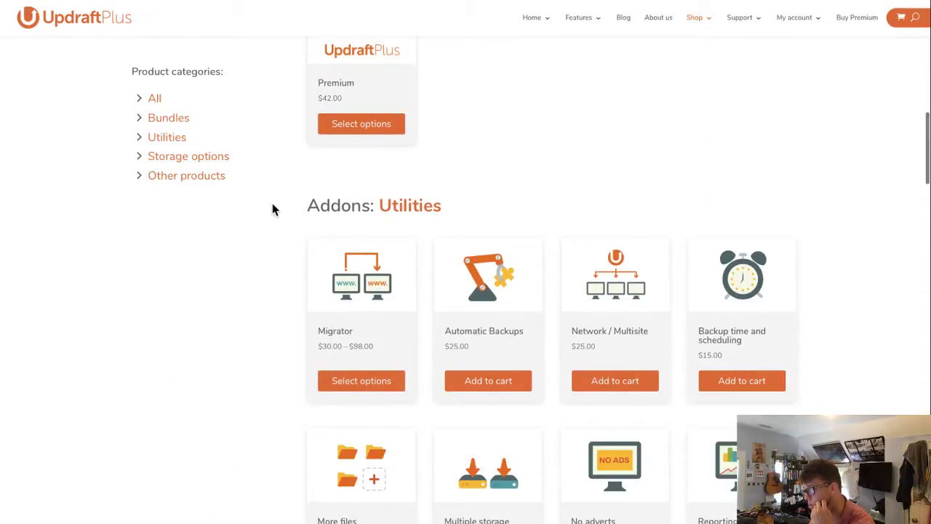
{"action": "key", "text": "super+f"}
{"action": "type", "text": "files"}
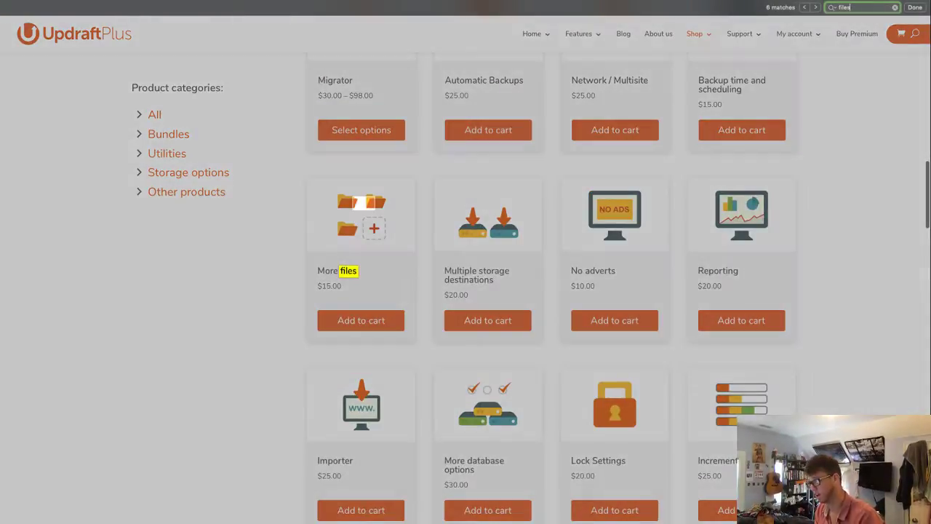
{"action": "key", "text": "Escape"}
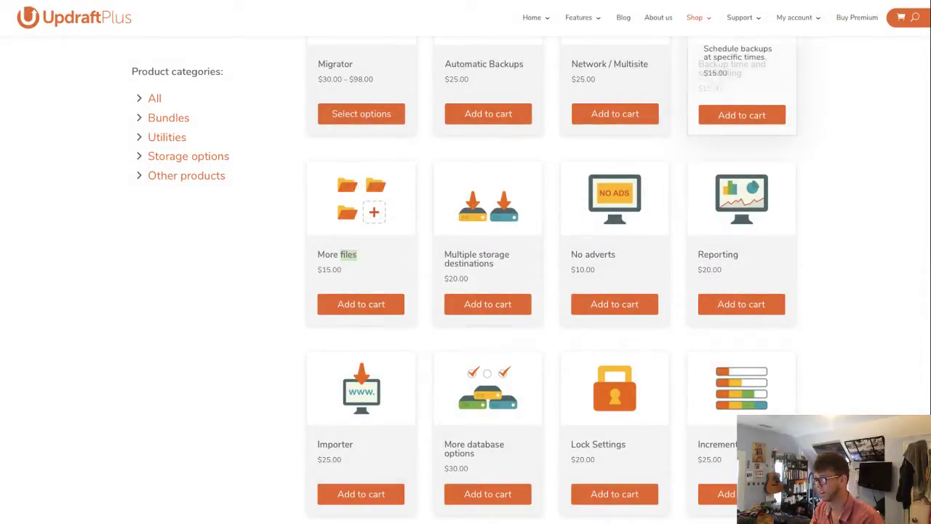
{"action": "left_click", "coordinate": [436, 1]}
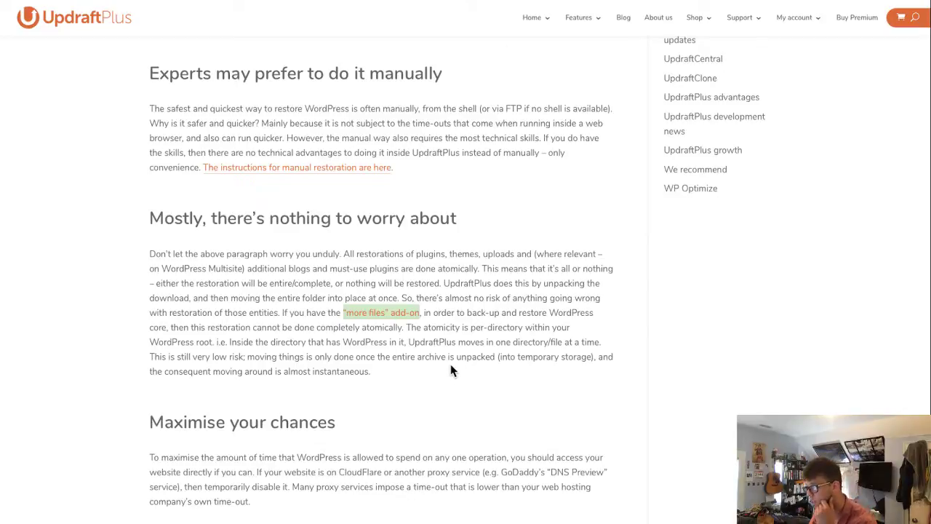
- Read down to the article's 'The database' section, then return to the UpdraftPlus Restoration dialog
{"action": "scroll", "coordinate": [455, 369], "scroll_direction": "down", "scroll_amount": 2}
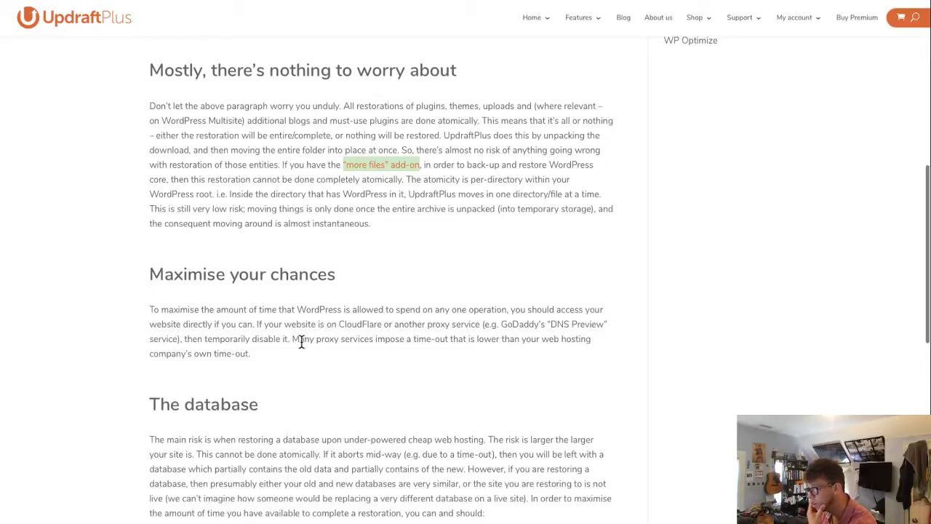
{"action": "scroll", "coordinate": [366, 372], "scroll_direction": "down", "scroll_amount": 2}
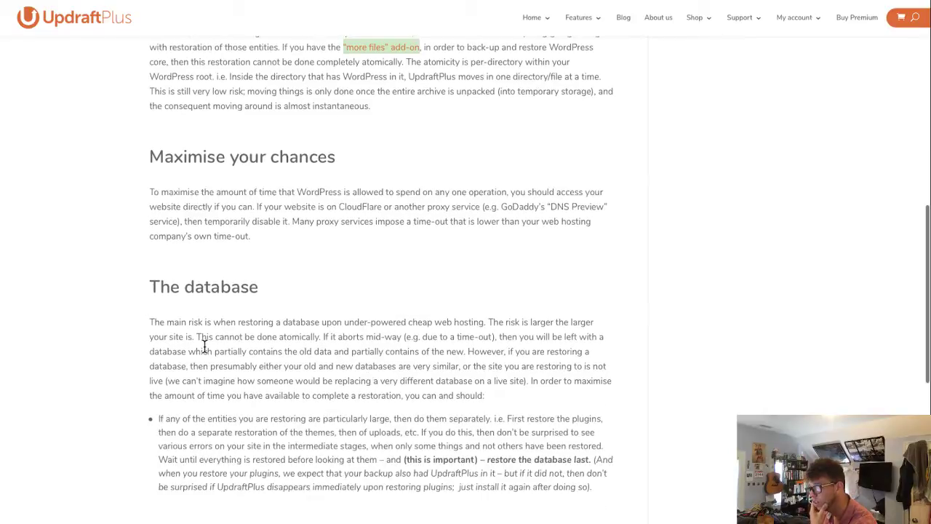
{"action": "scroll", "coordinate": [205, 345], "scroll_direction": "down", "scroll_amount": 1}
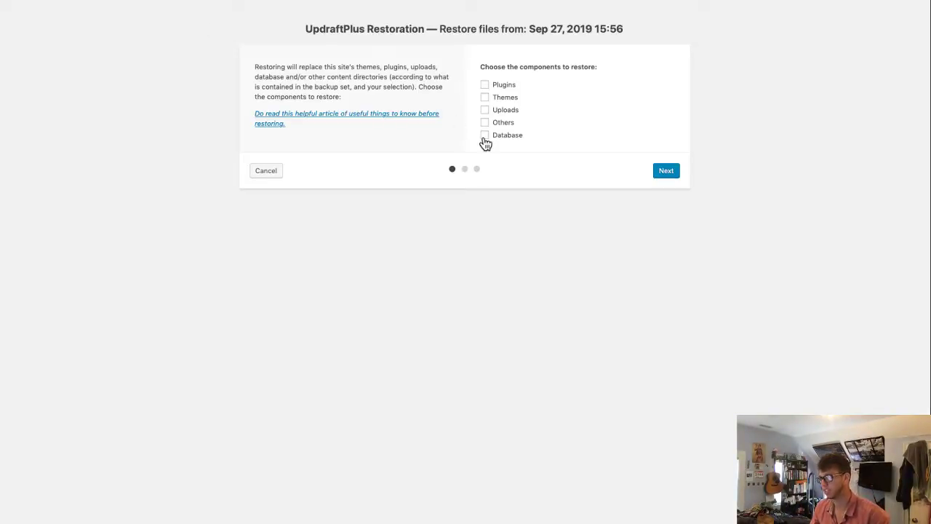
{"action": "left_click", "coordinate": [485, 138]}
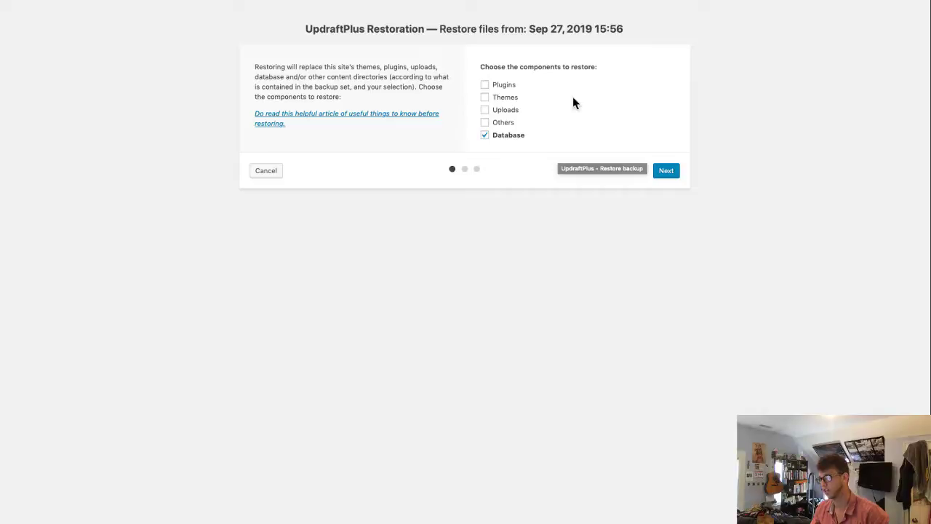
- Proceed past component selection and run the database-only restore until 'Restore successful!' appears
{"action": "left_click", "coordinate": [666, 172]}
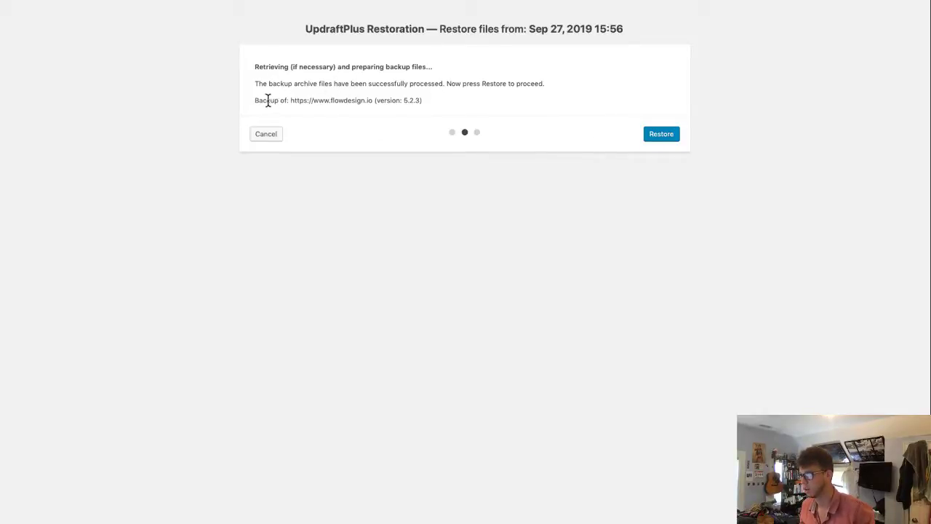
{"action": "left_click_drag", "start_coordinate": [298, 100], "coordinate": [401, 109]}
{"action": "left_click", "coordinate": [393, 99]}
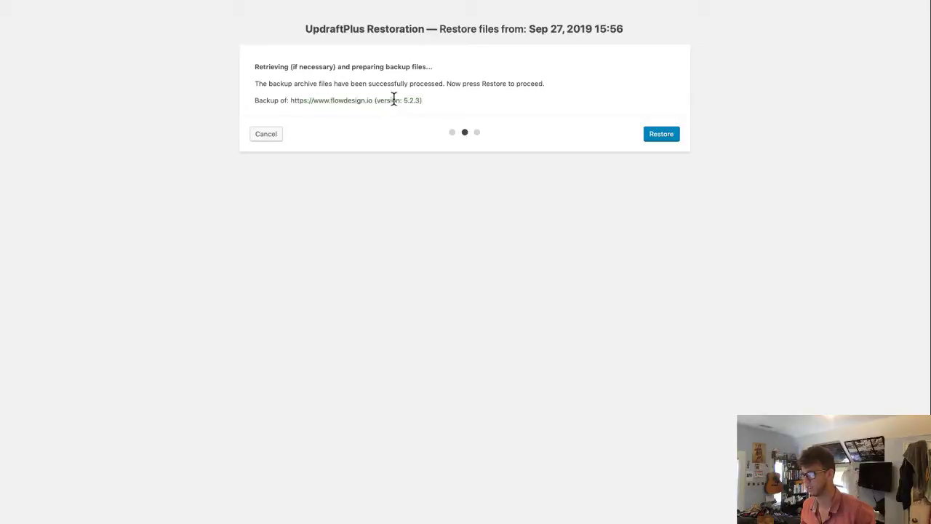
{"action": "left_click", "coordinate": [669, 134]}
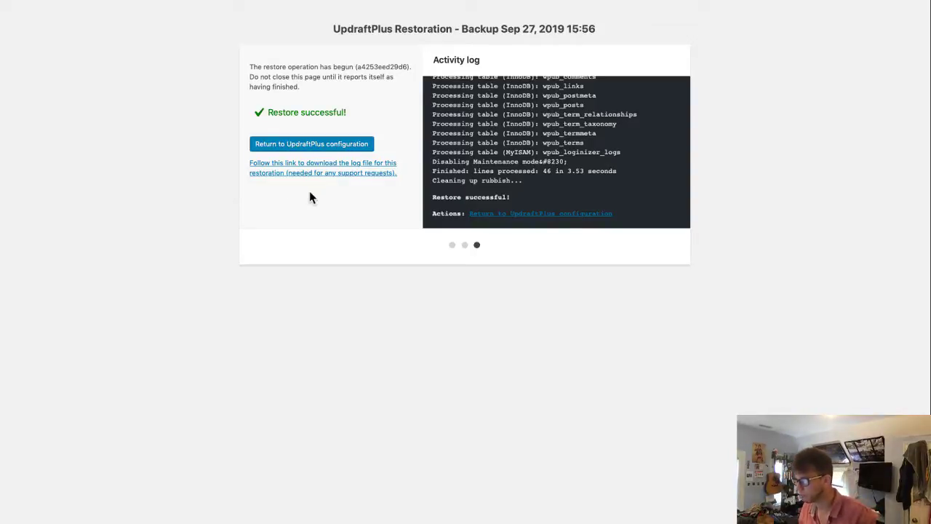
{"action": "scroll", "coordinate": [588, 168], "scroll_direction": "up", "scroll_amount": 10}
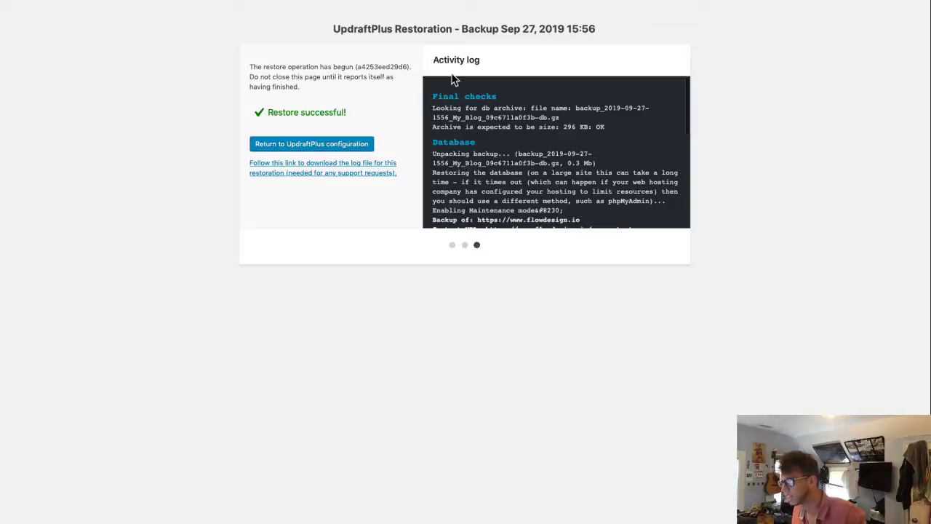
{"action": "left_click_drag", "start_coordinate": [437, 96], "coordinate": [601, 131]}
{"action": "left_click", "coordinate": [529, 160]}
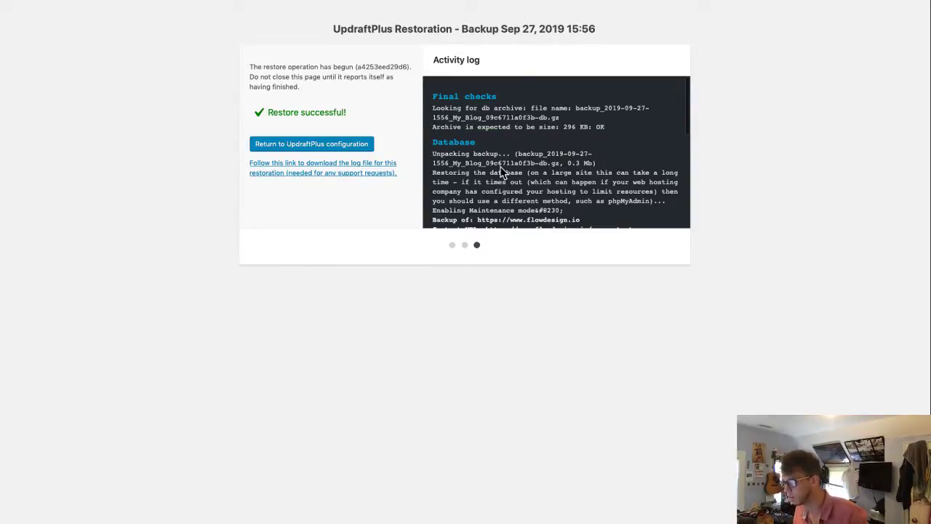
{"action": "scroll", "coordinate": [500, 172], "scroll_direction": "down", "scroll_amount": 1}
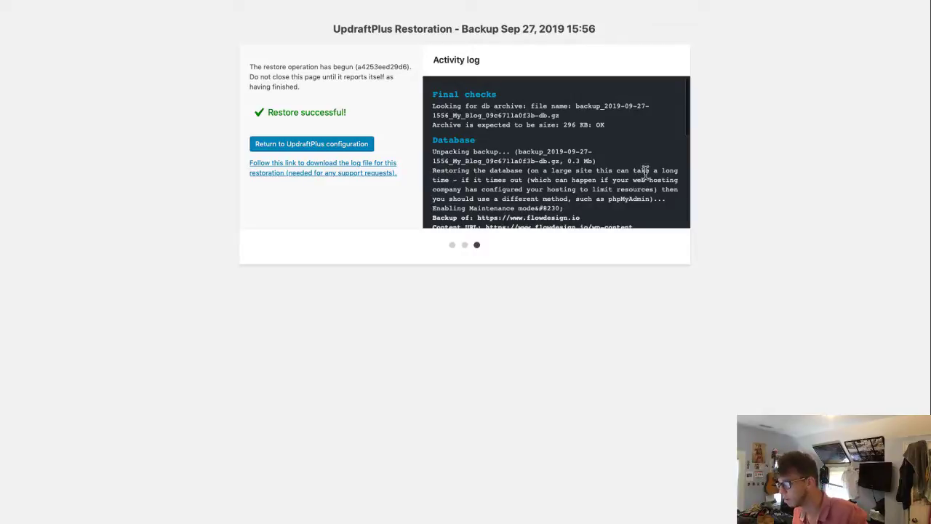
{"action": "scroll", "coordinate": [537, 200], "scroll_direction": "down", "scroll_amount": 2}
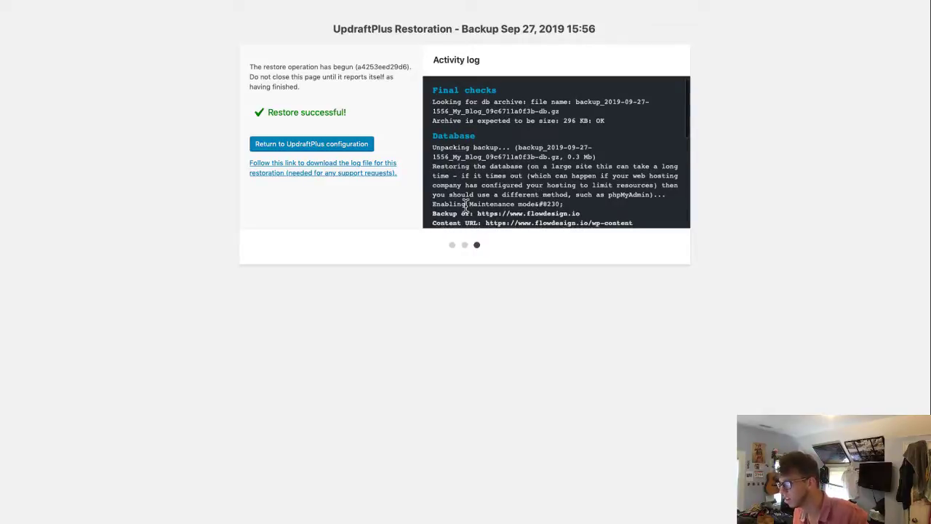
{"action": "scroll", "coordinate": [466, 206], "scroll_direction": "down", "scroll_amount": 4}
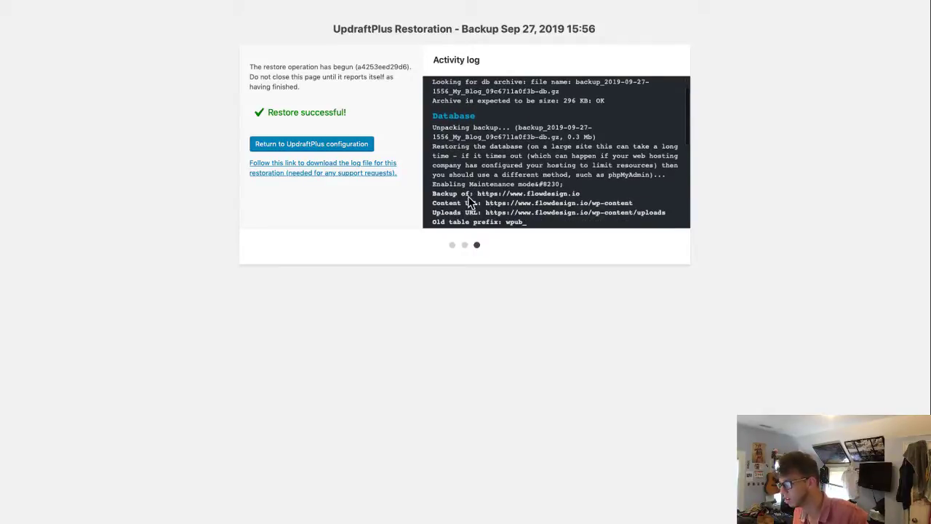
{"action": "scroll", "coordinate": [473, 205], "scroll_direction": "down", "scroll_amount": 1}
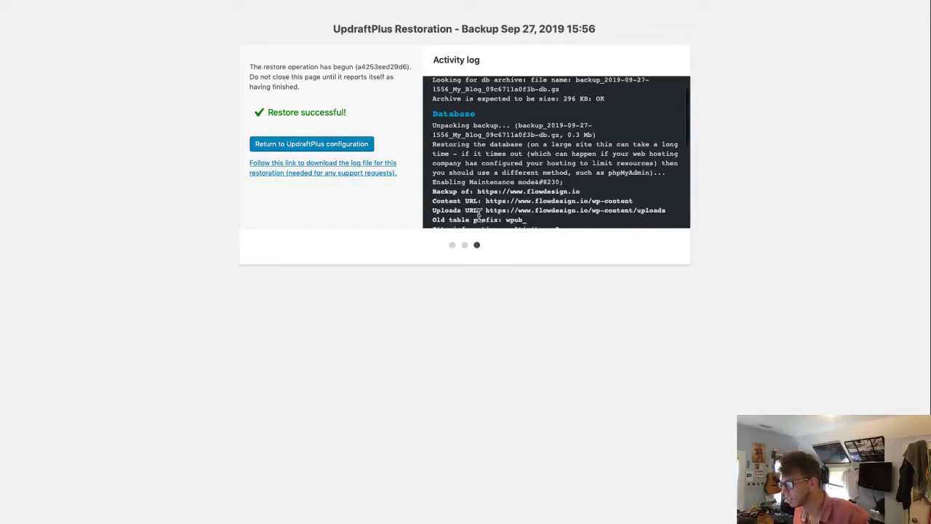
{"action": "scroll", "coordinate": [479, 215], "scroll_direction": "down", "scroll_amount": 8}
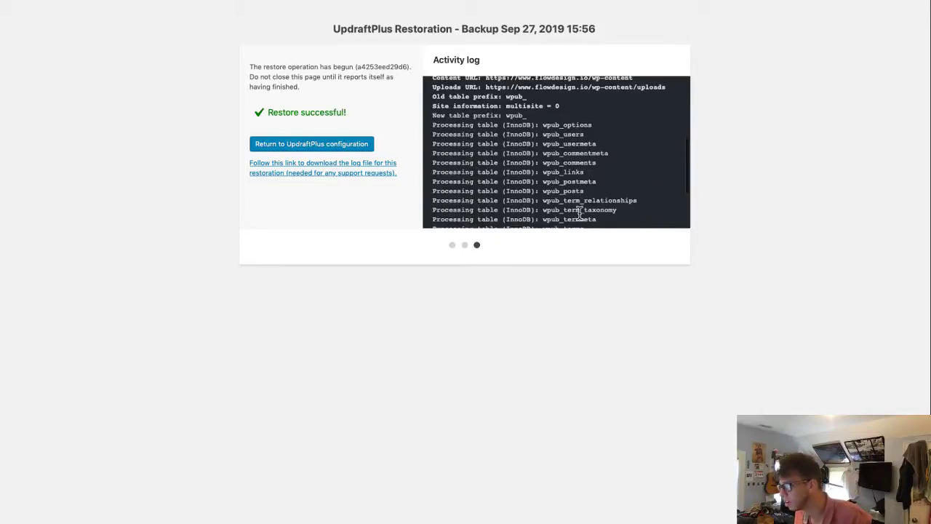
{"action": "scroll", "coordinate": [520, 208], "scroll_direction": "down", "scroll_amount": 4}
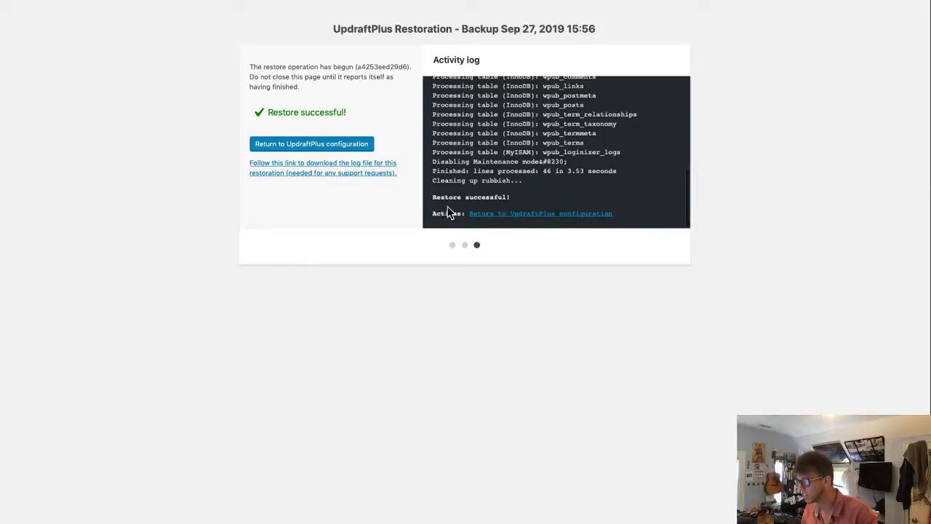
- Return to the UpdraftPlus settings and visit the blog front page, which now shows only 'Hello world!'
{"action": "left_click", "coordinate": [531, 215]}
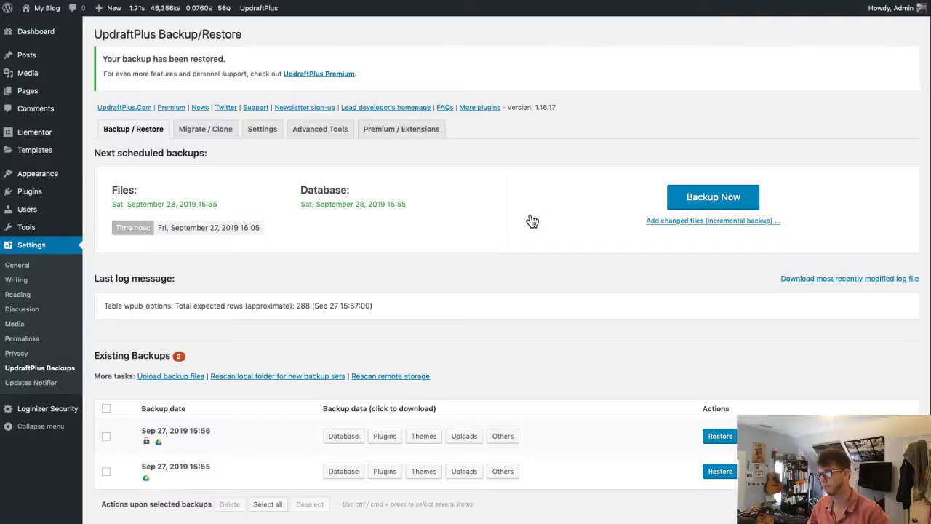
{"action": "left_click", "coordinate": [34, 18]}
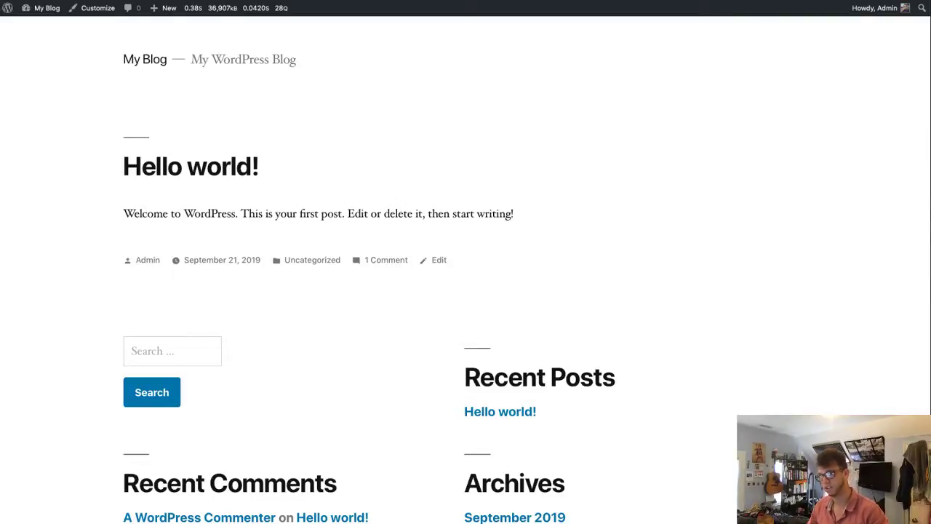
{"action": "key", "text": "super+Tab"}
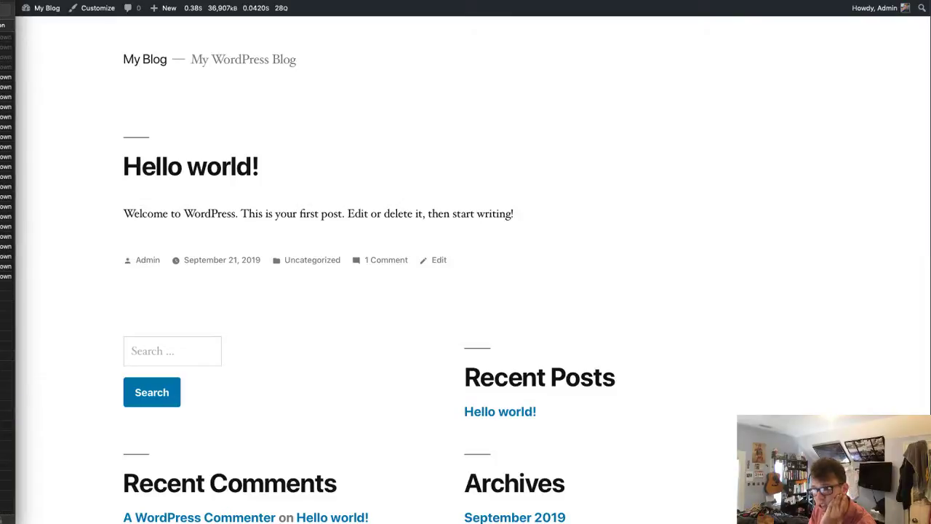
- Resume the Lynda.com 'Restore your site' video at its Restoring the Database part
{"action": "key", "text": "super+Tab"}
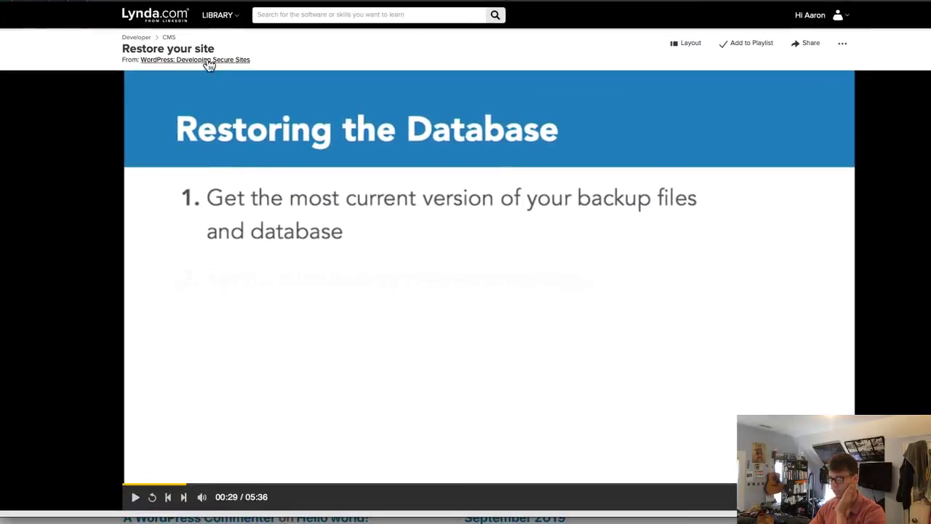
{"action": "left_click", "coordinate": [405, 247]}
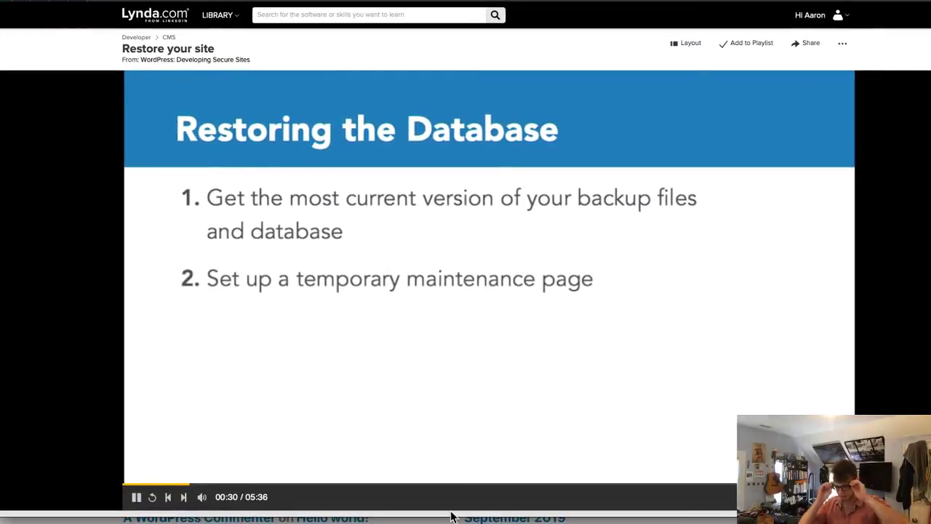
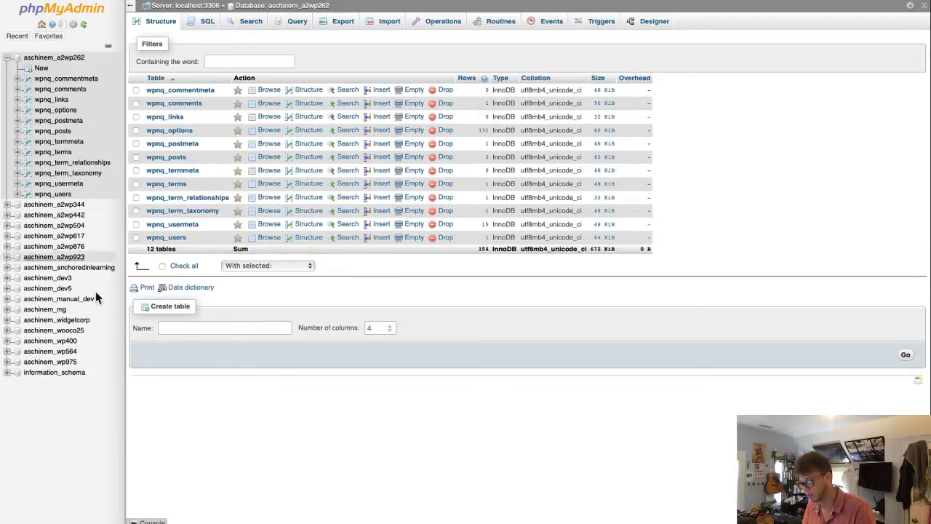
- Bring phpMyAdmin forward and open aschinem_wp400 to list its 13 wpub_ tables (692 rows, 3.7 MiB)
{"action": "left_click", "coordinate": [1, 385]}
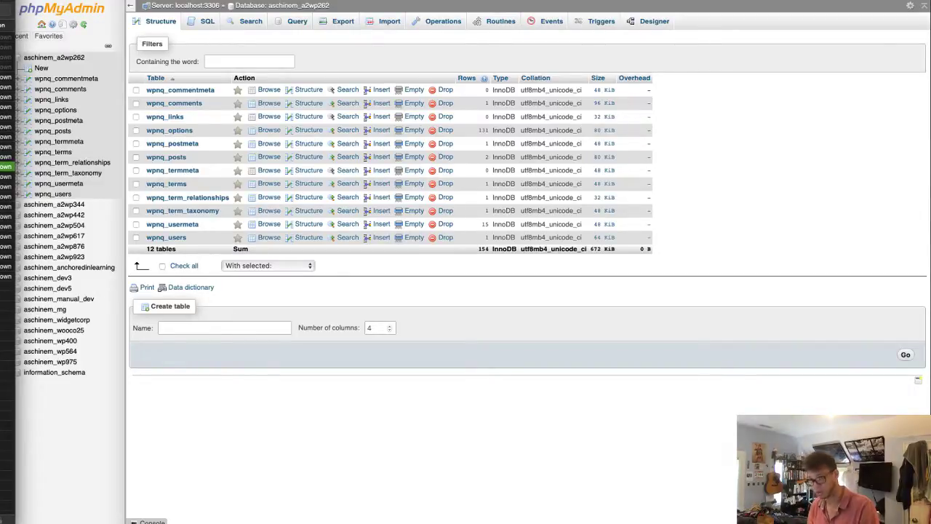
{"action": "key", "text": "super+Tab"}
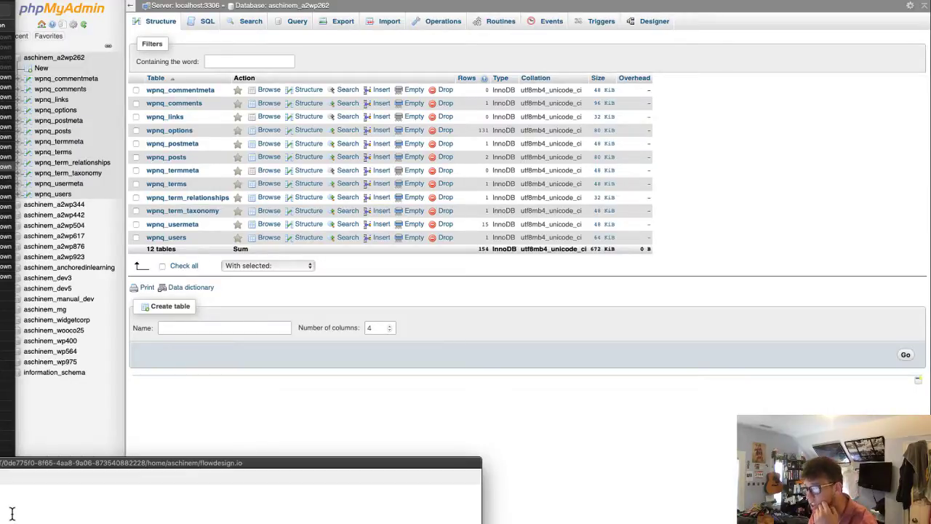
{"action": "left_click", "coordinate": [69, 390]}
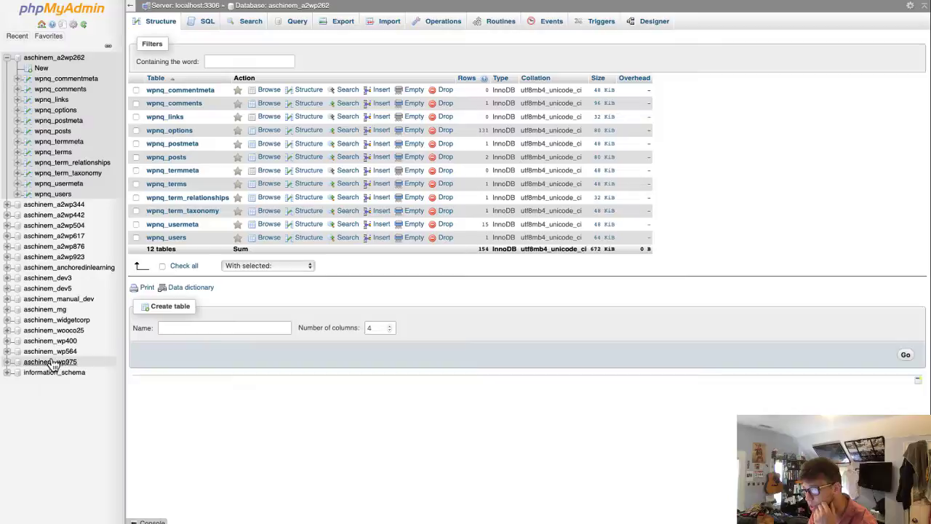
{"action": "left_click", "coordinate": [7, 340]}
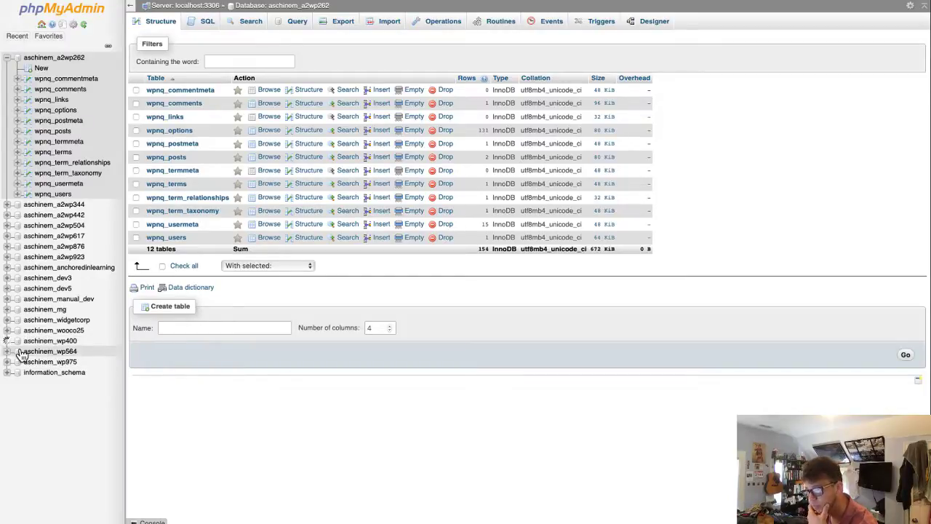
{"action": "left_click", "coordinate": [51, 341]}
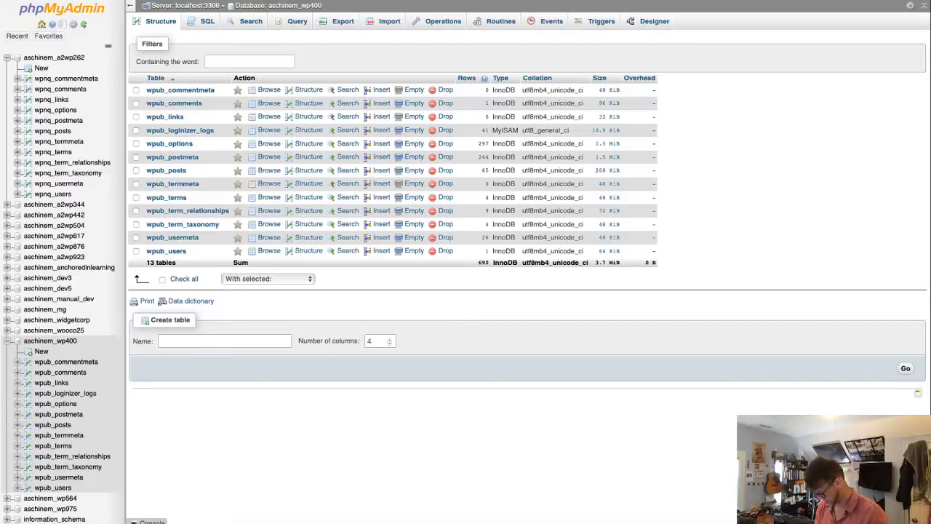
- In Downloads, browse Ex_Files_WordPress_DSS_Upd > Exercise Files > 01-02 in column view
{"action": "key", "text": "super+Tab"}
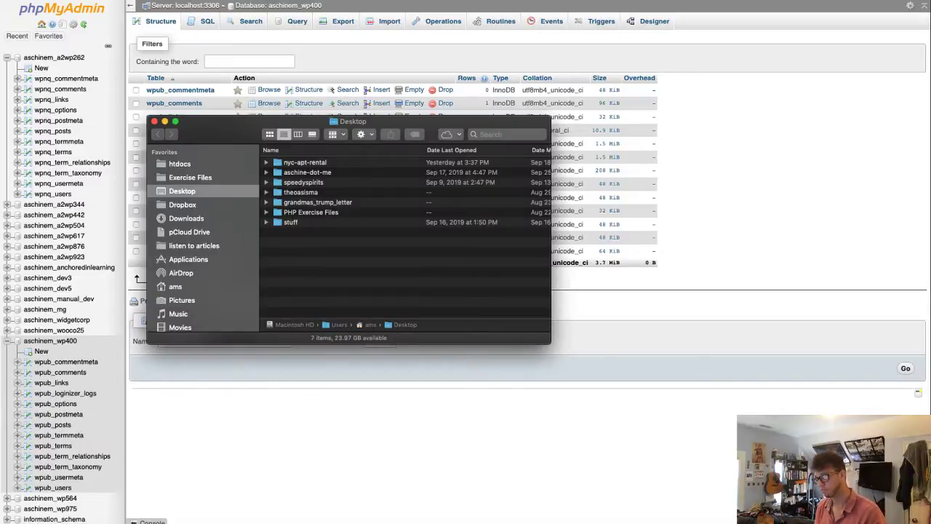
{"action": "key", "text": "Down"}
{"action": "key", "text": "Down"}
{"action": "key", "text": "Down"}
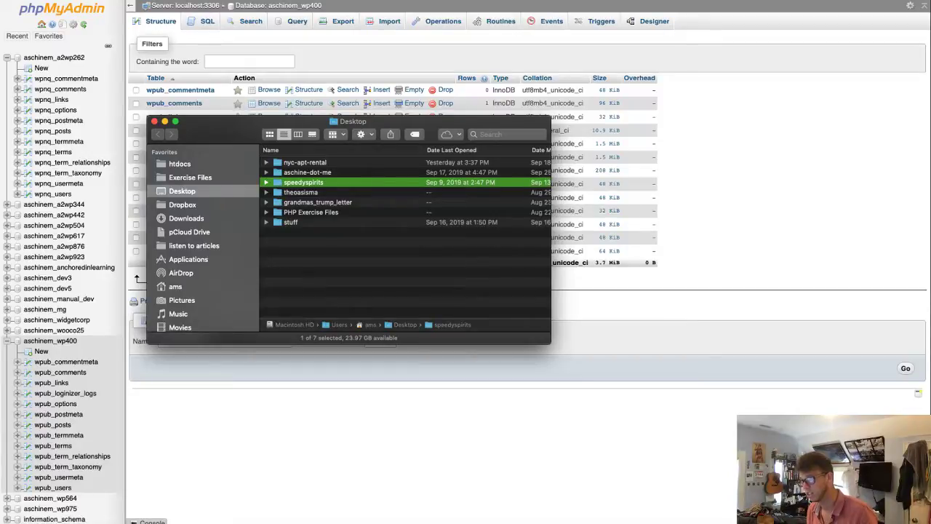
{"action": "key", "text": "alt+super+l"}
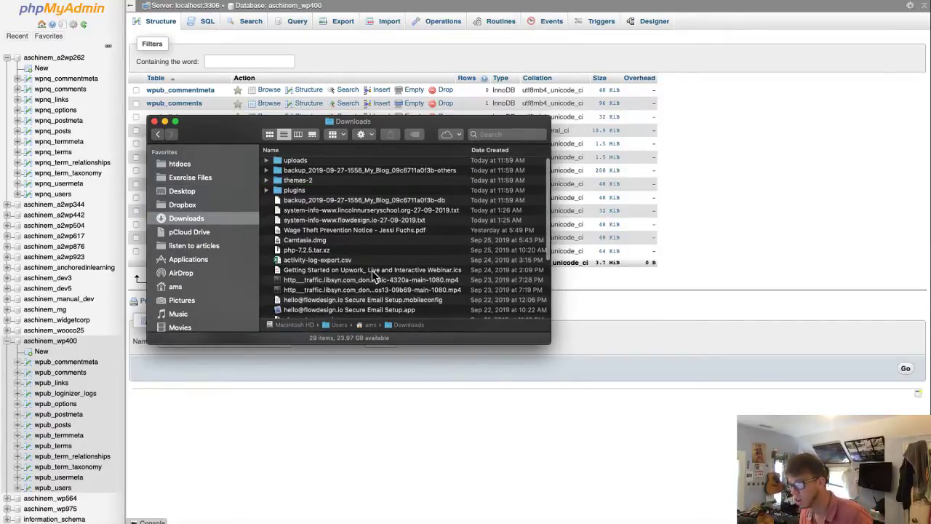
{"action": "scroll", "coordinate": [372, 270], "scroll_direction": "down", "scroll_amount": 3}
{"action": "scroll", "coordinate": [376, 276], "scroll_direction": "down", "scroll_amount": 3}
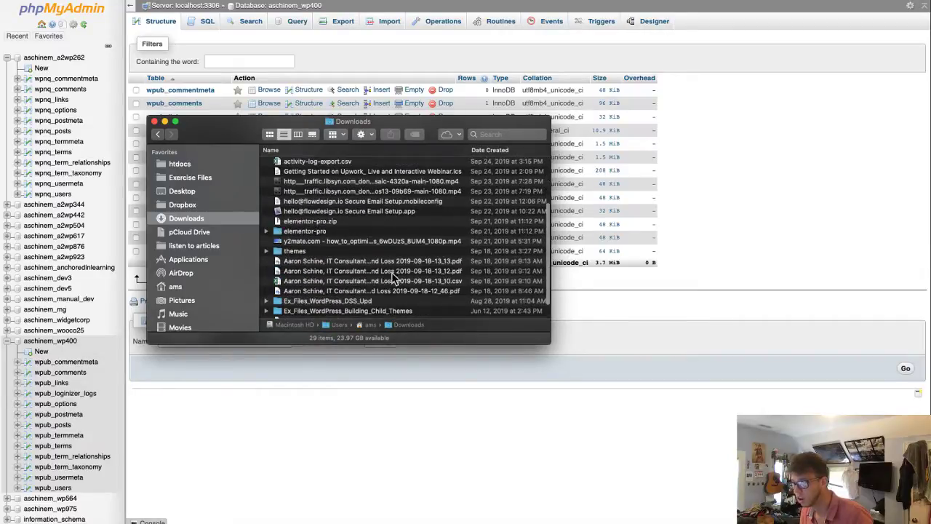
{"action": "scroll", "coordinate": [379, 269], "scroll_direction": "down", "scroll_amount": 2}
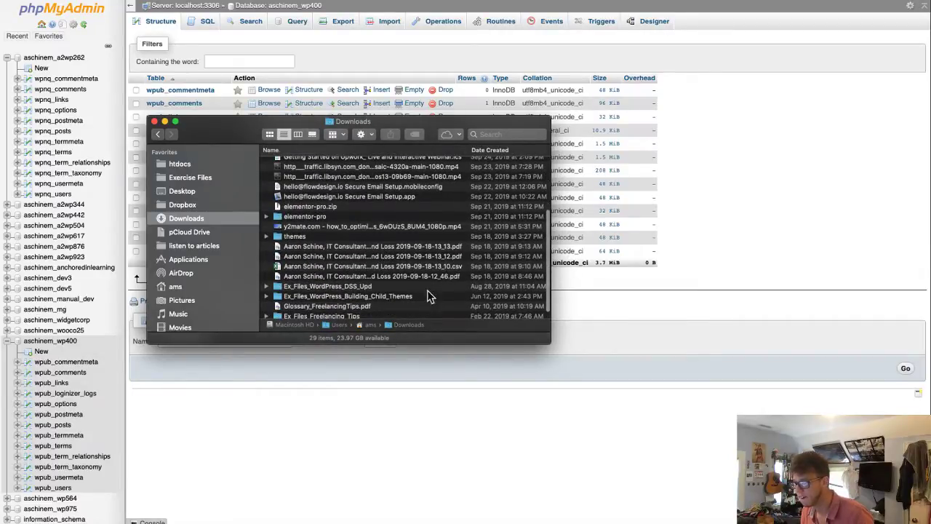
{"action": "double_click", "coordinate": [362, 286]}
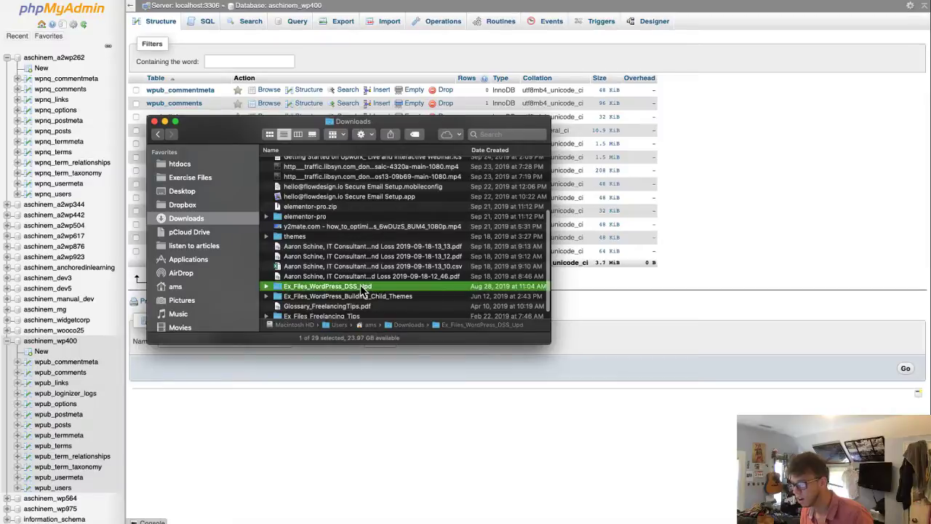
{"action": "double_click", "coordinate": [329, 169]}
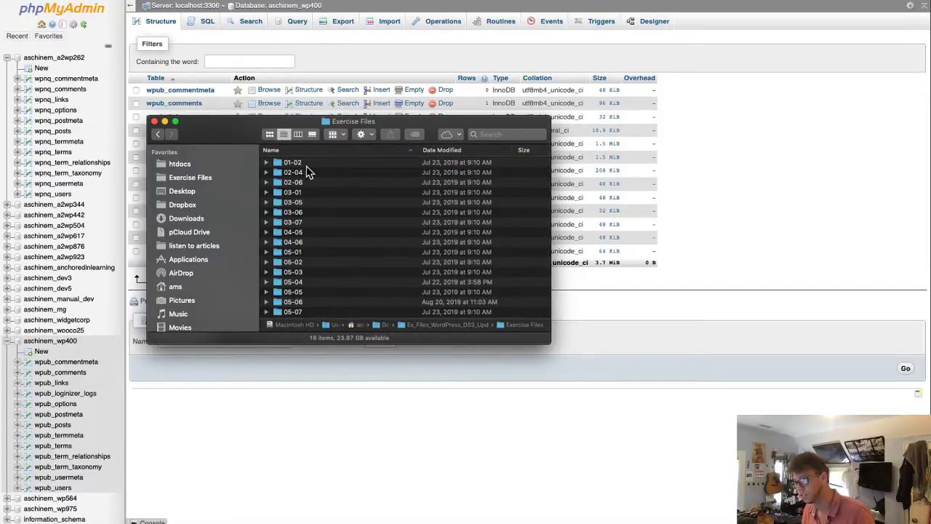
{"action": "double_click", "coordinate": [312, 163]}
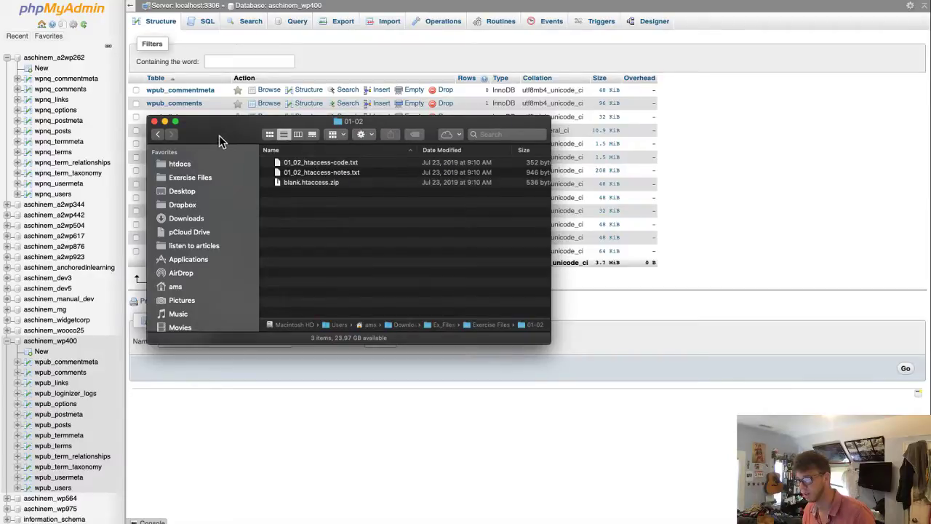
{"action": "left_click", "coordinate": [298, 134]}
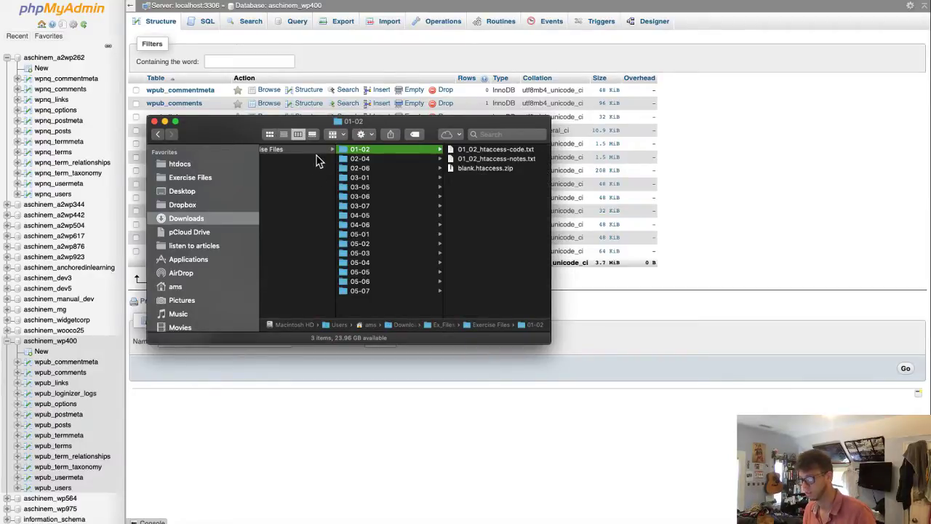
{"action": "left_click", "coordinate": [315, 153]}
{"action": "key", "text": "Left"}
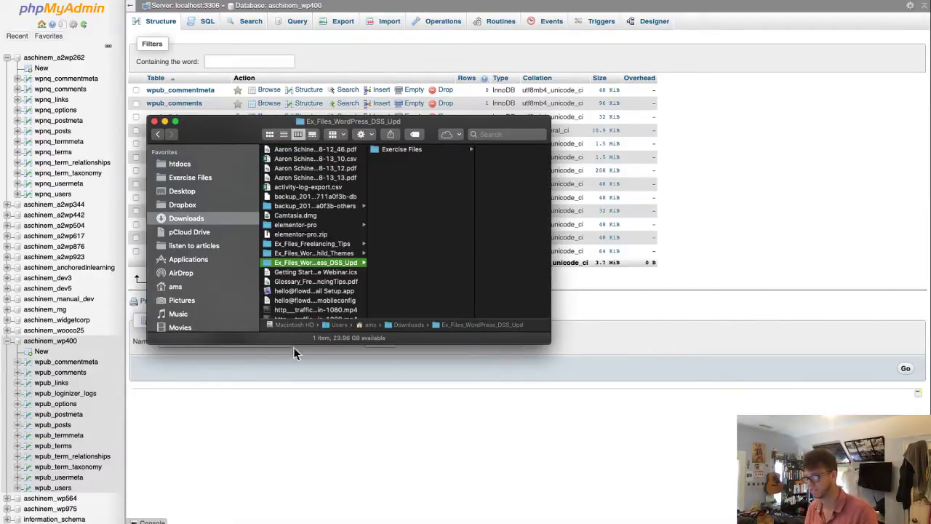
- Rename the folder to 'WordPress Secure Sites Exercise Files' and move it to the Desktop
{"action": "left_click", "coordinate": [311, 264]}
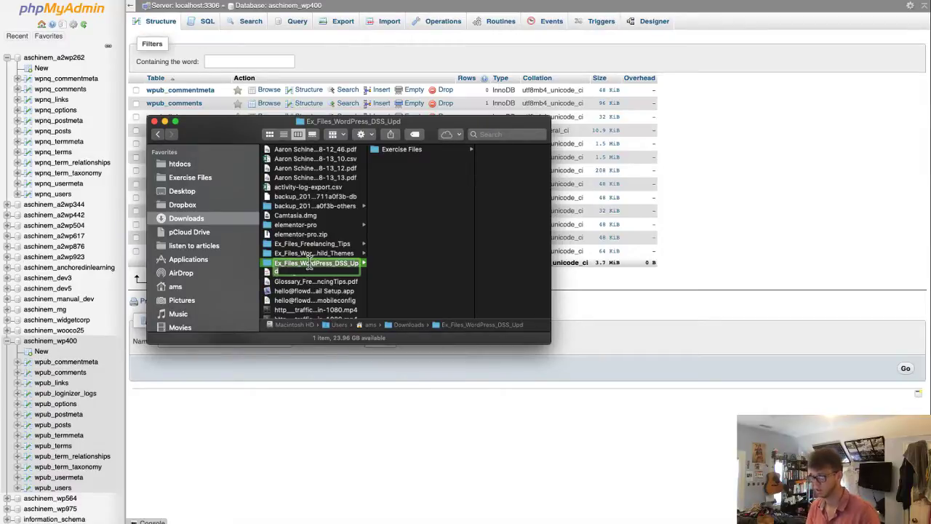
{"action": "type", "text": "WordPr"}
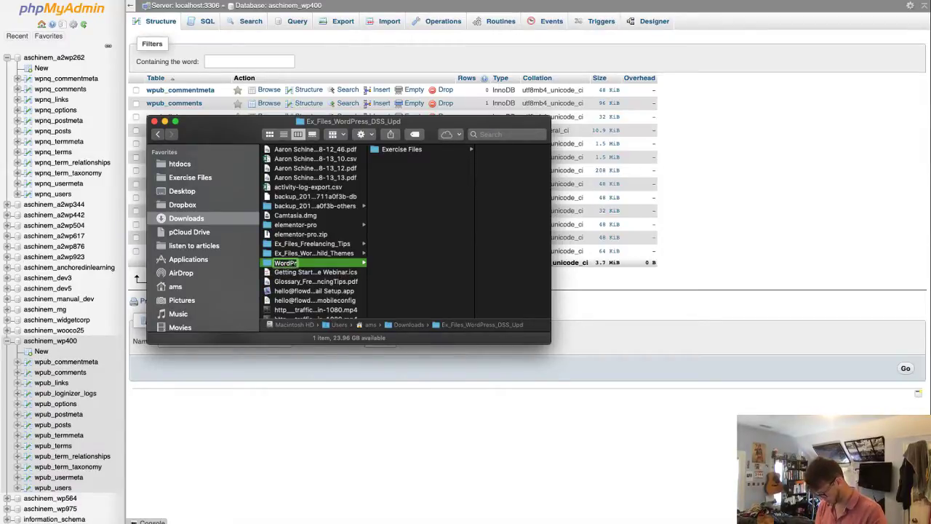
{"action": "type", "text": "ess Secure Sites"}
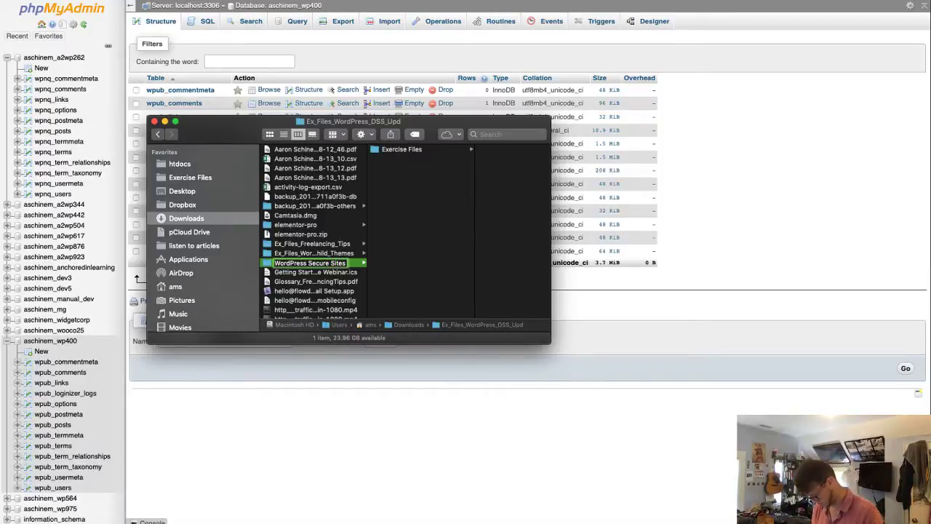
{"action": "type", "text": " Exercise"}
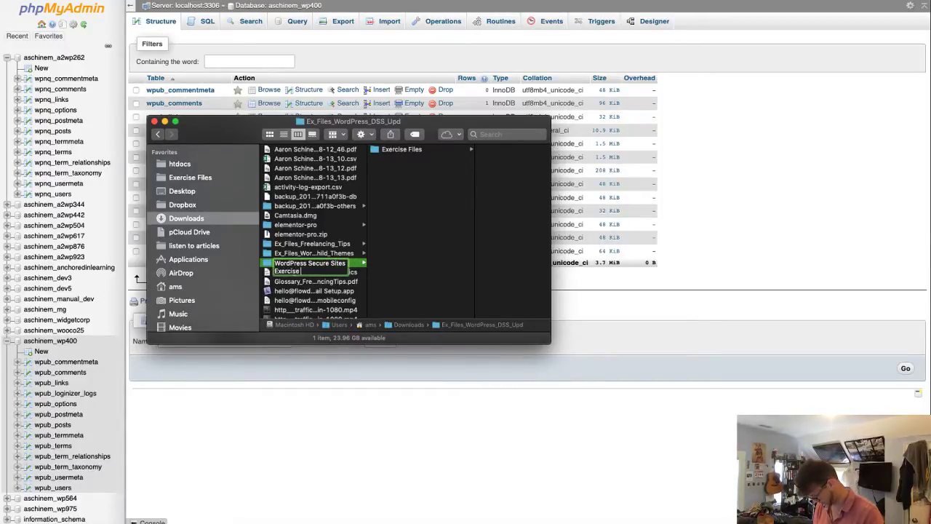
{"action": "type", "text": " Files"}
{"action": "key", "text": "Return"}
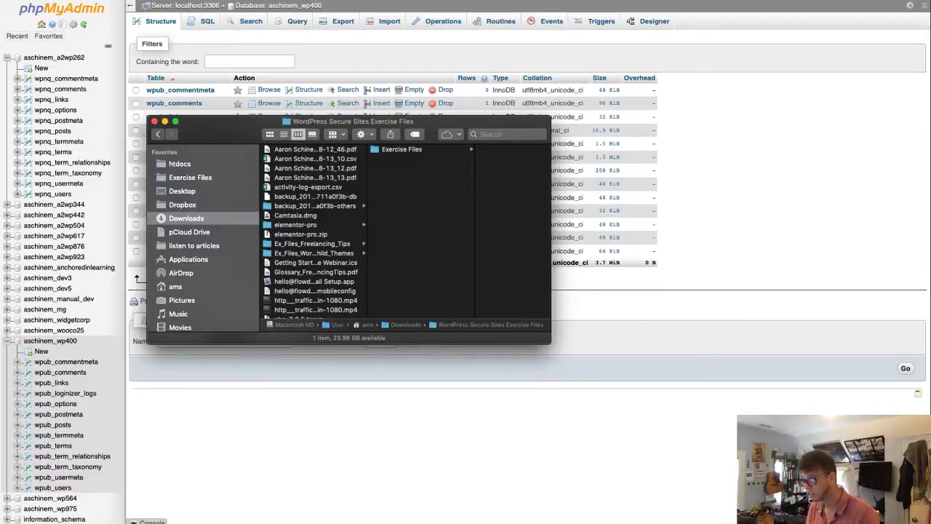
{"action": "left_click_drag", "start_coordinate": [311, 306], "coordinate": [196, 179]}
{"action": "left_click", "coordinate": [191, 191]}
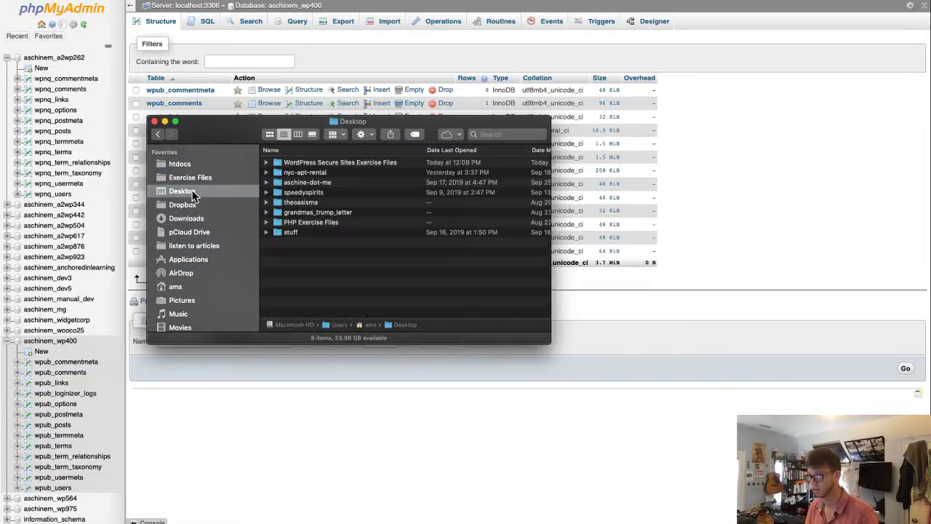
- Open and review 01_02_htaccess-code.txt from the Desktop folder's Exercise Files > 01-02, then close it
{"action": "double_click", "coordinate": [366, 162]}
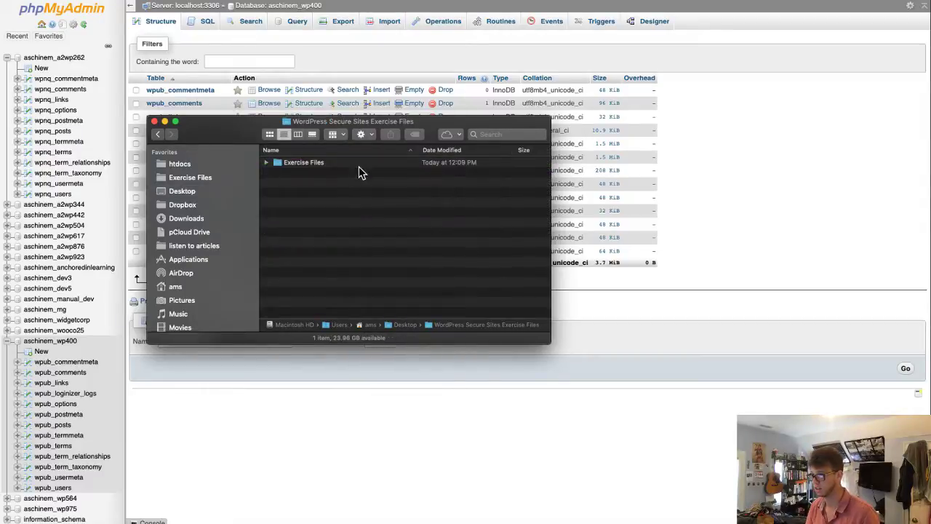
{"action": "left_click", "coordinate": [298, 134]}
{"action": "left_click", "coordinate": [393, 150]}
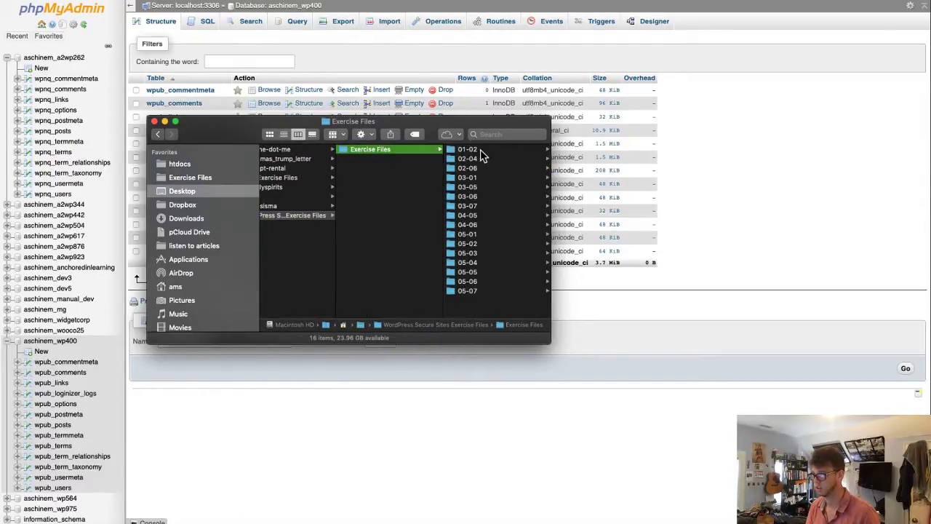
{"action": "left_click", "coordinate": [507, 151]}
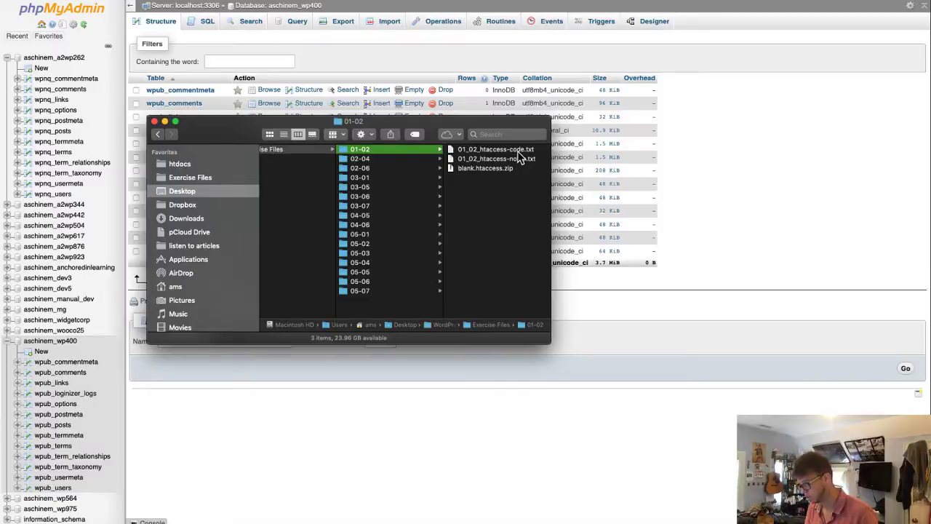
{"action": "left_click", "coordinate": [522, 151]}
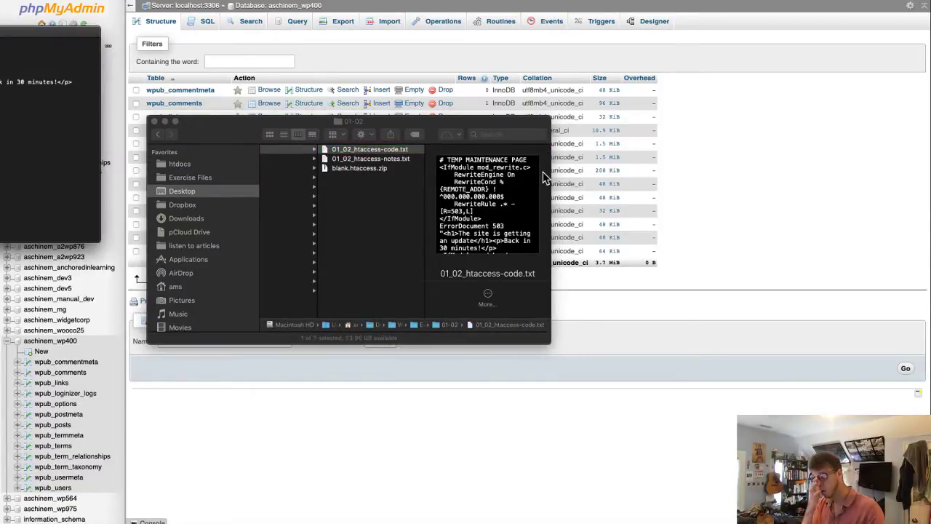
{"action": "key", "text": "super+a"}
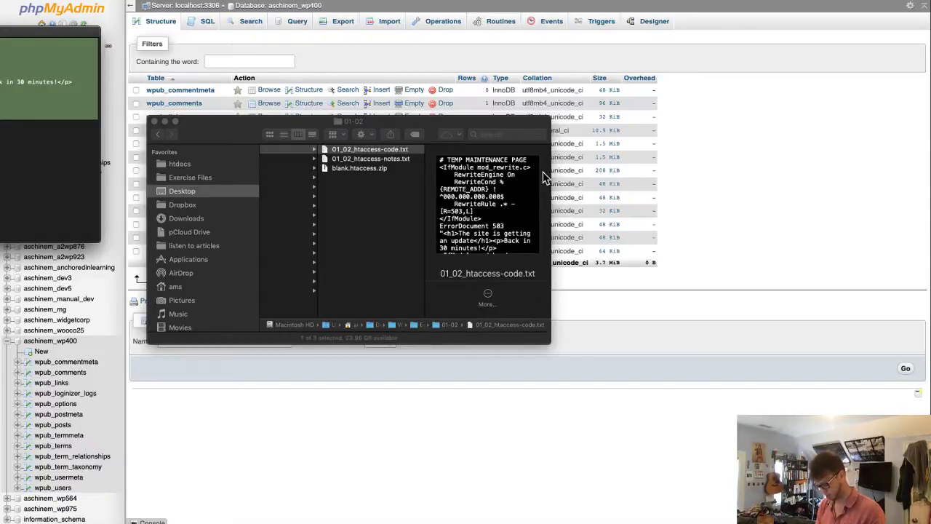
{"action": "key", "text": "super+w"}
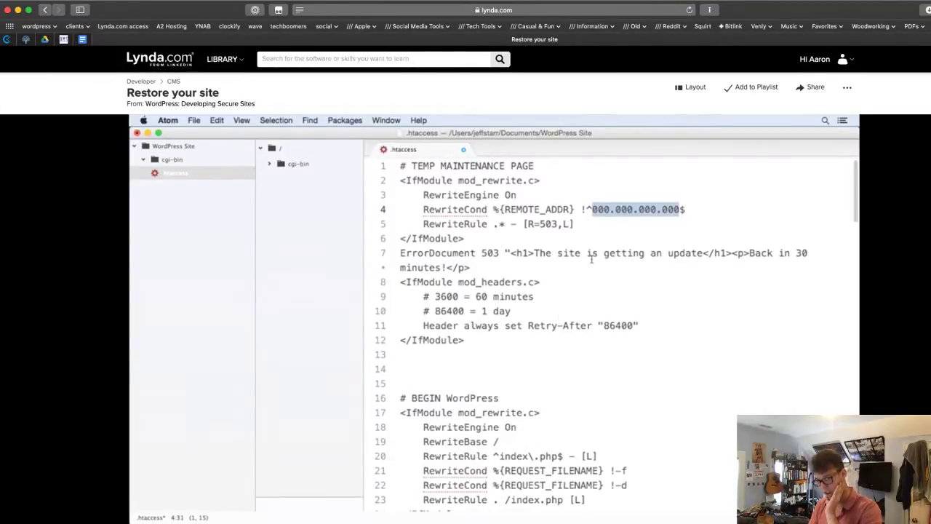
- Check the Lynda.com lesson, then switch to the My Blog tab showing its 'Hello world!' post
{"action": "key", "text": "super+Tab"}
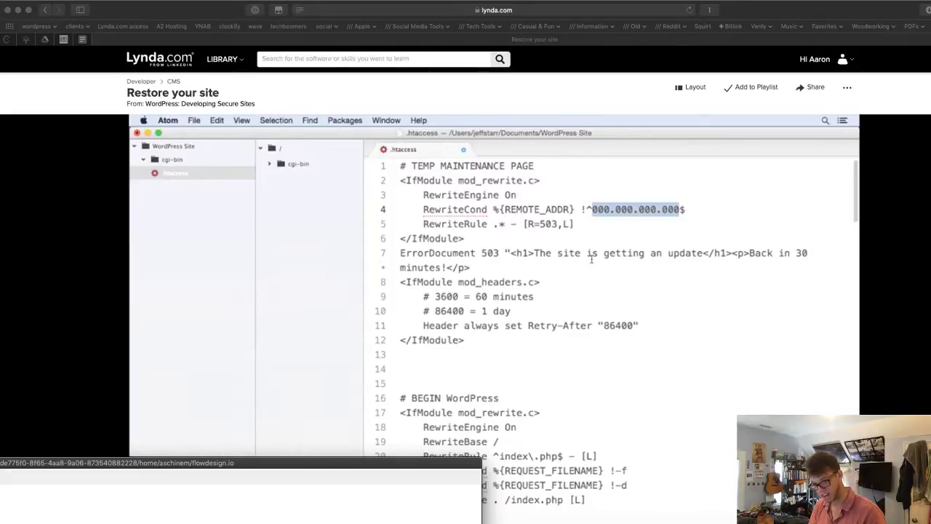
{"action": "left_click", "coordinate": [319, 343]}
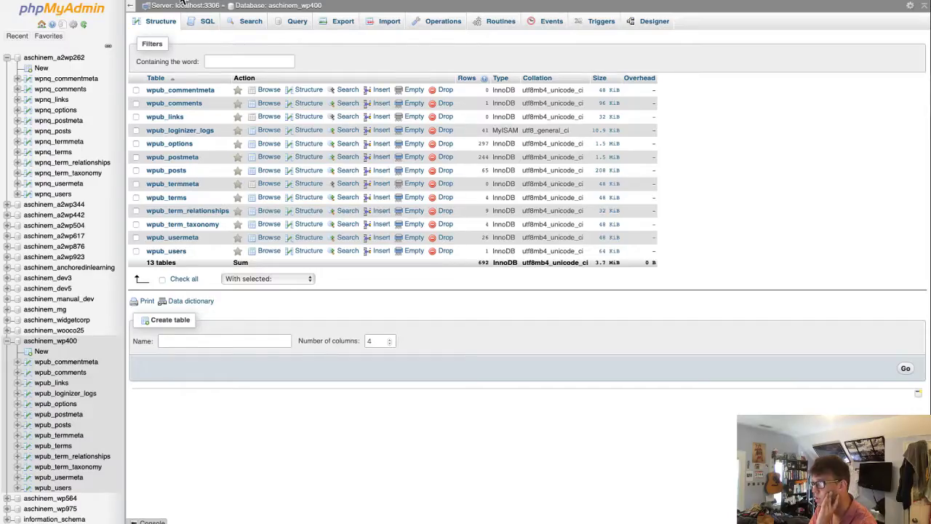
{"action": "left_click", "coordinate": [208, 1]}
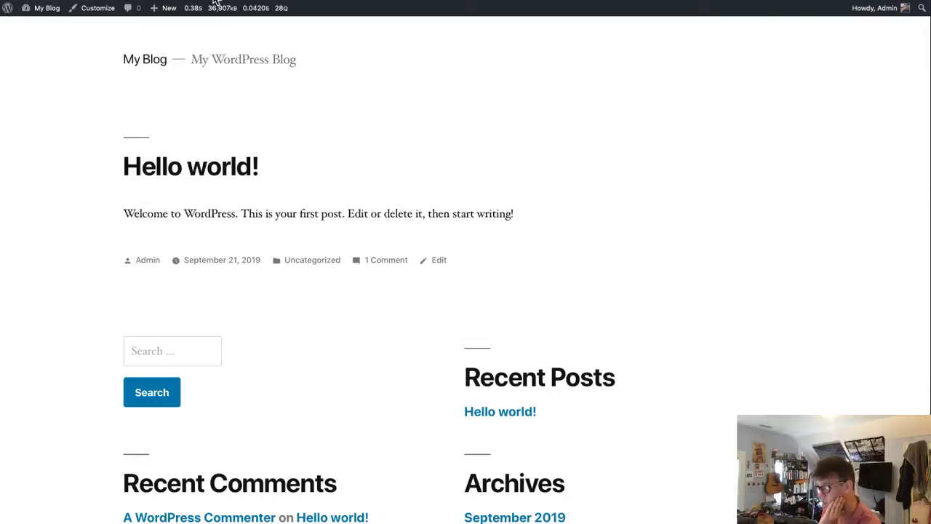
- Reload the My Blog front page, which now reports 1.25s load time, 36,907kB memory and 28 queries
{"action": "key", "text": "super+r"}
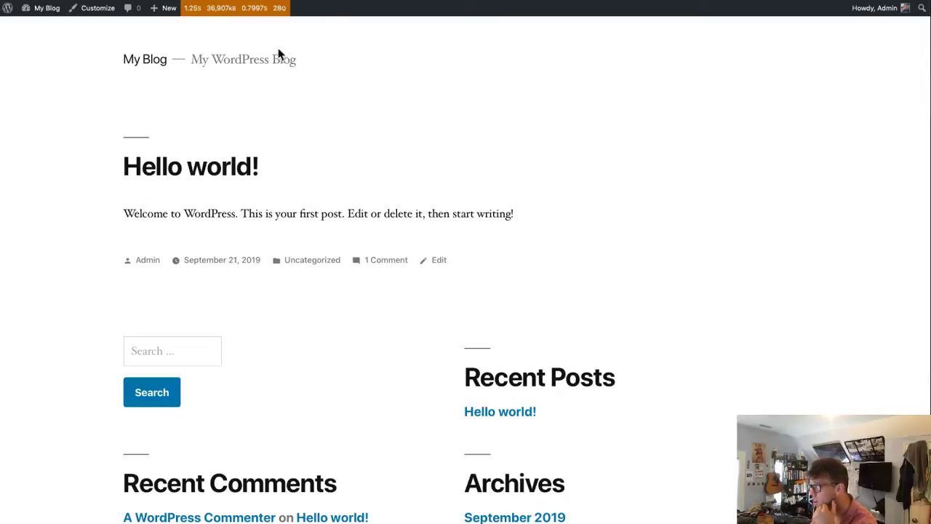
{"action": "mouse_move", "coordinate": [230, 7]}
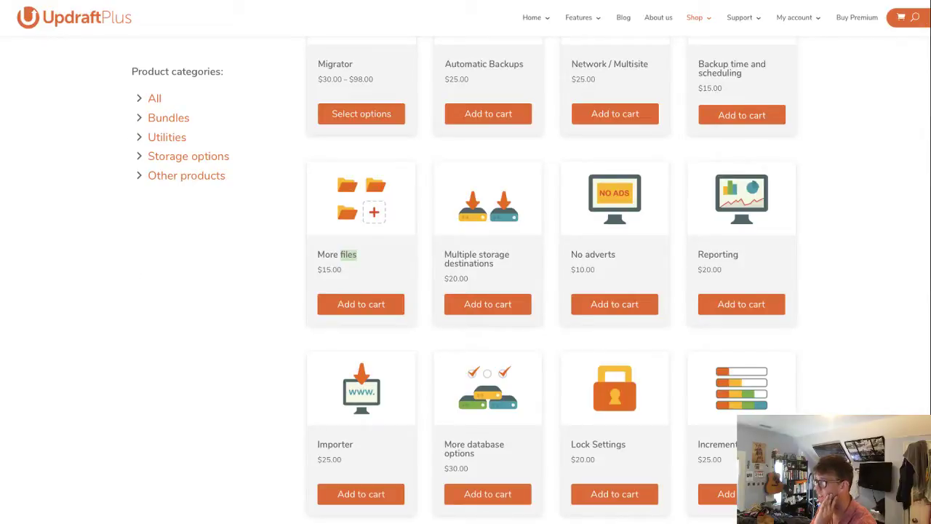
- Go to hide.me in Safari to load its 'World's Fastest VPN' homepage
{"action": "key", "text": "super+l"}
{"action": "type", "text": "hide.me"}
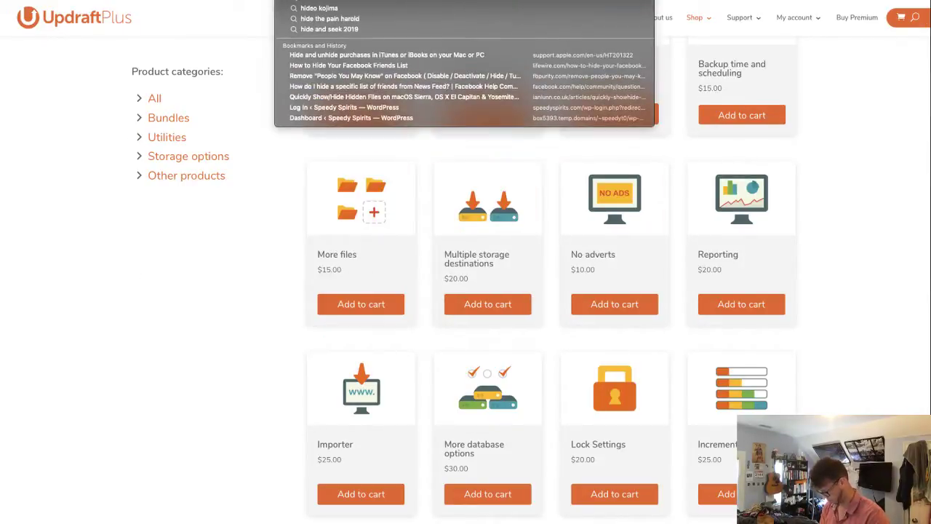
{"action": "key", "text": "Return"}
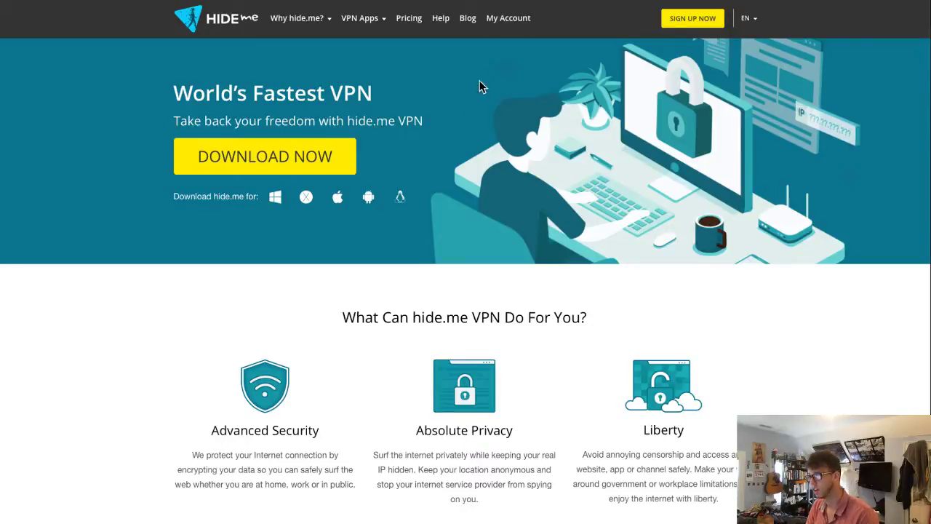
{"action": "mouse_move", "coordinate": [313, 25]}
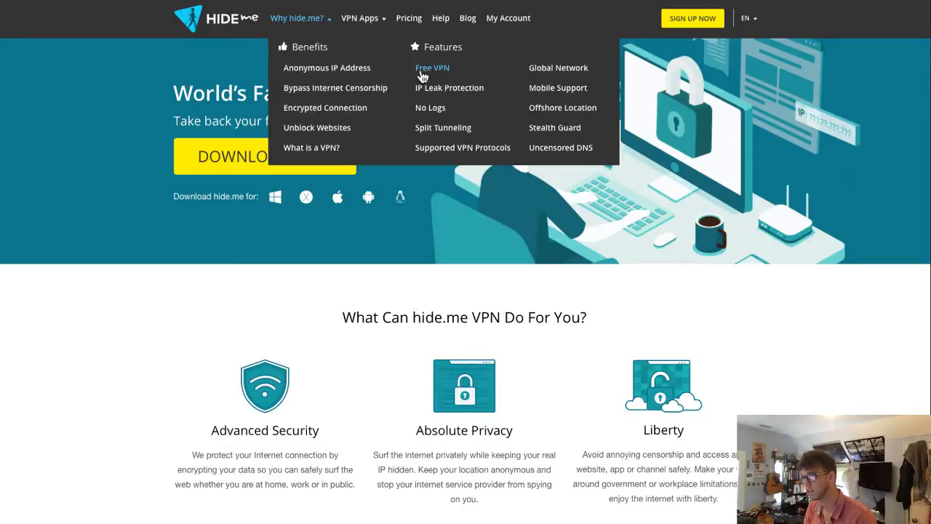
{"action": "key", "text": "super+l"}
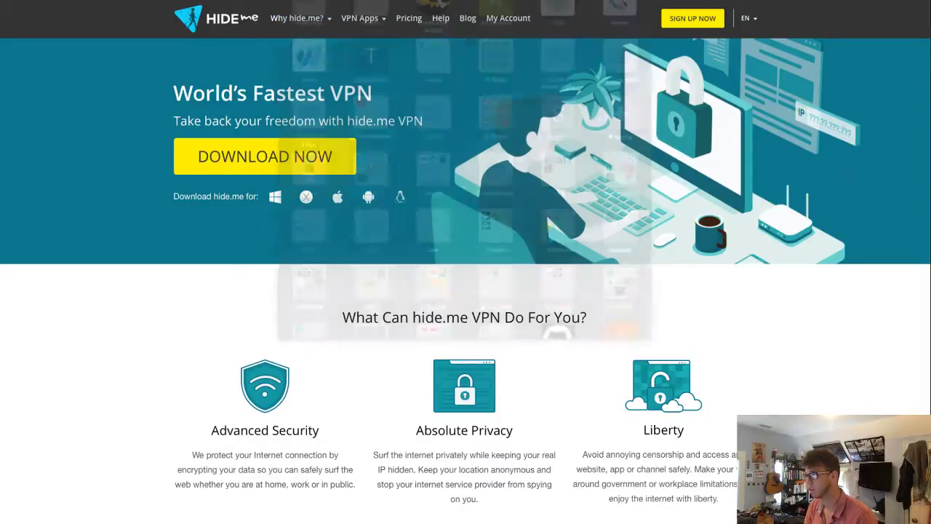
{"action": "type", "text": "hid"}
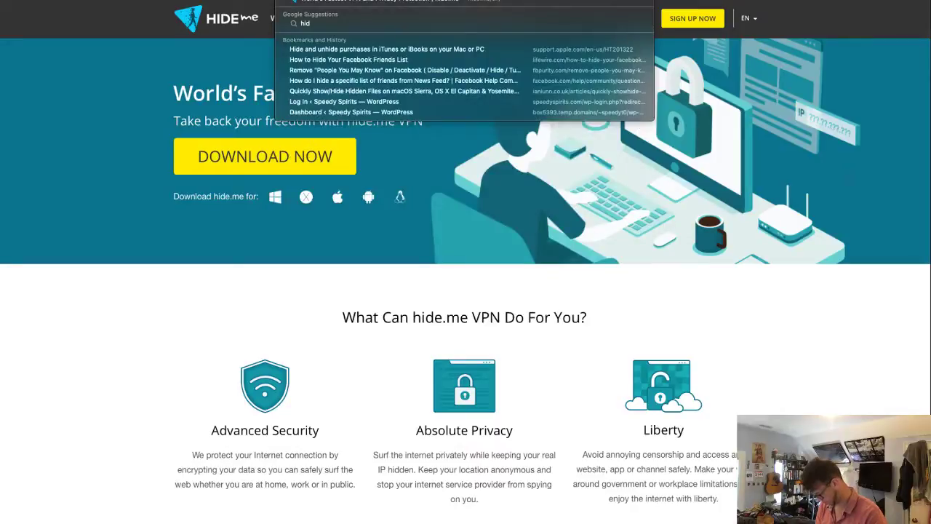
{"action": "type", "text": "e me free proxy"}
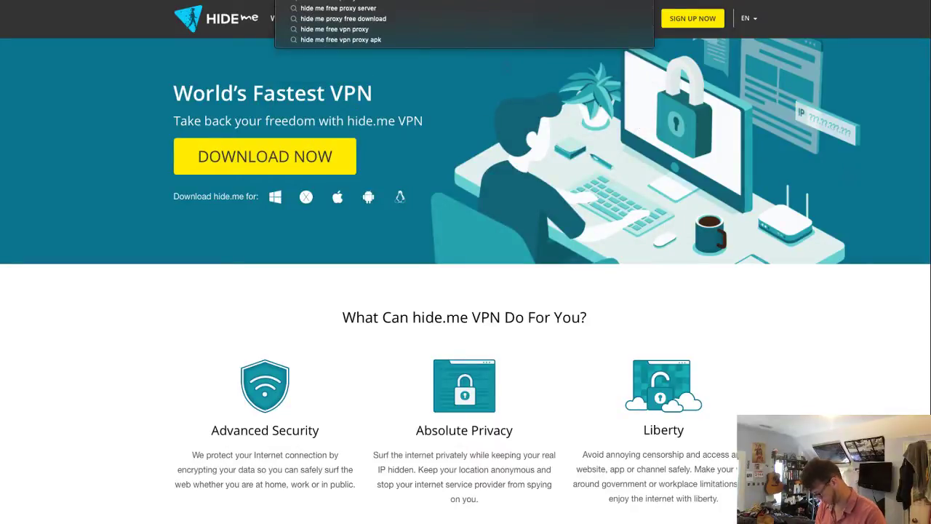
{"action": "key", "text": "Return"}
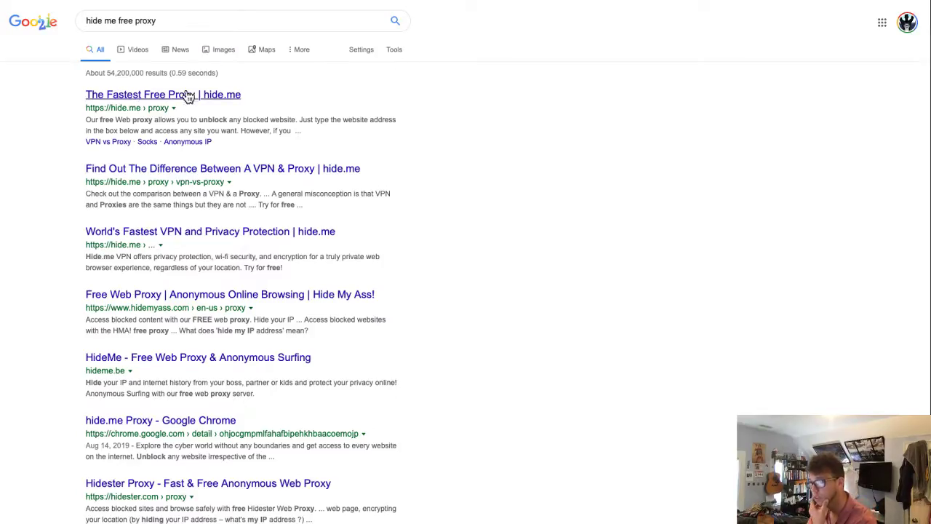
{"action": "left_click", "coordinate": [195, 102]}
{"action": "left_click", "coordinate": [369, 318]}
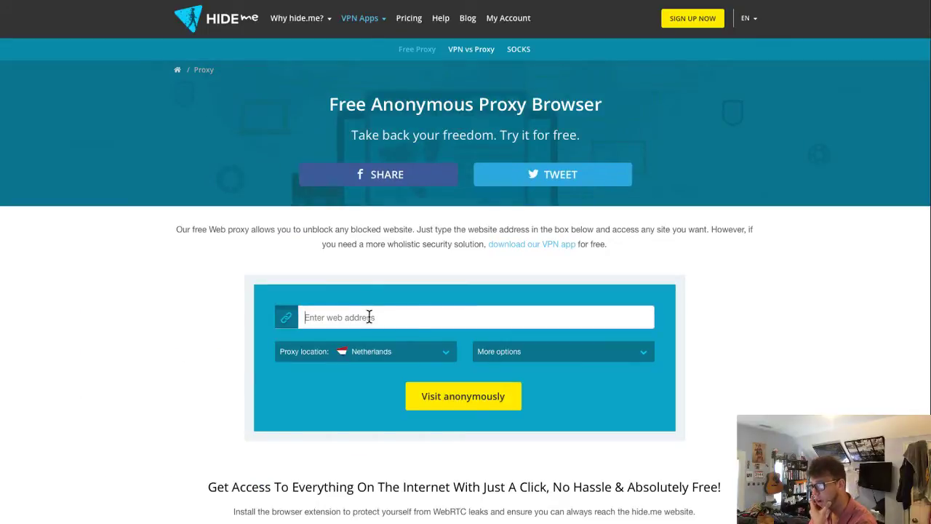
{"action": "type", "text": "www.flowd"}
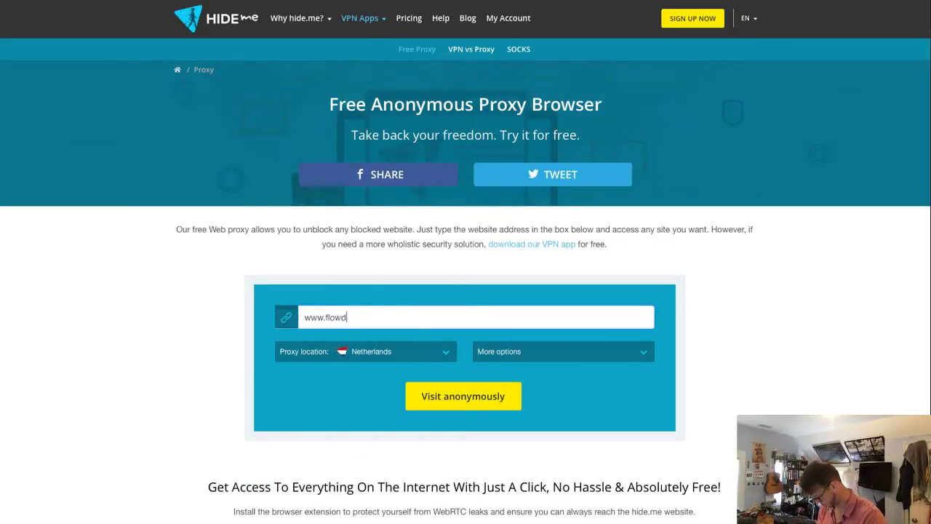
{"action": "type", "text": "esign.io"}
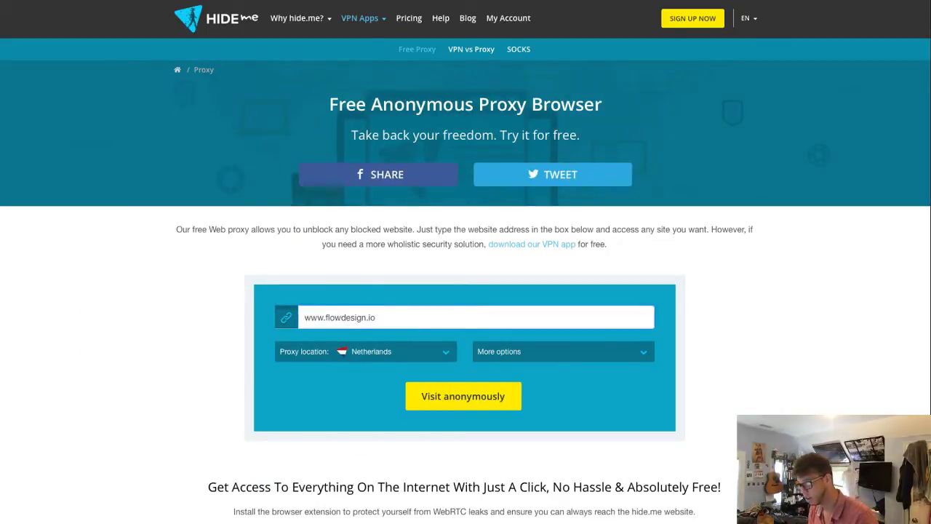
{"action": "left_click", "coordinate": [460, 406]}
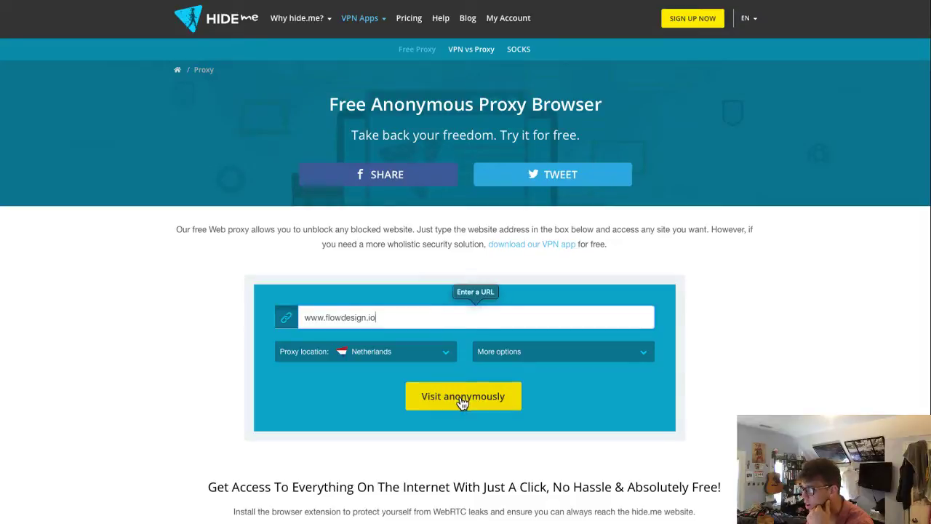
{"action": "left_click", "coordinate": [388, 317]}
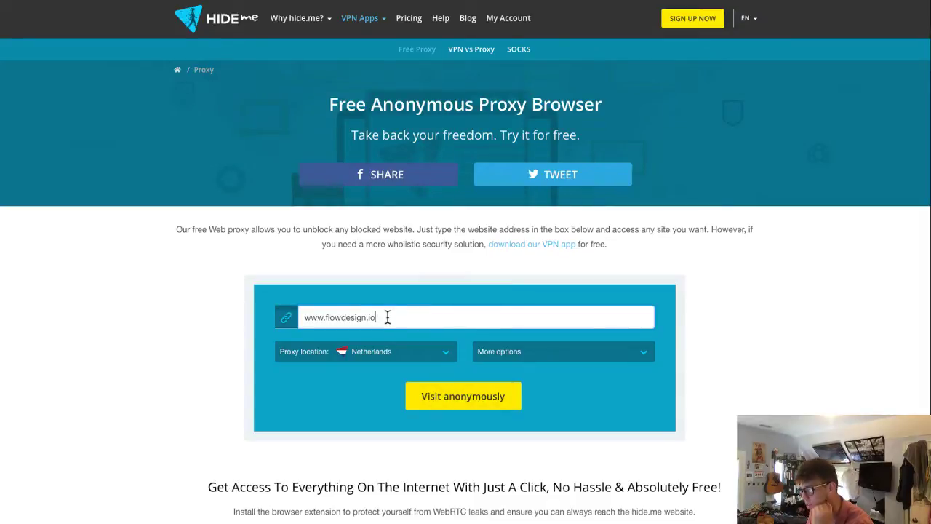
{"action": "triple_click", "coordinate": [388, 317]}
{"action": "left_click", "coordinate": [379, 354]}
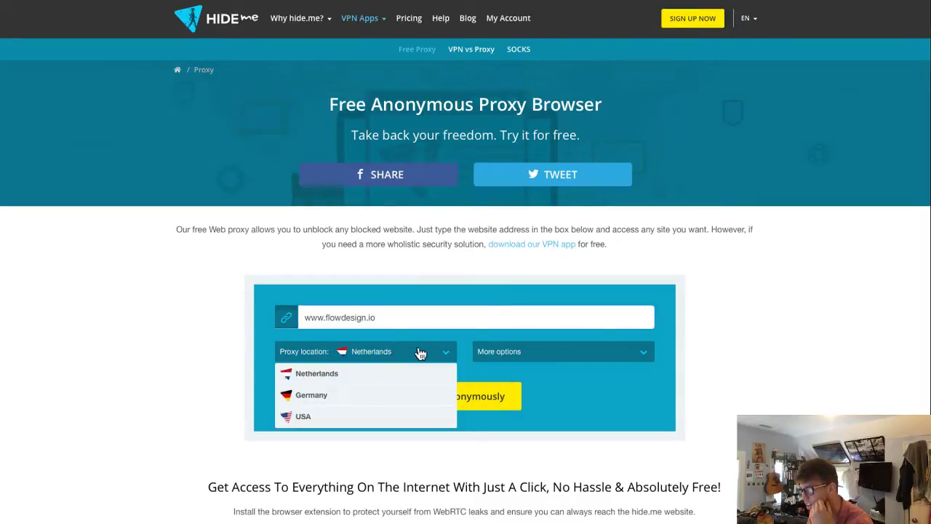
{"action": "left_click", "coordinate": [346, 419]}
{"action": "left_click", "coordinate": [598, 357]}
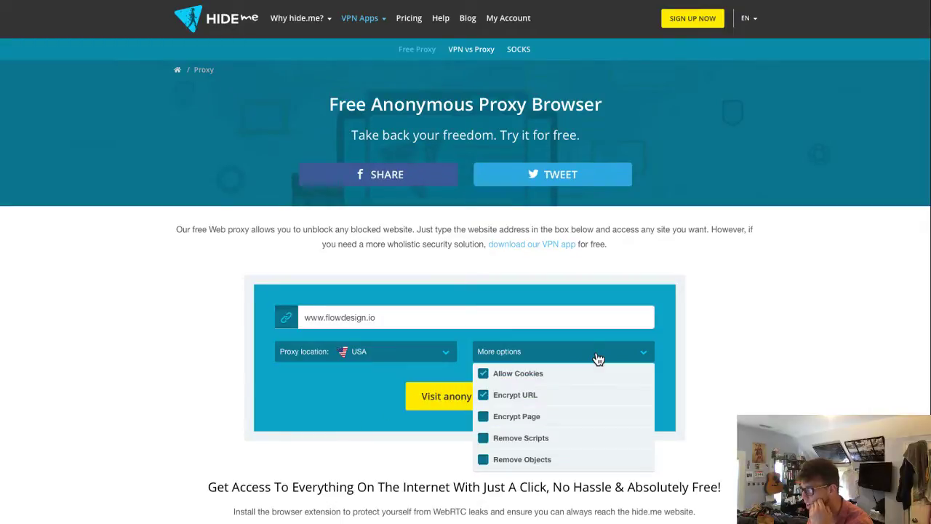
{"action": "left_click", "coordinate": [449, 402]}
{"action": "left_click", "coordinate": [443, 396]}
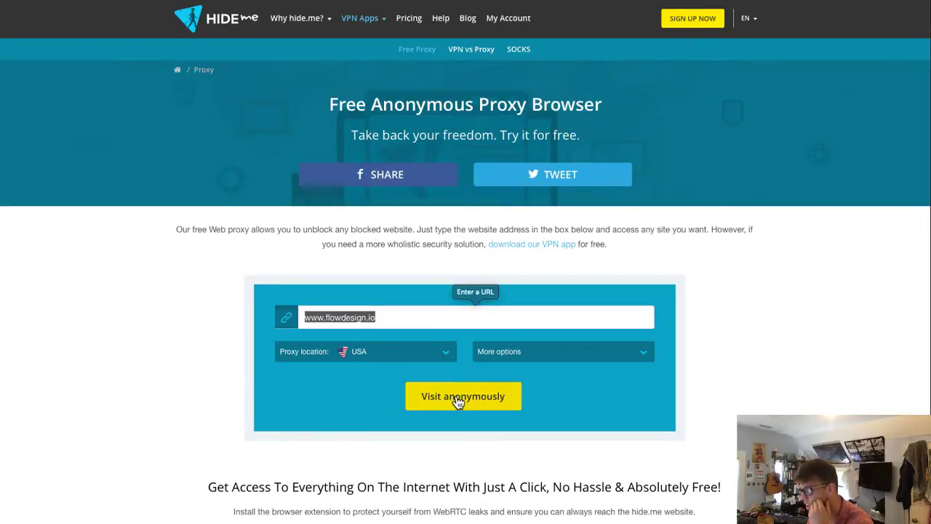
{"action": "key", "text": "Left"}
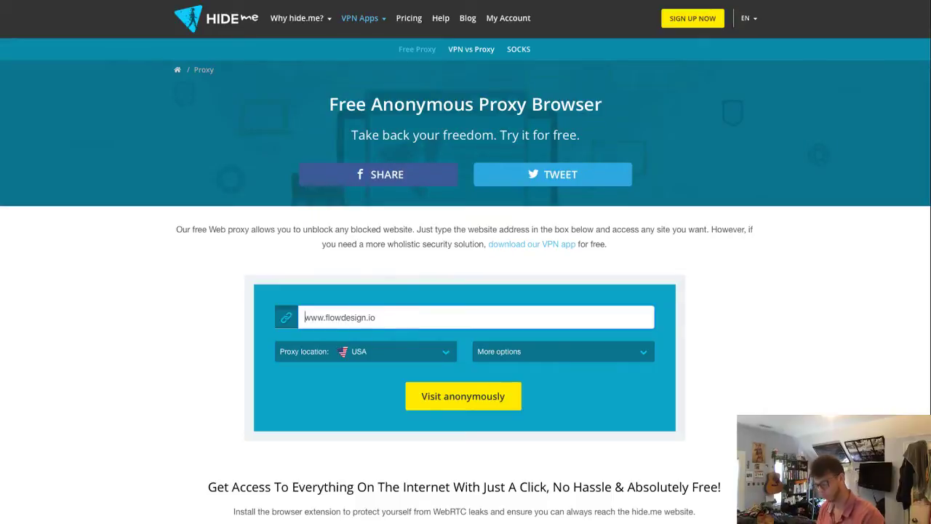
{"action": "type", "text": "http"}
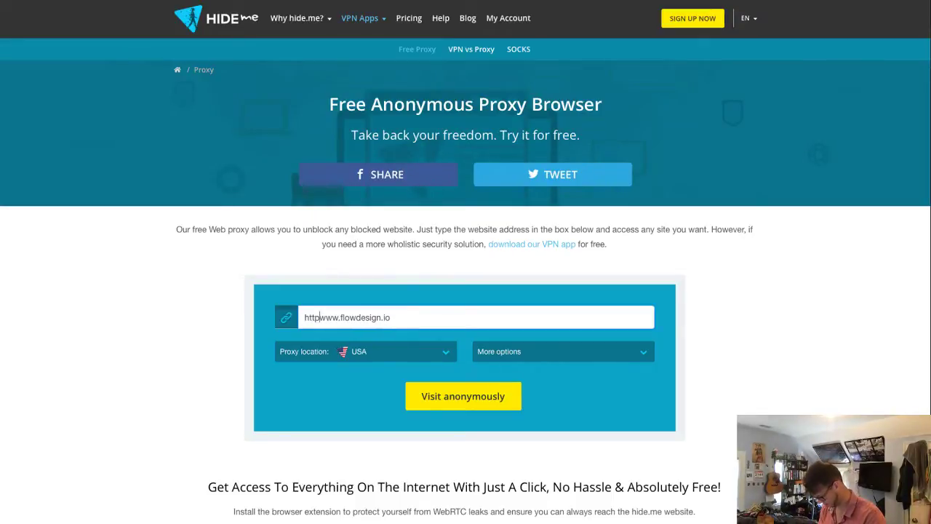
{"action": "type", "text": "s://"}
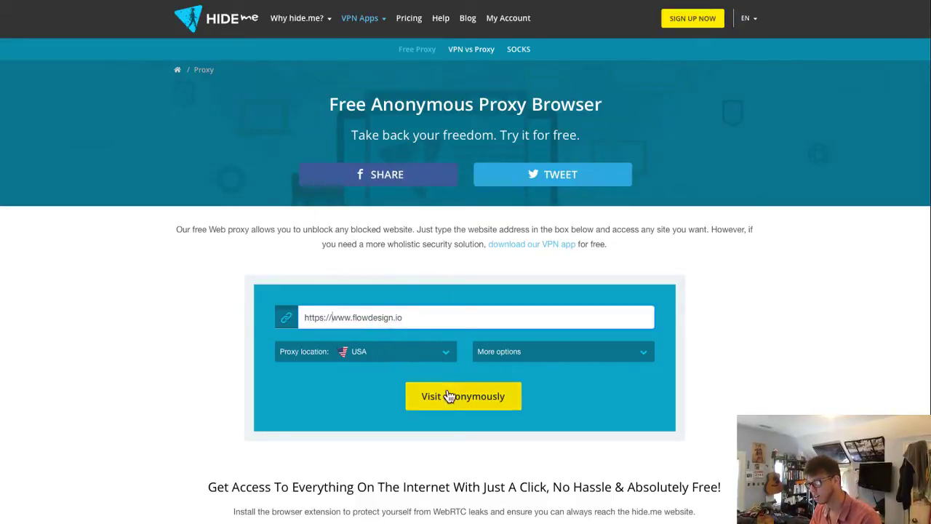
{"action": "left_click", "coordinate": [456, 403]}
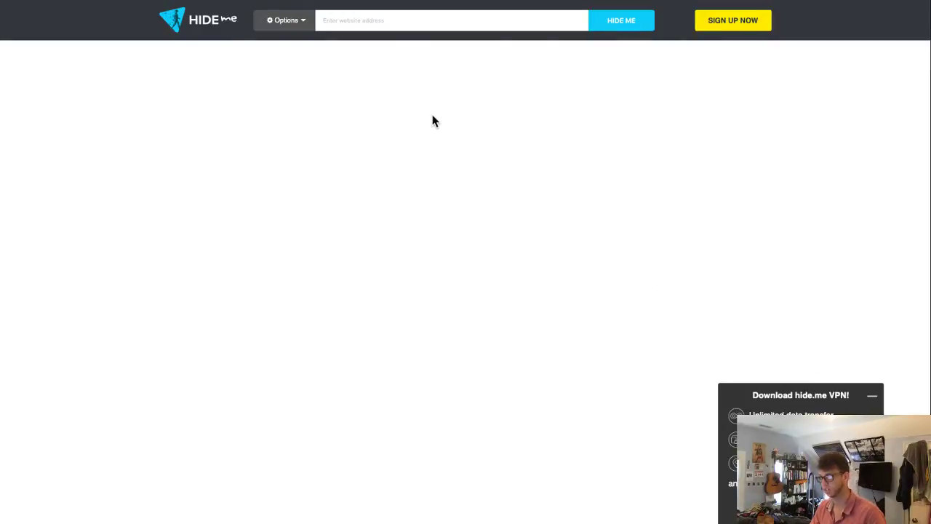
{"action": "key", "text": "super+Tab"}
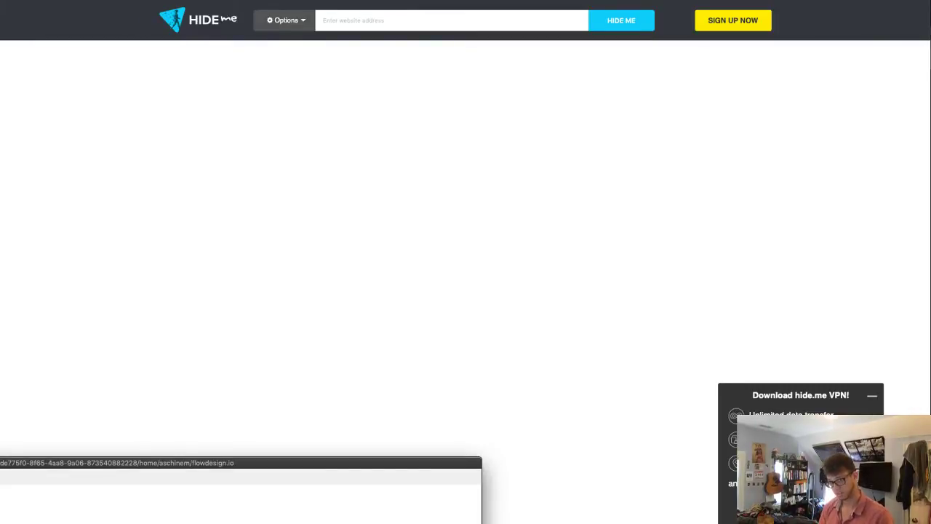
{"action": "left_click", "coordinate": [324, 141]}
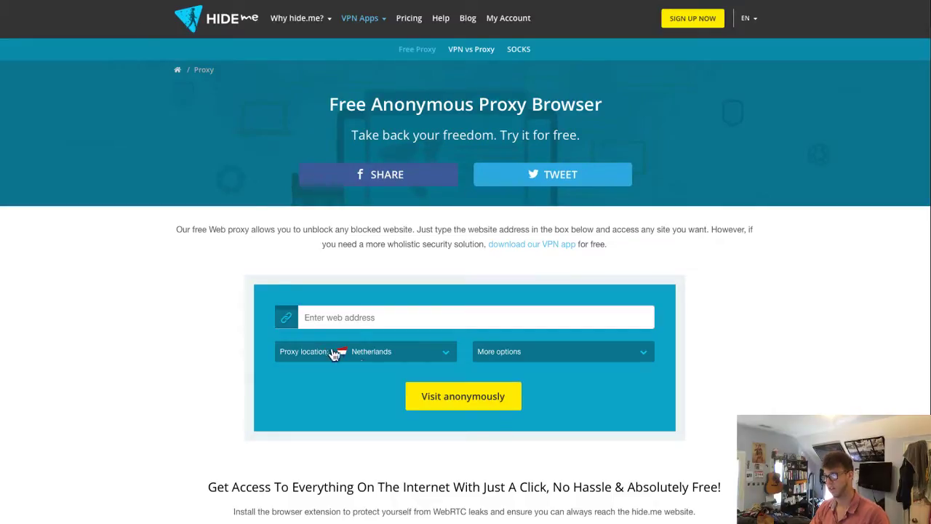
{"action": "left_click", "coordinate": [361, 318]}
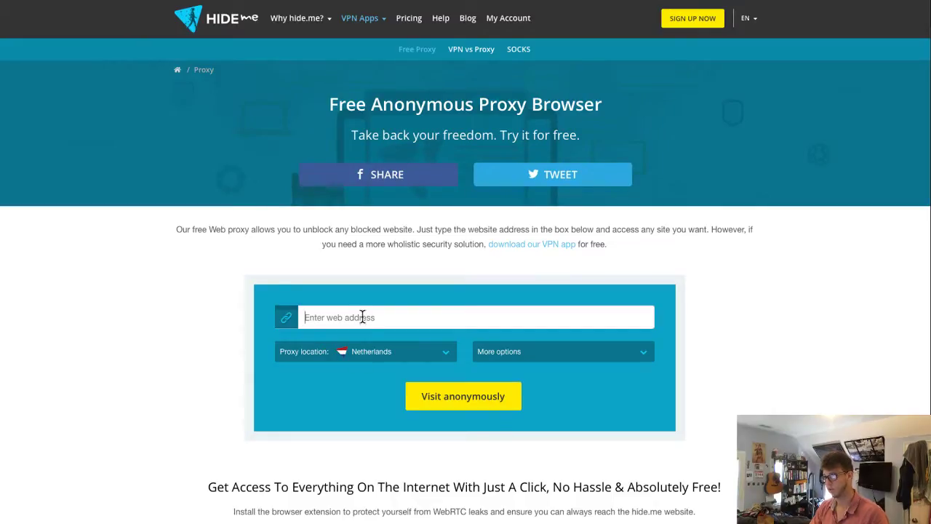
{"action": "type", "text": "https"}
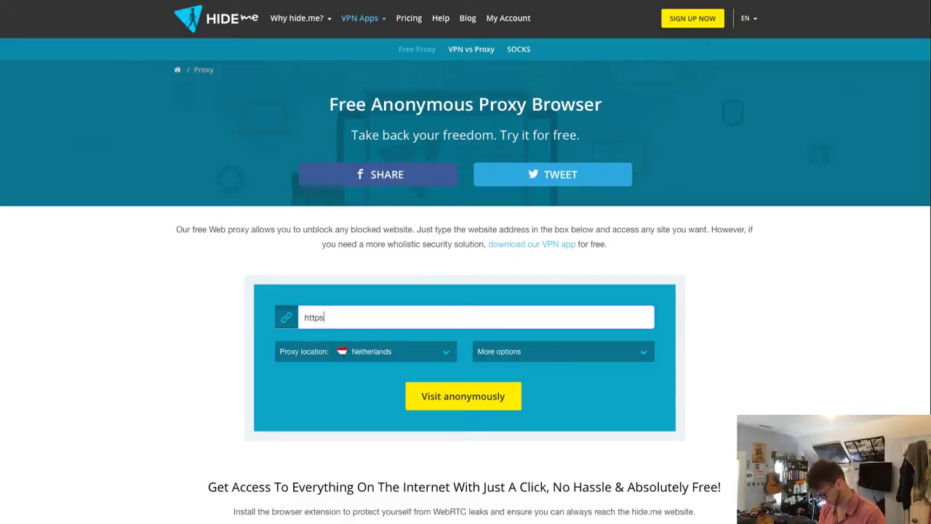
{"action": "type", "text": "://www.flowdesign.io"}
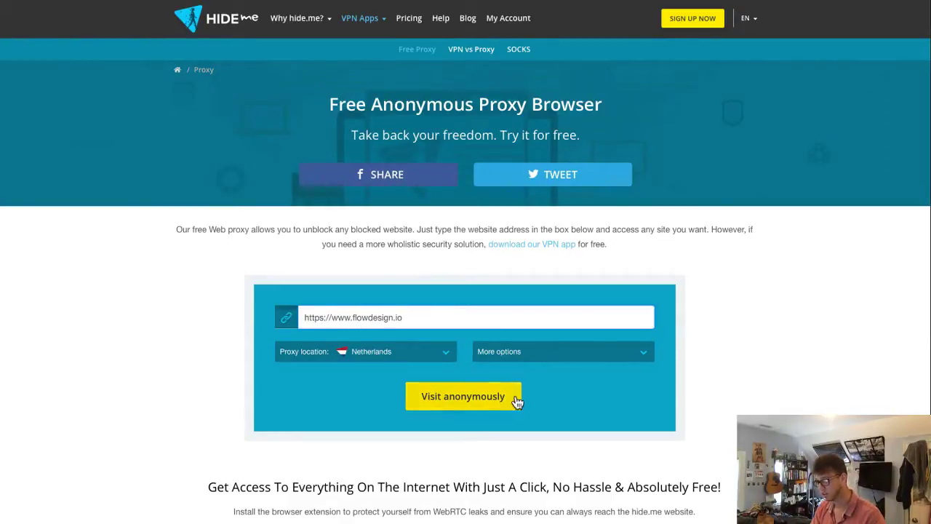
{"action": "left_click", "coordinate": [470, 401]}
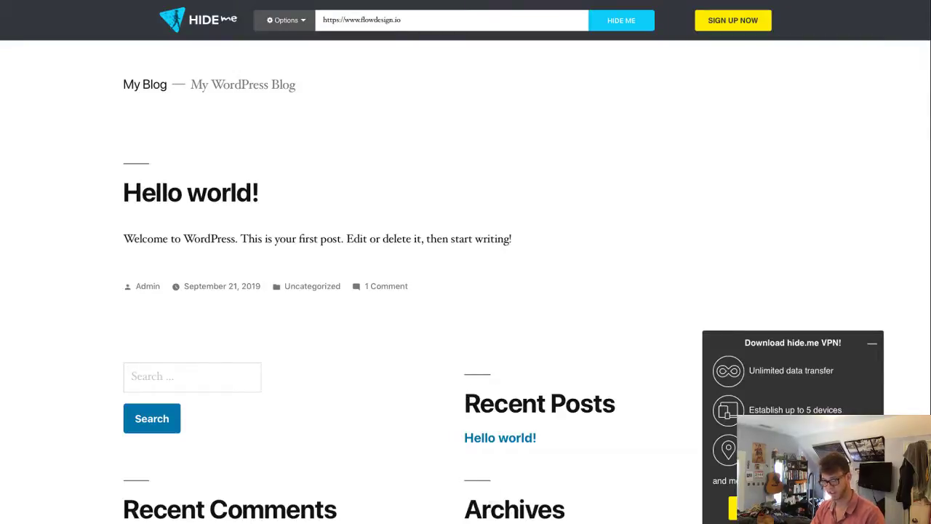
{"action": "key", "text": "super+Tab"}
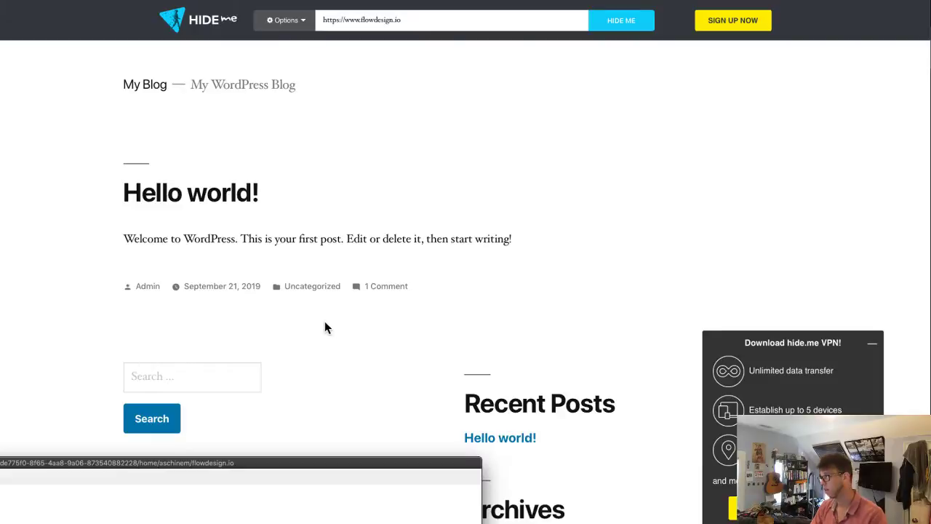
{"action": "left_click", "coordinate": [406, 337]}
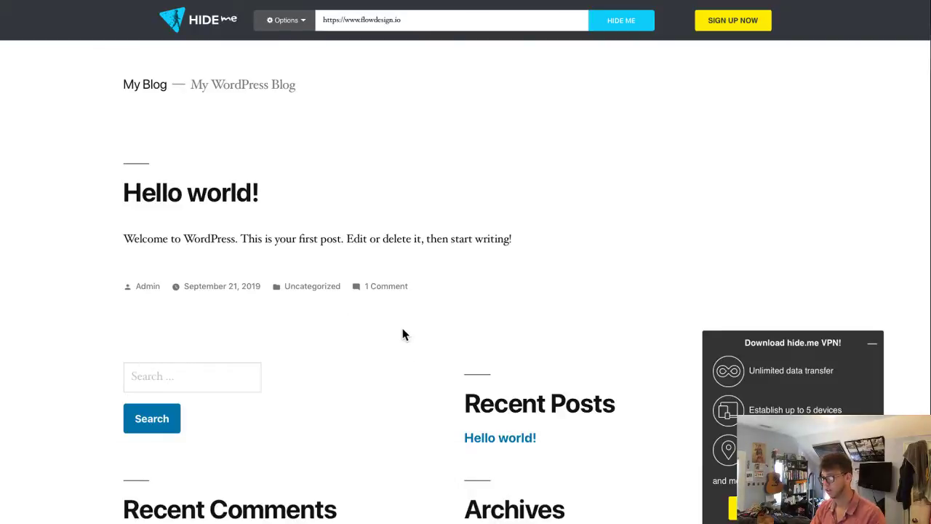
- Reload the site through hide.me, select the 503 Service Unavailable message, then return to the Lynda tab
{"action": "left_click", "coordinate": [622, 22]}
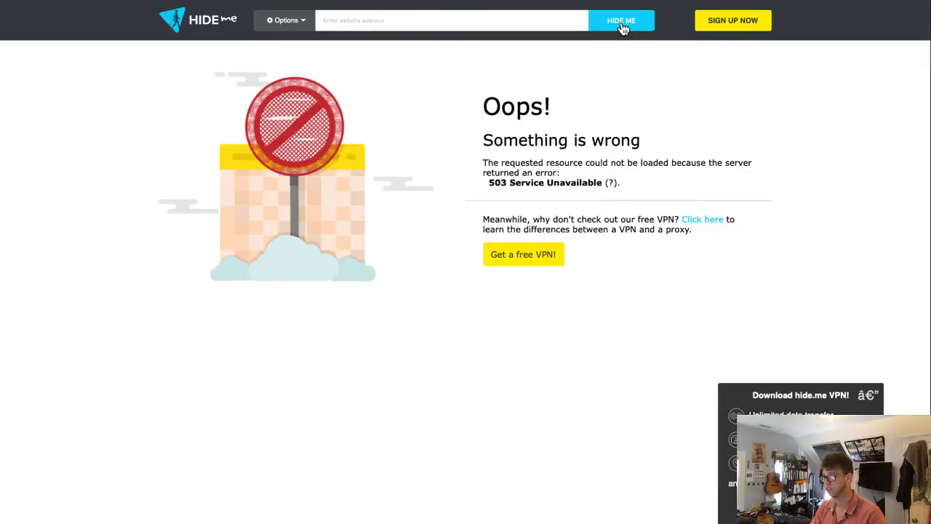
{"action": "left_click_drag", "start_coordinate": [483, 161], "coordinate": [672, 183]}
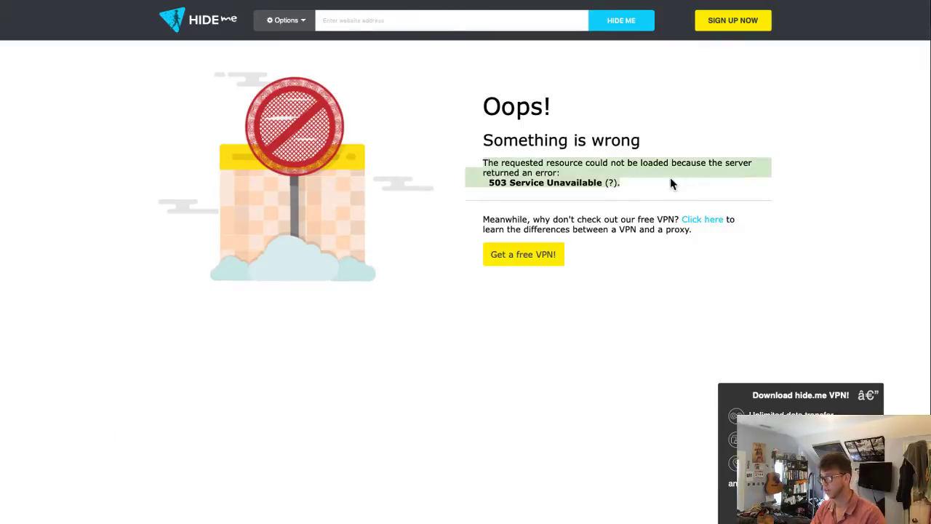
{"action": "left_click", "coordinate": [678, 173]}
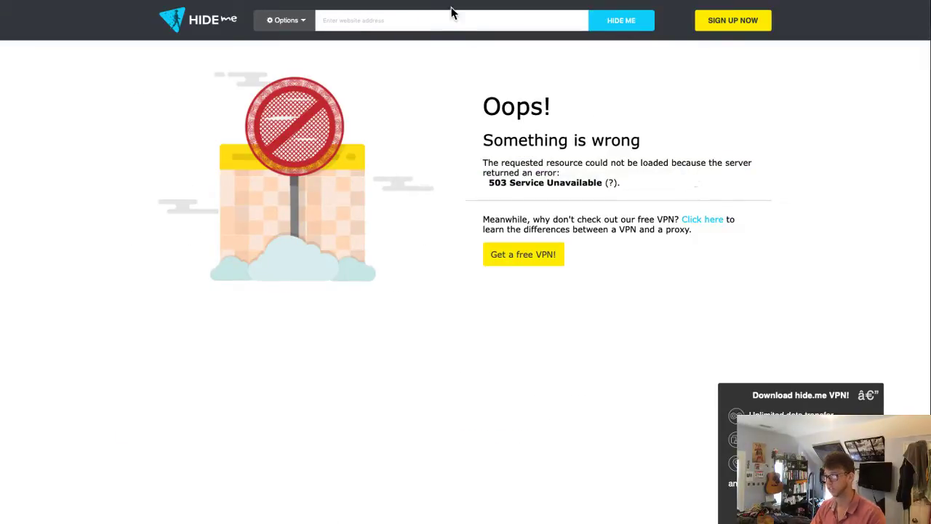
{"action": "left_click", "coordinate": [190, 1]}
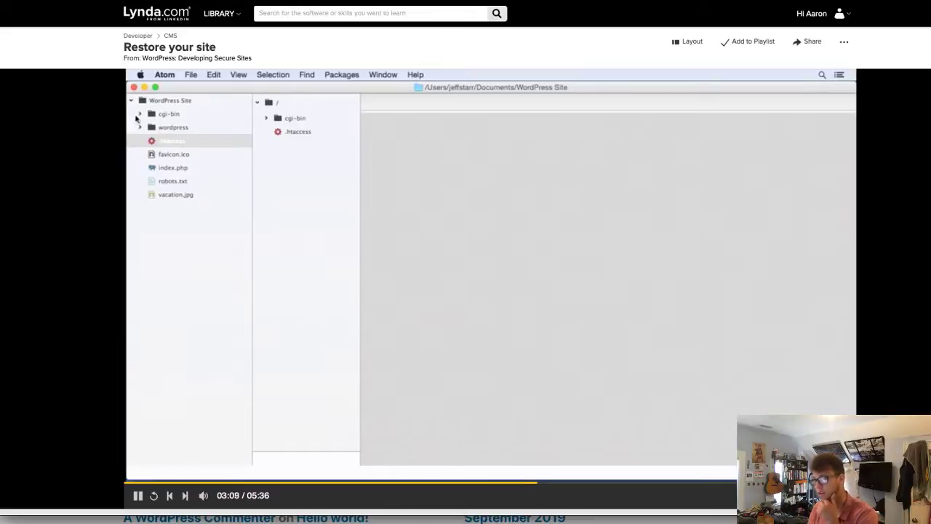
- Pause the Restore your site video at 3:09 and switch back to the blog window
{"action": "left_click", "coordinate": [371, 281]}
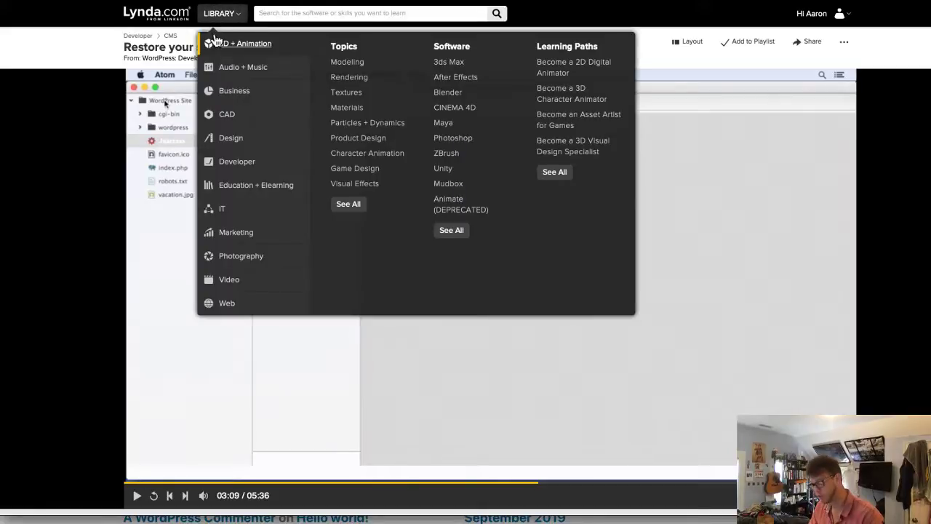
{"action": "key", "text": "super+Tab"}
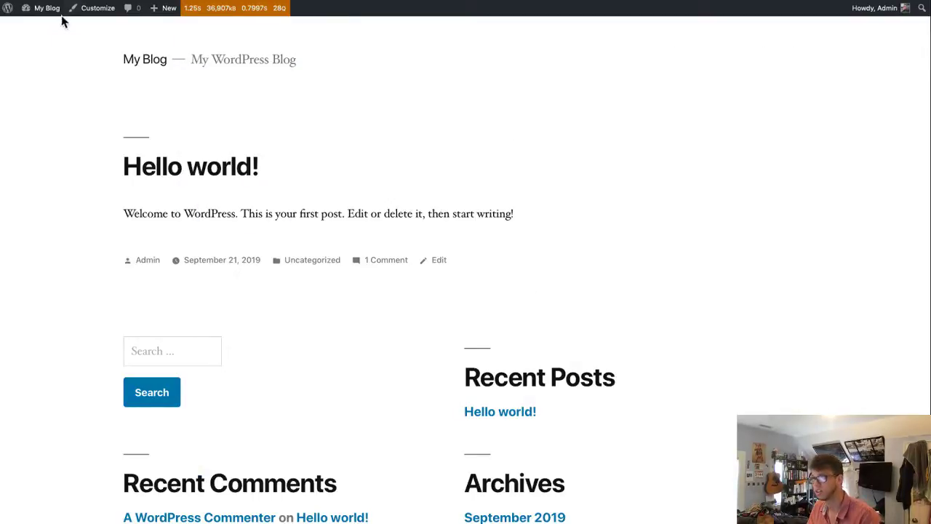
- Go from My Blog through Settings to UpdraftPlus Backups, listing the two Sep 27, 2019 backups
{"action": "mouse_move", "coordinate": [47, 12]}
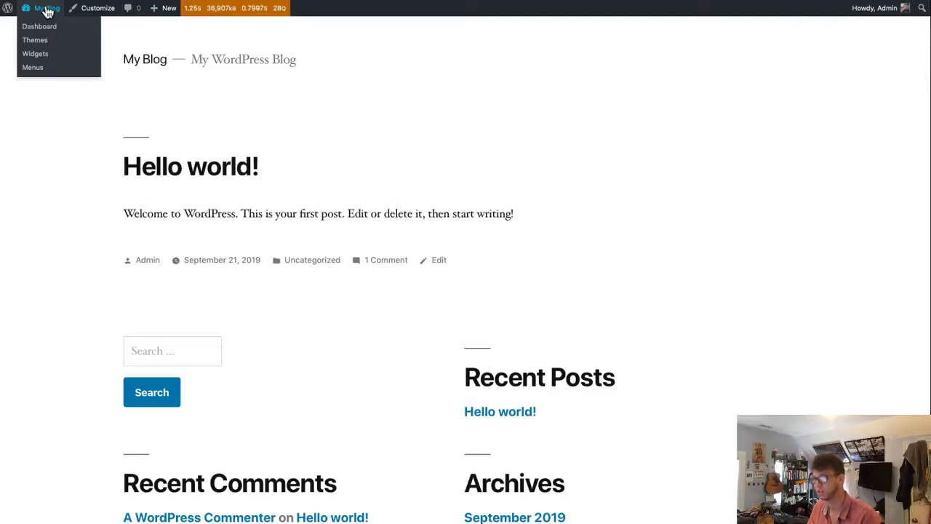
{"action": "left_click", "coordinate": [47, 12]}
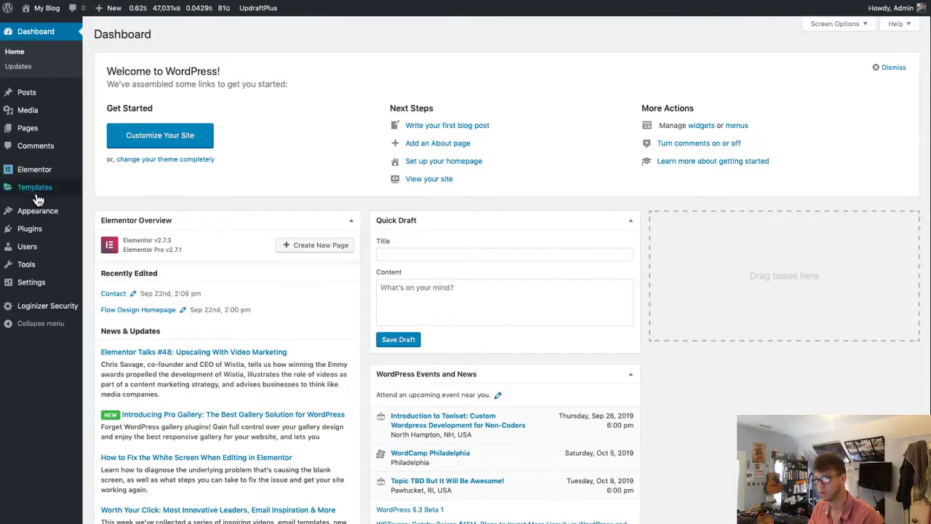
{"action": "left_click", "coordinate": [51, 289]}
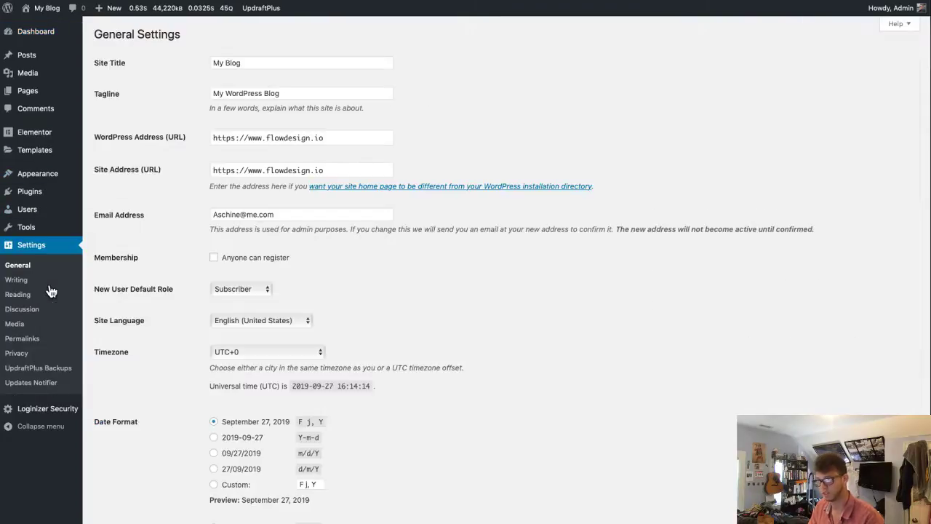
{"action": "left_click", "coordinate": [47, 373]}
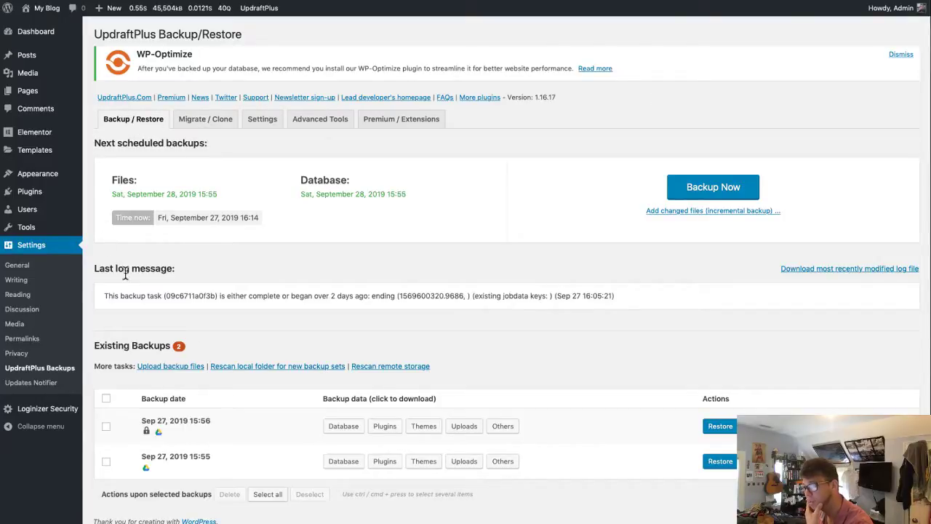
{"action": "scroll", "coordinate": [791, 352], "scroll_direction": "down", "scroll_amount": 1}
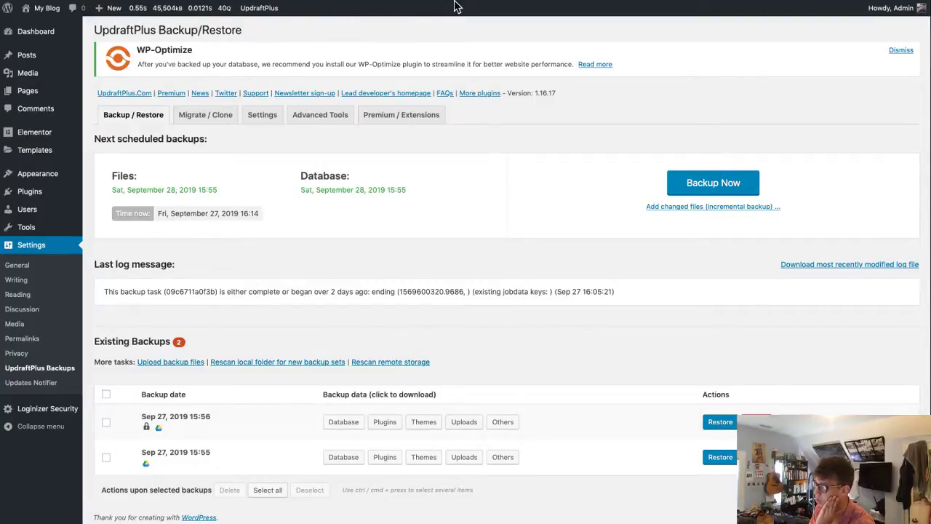
- Download the five 1556 backup files from Drive's UpdraftPlus folder, then switch back to WordPress
{"action": "left_click", "coordinate": [51, 3]}
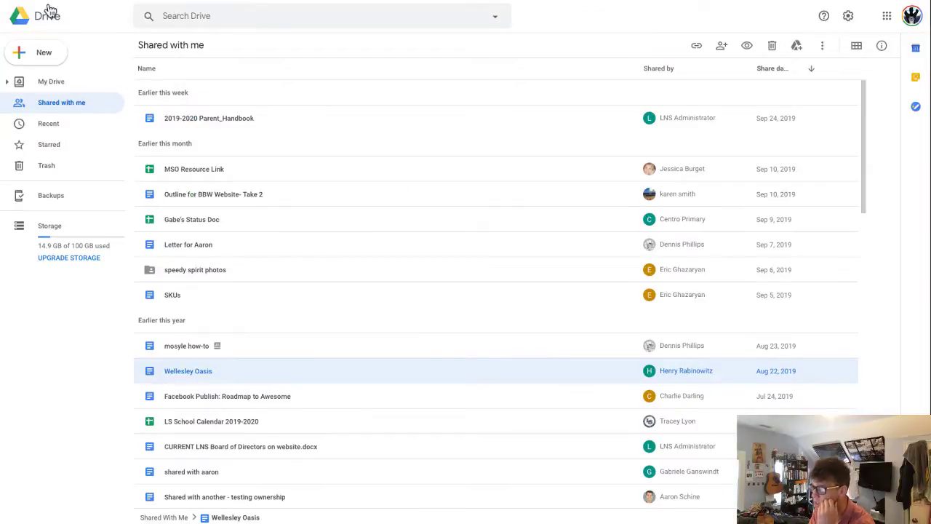
{"action": "left_click", "coordinate": [57, 81]}
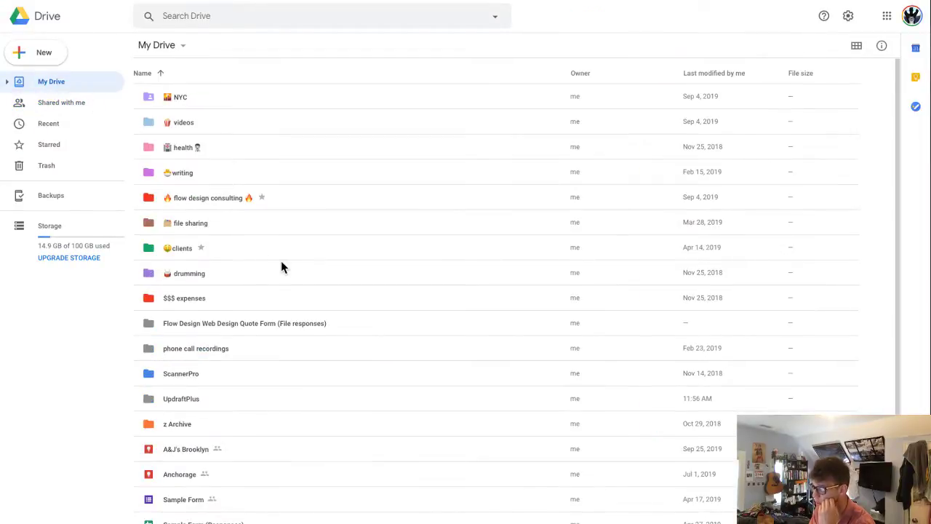
{"action": "left_click", "coordinate": [215, 407]}
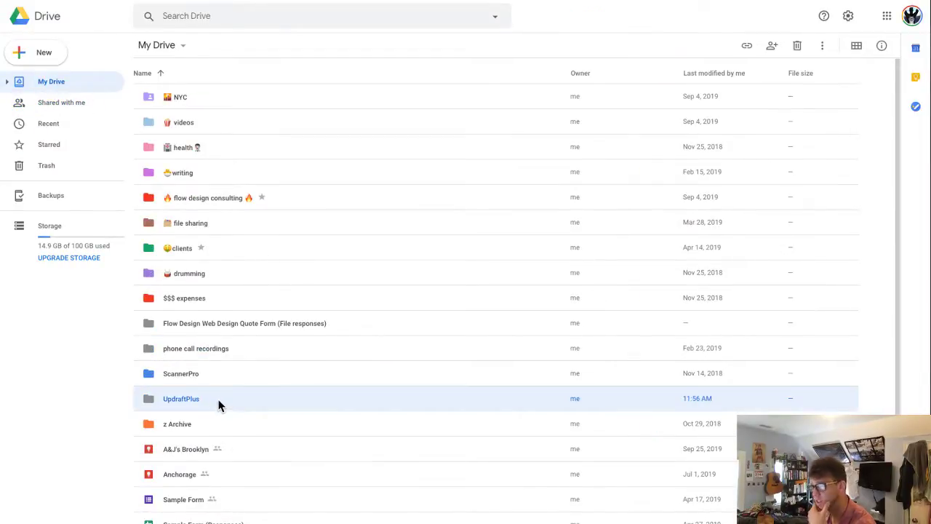
{"action": "double_click", "coordinate": [221, 406]}
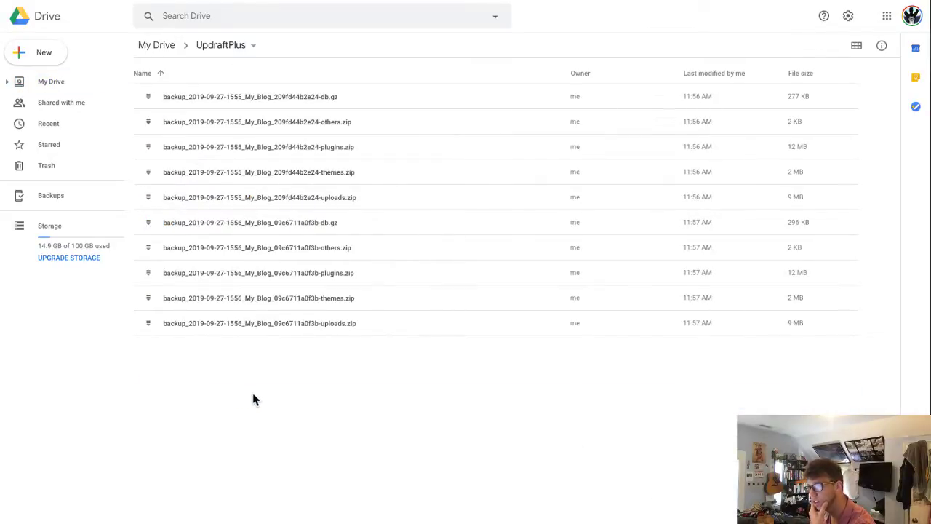
{"action": "left_click", "coordinate": [739, 205]}
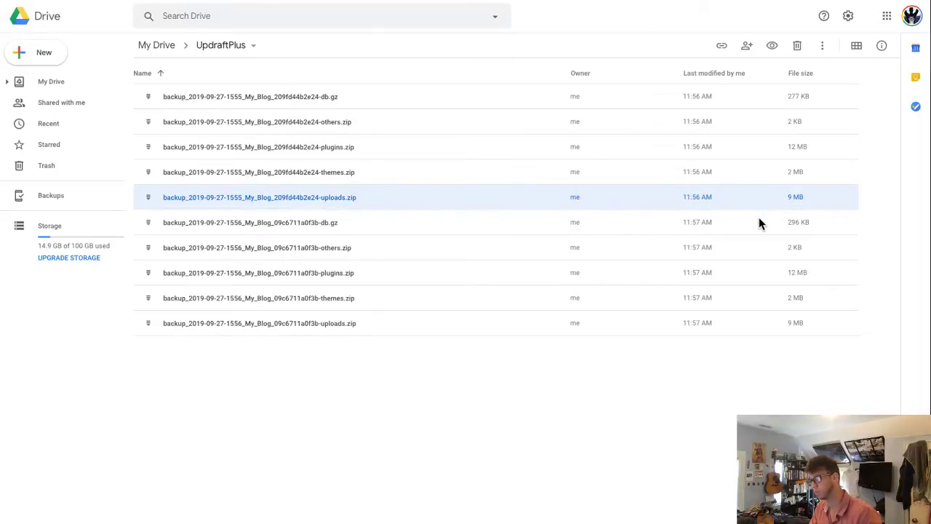
{"action": "left_click", "coordinate": [759, 216]}
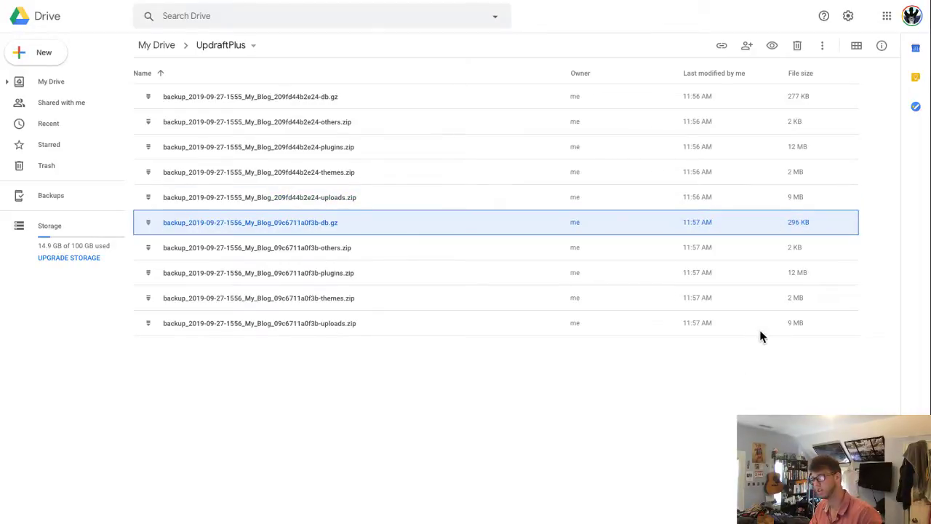
{"action": "left_click", "coordinate": [759, 331], "text": "shift"}
{"action": "right_click", "coordinate": [400, 329]}
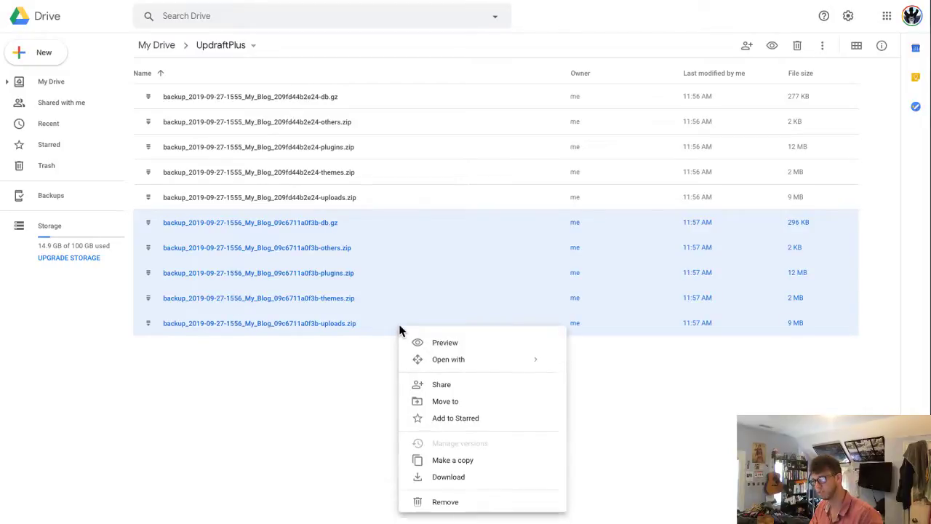
{"action": "left_click", "coordinate": [482, 477]}
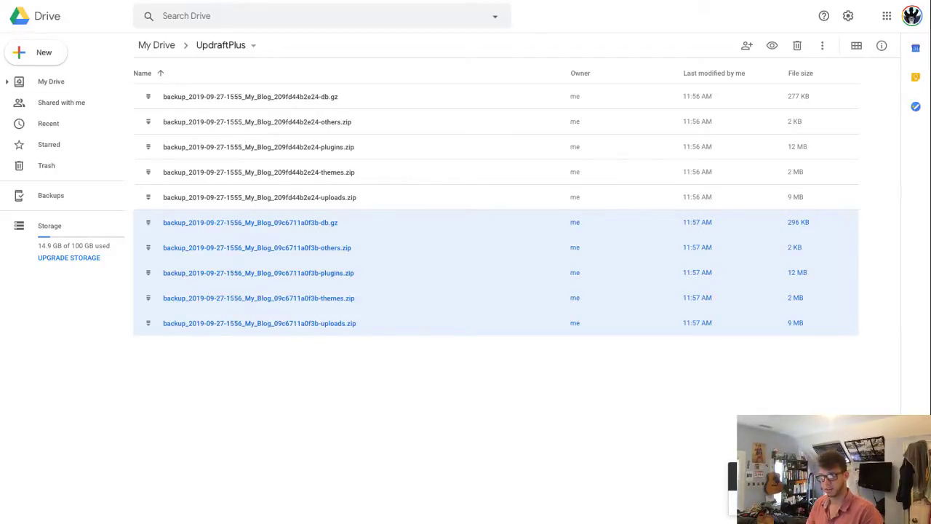
{"action": "key", "text": "super+Tab"}
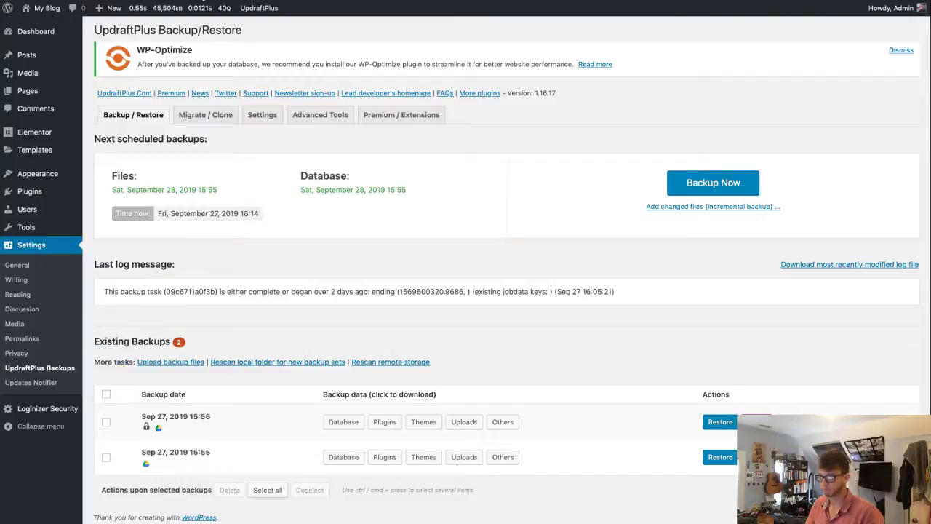
- Visit and reload the blog's front page, now returning 403 Forbidden, then bring up Downloads
{"action": "key", "text": "super+Tab"}
{"action": "left_click", "coordinate": [38, 10]}
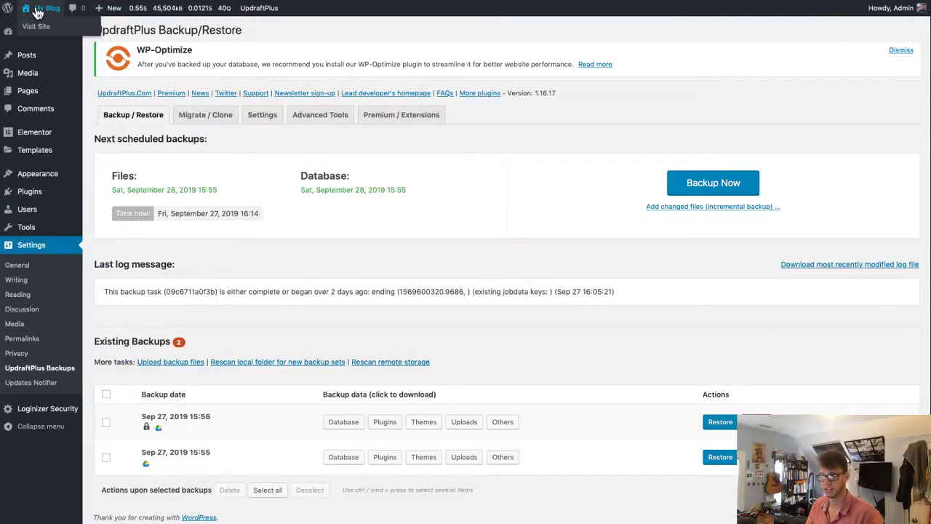
{"action": "key", "text": "super+Tab"}
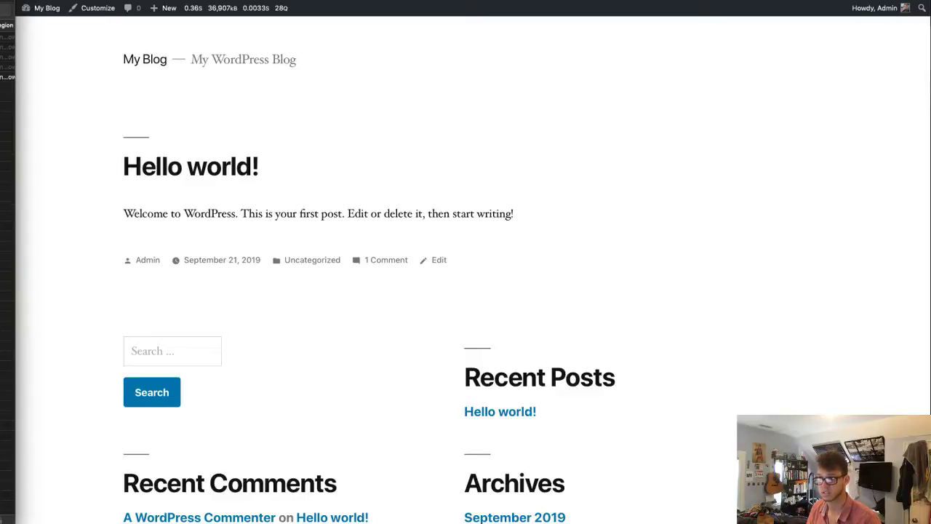
{"action": "left_click", "coordinate": [81, 214]}
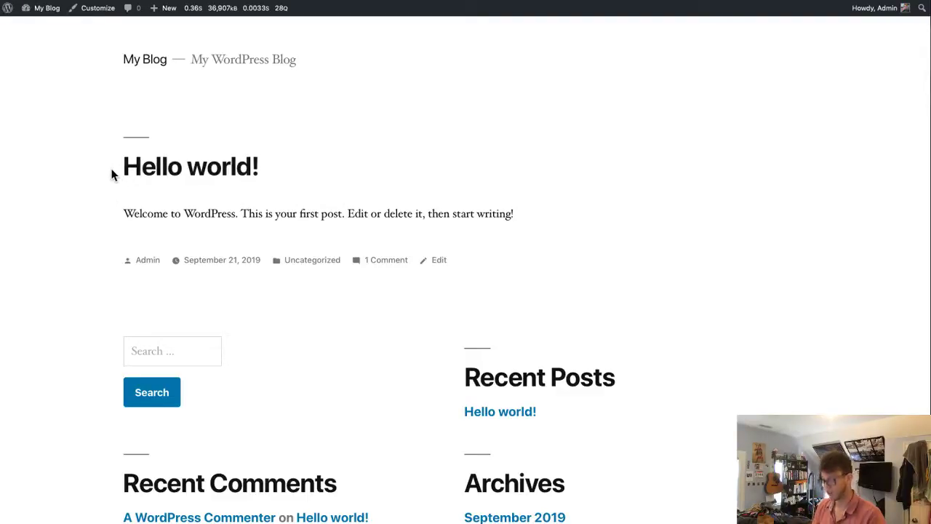
{"action": "key", "text": "super+r"}
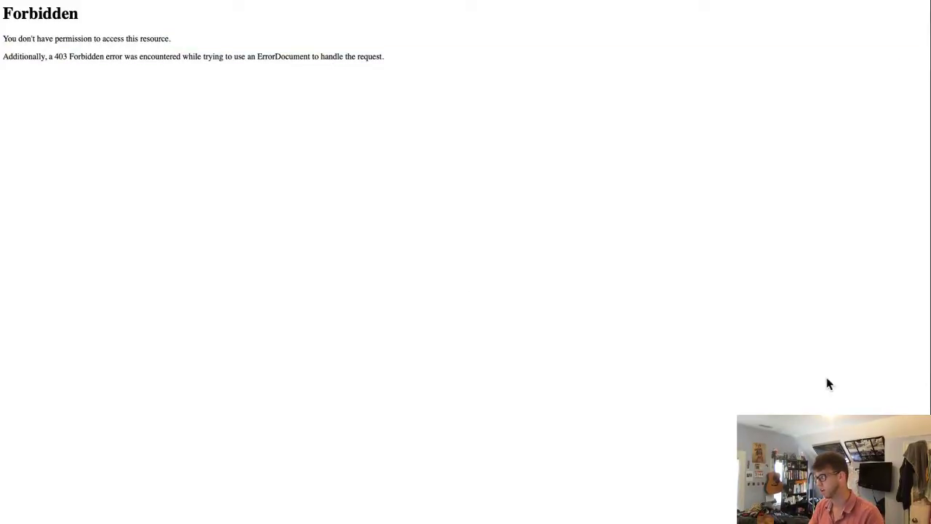
{"action": "key", "text": "super+Tab"}
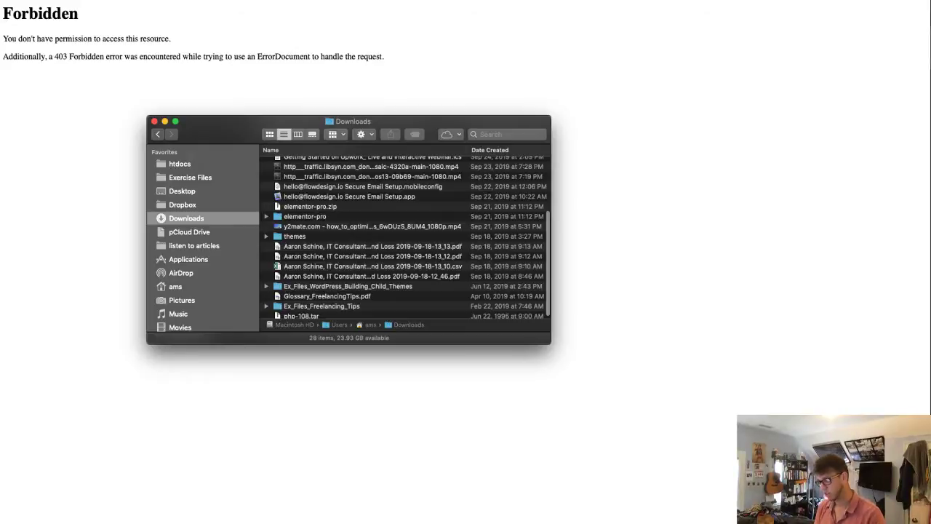
- Sort Downloads by creation date, open the drive-download folder, and unarchive all five backups
{"action": "left_click", "coordinate": [518, 150]}
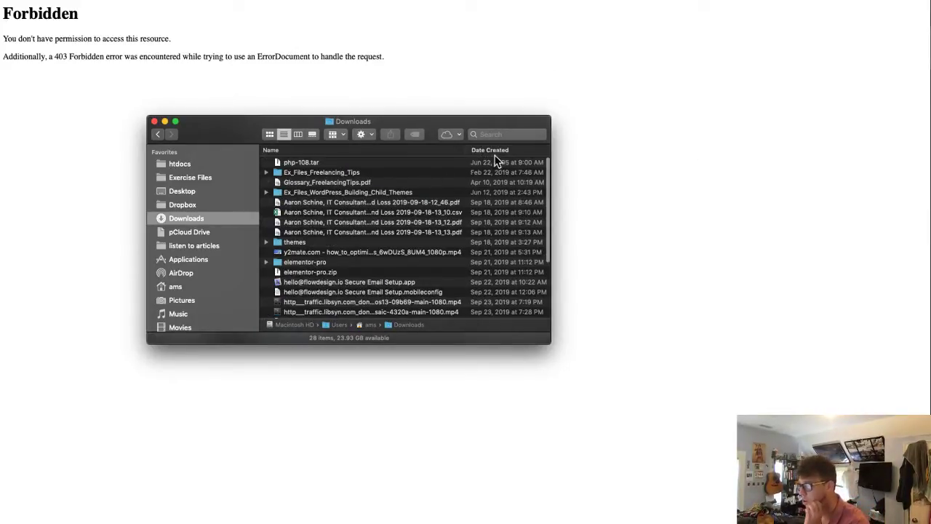
{"action": "left_click", "coordinate": [496, 151]}
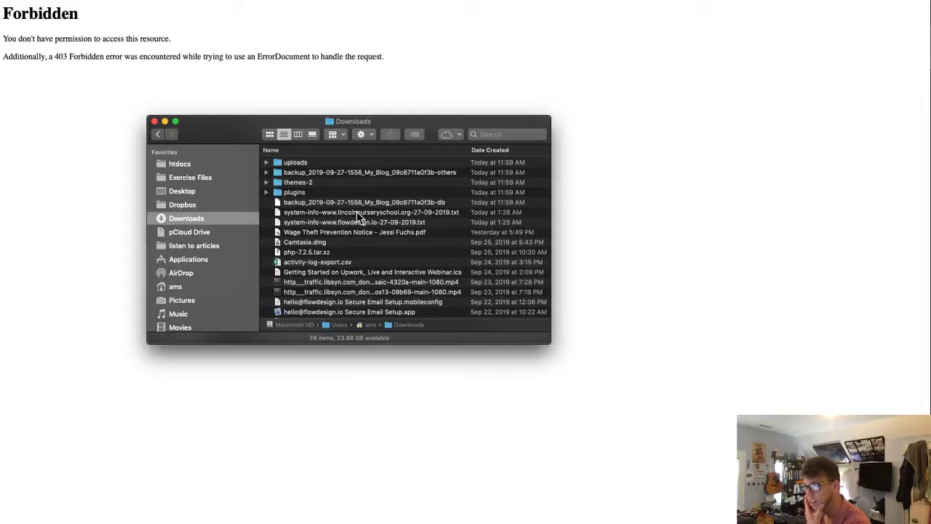
{"action": "left_click", "coordinate": [329, 163]}
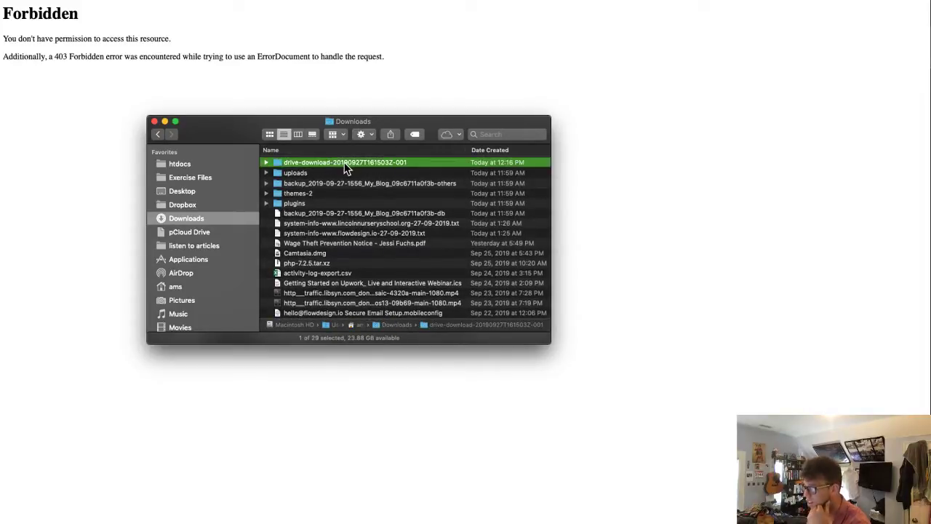
{"action": "double_click", "coordinate": [346, 164]}
{"action": "key", "text": "Down"}
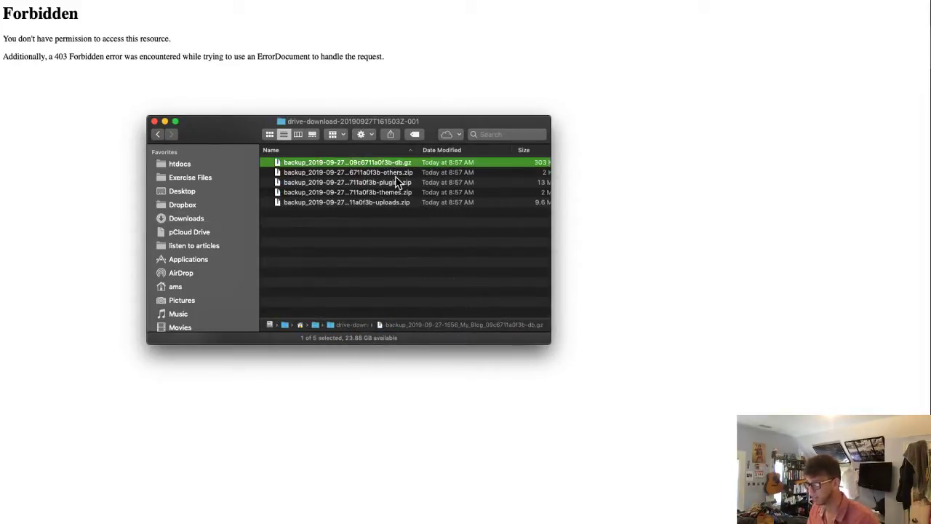
{"action": "key", "text": "shift+Down"}
{"action": "key", "text": "shift+Down"}
{"action": "key", "text": "shift+Down"}
{"action": "key", "text": "shift+Down"}
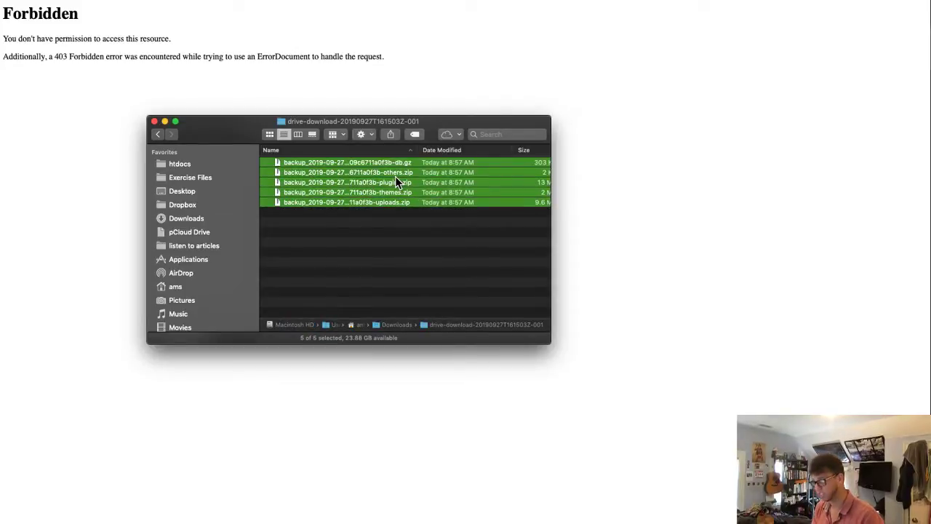
{"action": "key", "text": "super+o"}
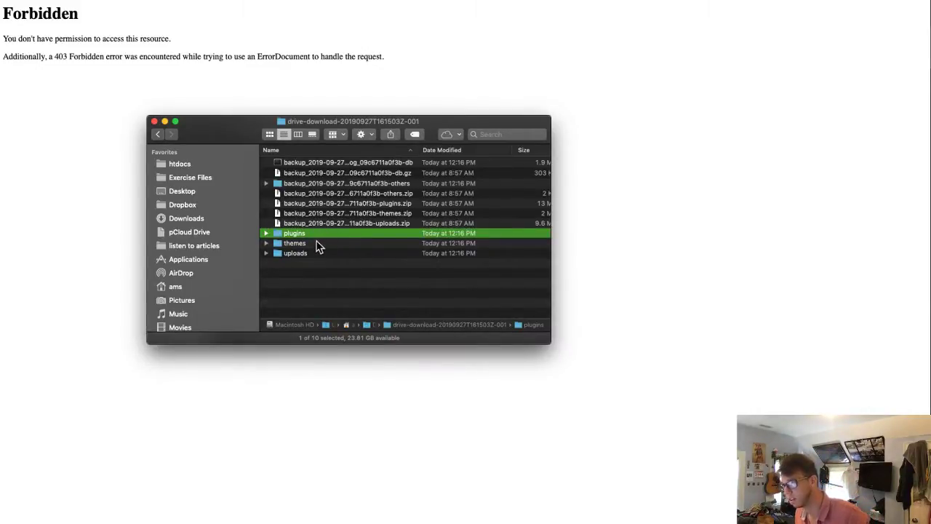
- Move the original db.gz, others, plugins, themes and uploads archives to the Trash
{"action": "left_click", "coordinate": [356, 173]}
{"action": "left_click", "coordinate": [320, 194], "text": "super"}
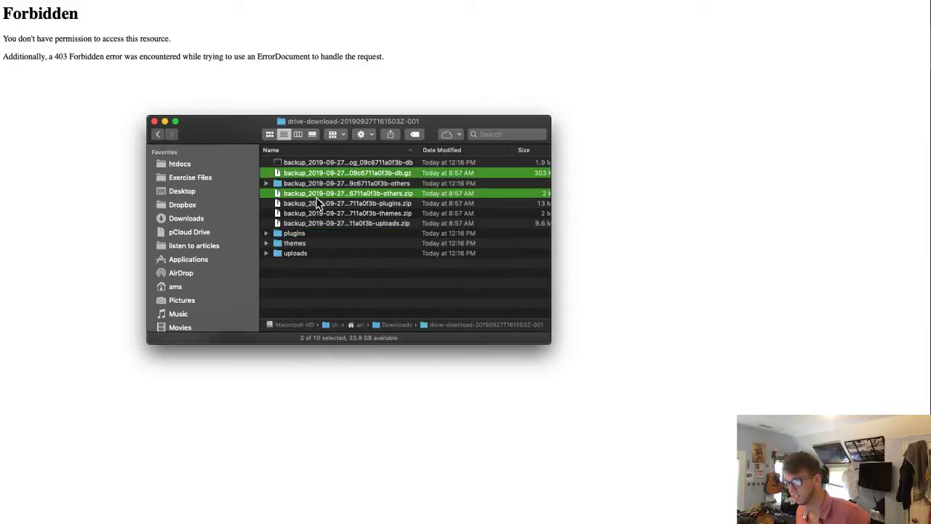
{"action": "left_click", "coordinate": [318, 203], "text": "super"}
{"action": "left_click", "coordinate": [315, 214], "text": "super"}
{"action": "left_click", "coordinate": [307, 224], "text": "super"}
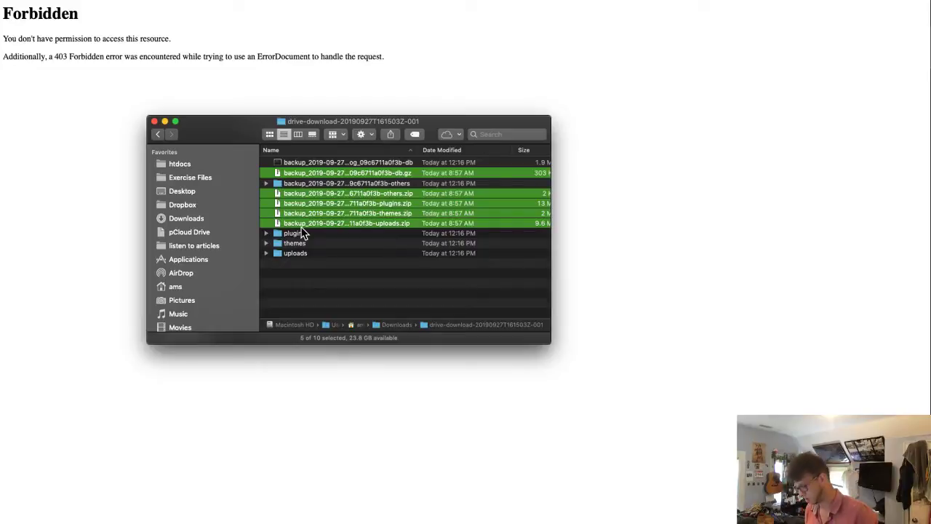
{"action": "key", "text": "super+BackSpace"}
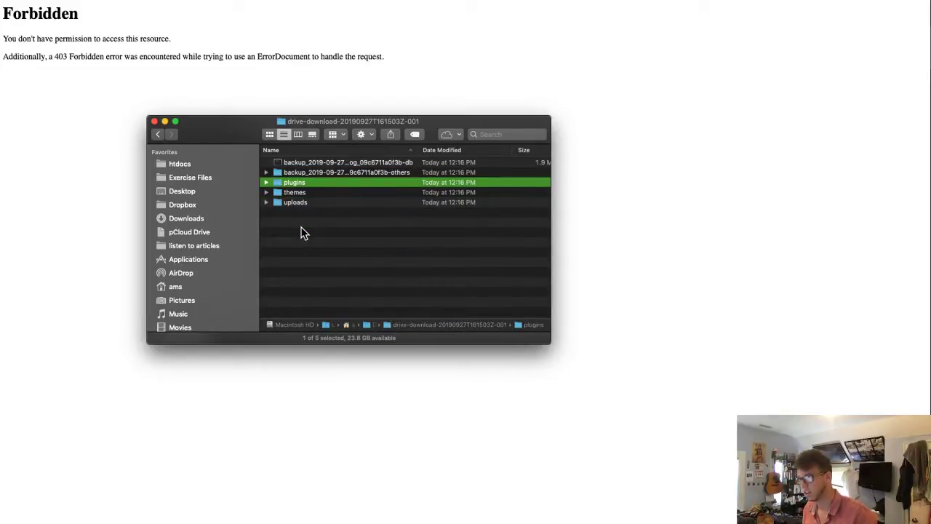
- Inspect the extracted database file and others folder contents, then move the Finder window aside
{"action": "left_click", "coordinate": [314, 163]}
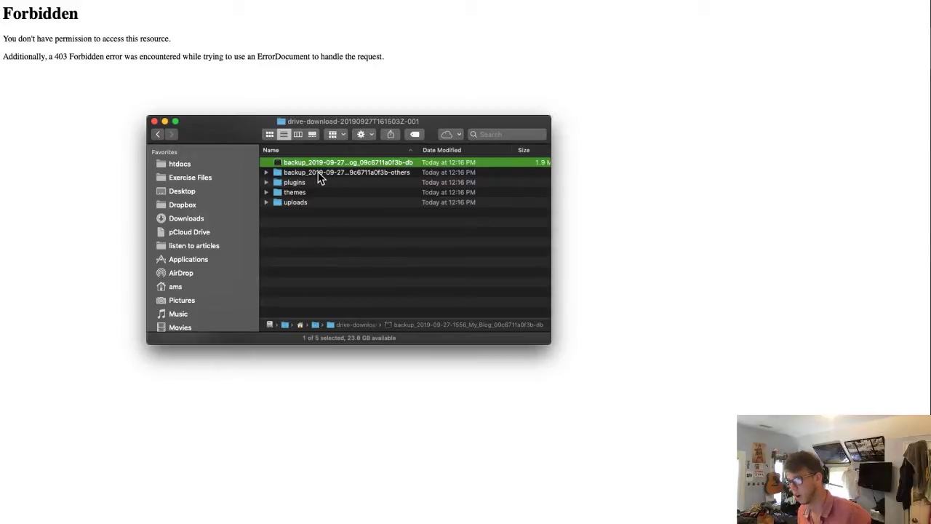
{"action": "left_click", "coordinate": [318, 174]}
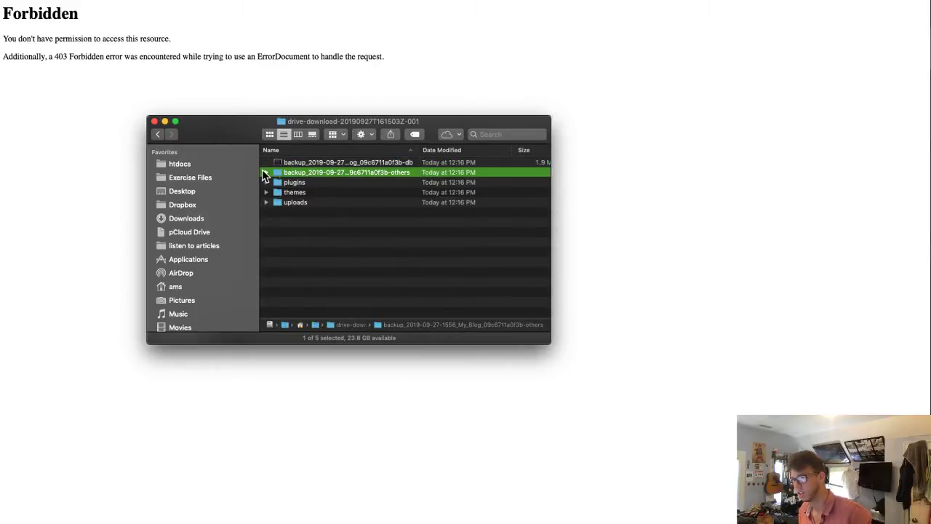
{"action": "left_click", "coordinate": [267, 173]}
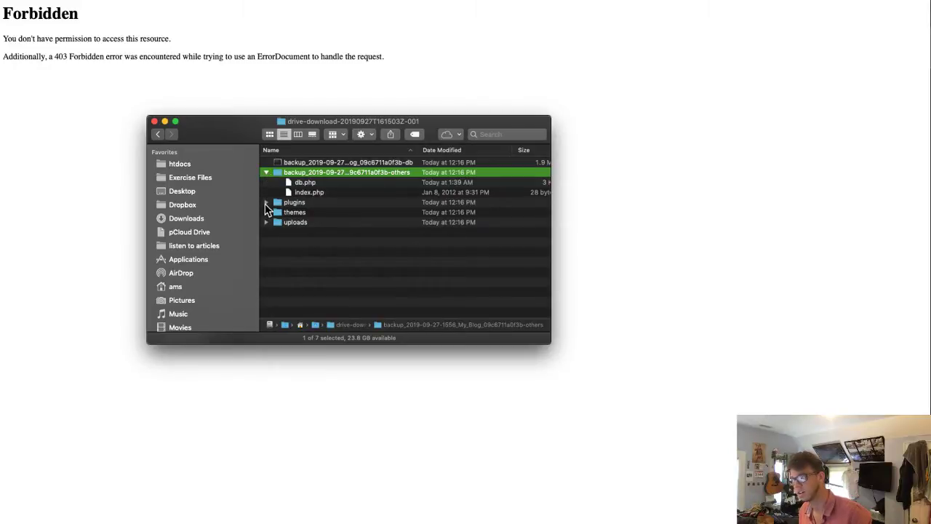
{"action": "left_click", "coordinate": [266, 203]}
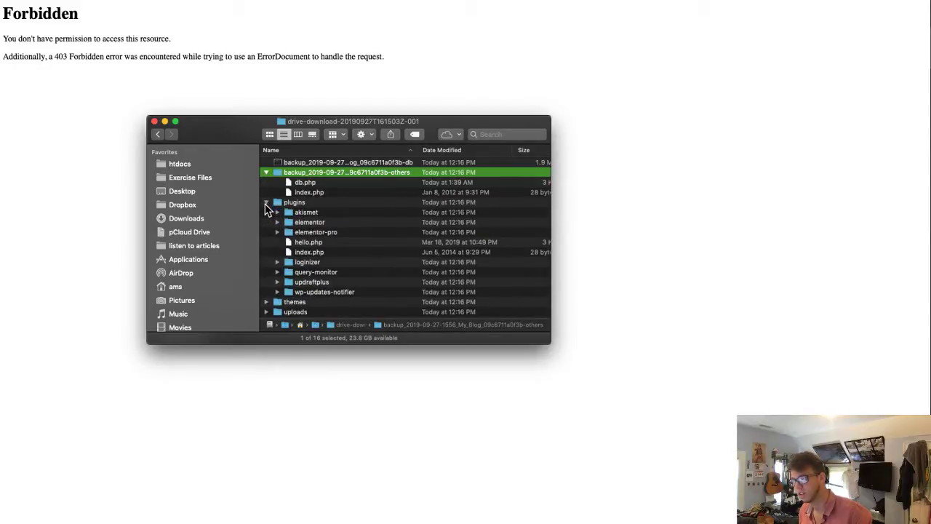
{"action": "left_click", "coordinate": [267, 203]}
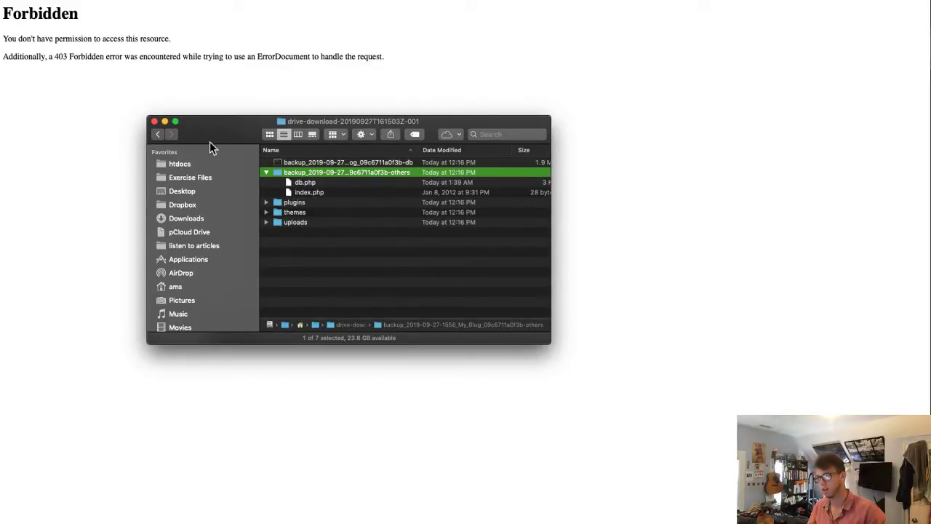
{"action": "left_click_drag", "start_coordinate": [206, 121], "coordinate": [393, 523]}
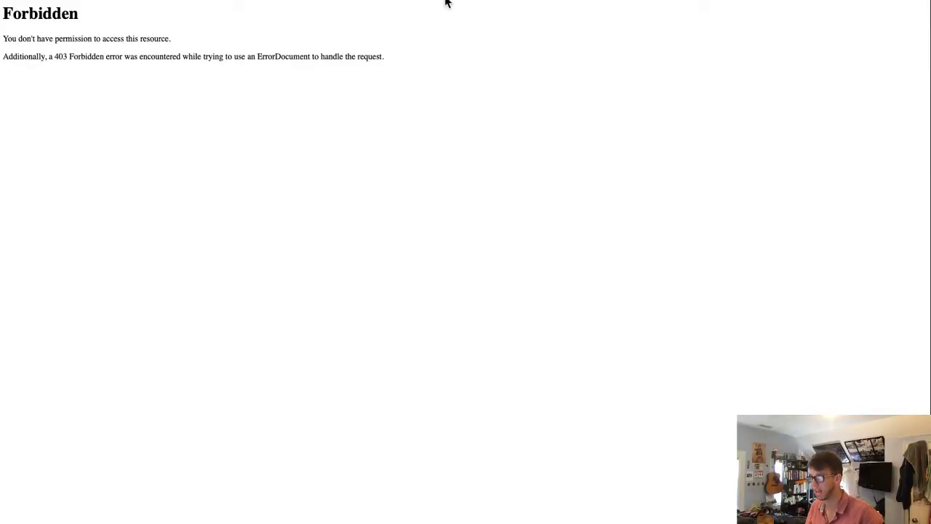
- Search Google for an UpdraftPlus manual restore and open the 'Manual restore - UpdraftPlus' result
{"action": "key", "text": "ctrl+Tab"}
{"action": "key", "text": "ctrl+Tab"}
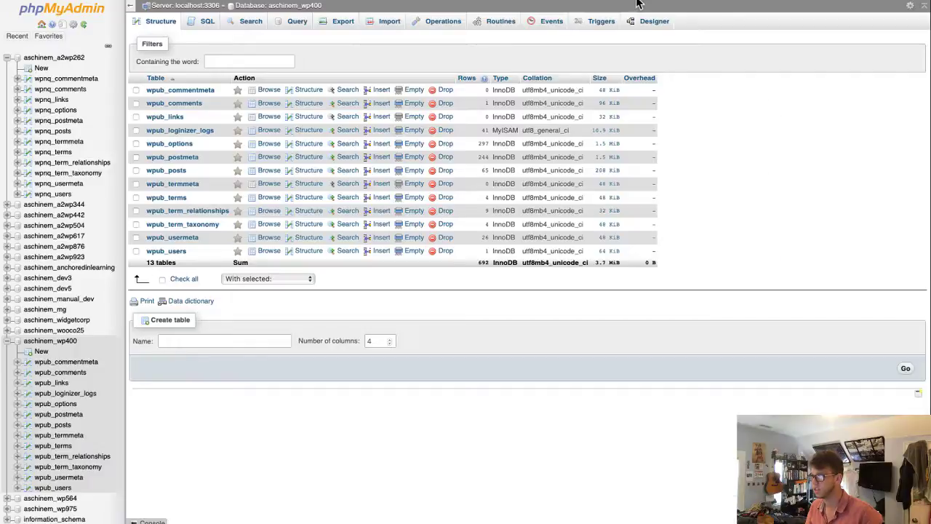
{"action": "key", "text": "ctrl+Tab"}
{"action": "key", "text": "ctrl+Tab"}
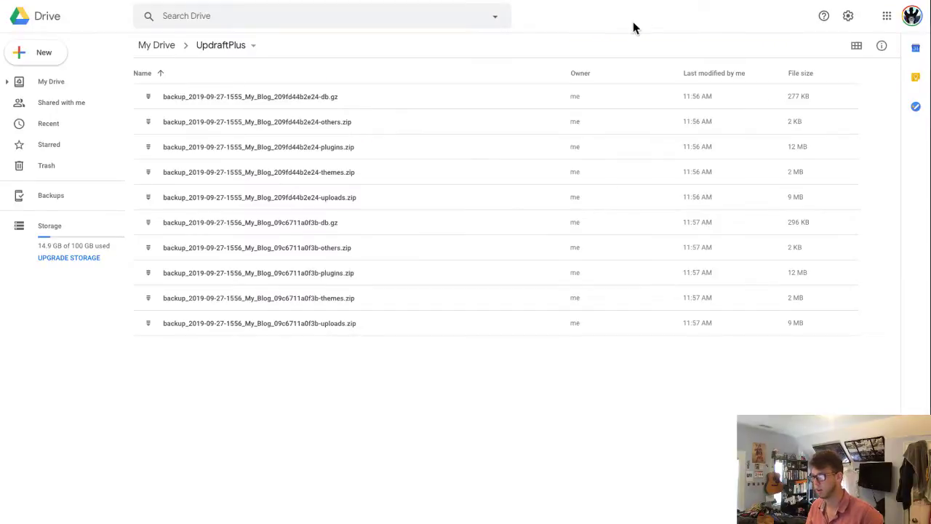
{"action": "key", "text": "super+l"}
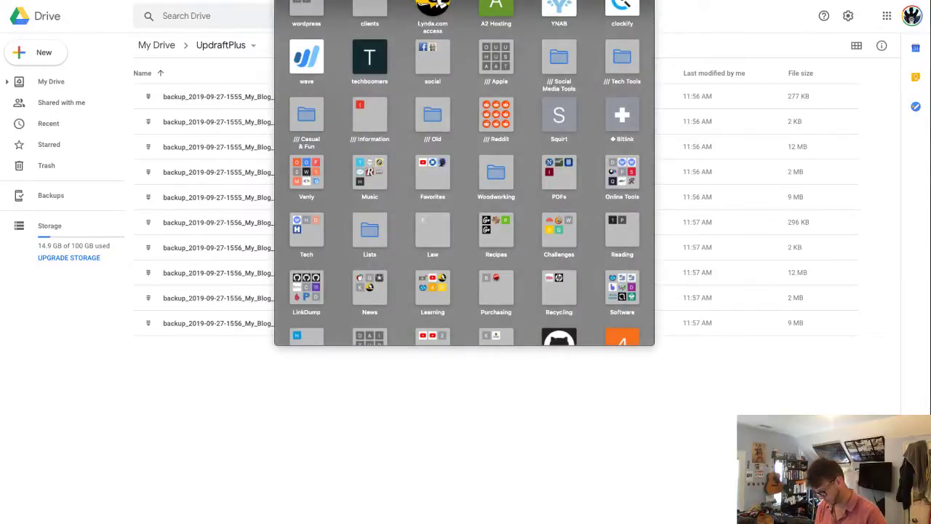
{"action": "type", "text": "updraftplus"}
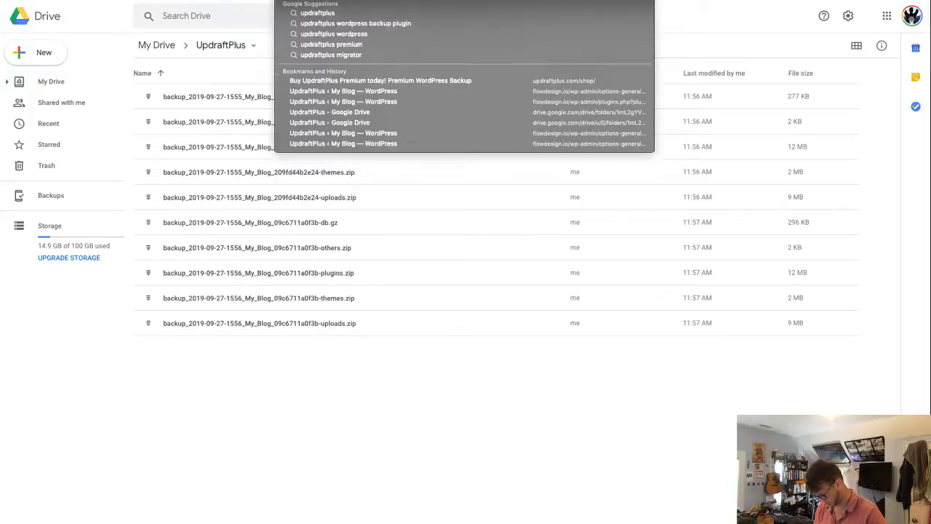
{"action": "key", "text": "Return"}
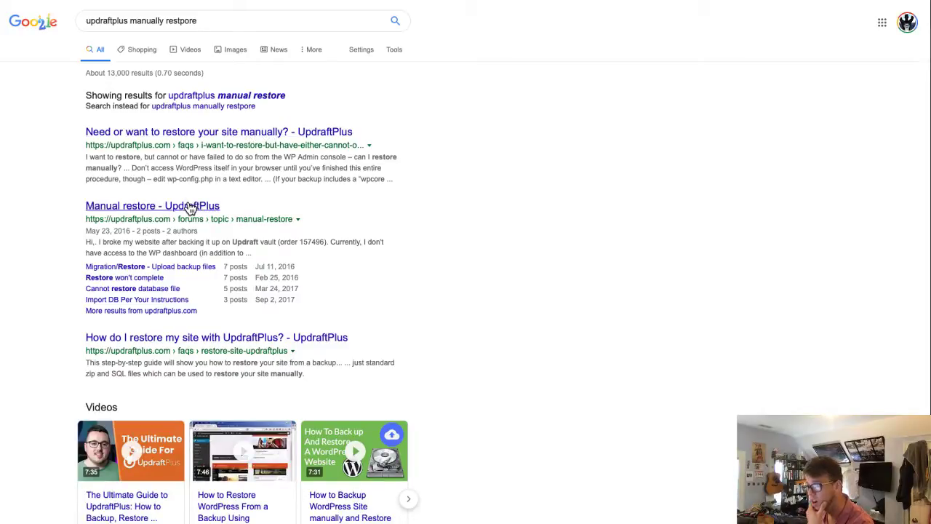
{"action": "left_click", "coordinate": [191, 207]}
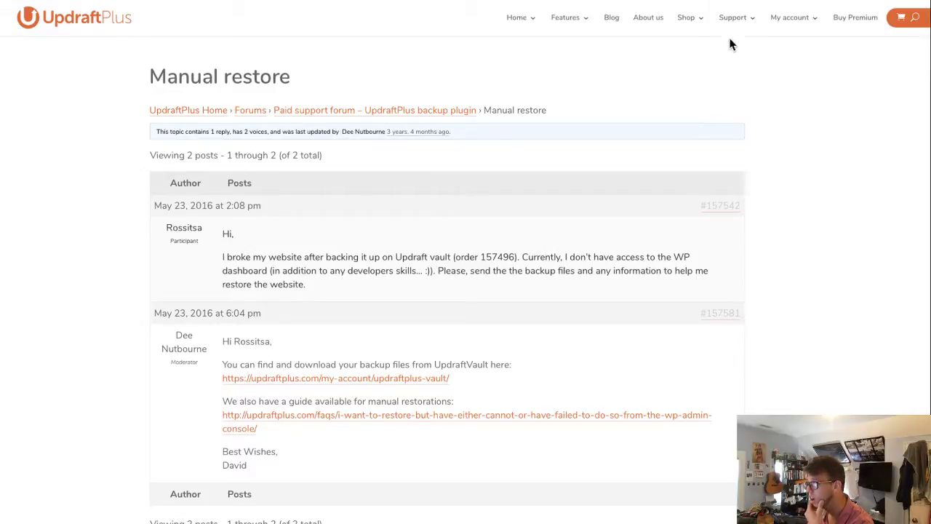
- Search the UpdraftPlus support docs for 'manual restore' and open the restore-manually article
{"action": "mouse_move", "coordinate": [743, 27]}
{"action": "left_click", "coordinate": [742, 53]}
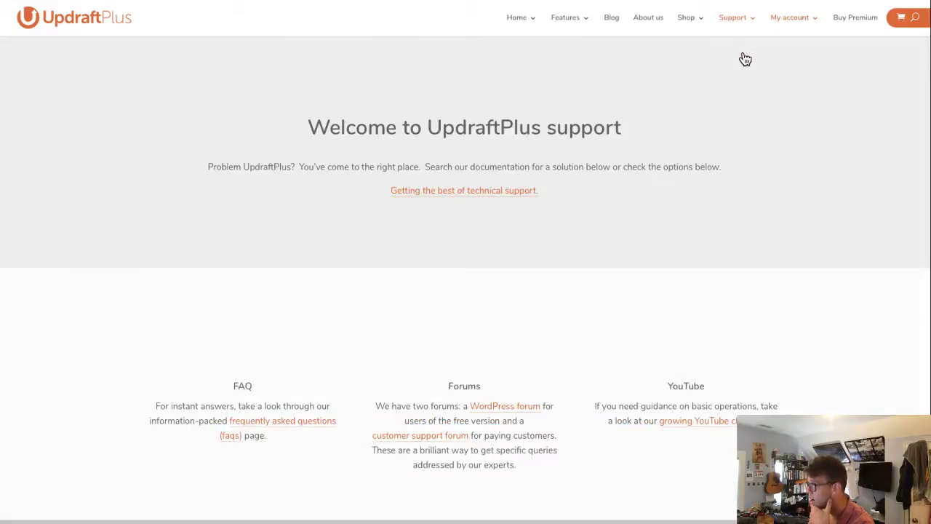
{"action": "left_click", "coordinate": [455, 231]}
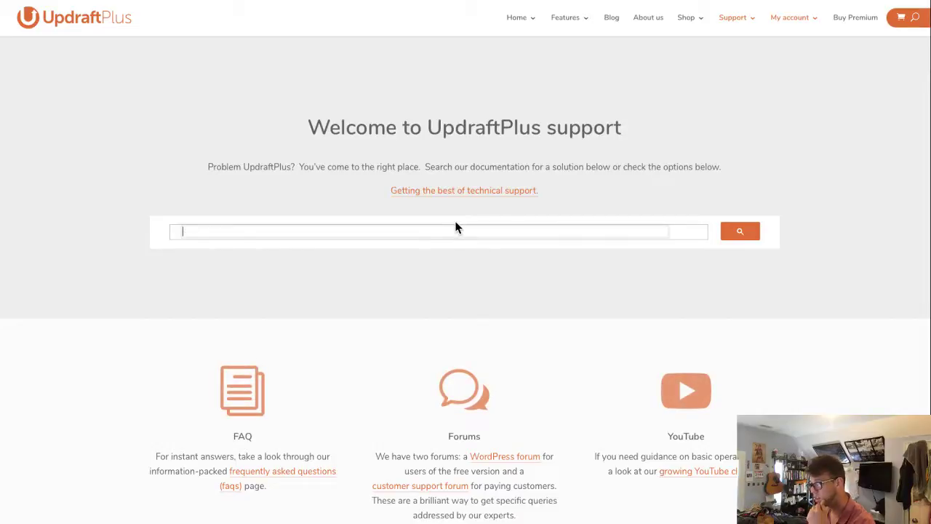
{"action": "type", "text": "masn"}
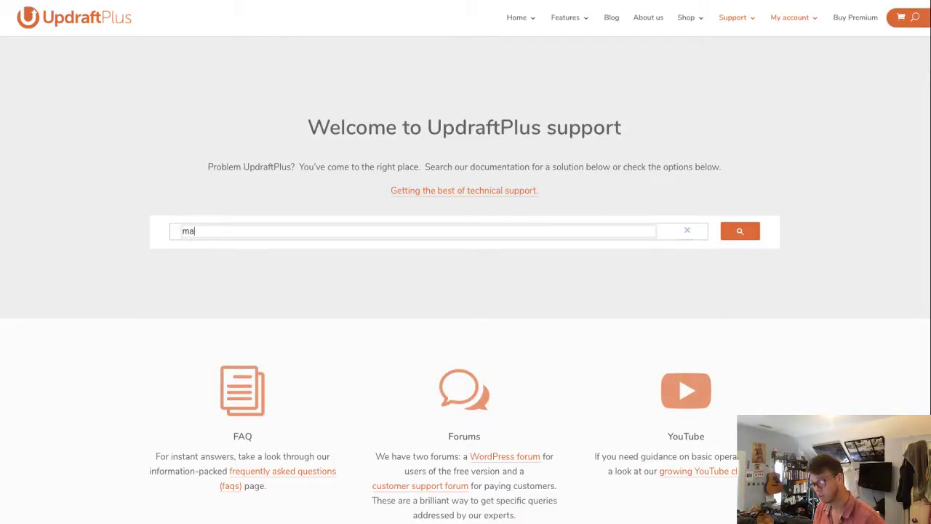
{"action": "type", "text": "ual rest"}
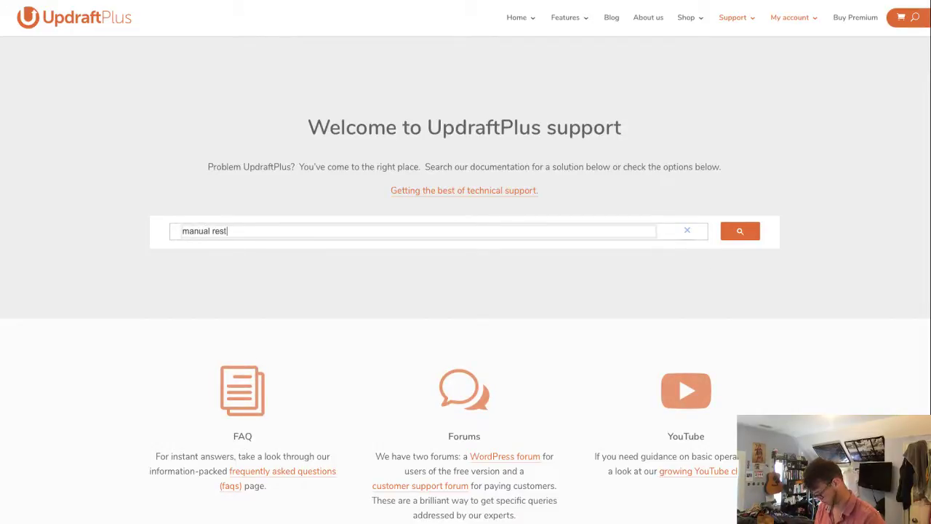
{"action": "type", "text": "ore"}
{"action": "key", "text": "Return"}
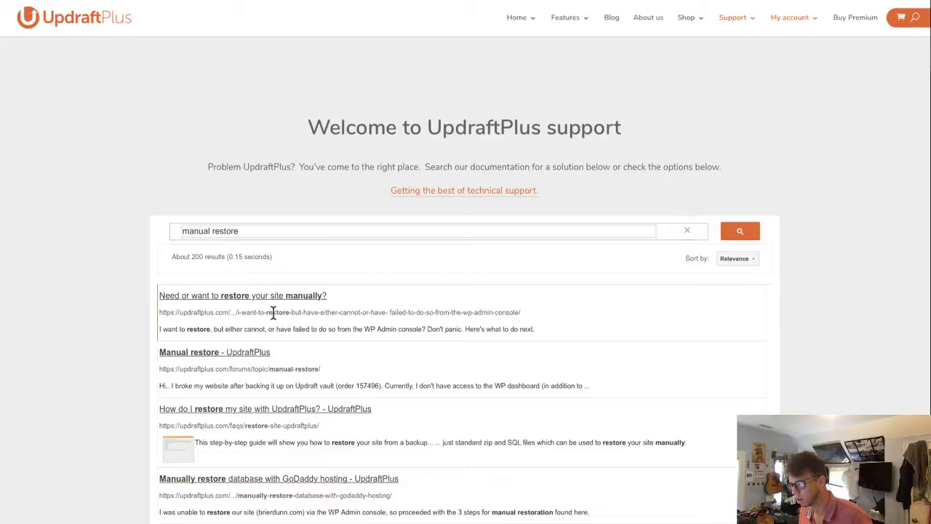
{"action": "left_click", "coordinate": [289, 299]}
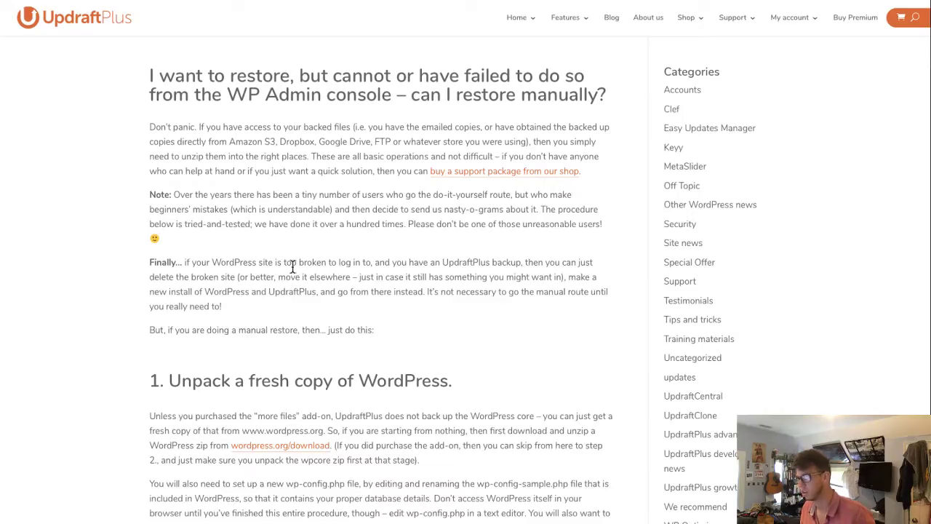
- Read through the article's intro paragraphs down to step 1 about a fresh WordPress copy
{"action": "triple_click", "coordinate": [192, 82]}
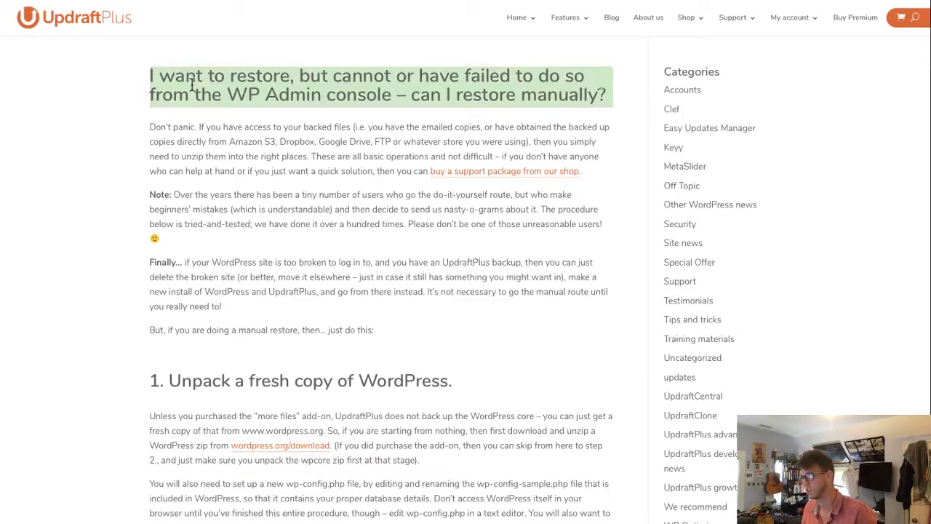
{"action": "triple_click", "coordinate": [239, 142]}
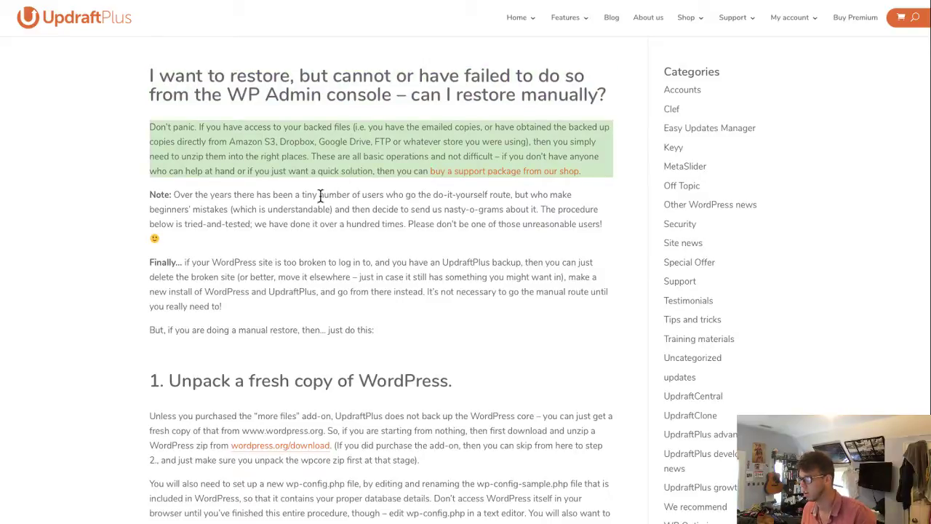
{"action": "triple_click", "coordinate": [255, 206]}
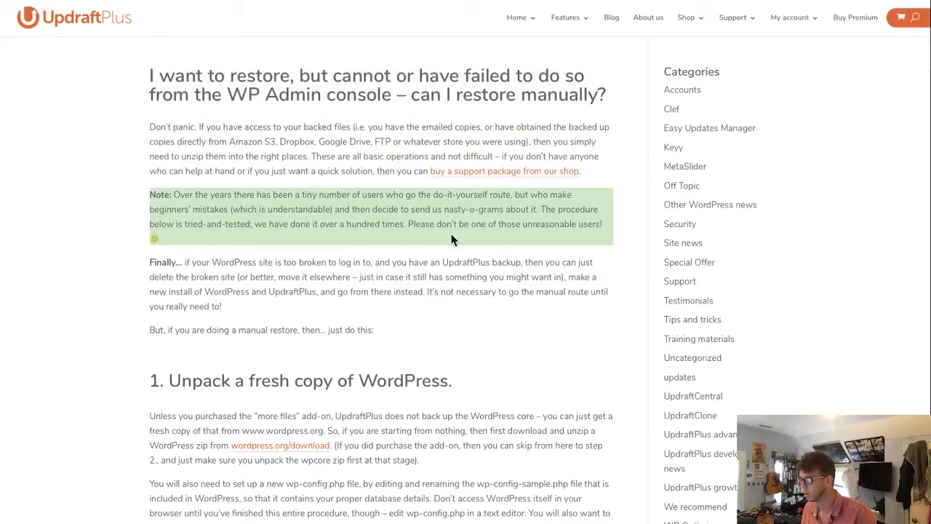
{"action": "triple_click", "coordinate": [280, 269]}
{"action": "scroll", "coordinate": [349, 303], "scroll_direction": "down", "scroll_amount": 3}
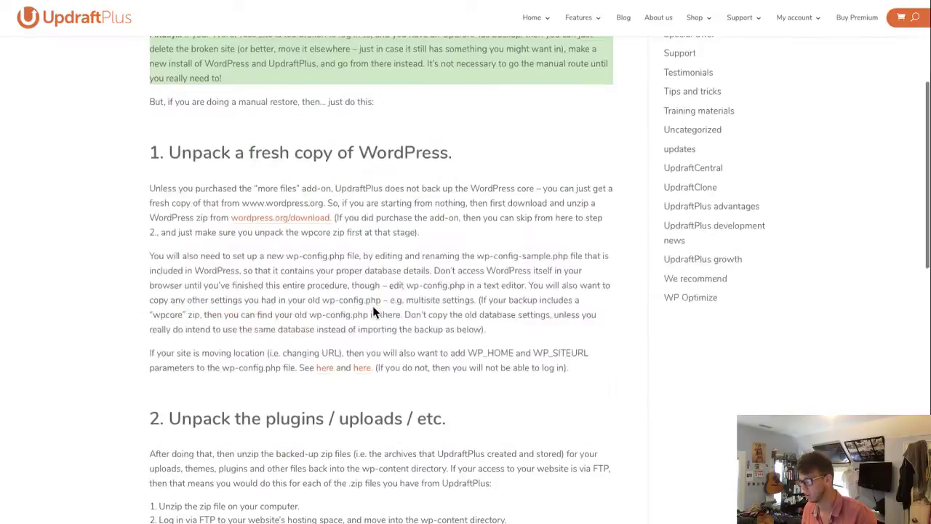
{"action": "triple_click", "coordinate": [175, 201]}
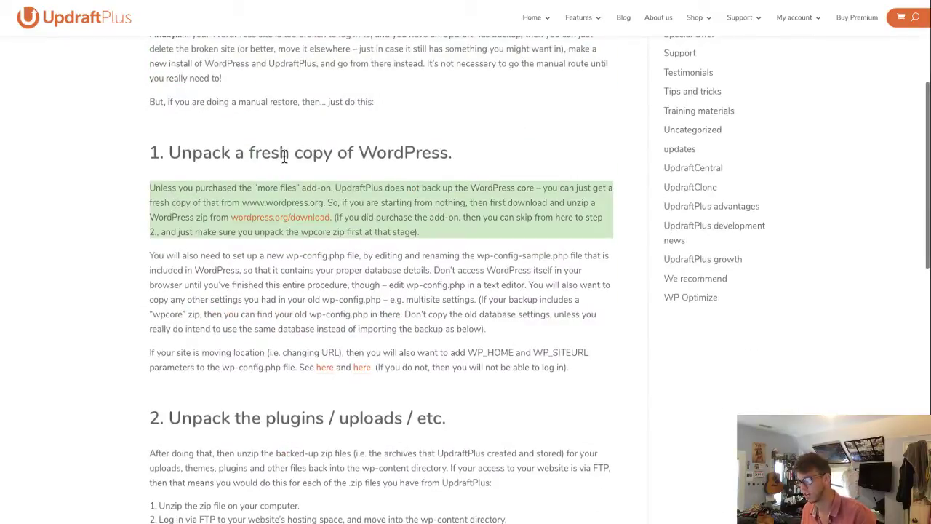
{"action": "left_click", "coordinate": [401, 192]}
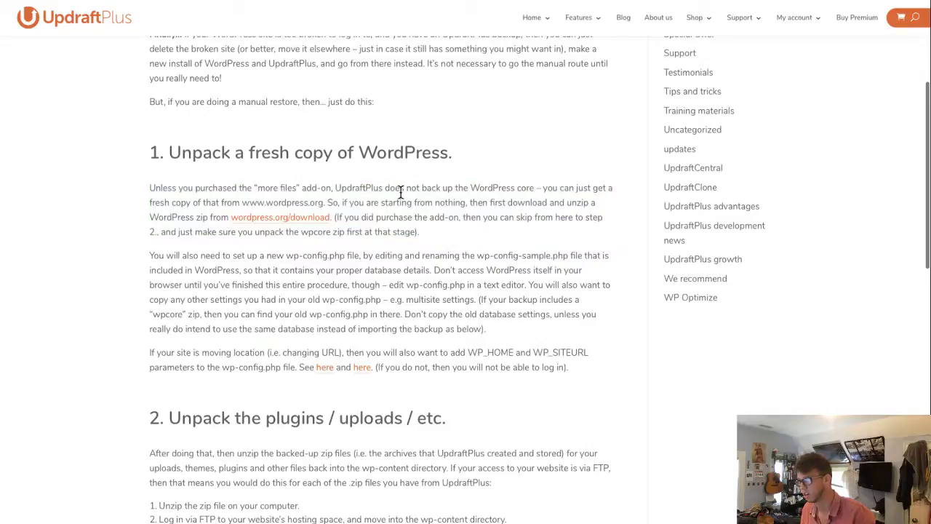
- Download WordPress 5.2.3 from wordpress.org, confirm it reached Downloads, and return to the guide
{"action": "left_click", "coordinate": [300, 226]}
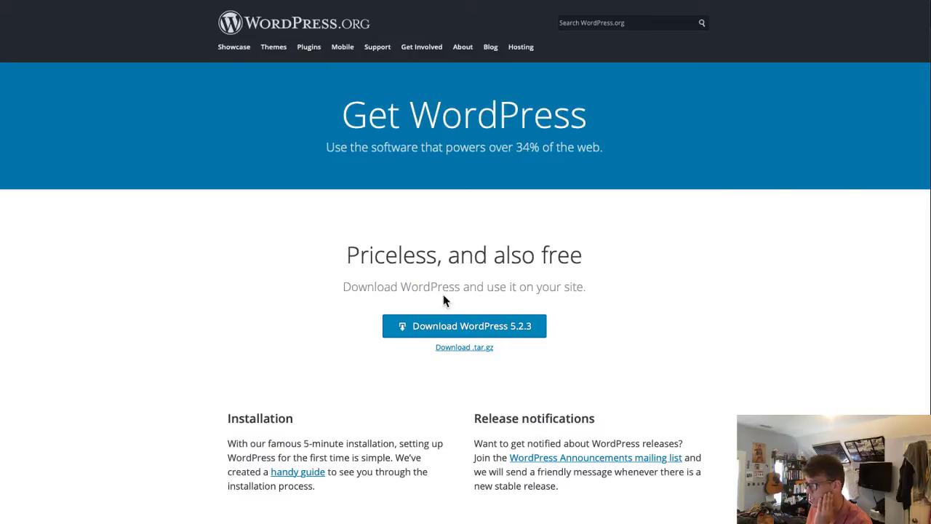
{"action": "left_click", "coordinate": [471, 328]}
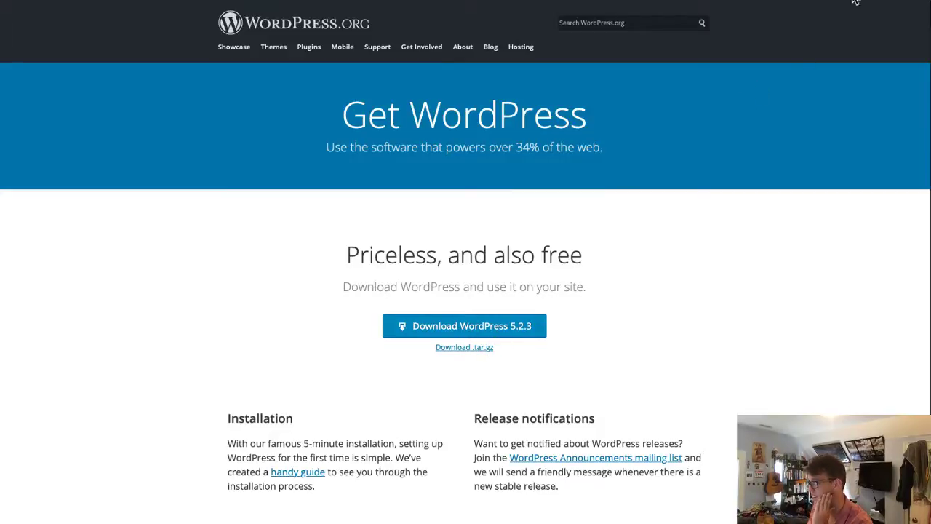
{"action": "left_click", "coordinate": [926, 14]}
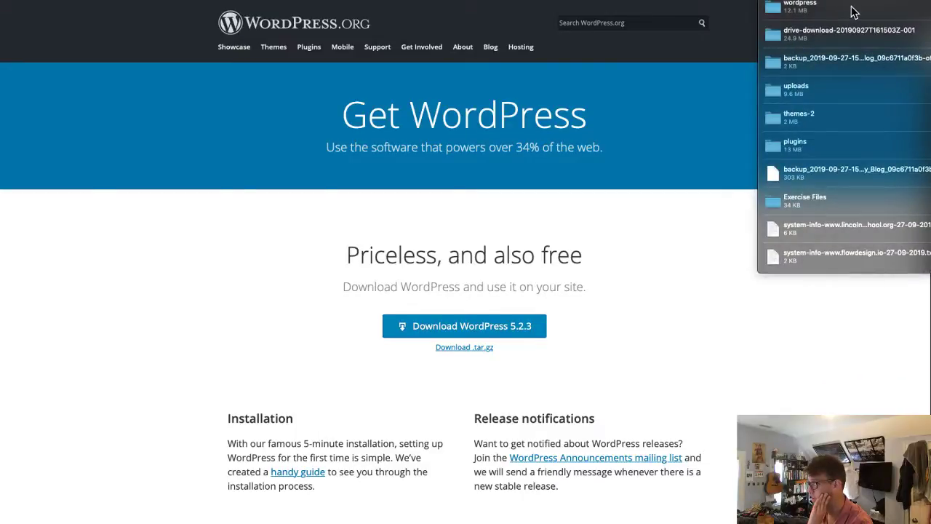
{"action": "left_click", "coordinate": [800, 7]}
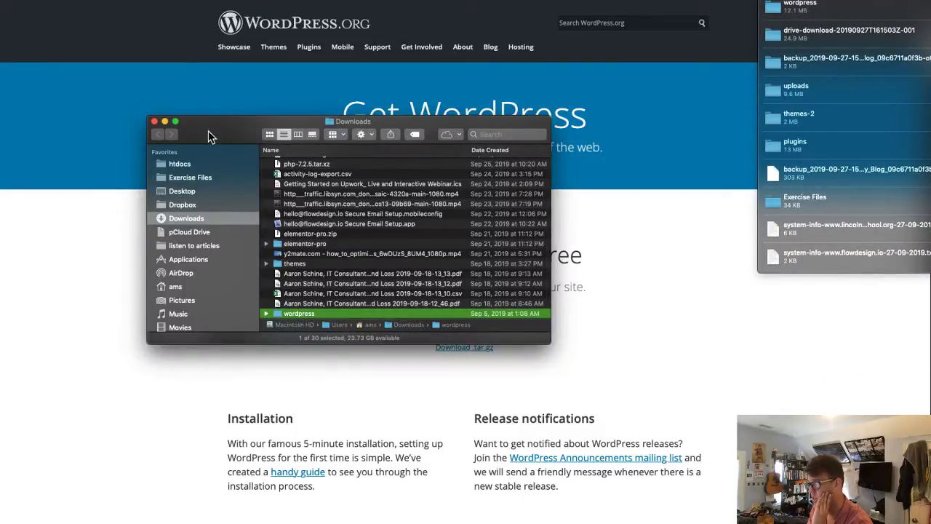
{"action": "key", "text": "super+w"}
{"action": "left_click", "coordinate": [710, 176]}
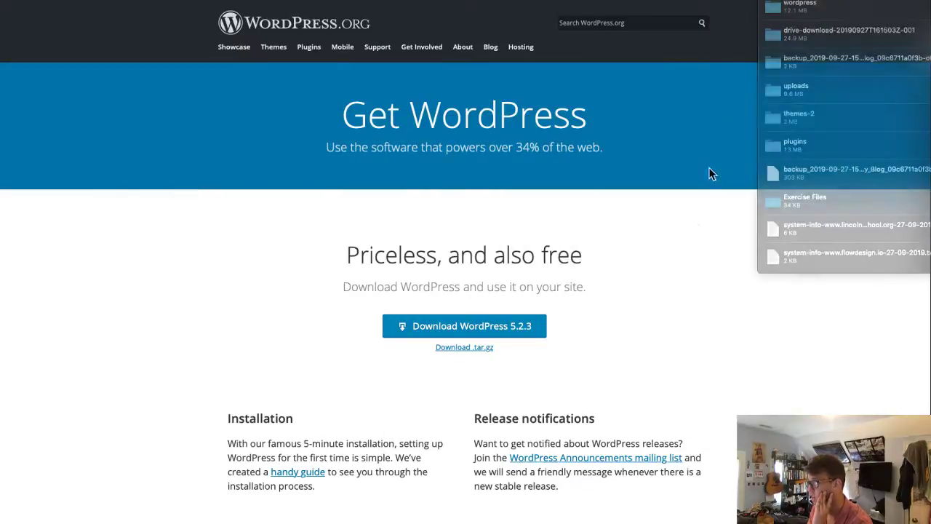
{"action": "left_click", "coordinate": [781, 1]}
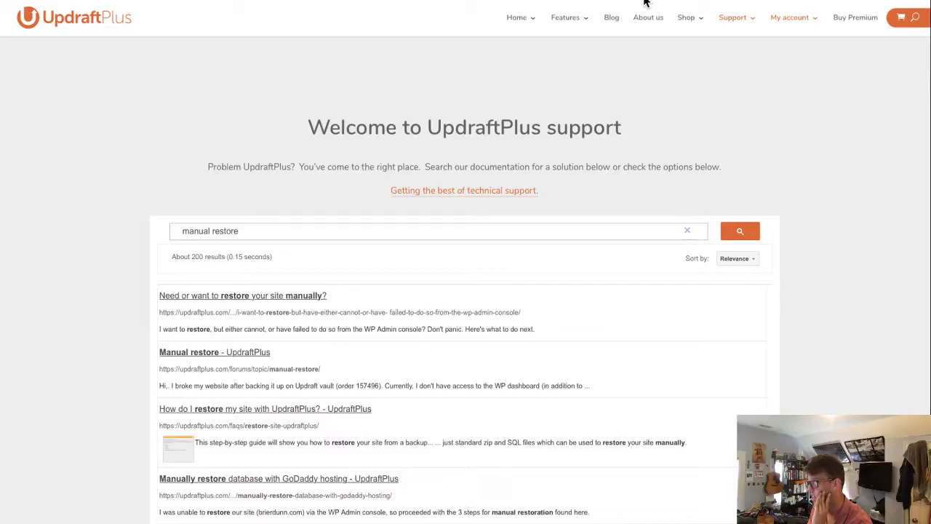
{"action": "left_click", "coordinate": [865, 2]}
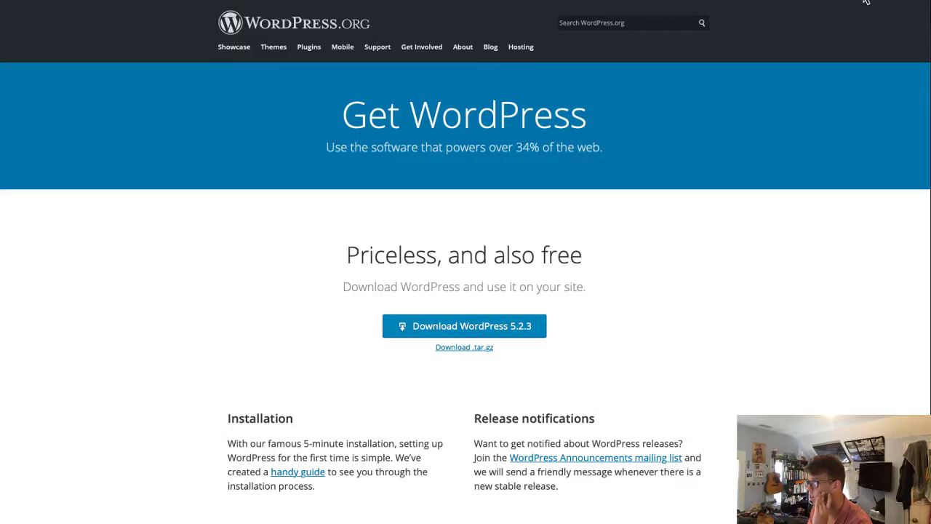
{"action": "left_click", "coordinate": [133, 4]}
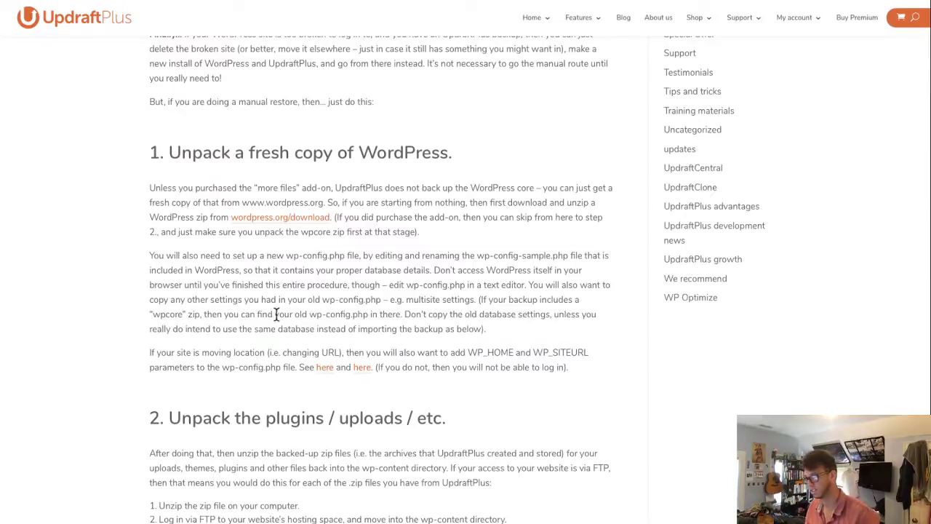
- Highlight the guide's paragraph about setting up wp-config.php
{"action": "triple_click", "coordinate": [259, 277]}
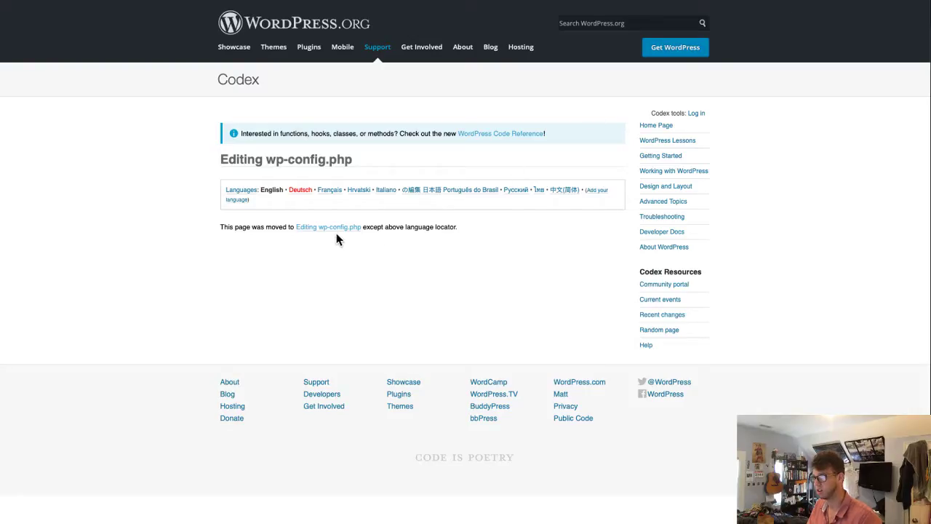
- Read the database settings in the 'Editing wp-config.php' support article, then show recent downloads
{"action": "left_click", "coordinate": [336, 230]}
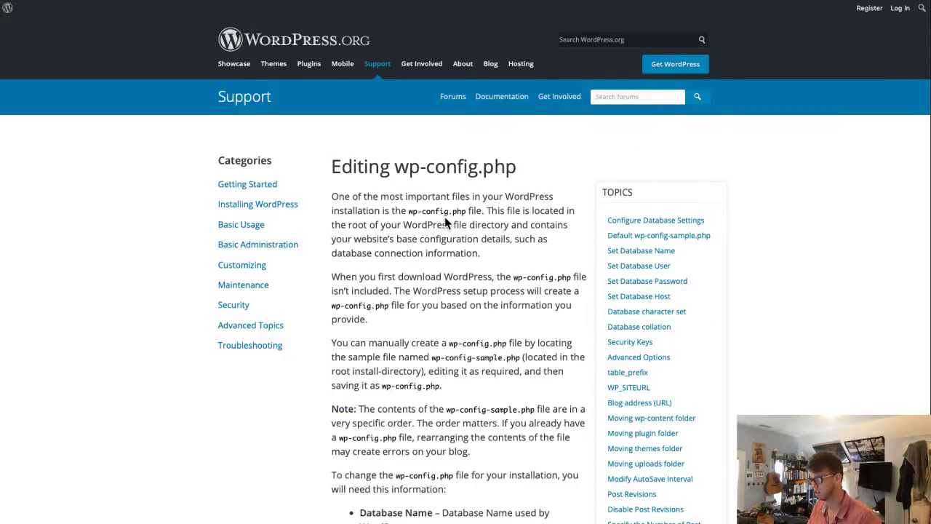
{"action": "scroll", "coordinate": [447, 222], "scroll_direction": "down", "scroll_amount": 6}
{"action": "left_click", "coordinate": [871, 2]}
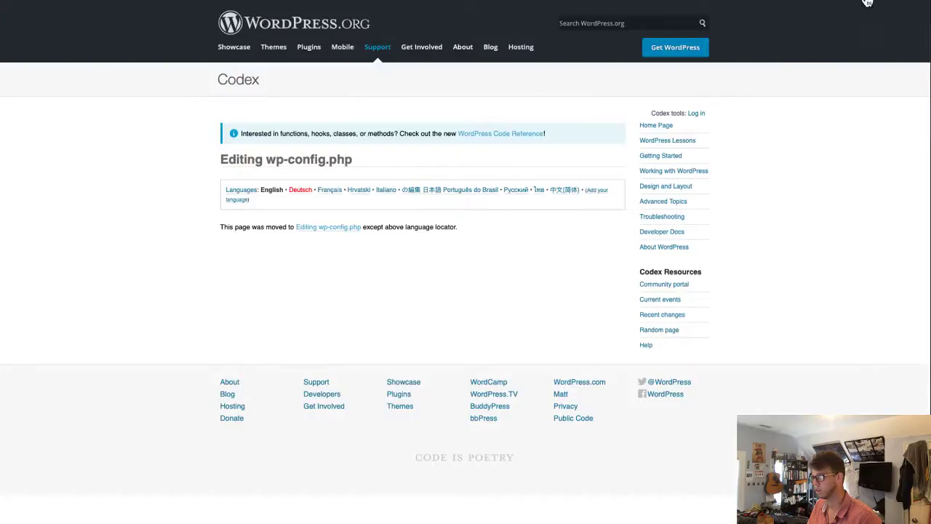
{"action": "left_click", "coordinate": [339, 230]}
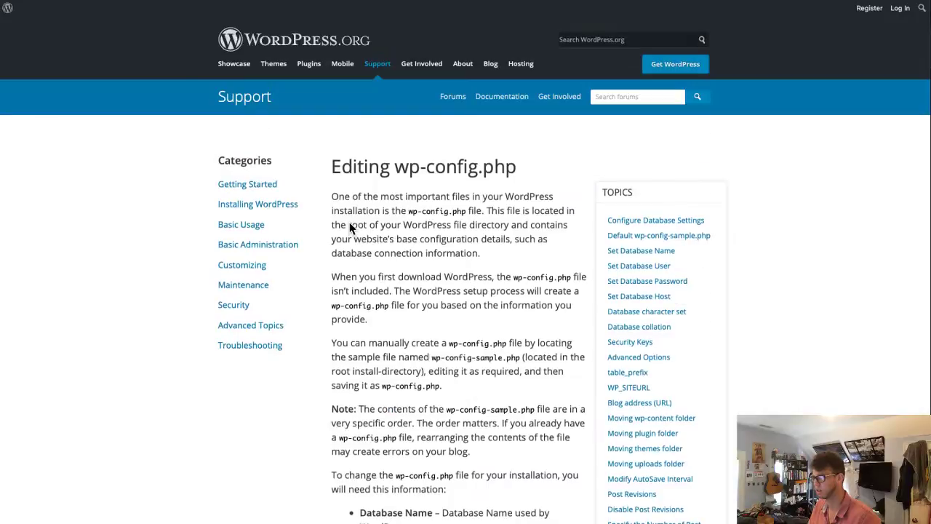
{"action": "scroll", "coordinate": [469, 229], "scroll_direction": "down", "scroll_amount": 5}
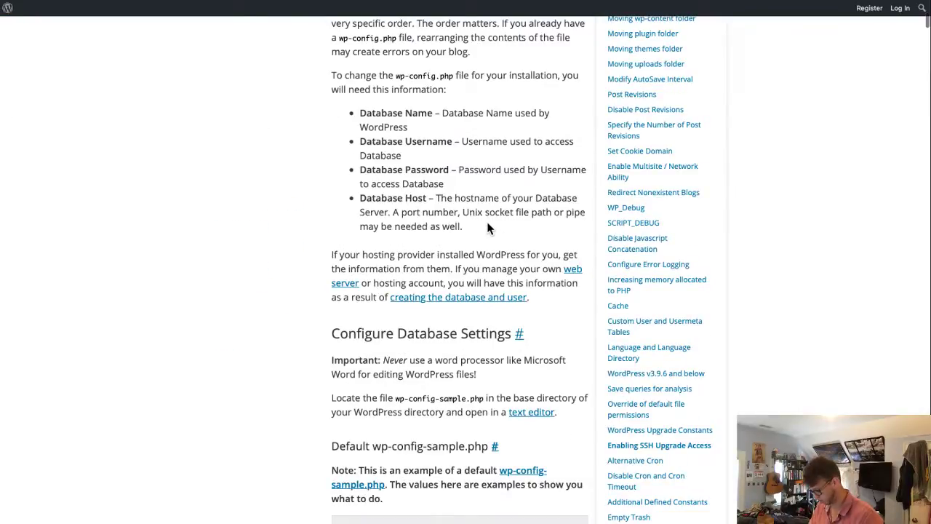
{"action": "scroll", "coordinate": [489, 230], "scroll_direction": "down", "scroll_amount": 1}
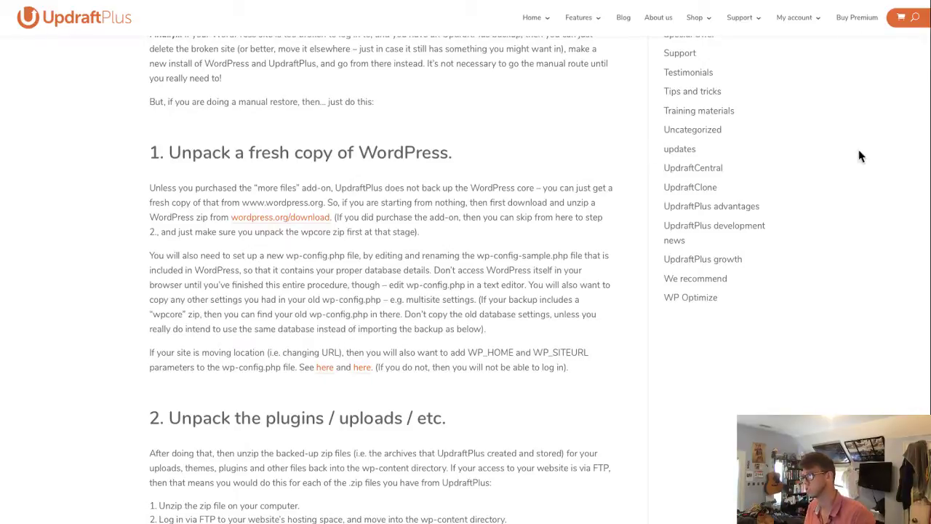
{"action": "left_click", "coordinate": [869, 1]}
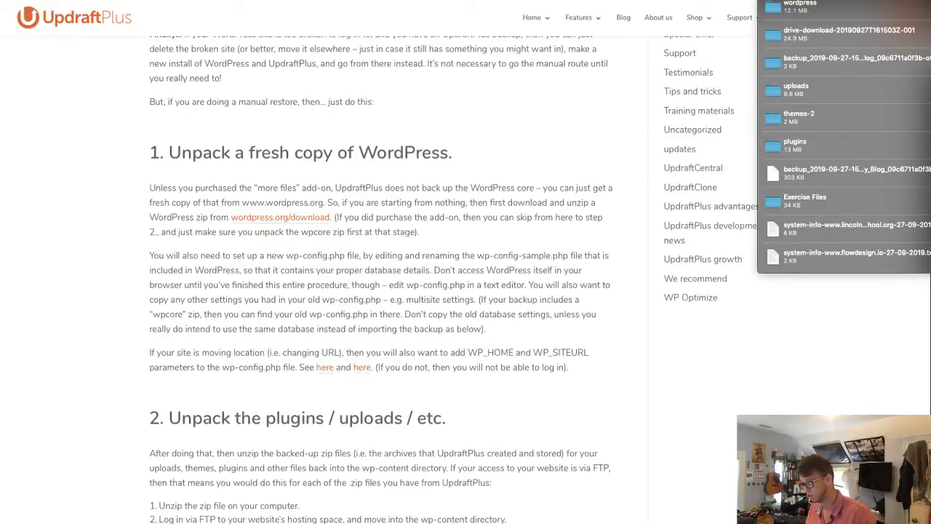
- Browse the downloaded wordpress folder in column view and preview wp-config-sample.php
{"action": "left_click_drag", "start_coordinate": [525, 520], "coordinate": [336, 121]}
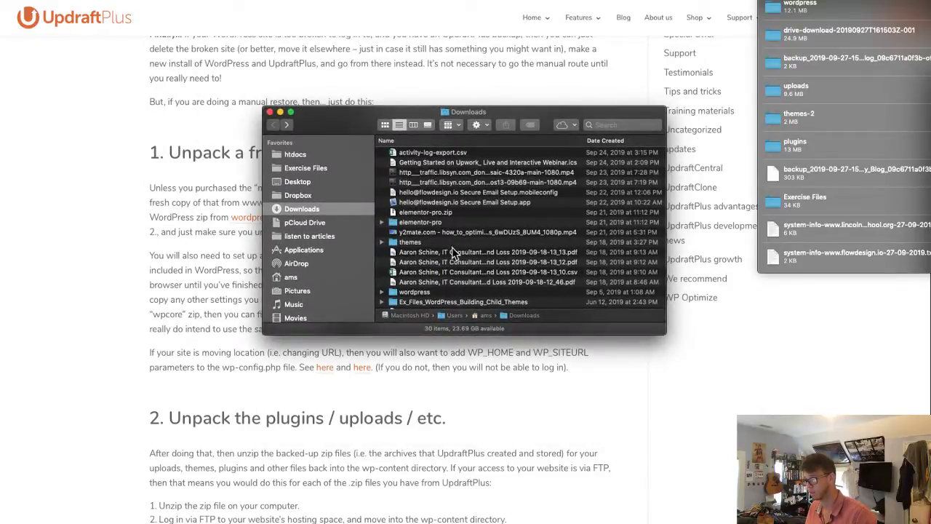
{"action": "left_click", "coordinate": [437, 291]}
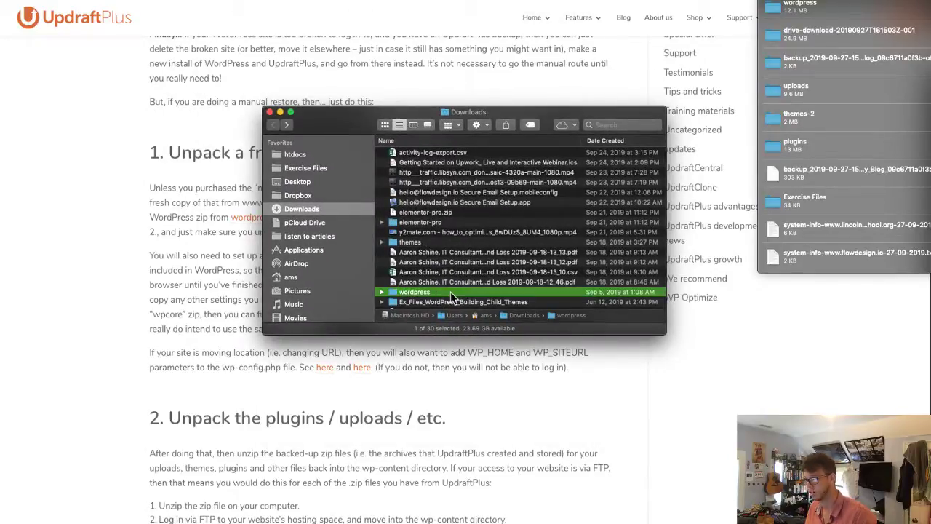
{"action": "left_click", "coordinate": [415, 124]}
{"action": "scroll", "coordinate": [538, 262], "scroll_direction": "down", "scroll_amount": 1}
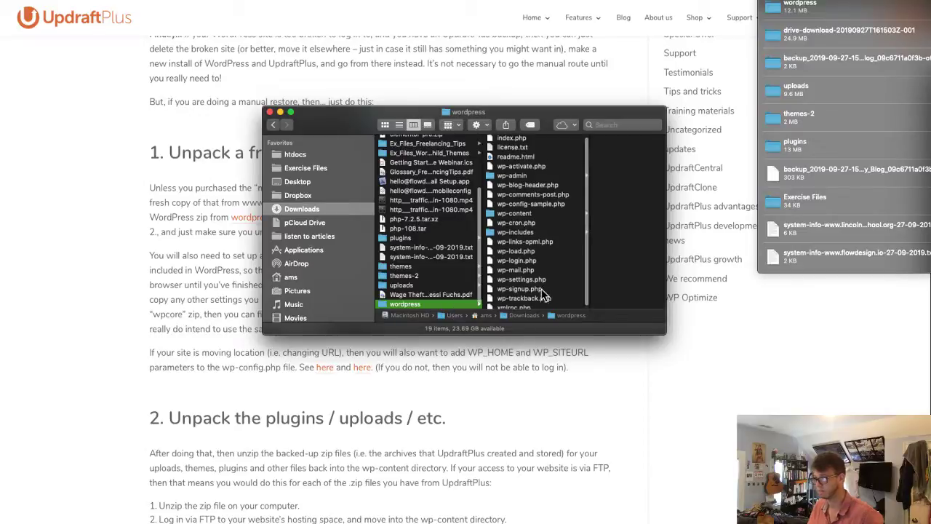
{"action": "left_click", "coordinate": [564, 285]}
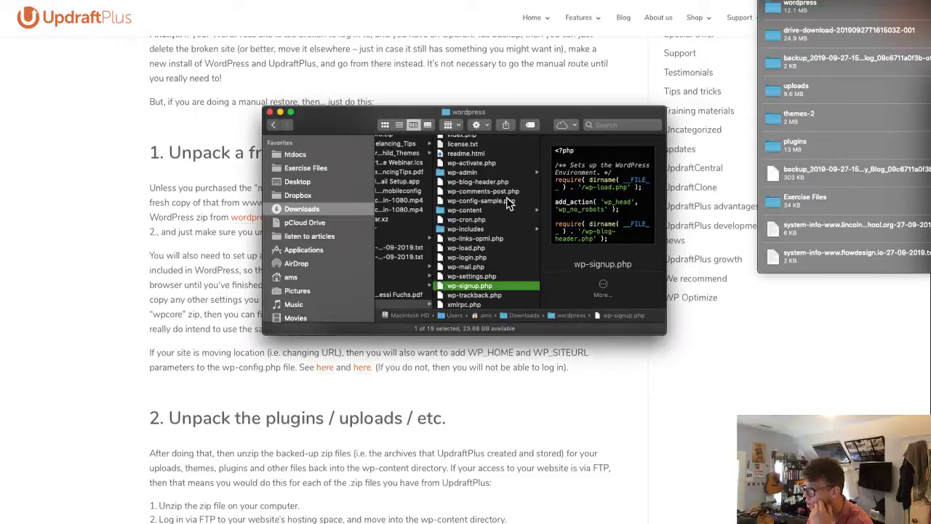
{"action": "left_click", "coordinate": [489, 202]}
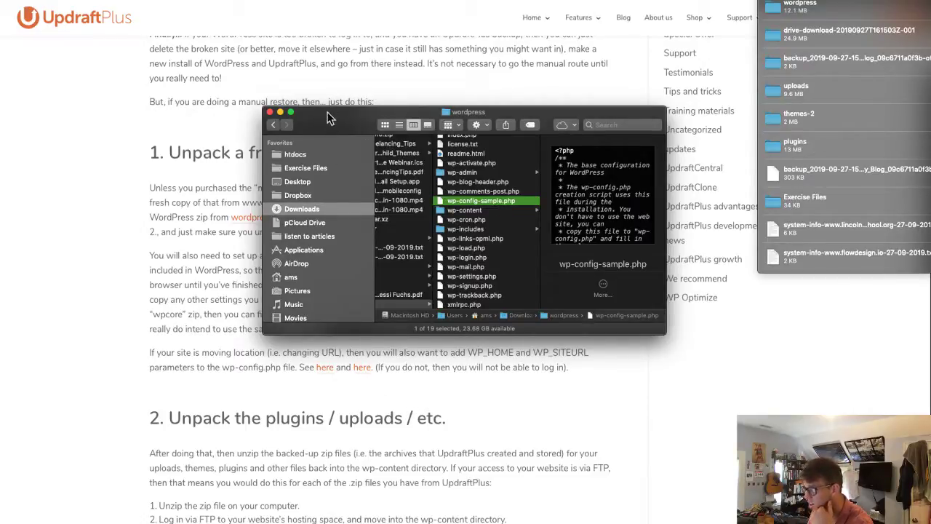
{"action": "left_click_drag", "start_coordinate": [327, 117], "coordinate": [609, 304]}
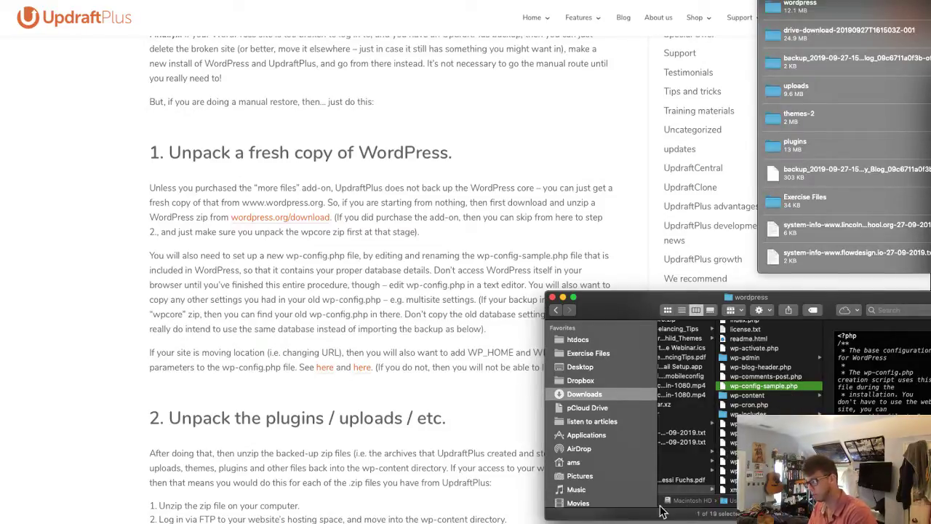
- Drag all 19 items of the fresh wordpress folder into the site folder, then return to the guide
{"action": "left_click", "coordinate": [691, 490]}
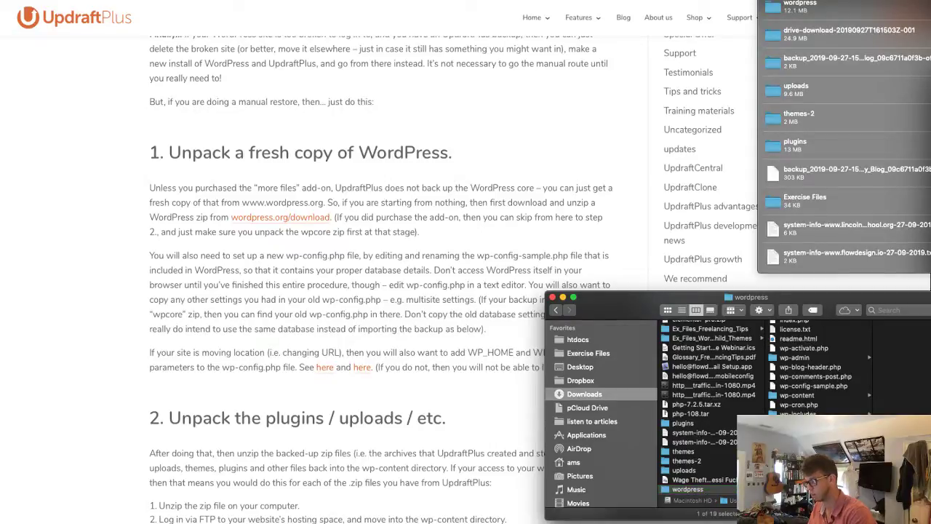
{"action": "key", "text": "Right"}
{"action": "key", "text": "super+a"}
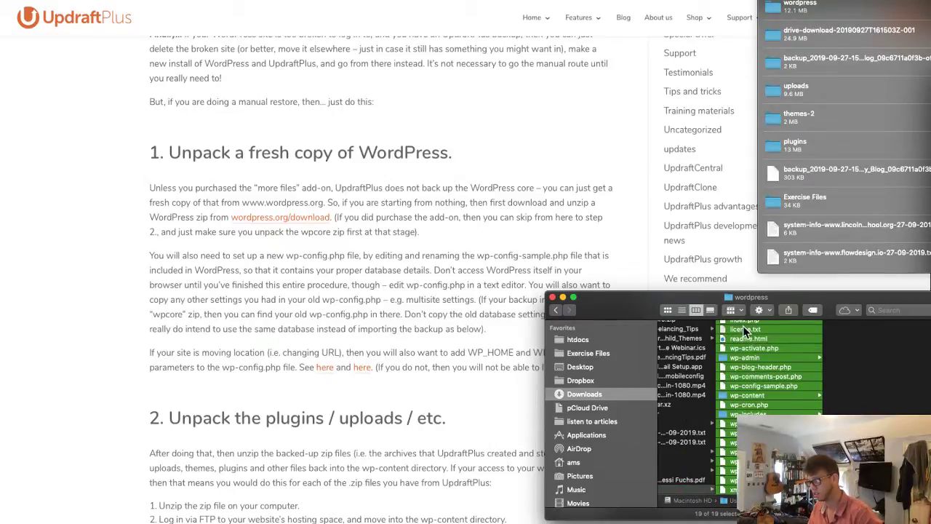
{"action": "left_click_drag", "start_coordinate": [746, 330], "coordinate": [0, 333]}
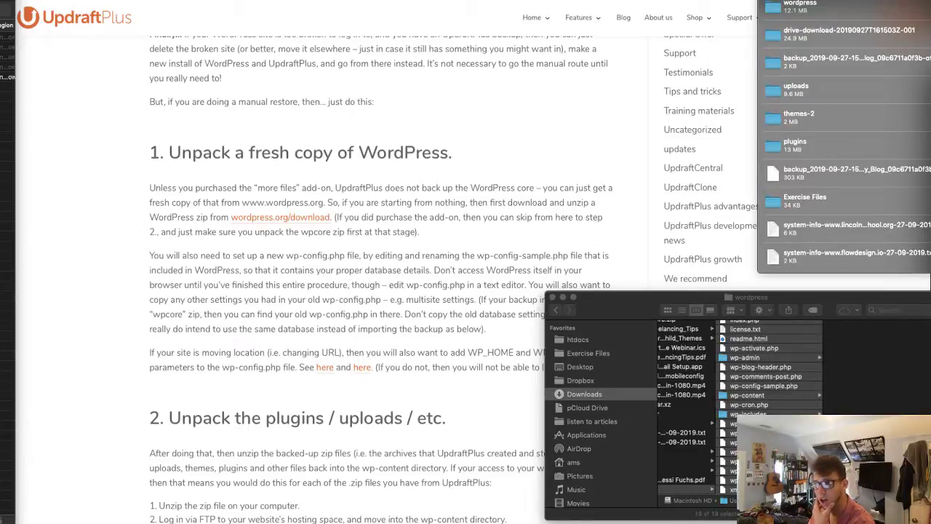
{"action": "left_click", "coordinate": [90, 335]}
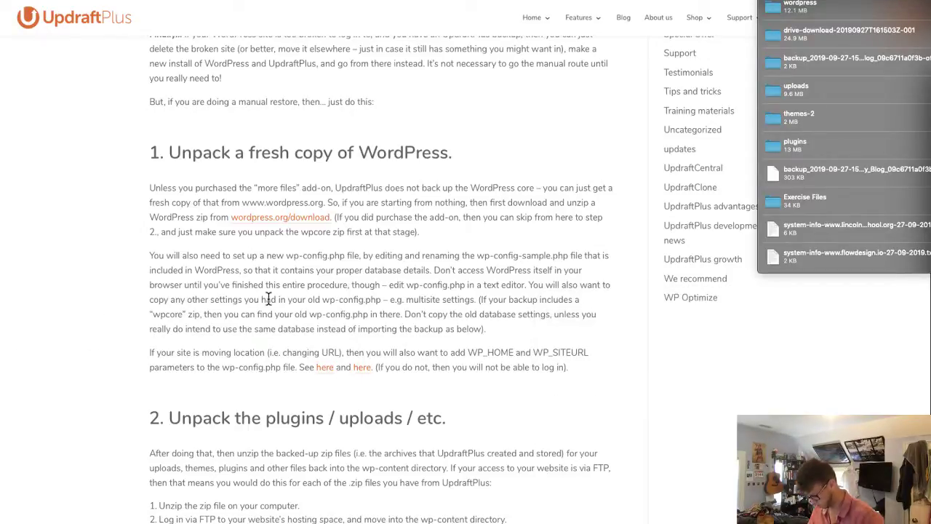
- Play the Lynda.com 'Restore your site' lesson and pause it at 03:40
{"action": "key", "text": "super+Tab"}
{"action": "left_click", "coordinate": [454, 335]}
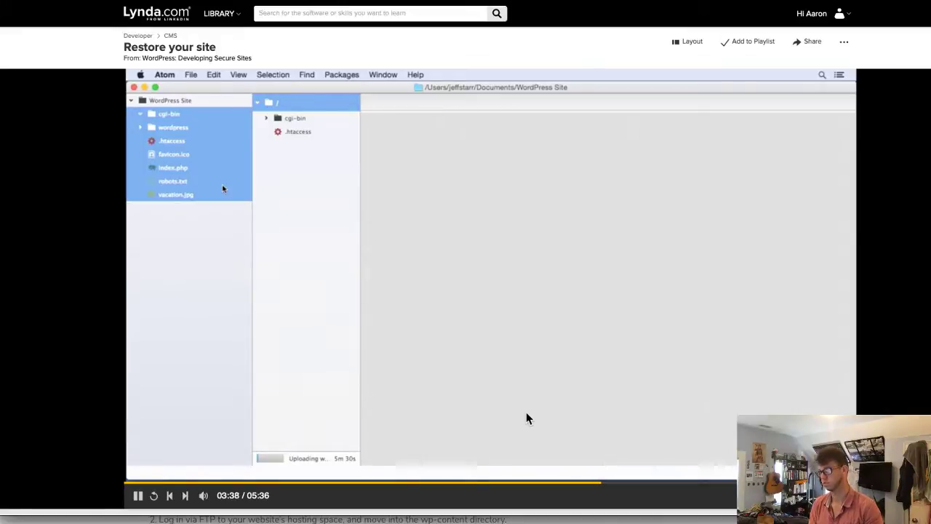
{"action": "left_click", "coordinate": [292, 274]}
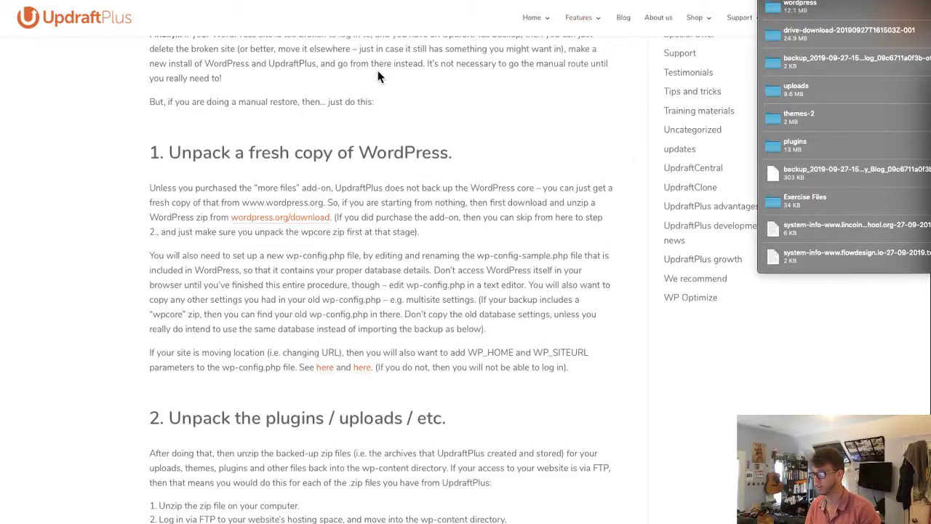
- Select all 13 wpub_ tables in aschinem_wp400 and drop them, confirming the DROP TABLE query
{"action": "mouse_move", "coordinate": [580, 18]}
{"action": "left_click", "coordinate": [578, 114]}
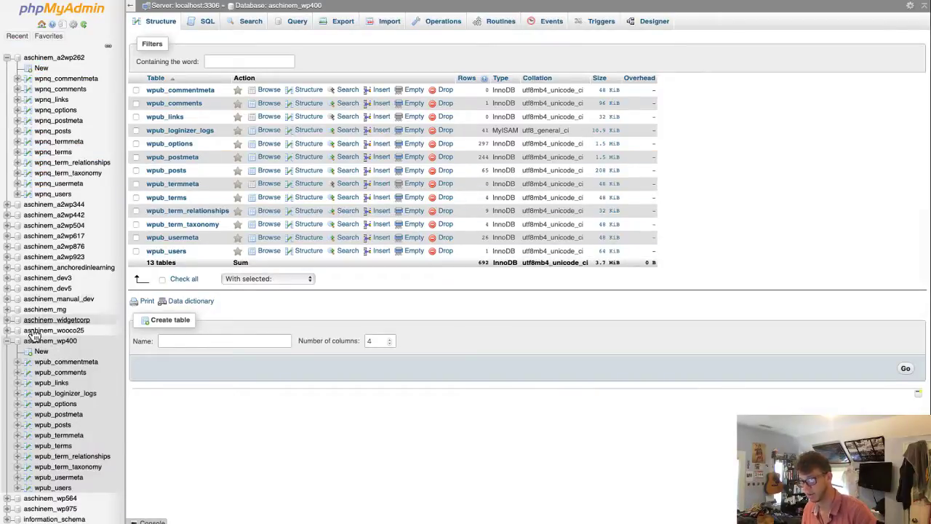
{"action": "left_click", "coordinate": [162, 280]}
{"action": "left_click", "coordinate": [262, 284]}
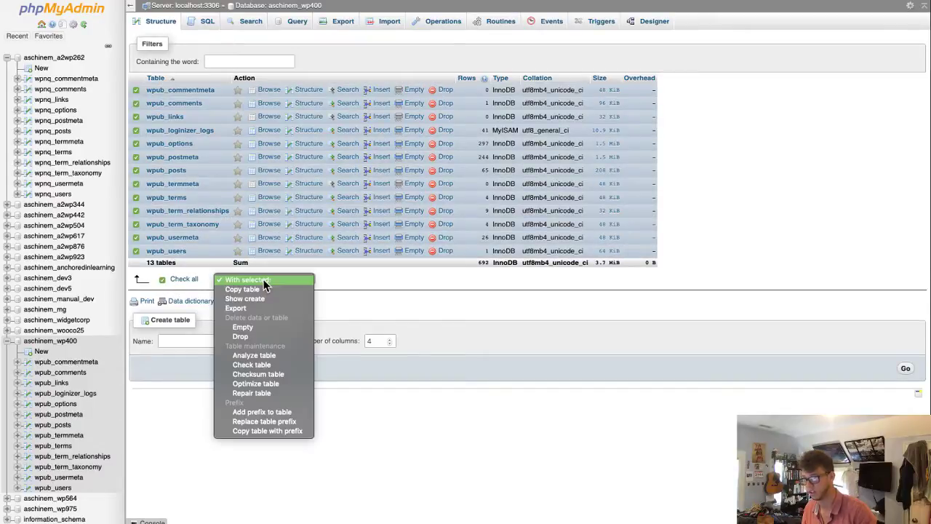
{"action": "left_click", "coordinate": [262, 335]}
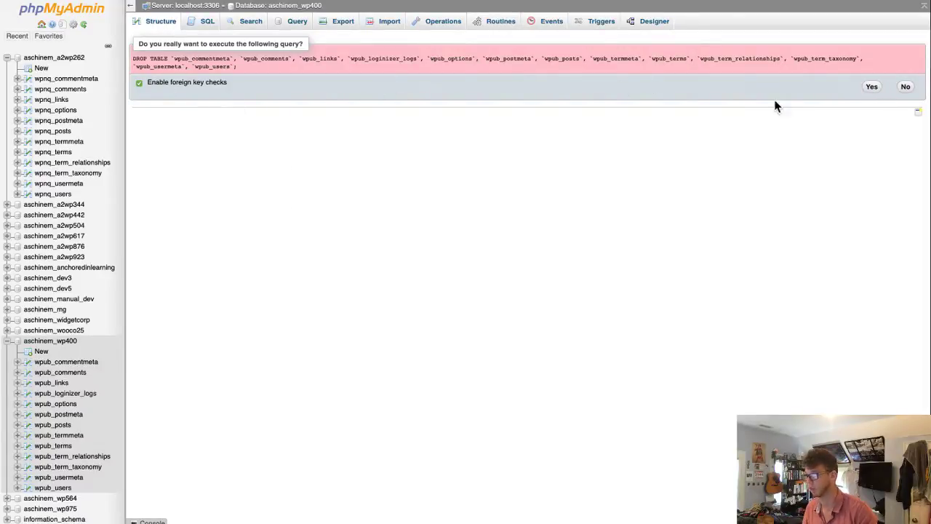
{"action": "left_click", "coordinate": [871, 88]}
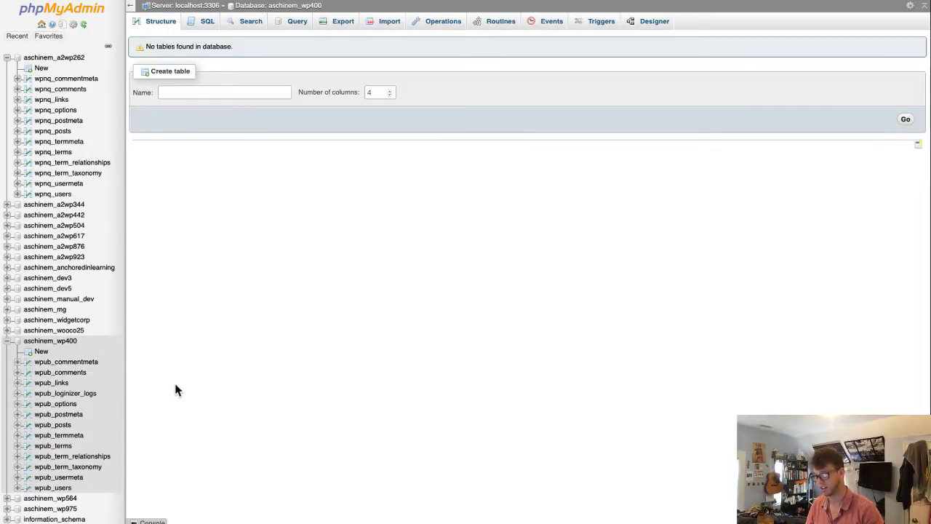
{"action": "left_click", "coordinate": [68, 342]}
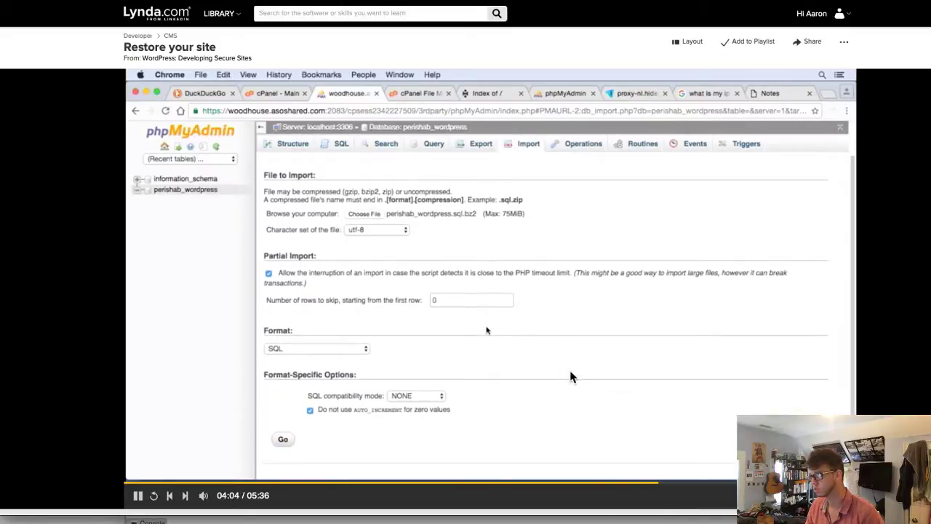
{"action": "left_click", "coordinate": [609, 360]}
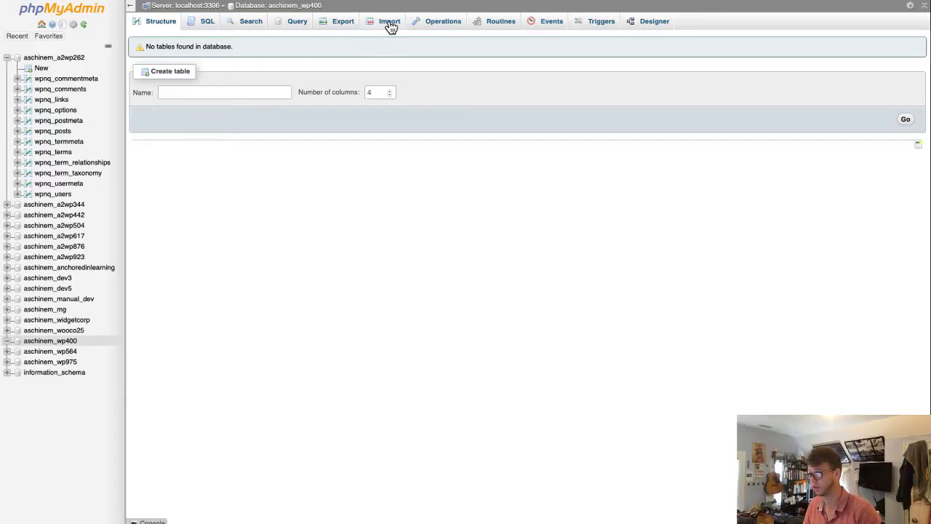
- Import the db.gz backup from the drive-download folder into aschinem_wp400; it fails with error #1064
{"action": "left_click", "coordinate": [389, 24]}
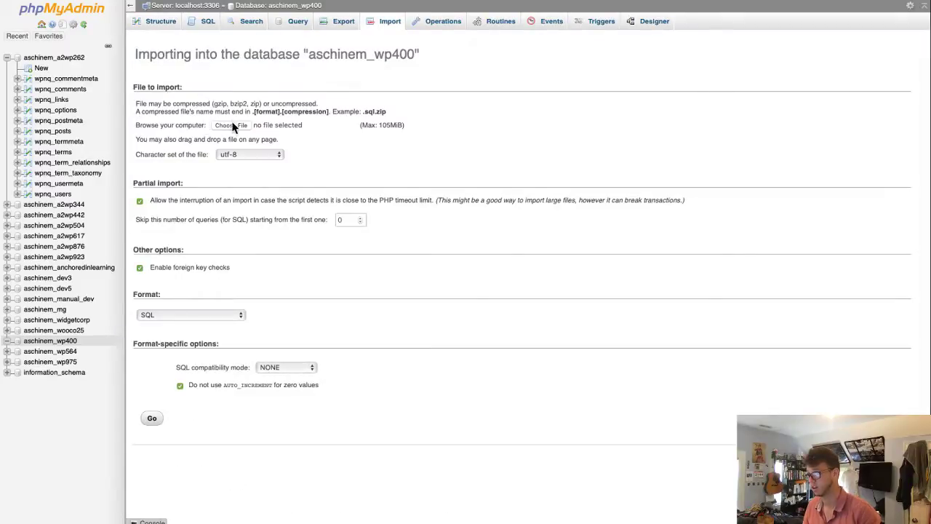
{"action": "left_click", "coordinate": [232, 125]}
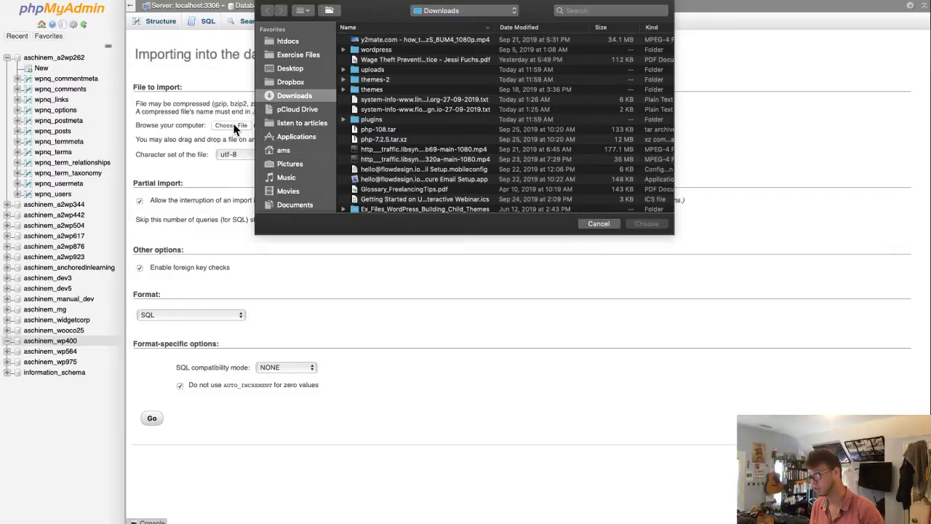
{"action": "left_click", "coordinate": [542, 28]}
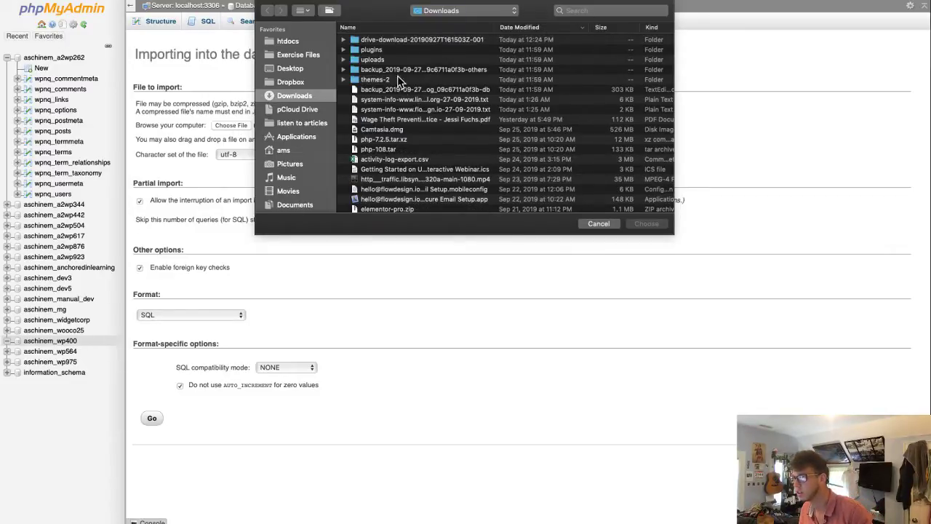
{"action": "double_click", "coordinate": [414, 39]}
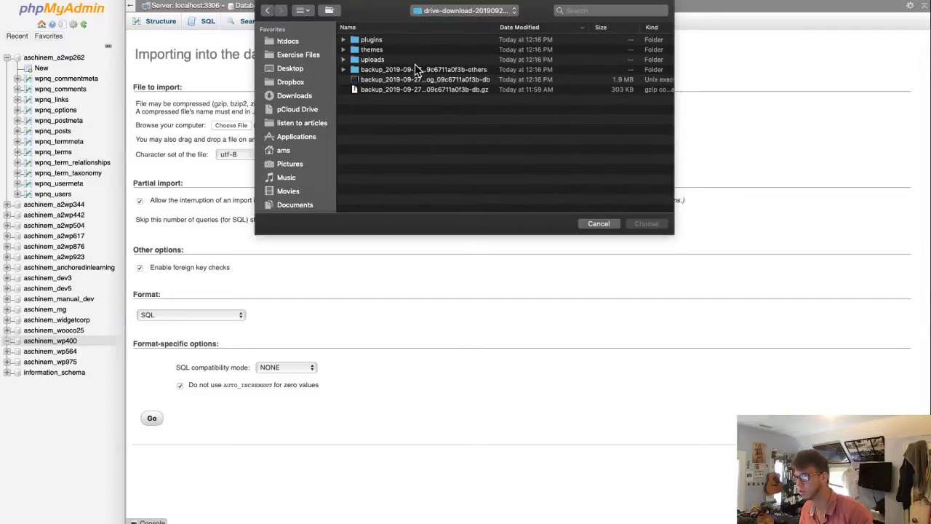
{"action": "left_click", "coordinate": [413, 89]}
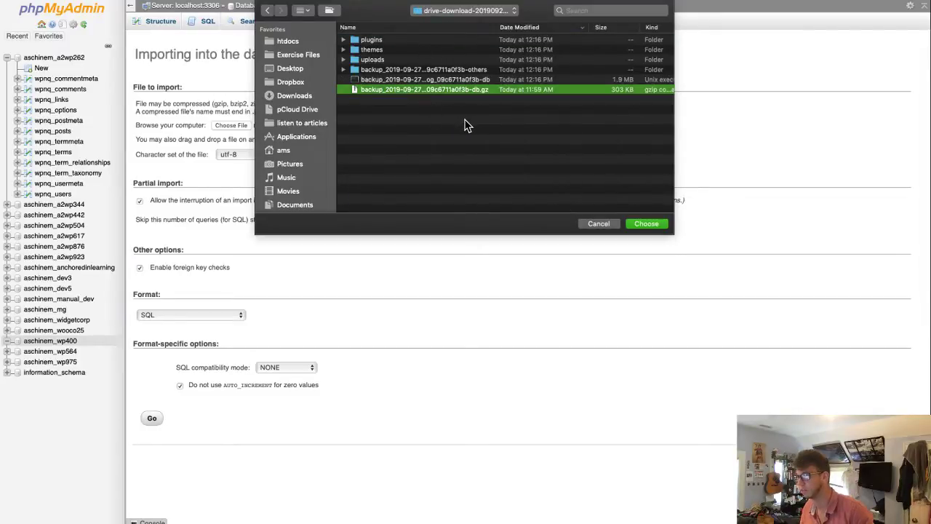
{"action": "left_click", "coordinate": [643, 224]}
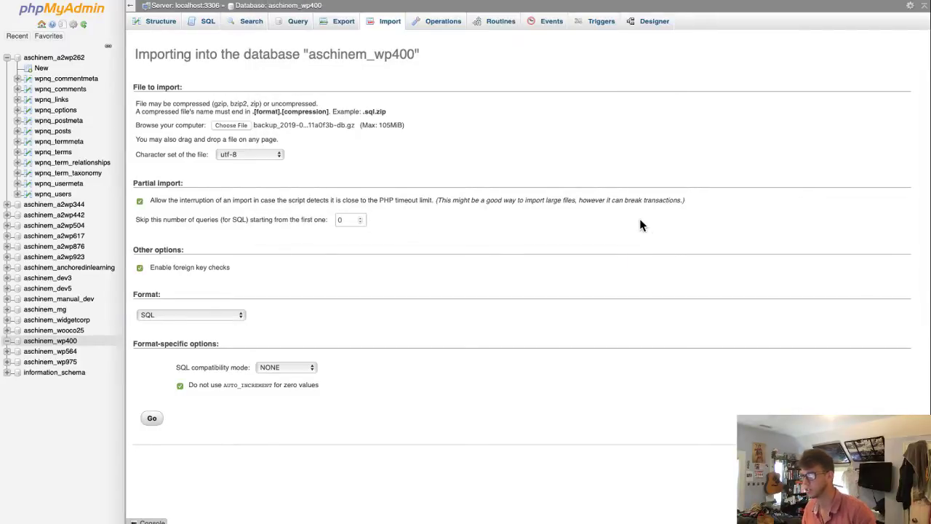
{"action": "left_click", "coordinate": [153, 418]}
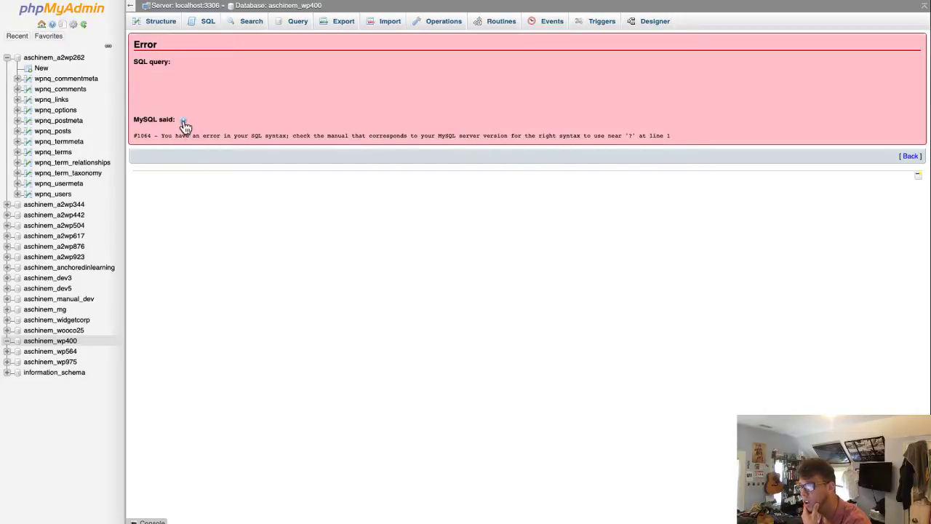
- Pick the uncompressed -db backup file for import instead of the gzipped one, then check the available formats
{"action": "left_click", "coordinate": [391, 22]}
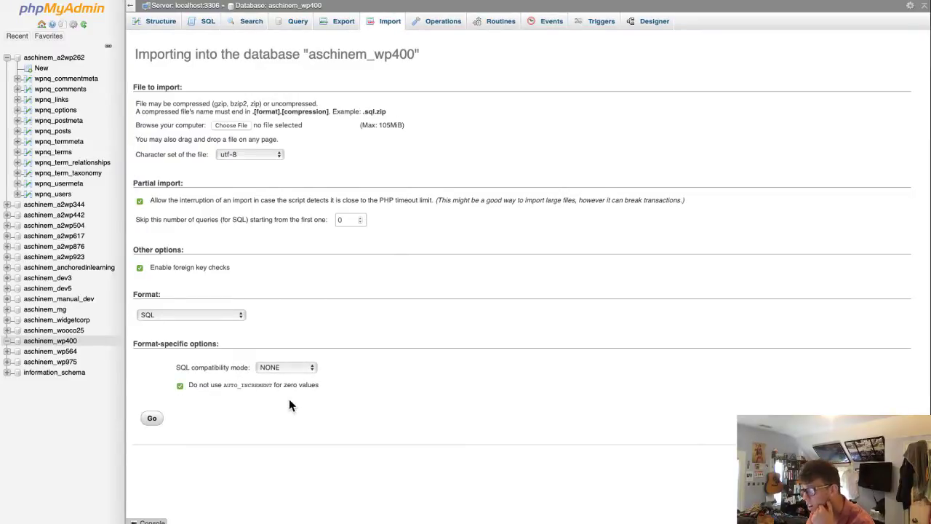
{"action": "left_click", "coordinate": [241, 126]}
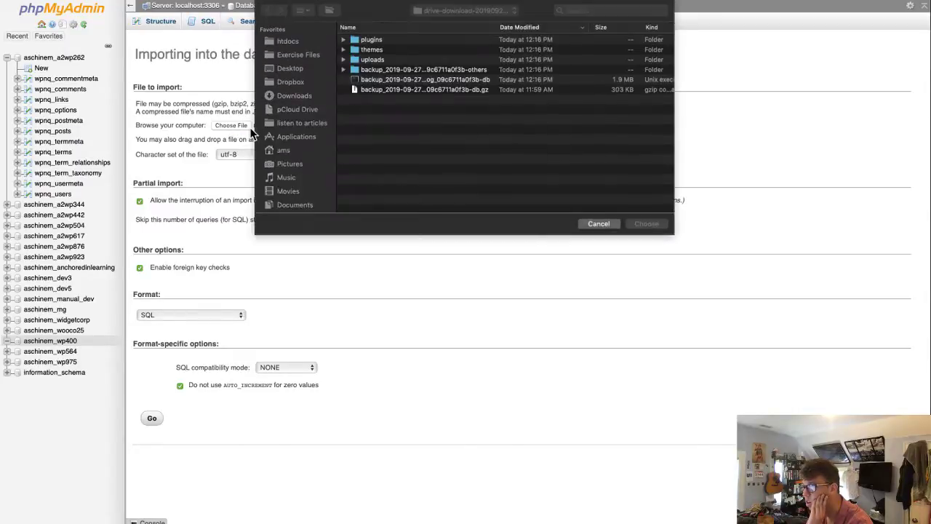
{"action": "left_click", "coordinate": [440, 93]}
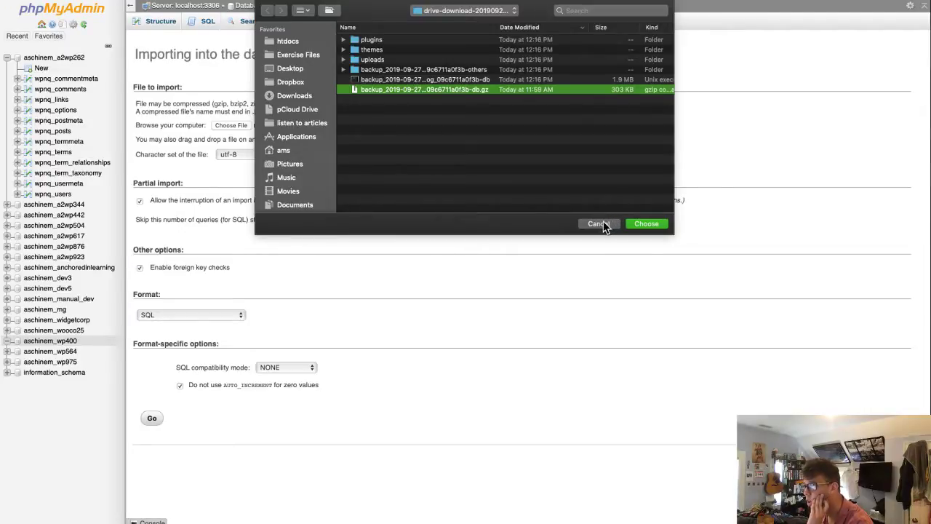
{"action": "left_click", "coordinate": [598, 225]}
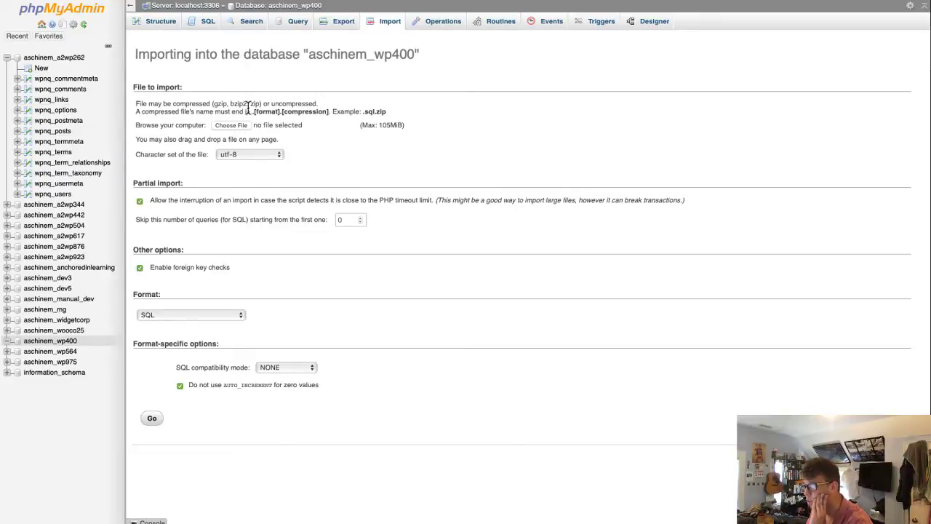
{"action": "left_click", "coordinate": [235, 124]}
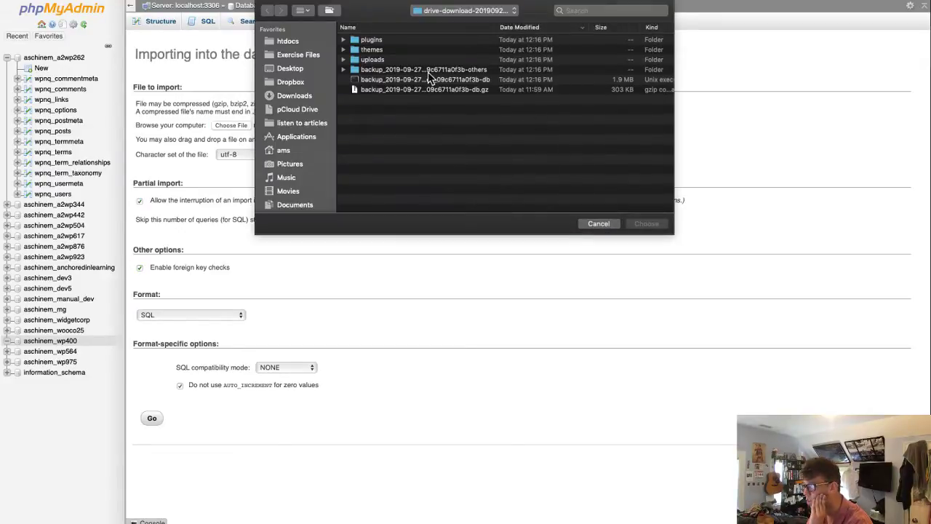
{"action": "left_click", "coordinate": [458, 80]}
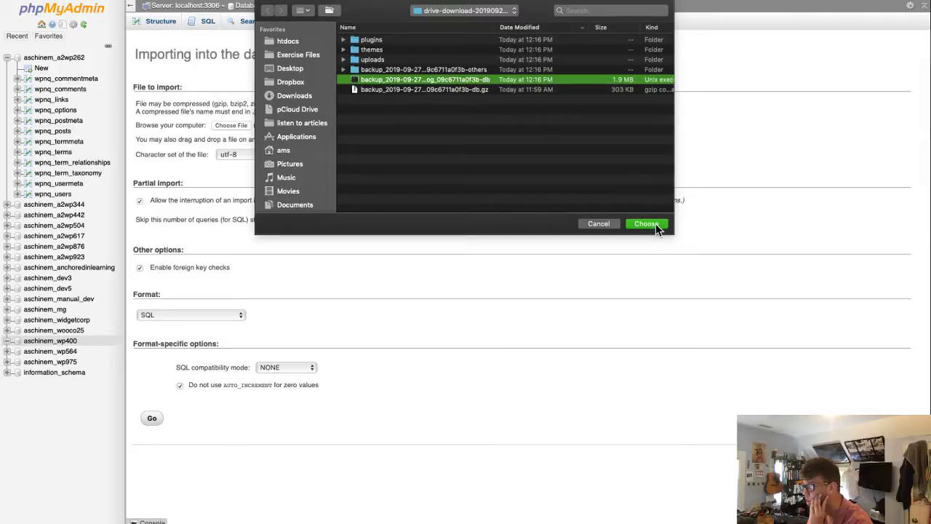
{"action": "left_click", "coordinate": [654, 226]}
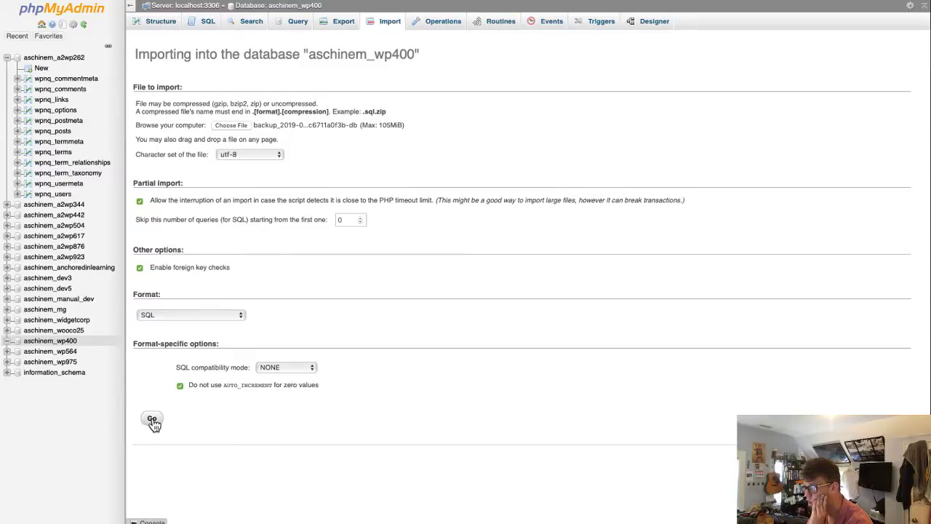
{"action": "left_click", "coordinate": [202, 315]}
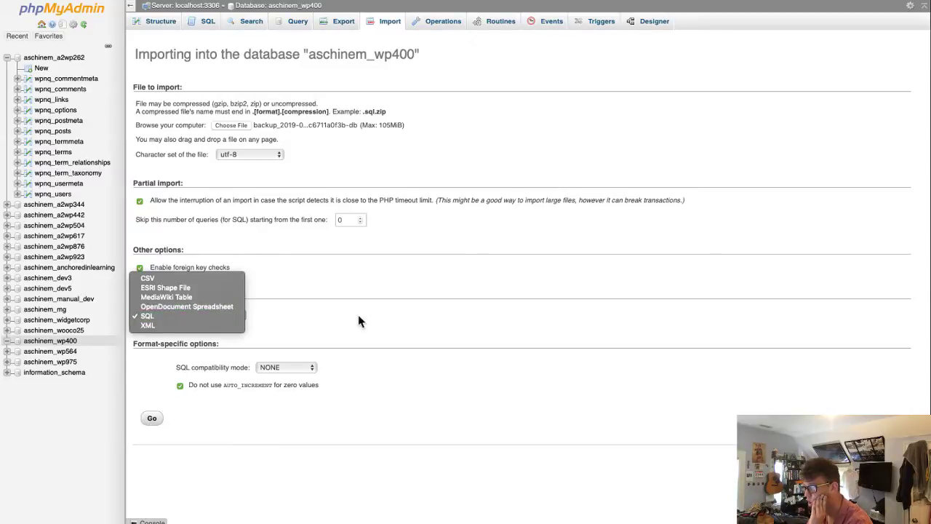
- Import the uncompressed backup as SQL and review the 46 executed queries recreating the wpub_ tables
{"action": "left_click", "coordinate": [391, 322]}
{"action": "left_click", "coordinate": [153, 419]}
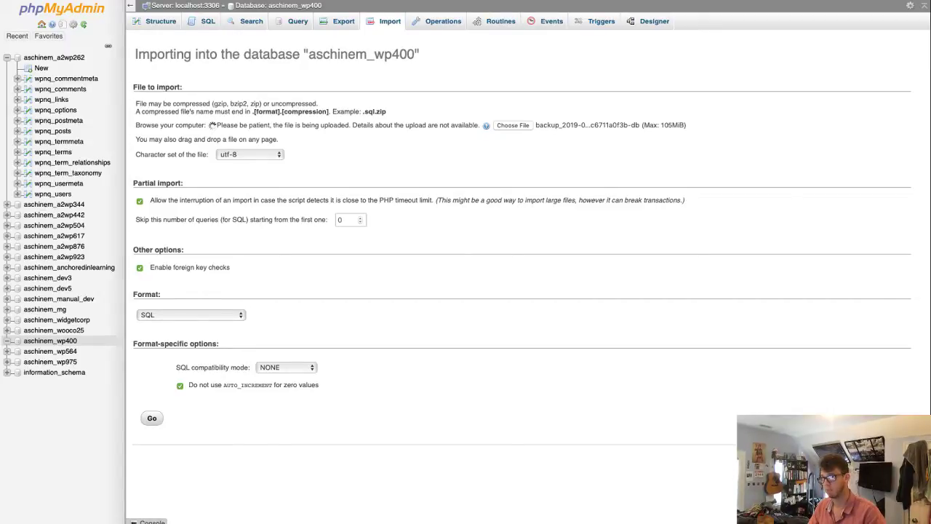
{"action": "key", "text": "ctrl+Left"}
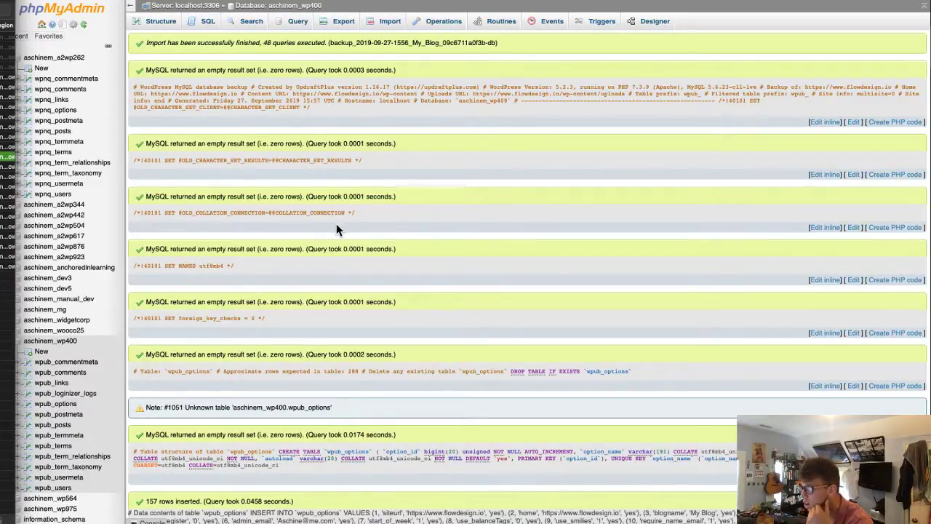
{"action": "scroll", "coordinate": [309, 223], "scroll_direction": "down", "scroll_amount": 3}
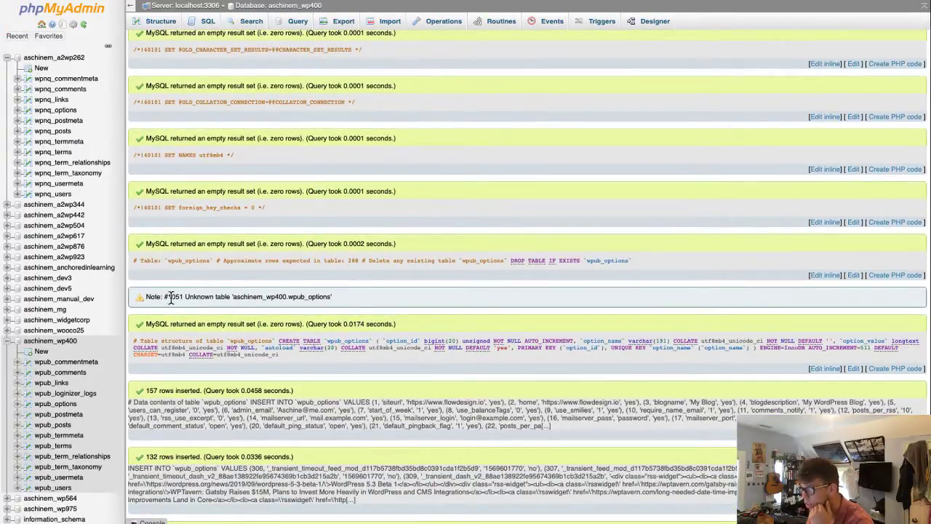
{"action": "scroll", "coordinate": [363, 306], "scroll_direction": "down", "scroll_amount": 8}
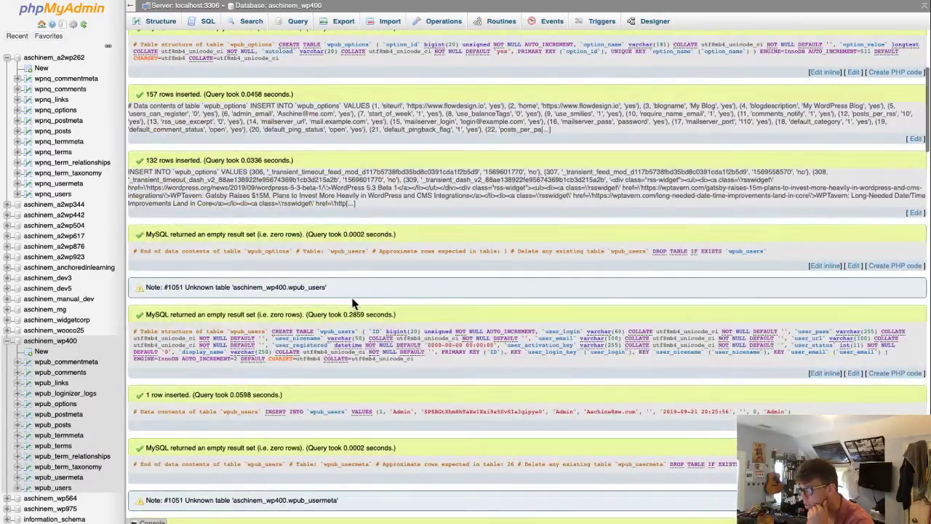
{"action": "scroll", "coordinate": [364, 309], "scroll_direction": "down", "scroll_amount": 20}
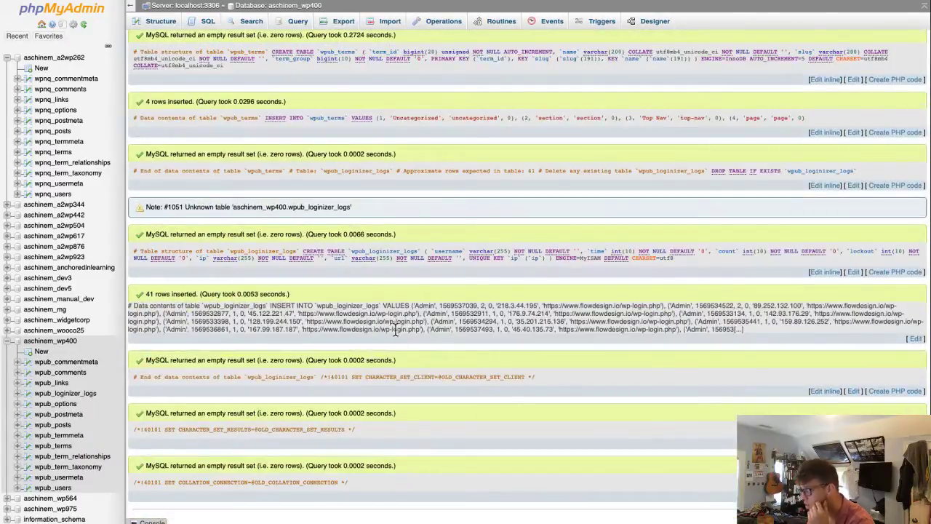
- View aschinem_wp400's restored tables, then resume the Lynda lesson and pause it at 04:38
{"action": "left_click", "coordinate": [63, 344]}
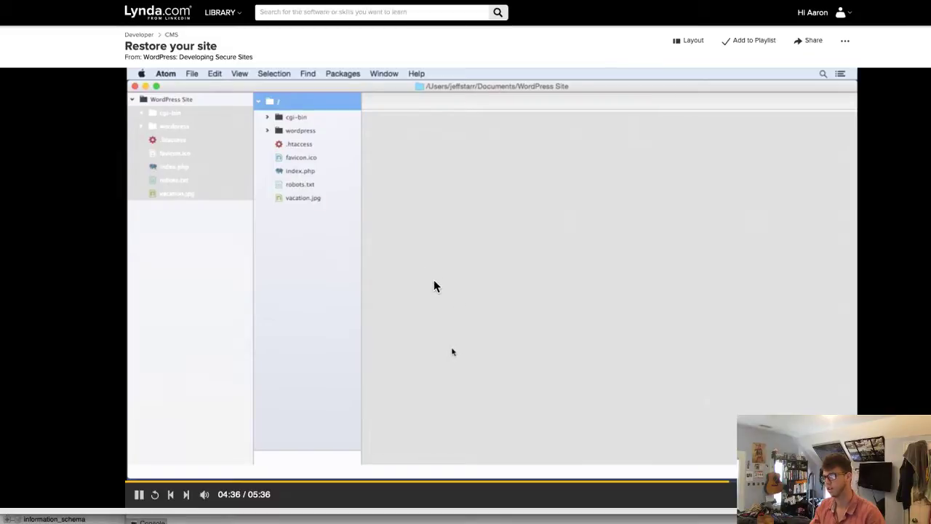
{"action": "key", "text": "space"}
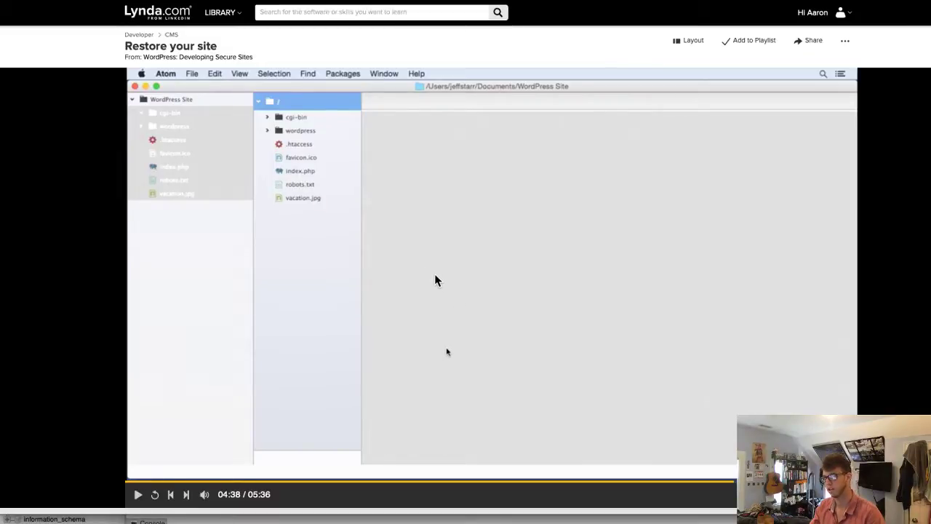
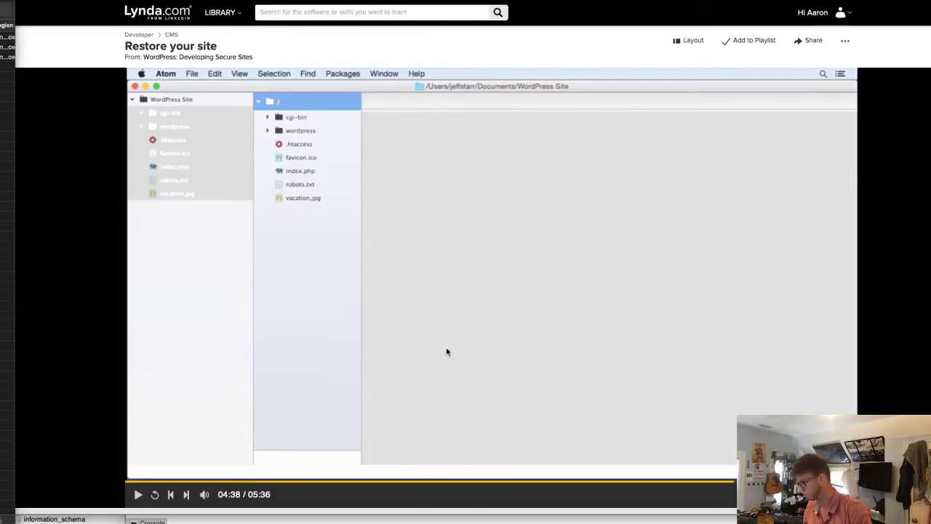
- Resume the Restore your site lesson from 04:38 and pause it at 05:15
{"action": "left_click", "coordinate": [608, 366]}
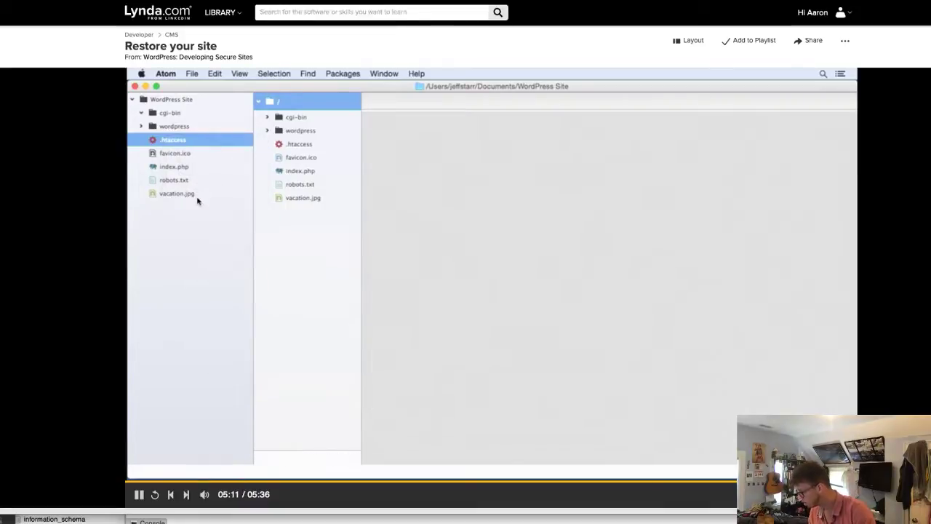
{"action": "left_click", "coordinate": [582, 258]}
- Search Google in a new tab for 'microsoft office lens app' and open the App Store result
{"action": "key", "text": "super+t"}
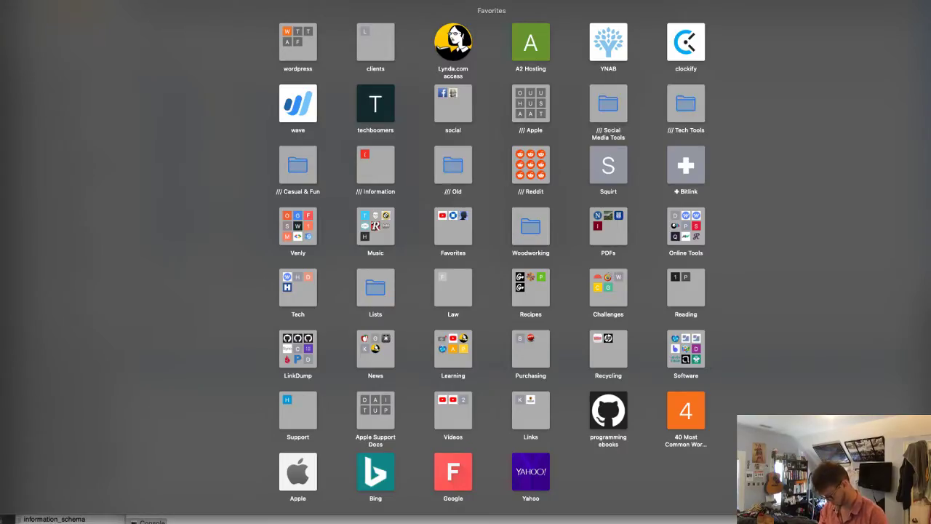
{"action": "type", "text": "microsoft office"}
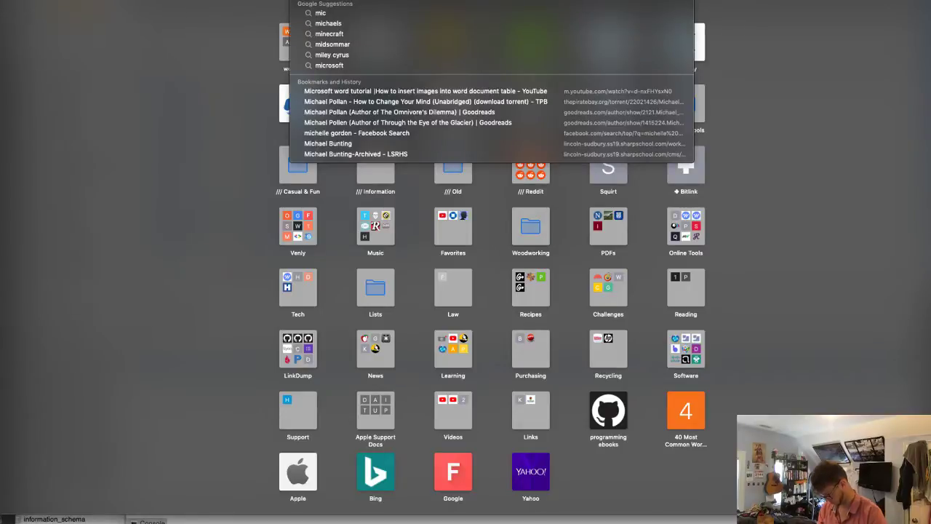
{"action": "type", "text": " lens app"}
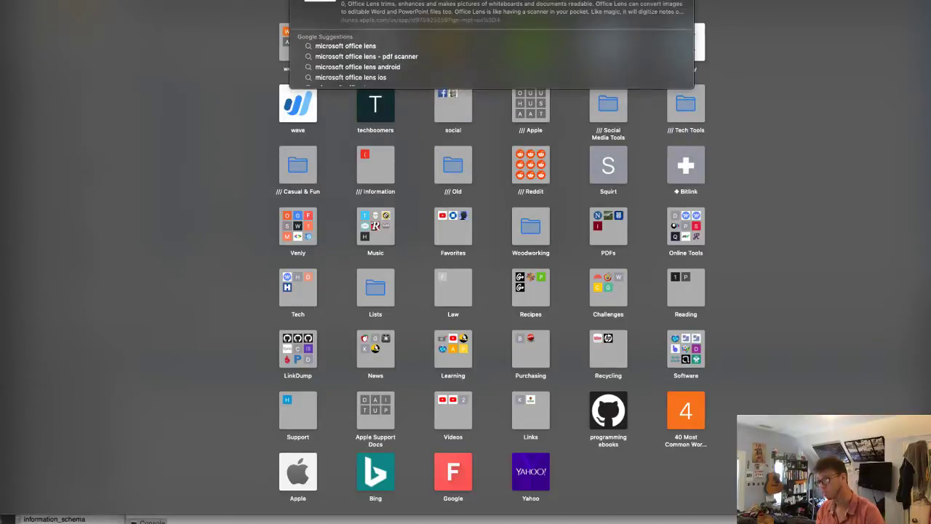
{"action": "key", "text": "Return"}
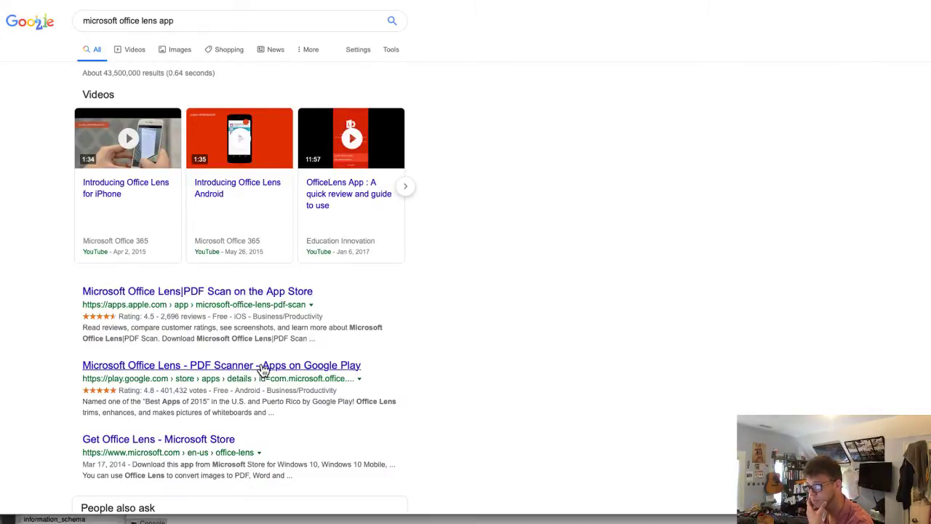
{"action": "left_click", "coordinate": [233, 291]}
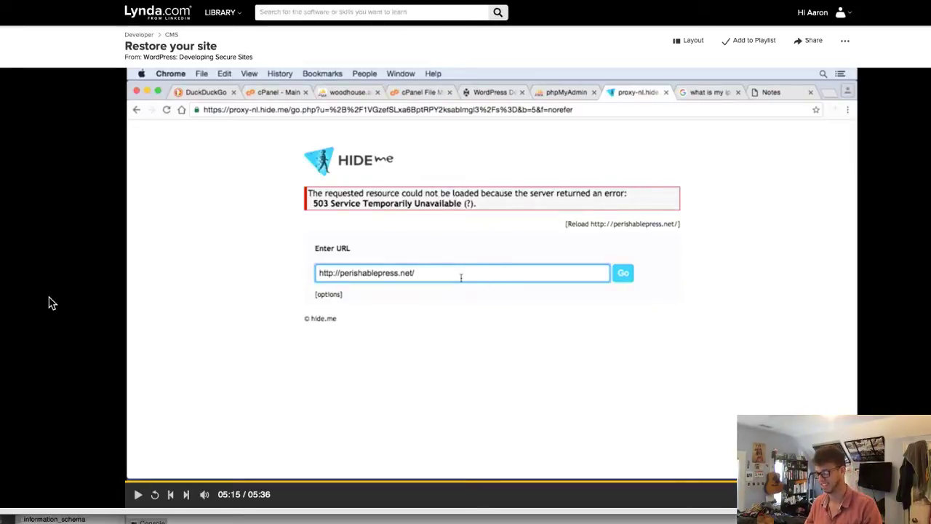
- Skip the lesson back, rewatch to 05:10 and pause, then return to the Office Lens page
{"action": "key", "text": "Left"}
{"action": "key", "text": "Left"}
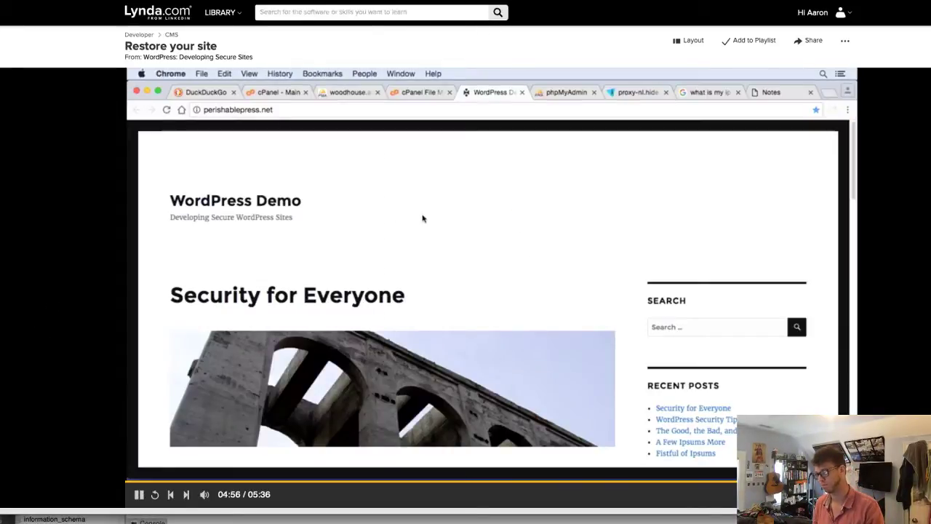
{"action": "key", "text": "Left"}
{"action": "key", "text": "Left"}
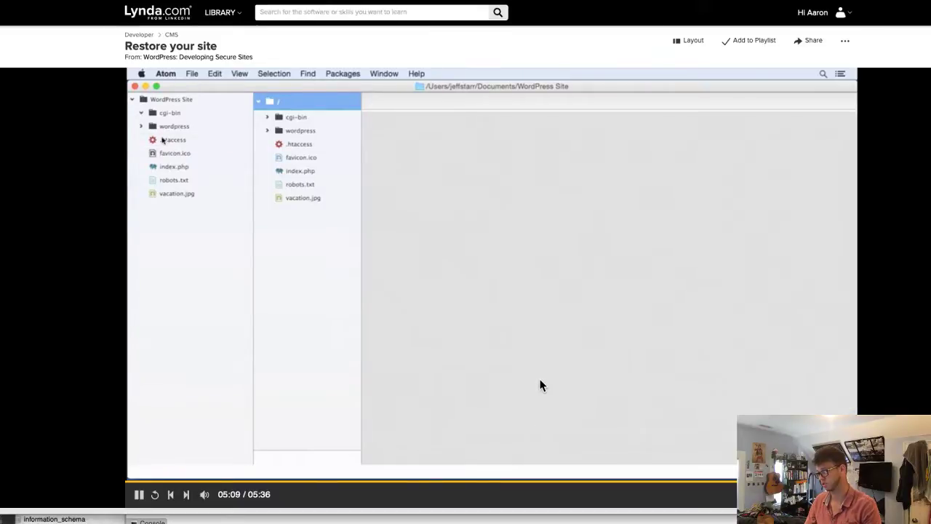
{"action": "left_click", "coordinate": [553, 368]}
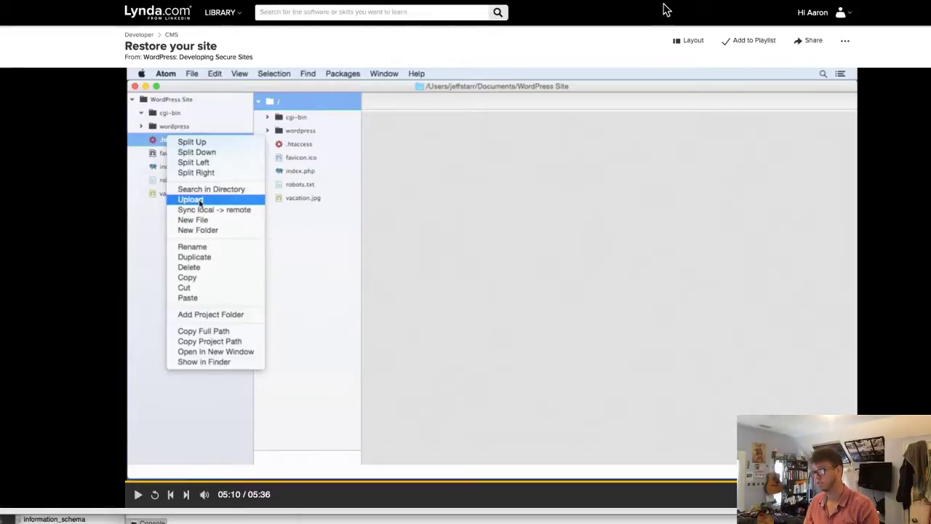
{"action": "key", "text": "ctrl+Tab"}
- Search 'barking crab boston' to show the restaurant's listing with address, hours and reviews
{"action": "key", "text": "super+l"}
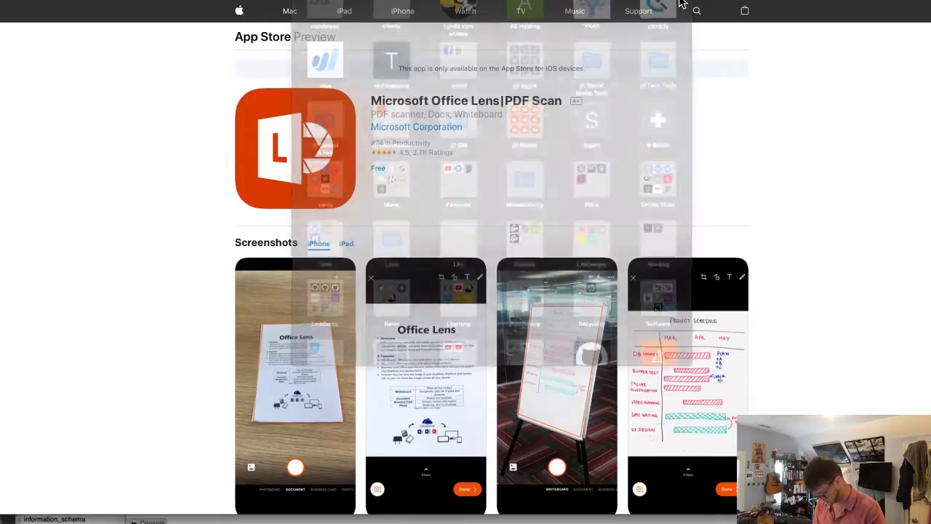
{"action": "type", "text": "barking crab boston"}
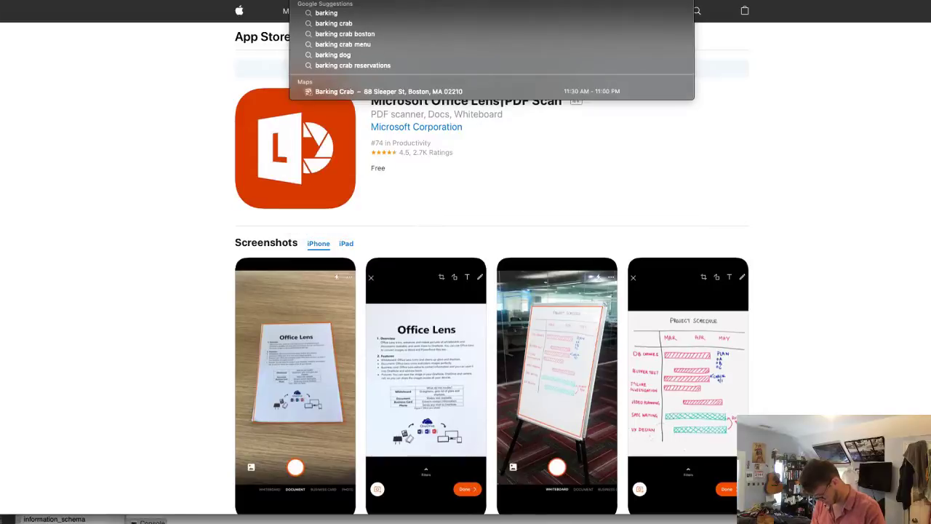
{"action": "key", "text": "Return"}
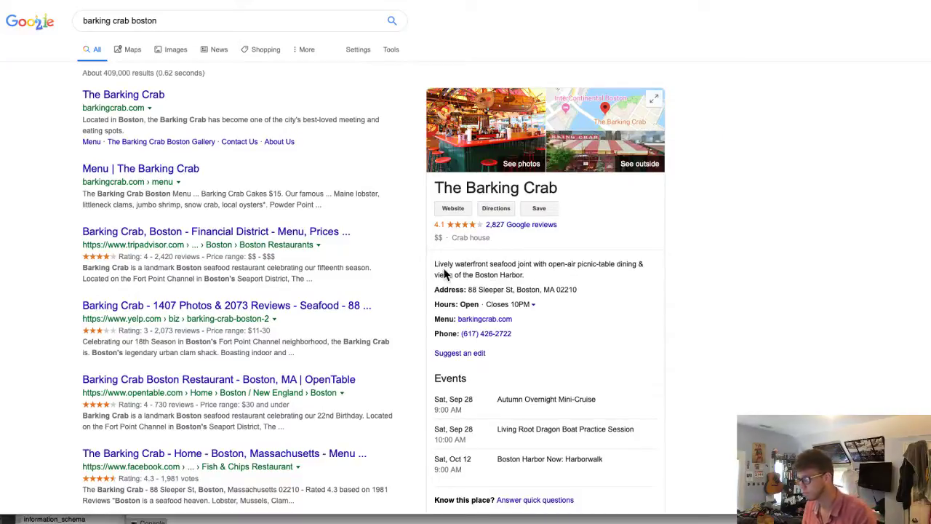
{"action": "double_click", "coordinate": [473, 265]}
{"action": "left_click", "coordinate": [473, 265]}
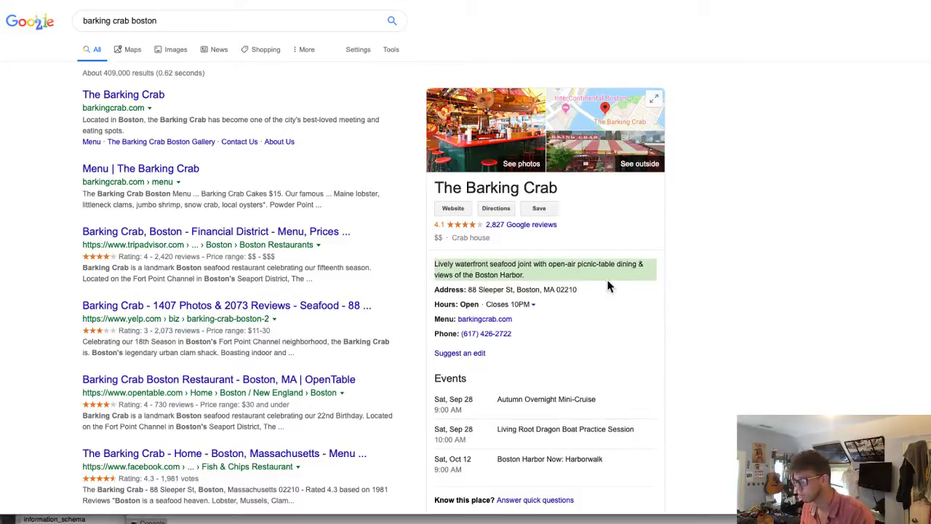
- Open The Barking Crab at 88 Sleeper St in Google Maps and explore around Fort Point Channel
{"action": "left_click", "coordinate": [616, 117]}
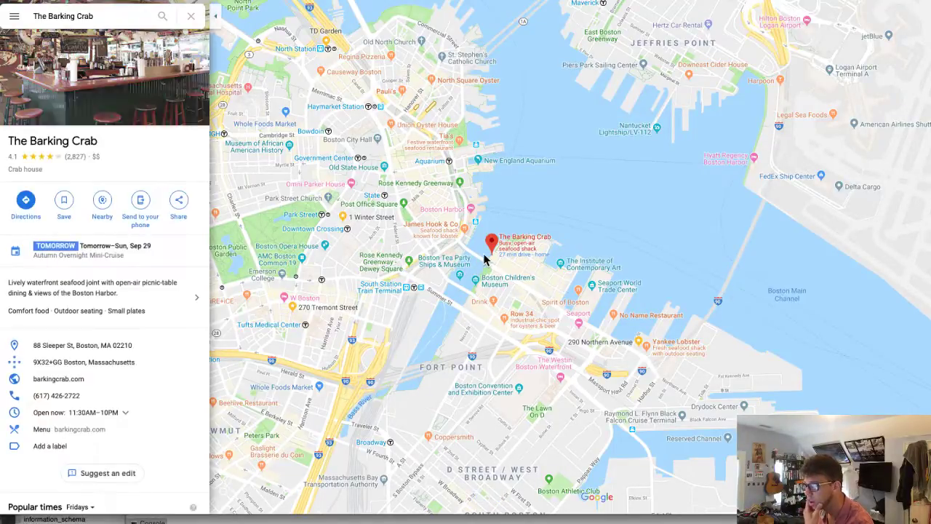
{"action": "scroll", "coordinate": [484, 261], "scroll_direction": "up", "scroll_amount": 4}
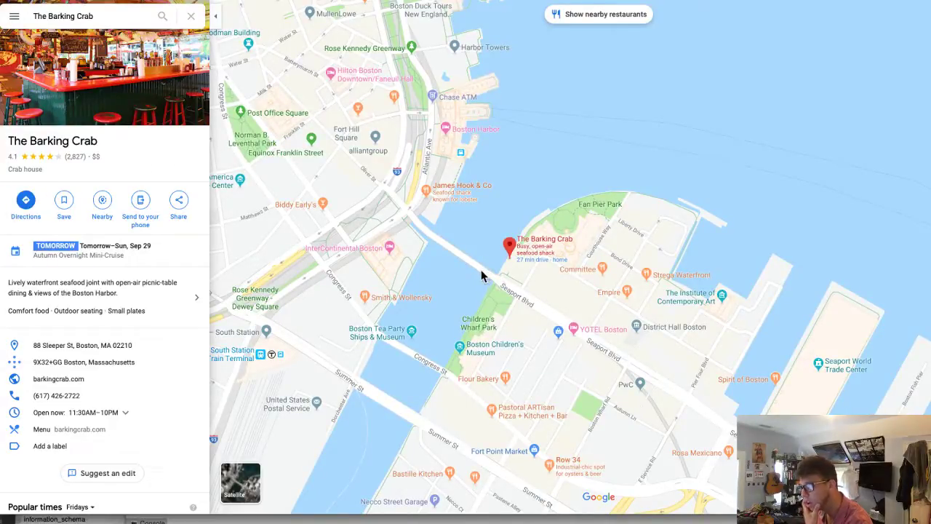
{"action": "left_click_drag", "start_coordinate": [484, 273], "coordinate": [555, 287]}
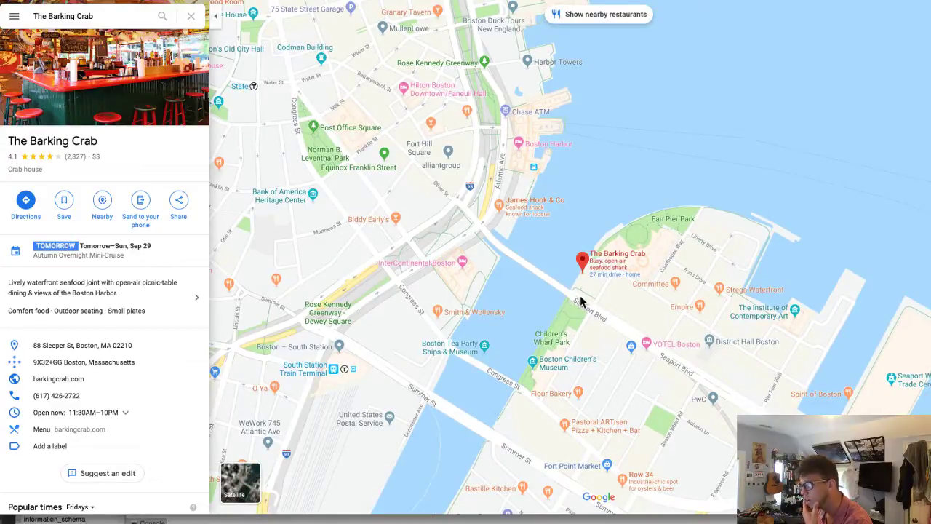
{"action": "scroll", "coordinate": [580, 295], "scroll_direction": "down", "scroll_amount": 2}
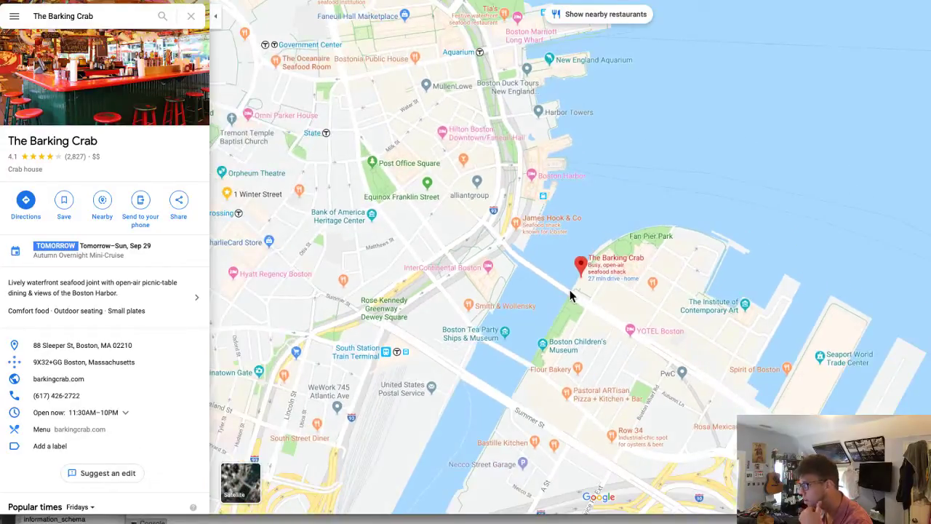
{"action": "scroll", "coordinate": [593, 291], "scroll_direction": "down", "scroll_amount": 2}
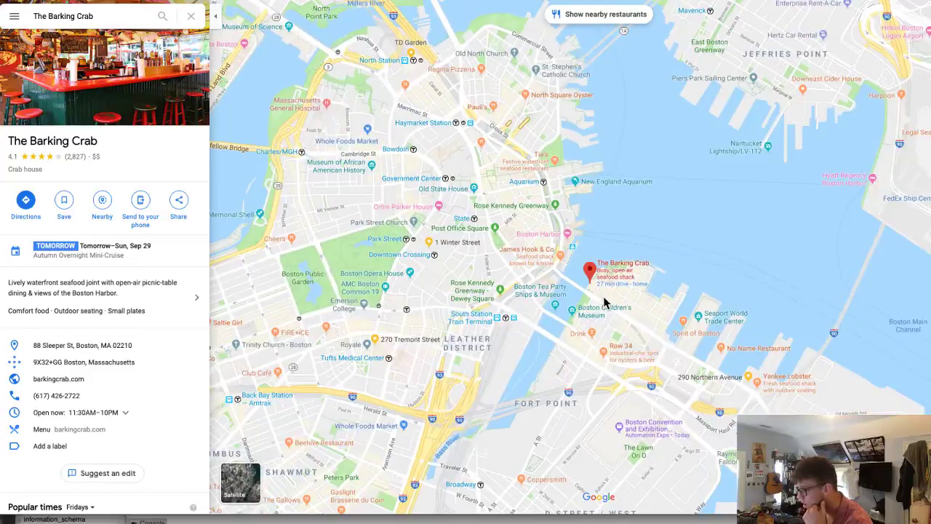
{"action": "scroll", "coordinate": [640, 311], "scroll_direction": "down", "scroll_amount": 3}
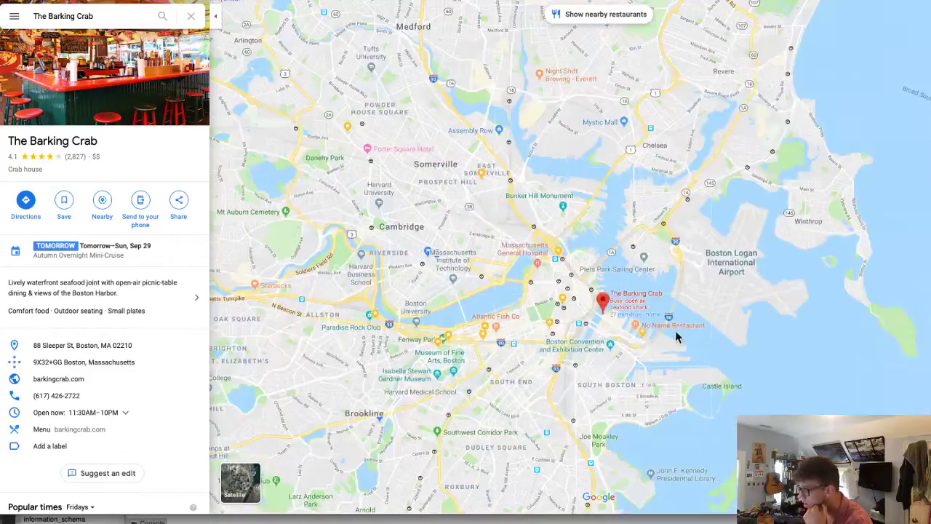
{"action": "scroll", "coordinate": [598, 315], "scroll_direction": "up", "scroll_amount": 5}
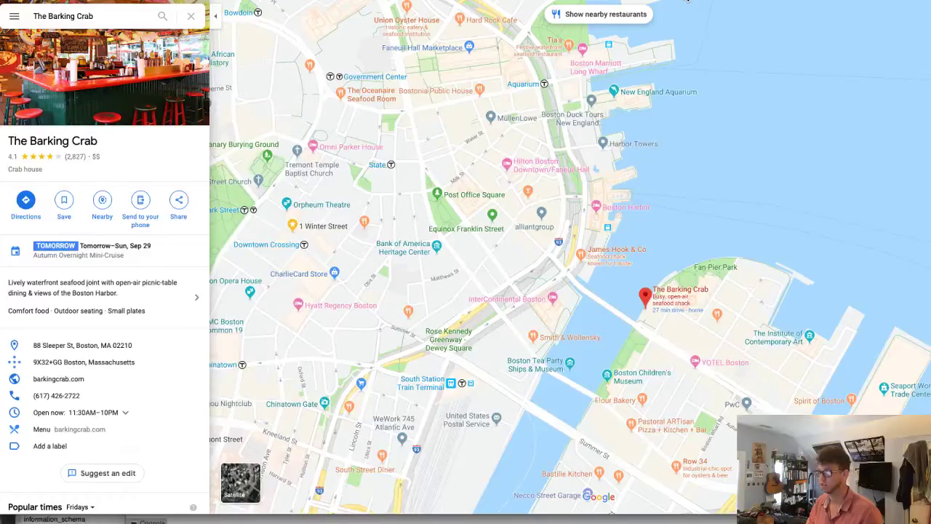
- Load the 'flow' address in Safari's address bar
{"action": "left_click", "coordinate": [688, 1]}
{"action": "type", "text": "flow"}
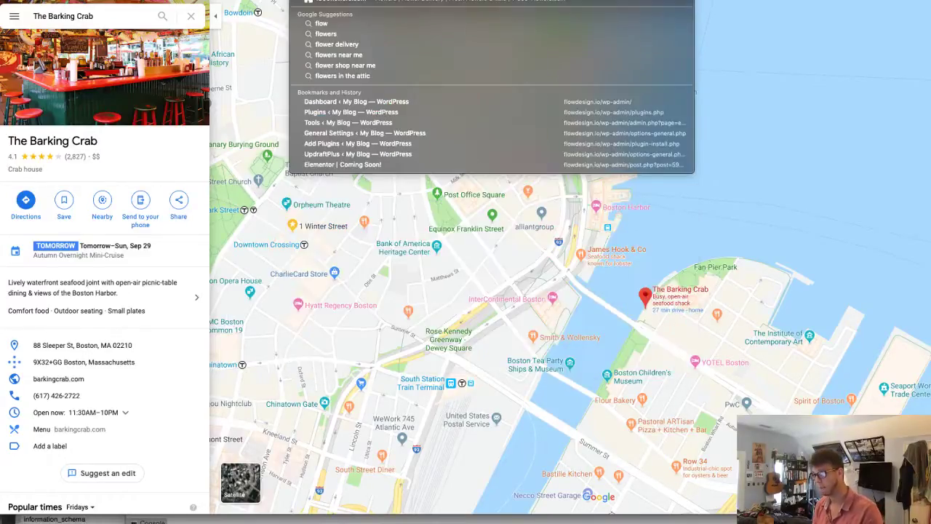
{"action": "key", "text": "Return"}
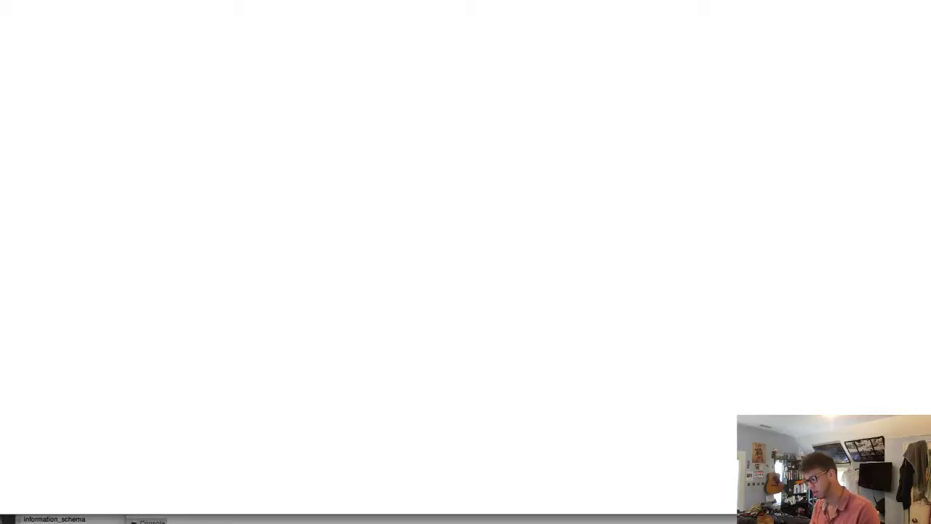
- Select rows in the database tool's list, then bring the Safari window forward
{"action": "key", "text": "super+Tab"}
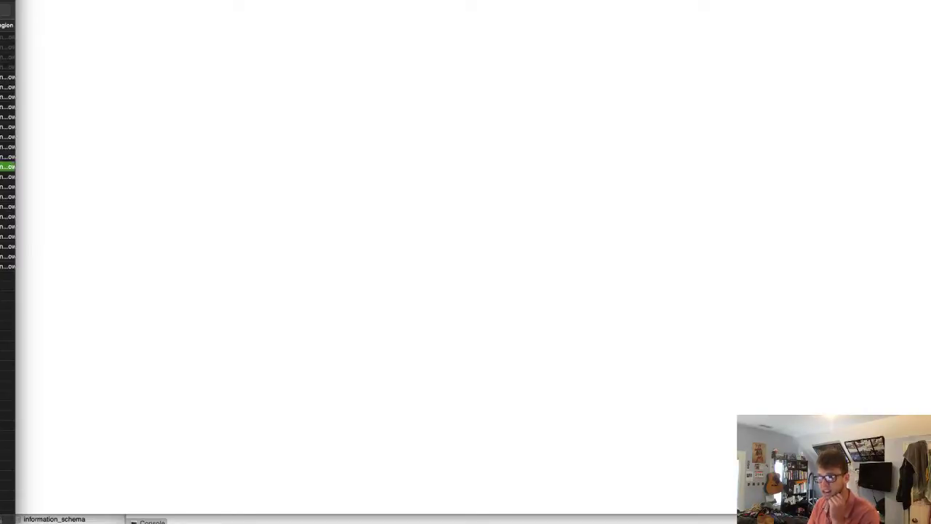
{"action": "left_click", "coordinate": [7, 86]}
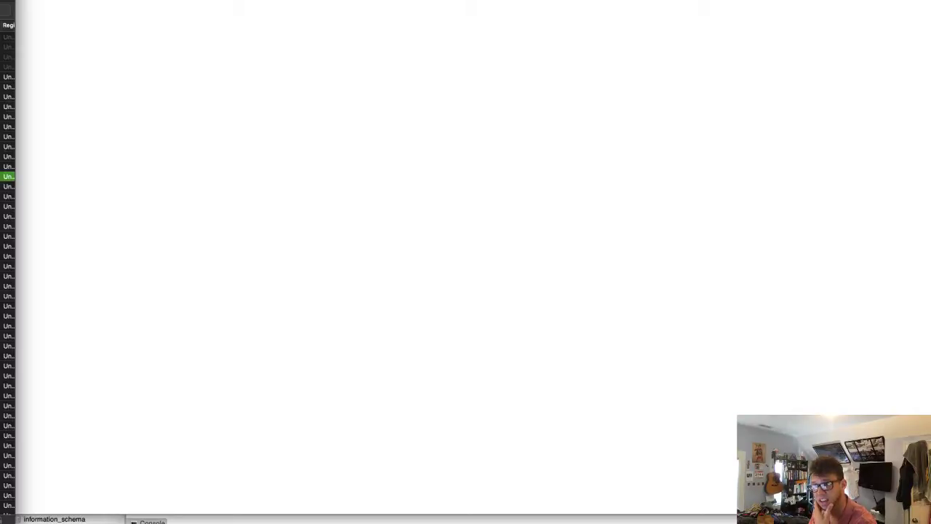
{"action": "key", "text": "Down"}
{"action": "key", "text": "Down"}
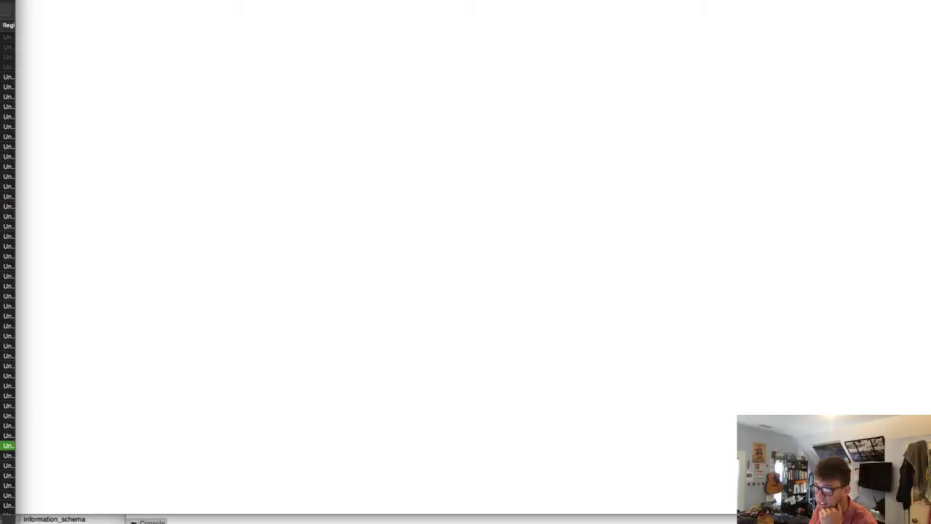
{"action": "left_click", "coordinate": [247, 157]}
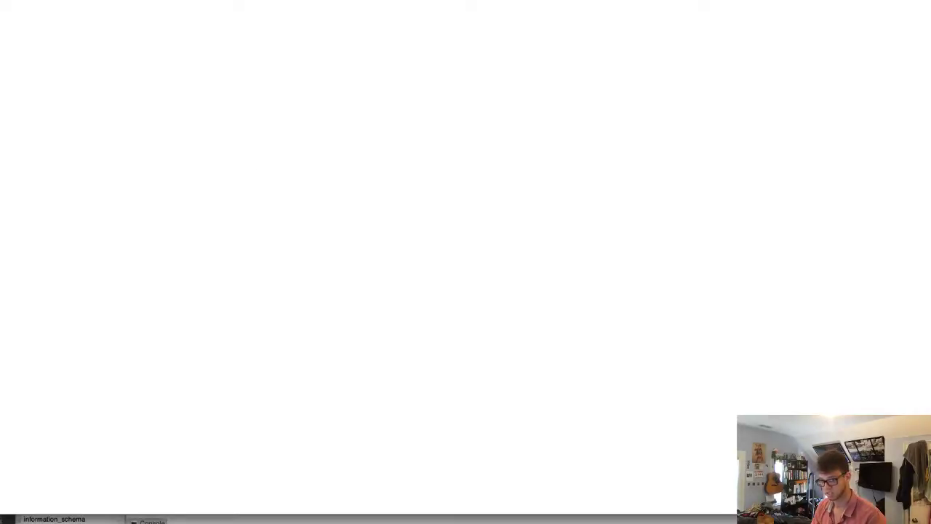
- Switch away from the Terminal session and bring the large blank window to the front
{"action": "key", "text": "super+Tab"}
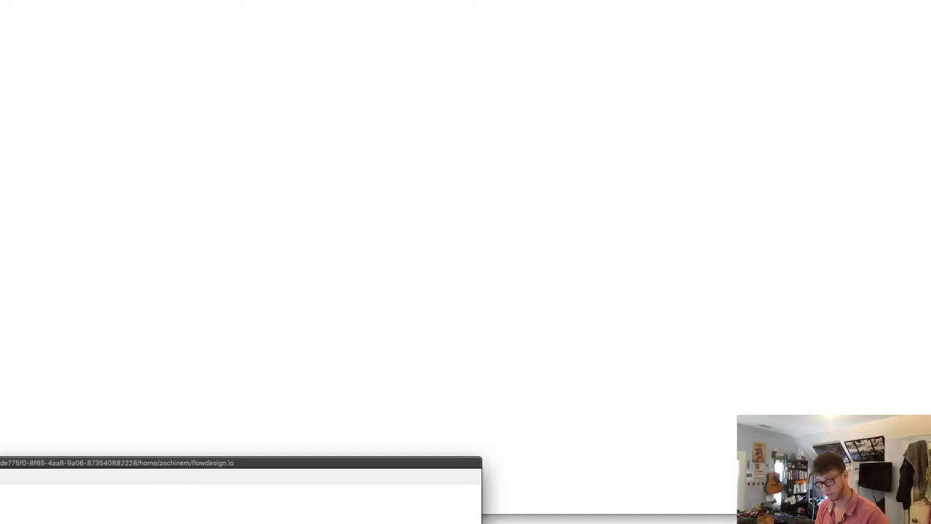
{"action": "left_click", "coordinate": [323, 96]}
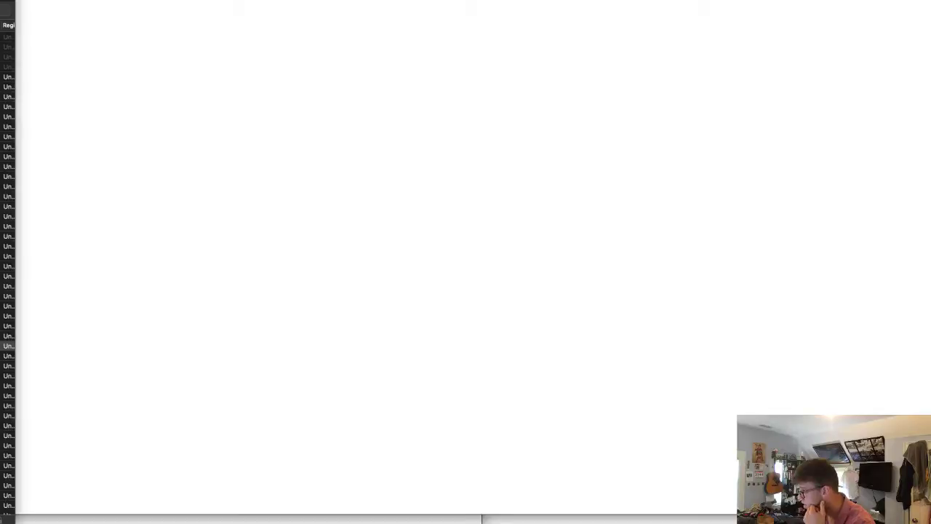
- Bring the My Blog window forward and choose Dashboard from the My Blog admin-bar menu
{"action": "left_click", "coordinate": [604, 371]}
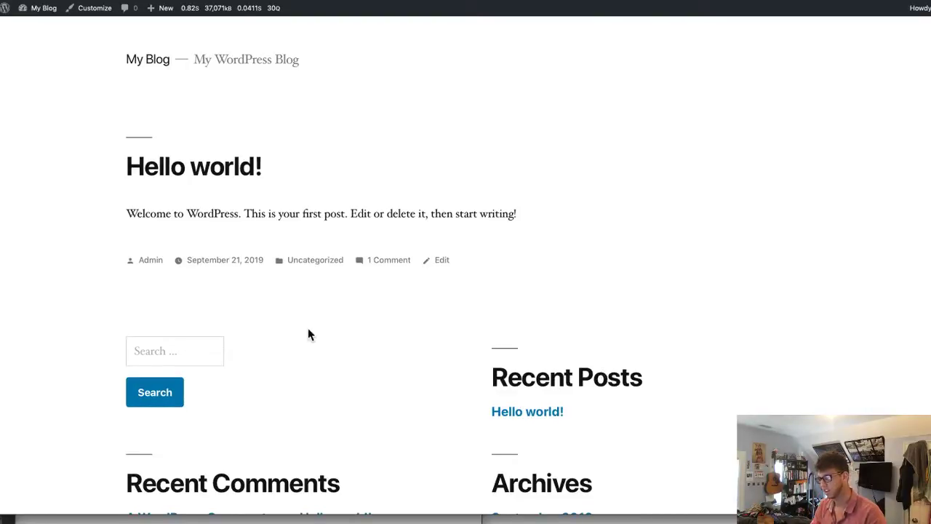
{"action": "scroll", "coordinate": [320, 339], "scroll_direction": "down", "scroll_amount": 5}
{"action": "scroll", "coordinate": [320, 338], "scroll_direction": "up", "scroll_amount": 5}
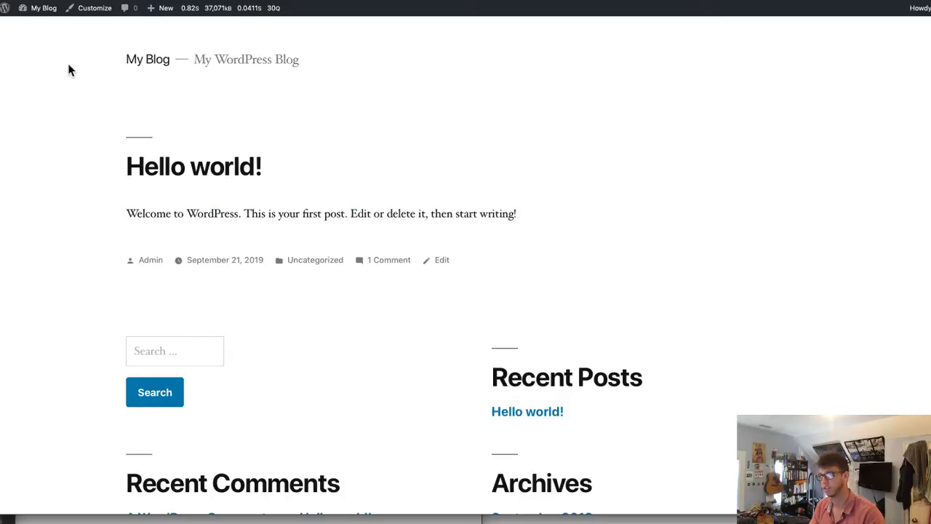
{"action": "mouse_move", "coordinate": [25, 14]}
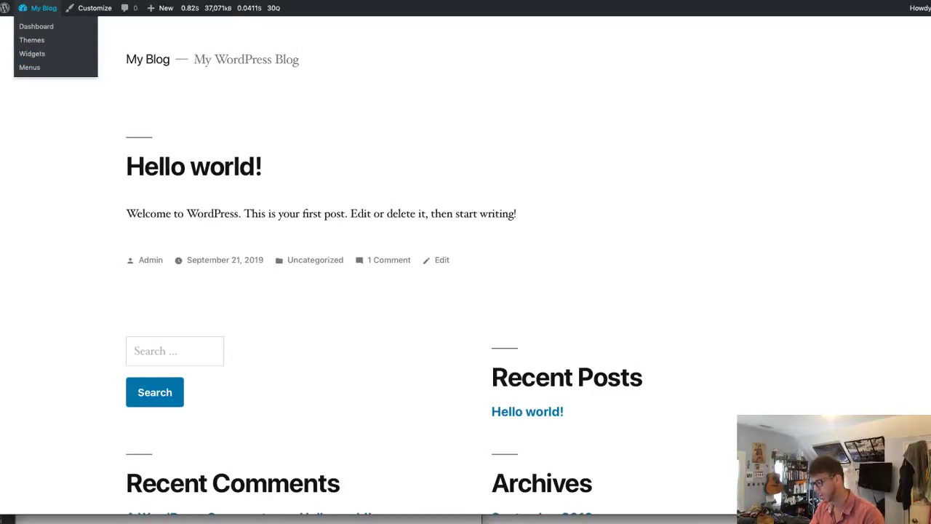
{"action": "left_click", "coordinate": [51, 26]}
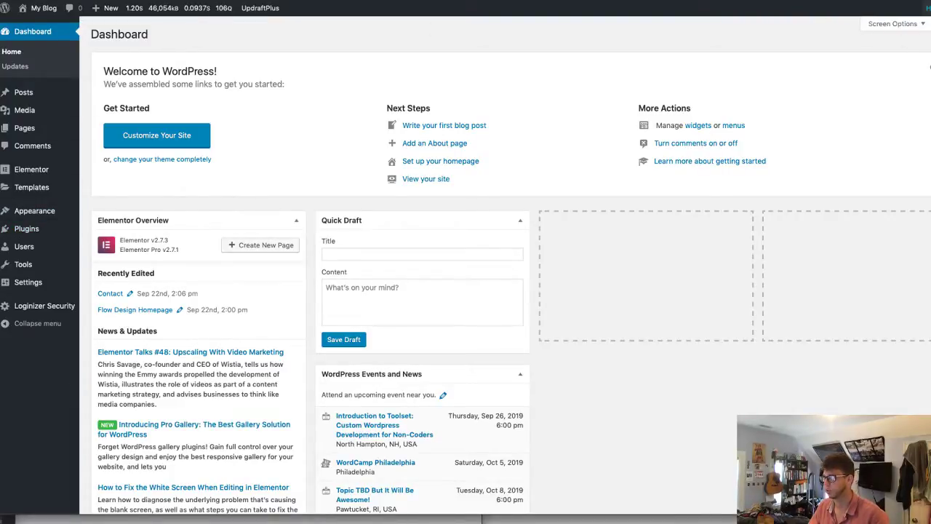
- Open the current account's profile page, then log out of the WordPress admin
{"action": "mouse_move", "coordinate": [924, 7]}
{"action": "left_click", "coordinate": [916, 47]}
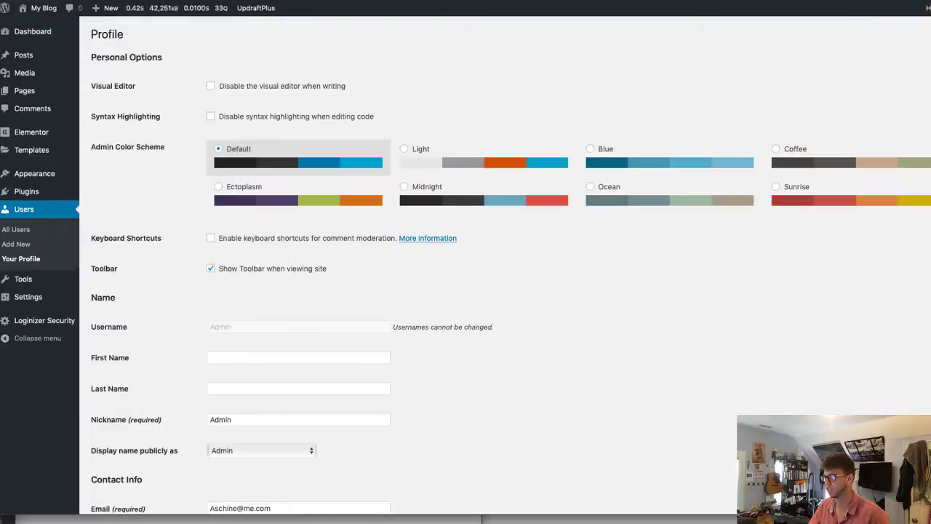
{"action": "mouse_move", "coordinate": [922, 8]}
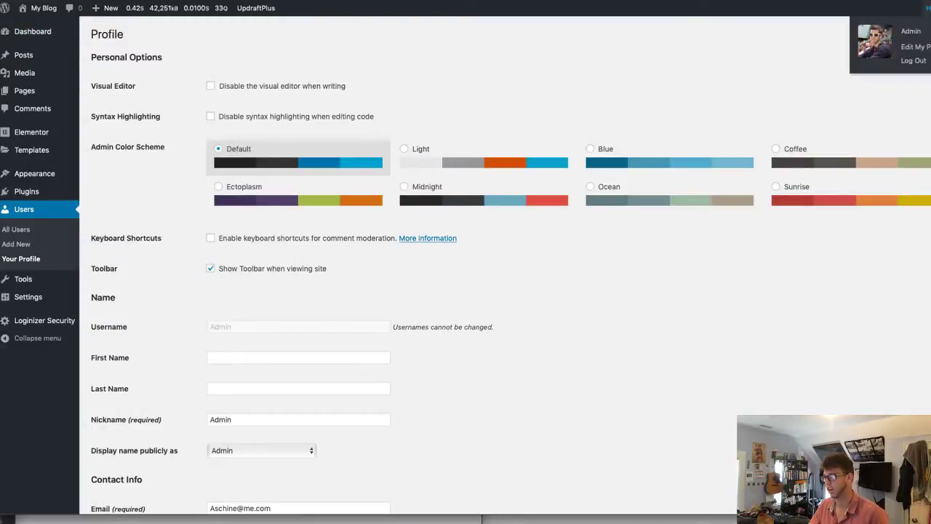
{"action": "left_click", "coordinate": [912, 63]}
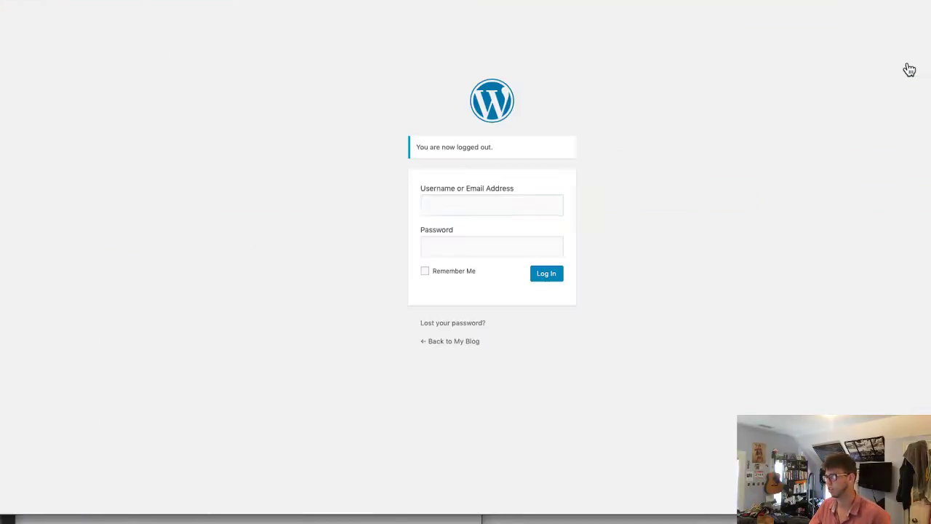
- Log back in via 1Password AutoFill with Remember Me, then open Users > Add New
{"action": "right_click", "coordinate": [464, 204]}
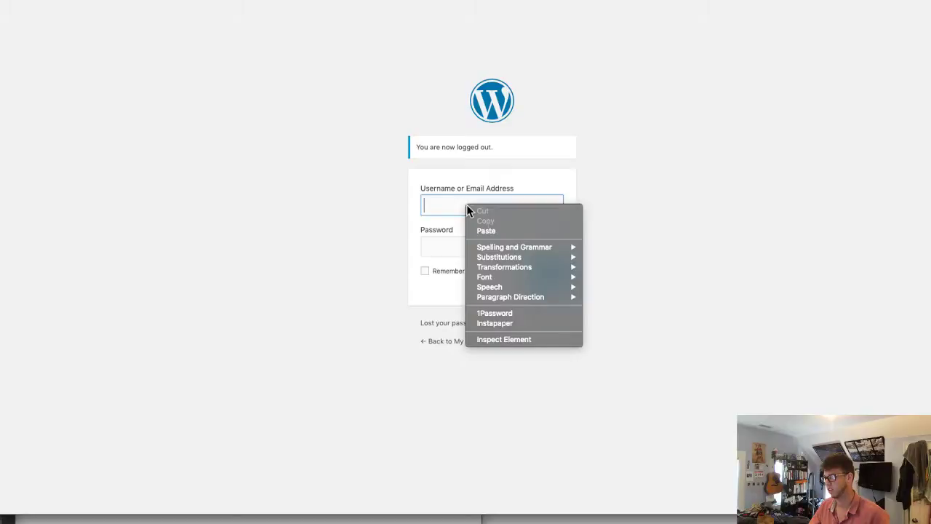
{"action": "left_click", "coordinate": [529, 314]}
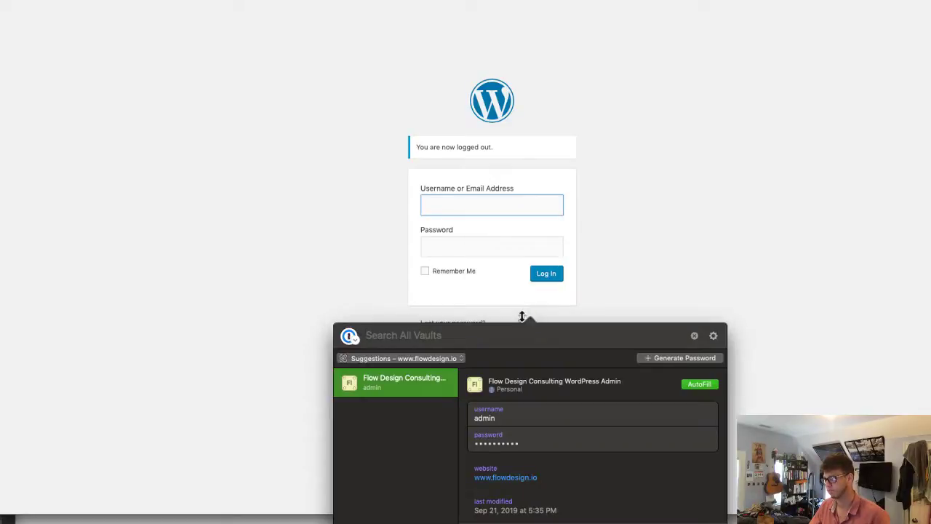
{"action": "left_click", "coordinate": [699, 384]}
{"action": "left_click", "coordinate": [453, 273]}
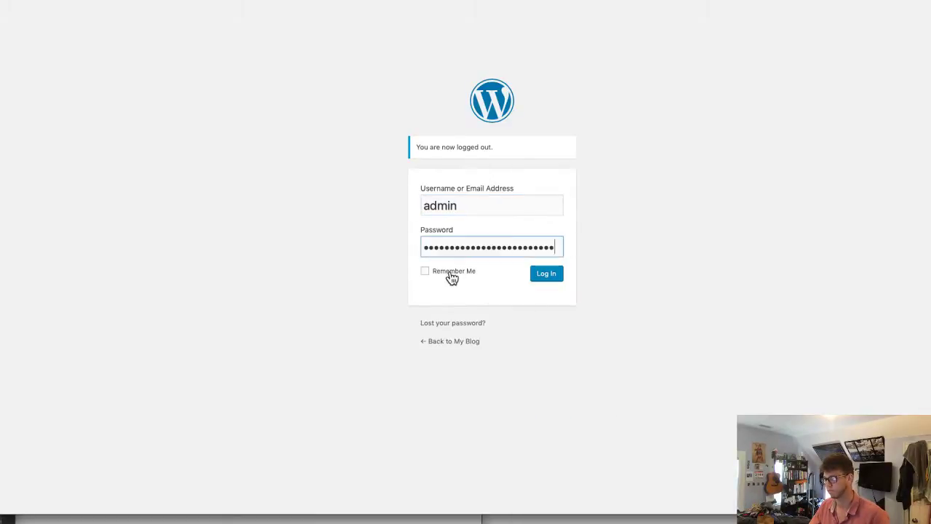
{"action": "left_click", "coordinate": [553, 282]}
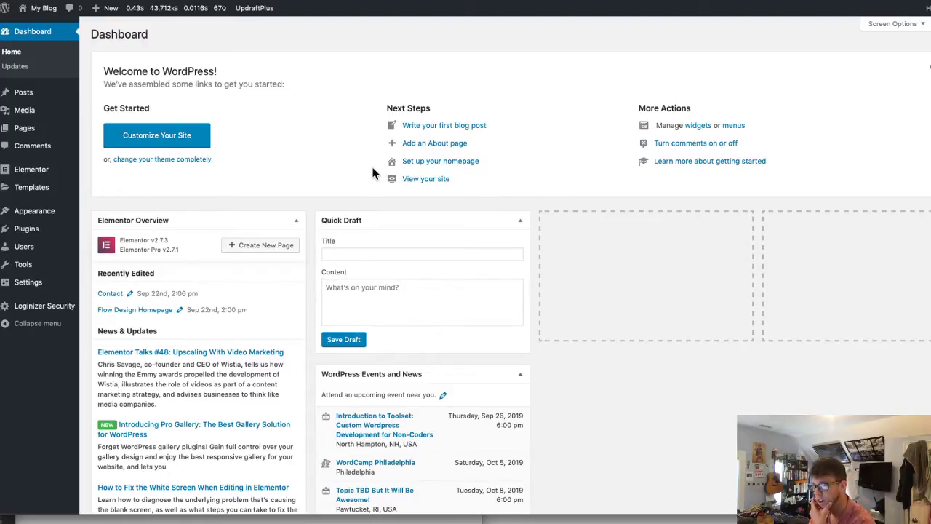
{"action": "mouse_move", "coordinate": [22, 246]}
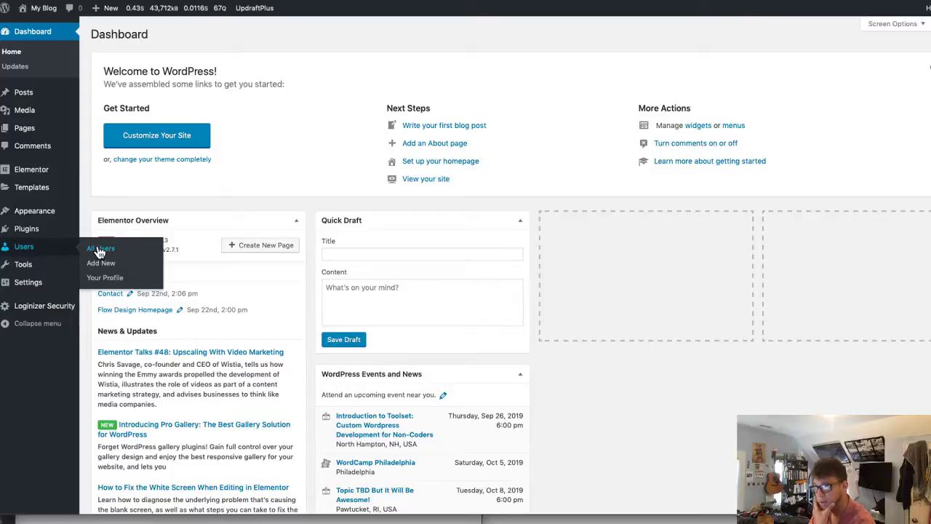
{"action": "left_click", "coordinate": [112, 265]}
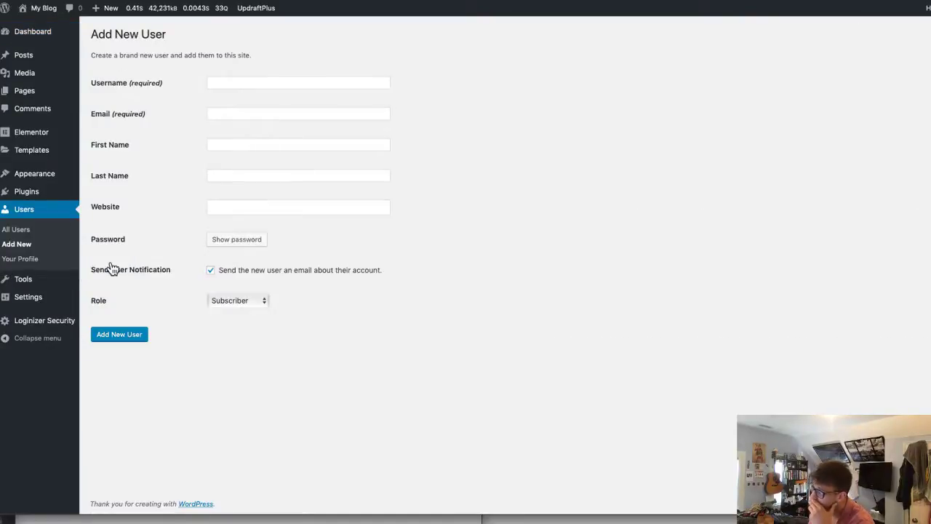
{"action": "left_click", "coordinate": [252, 81]}
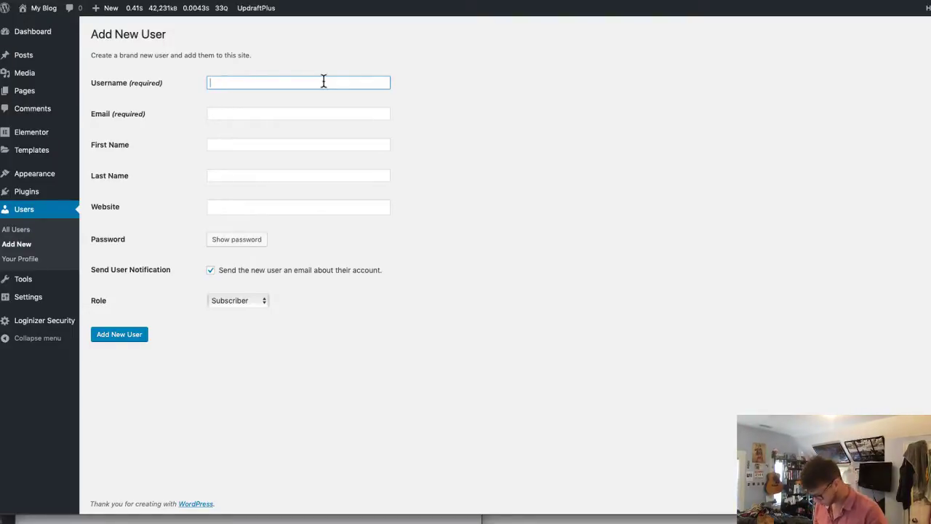
{"action": "type", "text": "aaron"}
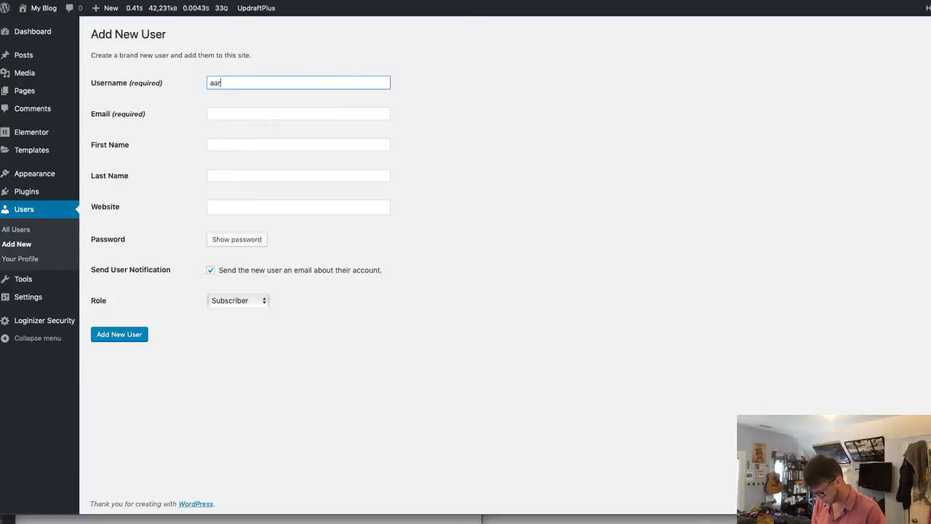
{"action": "key", "text": "Tab"}
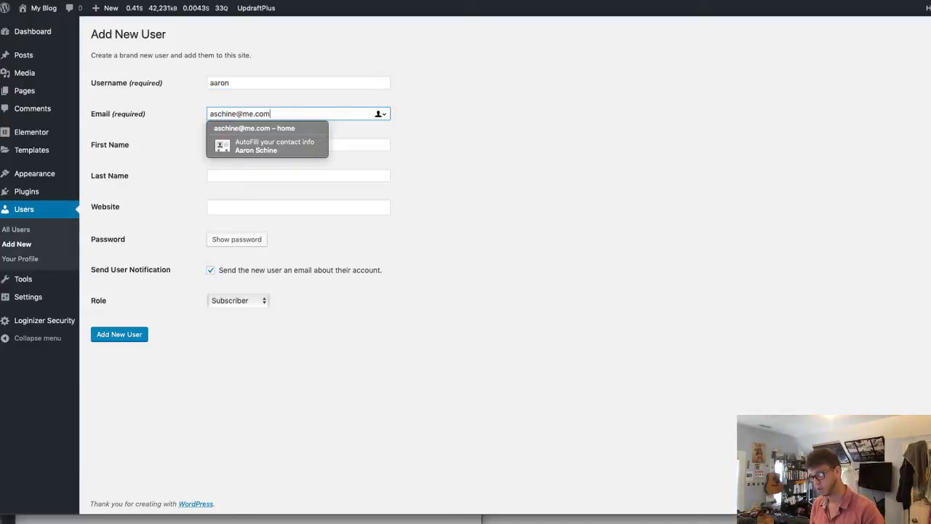
{"action": "key", "text": "Tab"}
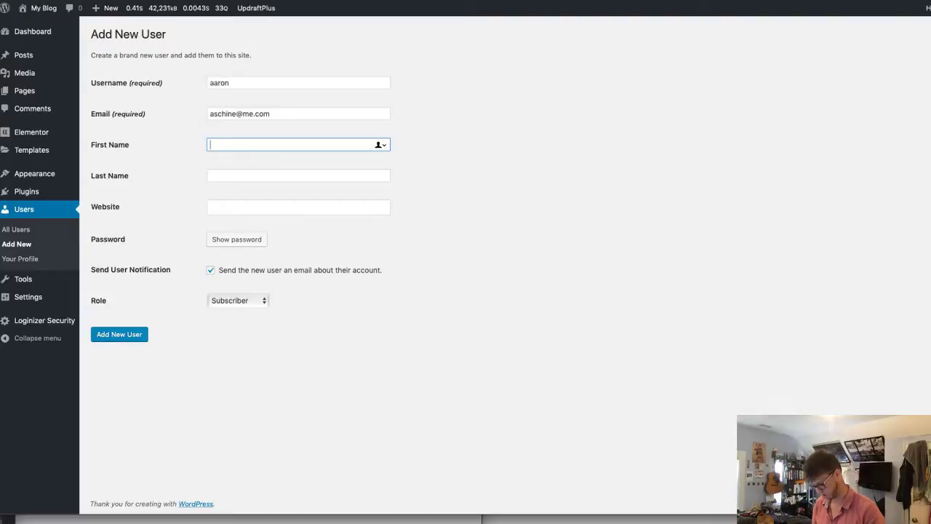
{"action": "type", "text": "Aaron"}
{"action": "key", "text": "Tab"}
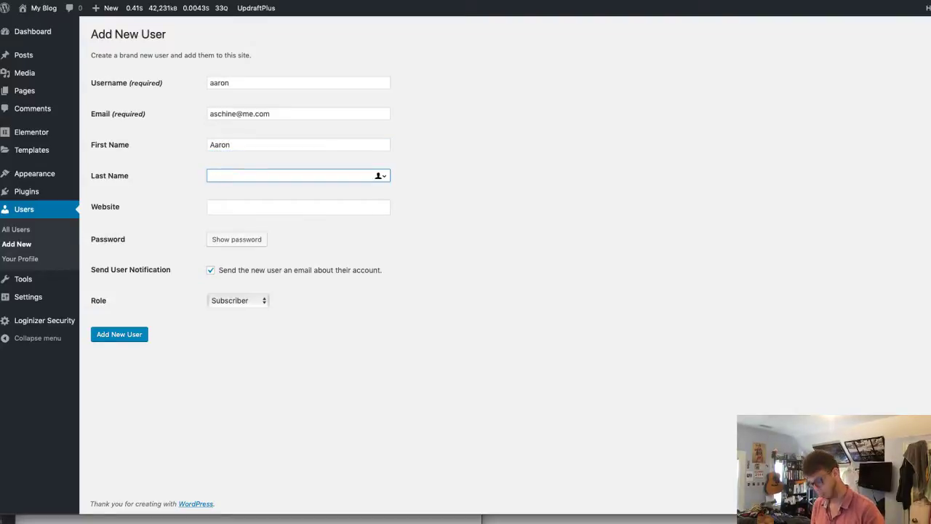
{"action": "type", "text": "Schine"}
{"action": "key", "text": "Tab"}
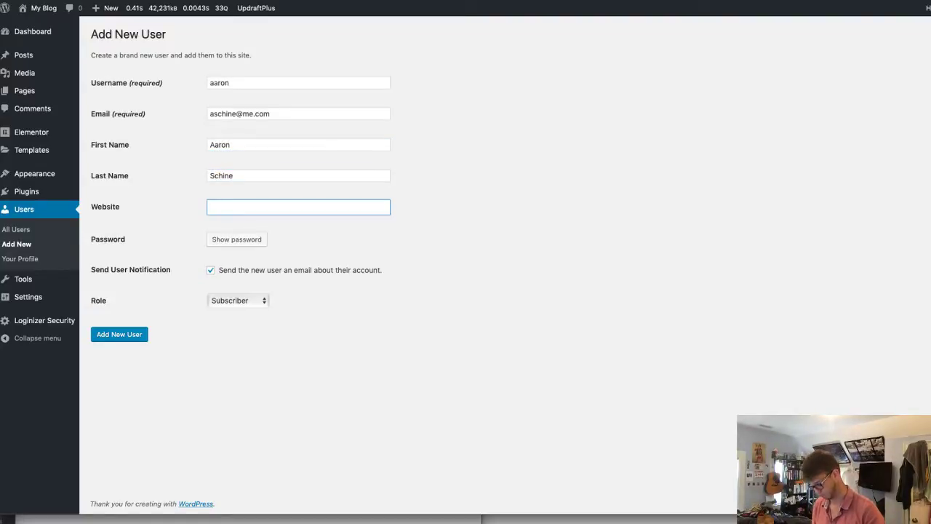
{"action": "type", "text": "www.flow"}
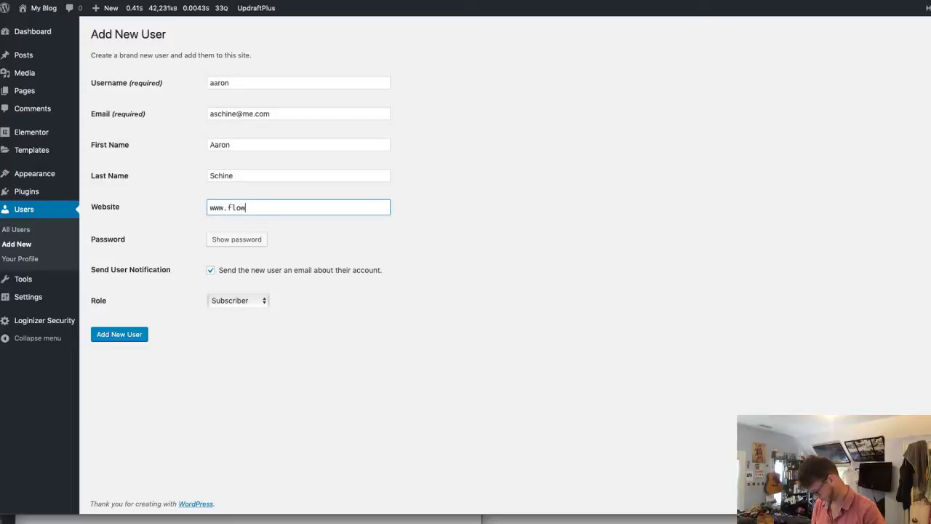
{"action": "type", "text": "design.io"}
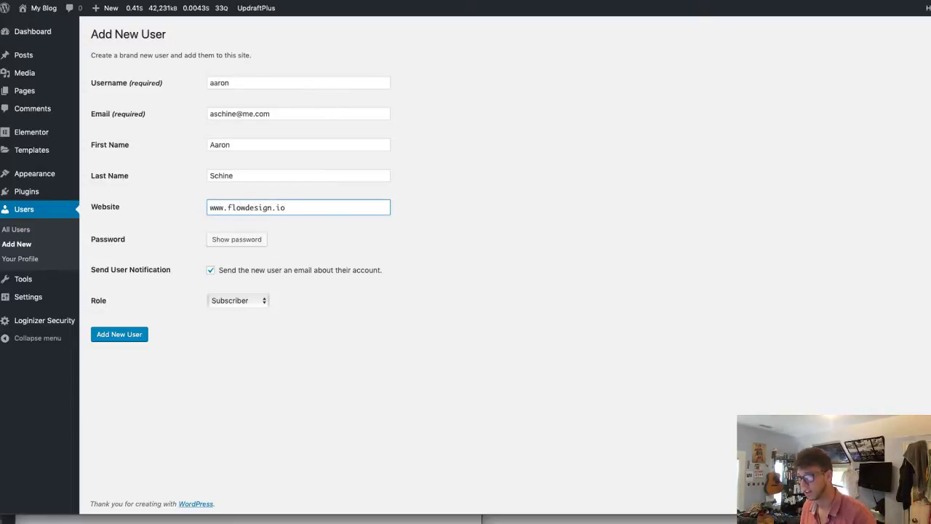
{"action": "left_click_drag", "start_coordinate": [197, 1], "coordinate": [198, 434]}
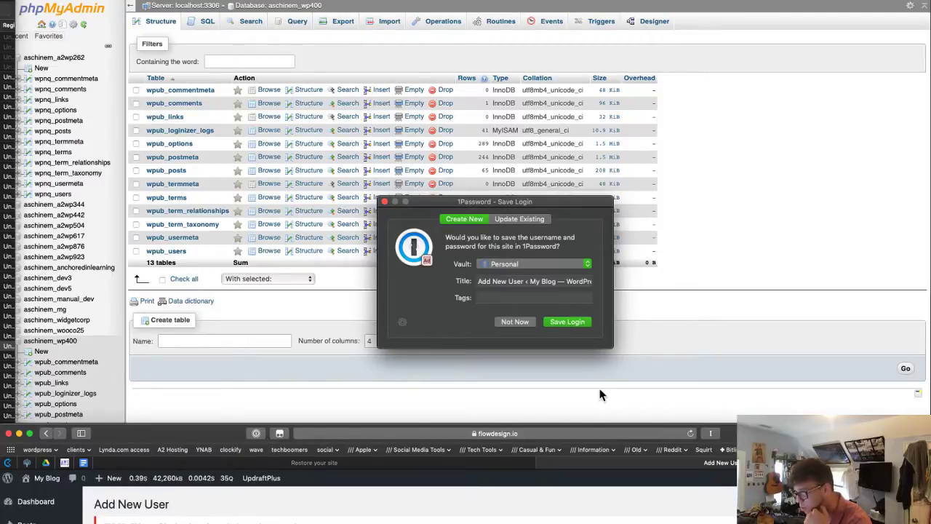
{"action": "left_click", "coordinate": [515, 322]}
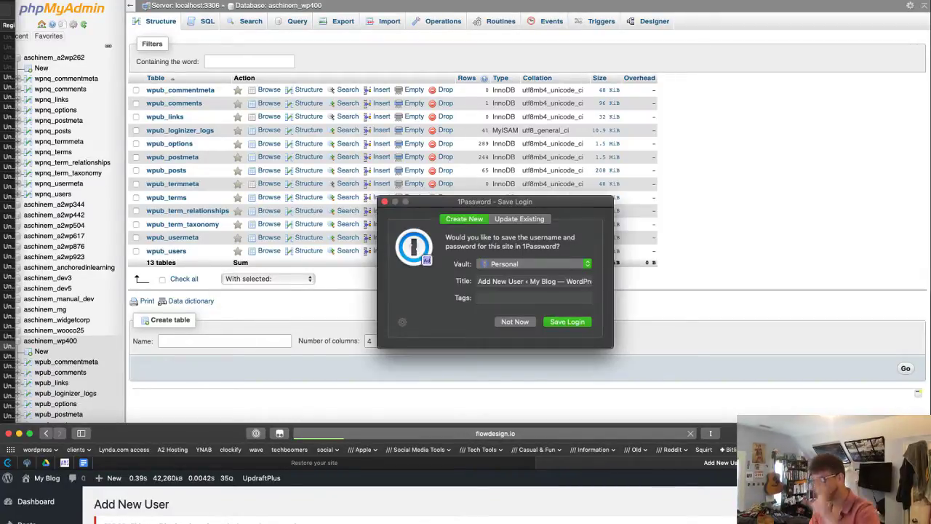
{"action": "left_click", "coordinate": [517, 323]}
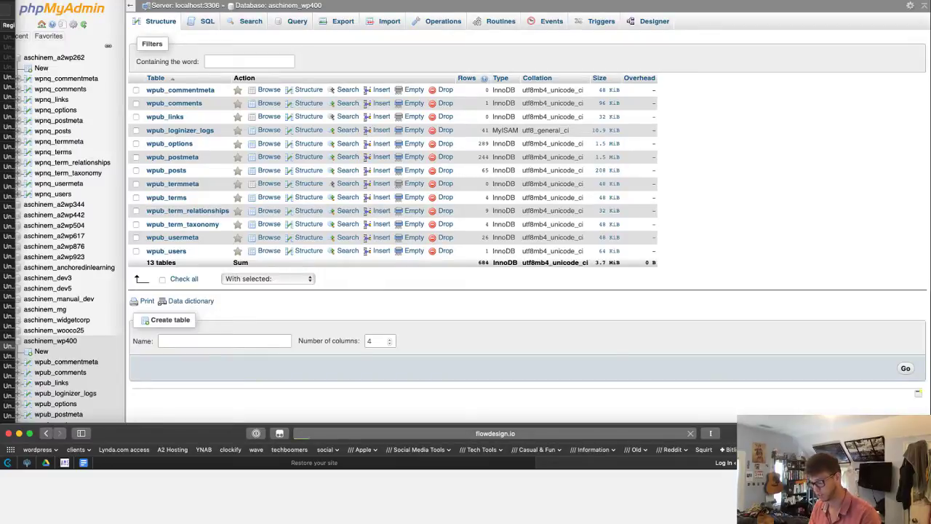
{"action": "left_click", "coordinate": [527, 283]}
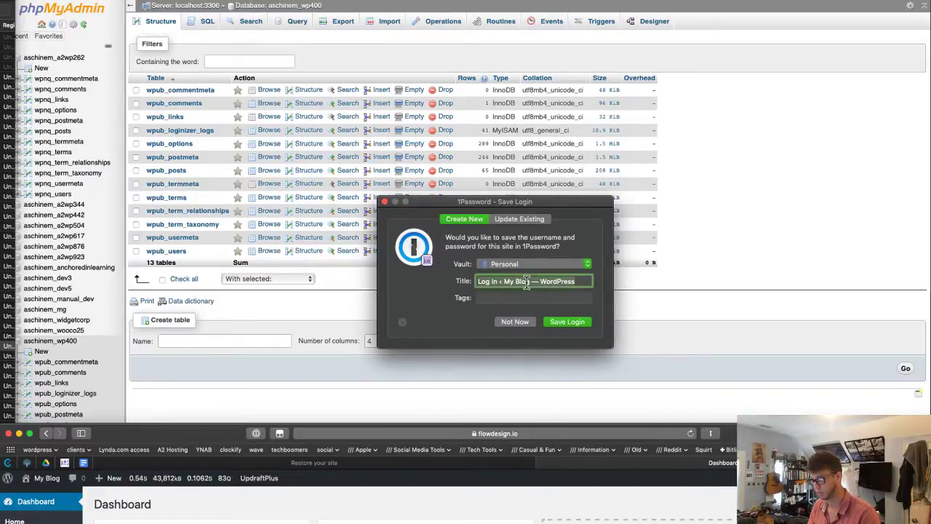
{"action": "key", "text": "super+a"}
{"action": "type", "text": "www."}
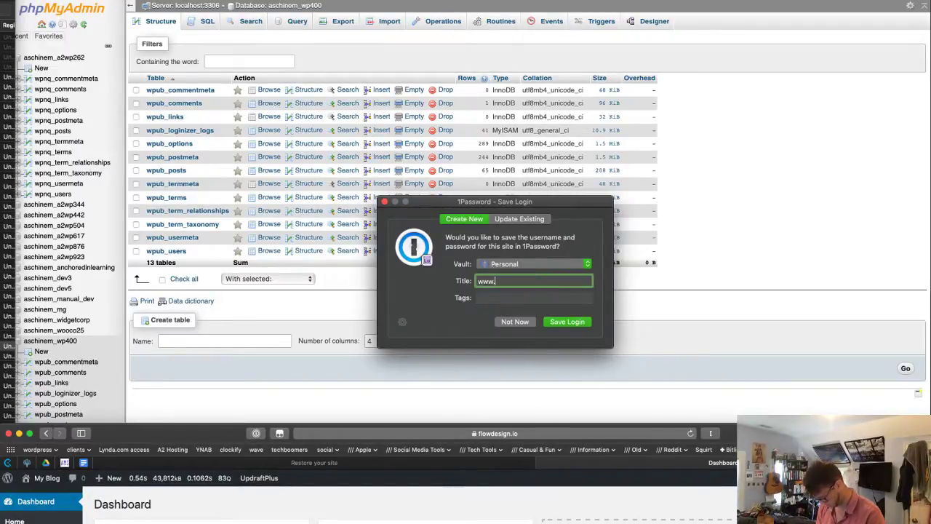
{"action": "type", "text": "flowdesign.io"}
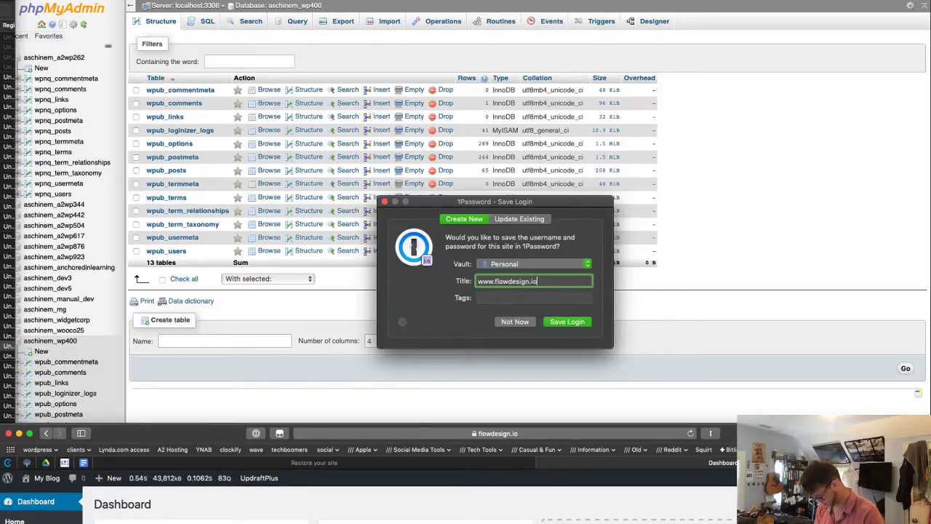
{"action": "type", "text": " WP admin login"}
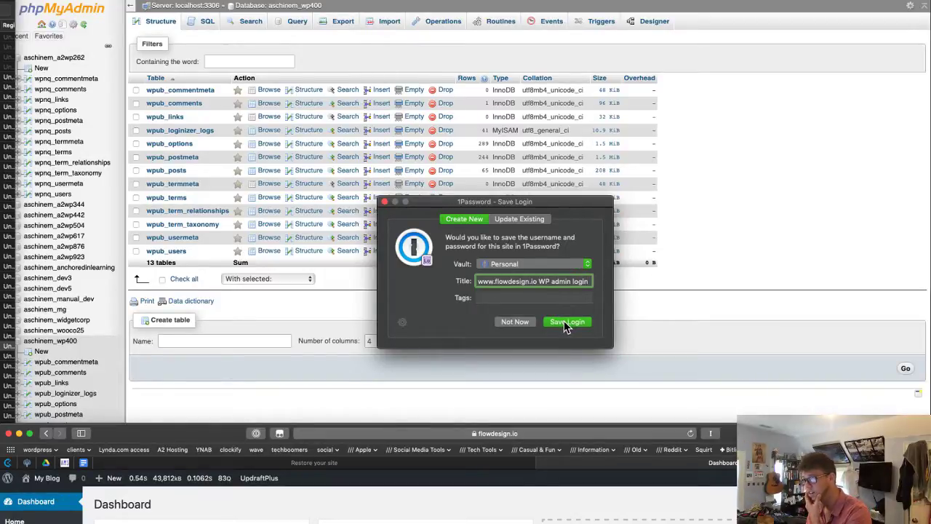
{"action": "left_click", "coordinate": [520, 219]}
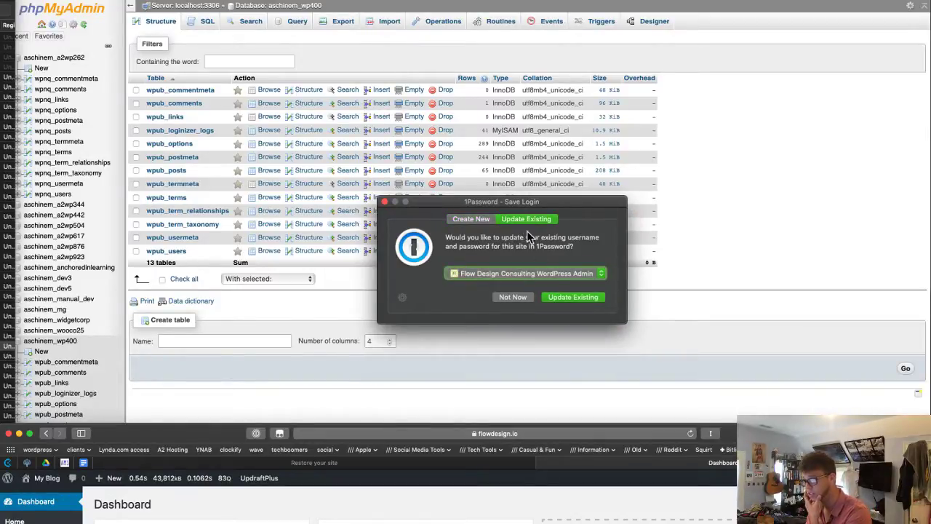
{"action": "left_click", "coordinate": [580, 296]}
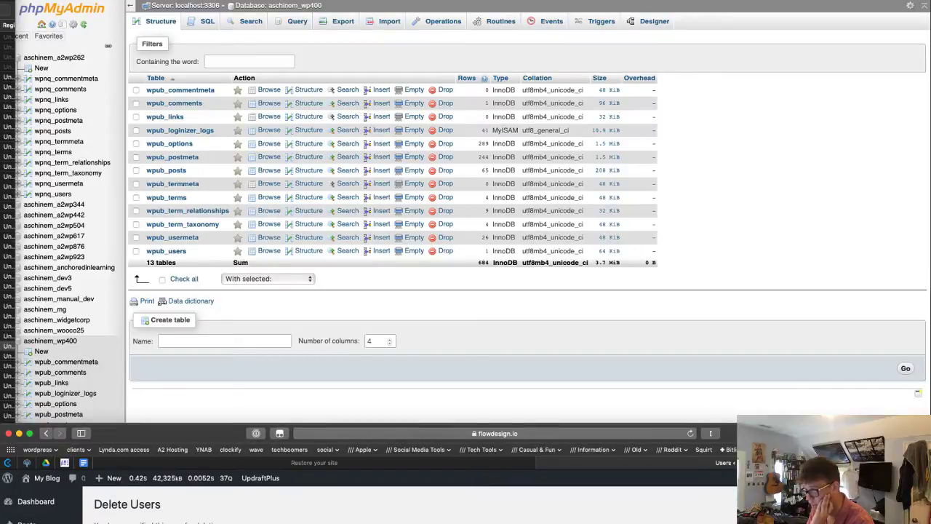
- Maximize the browser, confirm deleting the old Admin user, and open the remaining administrator's profile
{"action": "double_click", "coordinate": [173, 434]}
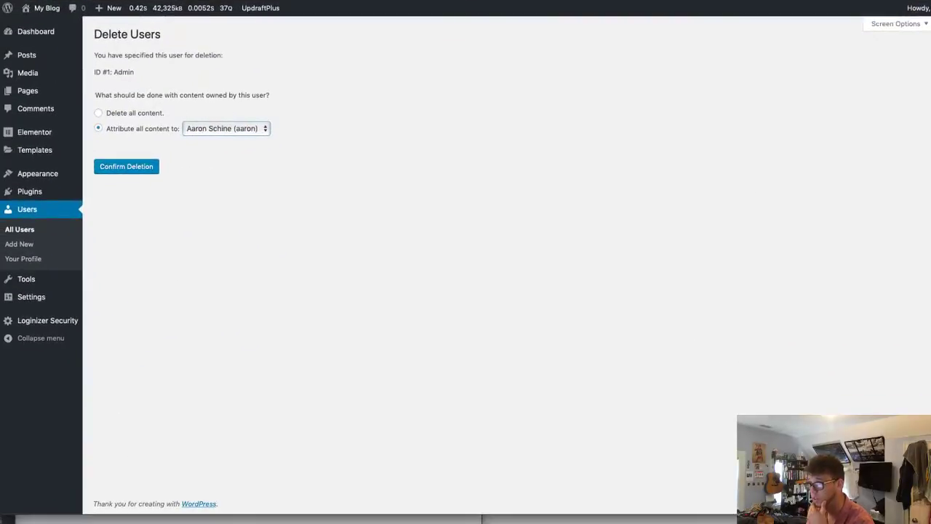
{"action": "left_click", "coordinate": [138, 176]}
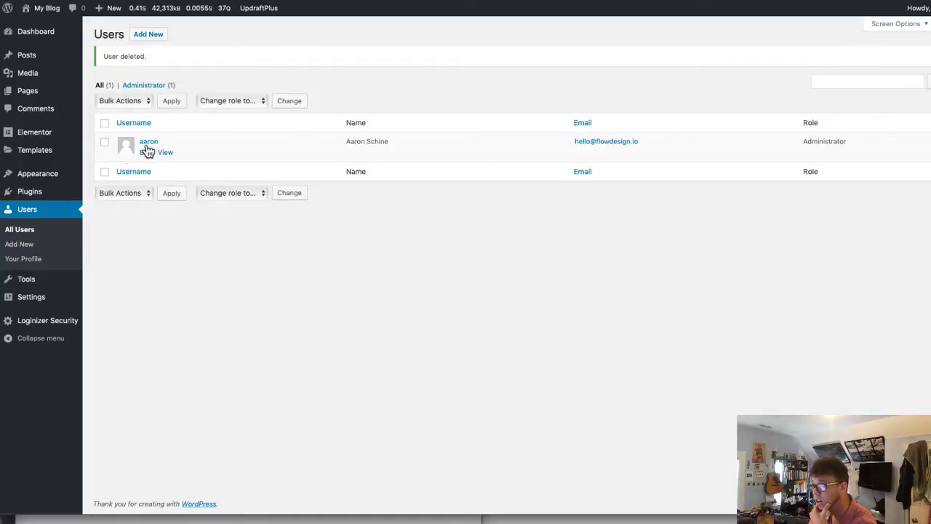
{"action": "left_click", "coordinate": [145, 155]}
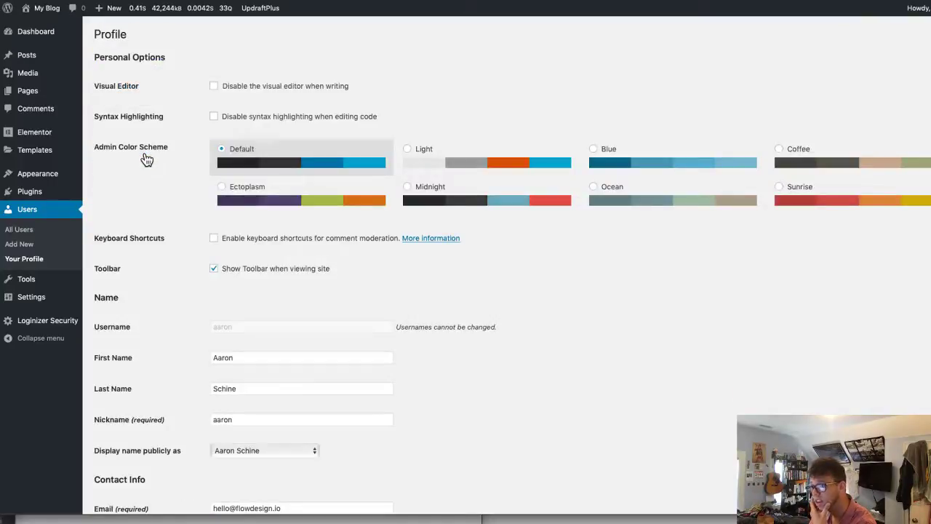
- Replace the profile's e-mail with the new address and save it with Update Profile
{"action": "scroll", "coordinate": [320, 356], "scroll_direction": "down", "scroll_amount": 5}
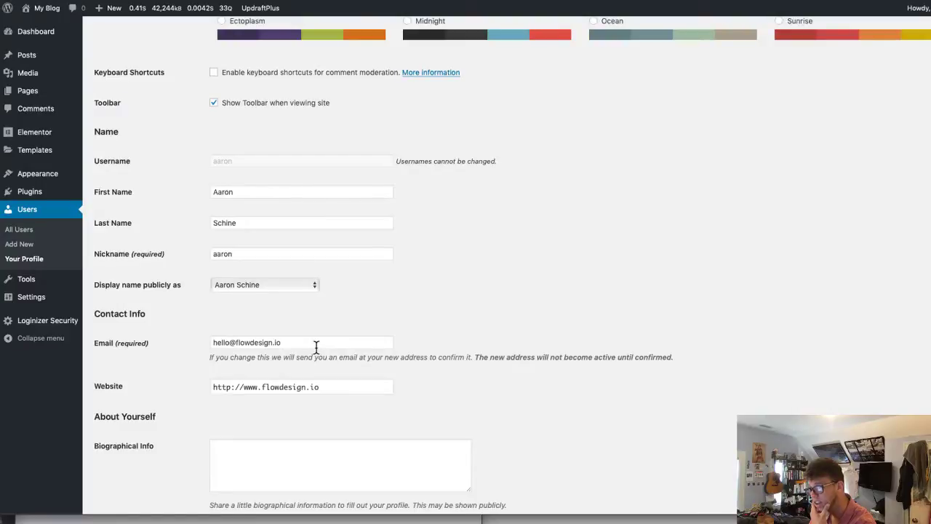
{"action": "triple_click", "coordinate": [316, 342]}
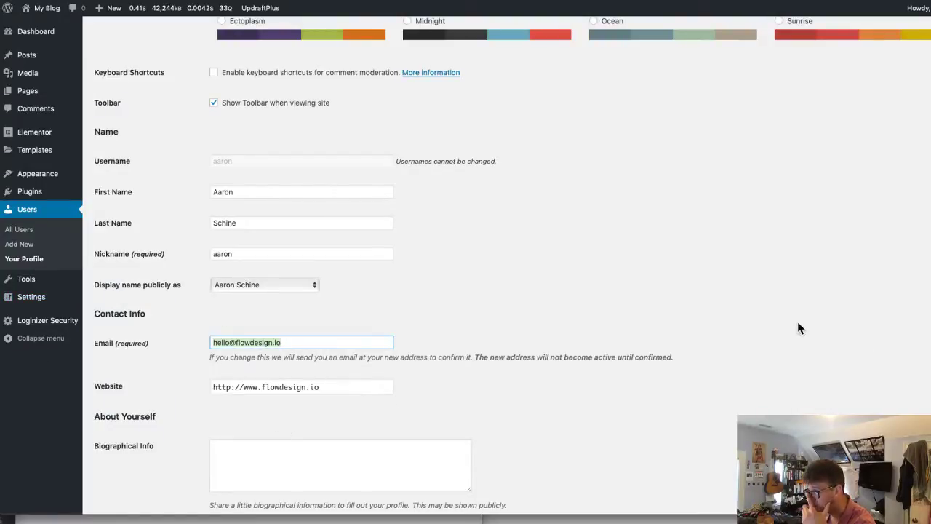
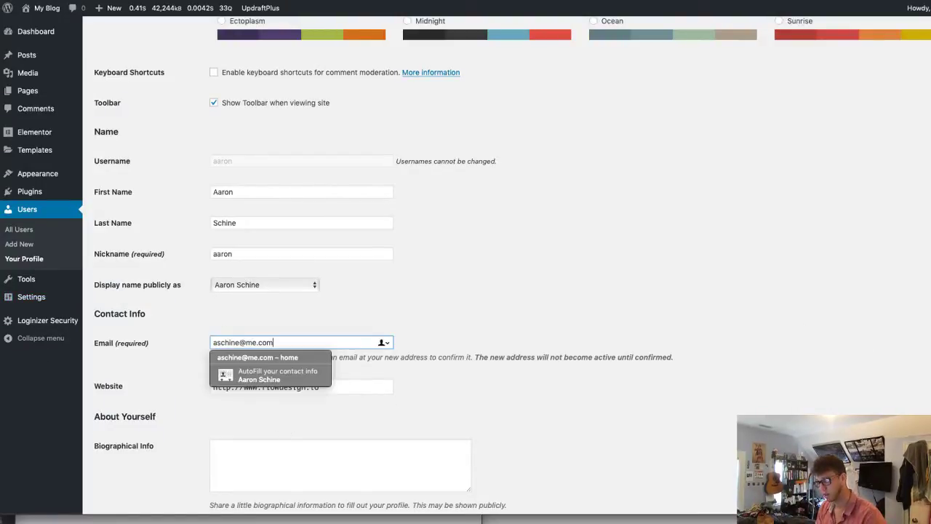
{"action": "left_click", "coordinate": [677, 339]}
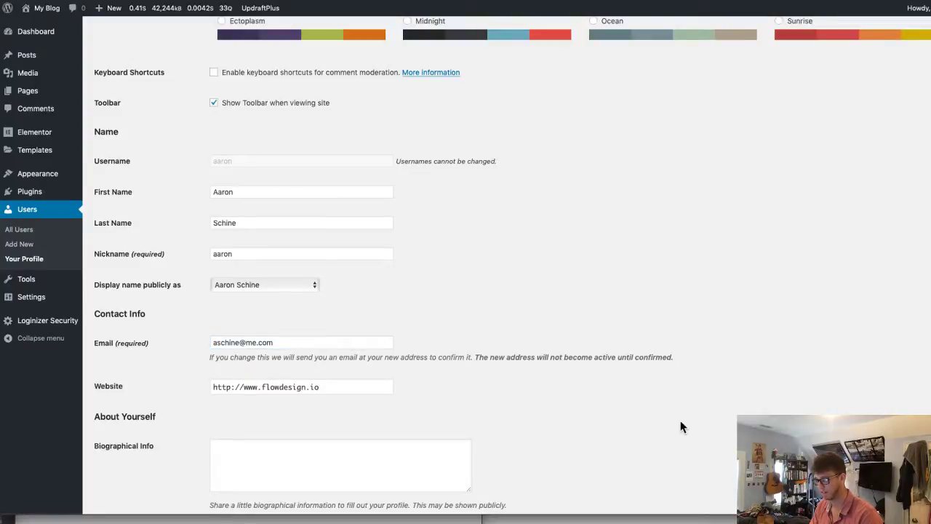
{"action": "scroll", "coordinate": [679, 426], "scroll_direction": "down", "scroll_amount": 5}
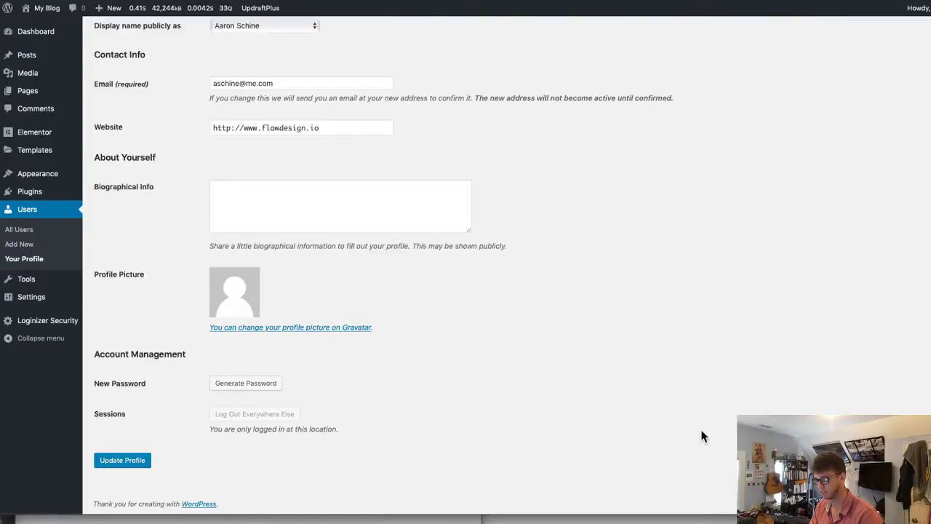
{"action": "left_click", "coordinate": [114, 464]}
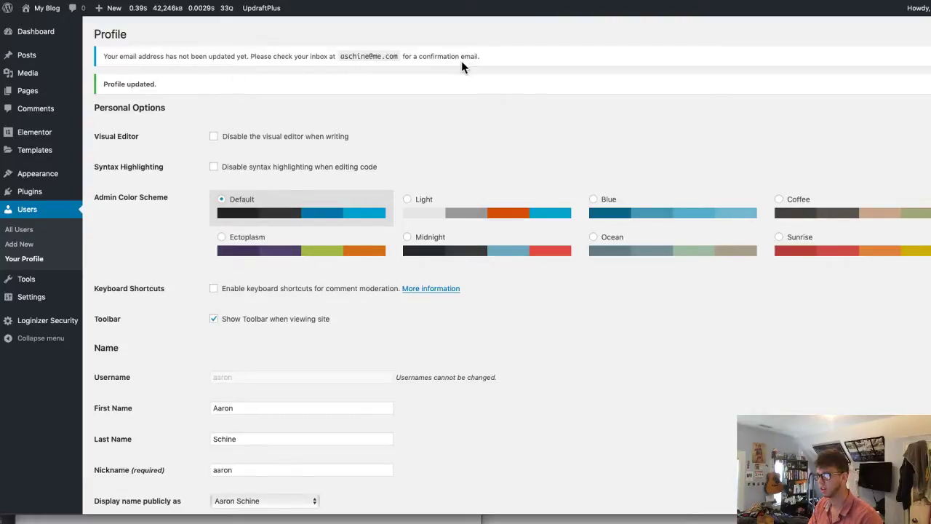
{"action": "key", "text": "super+Tab"}
{"action": "key", "text": "super+Tab"}
{"action": "key", "text": "super+Tab"}
{"action": "key", "text": "super+Tab"}
{"action": "key", "text": "super+Tab"}
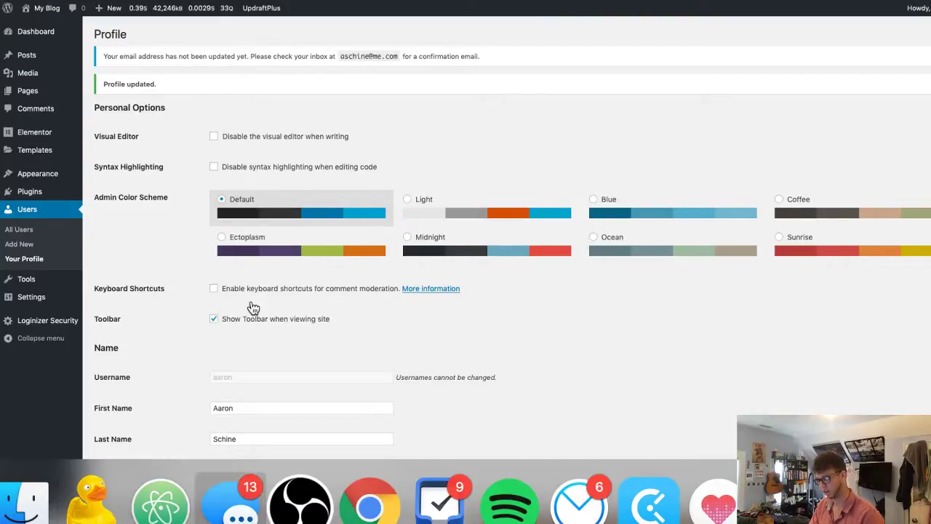
- Switch to Mail and back to reach the password reset page showing a strong generated password
{"action": "key", "text": "super+Tab"}
{"action": "key", "text": "super+Tab"}
{"action": "key", "text": "super+Tab"}
{"action": "key", "text": "super+Tab"}
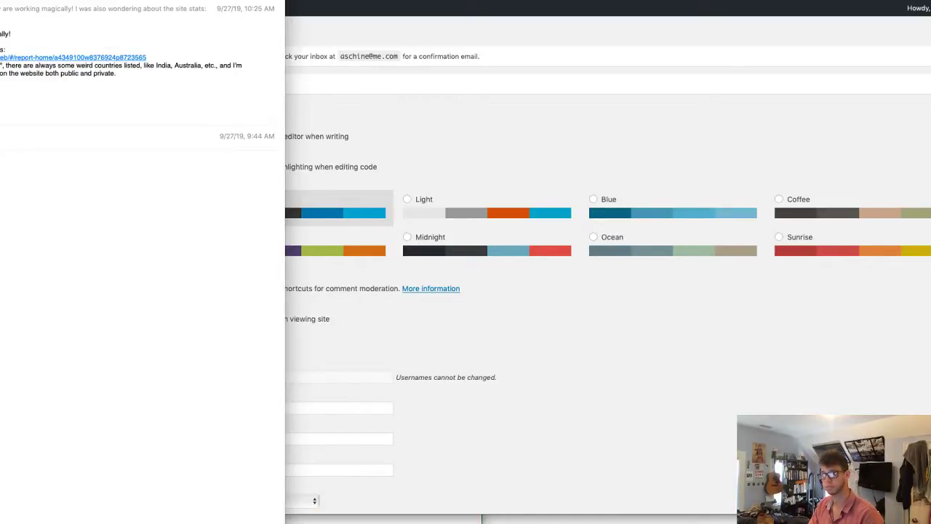
{"action": "key", "text": "super+Tab"}
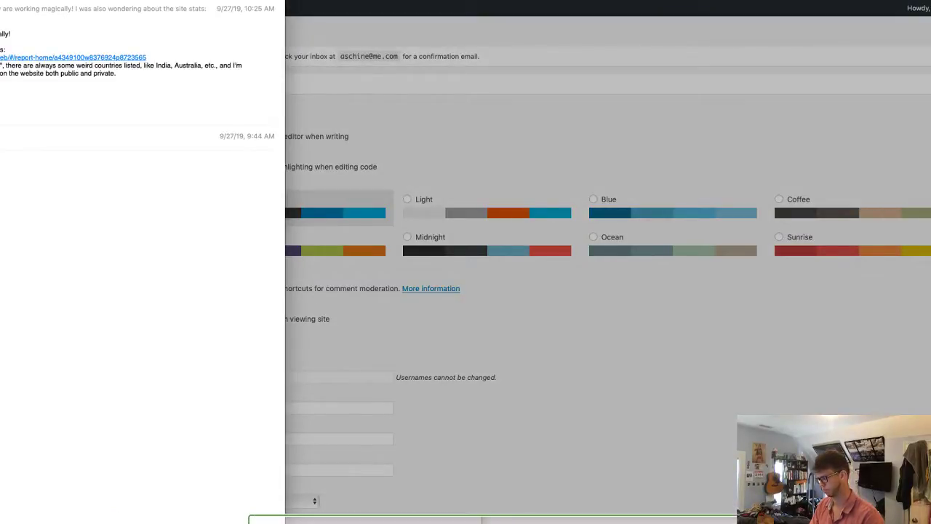
{"action": "key", "text": "super+Tab"}
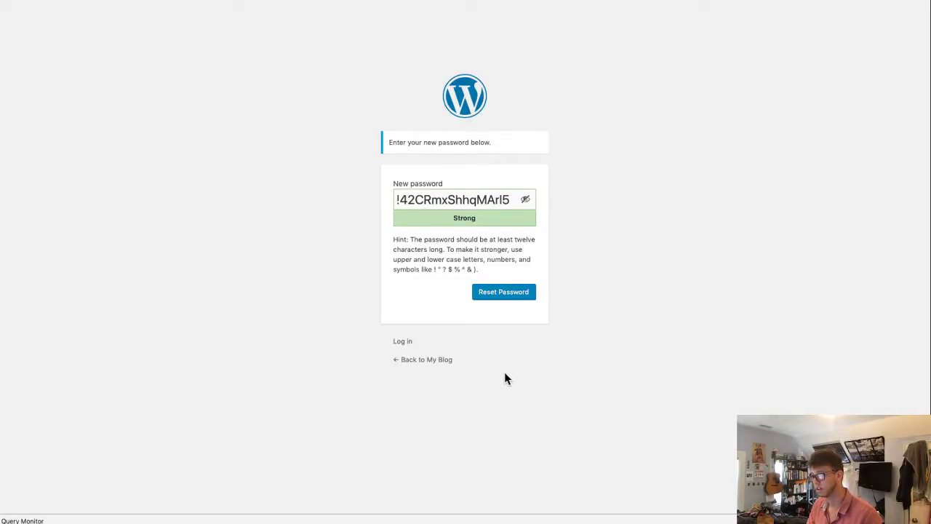
- Replace the suggested password with a strong one from 1Password and reset the account password
{"action": "triple_click", "coordinate": [501, 200]}
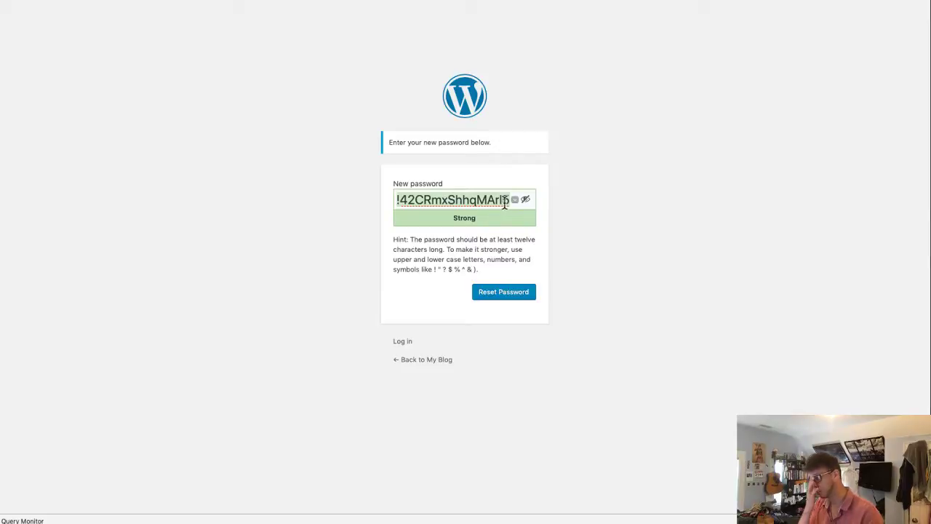
{"action": "key", "text": "BackSpace"}
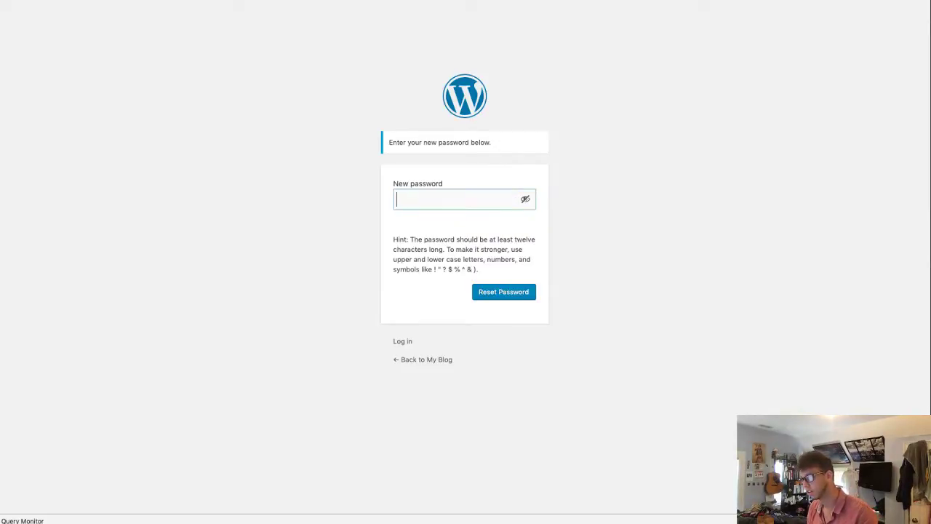
{"action": "left_click", "coordinate": [729, 233]}
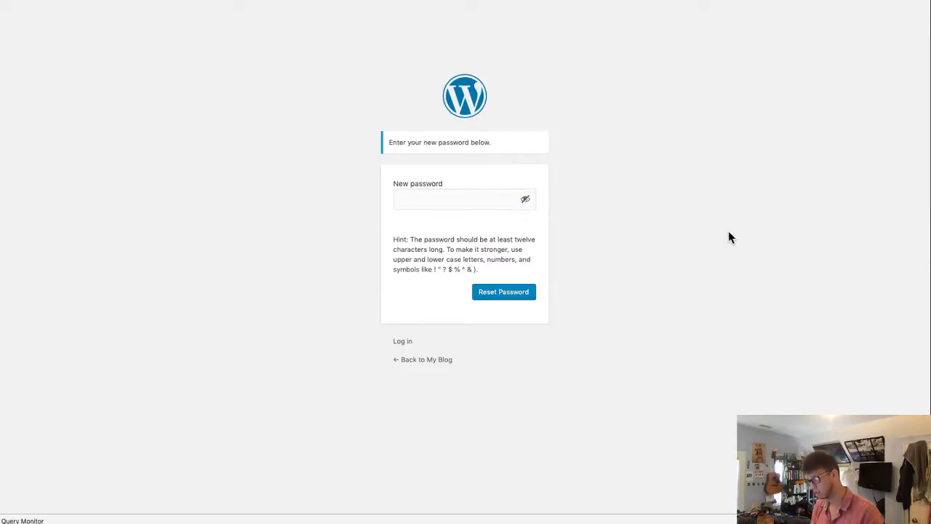
{"action": "left_click", "coordinate": [525, 199]}
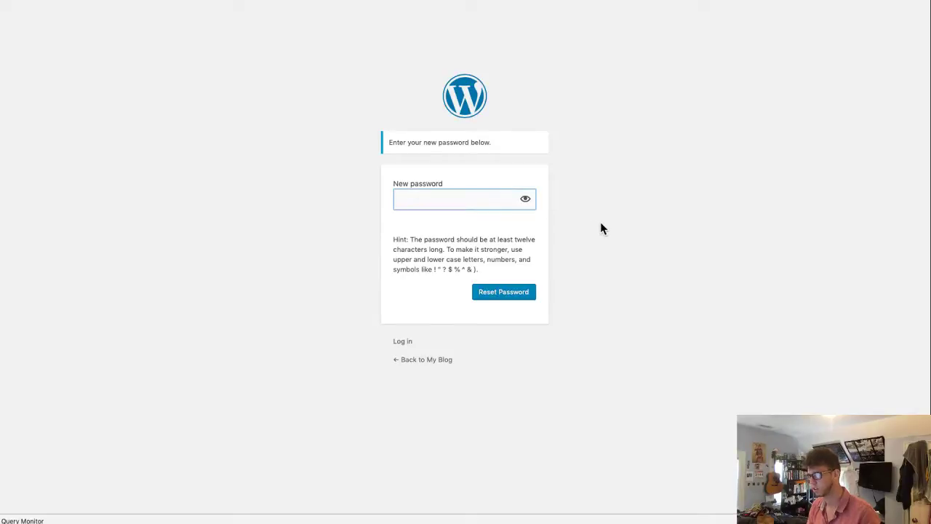
{"action": "key", "text": "super+space"}
{"action": "type", "text": "1p"}
{"action": "key", "text": "Return"}
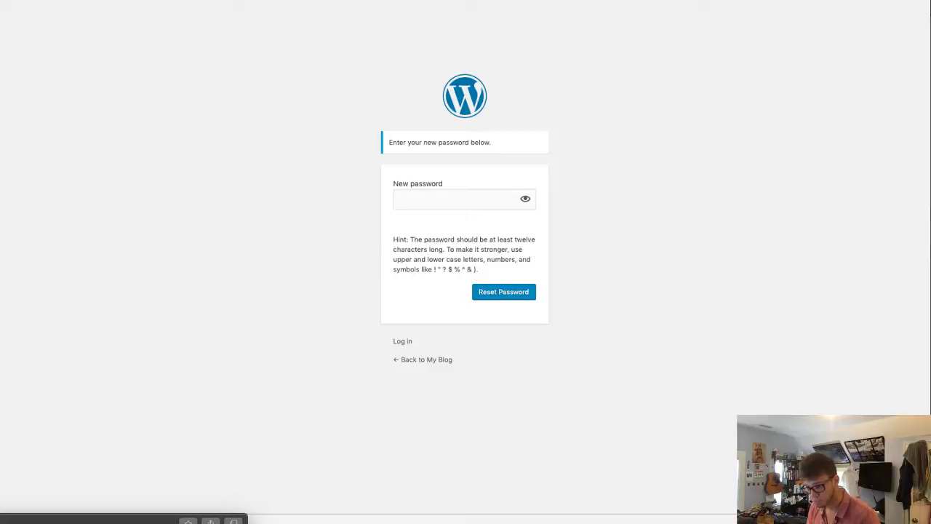
{"action": "left_click", "coordinate": [413, 197]}
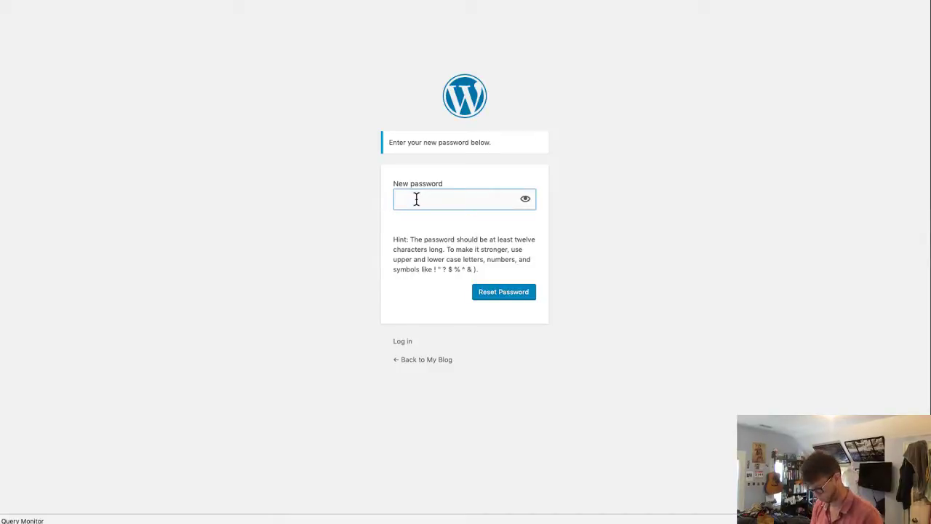
{"action": "key", "text": "super+v"}
{"action": "left_click", "coordinate": [509, 293]}
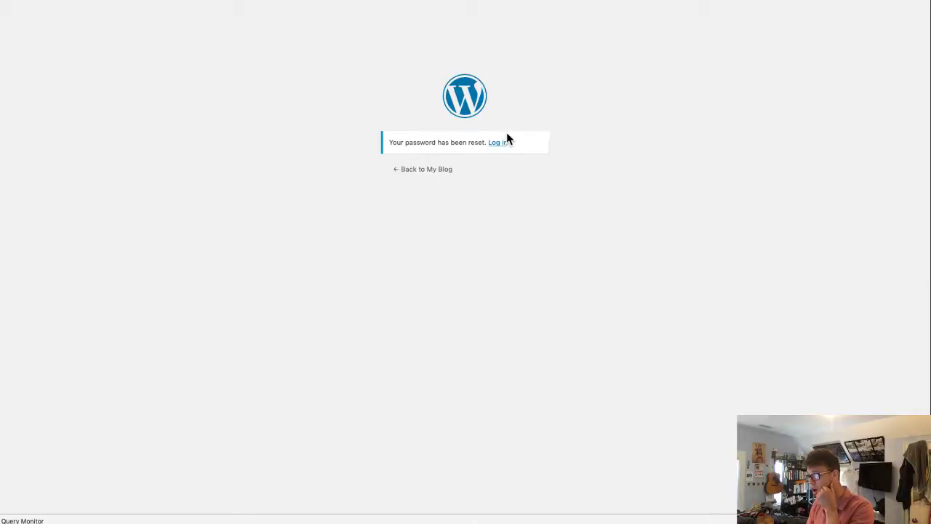
- Log in with the saved 1Password credentials, with Remember Me ticked
{"action": "left_click", "coordinate": [501, 143]}
{"action": "right_click", "coordinate": [460, 166]}
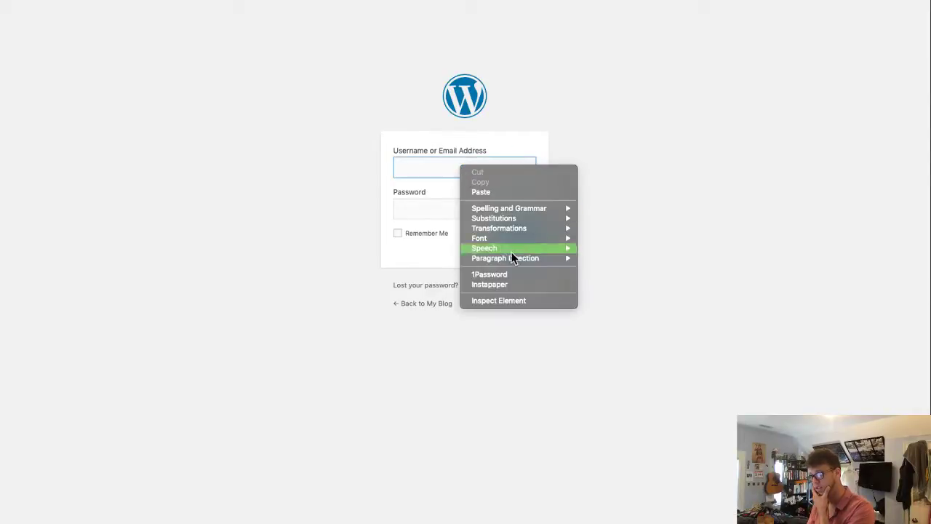
{"action": "left_click", "coordinate": [515, 275]}
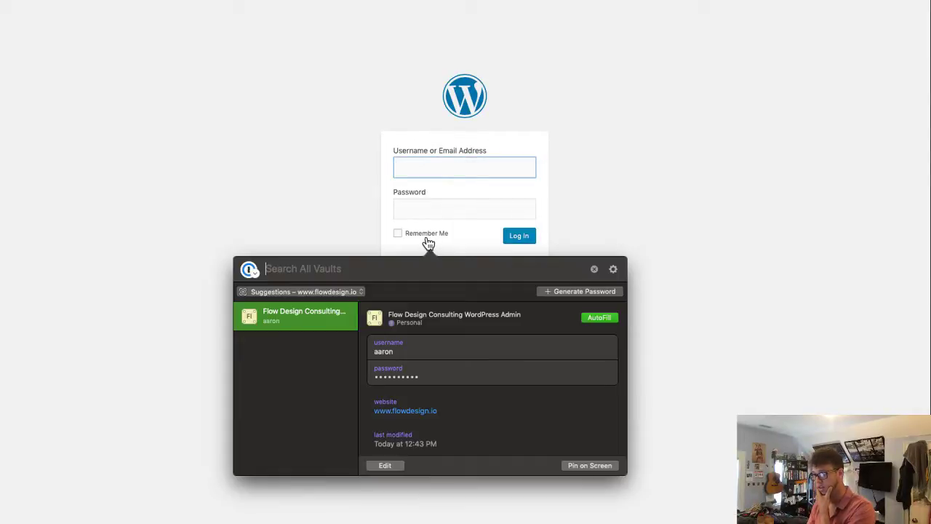
{"action": "left_click", "coordinate": [606, 318]}
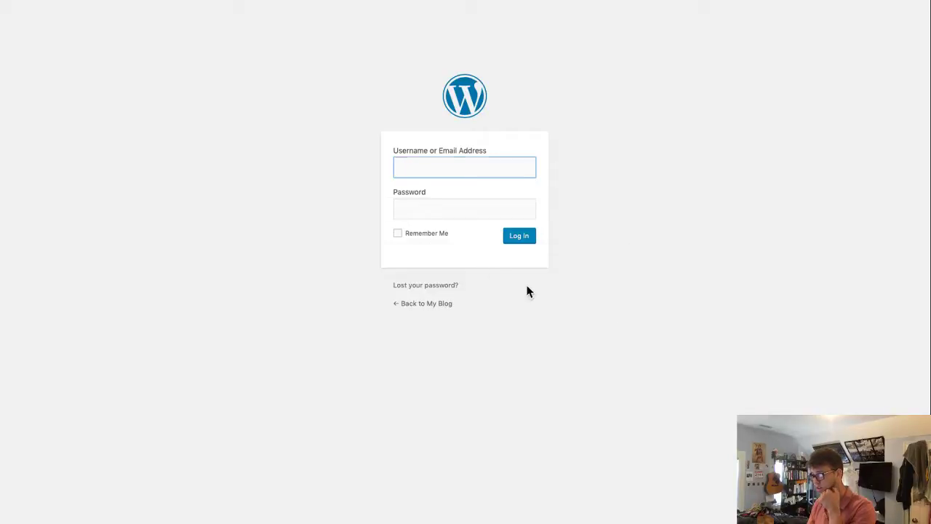
{"action": "left_click", "coordinate": [432, 236]}
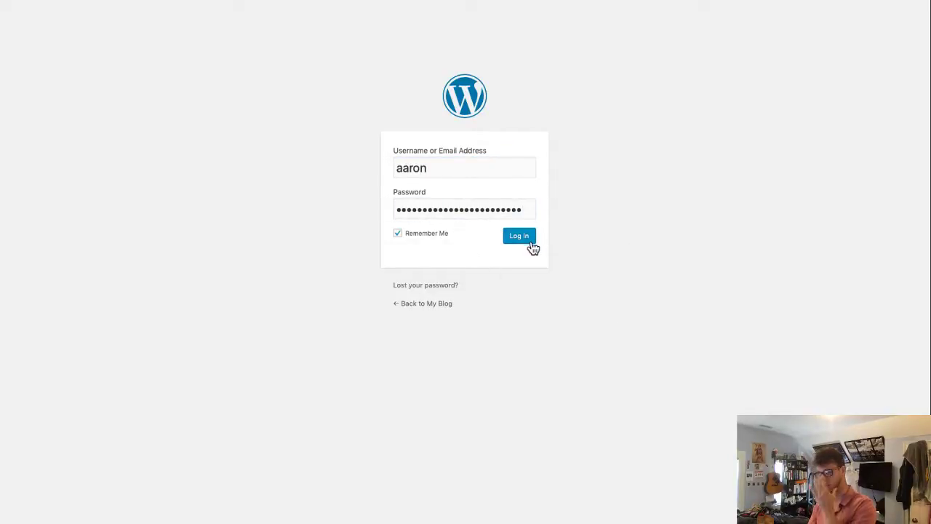
{"action": "left_click", "coordinate": [532, 243]}
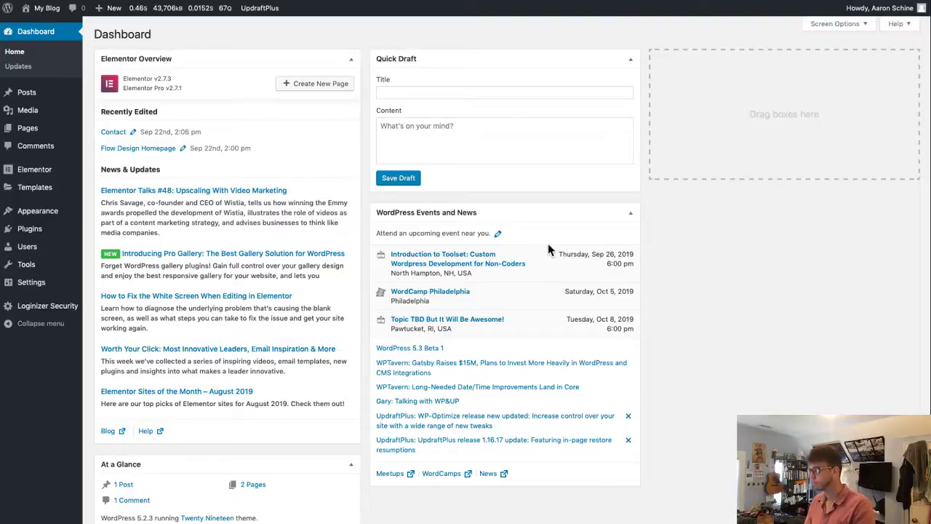
- Open the administrator's profile from All Users and scroll to its Contact Info
{"action": "left_click", "coordinate": [29, 248]}
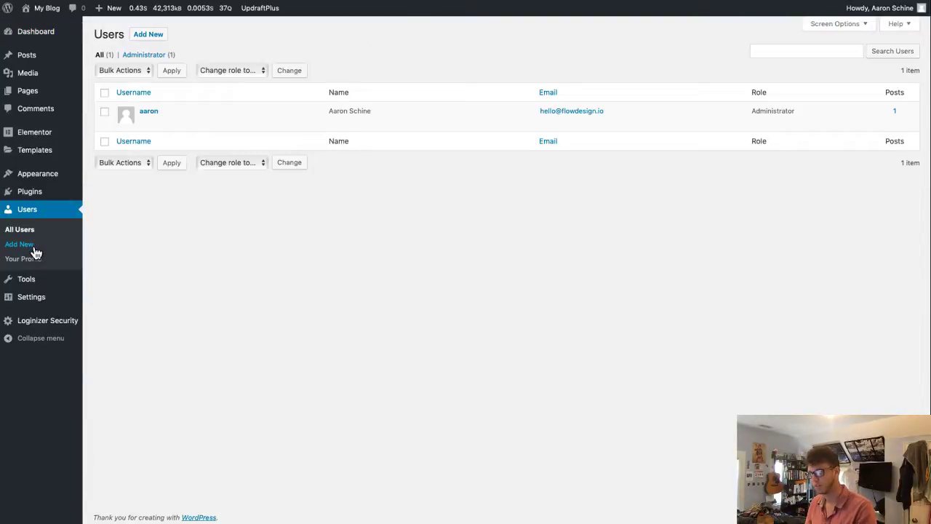
{"action": "left_click", "coordinate": [148, 114]}
{"action": "scroll", "coordinate": [451, 366], "scroll_direction": "down", "scroll_amount": 6}
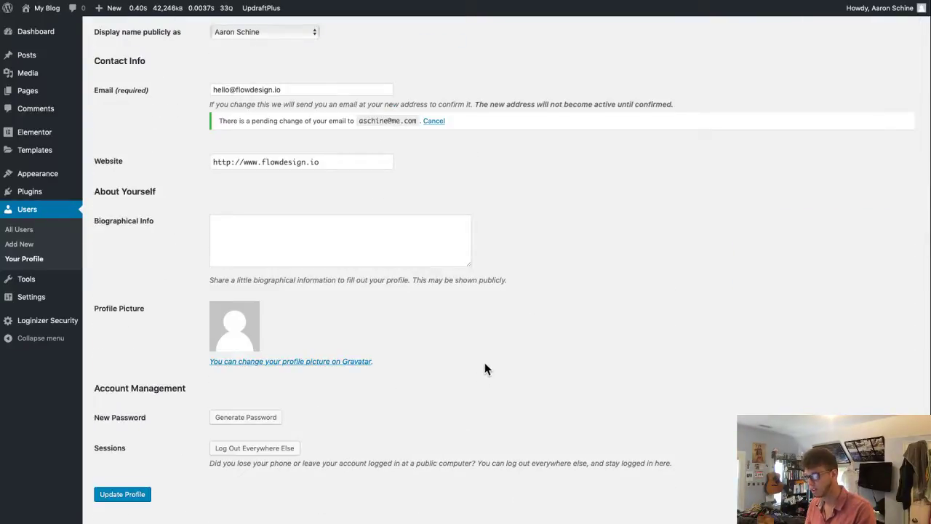
{"action": "key", "text": "super+Tab"}
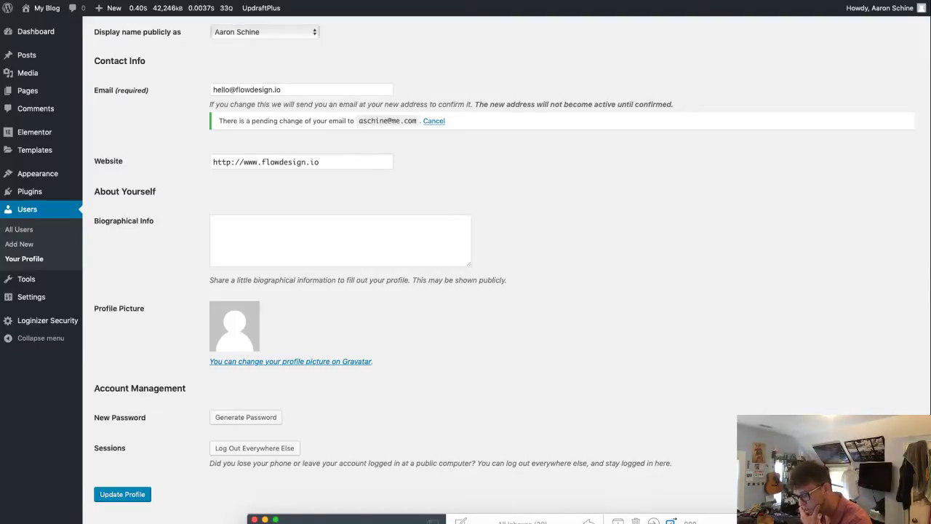
- Open Mail's Spam folder and follow the WordPress e-mail-change confirmation link
{"action": "left_click", "coordinate": [526, 523]}
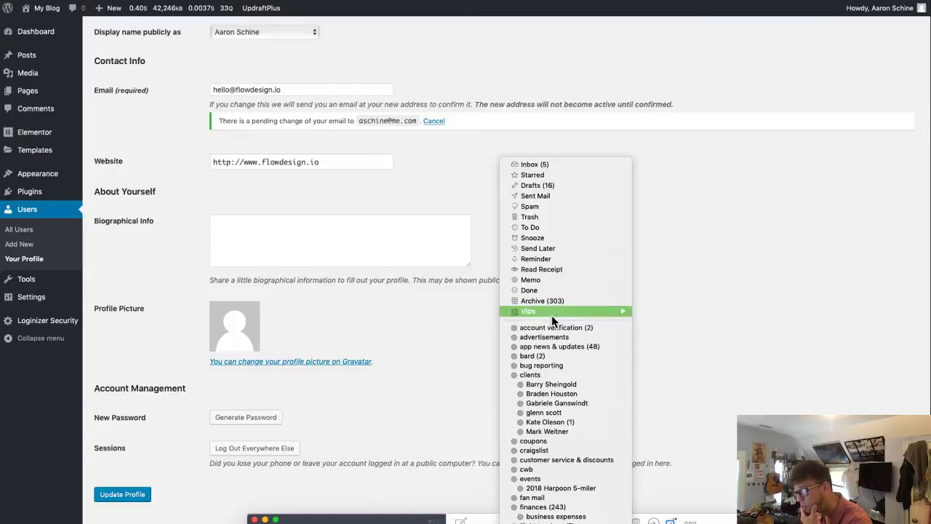
{"action": "left_click", "coordinate": [532, 205]}
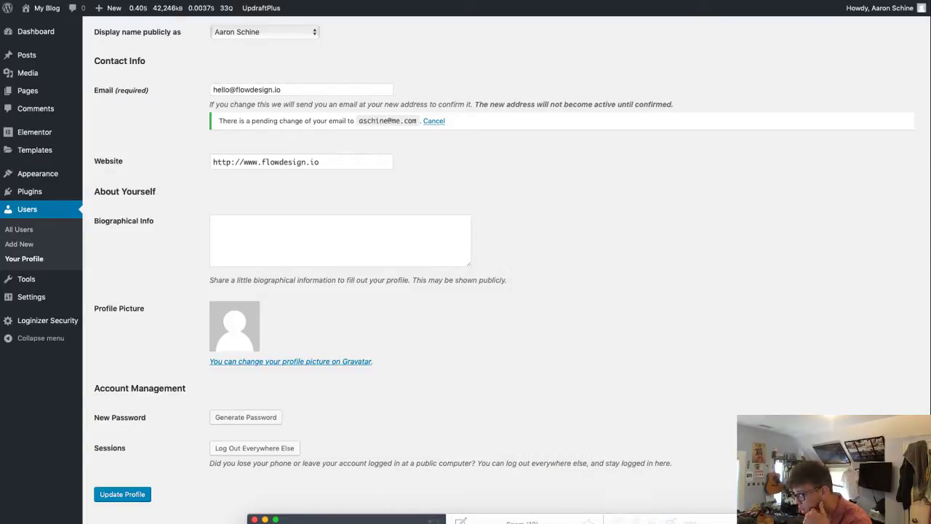
{"action": "left_click", "coordinate": [671, 266]}
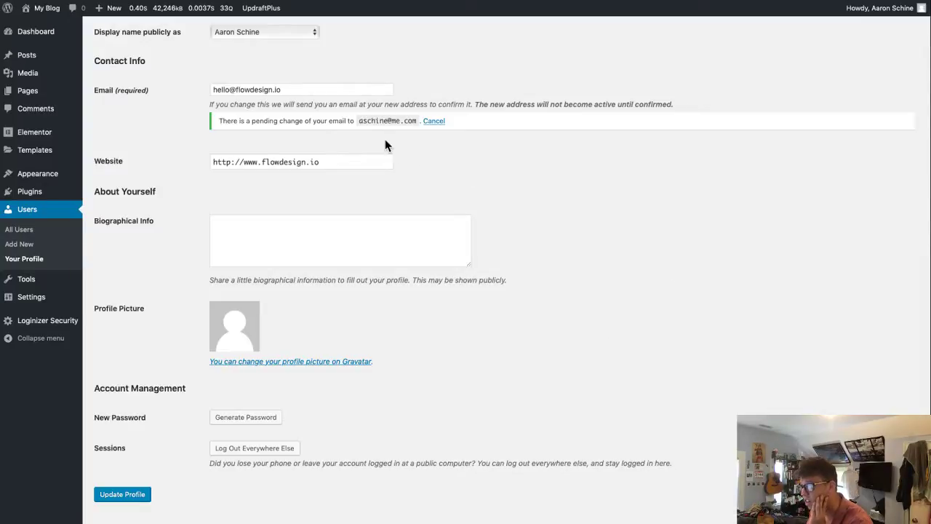
{"action": "left_click", "coordinate": [596, 522]}
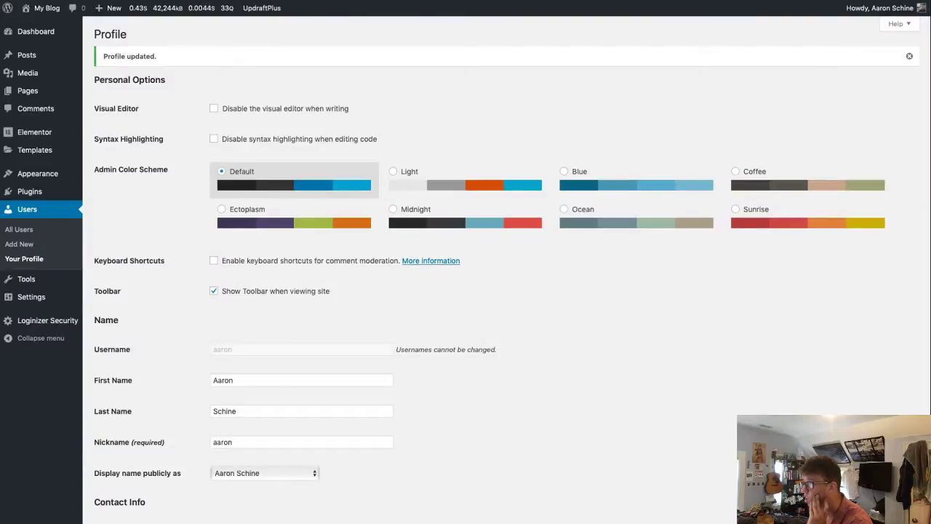
- Recheck the administrator's profile via All Users for the new e-mail, then open Installed Plugins
{"action": "scroll", "coordinate": [542, 379], "scroll_direction": "down", "scroll_amount": 6}
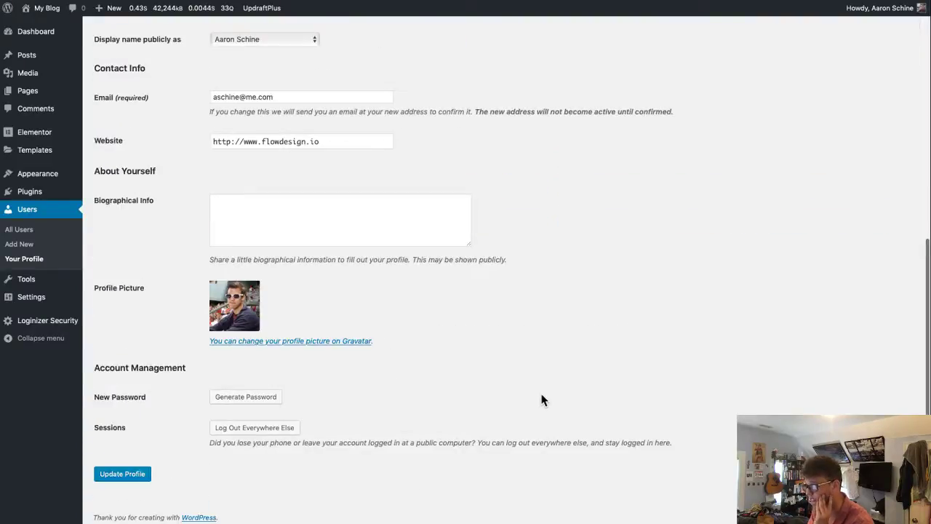
{"action": "left_click", "coordinate": [32, 212]}
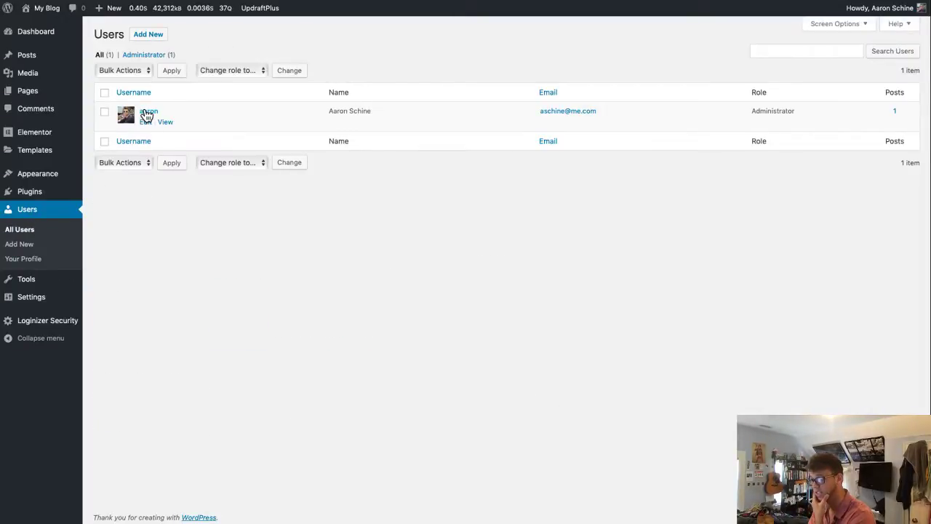
{"action": "left_click", "coordinate": [146, 115]}
{"action": "scroll", "coordinate": [468, 388], "scroll_direction": "down", "scroll_amount": 6}
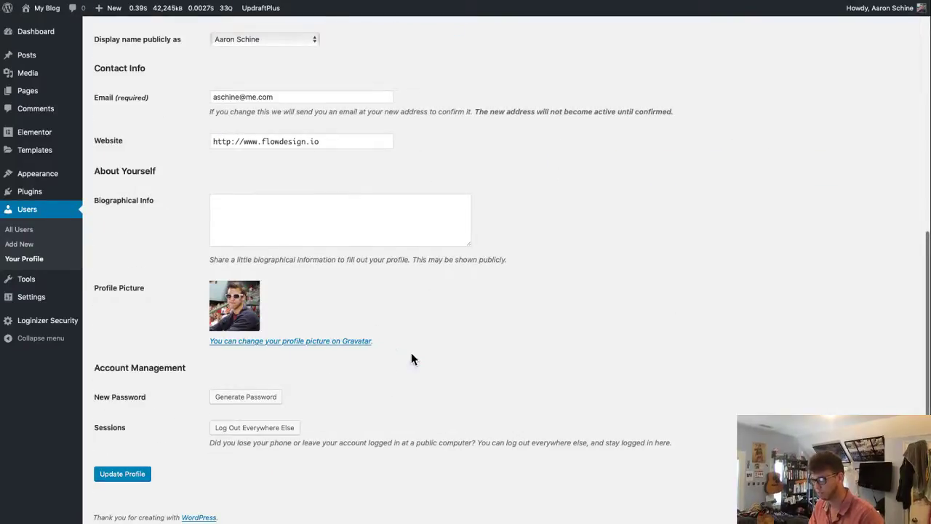
{"action": "scroll", "coordinate": [339, 347], "scroll_direction": "up", "scroll_amount": 10}
{"action": "scroll", "coordinate": [387, 347], "scroll_direction": "down", "scroll_amount": 2}
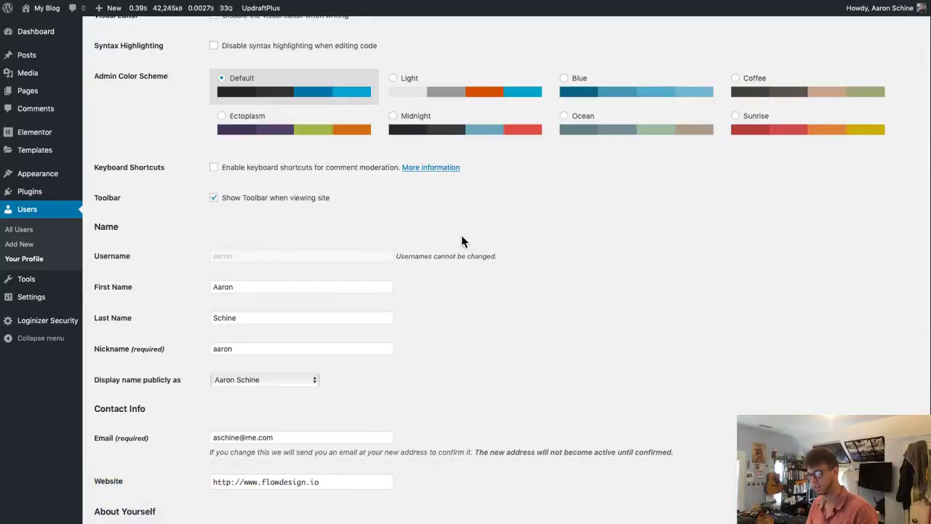
{"action": "scroll", "coordinate": [459, 244], "scroll_direction": "up", "scroll_amount": 2}
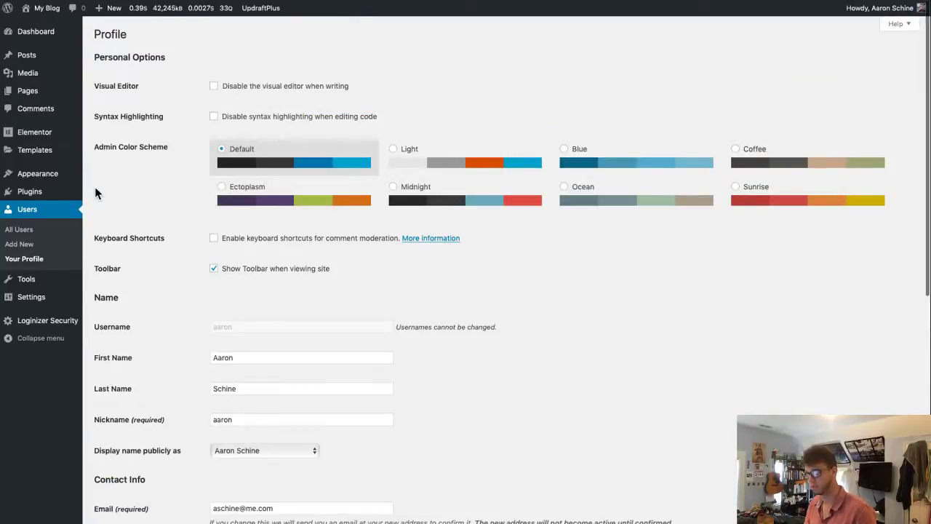
{"action": "left_click", "coordinate": [36, 194]}
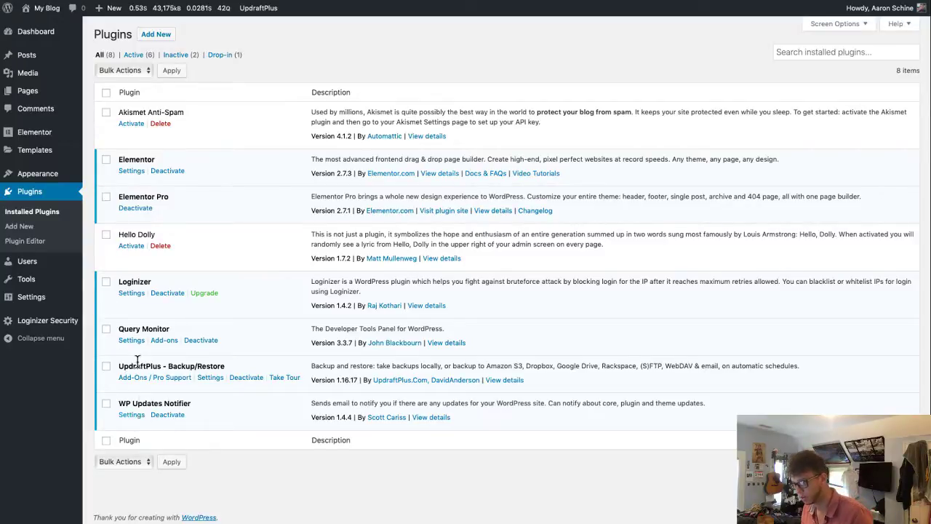
- Browse Elementor's General, Style, Integrations and Advanced settings tabs, then open All Posts
{"action": "left_click", "coordinate": [133, 173]}
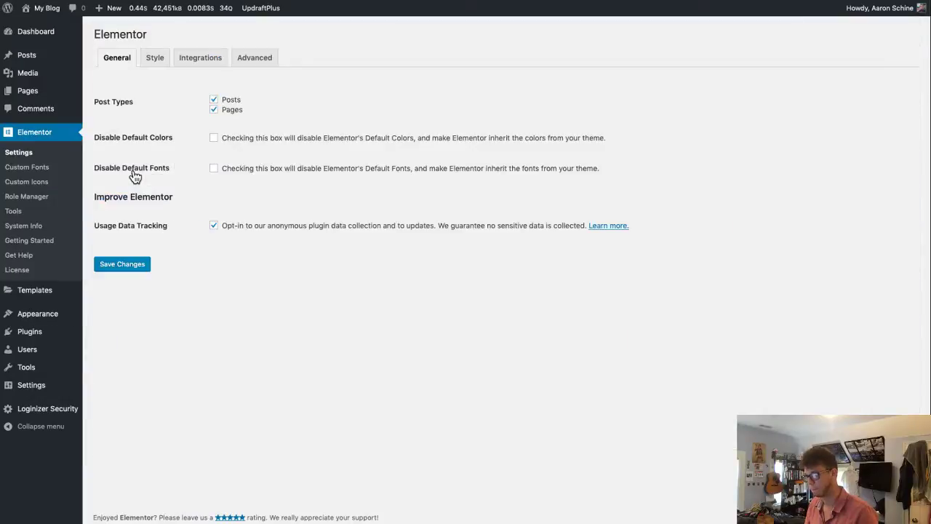
{"action": "left_click", "coordinate": [157, 59]}
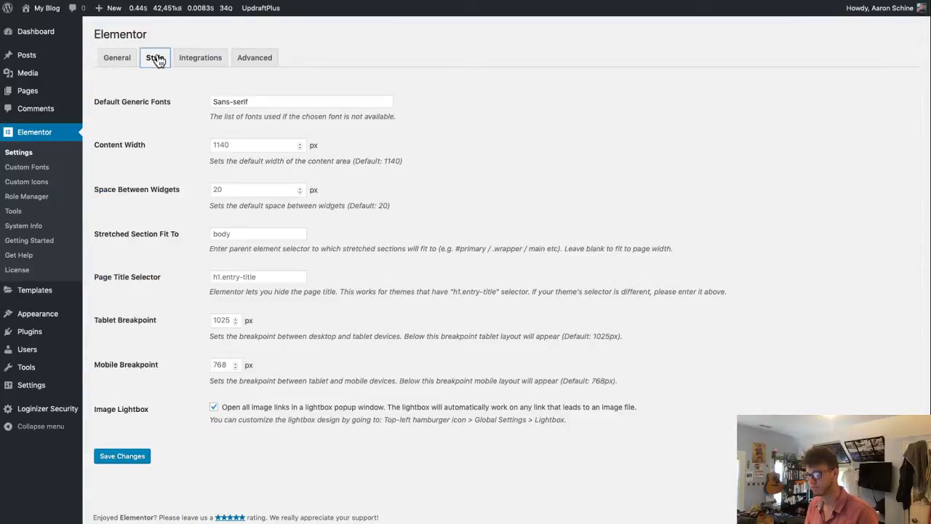
{"action": "left_click", "coordinate": [196, 66]}
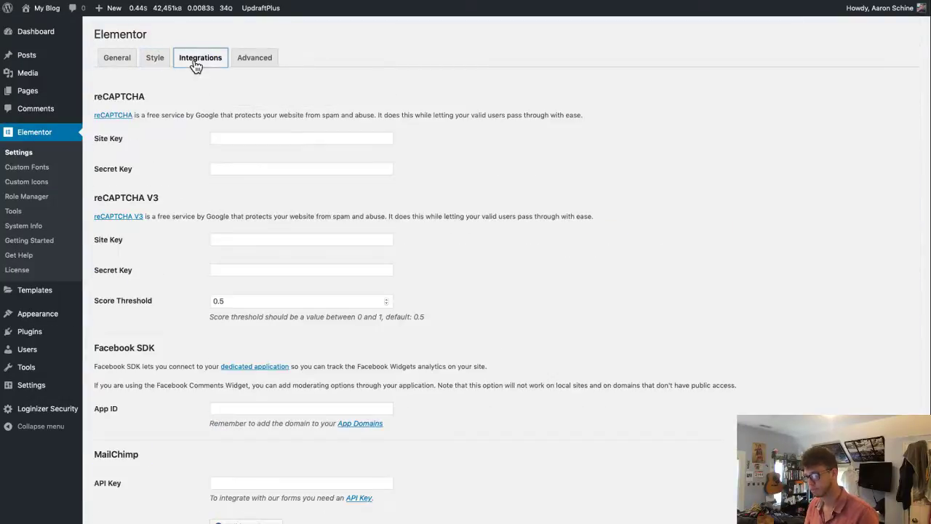
{"action": "left_click", "coordinate": [252, 64]}
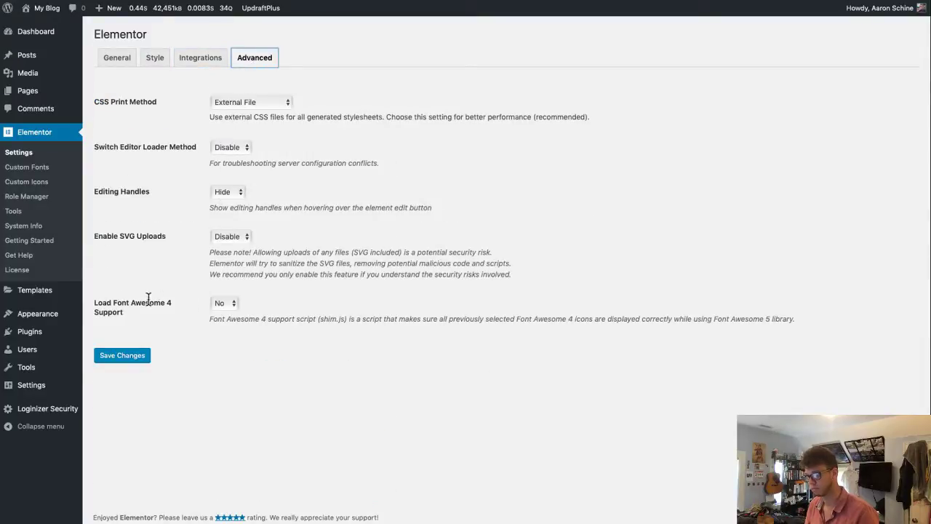
{"action": "mouse_move", "coordinate": [44, 301]}
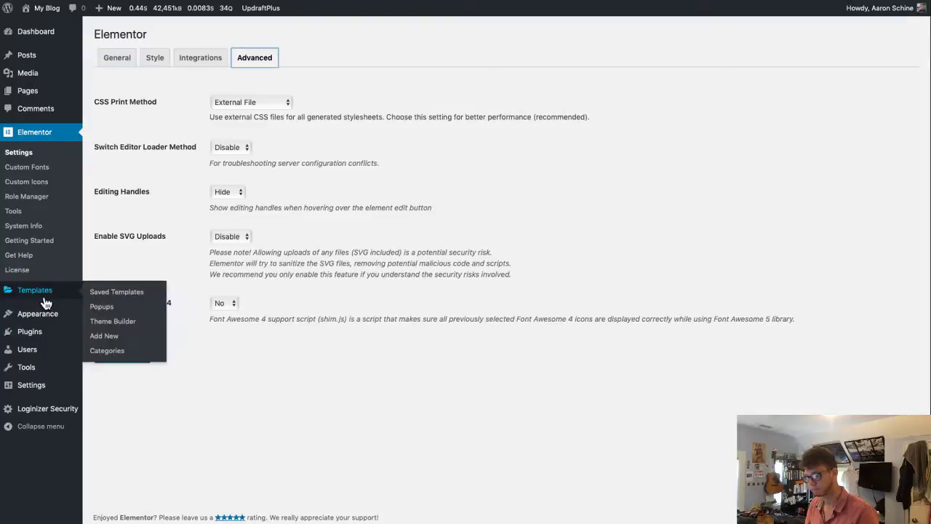
{"action": "left_click", "coordinate": [27, 58]}
{"action": "mouse_move", "coordinate": [127, 114]}
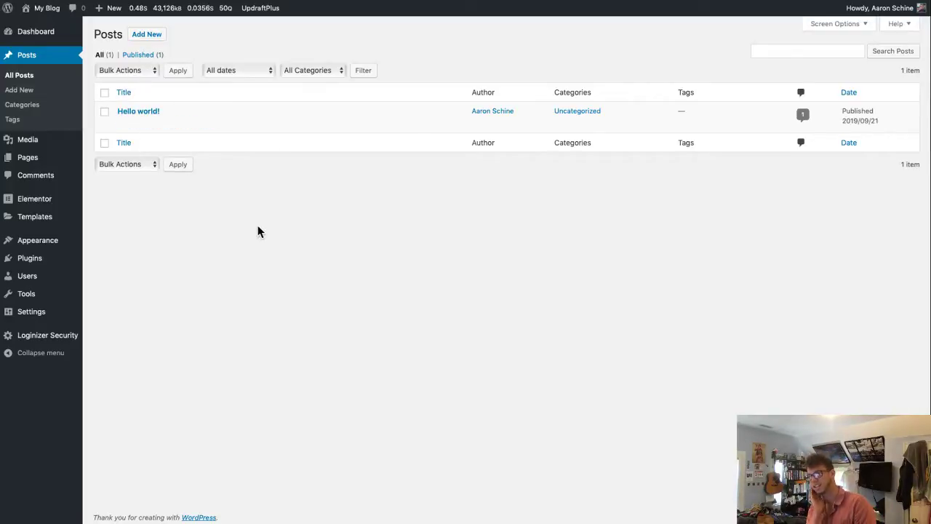
- Open the site's Pages list from the sidebar
{"action": "left_click", "coordinate": [43, 164]}
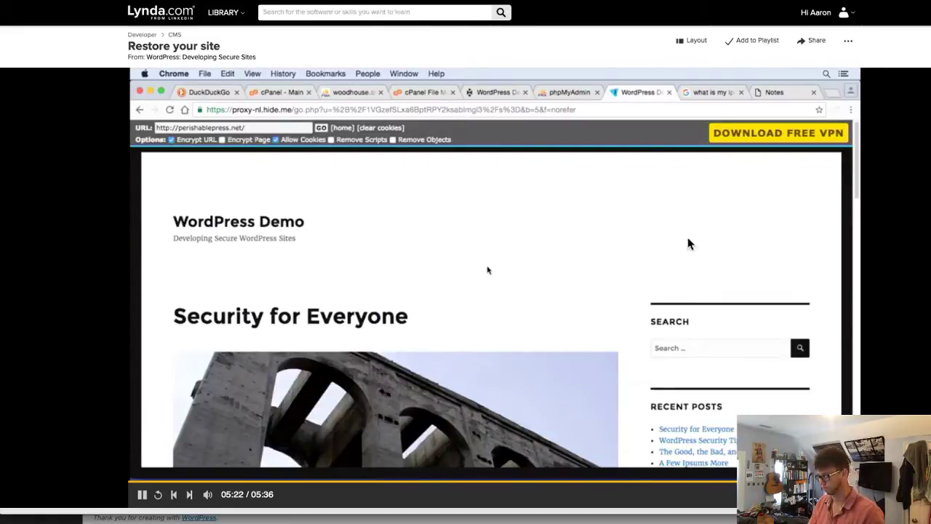
- Pause the Lynda.com Restore your site tutorial video
{"action": "left_click", "coordinate": [652, 242]}
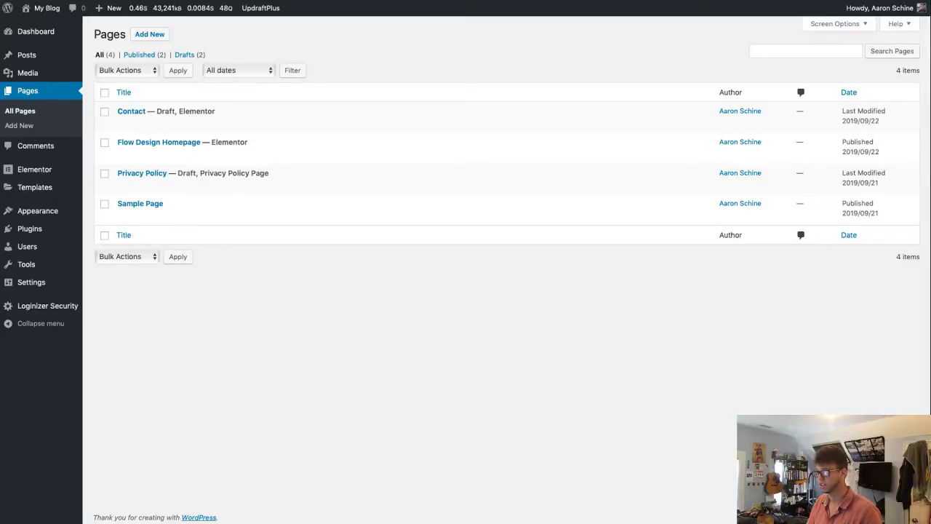
- Load hide.me in the browser and reveal its VPN Apps dropdown menu
{"action": "left_click", "coordinate": [256, 7]}
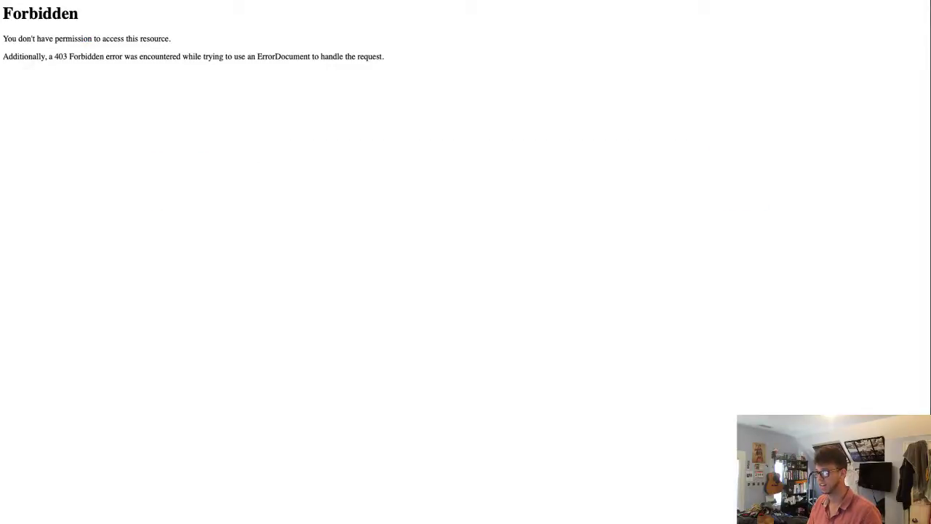
{"action": "key", "text": "super+l"}
{"action": "type", "text": "hide"}
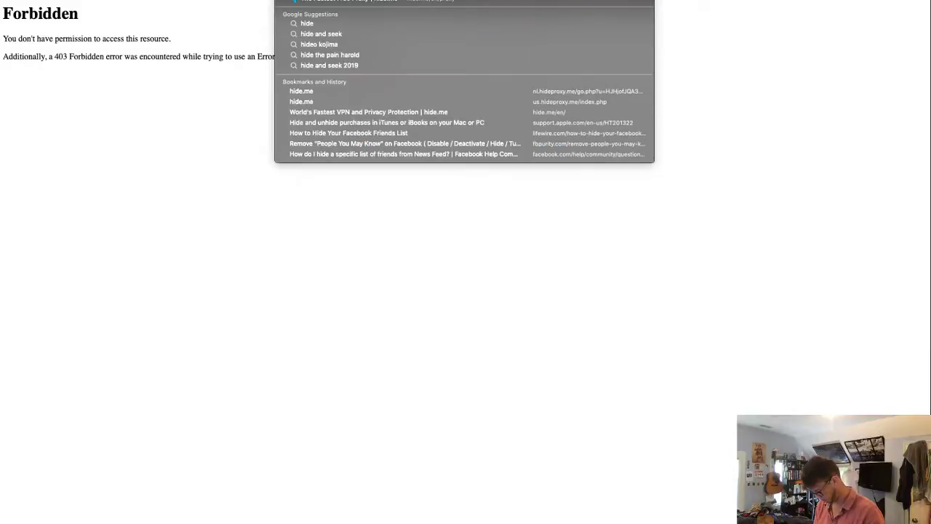
{"action": "type", "text": ".me"}
{"action": "key", "text": "Return"}
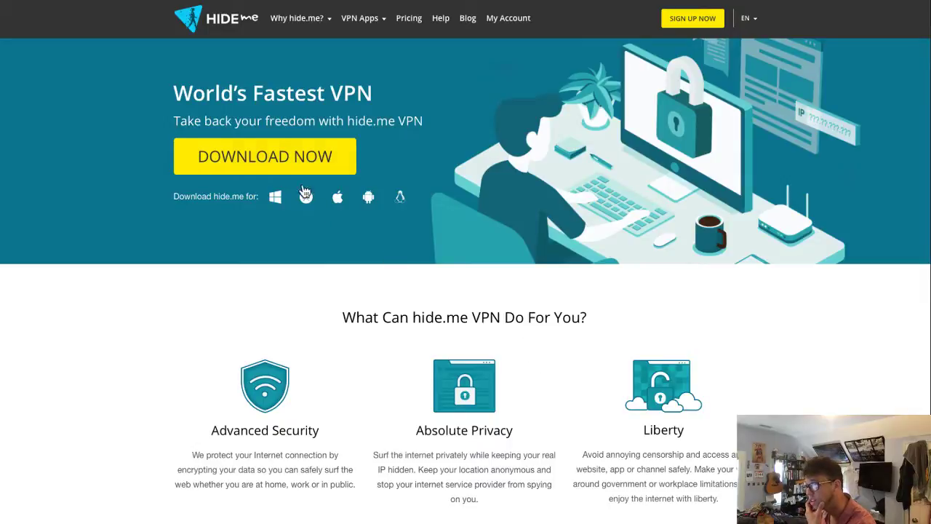
{"action": "mouse_move", "coordinate": [312, 20]}
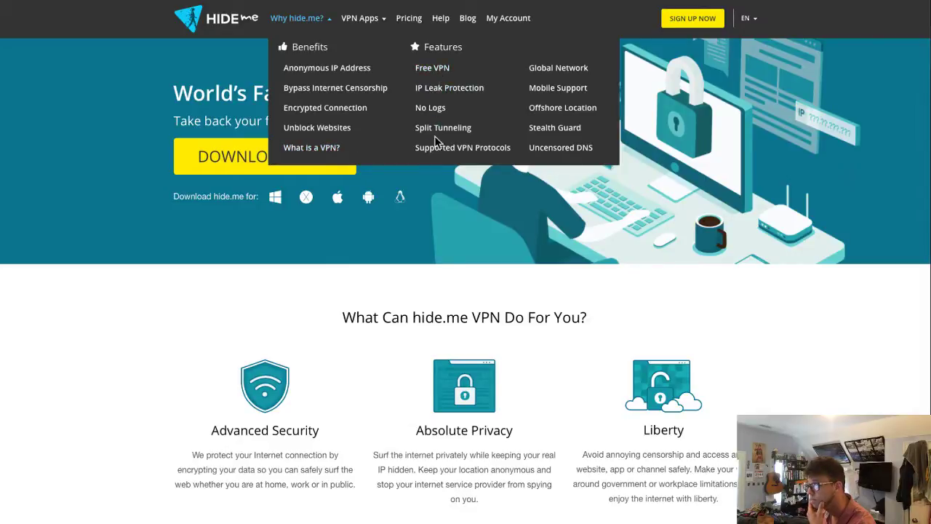
{"action": "mouse_move", "coordinate": [364, 20]}
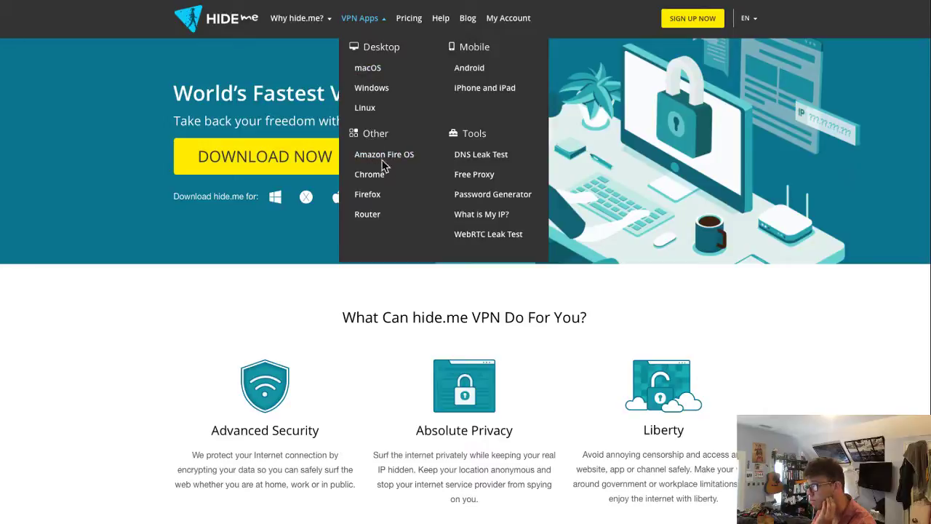
{"action": "left_click", "coordinate": [481, 179]}
{"action": "left_click", "coordinate": [407, 317]}
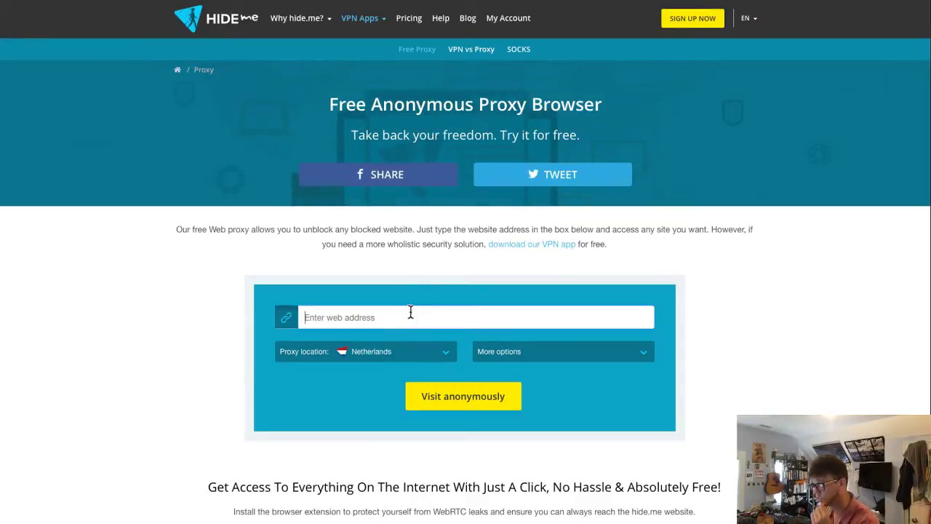
{"action": "type", "text": "wwww."}
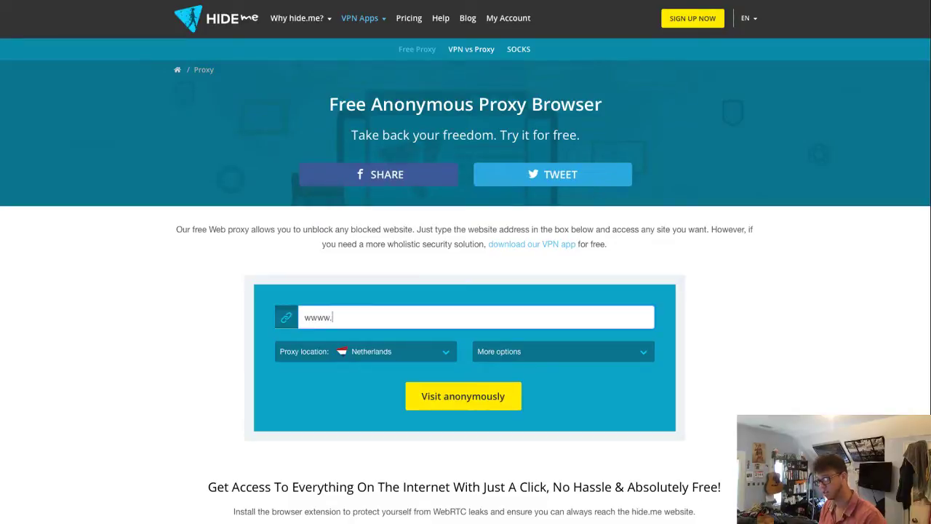
{"action": "key", "text": "BackSpace"}
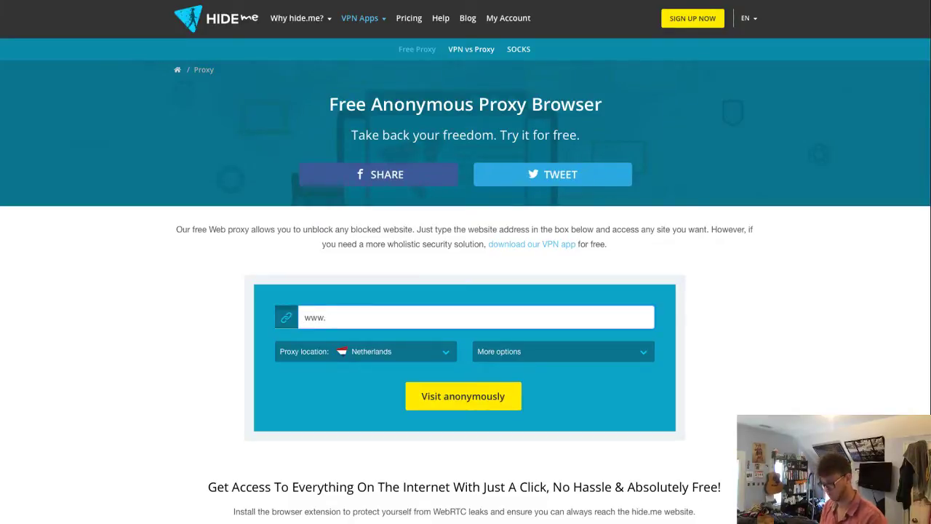
{"action": "key", "text": "Home"}
{"action": "type", "text": "https:"}
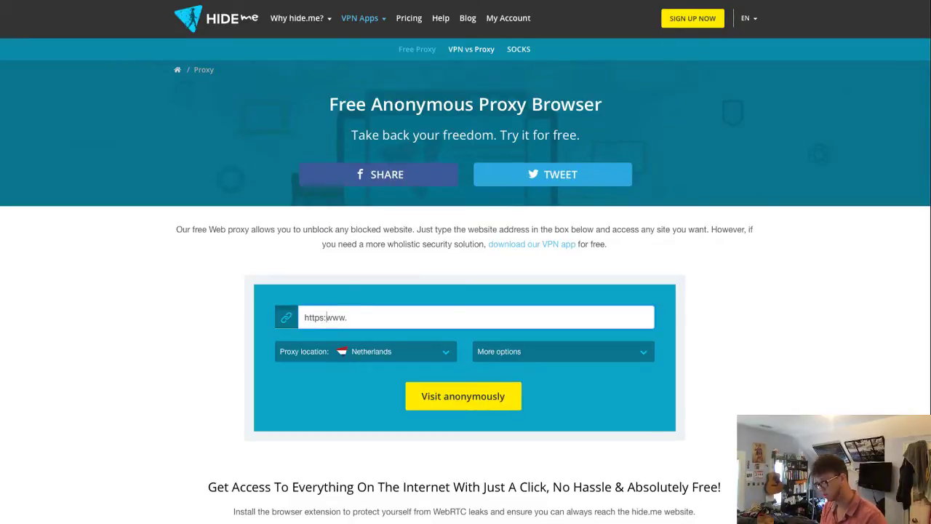
{"action": "type", "text": "//www."}
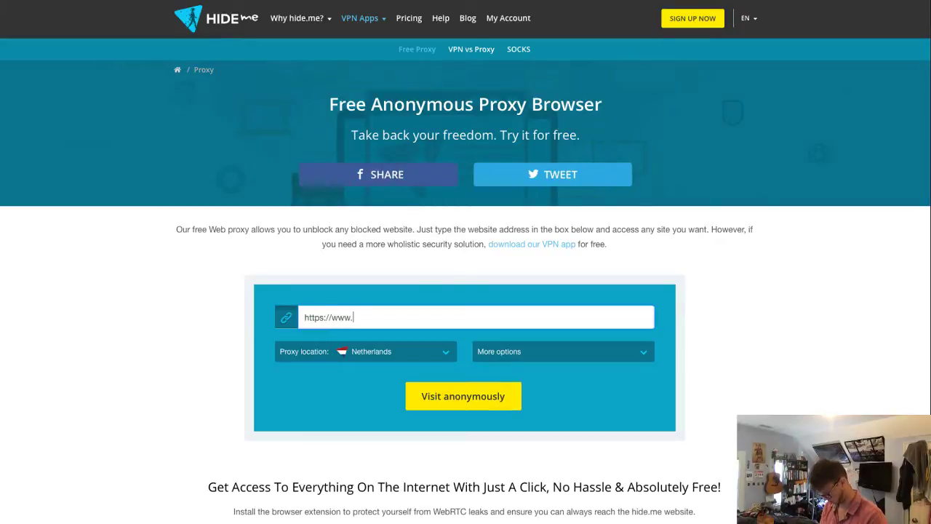
{"action": "type", "text": "fl;o"}
{"action": "key", "text": "BackSpace"}
{"action": "key", "text": "BackSpace"}
{"action": "key", "text": "BackSpace"}
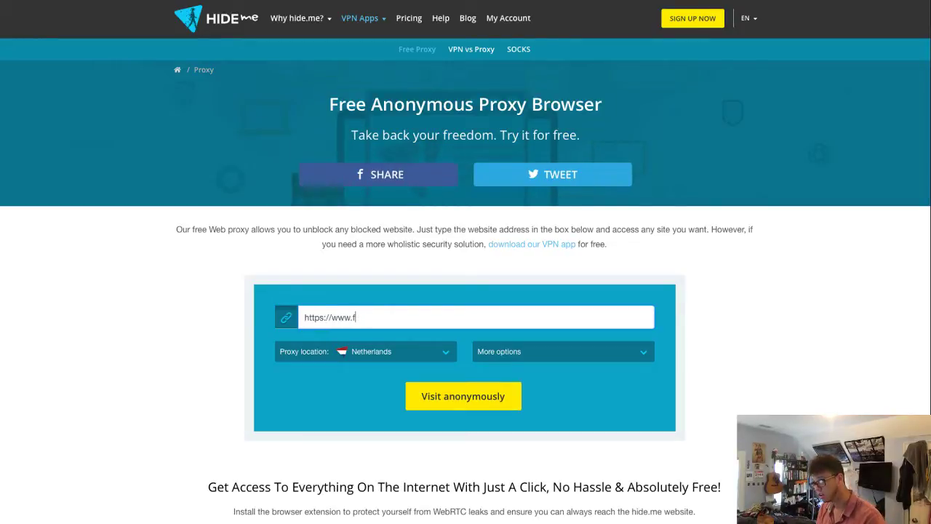
{"action": "type", "text": "lowdesign.io"}
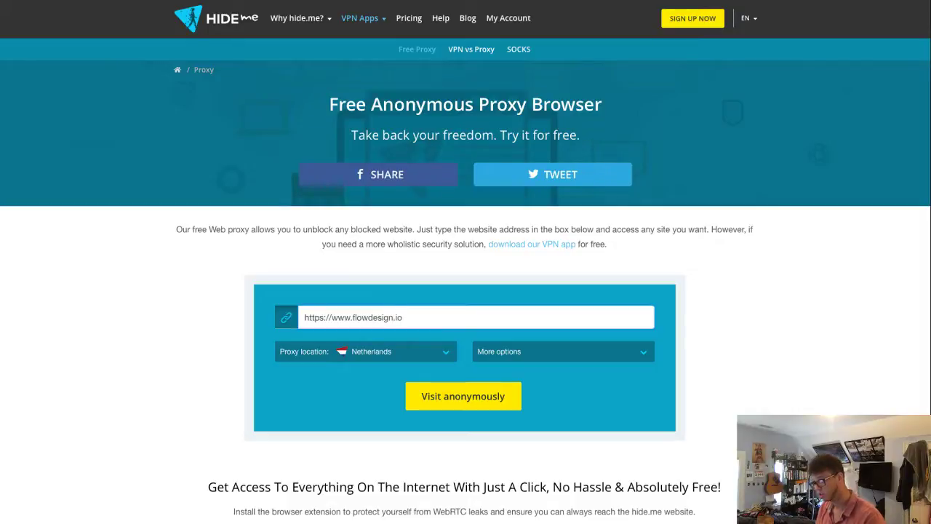
{"action": "left_click", "coordinate": [454, 397]}
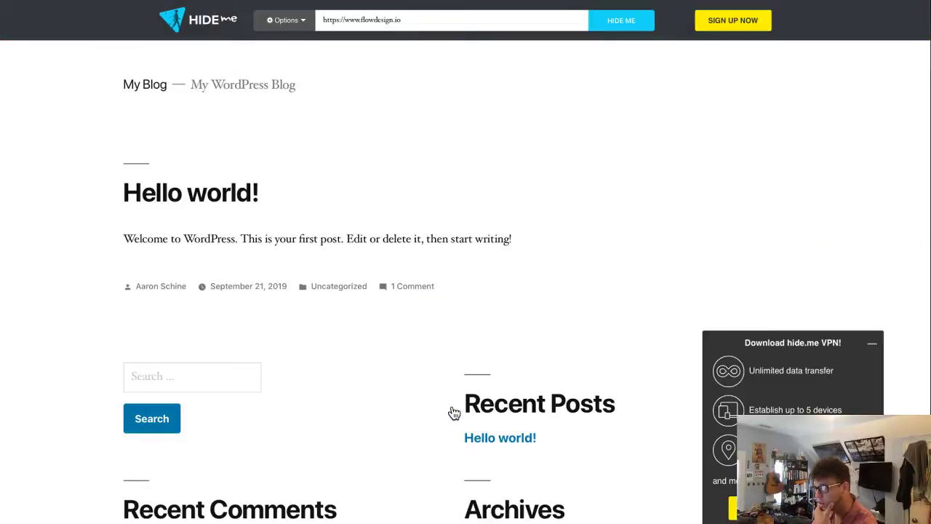
- Cycle through the WordPress, A2 Hosting, cPanel, phpMyAdmin and UpdraftPlus tabs to reach the Lynda.com lesson
{"action": "left_click", "coordinate": [191, 1]}
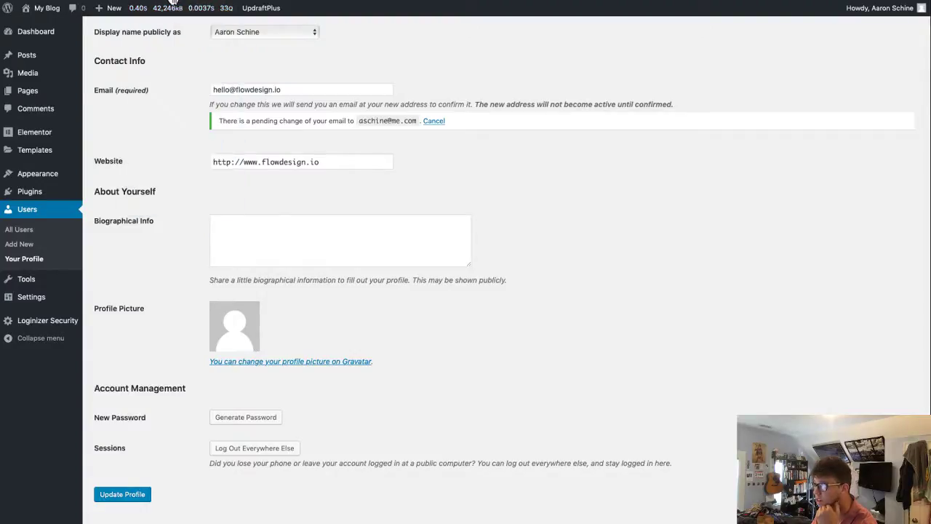
{"action": "left_click", "coordinate": [172, 0]}
{"action": "left_click", "coordinate": [230, 1]}
{"action": "left_click", "coordinate": [213, 1]}
{"action": "left_click", "coordinate": [209, 1]}
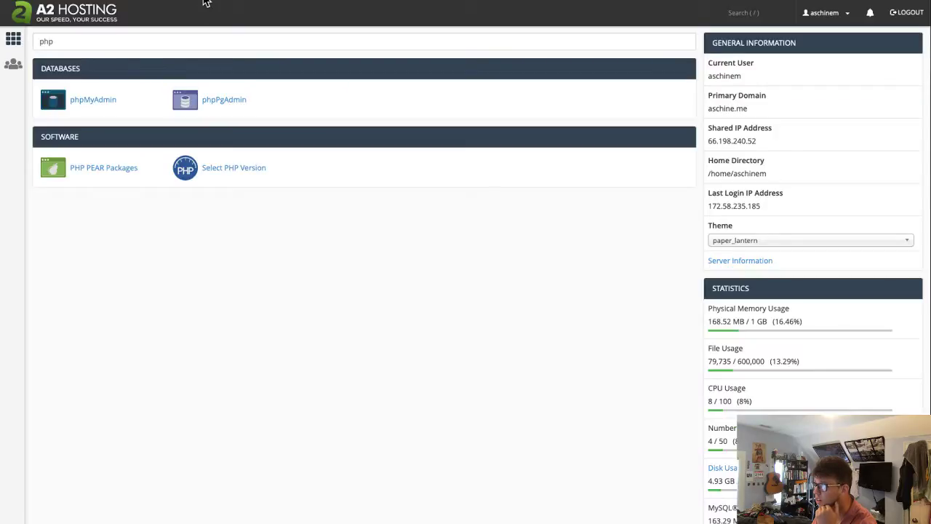
{"action": "left_click", "coordinate": [206, 2]}
{"action": "left_click", "coordinate": [207, 2]}
{"action": "left_click", "coordinate": [206, 2]}
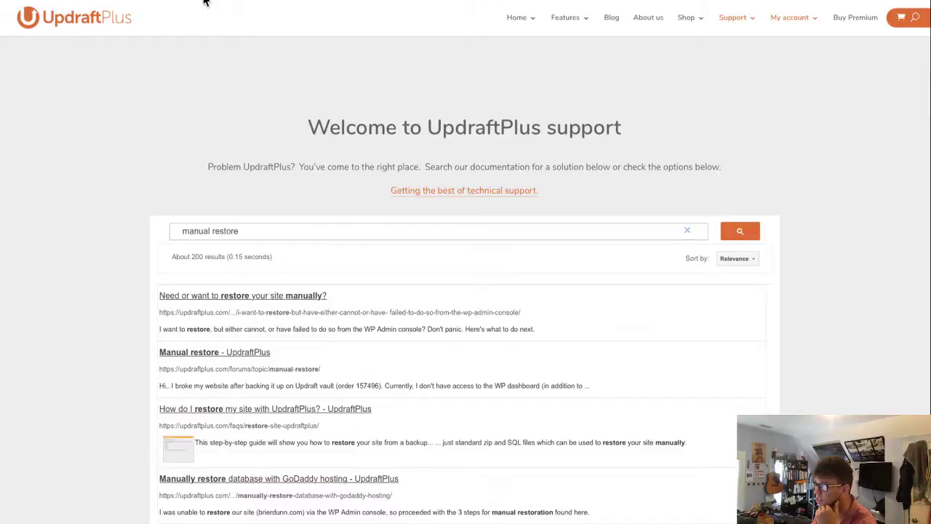
{"action": "left_click", "coordinate": [206, 2]}
{"action": "left_click", "coordinate": [206, 2]}
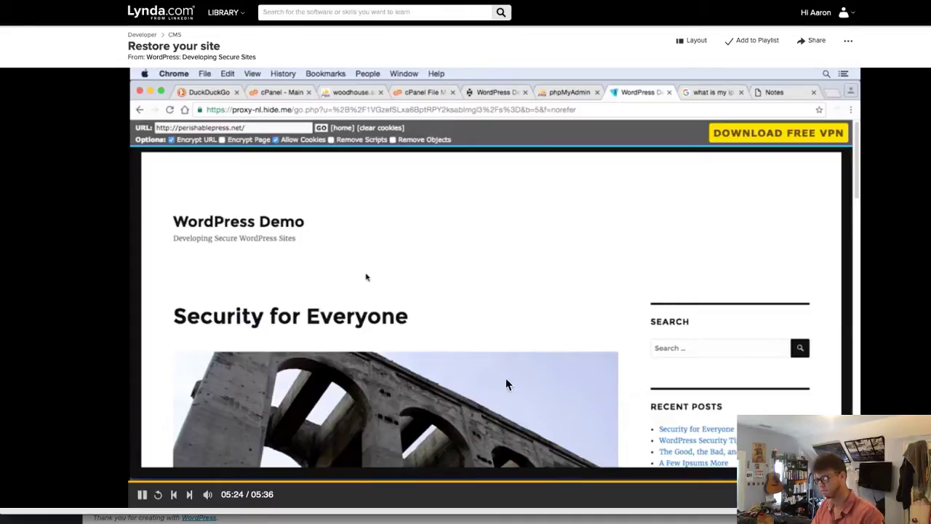
- Resume playing the Restore your site lesson from 05:24
{"action": "left_click", "coordinate": [511, 387]}
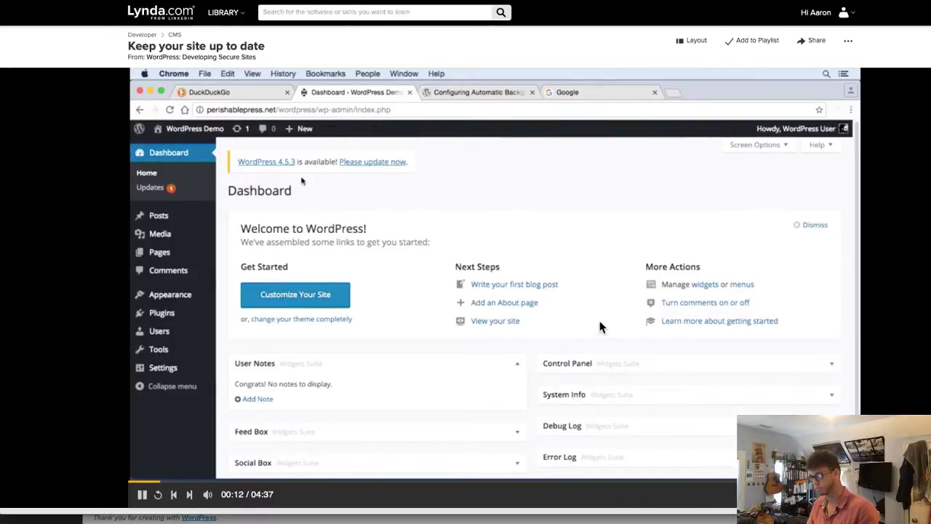
- Watch the Keep your site up to date lesson and pause it at 03:18
{"action": "key", "text": "space"}
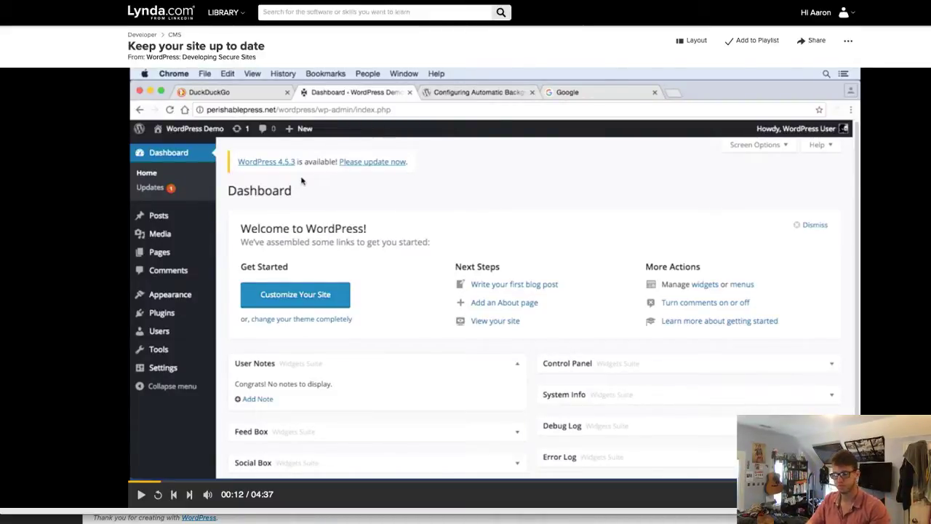
{"action": "left_click", "coordinate": [540, 341]}
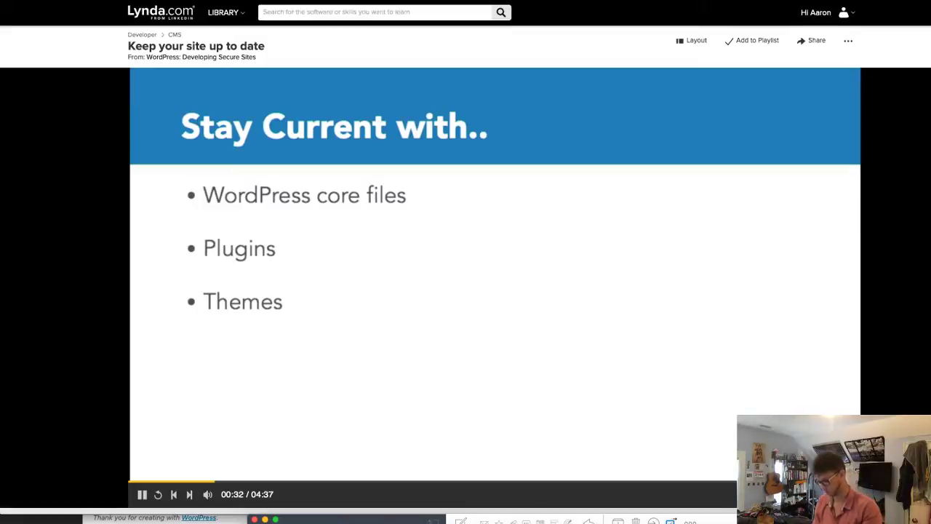
{"action": "key", "text": "super+Tab"}
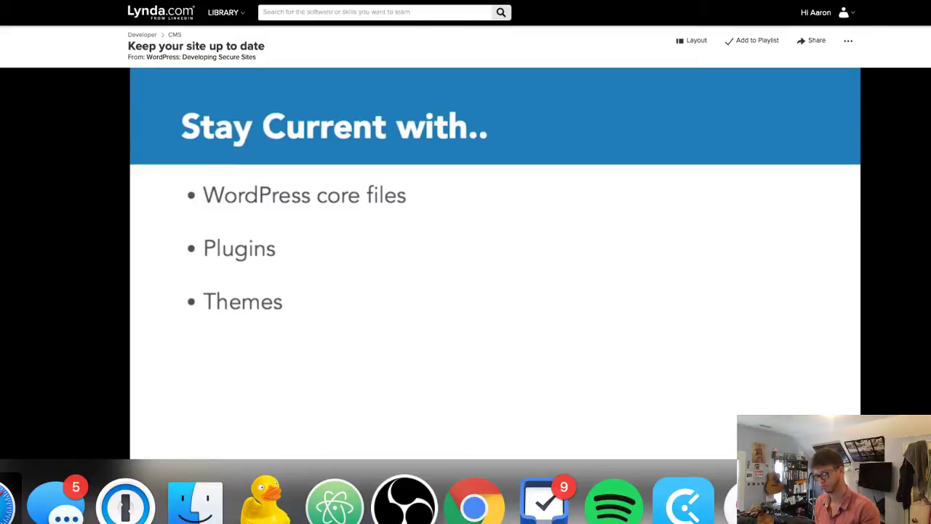
{"action": "key", "text": "super+Tab"}
{"action": "key", "text": "super+Tab"}
{"action": "key", "text": "super+Tab"}
{"action": "key", "text": "super+Tab"}
{"action": "key", "text": "super+Tab"}
{"action": "key", "text": "super+Tab"}
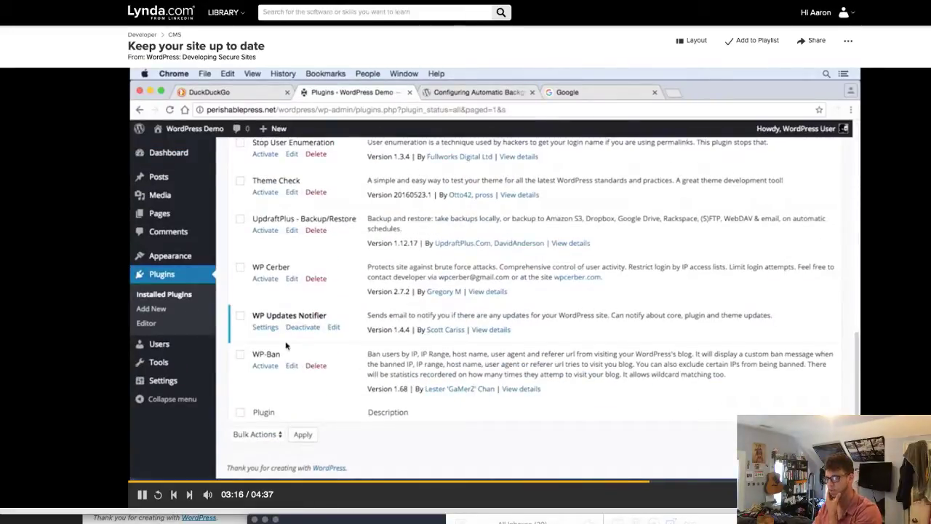
{"action": "left_click", "coordinate": [653, 314]}
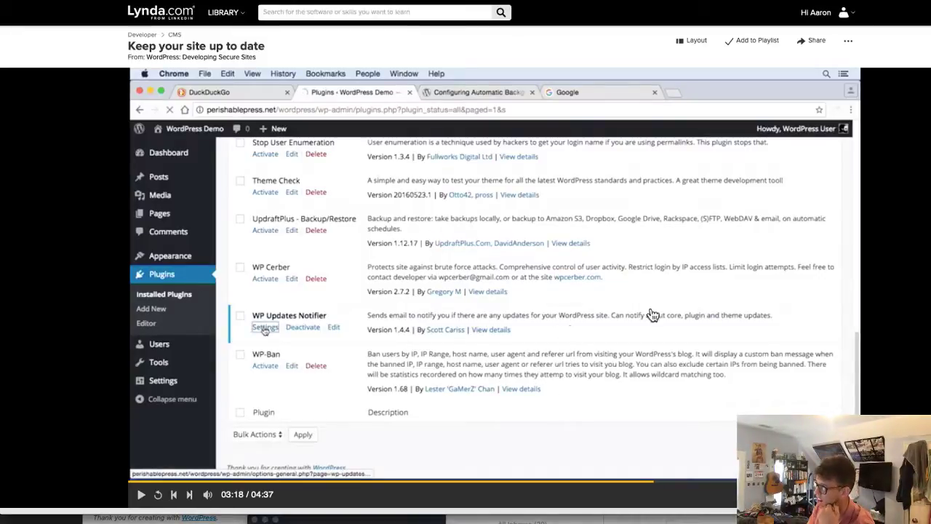
- Search the WordPress Add Plugins directory for 'wp updates'
{"action": "key", "text": "super+Tab"}
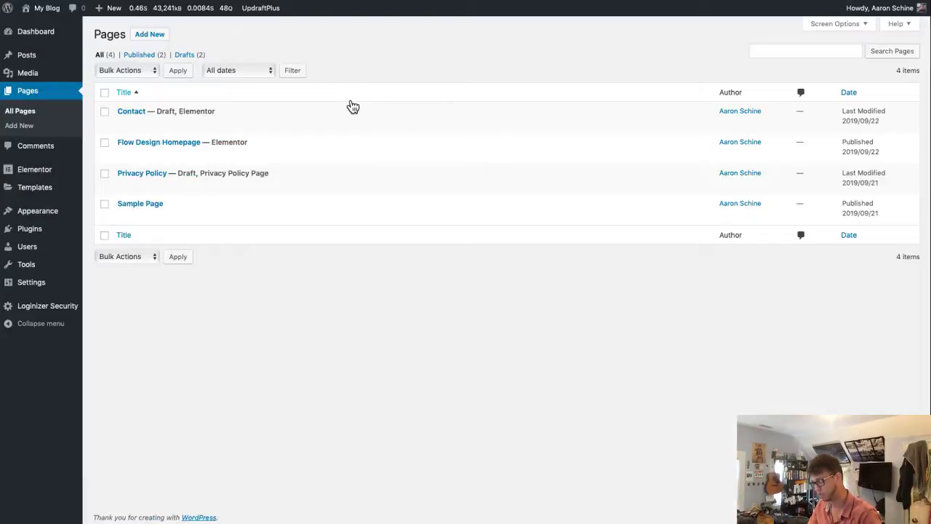
{"action": "mouse_move", "coordinate": [41, 231]}
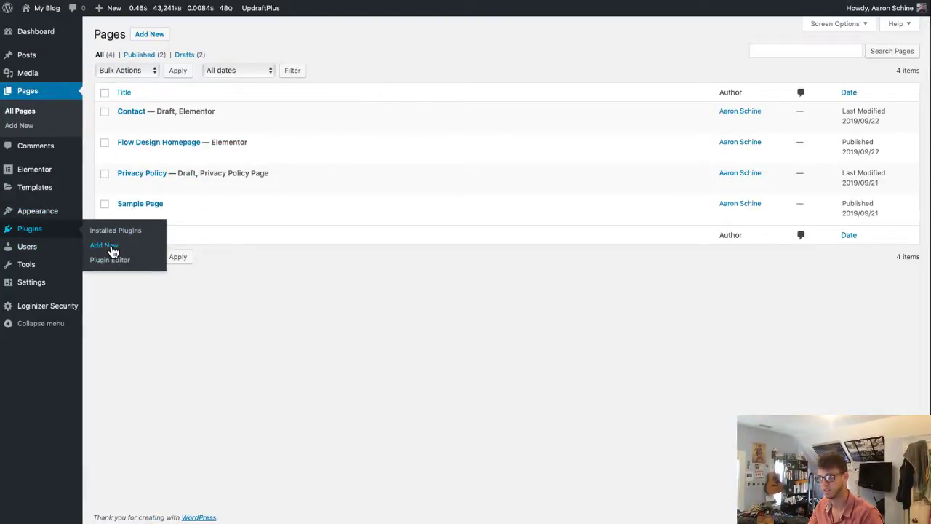
{"action": "left_click", "coordinate": [104, 248]}
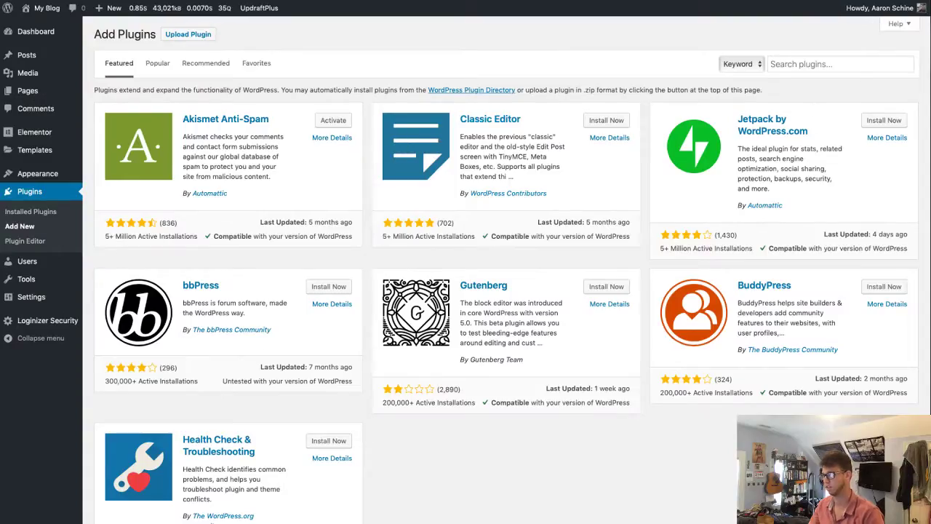
{"action": "left_click", "coordinate": [841, 64]}
{"action": "type", "text": "wp updates notifier"}
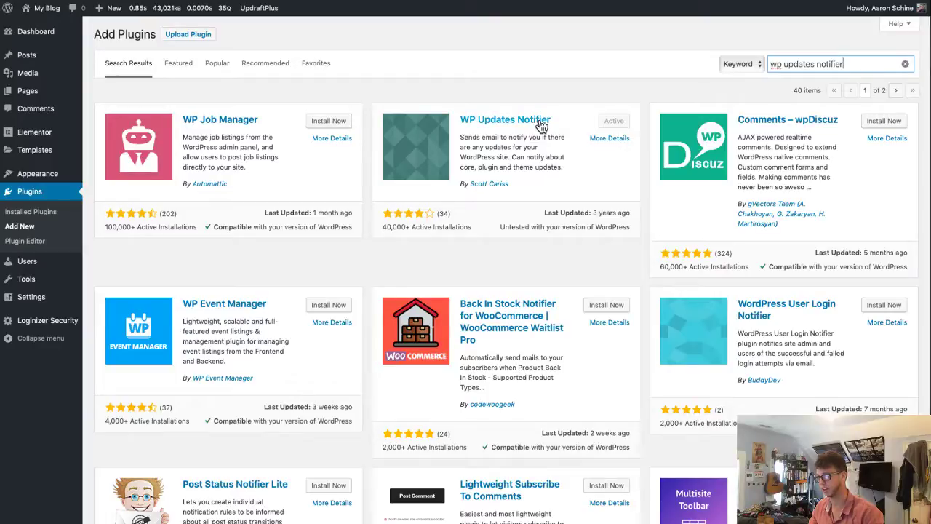
- Read the WP Updates Notifier details and open its Plugin Homepage on GitHub
{"action": "left_click", "coordinate": [505, 122]}
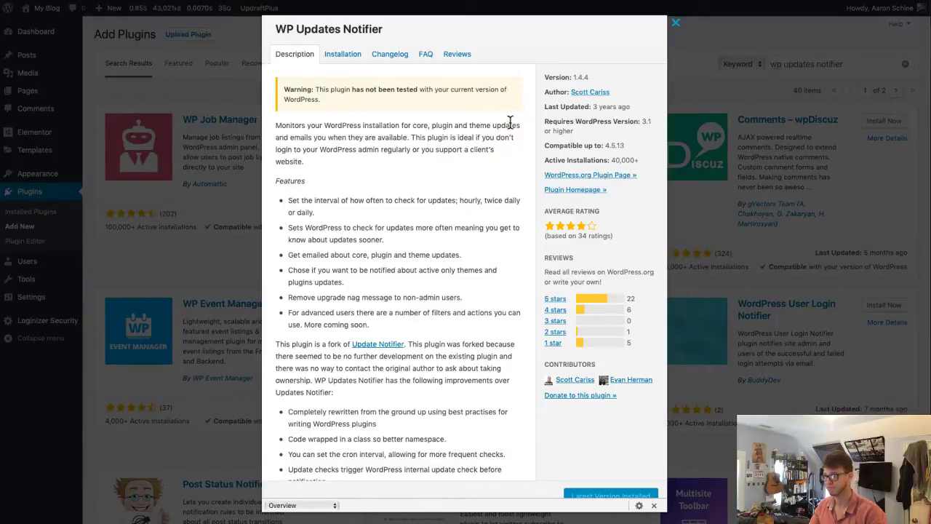
{"action": "triple_click", "coordinate": [385, 126]}
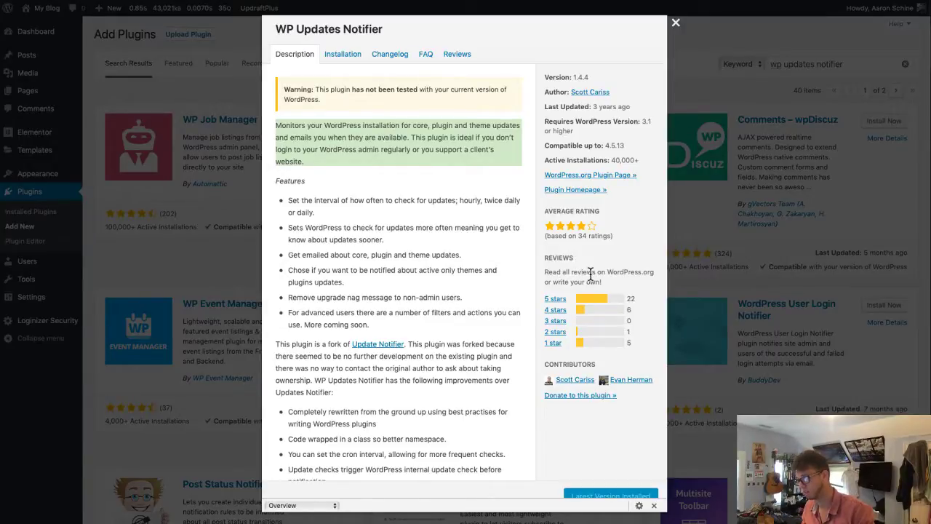
{"action": "left_click", "coordinate": [588, 191]}
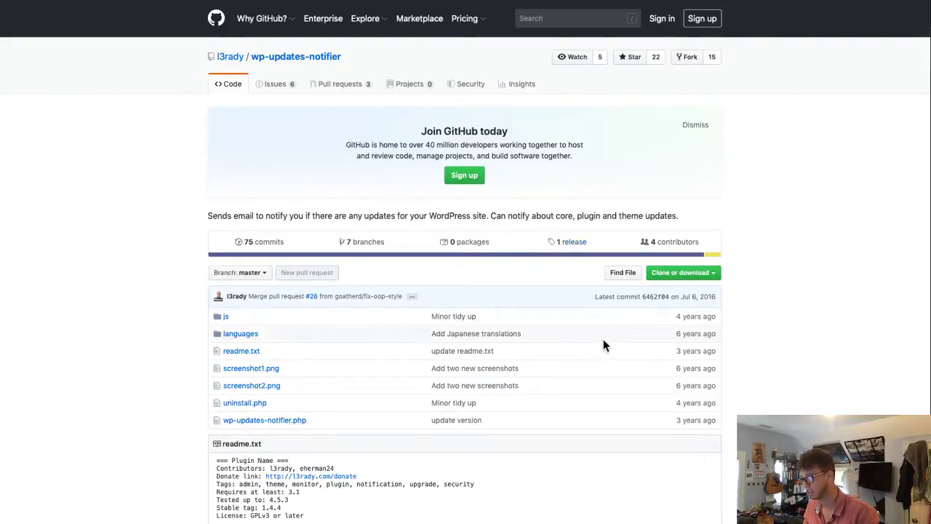
- Read the WP Updates Notifier readme on GitHub, including its summary and Features list
{"action": "left_click_drag", "start_coordinate": [679, 378], "coordinate": [722, 458]}
{"action": "scroll", "coordinate": [723, 458], "scroll_direction": "down", "scroll_amount": 15}
{"action": "scroll", "coordinate": [390, 284], "scroll_direction": "up", "scroll_amount": 10}
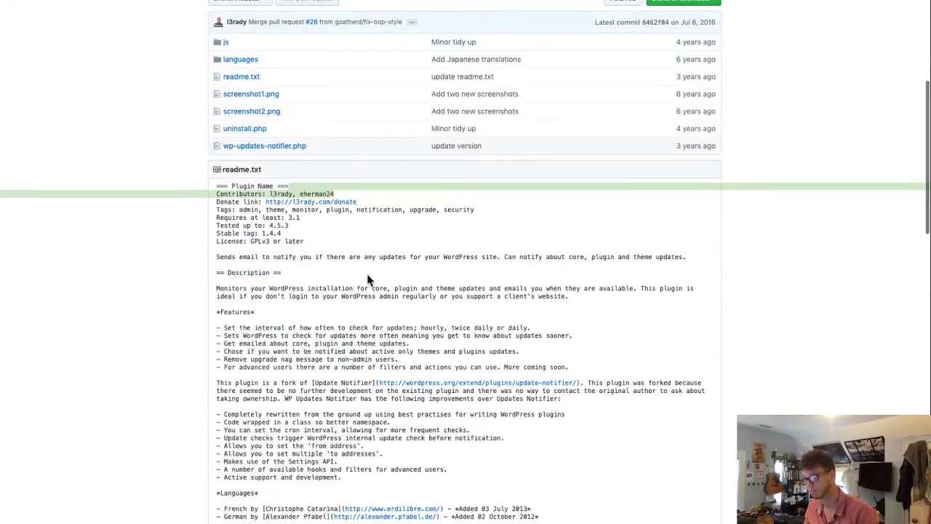
{"action": "triple_click", "coordinate": [351, 257]}
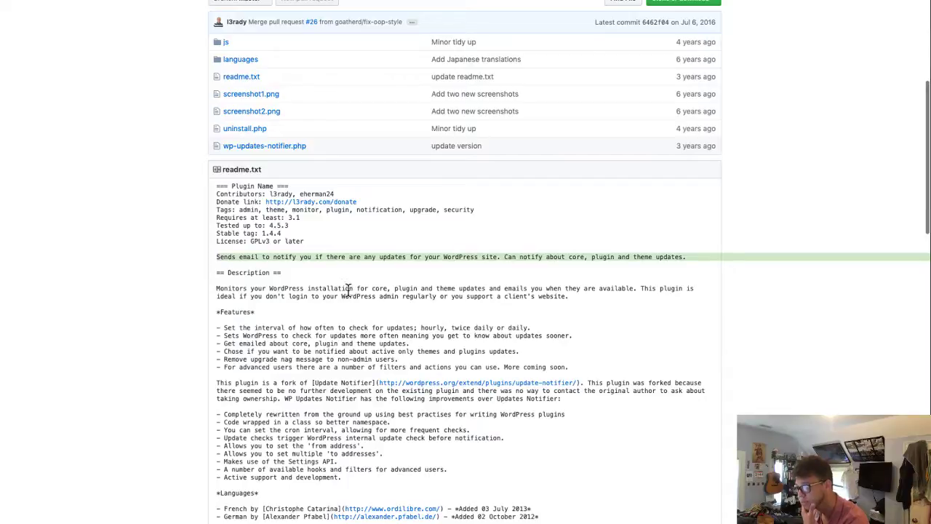
{"action": "triple_click", "coordinate": [354, 291]}
{"action": "left_click_drag", "start_coordinate": [288, 329], "coordinate": [473, 366]}
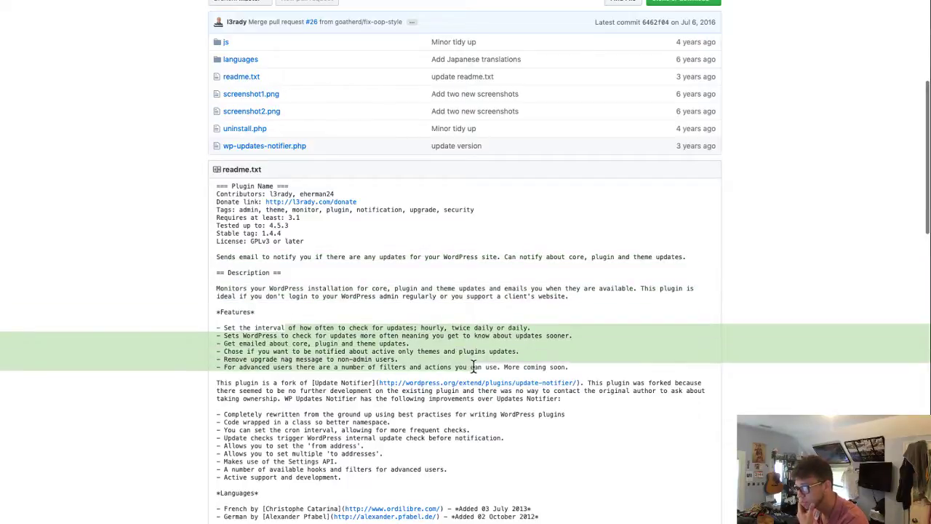
{"action": "left_click", "coordinate": [473, 367]}
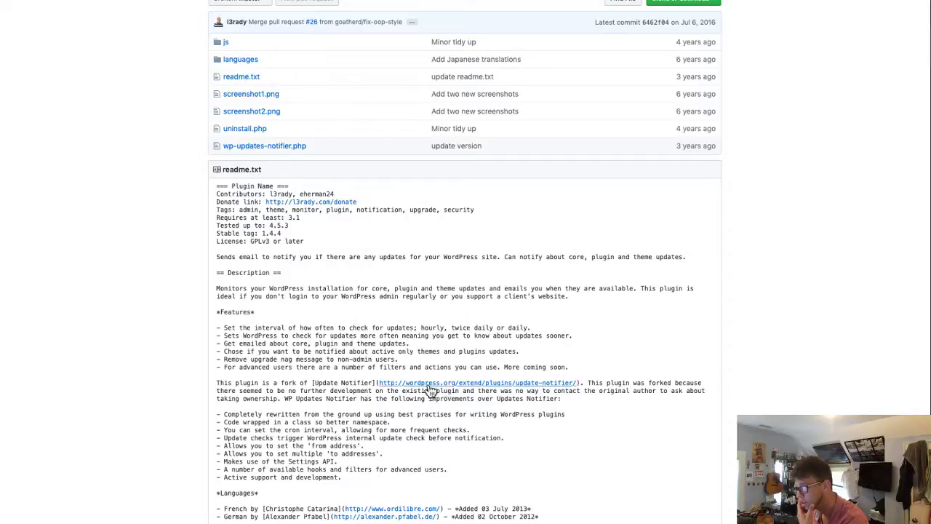
- Read the original Update Notifier plugin page, then close it to return to WordPress
{"action": "left_click", "coordinate": [426, 385]}
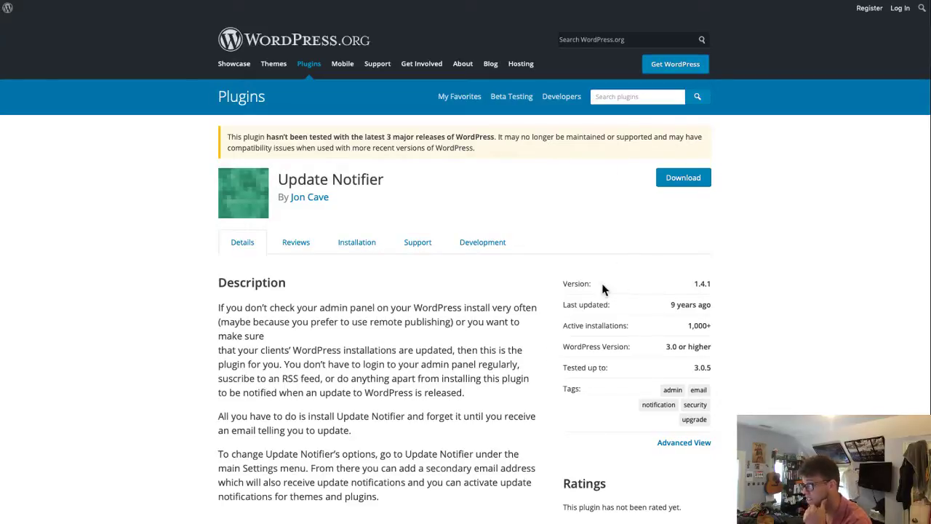
{"action": "scroll", "coordinate": [364, 182], "scroll_direction": "down", "scroll_amount": 3}
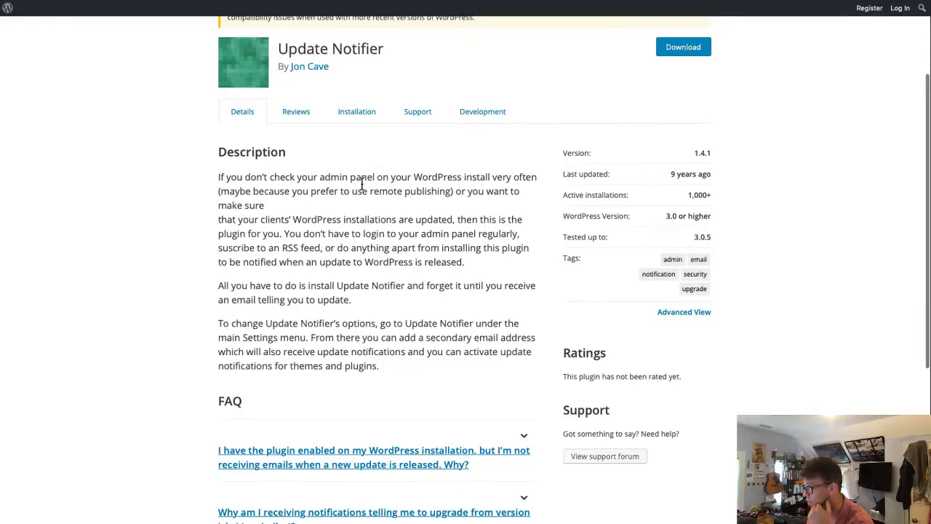
{"action": "scroll", "coordinate": [360, 186], "scroll_direction": "down", "scroll_amount": 1}
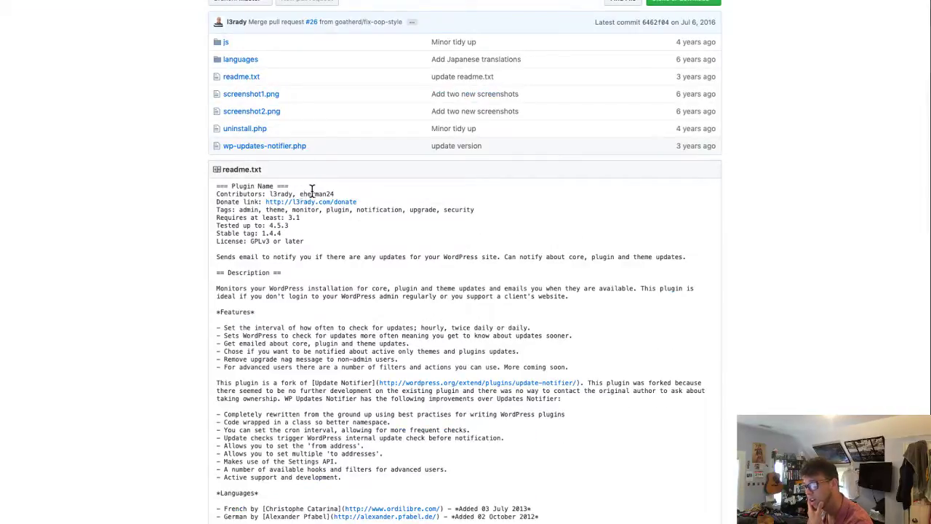
{"action": "scroll", "coordinate": [589, 384], "scroll_direction": "down", "scroll_amount": 1}
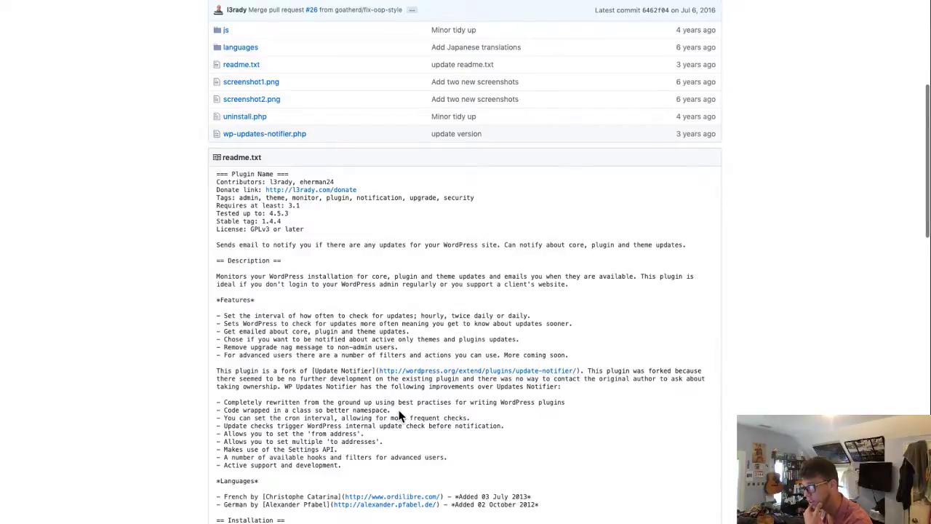
{"action": "scroll", "coordinate": [399, 416], "scroll_direction": "down", "scroll_amount": 5}
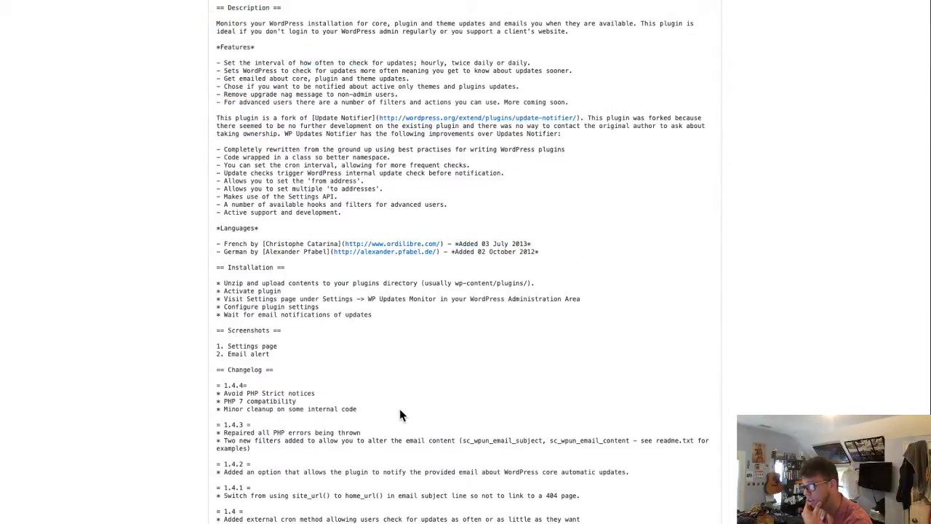
{"action": "scroll", "coordinate": [400, 414], "scroll_direction": "down", "scroll_amount": 3}
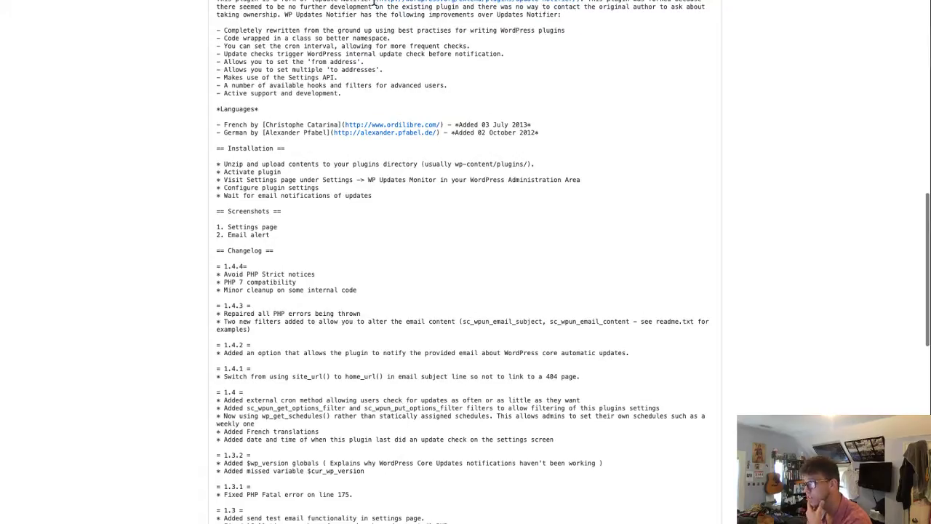
{"action": "key", "text": "super+w"}
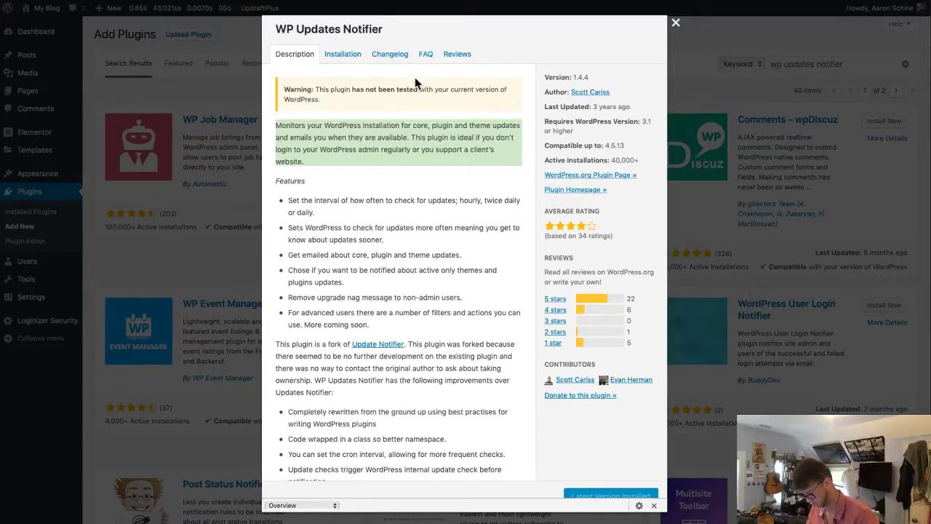
- Check the Lynda.com course overview and its updated and released dates
{"action": "key", "text": "ctrl+Tab"}
{"action": "scroll", "coordinate": [380, 225], "scroll_direction": "down", "scroll_amount": 5}
{"action": "left_click", "coordinate": [342, 237]}
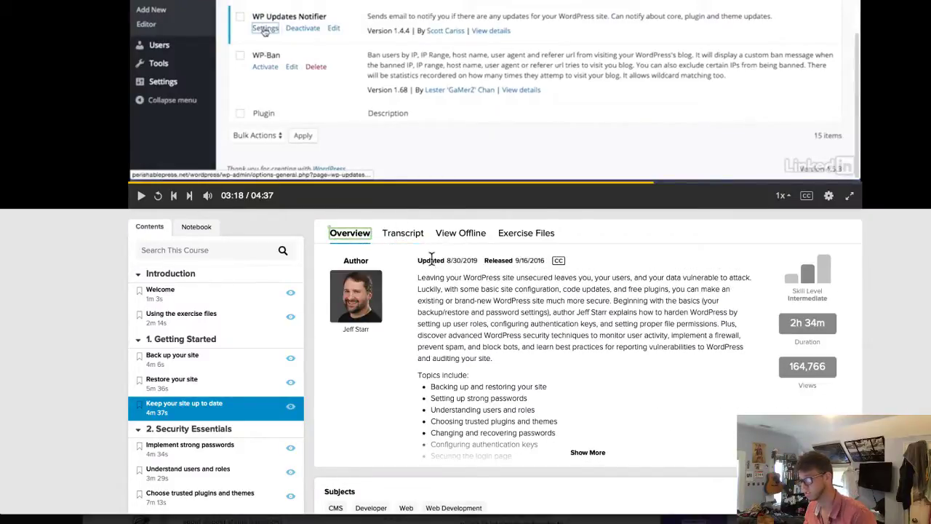
{"action": "left_click_drag", "start_coordinate": [429, 256], "coordinate": [518, 270]}
{"action": "left_click", "coordinate": [517, 272]}
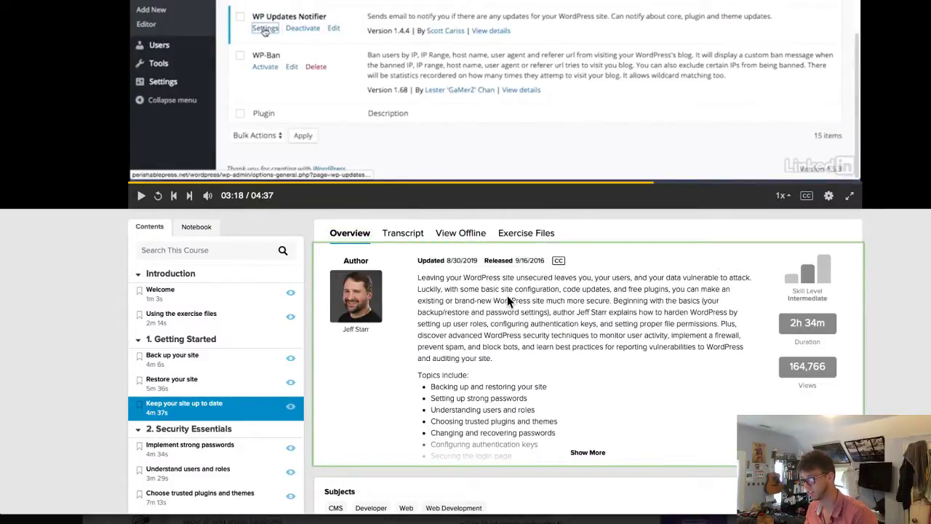
{"action": "scroll", "coordinate": [507, 295], "scroll_direction": "up", "scroll_amount": 5}
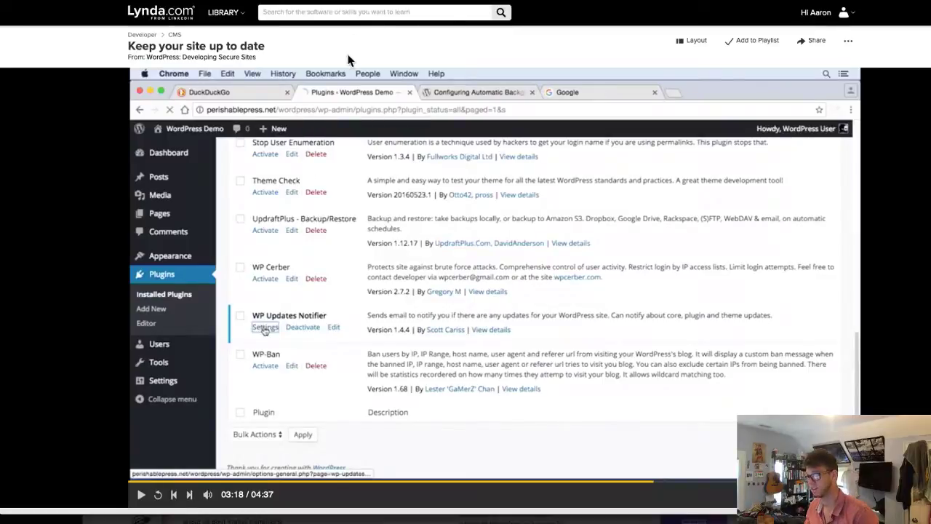
{"action": "key", "text": "ctrl+Tab"}
- Open WP Updates Notifier settings, keeping the cron method and Once Daily update checks
{"action": "left_click", "coordinate": [186, 63]}
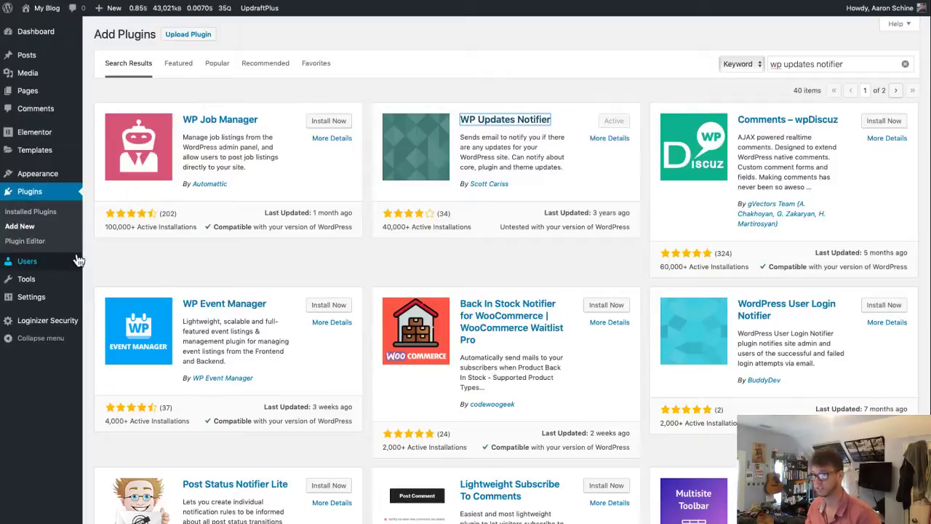
{"action": "mouse_move", "coordinate": [38, 306]}
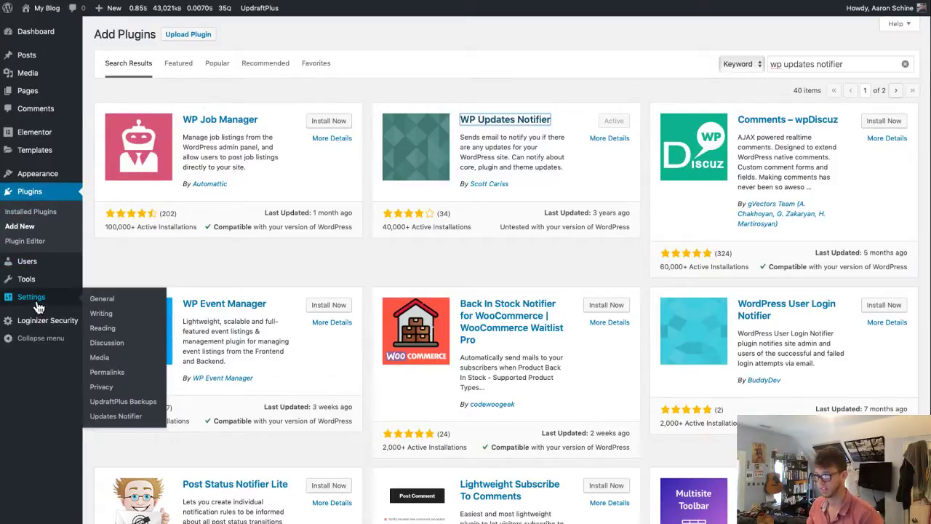
{"action": "left_click", "coordinate": [40, 218]}
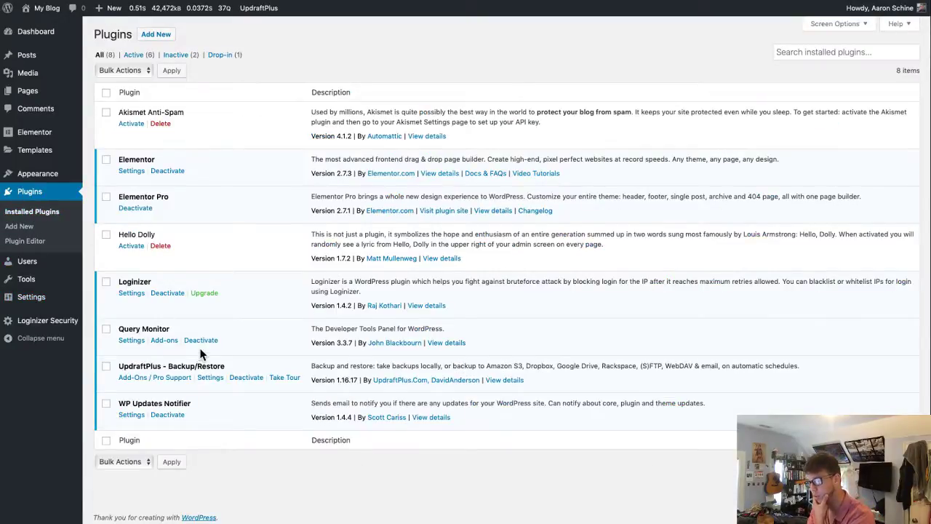
{"action": "left_click", "coordinate": [133, 416]}
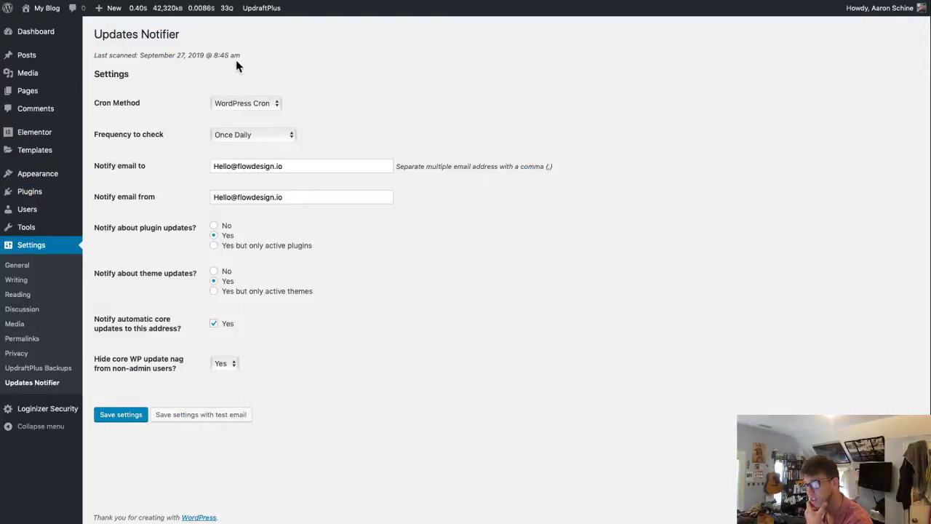
{"action": "left_click", "coordinate": [246, 103]}
{"action": "left_click", "coordinate": [242, 99]}
{"action": "left_click", "coordinate": [255, 136]}
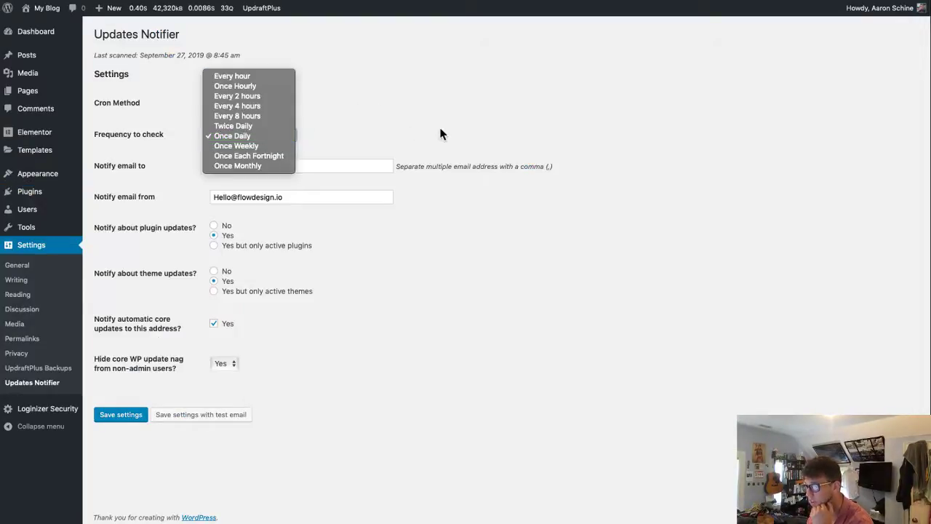
{"action": "left_click", "coordinate": [360, 186]}
- Make the first letter of the Notify email to and from addresses a lowercase 'h'
{"action": "left_click", "coordinate": [327, 160]}
{"action": "key", "text": "super+a"}
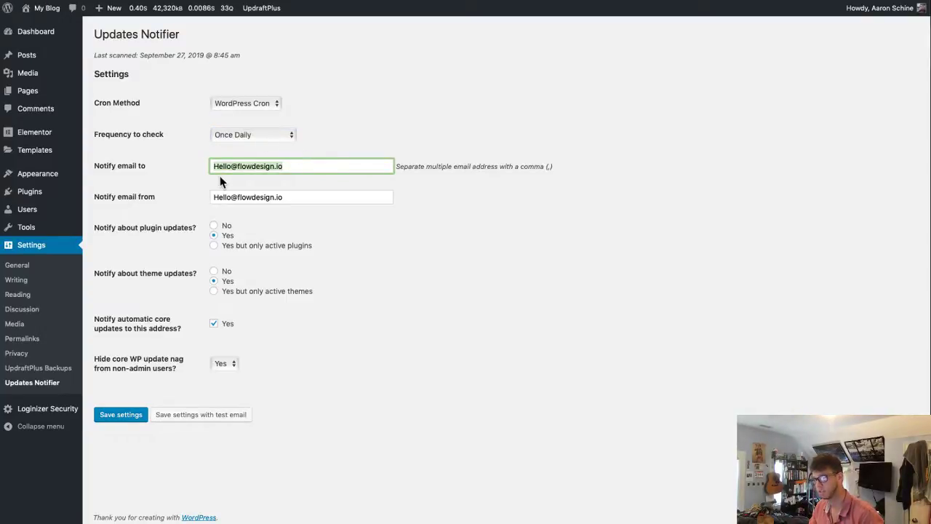
{"action": "key", "text": "Left"}
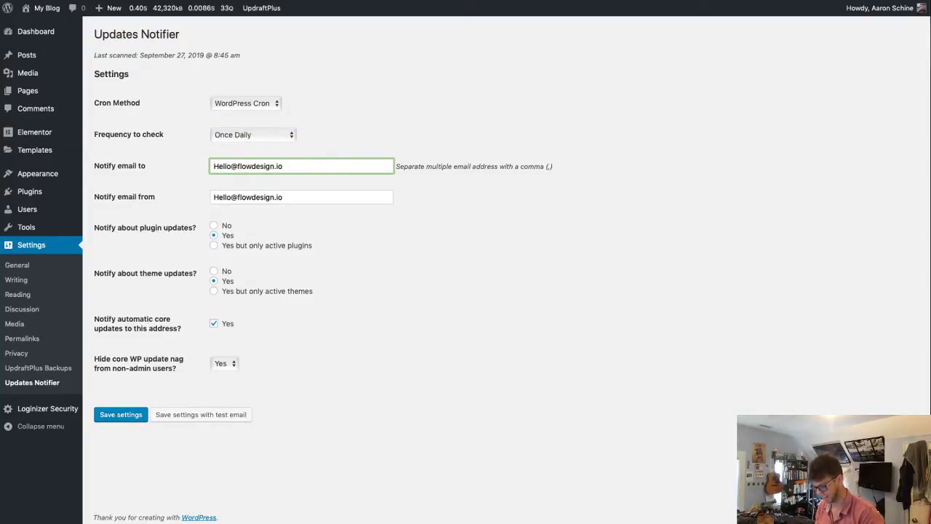
{"action": "key", "text": "Delete"}
{"action": "type", "text": "h"}
{"action": "key", "text": "Tab"}
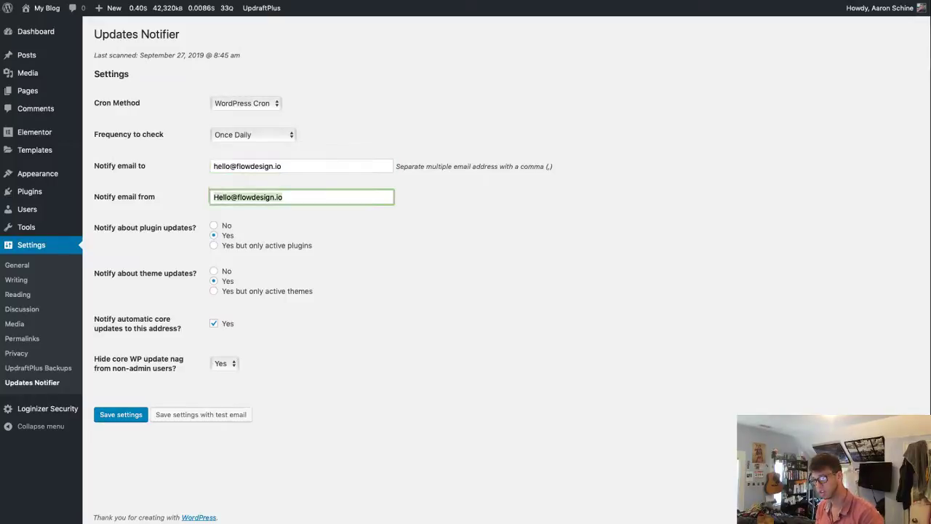
{"action": "key", "text": "Delete"}
{"action": "type", "text": "h"}
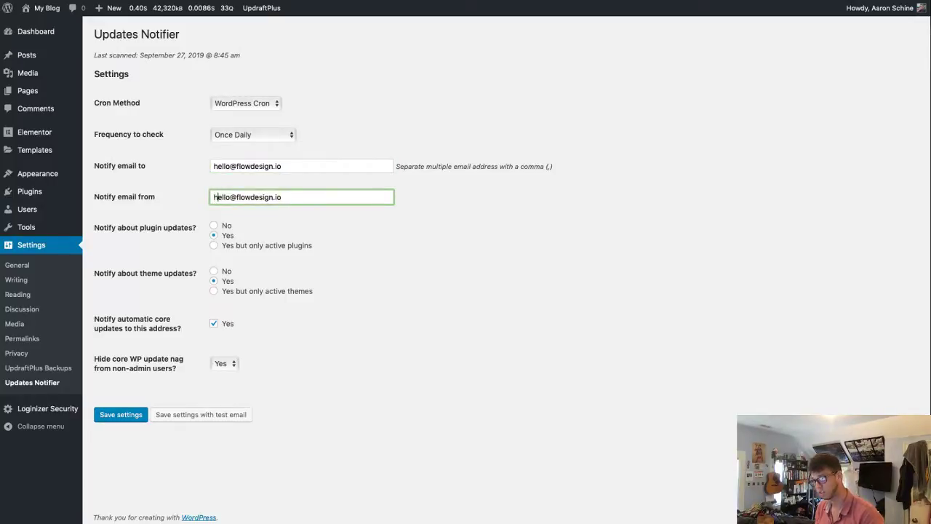
{"action": "key", "text": "alt+space"}
{"action": "type", "text": "ate"}
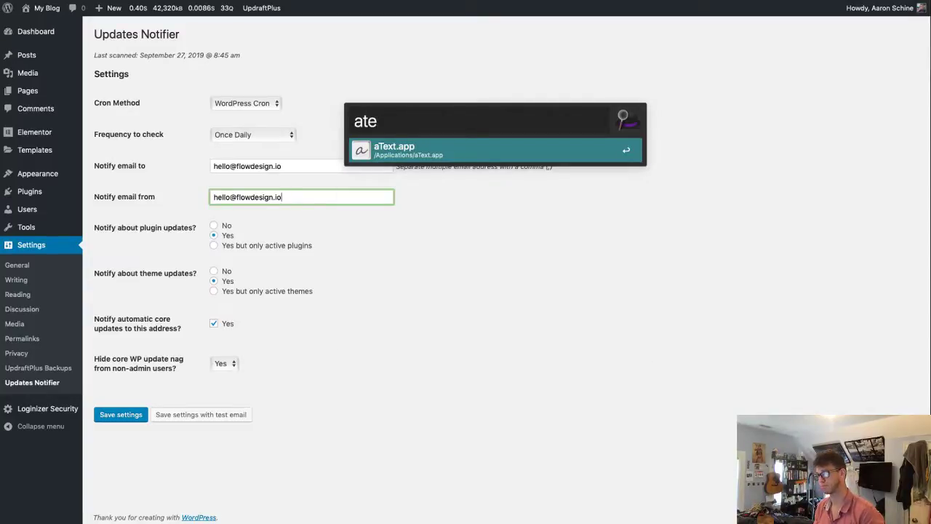
{"action": "key", "text": "Return"}
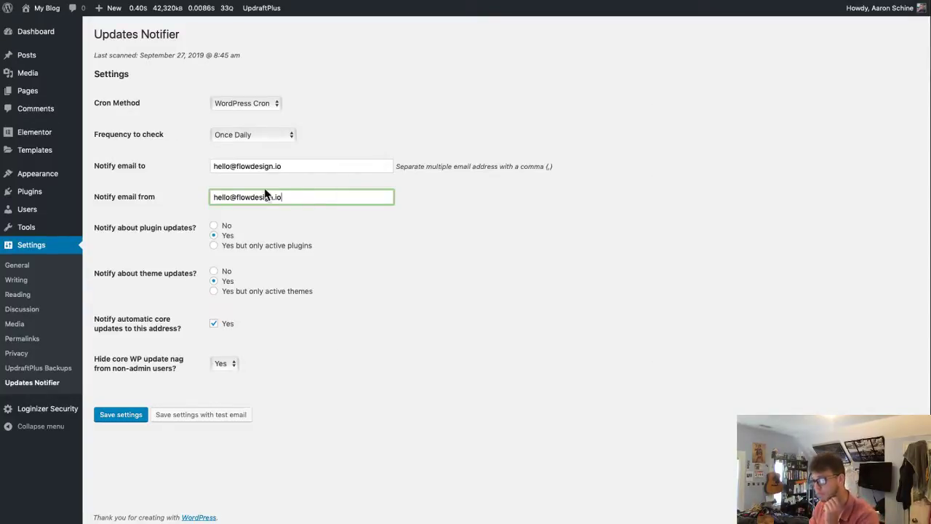
{"action": "left_click", "coordinate": [437, 253]}
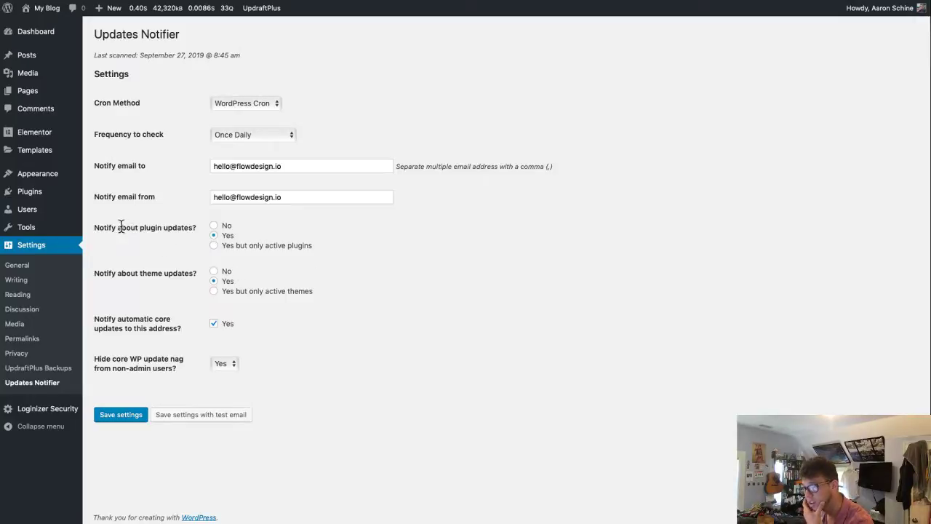
- Review the plugin and theme update options and keep 'Hide core WP update nag' at Yes
{"action": "left_click_drag", "start_coordinate": [101, 226], "coordinate": [351, 245]}
{"action": "left_click", "coordinate": [376, 257]}
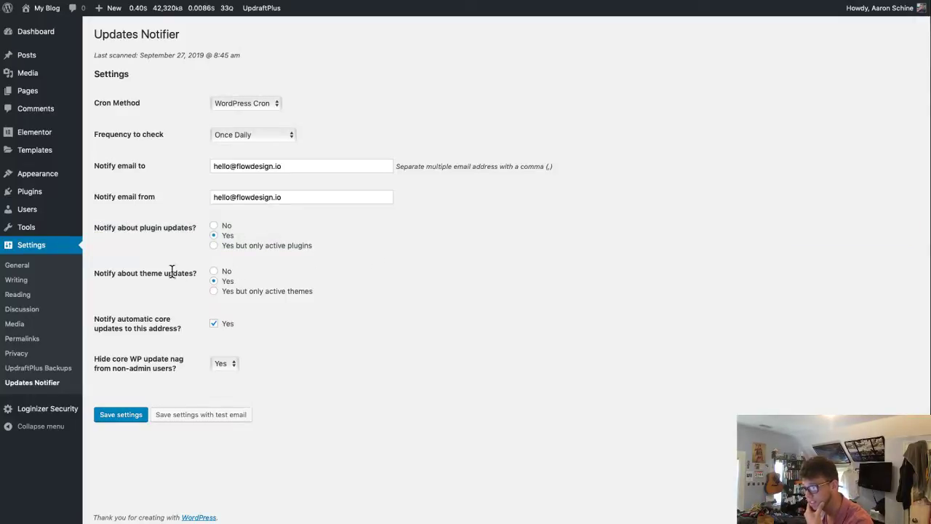
{"action": "left_click_drag", "start_coordinate": [107, 271], "coordinate": [435, 310]}
{"action": "left_click", "coordinate": [454, 315]}
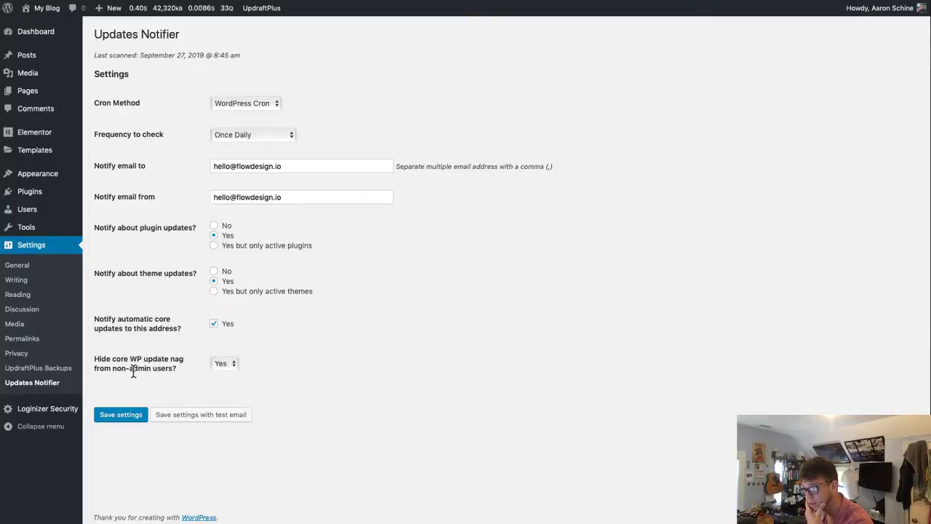
{"action": "left_click", "coordinate": [218, 363]}
{"action": "left_click", "coordinate": [350, 371]}
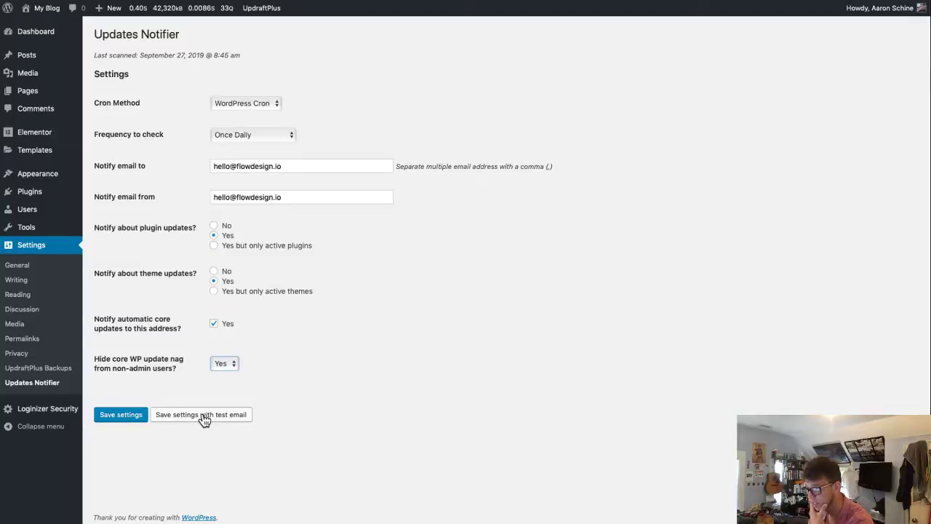
{"action": "left_click", "coordinate": [236, 416]}
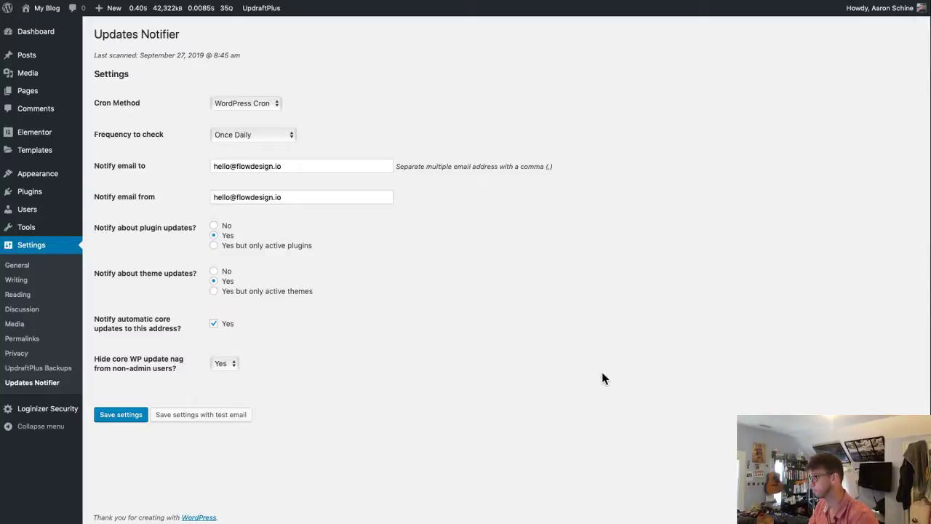
{"action": "key", "text": "super+grave"}
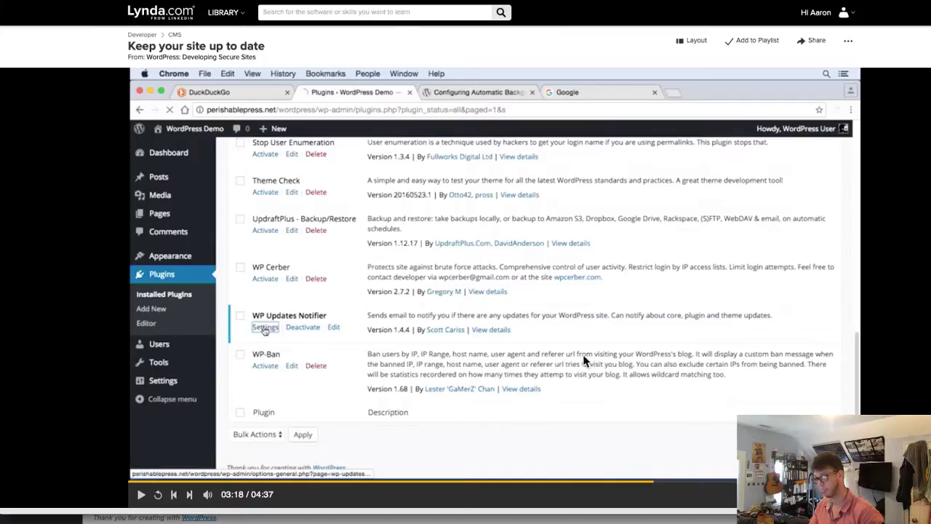
- Resume the Keep your site up to date lesson from 03:18
{"action": "left_click", "coordinate": [567, 346]}
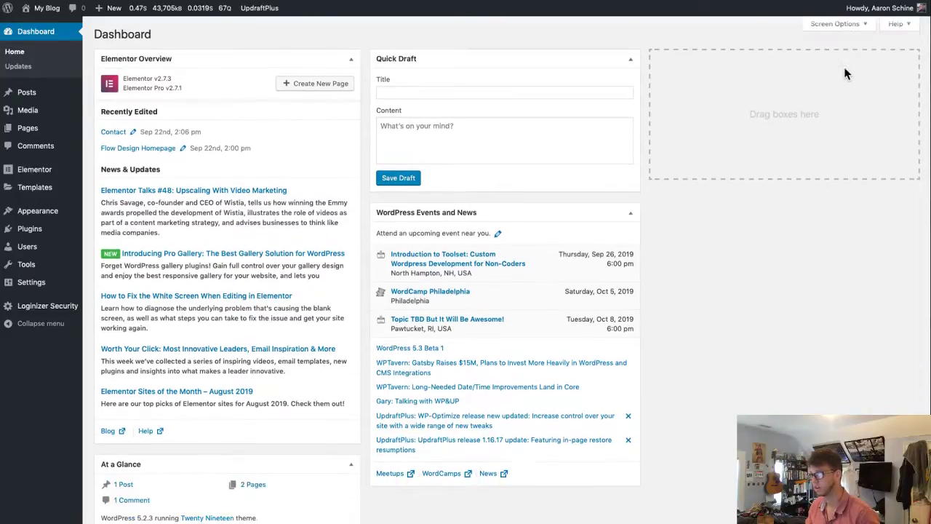
- Move Events and News to the right column, pause the Lynda lesson at 03:00, return to WordPress
{"action": "left_click_drag", "start_coordinate": [476, 215], "coordinate": [738, 73]}
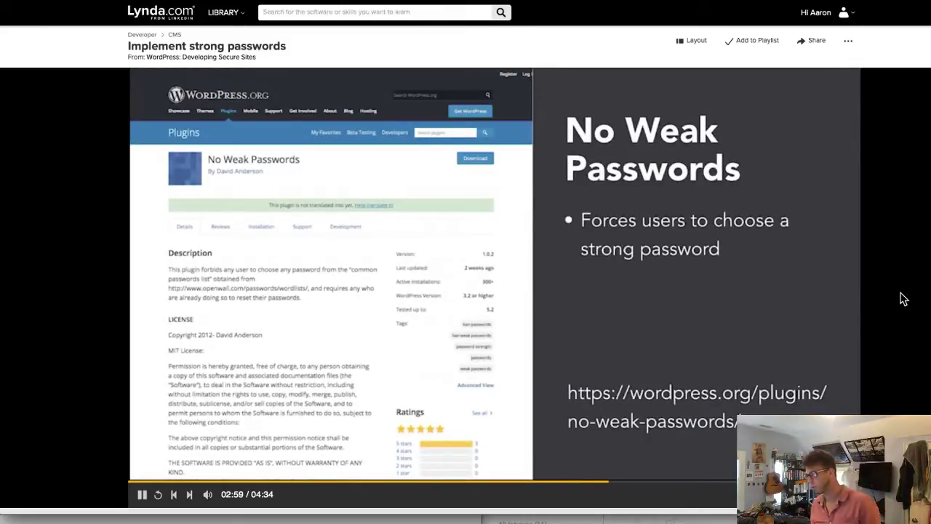
{"action": "left_click", "coordinate": [447, 227]}
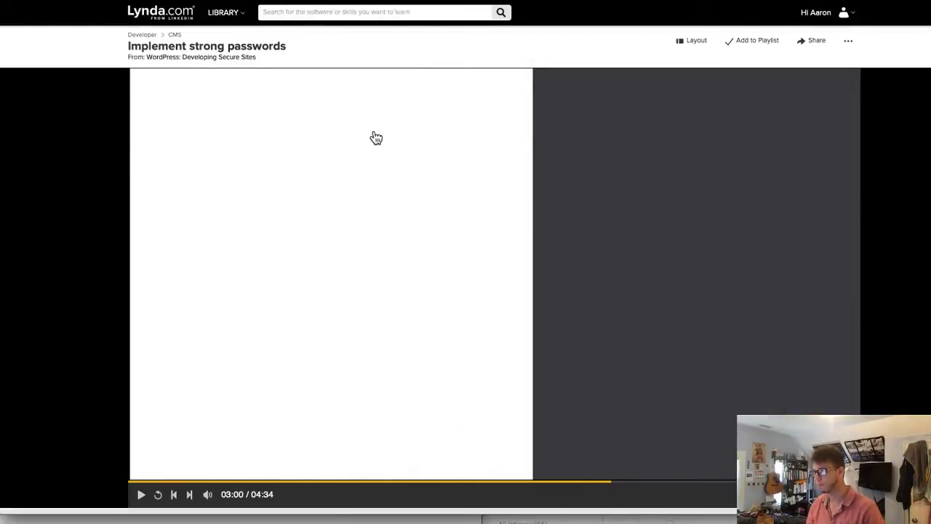
{"action": "key", "text": "ctrl+Tab"}
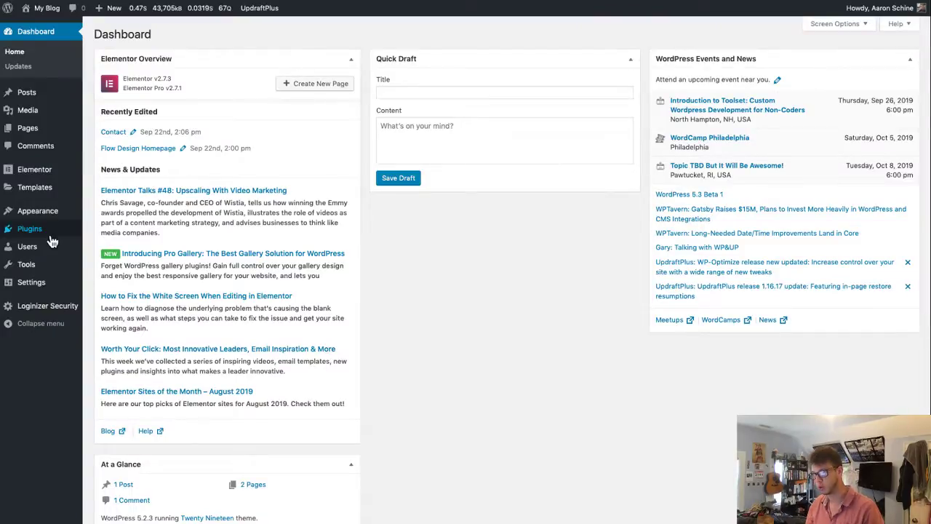
- Search the plugin directory for 'no weak passwords'
{"action": "mouse_move", "coordinate": [51, 230]}
{"action": "left_click", "coordinate": [111, 251]}
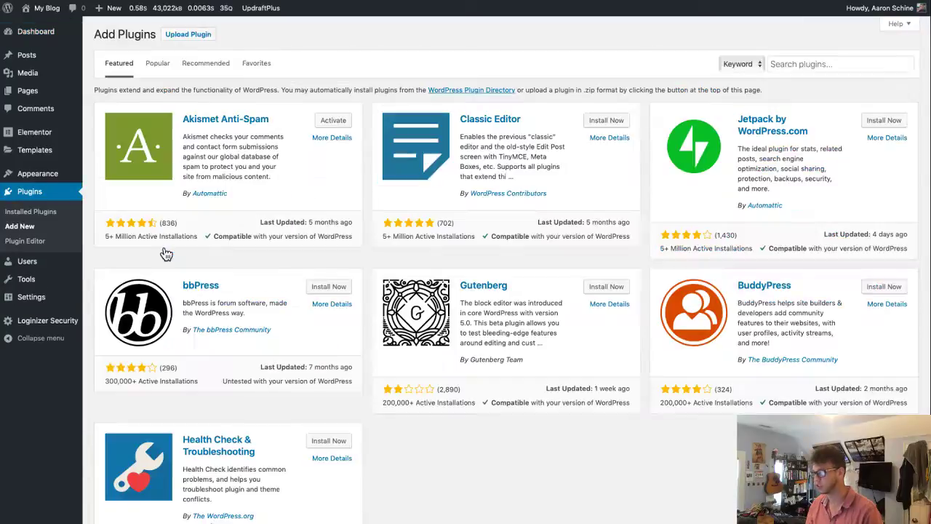
{"action": "left_click", "coordinate": [793, 63]}
{"action": "type", "text": "no weak passwor"}
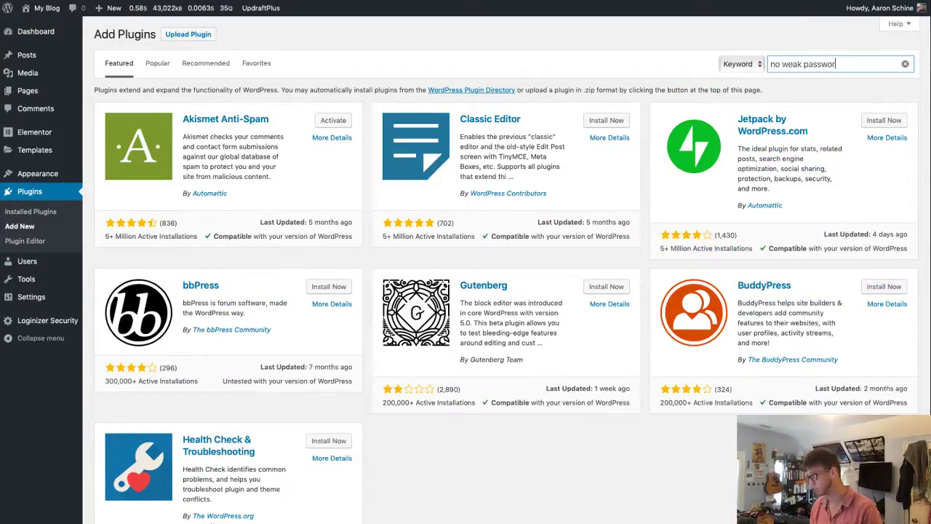
{"action": "type", "text": "ds"}
{"action": "key", "text": "Return"}
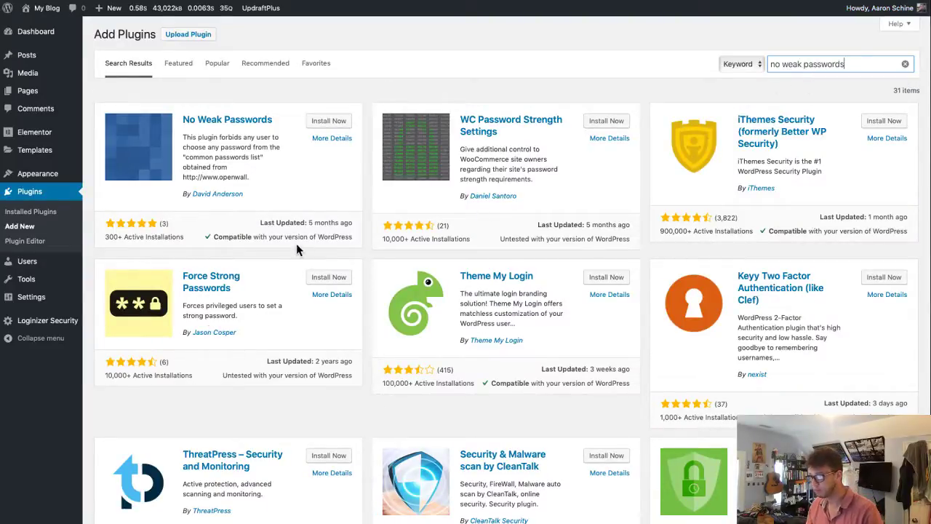
- Install and activate No Weak Passwords 1.0.2, then open its settings page
{"action": "left_click", "coordinate": [257, 223]}
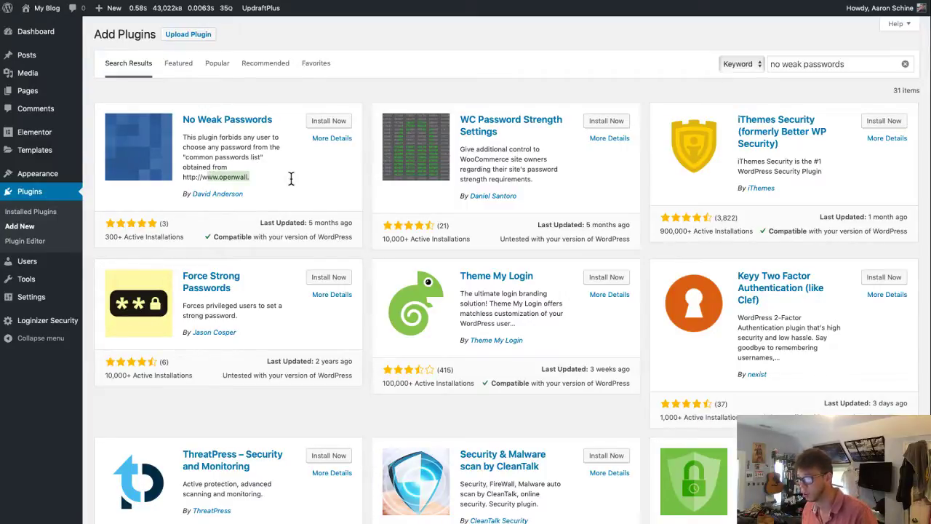
{"action": "left_click", "coordinate": [333, 122]}
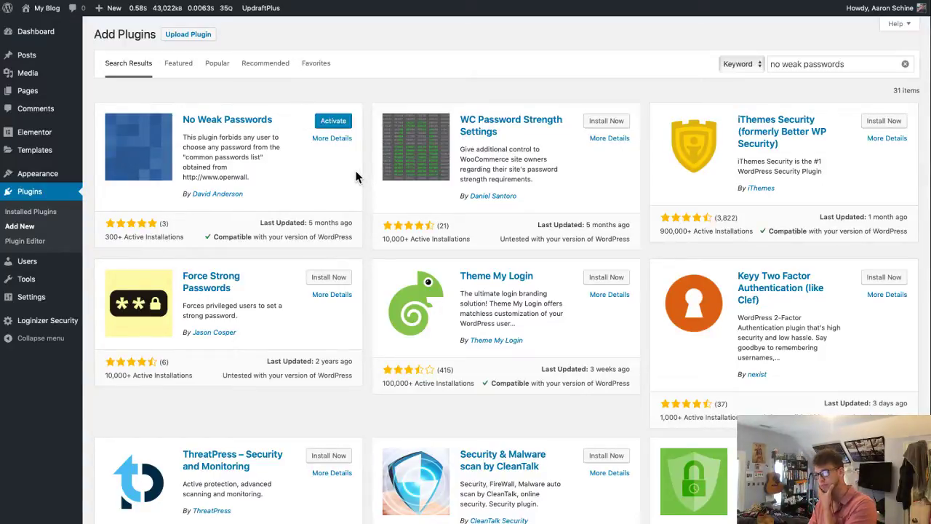
{"action": "left_click", "coordinate": [334, 122]}
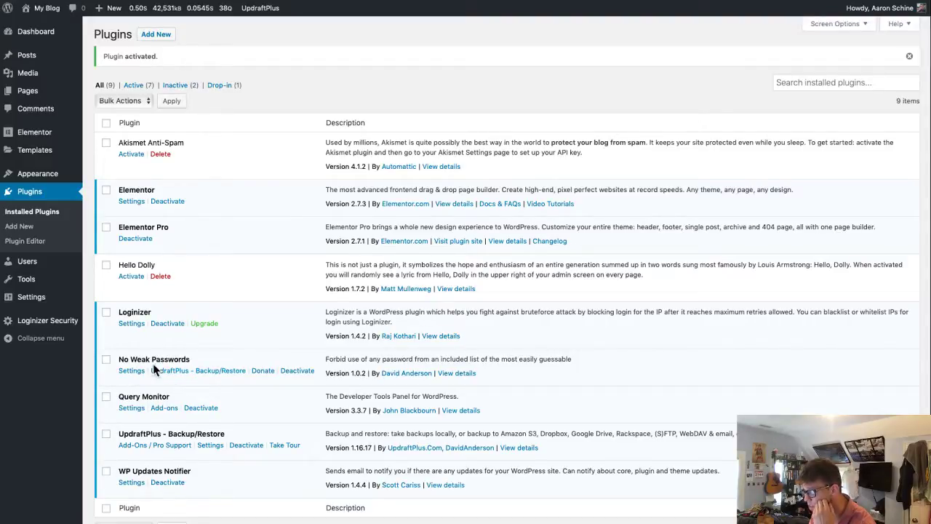
{"action": "left_click", "coordinate": [132, 371]}
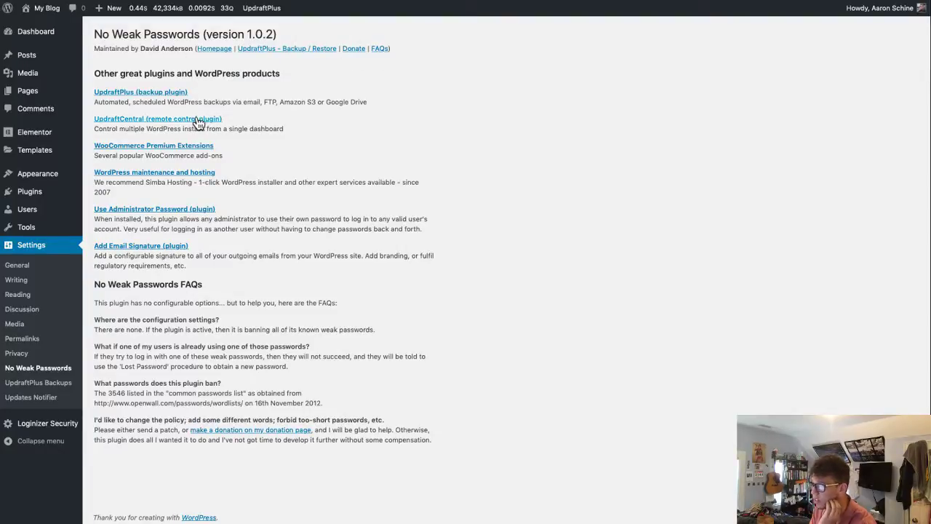
- Read the FAQ on 3546 common banned passwords and select the openwall.com wordlists URL
{"action": "left_click_drag", "start_coordinate": [97, 306], "coordinate": [339, 305]}
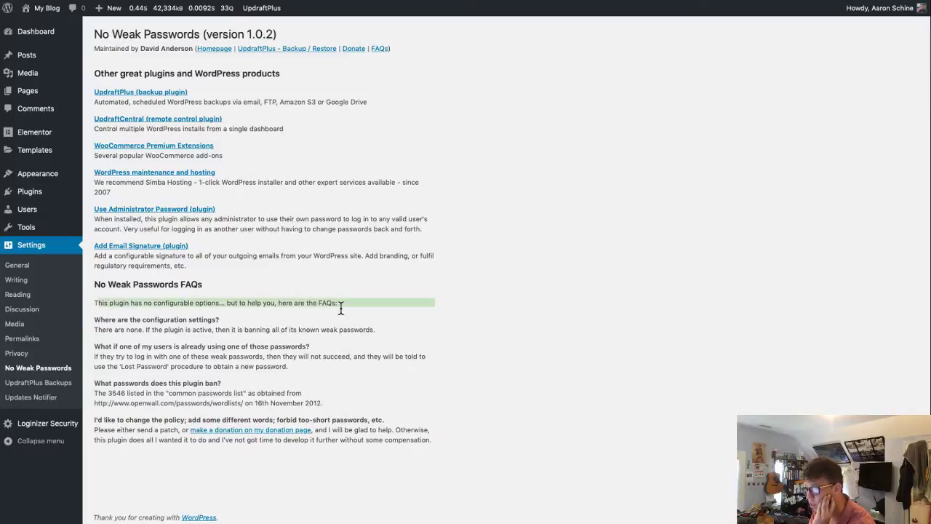
{"action": "left_click", "coordinate": [339, 306]}
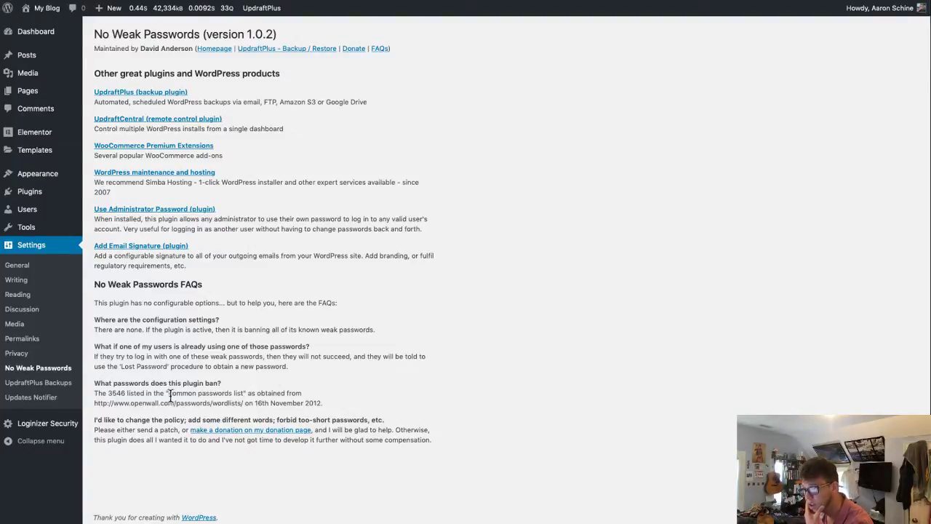
{"action": "double_click", "coordinate": [114, 393]}
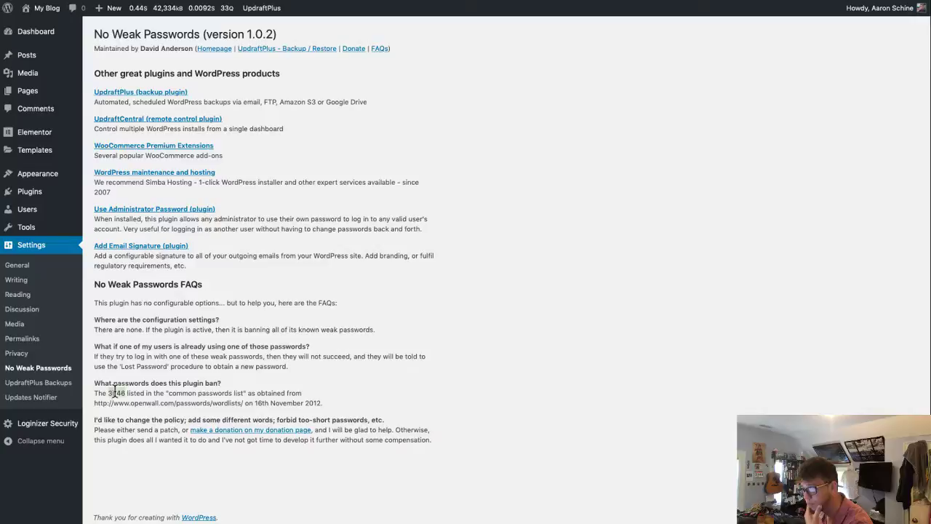
{"action": "double_click", "coordinate": [182, 393]}
{"action": "left_click", "coordinate": [362, 394]}
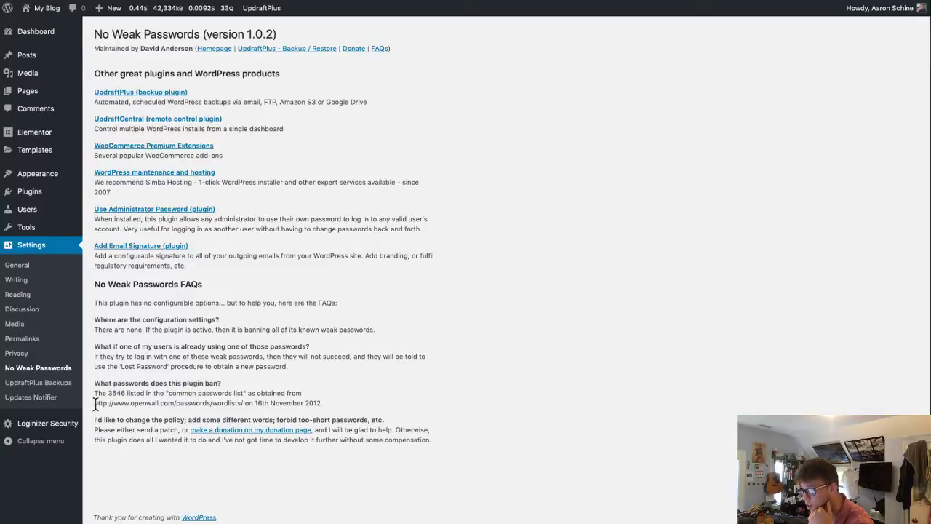
{"action": "left_click_drag", "start_coordinate": [95, 402], "coordinate": [245, 404]}
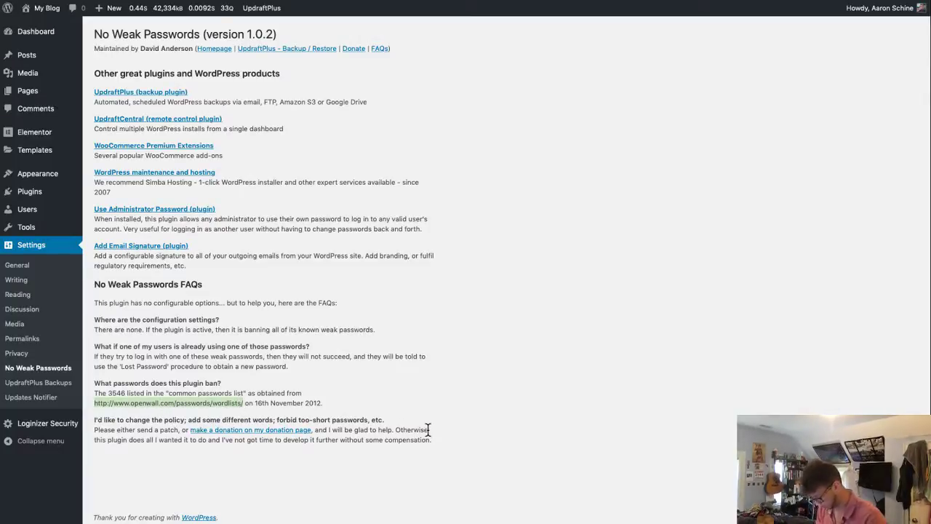
{"action": "key", "text": "super+t"}
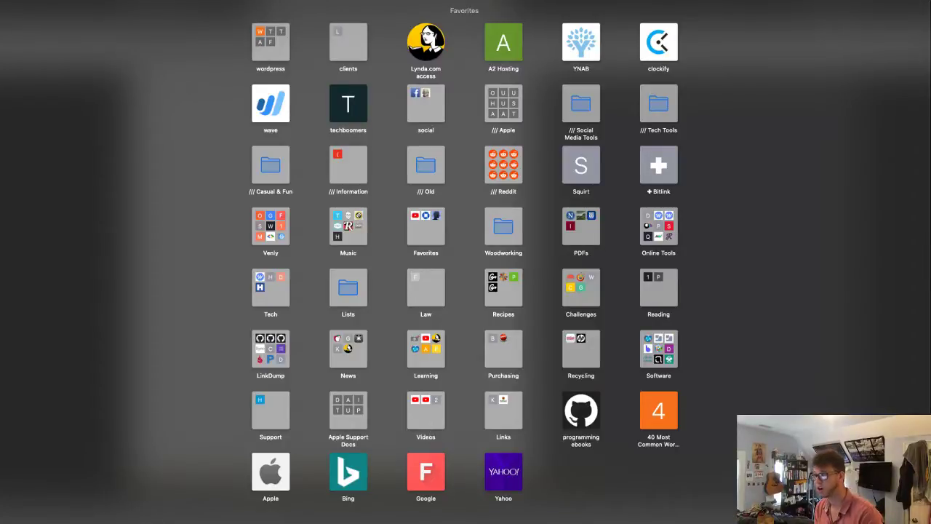
- Load the Openwall wordlists page and scroll through the 3546-entry common passwords list
{"action": "key", "text": "Return"}
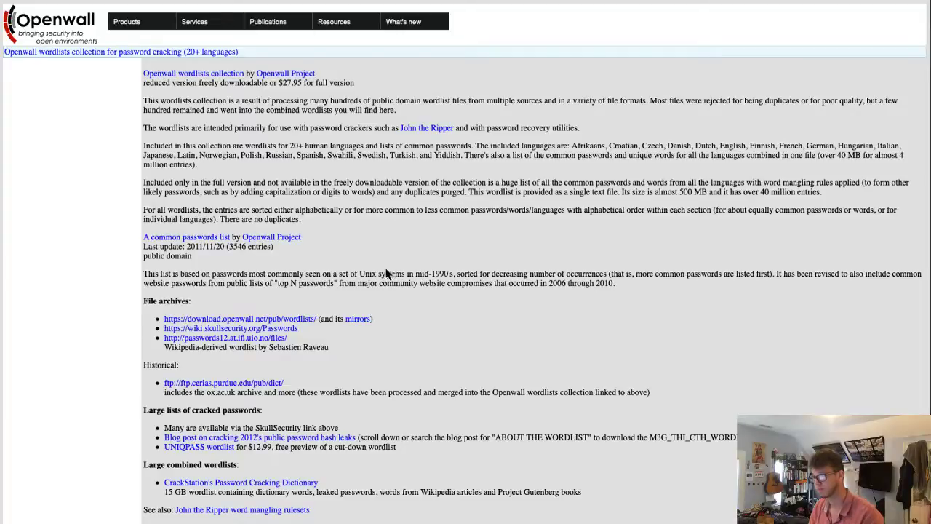
{"action": "scroll", "coordinate": [382, 275], "scroll_direction": "down", "scroll_amount": 2}
{"action": "left_click", "coordinate": [214, 182]}
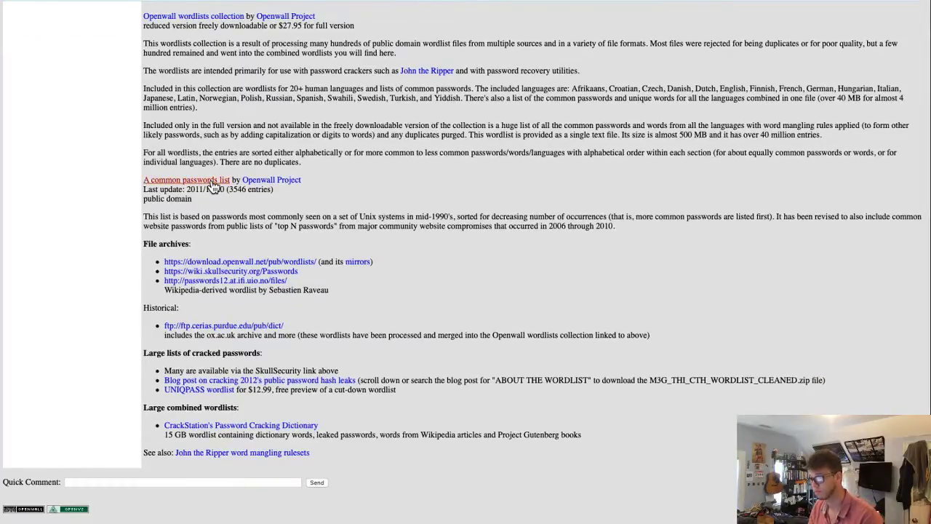
{"action": "scroll", "coordinate": [215, 218], "scroll_direction": "down", "scroll_amount": 15}
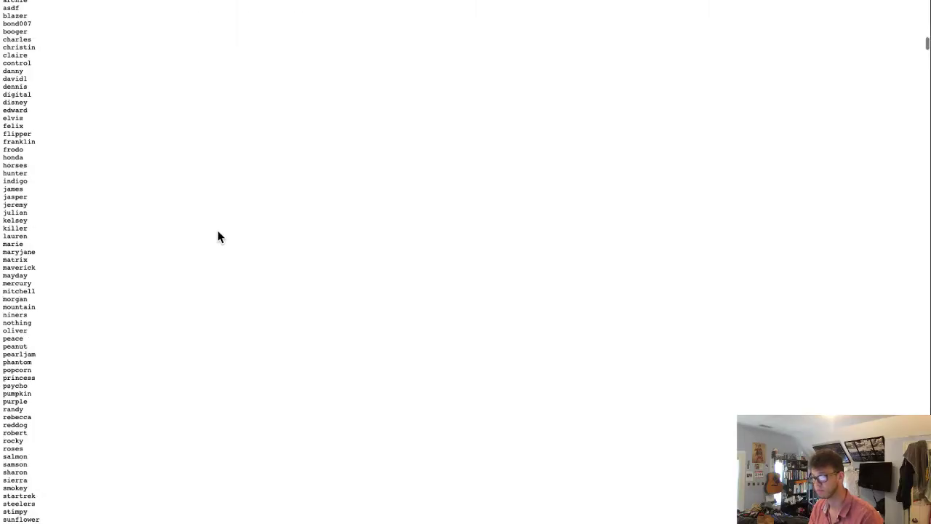
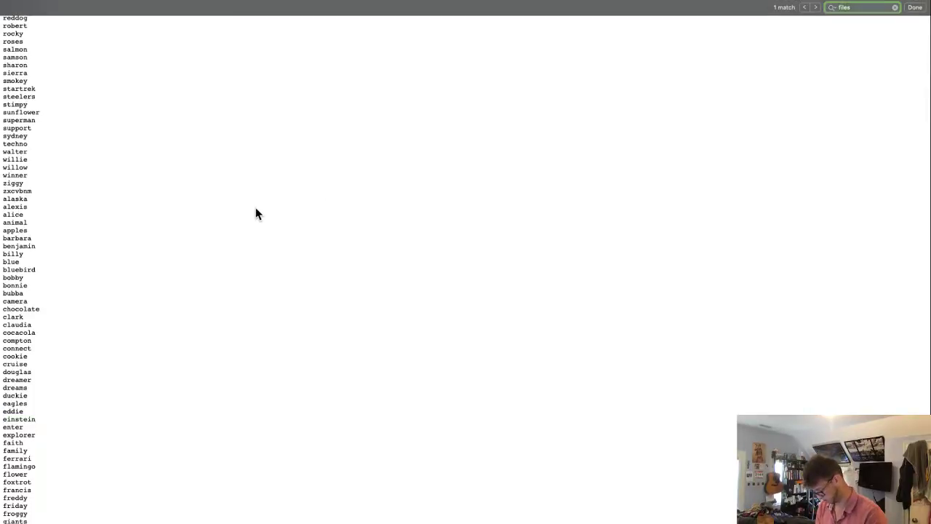
- Find 'einstein' in the wordlist, then go back to the No Weak Passwords page
{"action": "type", "text": "einstein"}
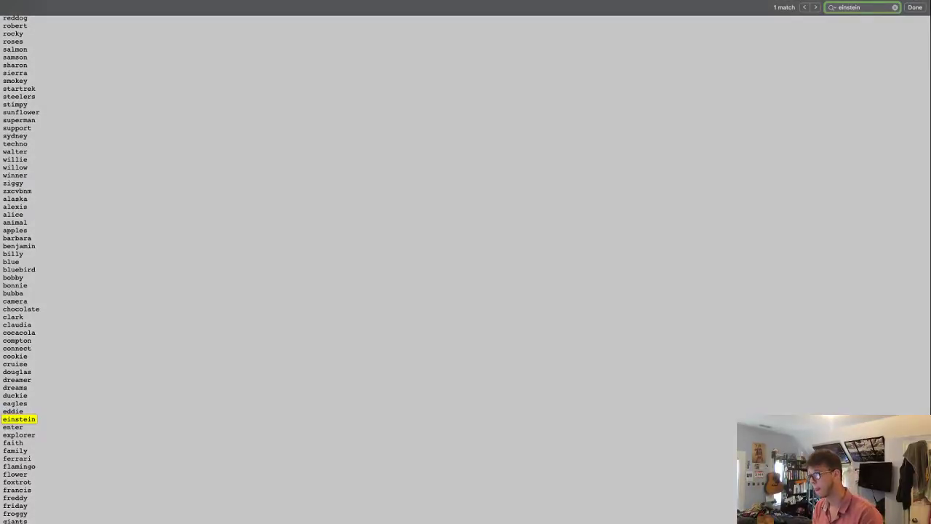
{"action": "key", "text": "Escape"}
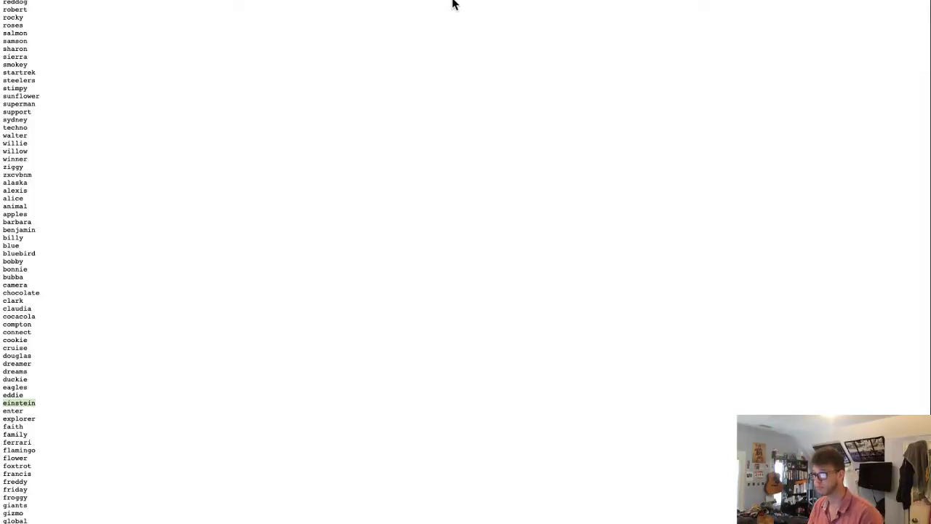
{"action": "key", "text": "super+["}
{"action": "mouse_move", "coordinate": [32, 215]}
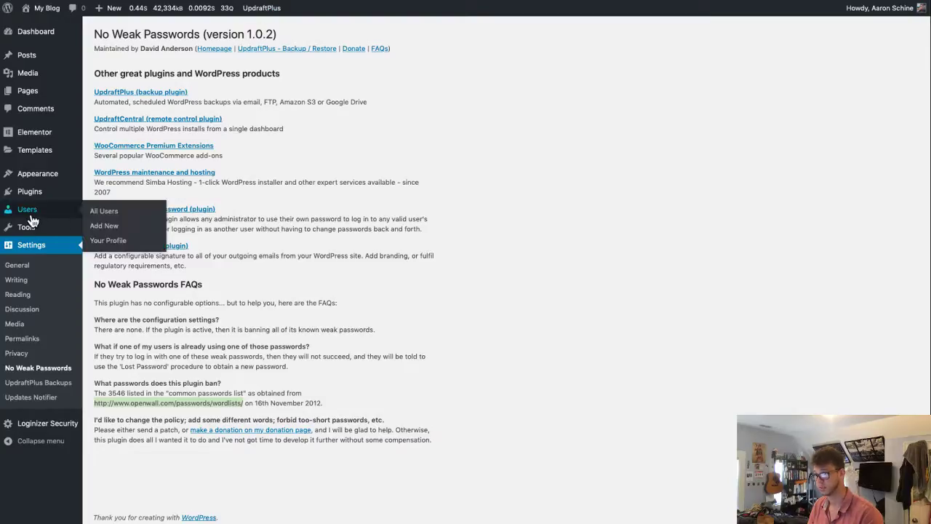
- Enter username bob, the user's e-mail, first and last name, and choose the Editor role
{"action": "left_click", "coordinate": [114, 227]}
{"action": "left_click", "coordinate": [245, 86]}
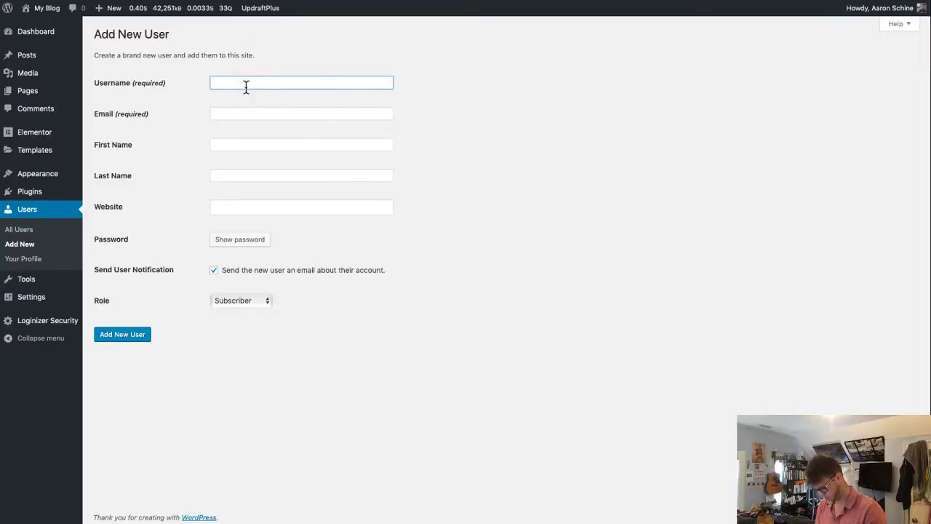
{"action": "type", "text": "bob"}
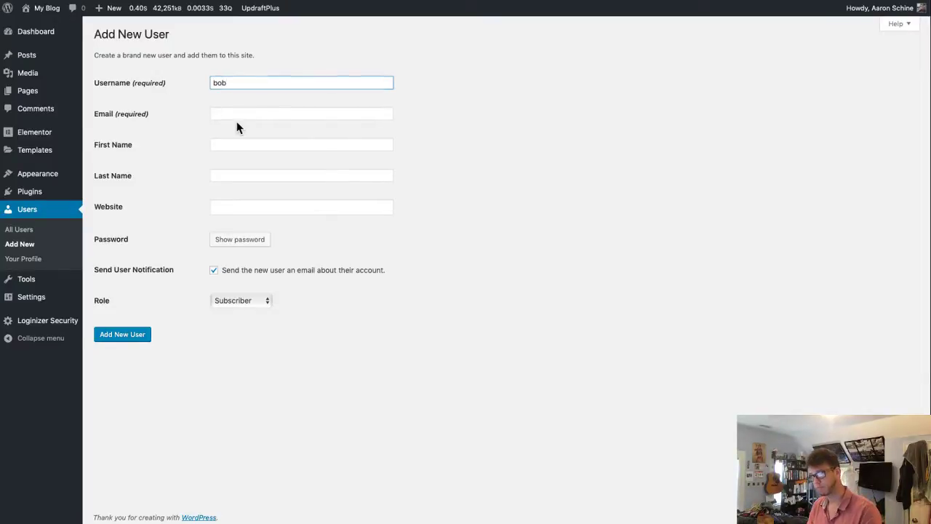
{"action": "right_click", "coordinate": [226, 111]}
{"action": "left_click", "coordinate": [230, 111]}
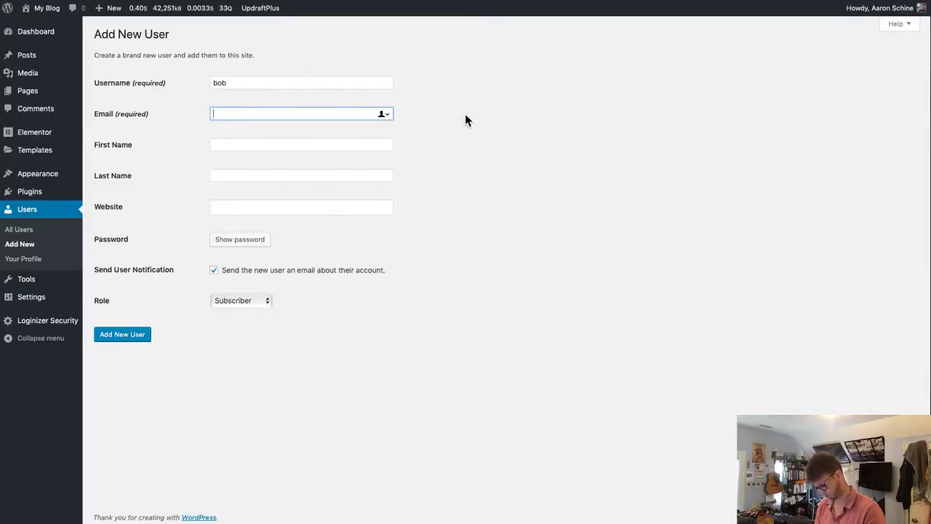
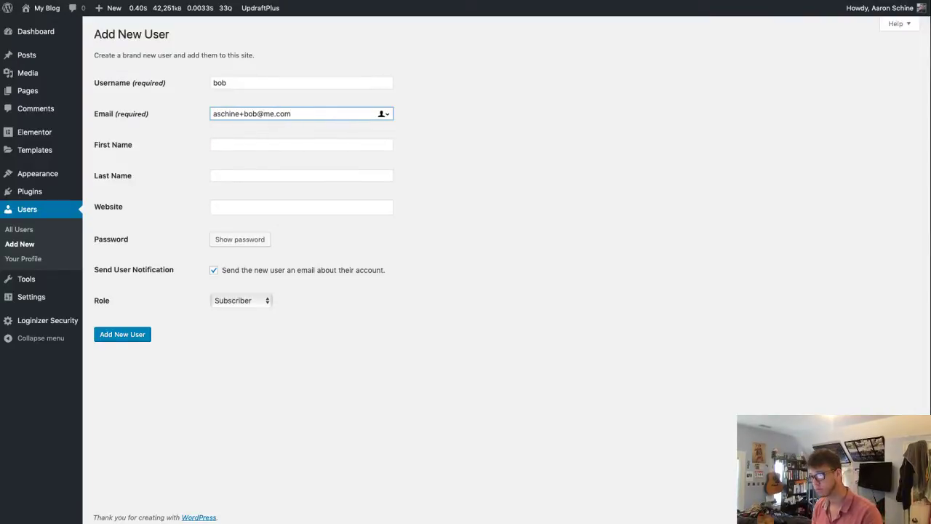
{"action": "key", "text": "Tab"}
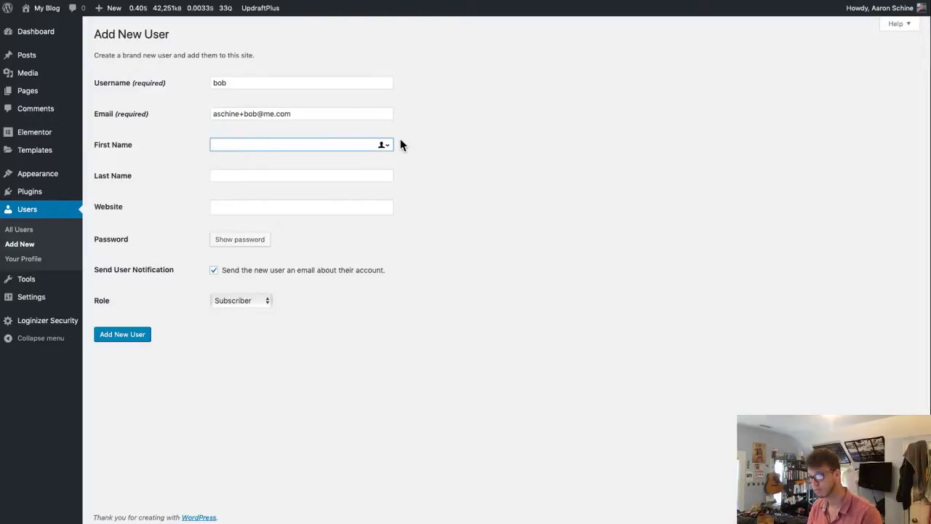
{"action": "key", "text": "Tab"}
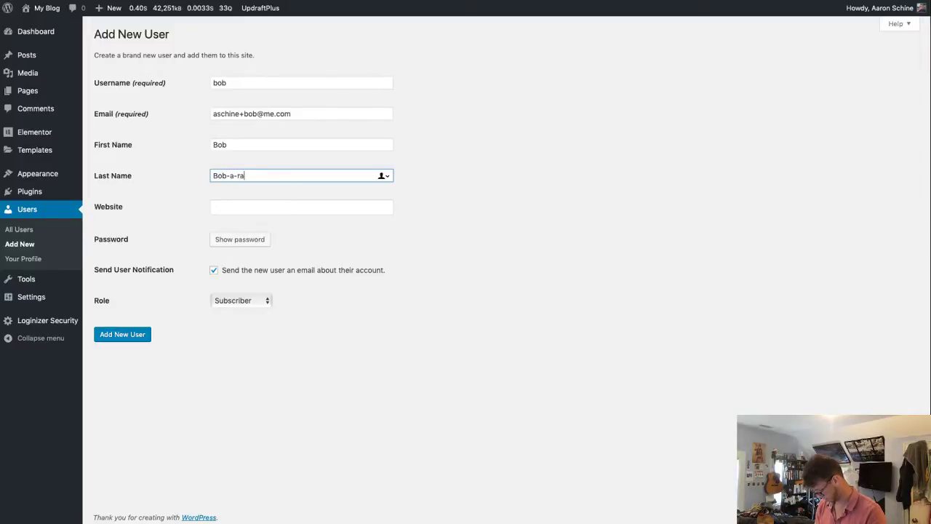
{"action": "type", "text": "n"}
{"action": "left_click", "coordinate": [301, 207]}
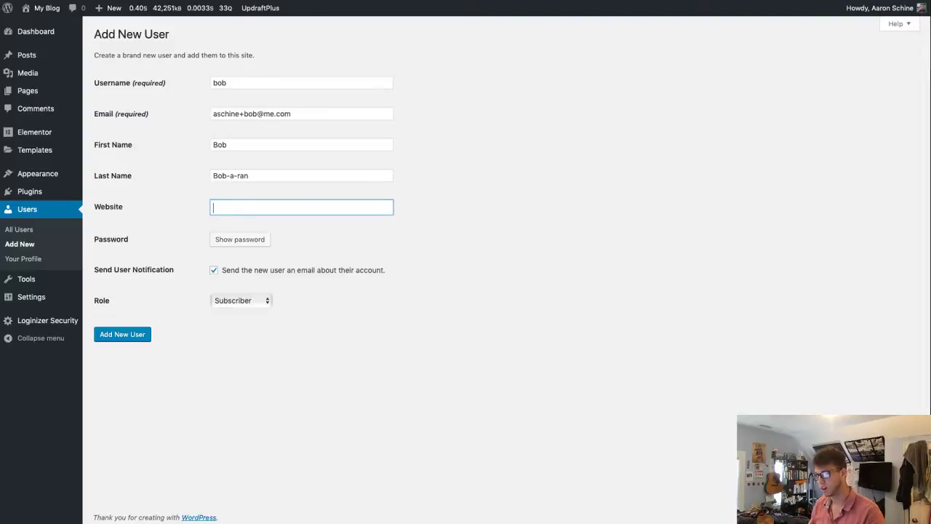
{"action": "left_click", "coordinate": [258, 301]}
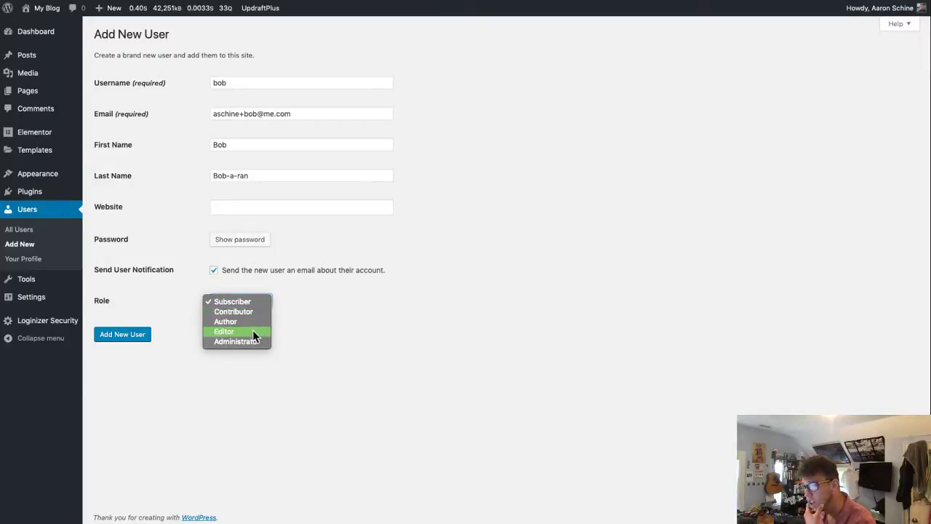
{"action": "left_click", "coordinate": [253, 331]}
- Replace the generated password with a weak one, confirm it, and submit the new user
{"action": "left_click", "coordinate": [259, 243]}
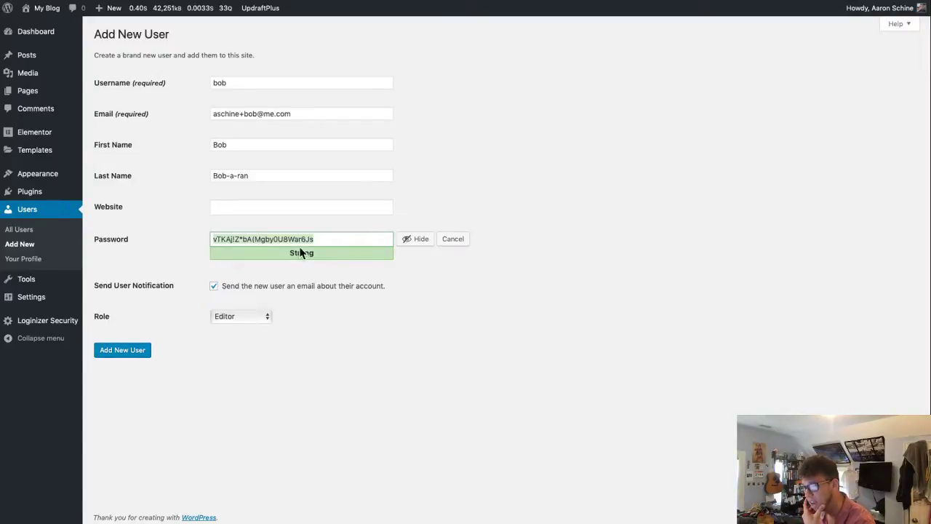
{"action": "key", "text": "super+a"}
{"action": "type", "text": "ein"}
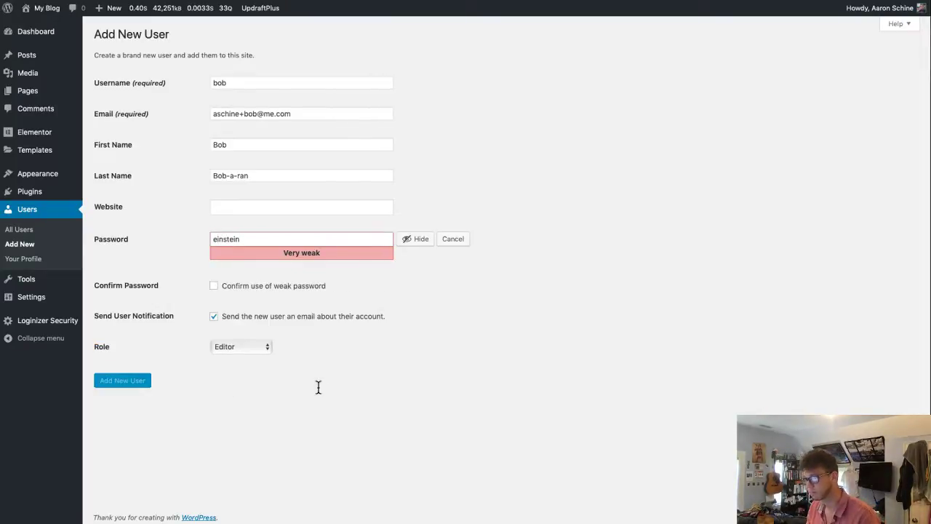
{"action": "left_click", "coordinate": [310, 208]}
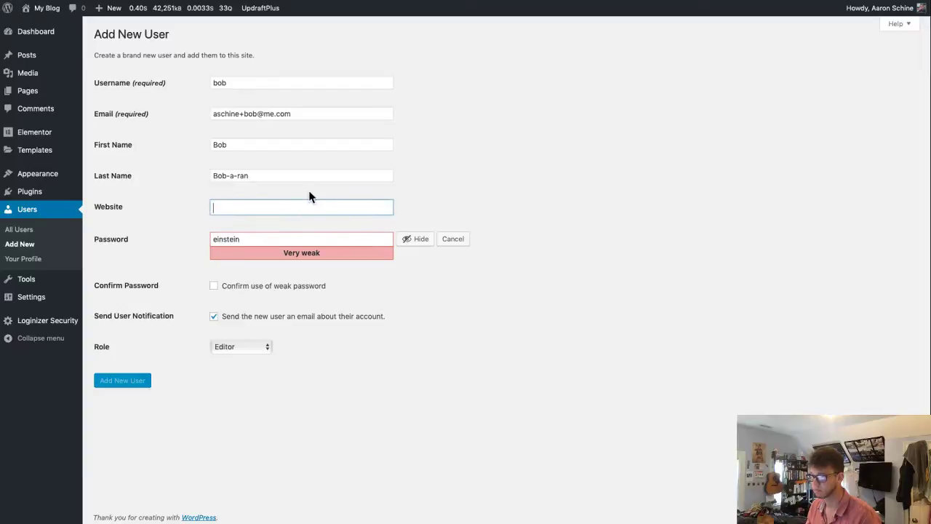
{"action": "left_click", "coordinate": [640, 339]}
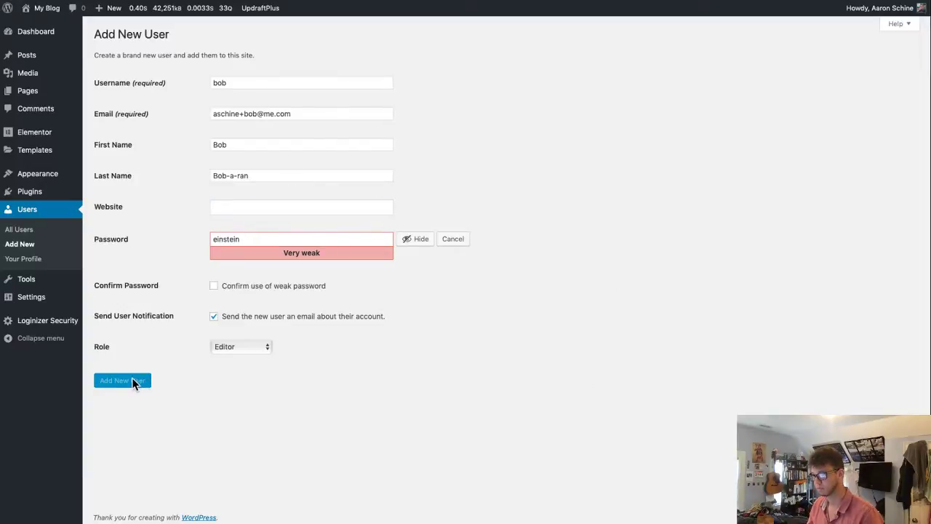
{"action": "left_click", "coordinate": [267, 287]}
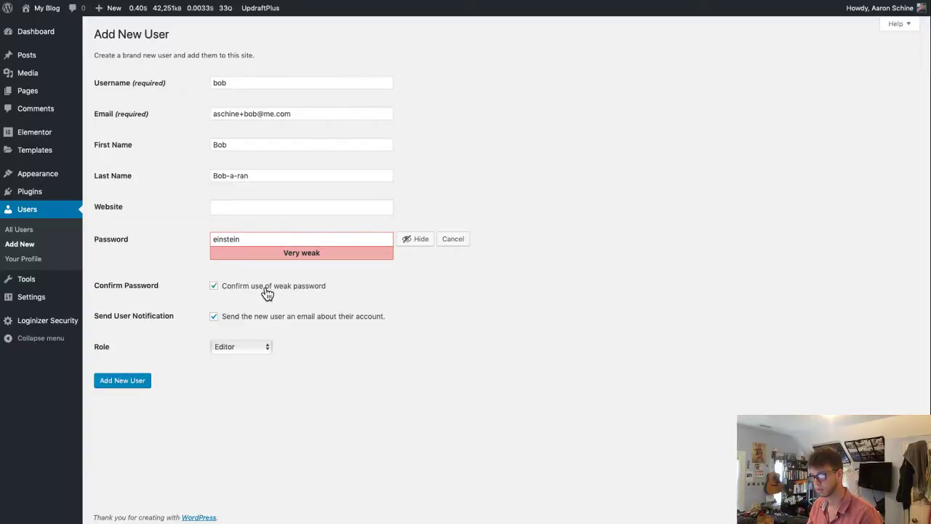
{"action": "left_click", "coordinate": [138, 386]}
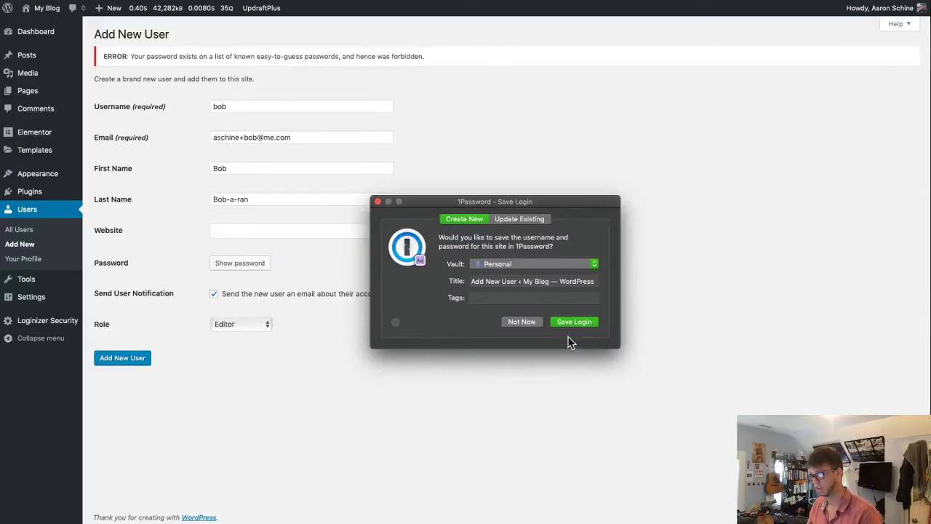
{"action": "left_click", "coordinate": [521, 322]}
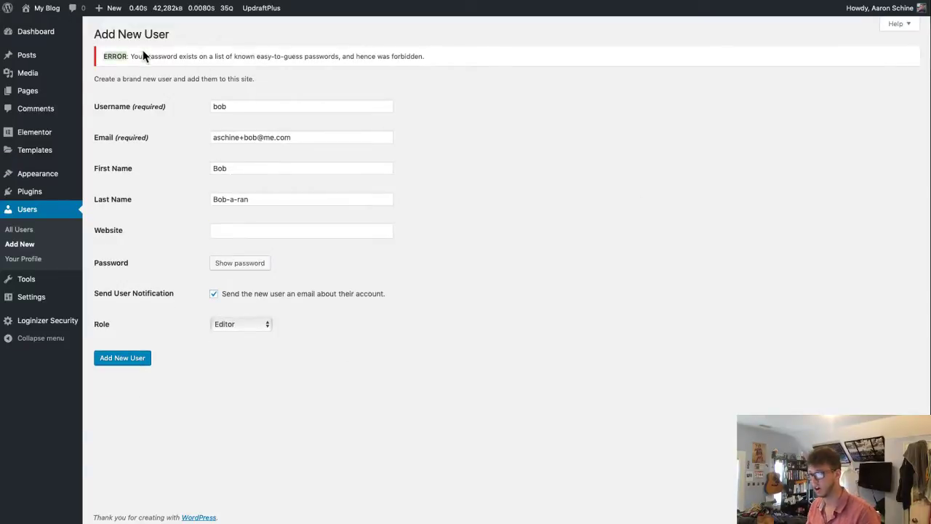
- Select and read the error message returned after submitting
{"action": "triple_click", "coordinate": [173, 55]}
{"action": "left_click", "coordinate": [209, 74]}
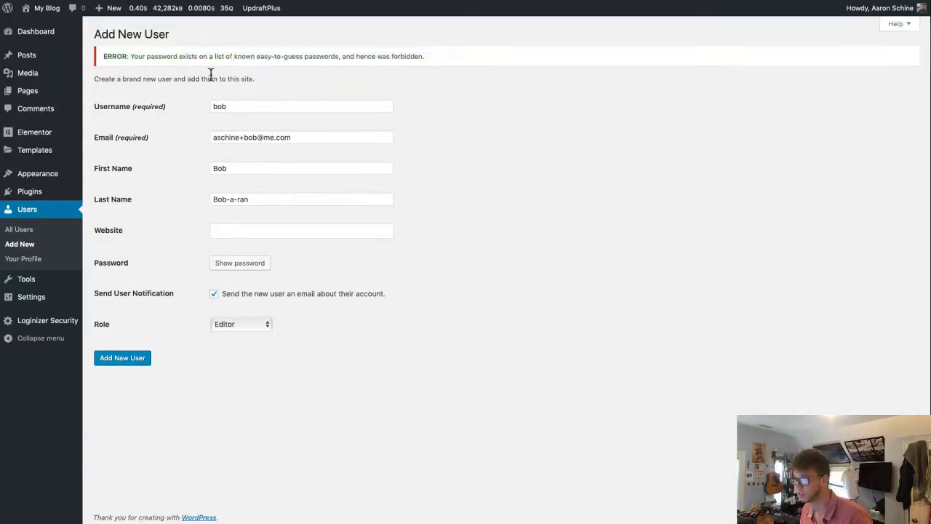
{"action": "left_click_drag", "start_coordinate": [267, 55], "coordinate": [557, 83]}
{"action": "left_click", "coordinate": [556, 86]}
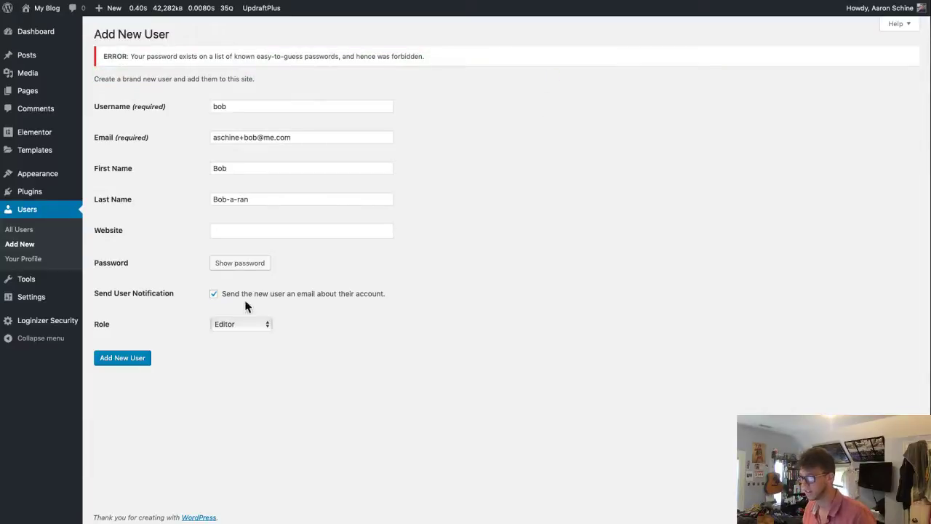
- Clear the website field, paste the weak password, confirm it and create the account
{"action": "left_click", "coordinate": [280, 232]}
{"action": "type", "text": "einstein1"}
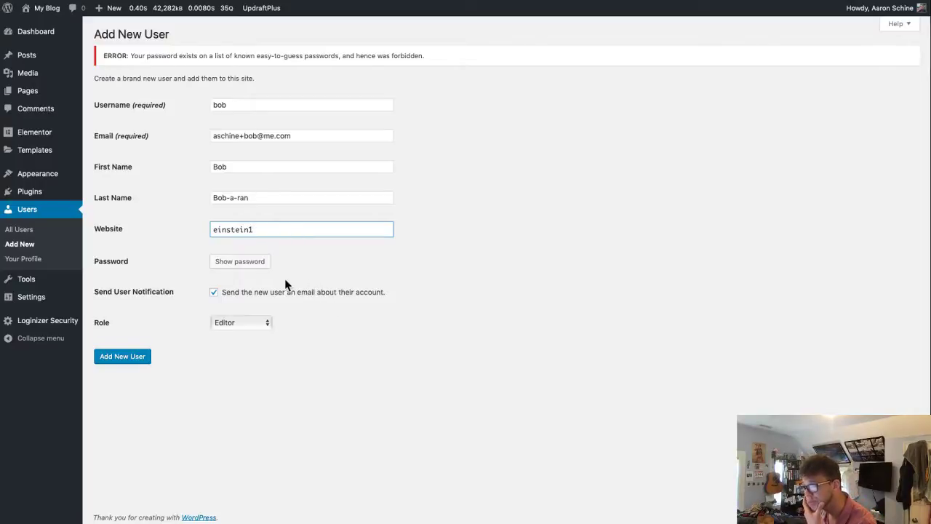
{"action": "key", "text": "super+a"}
{"action": "key", "text": "super+c"}
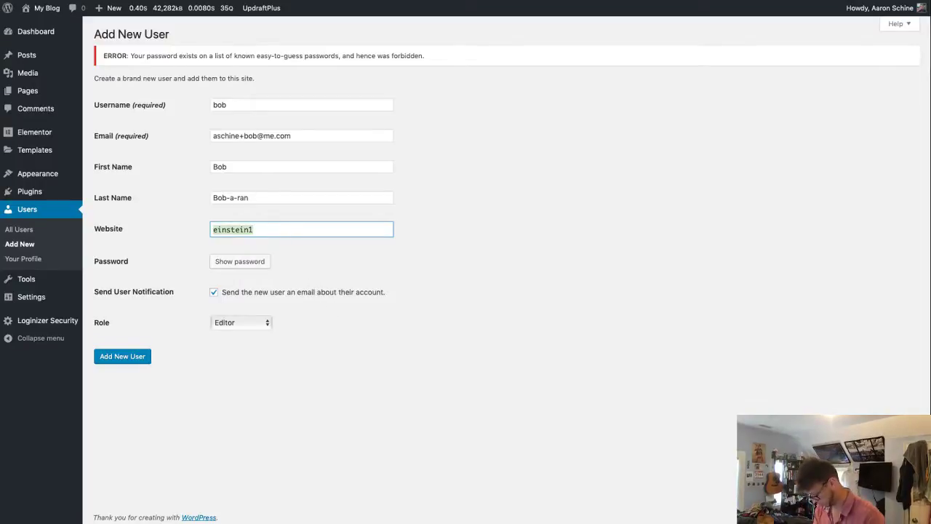
{"action": "key", "text": "BackSpace"}
{"action": "left_click", "coordinate": [247, 261]}
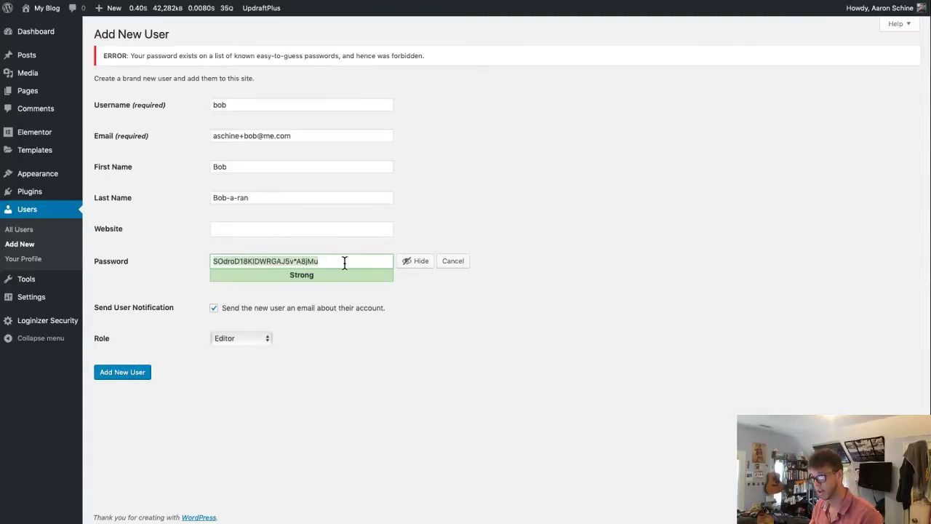
{"action": "key", "text": "super+v"}
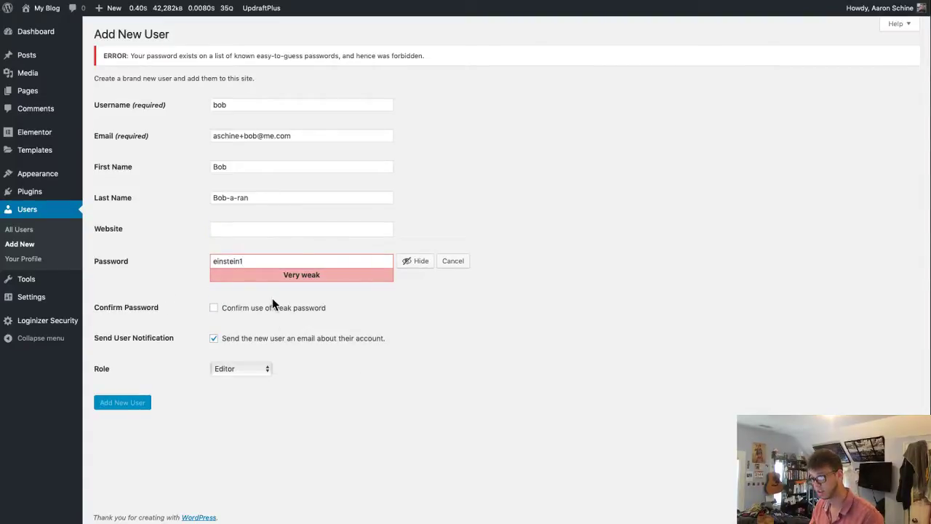
{"action": "left_click", "coordinate": [273, 308]}
{"action": "left_click", "coordinate": [138, 405]}
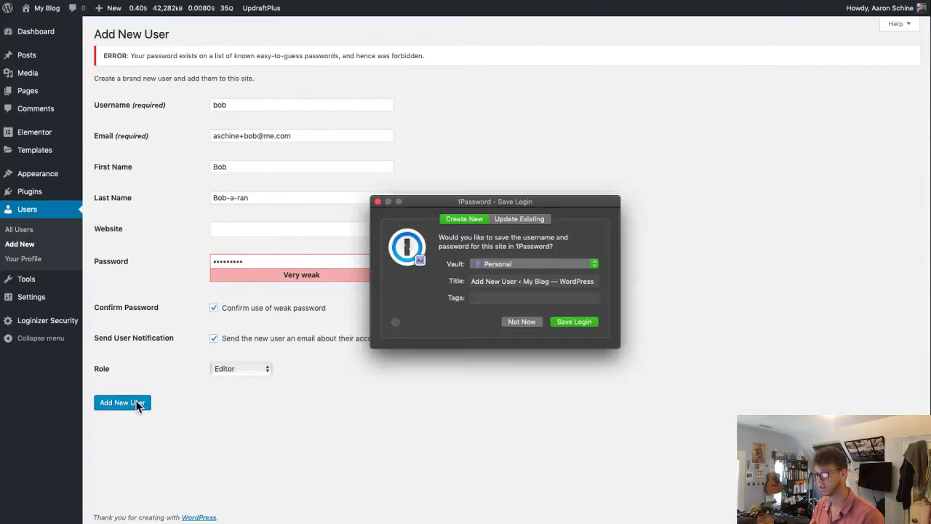
{"action": "left_click", "coordinate": [522, 323]}
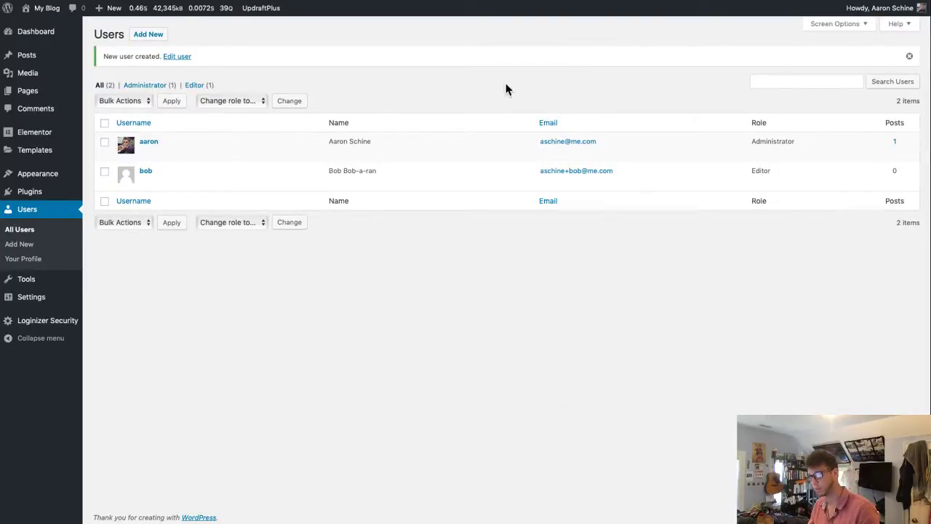
{"action": "key", "text": "super+Tab"}
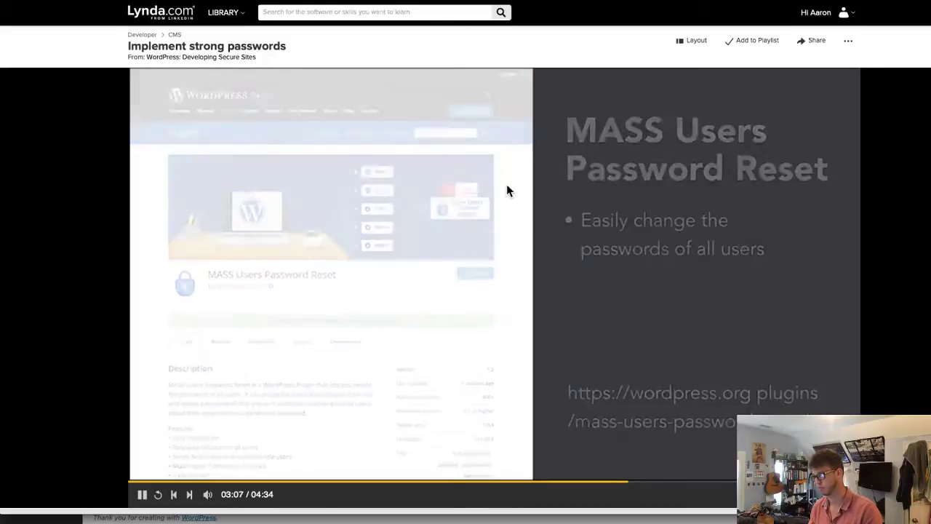
{"action": "key", "text": "space"}
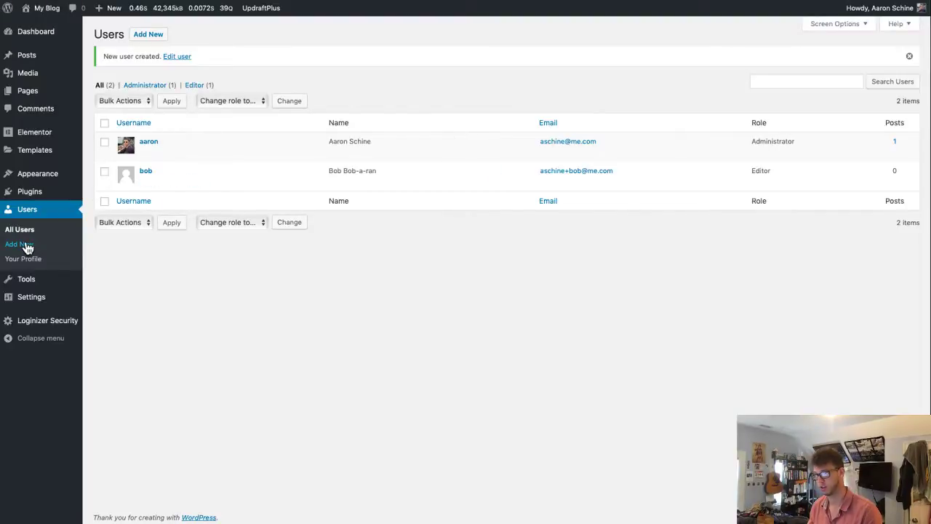
{"action": "mouse_move", "coordinate": [35, 192]}
{"action": "left_click", "coordinate": [113, 212]}
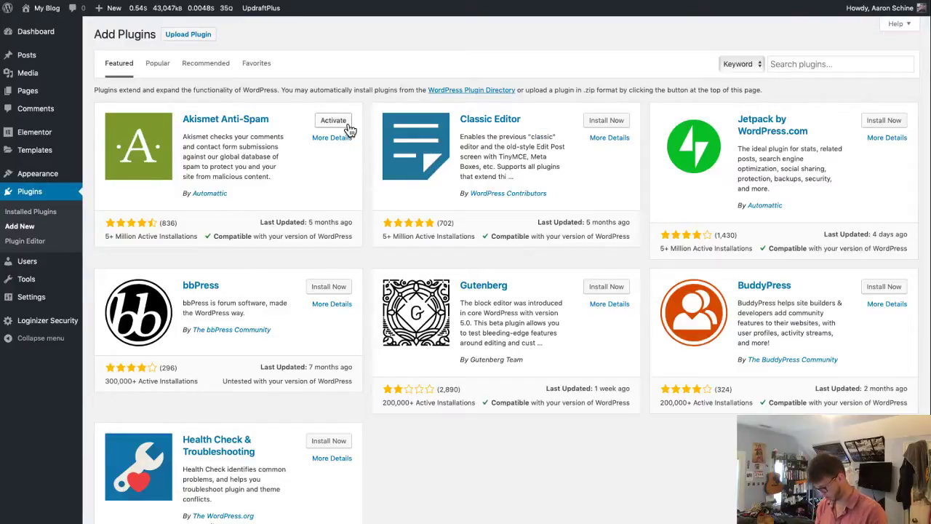
- Reach Plugins through the Elementor finder, then go to Add New and its search box
{"action": "key", "text": "ctrl+e"}
{"action": "type", "text": "add "}
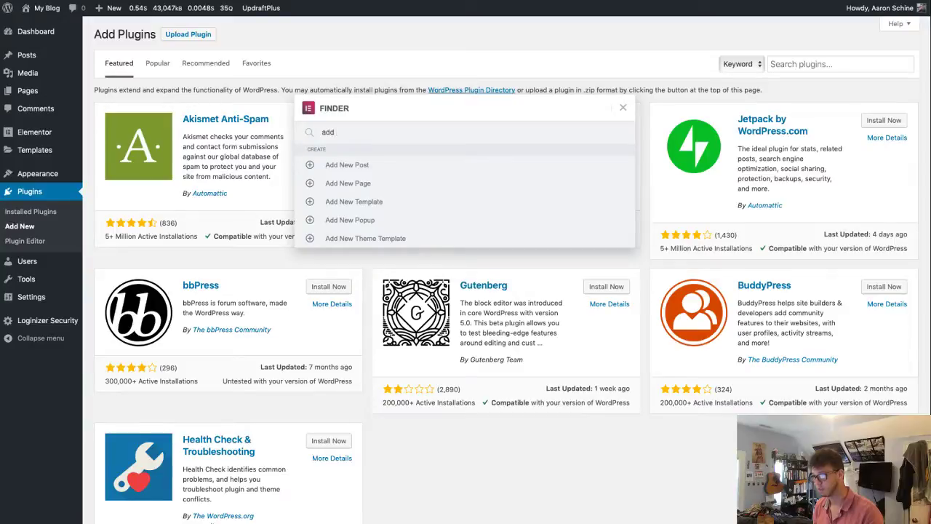
{"action": "type", "text": "plug"}
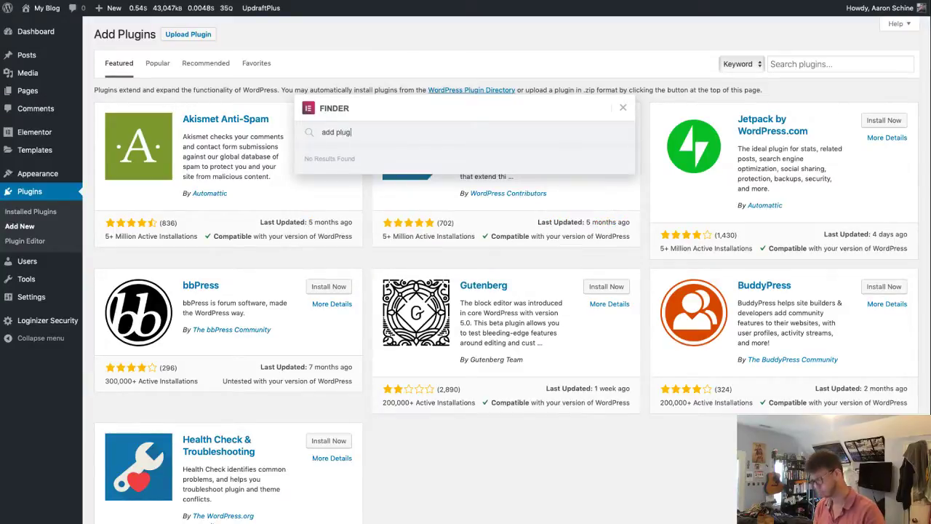
{"action": "key", "text": "ctrl+a"}
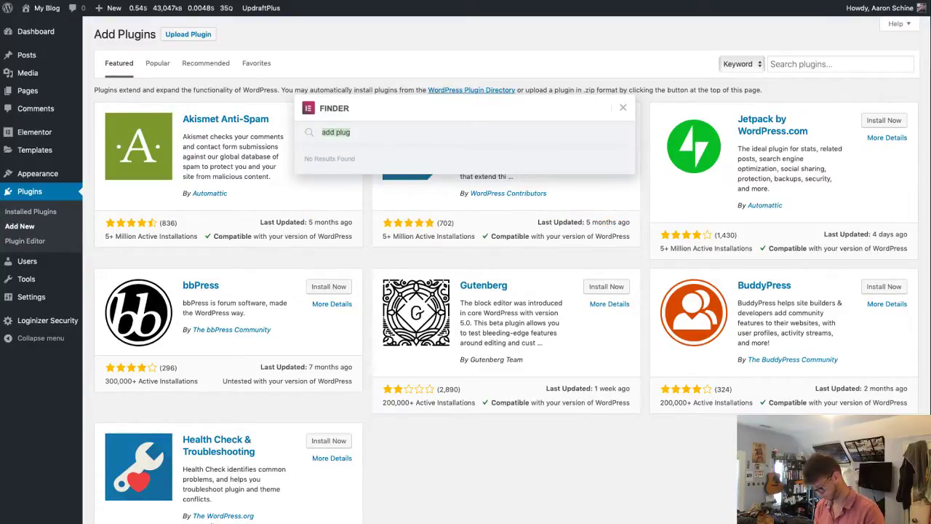
{"action": "type", "text": "plu"}
{"action": "key", "text": "Down"}
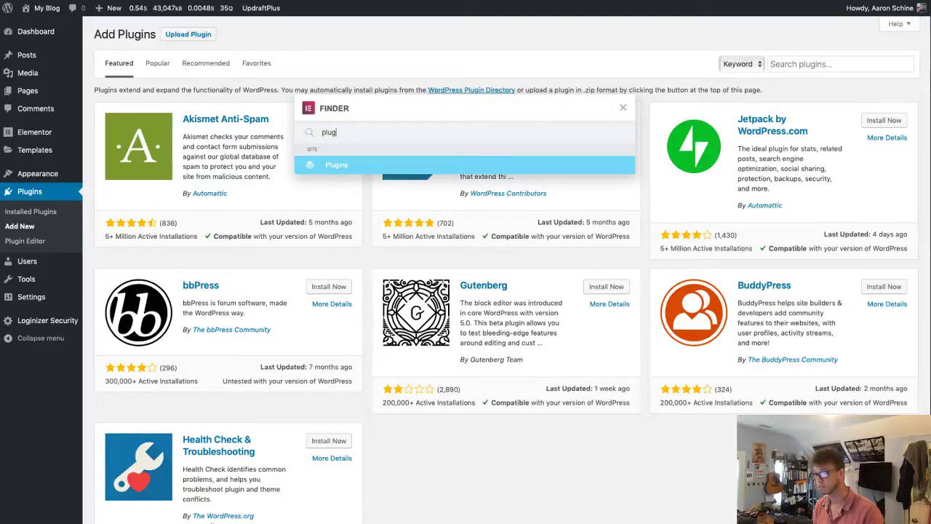
{"action": "key", "text": "Return"}
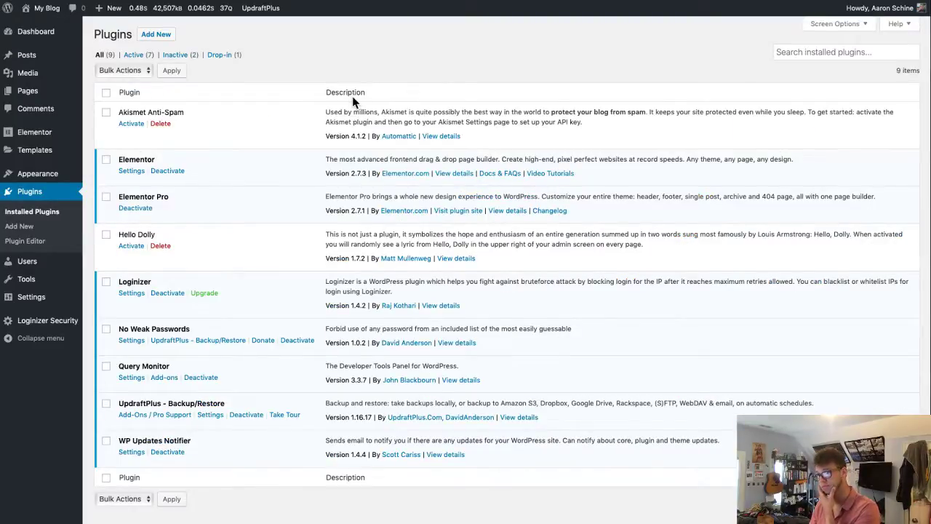
{"action": "left_click", "coordinate": [168, 42]}
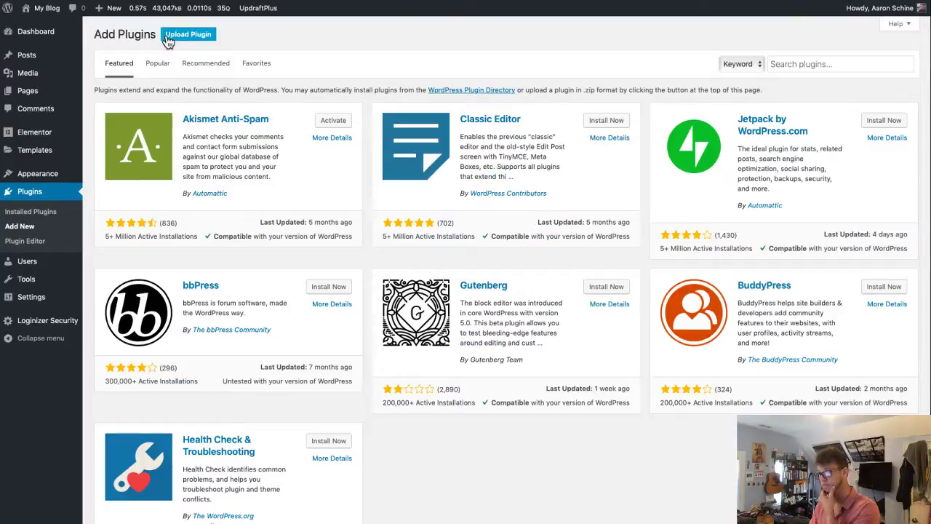
{"action": "left_click", "coordinate": [799, 65]}
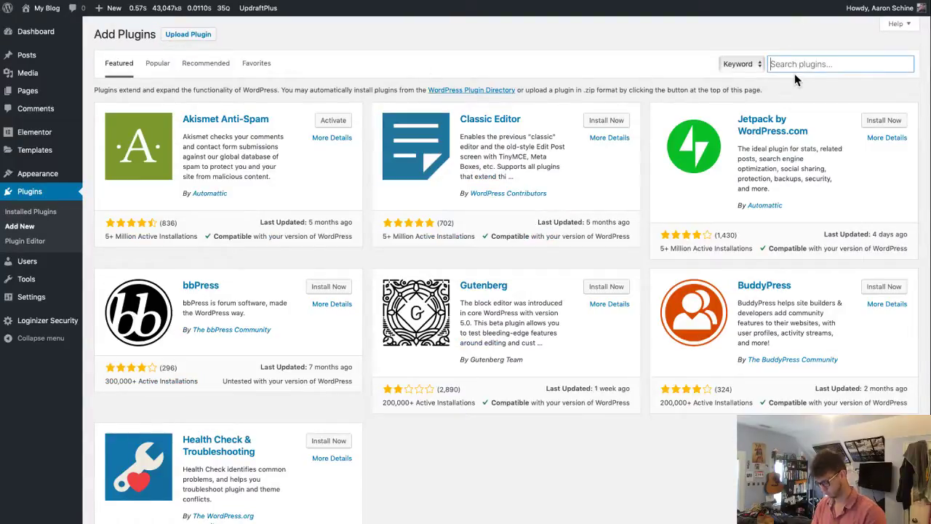
- Search 'mass password', then install and activate MASS Users Password Reset
{"action": "type", "text": "mass password"}
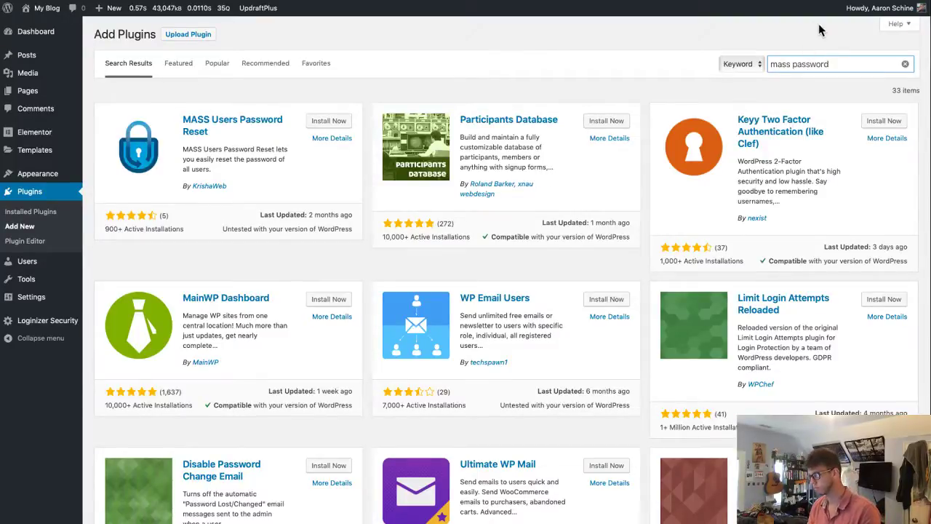
{"action": "left_click", "coordinate": [328, 121]}
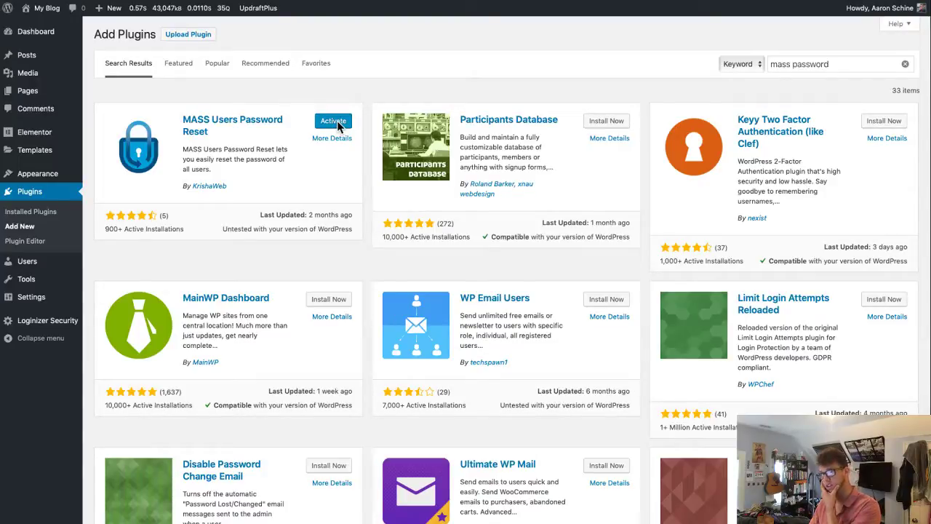
{"action": "left_click", "coordinate": [333, 122]}
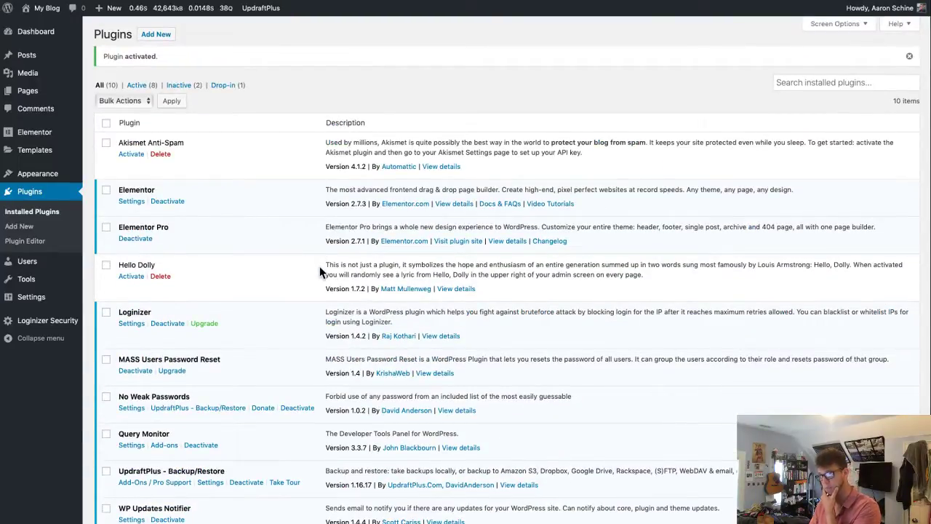
{"action": "scroll", "coordinate": [322, 270], "scroll_direction": "down", "scroll_amount": 3}
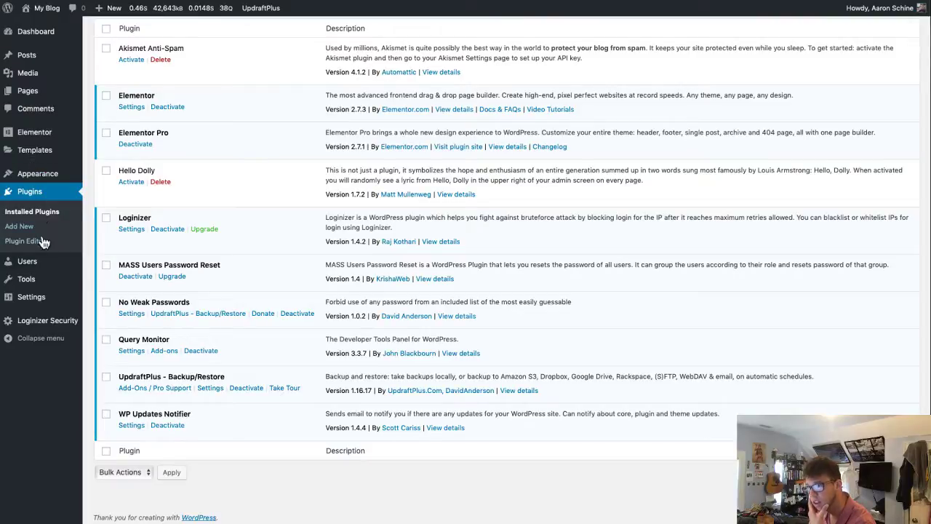
{"action": "mouse_move", "coordinate": [46, 284]}
{"action": "mouse_move", "coordinate": [40, 298]}
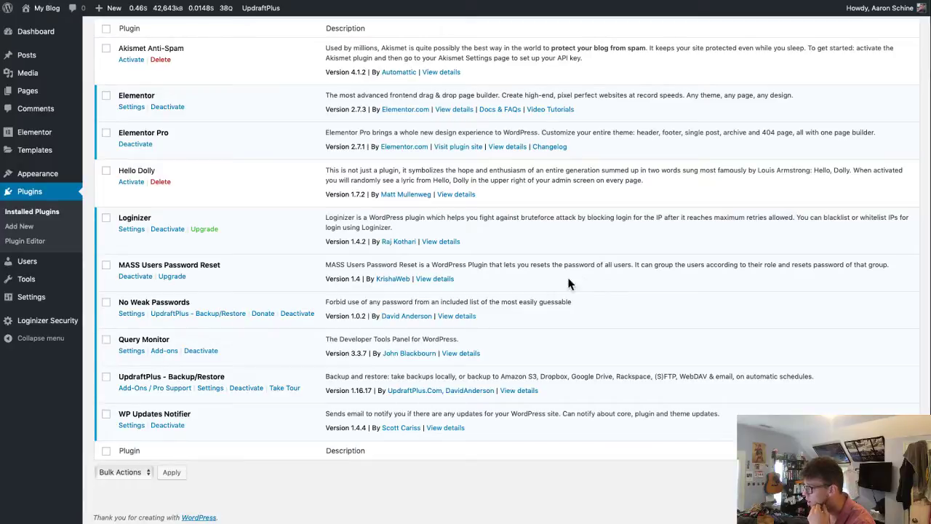
{"action": "left_click", "coordinate": [435, 281]}
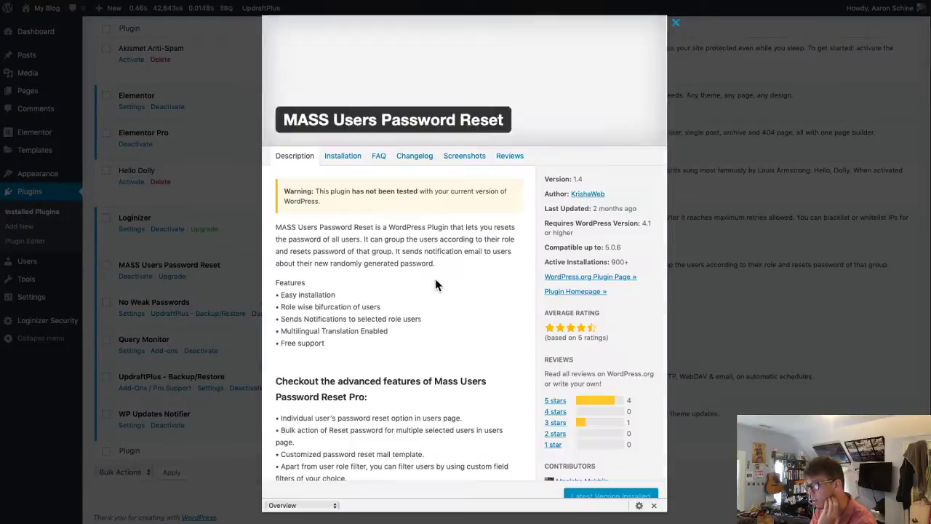
{"action": "left_click", "coordinate": [344, 157]}
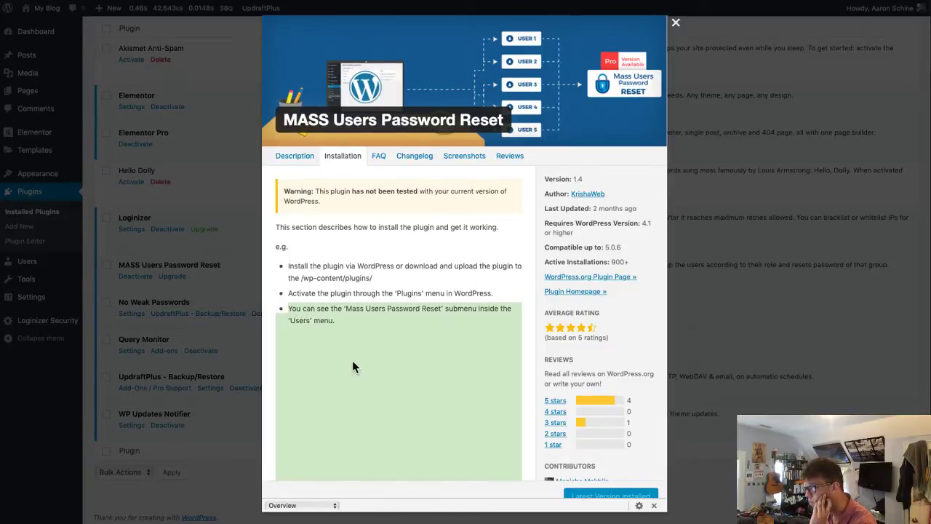
{"action": "left_click_drag", "start_coordinate": [292, 309], "coordinate": [457, 318]}
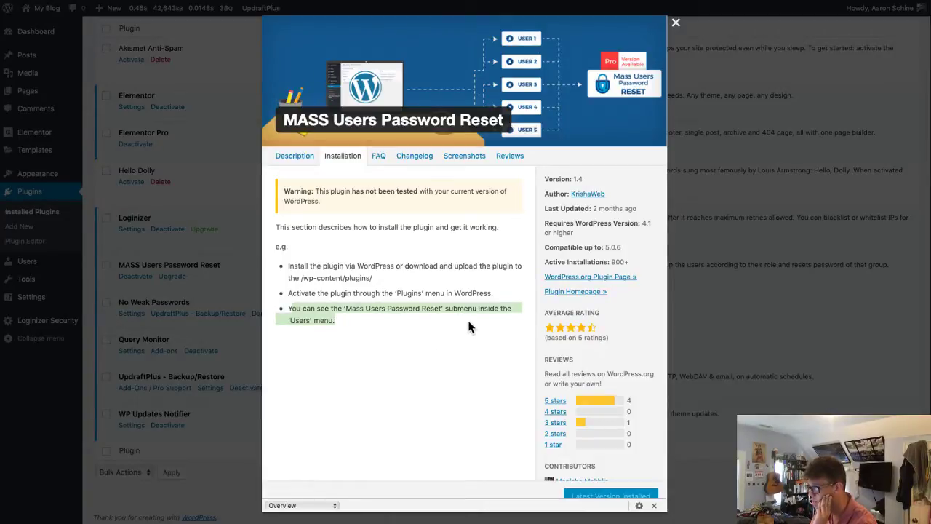
{"action": "left_click", "coordinate": [239, 279]}
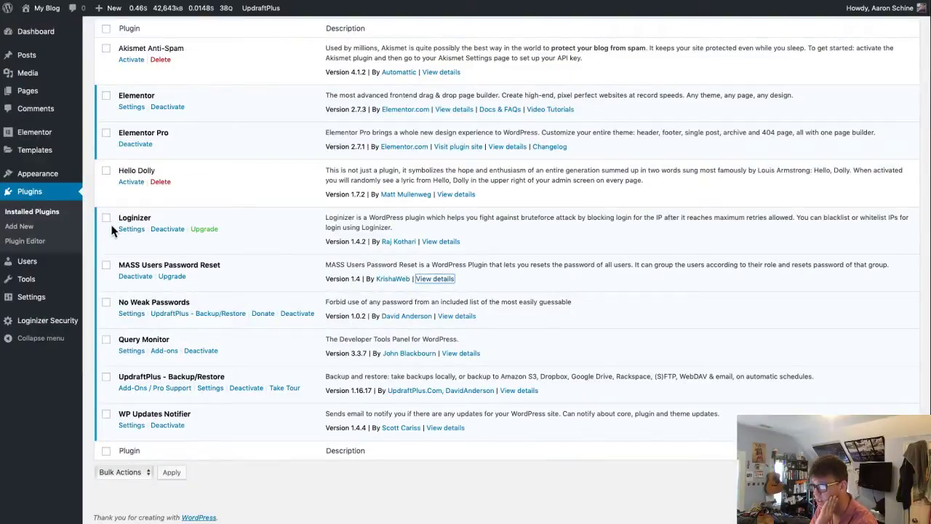
{"action": "mouse_move", "coordinate": [43, 263]}
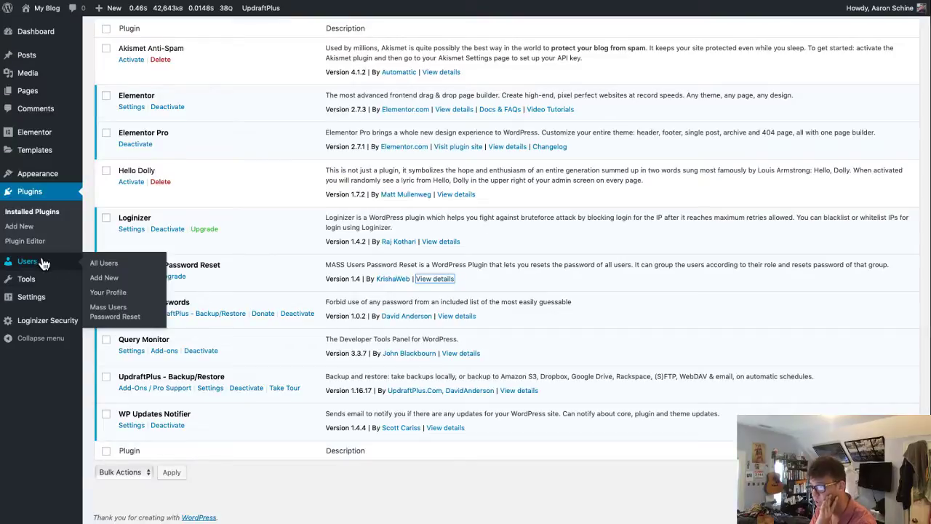
- Change the Mass Users Password Reset role filter from Administrator to All
{"action": "left_click", "coordinate": [122, 315]}
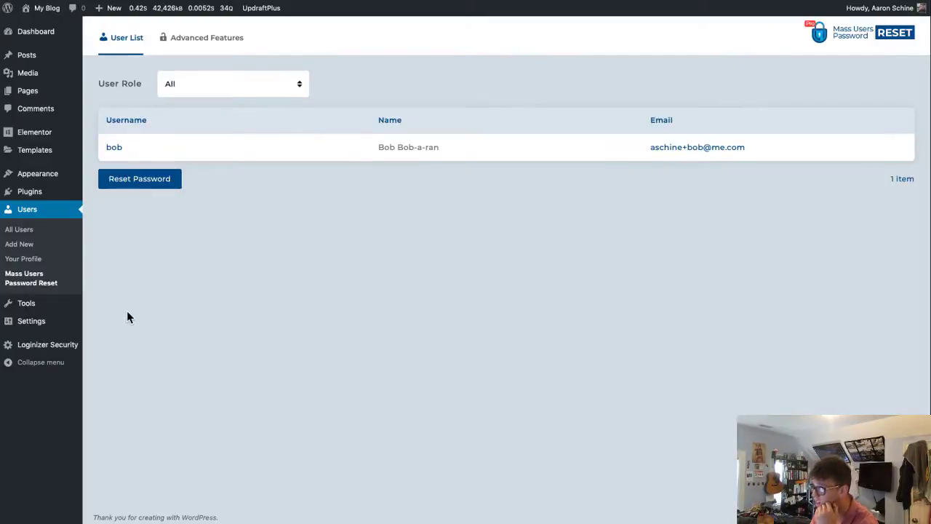
{"action": "left_click", "coordinate": [212, 88]}
{"action": "left_click", "coordinate": [197, 125]}
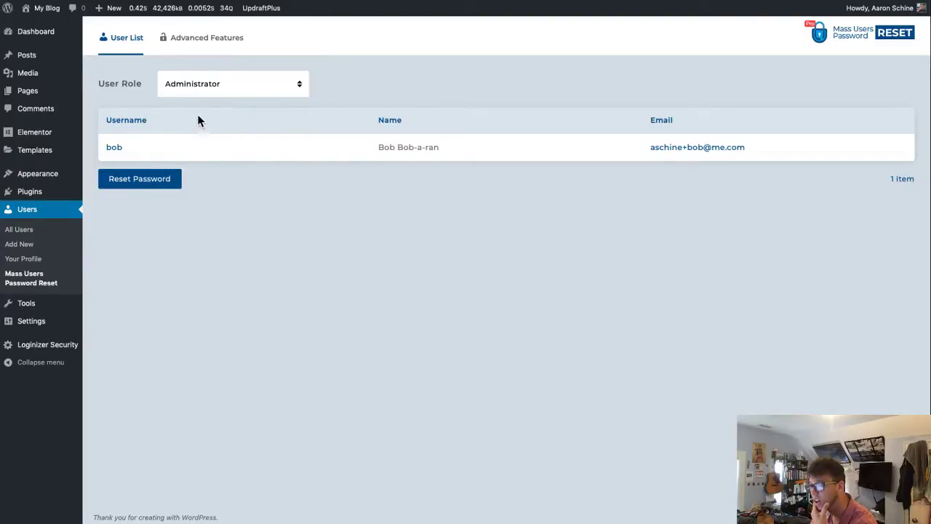
{"action": "left_click", "coordinate": [221, 94]}
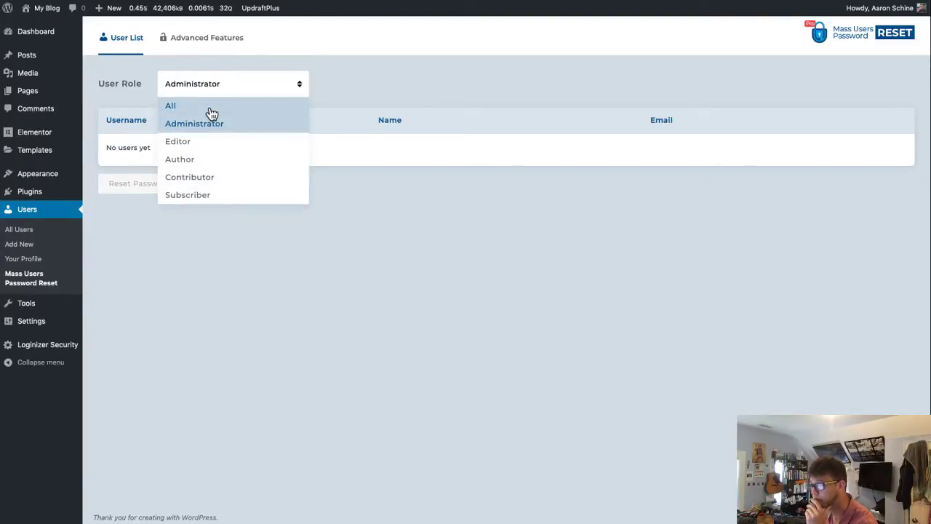
{"action": "left_click", "coordinate": [210, 103]}
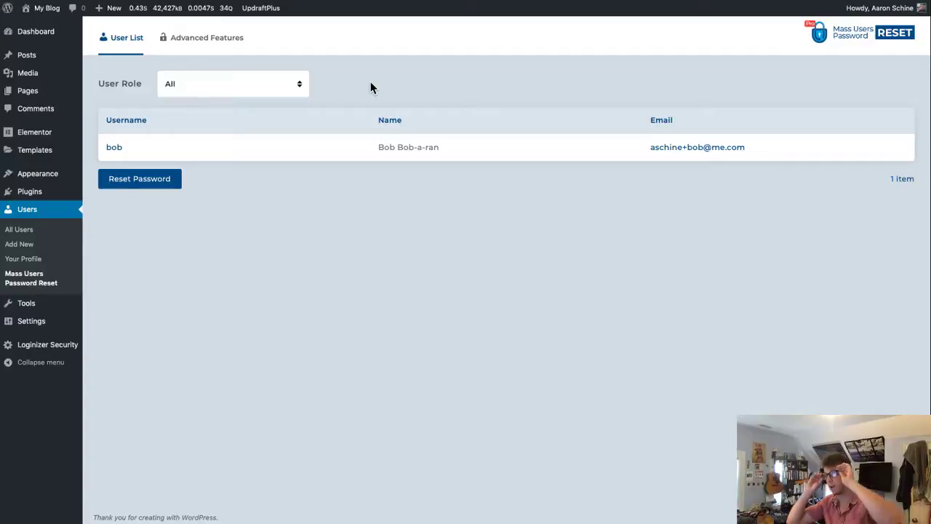
{"action": "left_click", "coordinate": [24, 247]}
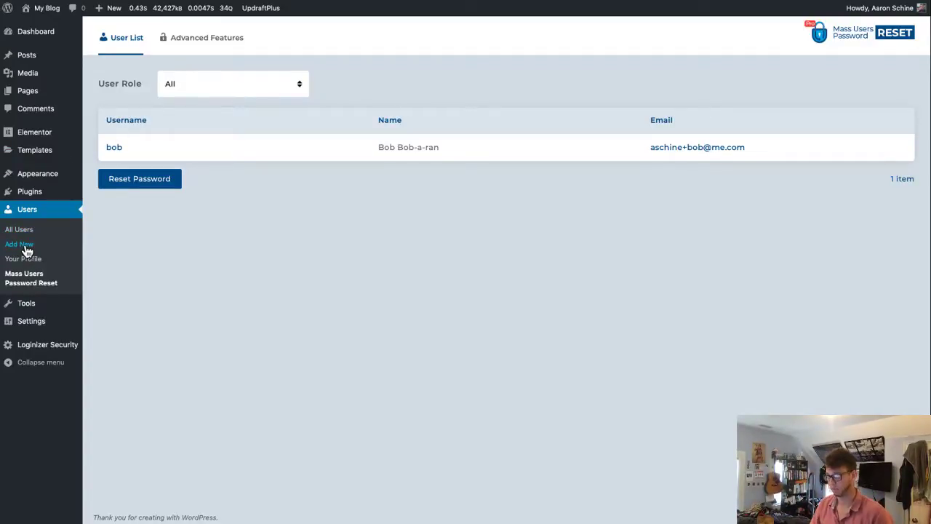
- Fill in username rob, the user's e-mail, and first and last name
{"action": "left_click", "coordinate": [258, 86]}
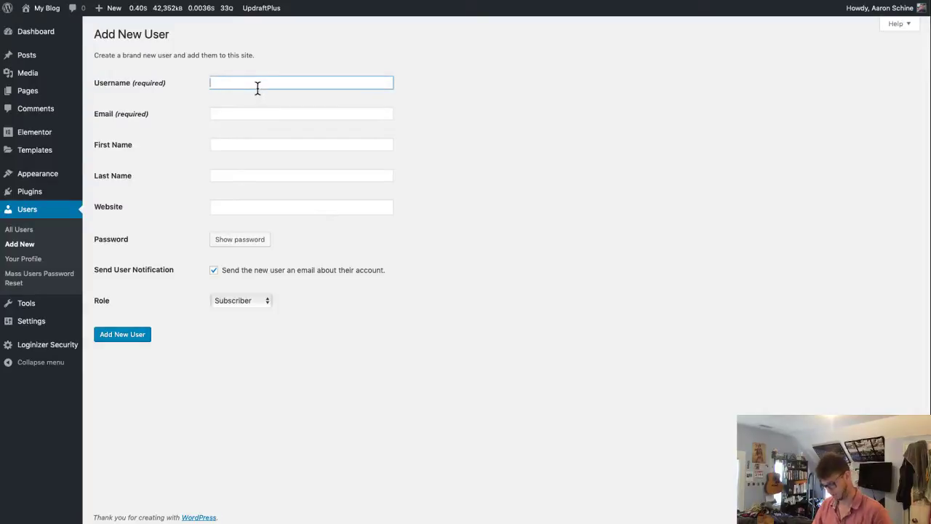
{"action": "type", "text": "rob"}
{"action": "key", "text": "Tab"}
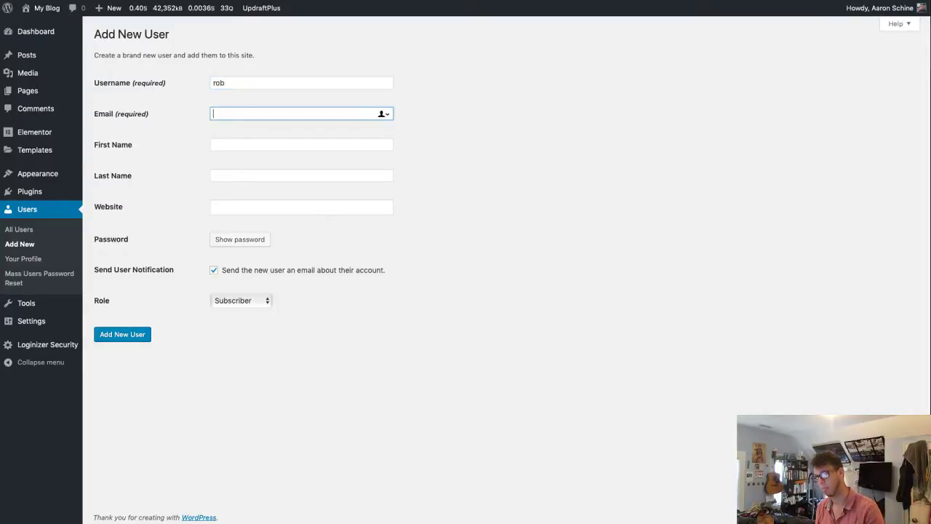
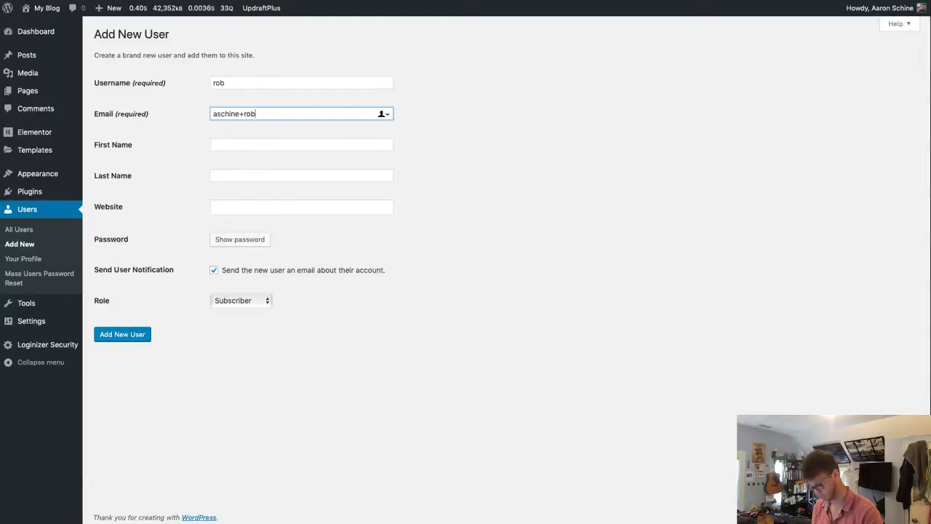
{"action": "key", "text": "Tab"}
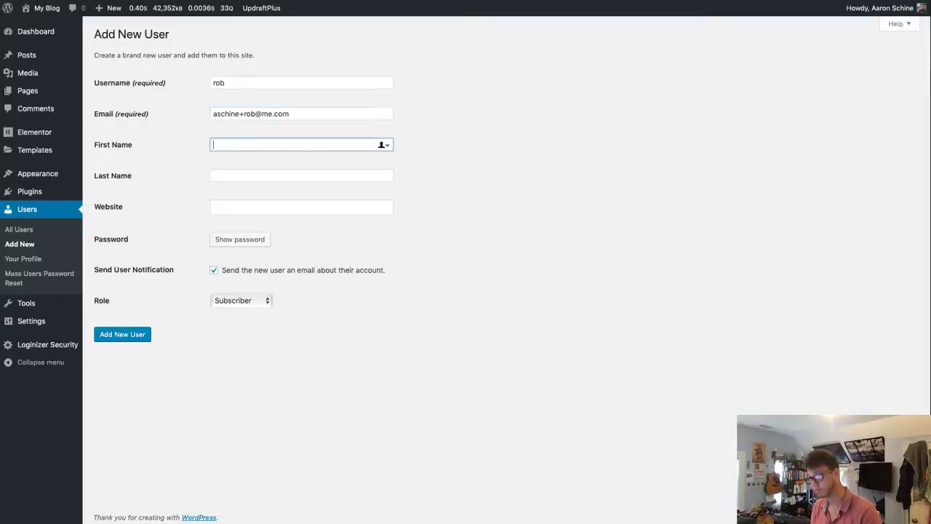
{"action": "type", "text": "R"}
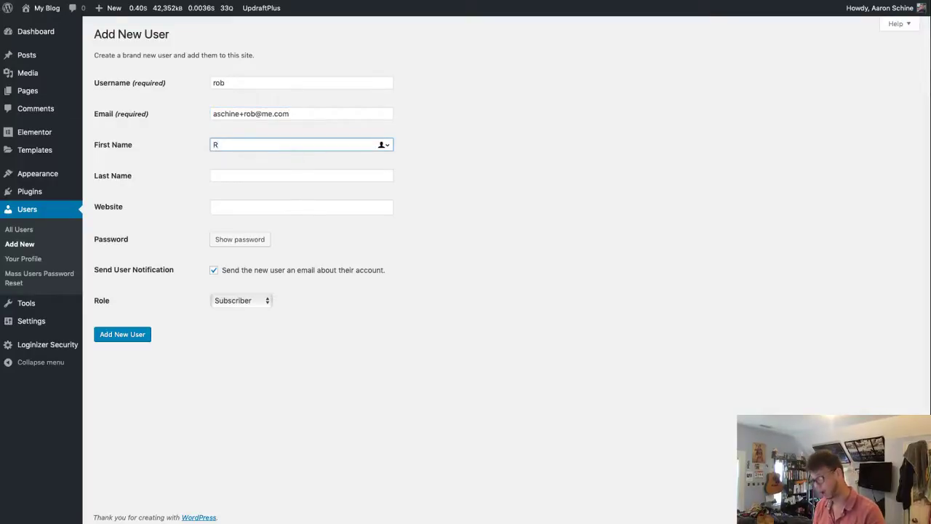
{"action": "type", "text": "ob"}
{"action": "key", "text": "Tab"}
{"action": "key", "text": "shift+Tab"}
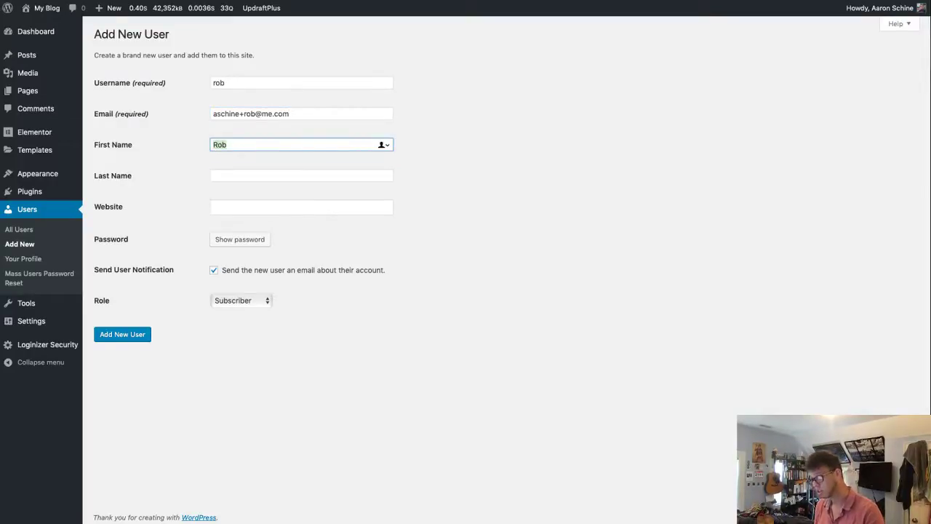
{"action": "key", "text": "Right"}
{"action": "type", "text": "in"}
{"action": "key", "text": "Tab"}
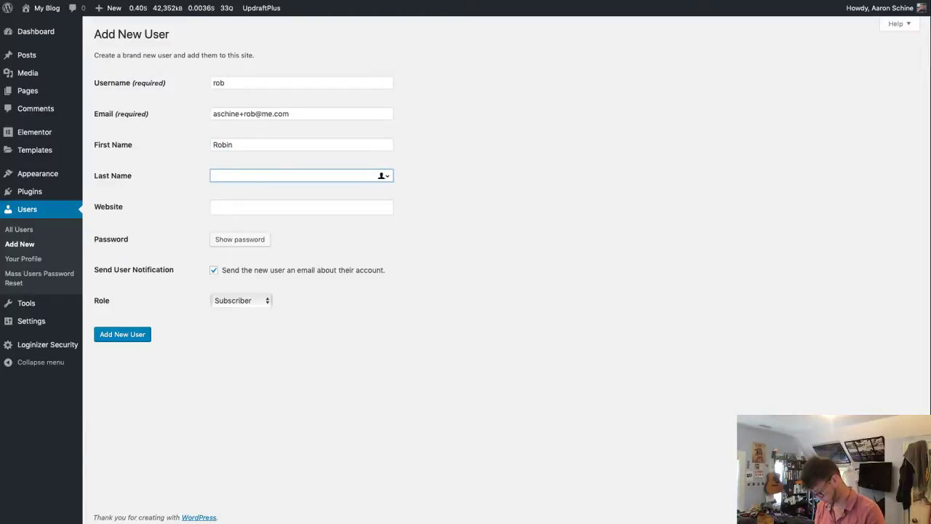
{"action": "type", "text": "a"}
{"action": "key", "text": "BackSpace"}
{"action": "type", "text": "Abank"}
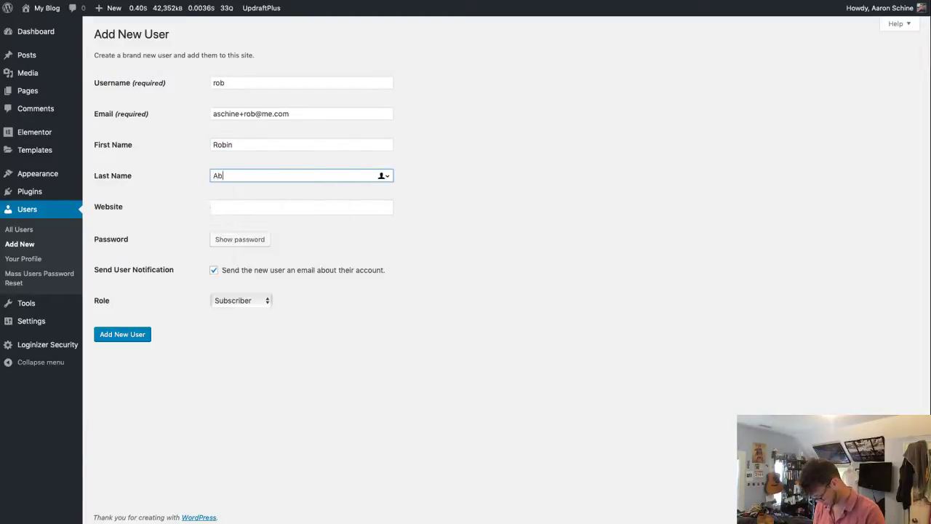
- Generate a strong password, set role Author, and create the user without saving the login
{"action": "left_click", "coordinate": [259, 246]}
{"action": "left_click", "coordinate": [254, 314]}
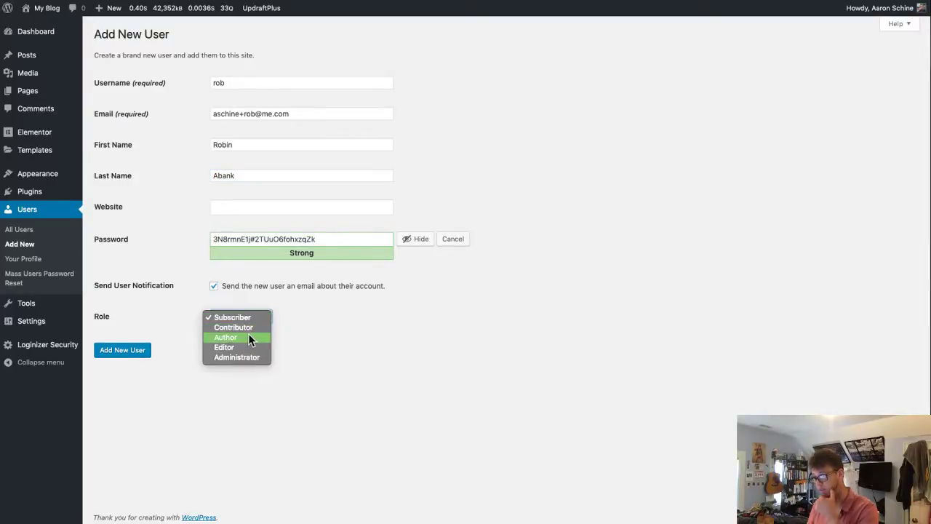
{"action": "left_click", "coordinate": [251, 336]}
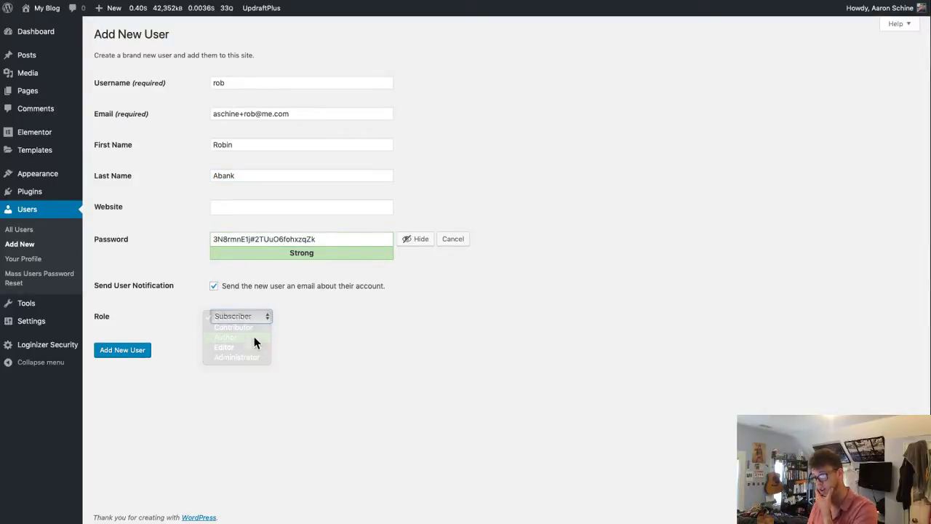
{"action": "left_click", "coordinate": [135, 352]}
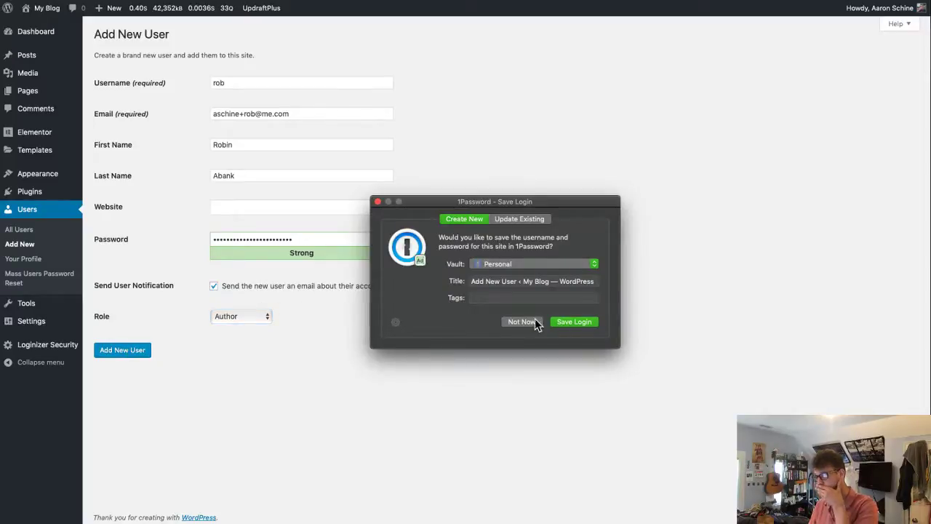
{"action": "left_click", "coordinate": [535, 322]}
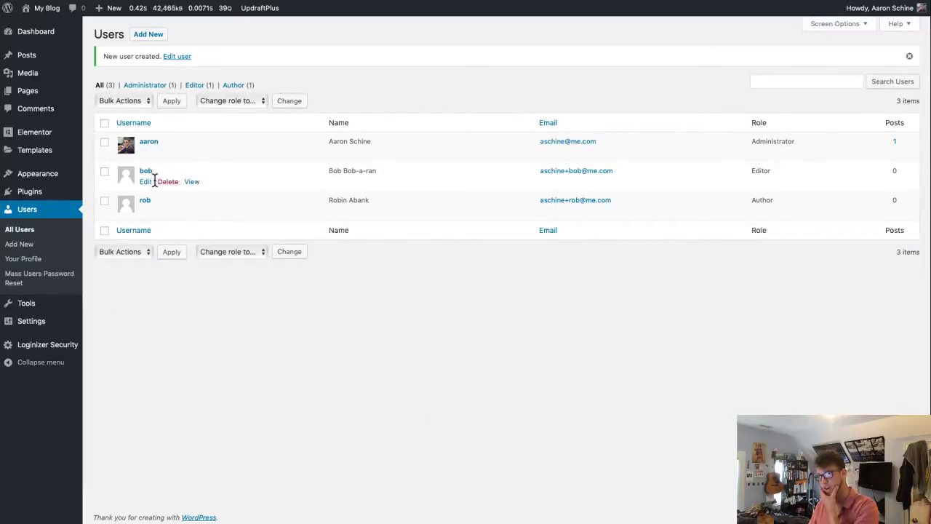
- Open the plugin's Advanced Features tab and scroll the free vs Premium Features Breakdown
{"action": "left_click", "coordinate": [29, 278]}
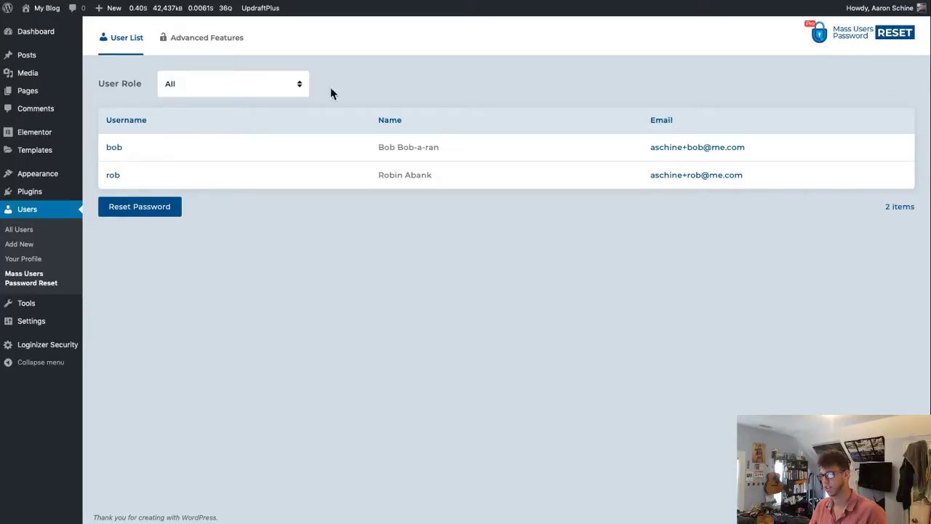
{"action": "left_click", "coordinate": [218, 44]}
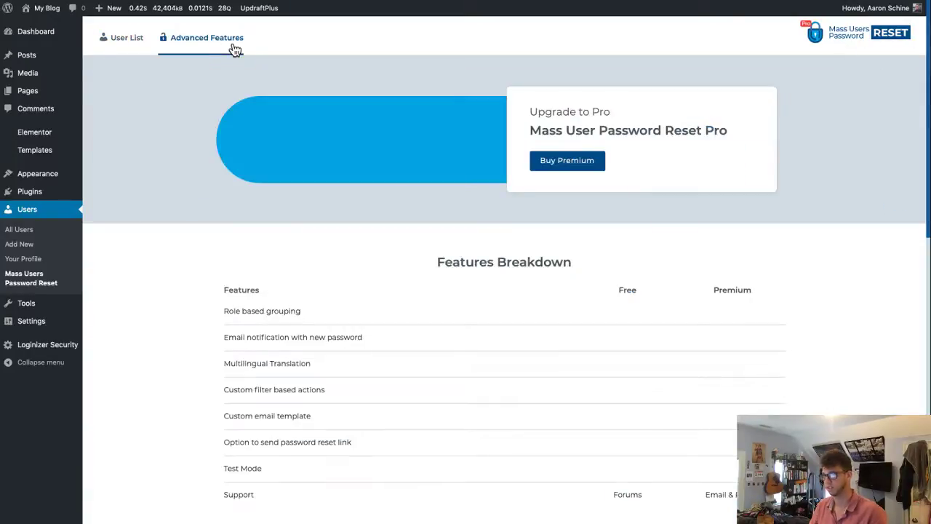
{"action": "scroll", "coordinate": [466, 331], "scroll_direction": "down", "scroll_amount": 3}
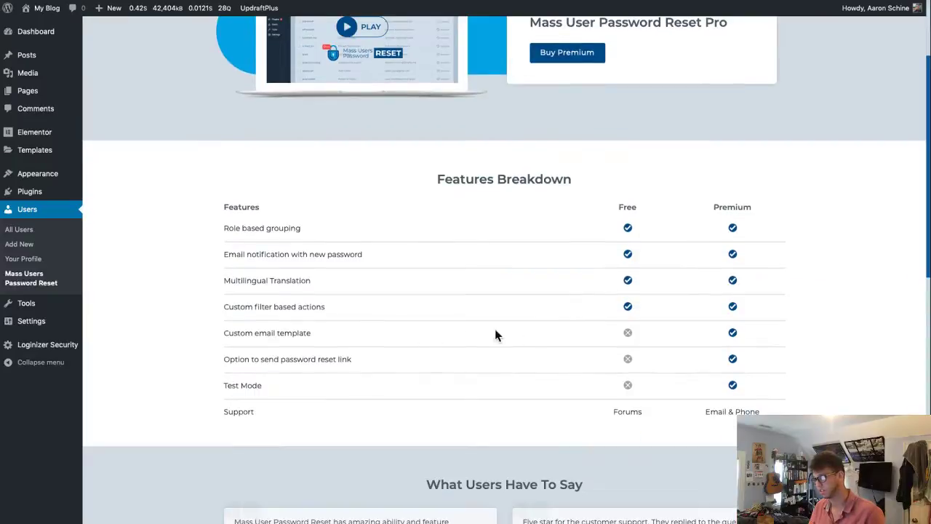
{"action": "left_click_drag", "start_coordinate": [225, 333], "coordinate": [494, 389]}
{"action": "left_click", "coordinate": [495, 389]}
{"action": "scroll", "coordinate": [496, 393], "scroll_direction": "down", "scroll_amount": 10}
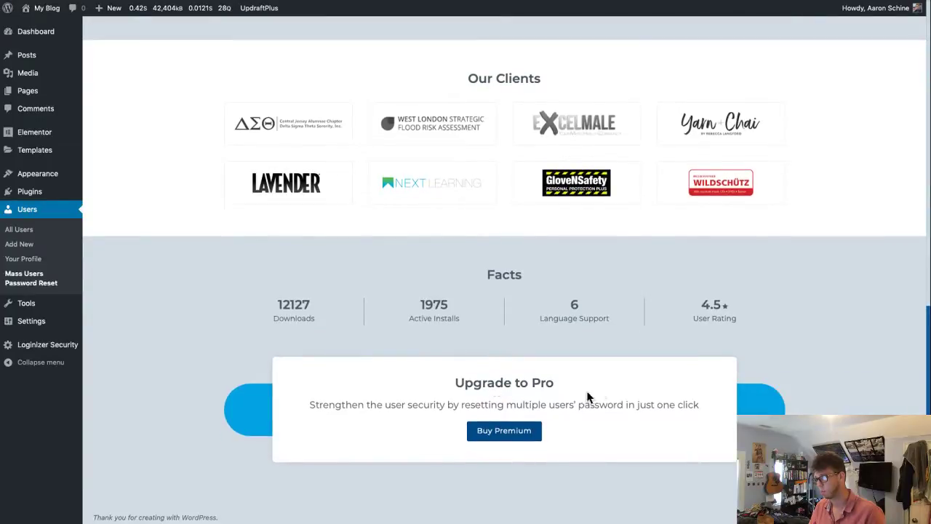
{"action": "scroll", "coordinate": [587, 397], "scroll_direction": "up", "scroll_amount": 12}
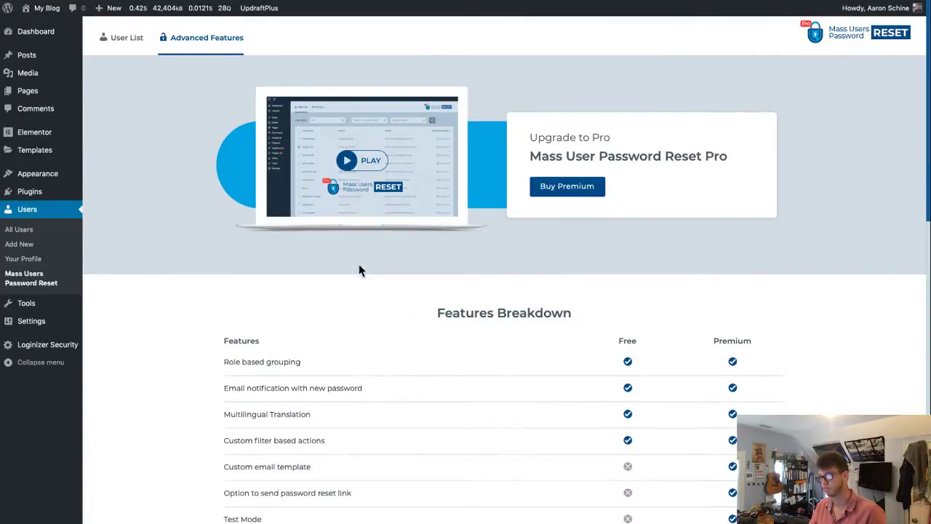
{"action": "scroll", "coordinate": [359, 271], "scroll_direction": "down", "scroll_amount": 10}
{"action": "left_click", "coordinate": [513, 428]}
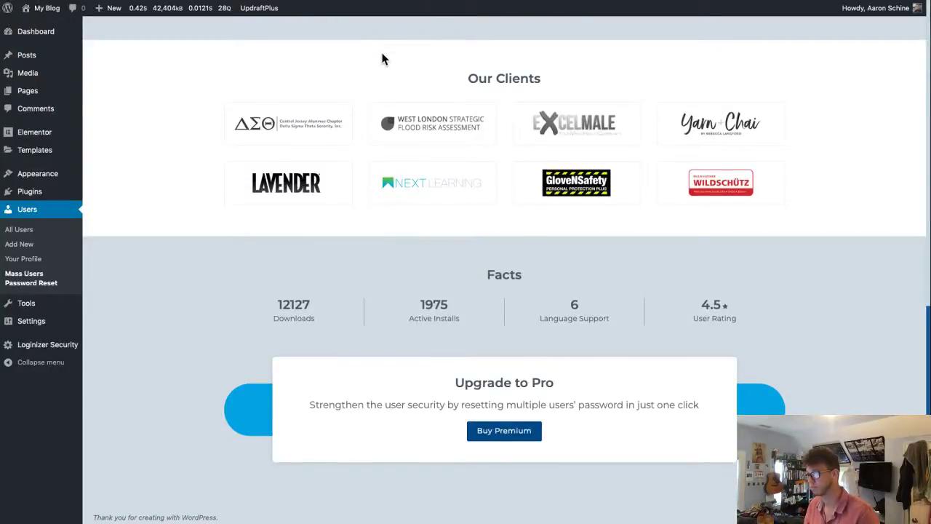
{"action": "scroll", "coordinate": [356, 93], "scroll_direction": "up", "scroll_amount": 10}
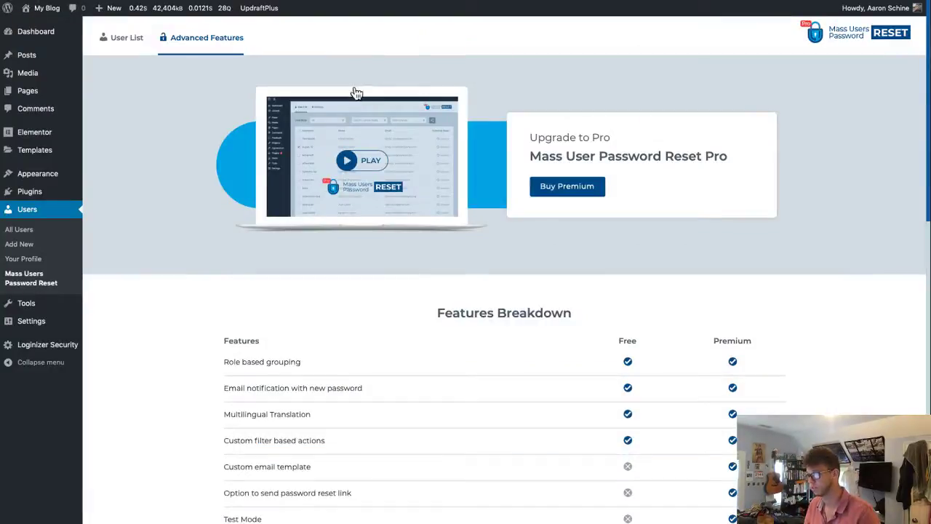
- On the User List tab, run Reset Password for bob and rob and check the success message
{"action": "left_click", "coordinate": [133, 37]}
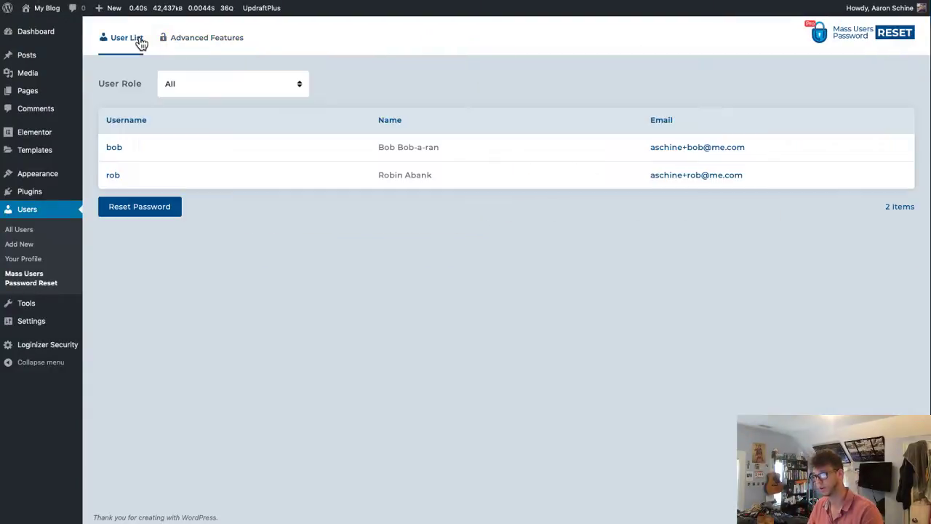
{"action": "left_click", "coordinate": [156, 208]}
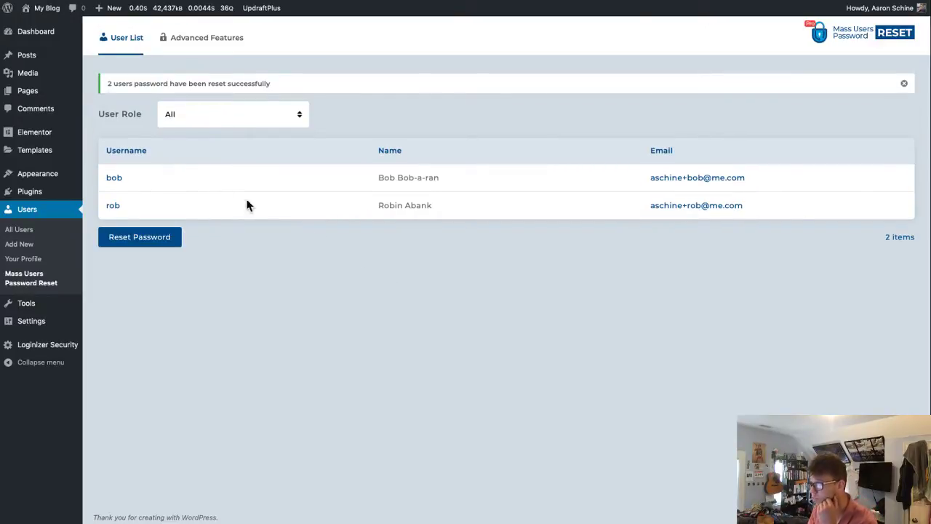
{"action": "left_click_drag", "start_coordinate": [128, 84], "coordinate": [430, 94]}
{"action": "left_click", "coordinate": [431, 95]}
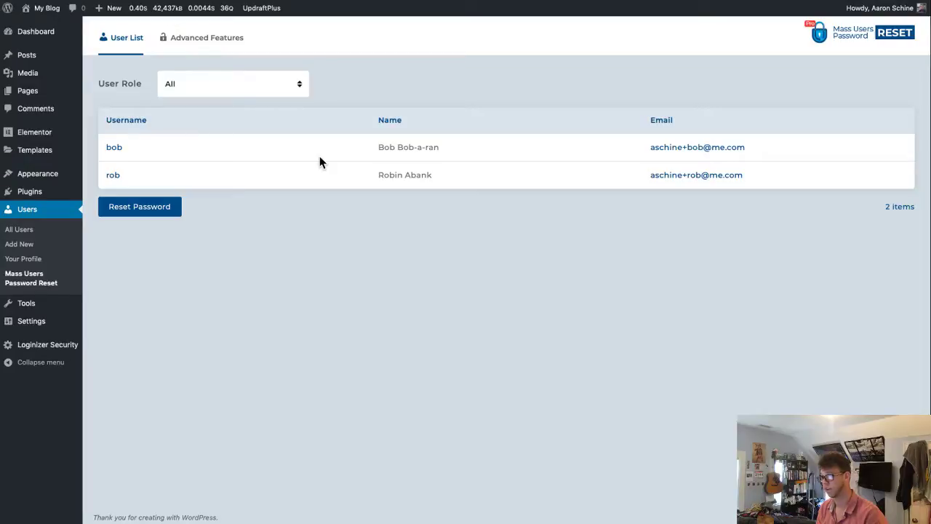
- Open the flowdesi blog in a private window and go to its login page
{"action": "key", "text": "super+shift+n"}
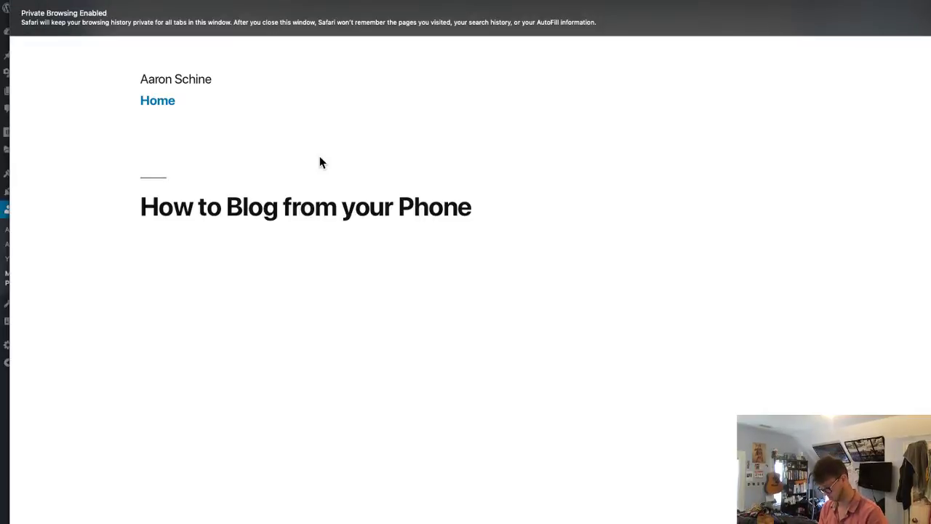
{"action": "key", "text": "super+l"}
{"action": "type", "text": "flowdesign"}
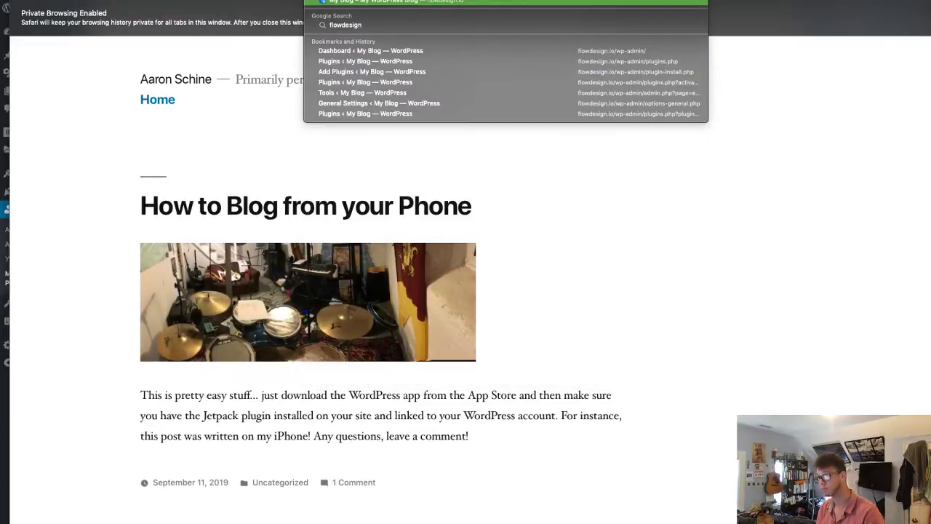
{"action": "key", "text": "Return"}
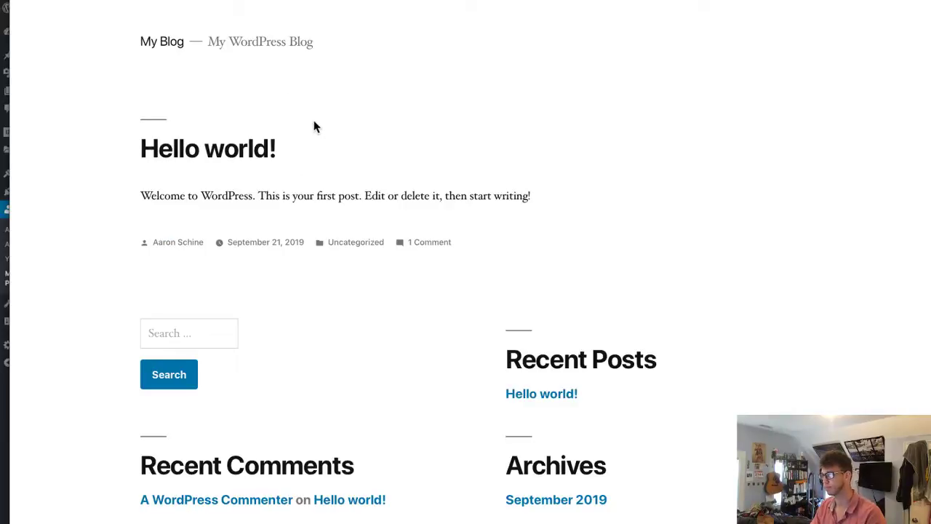
{"action": "scroll", "coordinate": [393, 211], "scroll_direction": "down", "scroll_amount": 4}
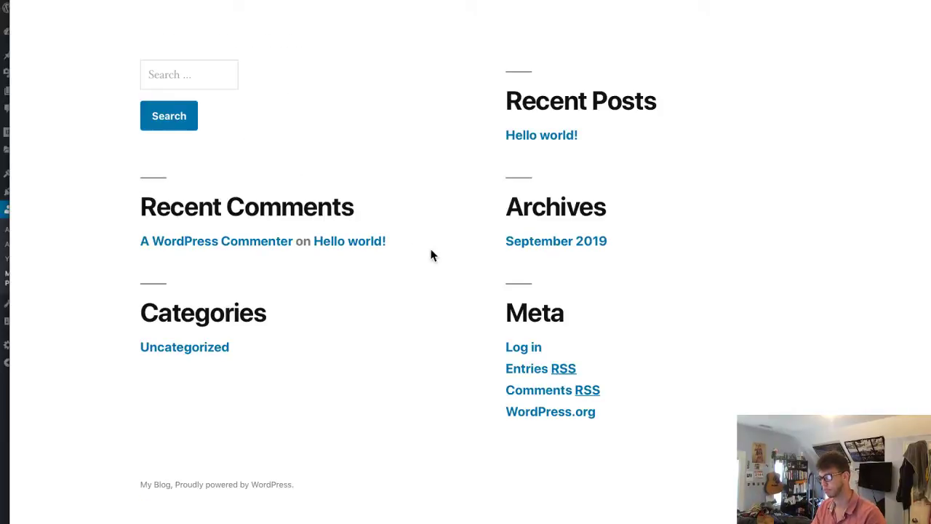
{"action": "left_click", "coordinate": [540, 356]}
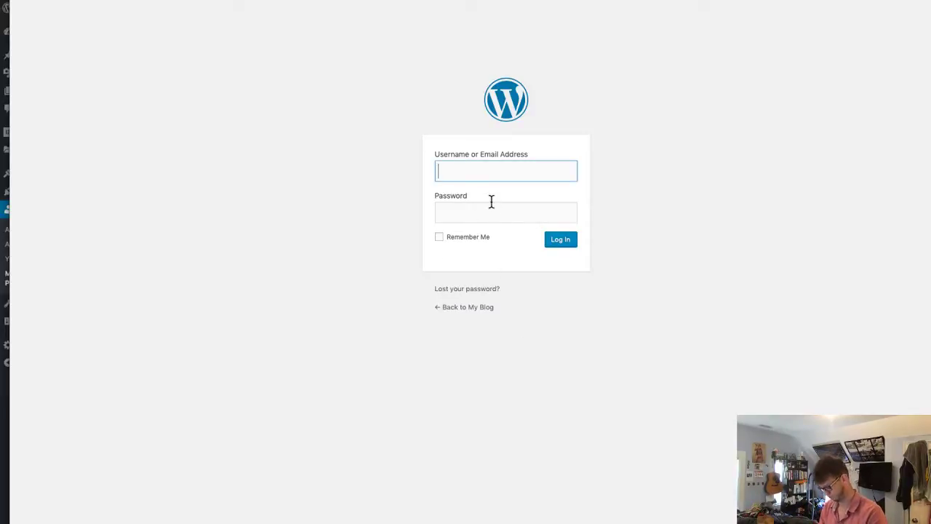
- Log in as bob with the new password, which fails, and check the mail app
{"action": "type", "text": "bob"}
{"action": "key", "text": "Tab"}
{"action": "type", "text": "••••••"}
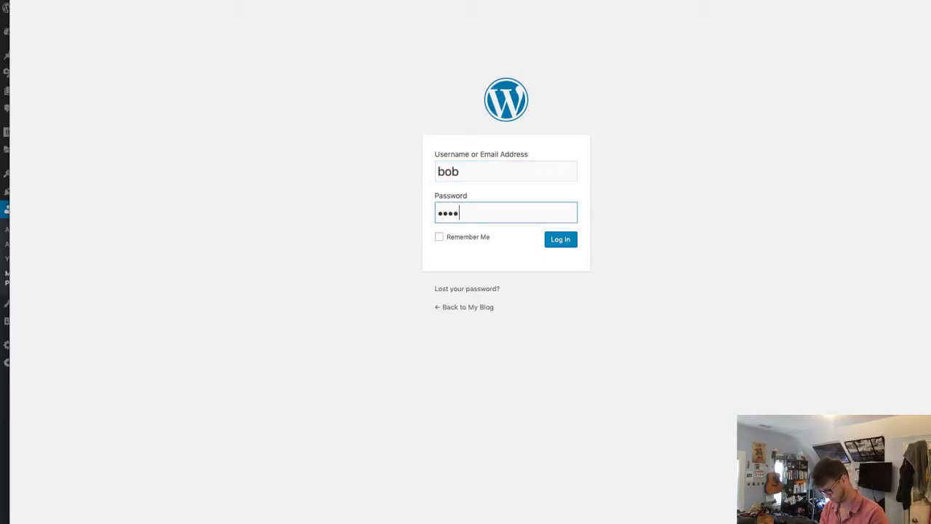
{"action": "key", "text": "ctrl+a"}
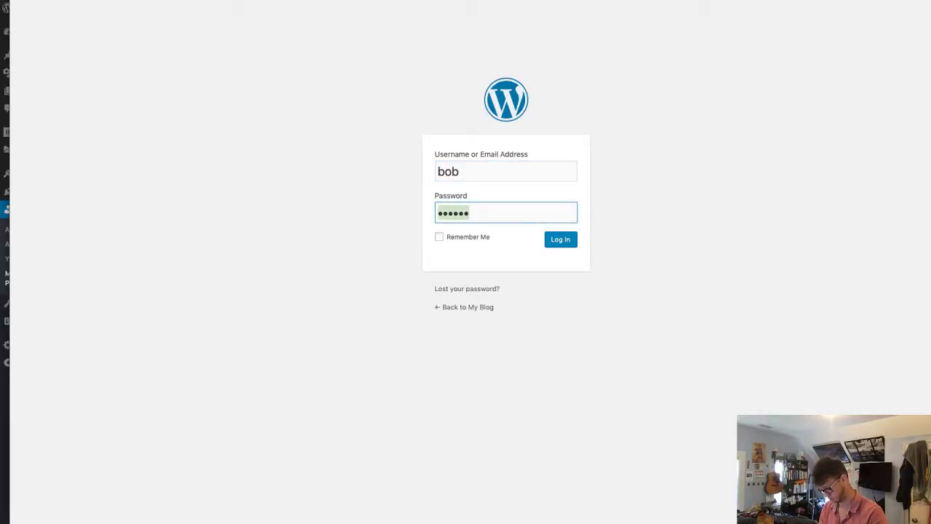
{"action": "type", "text": "•••••••••"}
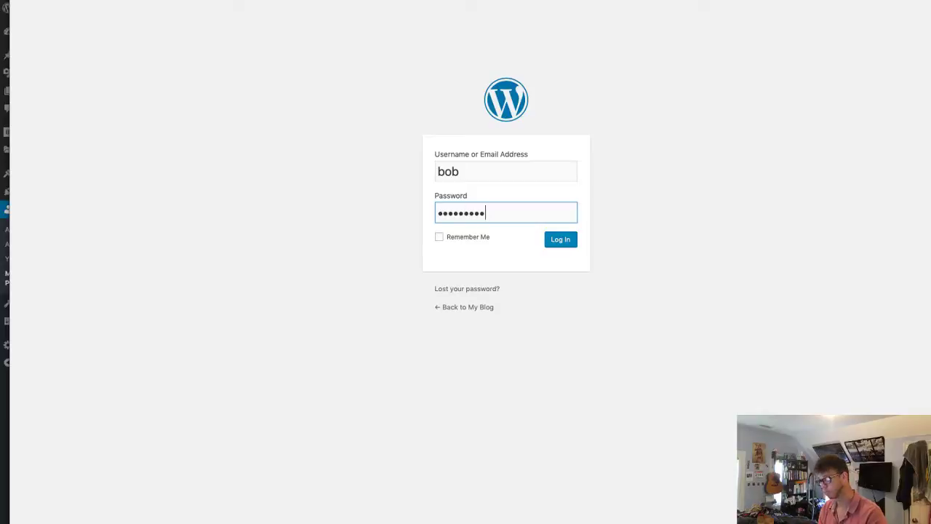
{"action": "key", "text": "Return"}
{"action": "key", "text": "Escape"}
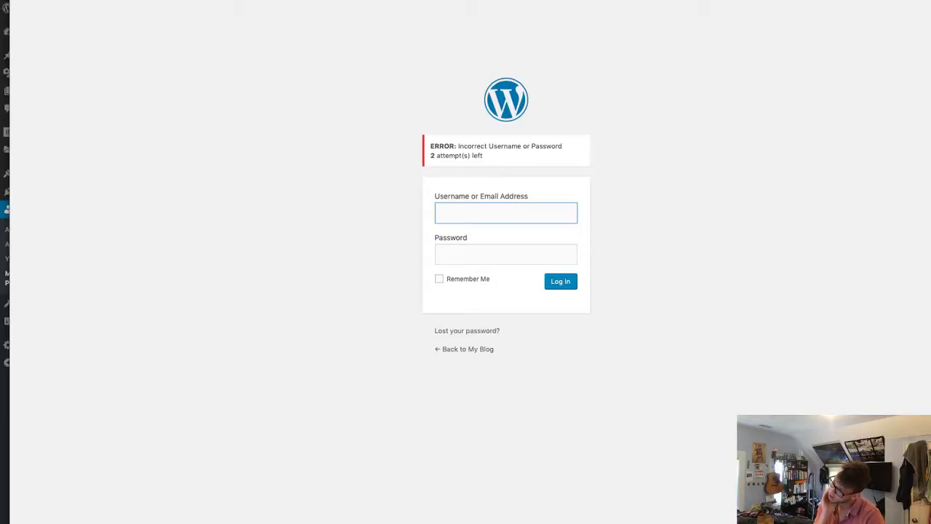
{"action": "key", "text": "super+Tab"}
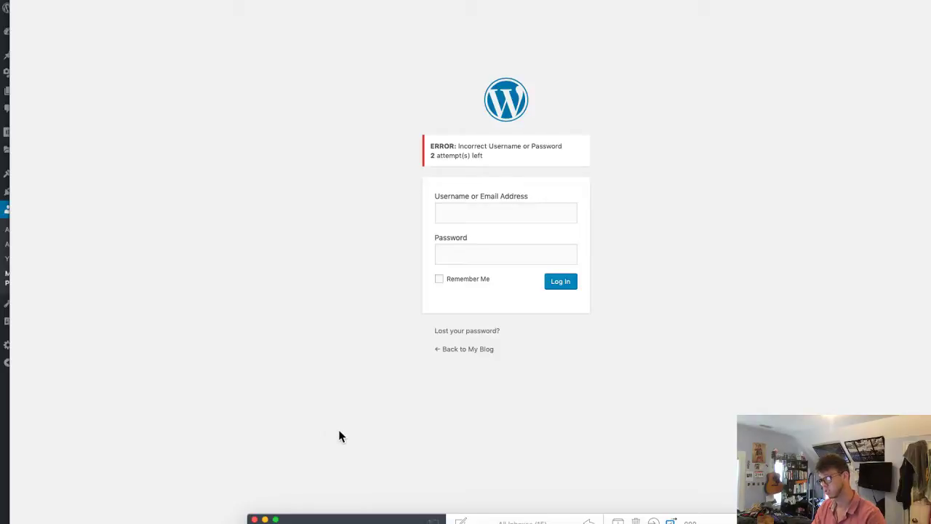
{"action": "key", "text": "super+Tab"}
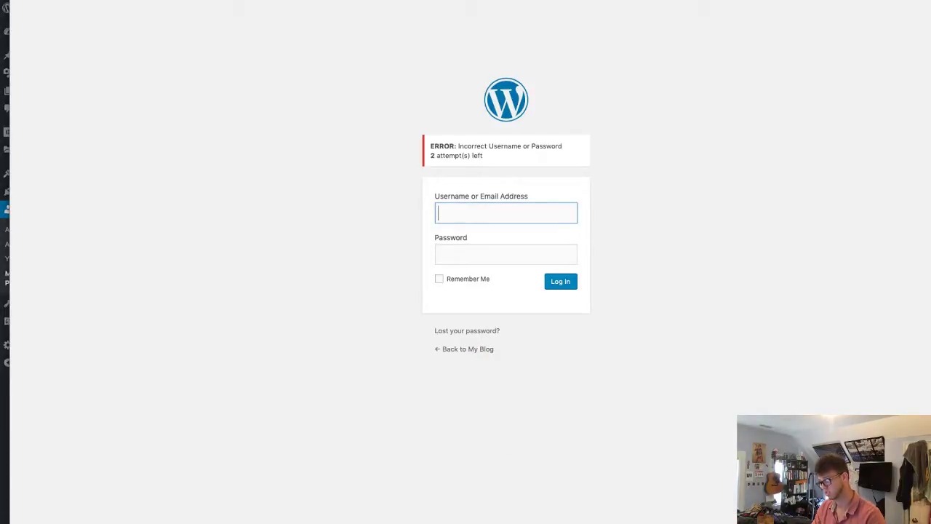
- Check the user-role filter without changing it, then open the plugin's Advanced Features tab
{"action": "left_click", "coordinate": [192, 159]}
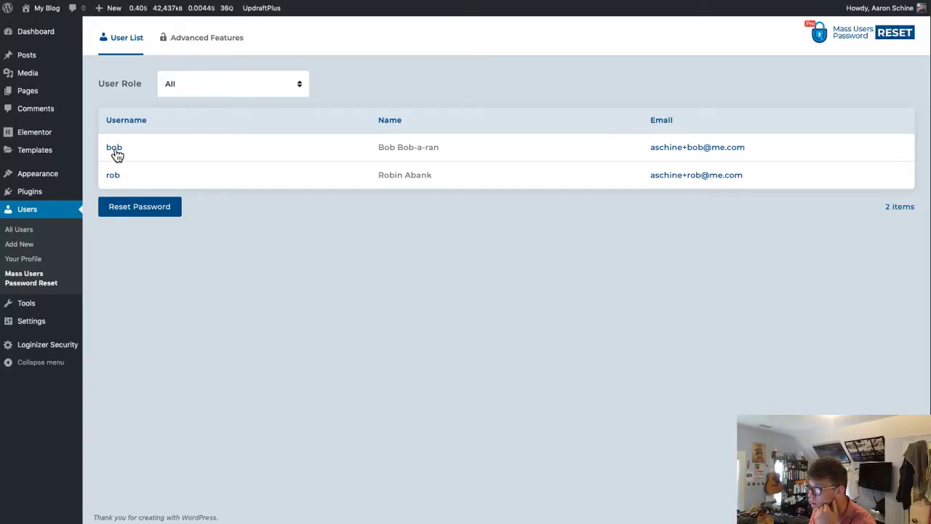
{"action": "left_click", "coordinate": [218, 90]}
{"action": "left_click", "coordinate": [218, 41]}
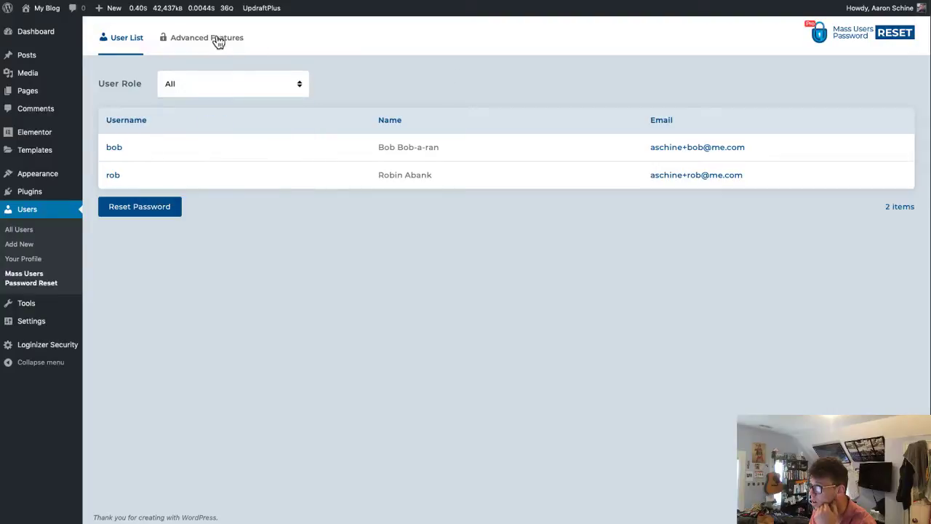
{"action": "left_click", "coordinate": [217, 41]}
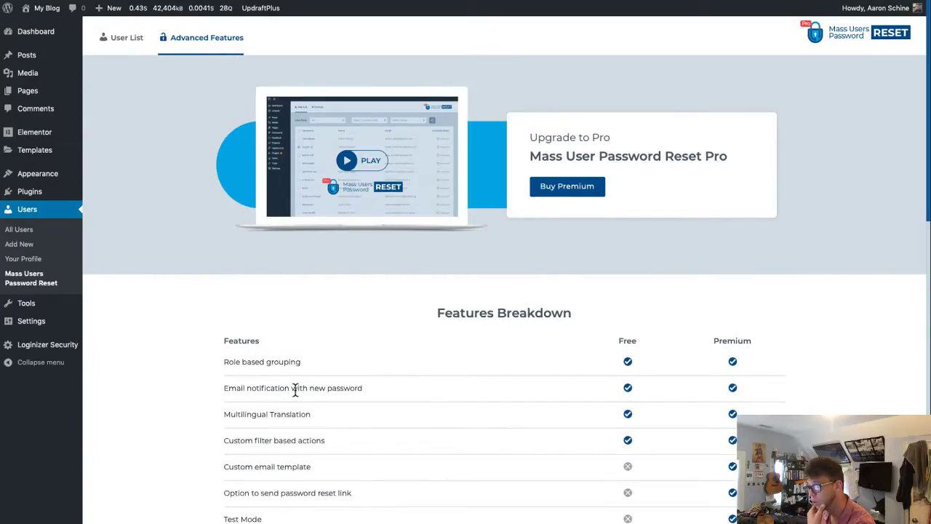
{"action": "triple_click", "coordinate": [339, 390]}
{"action": "left_click", "coordinate": [474, 387]}
- Scroll through the advanced features, then return to the User List showing bob and rob
{"action": "scroll", "coordinate": [458, 389], "scroll_direction": "down", "scroll_amount": 2}
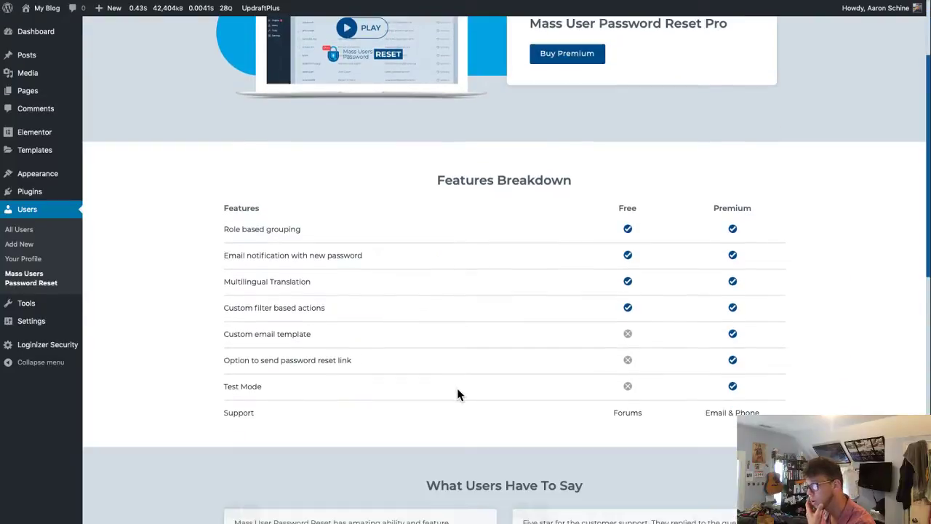
{"action": "scroll", "coordinate": [459, 393], "scroll_direction": "down", "scroll_amount": 9}
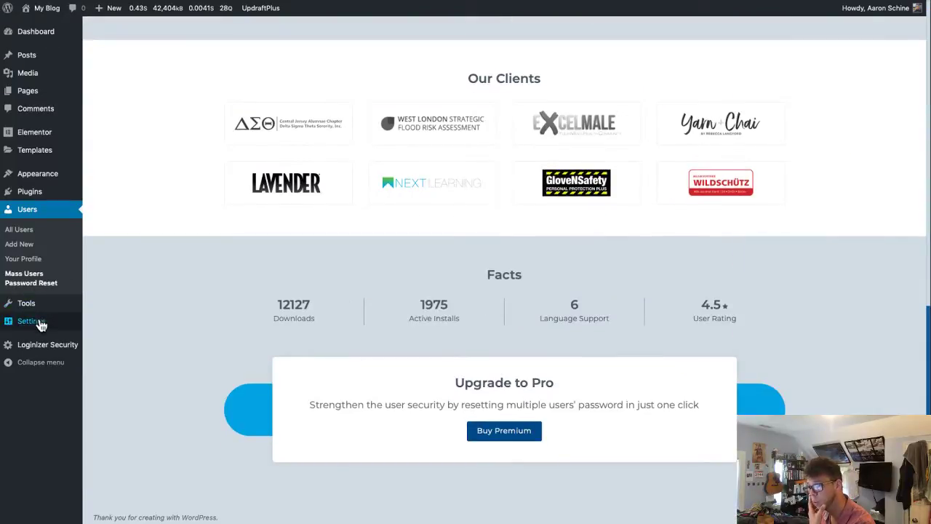
{"action": "mouse_move", "coordinate": [41, 325]}
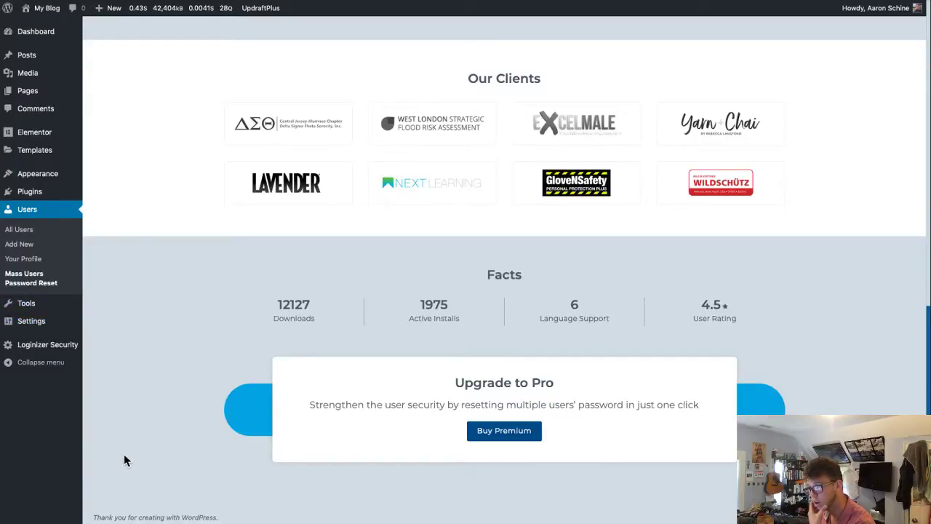
{"action": "scroll", "coordinate": [124, 454], "scroll_direction": "up", "scroll_amount": 15}
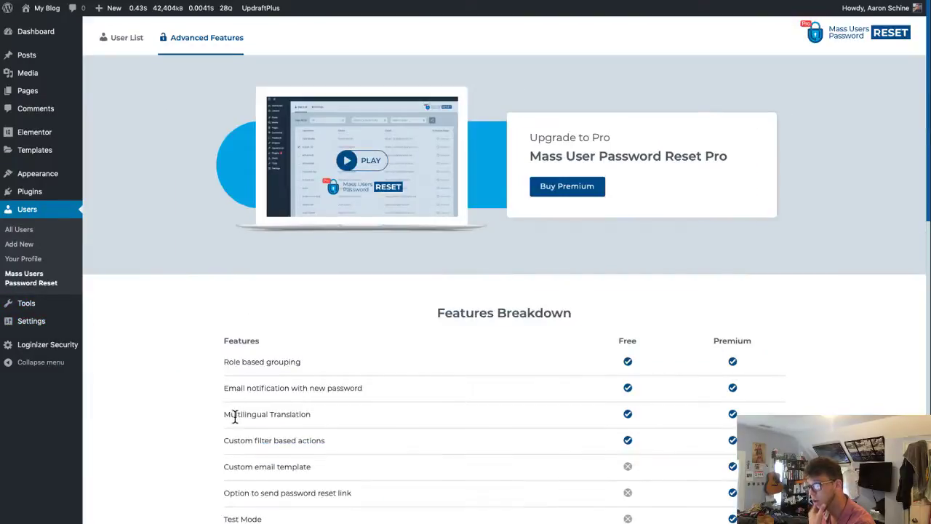
{"action": "left_click", "coordinate": [114, 44]}
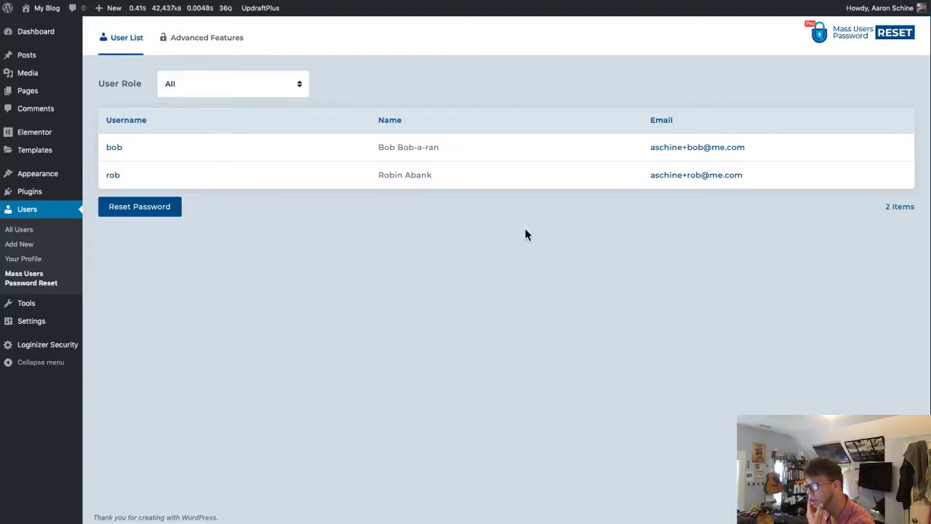
{"action": "key", "text": "super+Tab"}
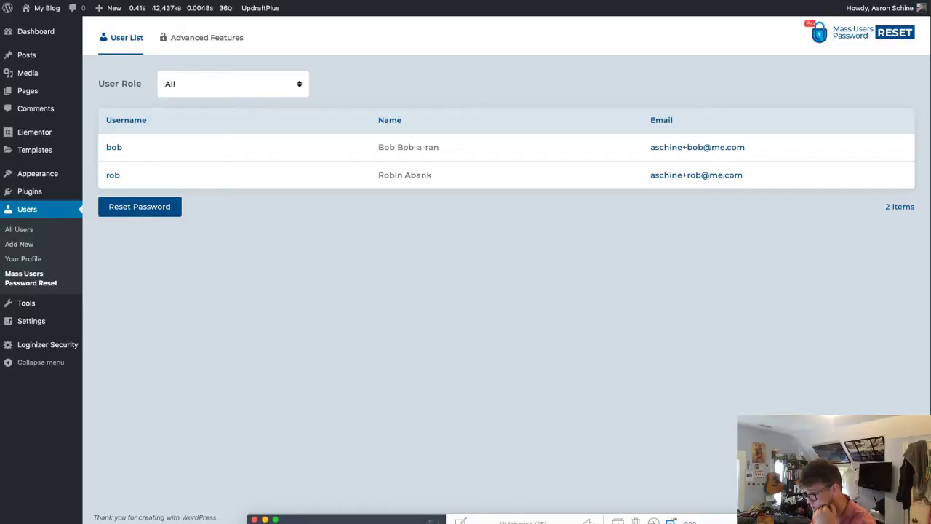
- Switch the mail client from All Inboxes to the Spam folder to look for the password email
{"action": "left_click", "coordinate": [522, 522]}
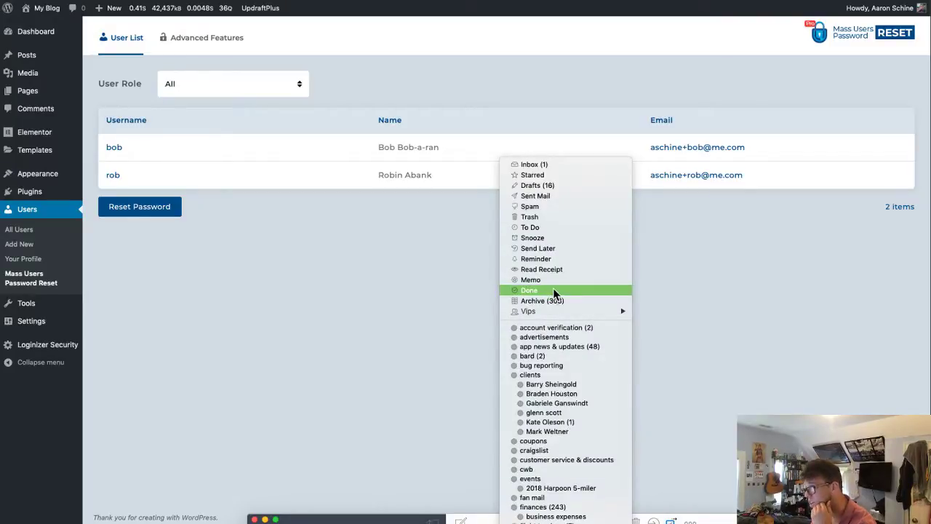
{"action": "left_click", "coordinate": [543, 208]}
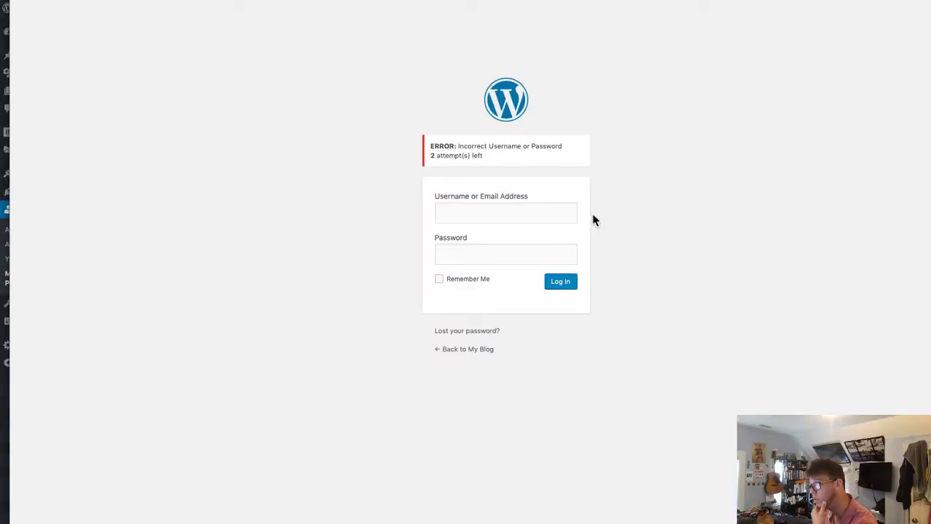
- On the login page, enter username bob and a different password for another attempt
{"action": "left_click", "coordinate": [535, 212]}
{"action": "type", "text": "bob"}
{"action": "key", "text": "Tab"}
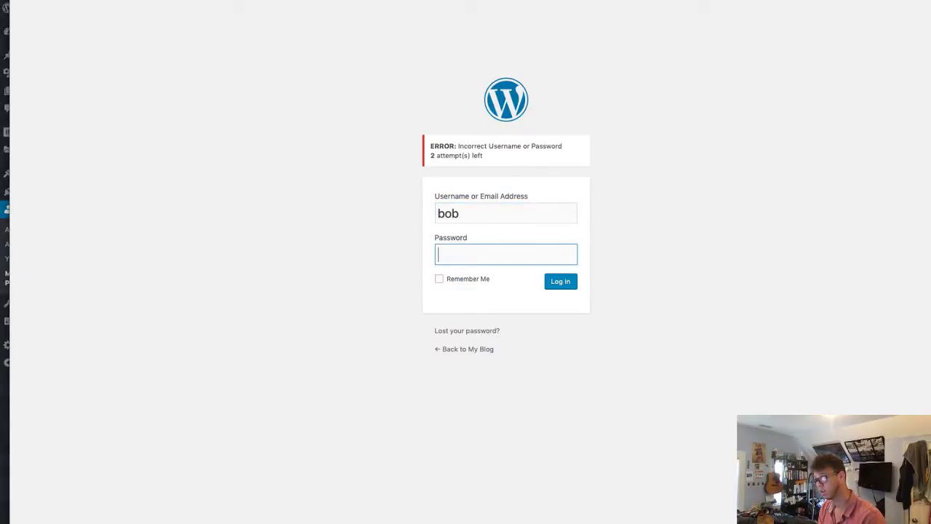
- Sign in again as test user bob with the retyped password, dismissing the save-password prompt
{"action": "type", "text": "•••••••"}
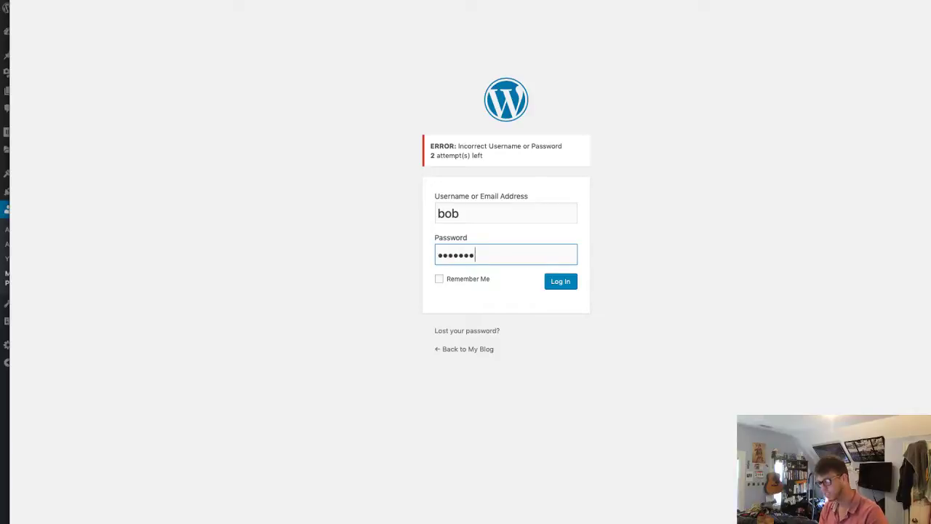
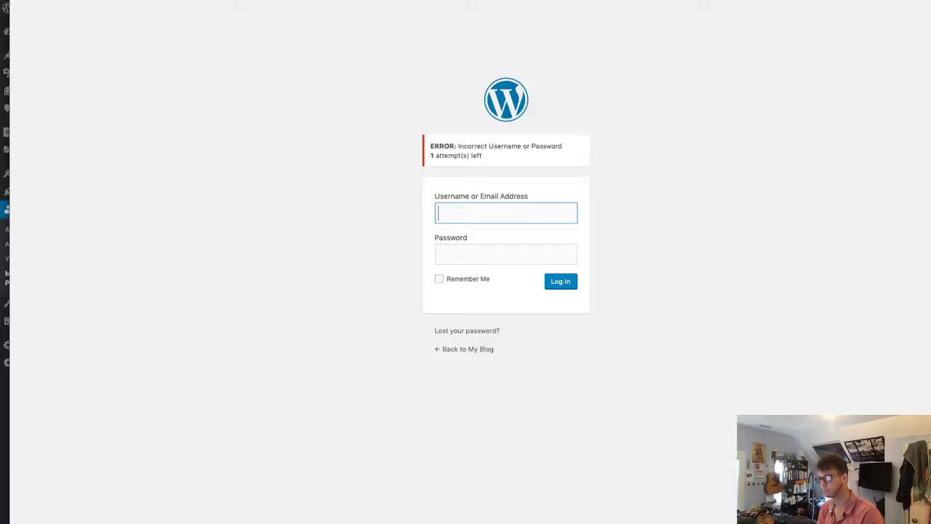
- Sign in again as test user bob with the retyped password, dismissing the save-password prompt
{"action": "type", "text": "bob"}
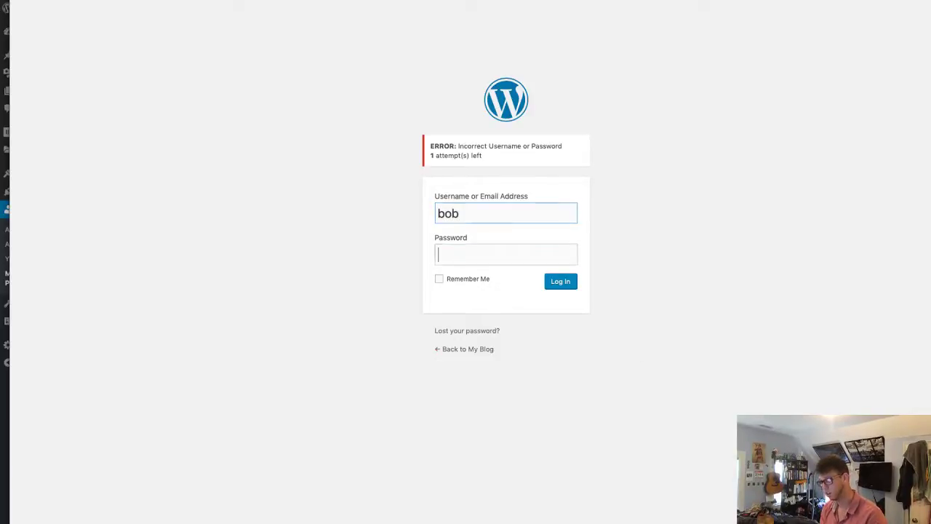
{"action": "key", "text": "Tab"}
{"action": "type", "text": "•••••••••"}
{"action": "key", "text": "Return"}
{"action": "key", "text": "Escape"}
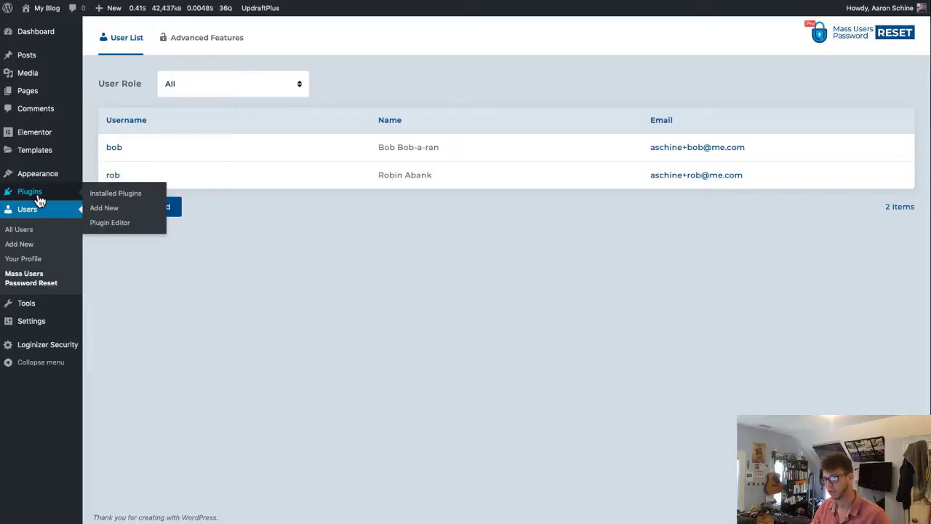
- Deactivate Loginizer under Installed Plugins, then log out of the second browser window
{"action": "left_click", "coordinate": [40, 196]}
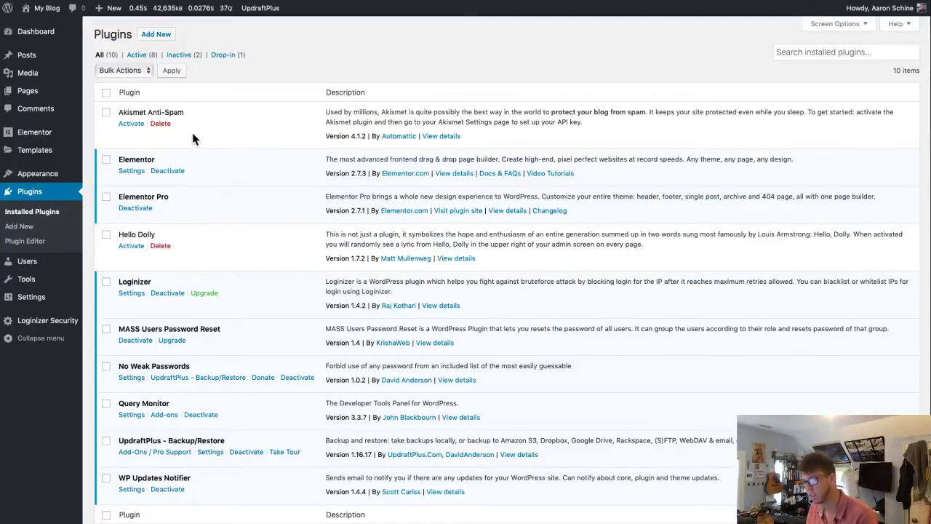
{"action": "left_click", "coordinate": [168, 294]}
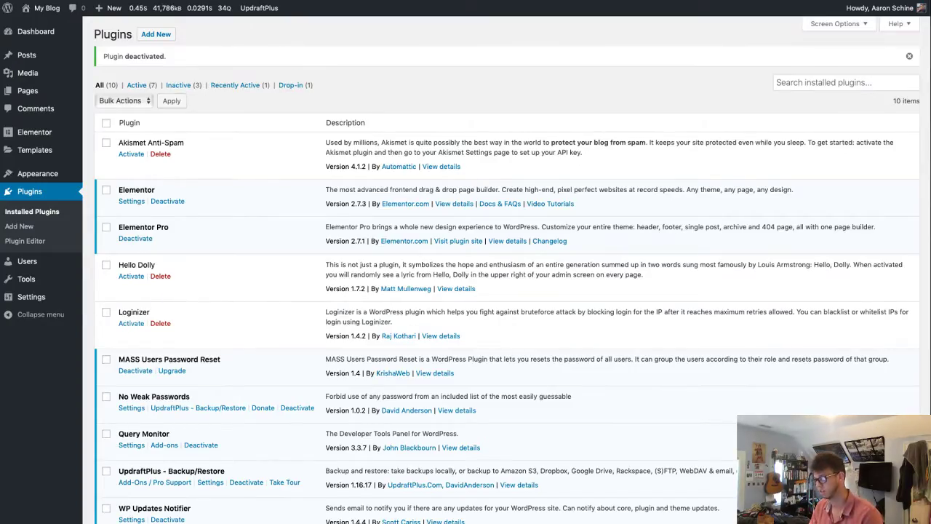
{"action": "left_click", "coordinate": [929, 436]}
{"action": "mouse_move", "coordinate": [920, 121]}
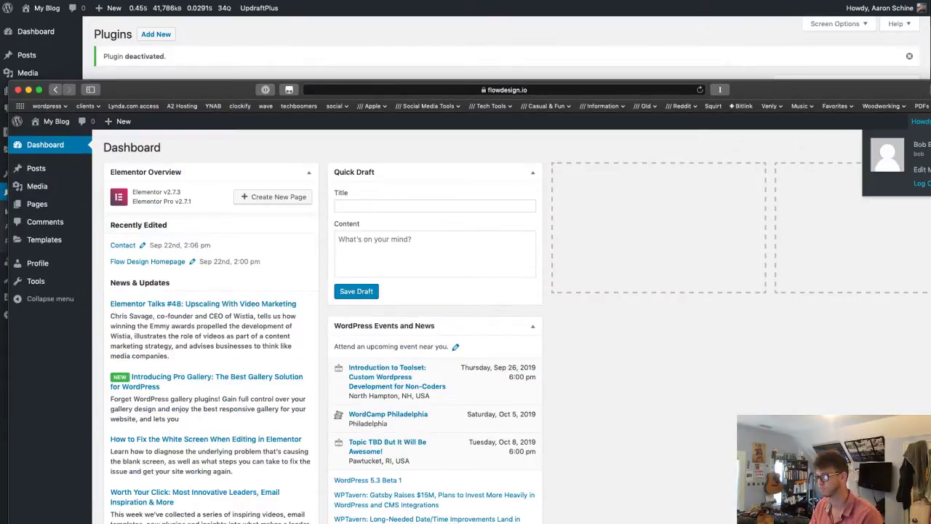
{"action": "left_click", "coordinate": [919, 183]}
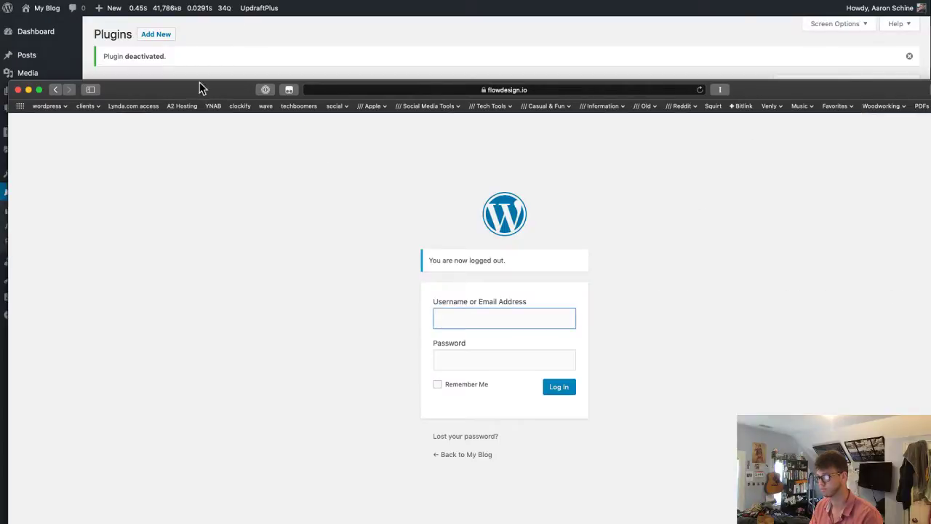
{"action": "left_click_drag", "start_coordinate": [199, 87], "coordinate": [200, 27]}
{"action": "left_click", "coordinate": [665, 519]}
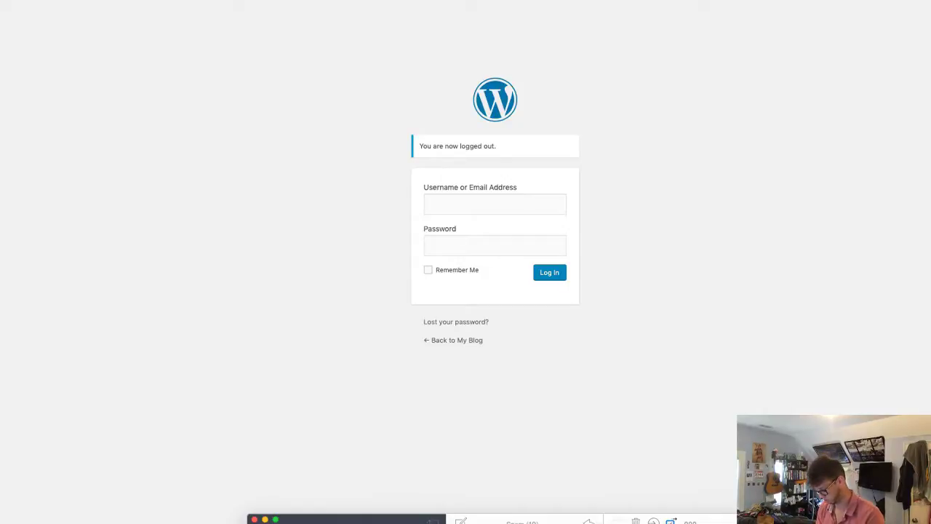
- Sign in as rob with the password; the attempt is rejected as incorrect
{"action": "left_click", "coordinate": [513, 211]}
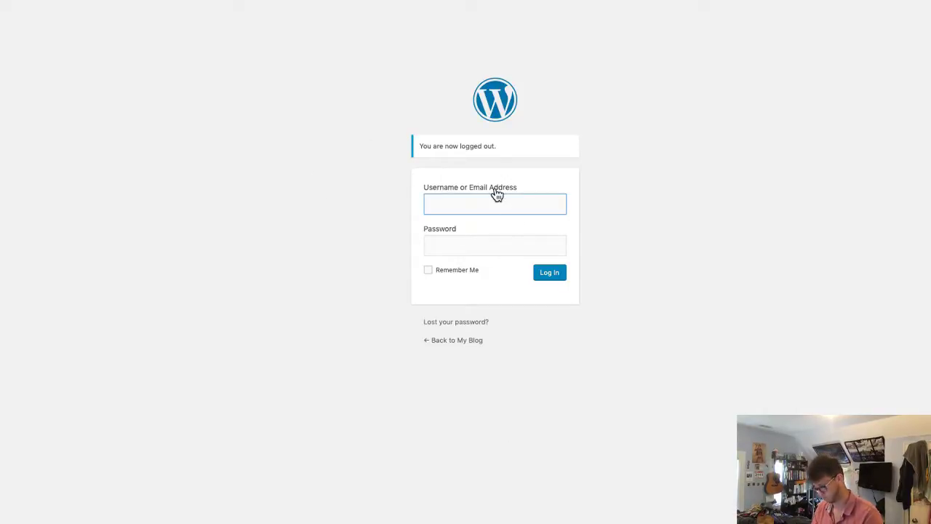
{"action": "type", "text": "rob"}
{"action": "key", "text": "Tab"}
{"action": "type", "text": "********"}
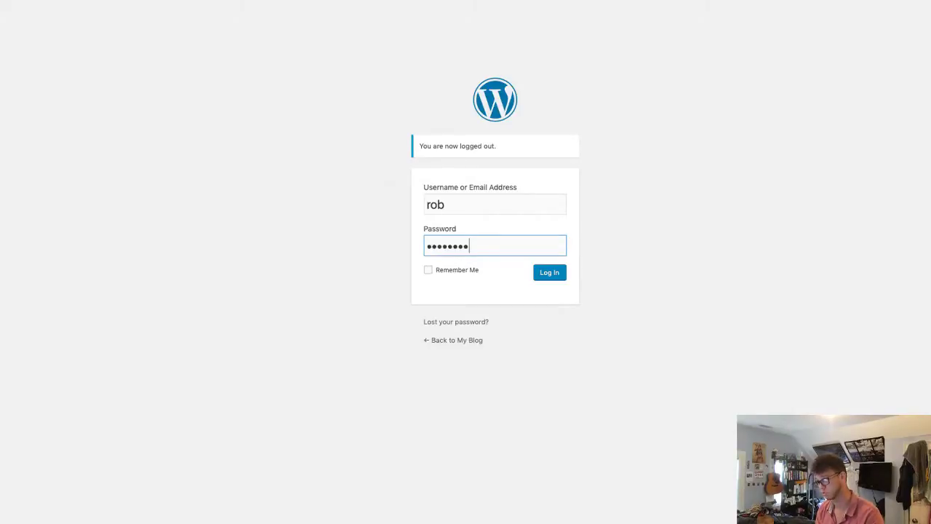
{"action": "key", "text": "Return"}
{"action": "key", "text": "Escape"}
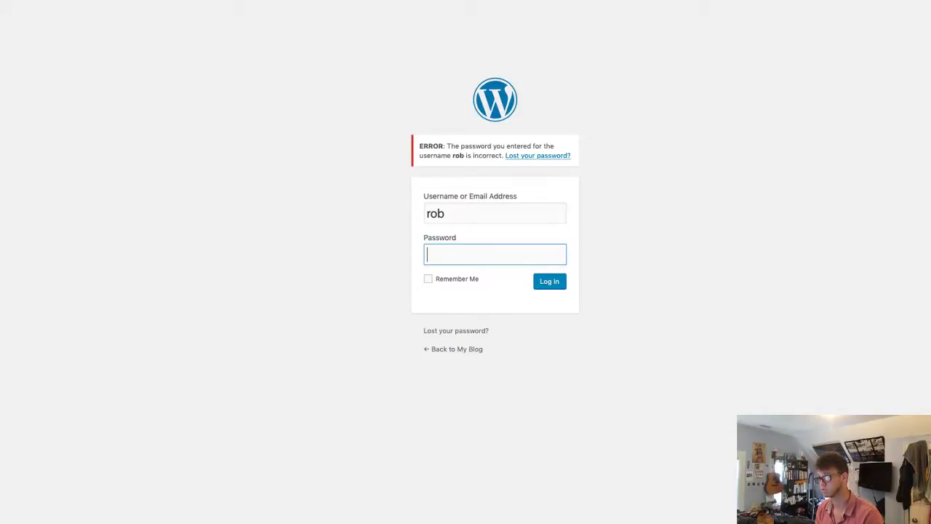
- Retype rob's password and resubmit until the login goes through
{"action": "type", "text": "********"}
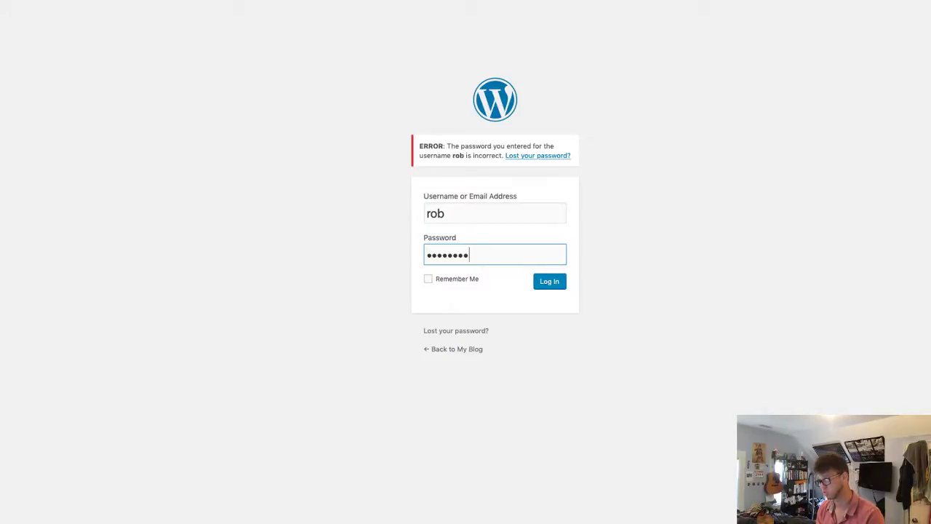
{"action": "key", "text": "ctrl+a"}
{"action": "type", "text": "********"}
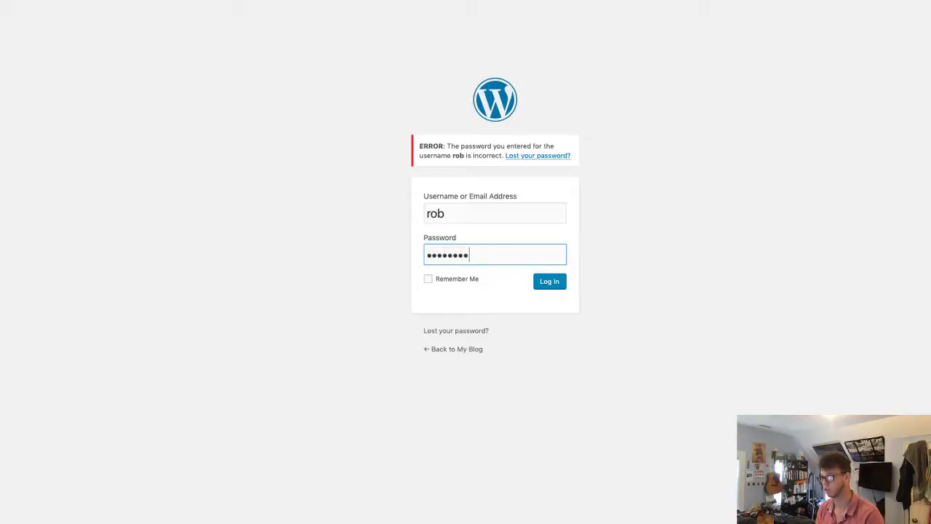
{"action": "key", "text": "Return"}
{"action": "key", "text": "Escape"}
{"action": "type", "text": "********"}
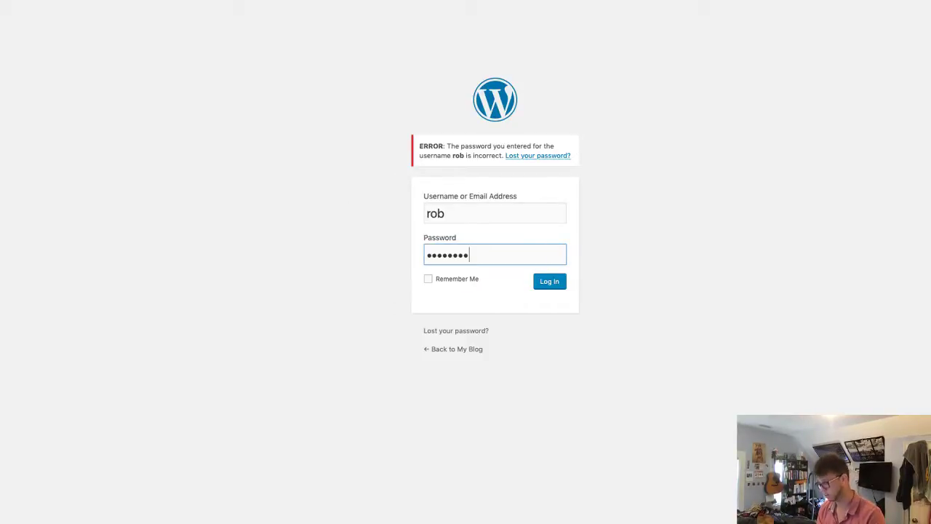
{"action": "key", "text": "Return"}
{"action": "key", "text": "Escape"}
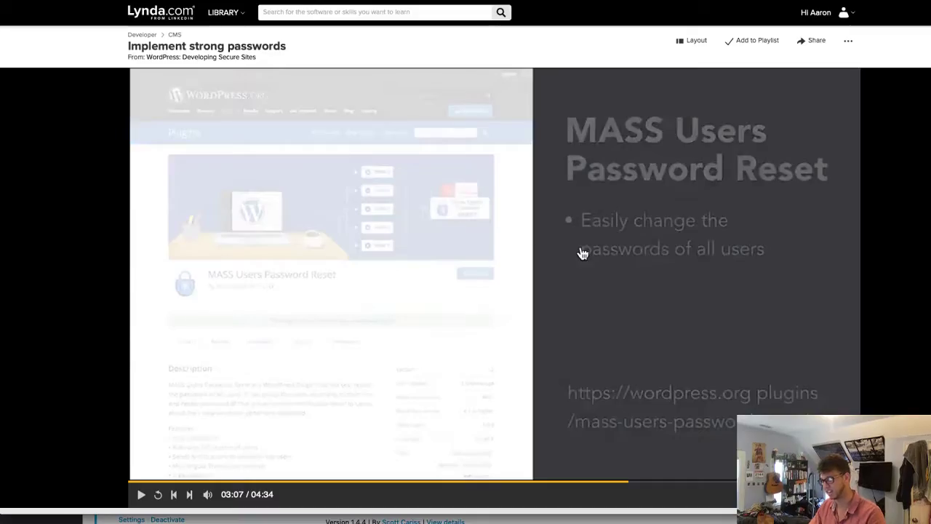
- Go from the installed plugins list to the Add Plugins page
{"action": "left_click", "coordinate": [580, 254]}
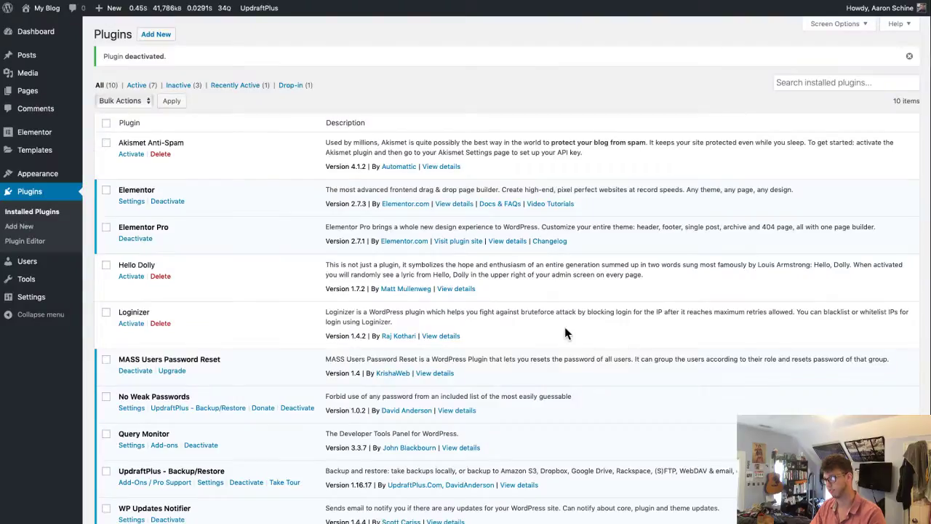
{"action": "left_click", "coordinate": [156, 34]}
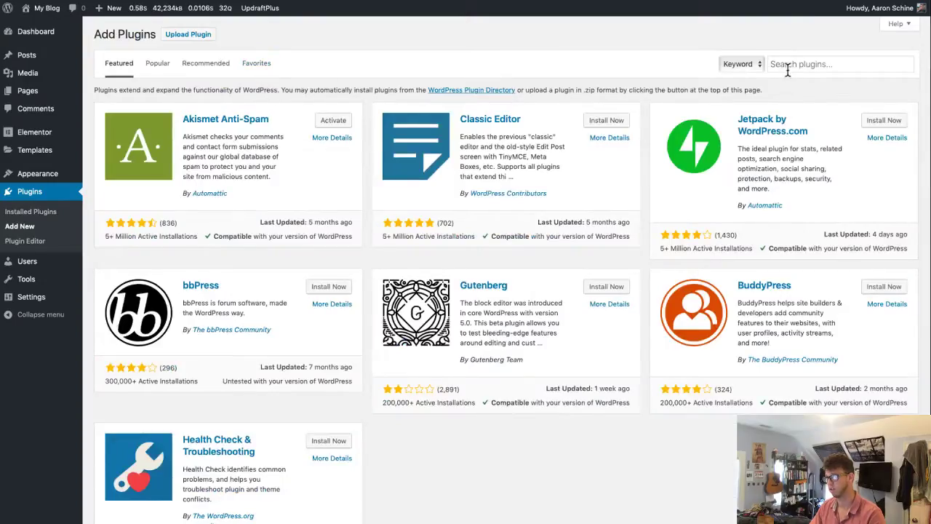
- Search 'frontend reset password', then install and activate the Frontend Reset Password plugin
{"action": "left_click", "coordinate": [782, 64]}
{"action": "type", "text": "f"}
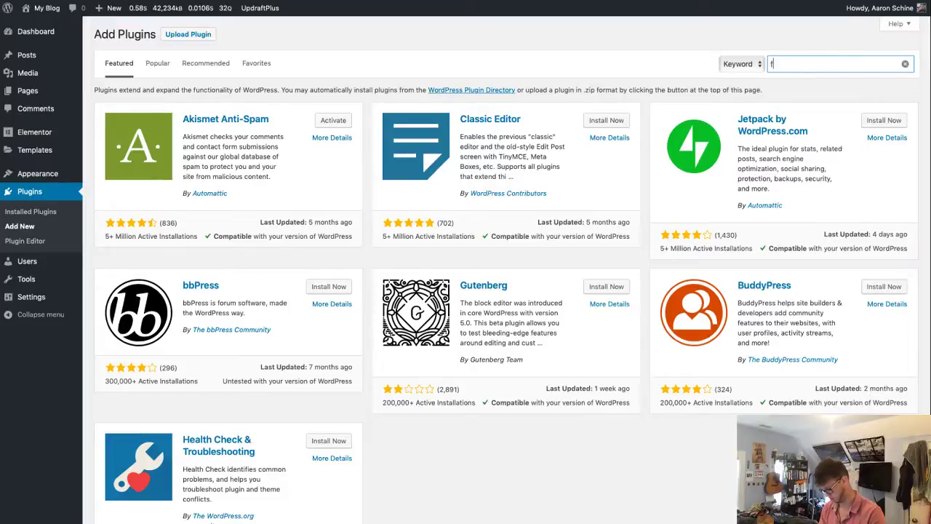
{"action": "type", "text": "rontend reset "}
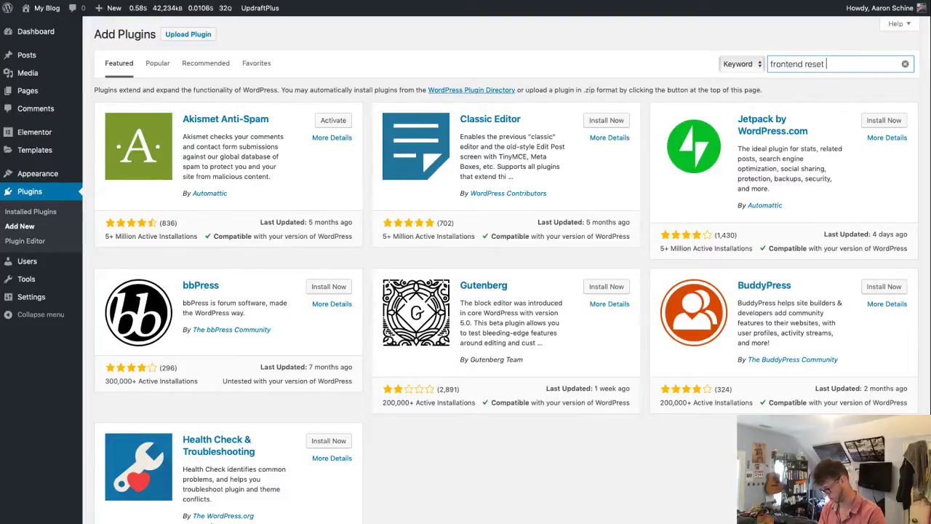
{"action": "type", "text": "[pa"}
{"action": "key", "text": "BackSpace"}
{"action": "key", "text": "BackSpace"}
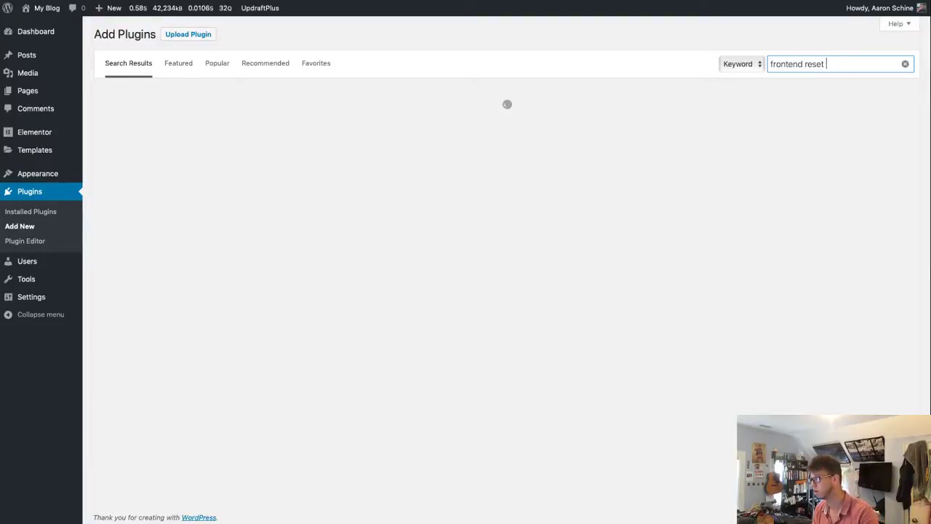
{"action": "type", "text": "pass"}
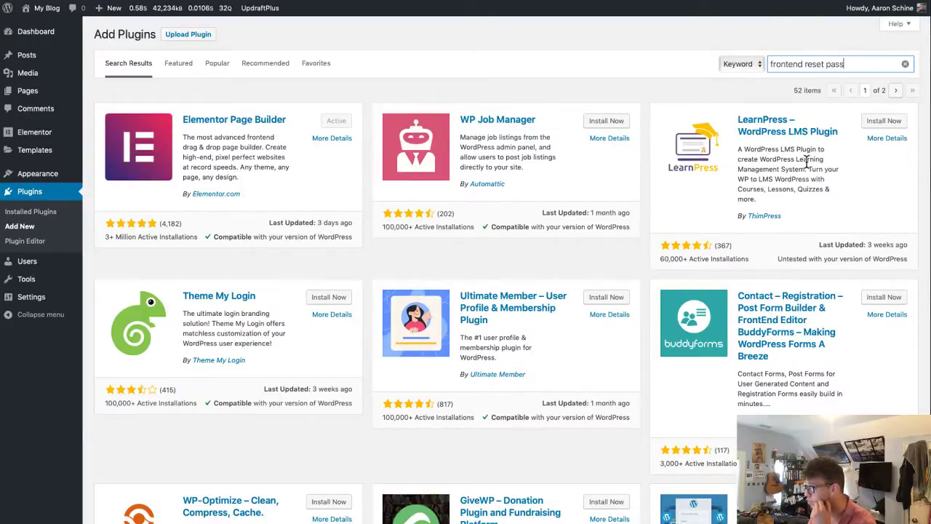
{"action": "type", "text": "word"}
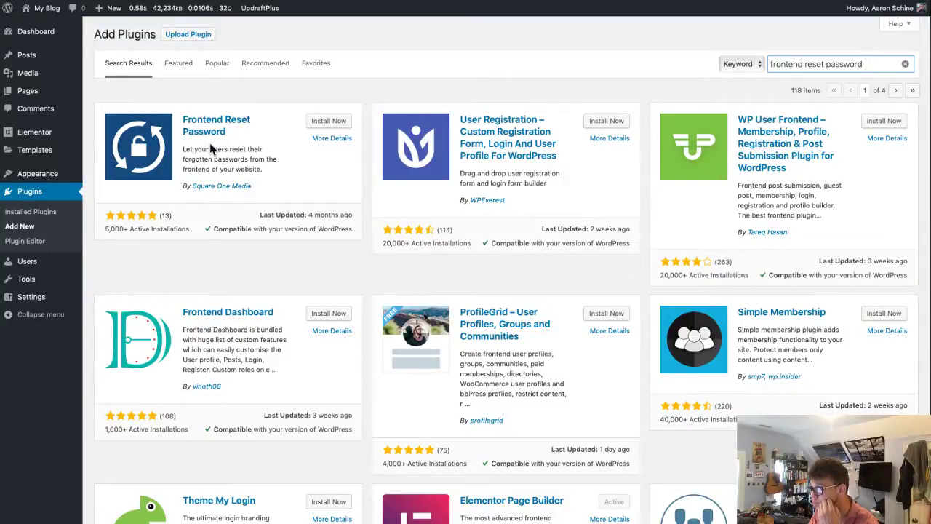
{"action": "left_click", "coordinate": [333, 123]}
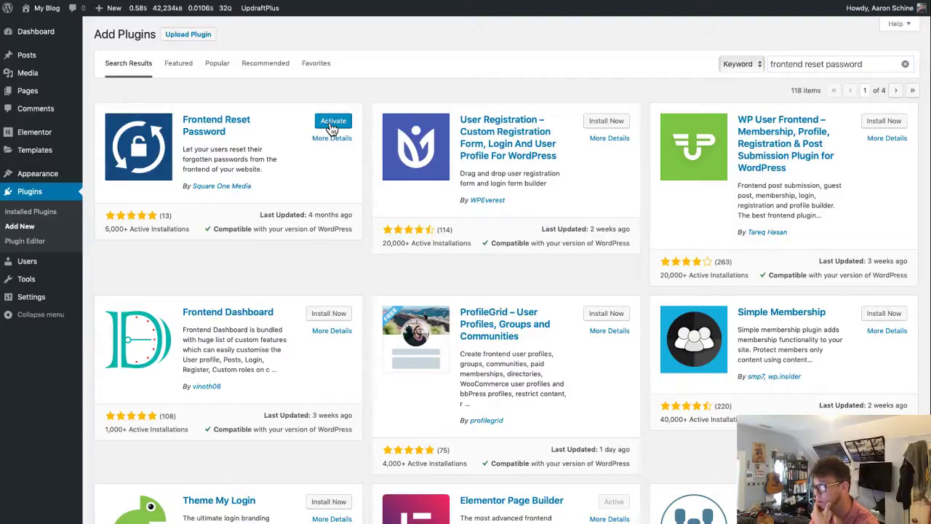
{"action": "left_click", "coordinate": [332, 122]}
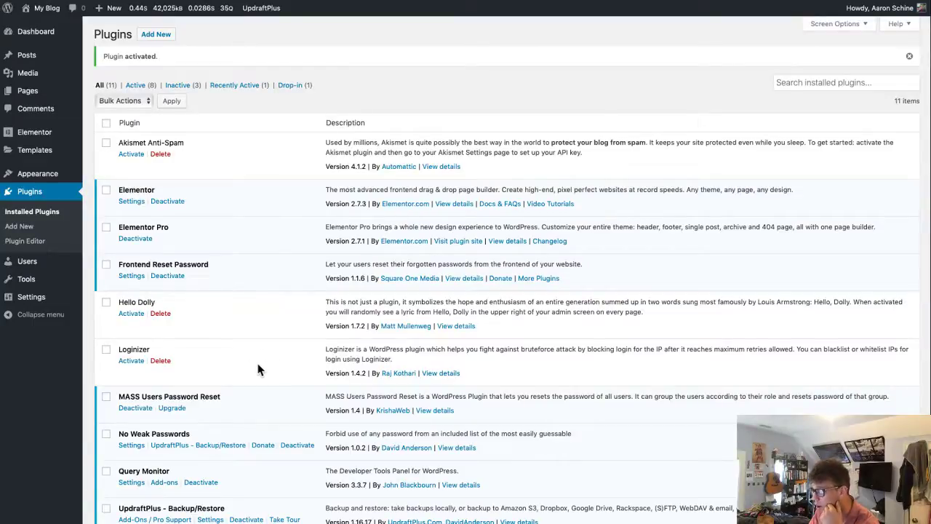
- Open Frontend Reset Password settings with Flow Design Homepage as the Reset Password Page
{"action": "left_click", "coordinate": [131, 276]}
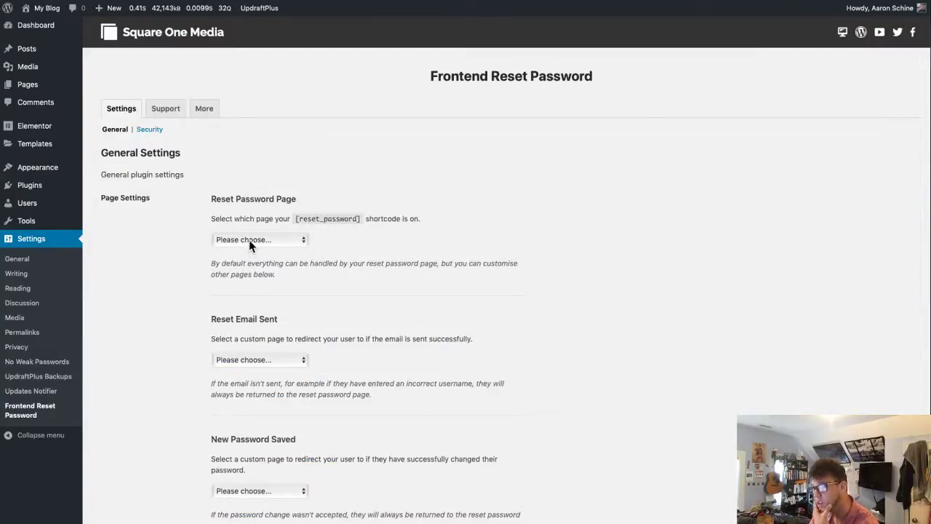
{"action": "left_click", "coordinate": [253, 240]}
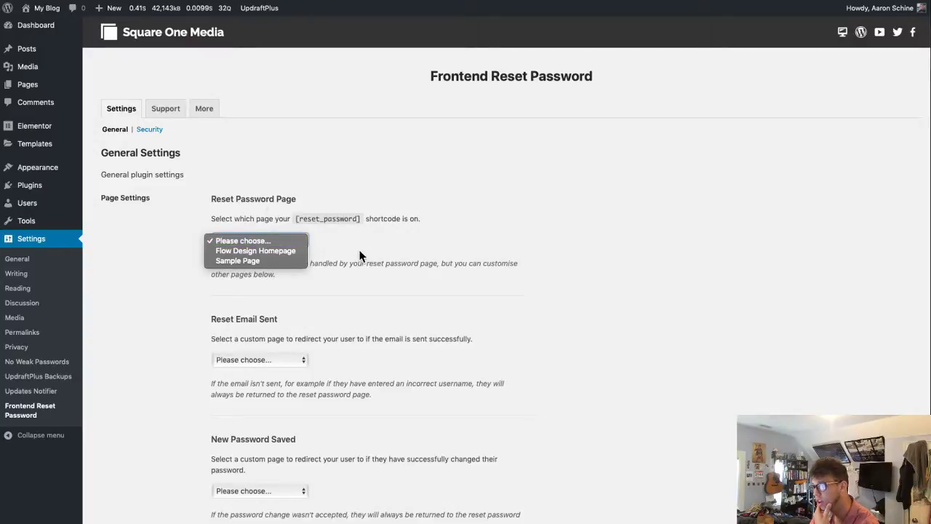
{"action": "left_click", "coordinate": [278, 250]}
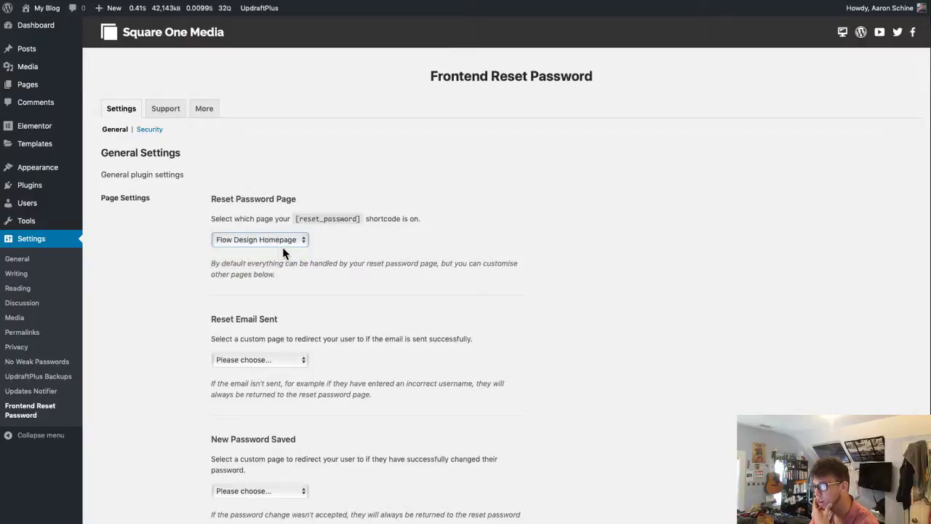
{"action": "left_click", "coordinate": [282, 241]}
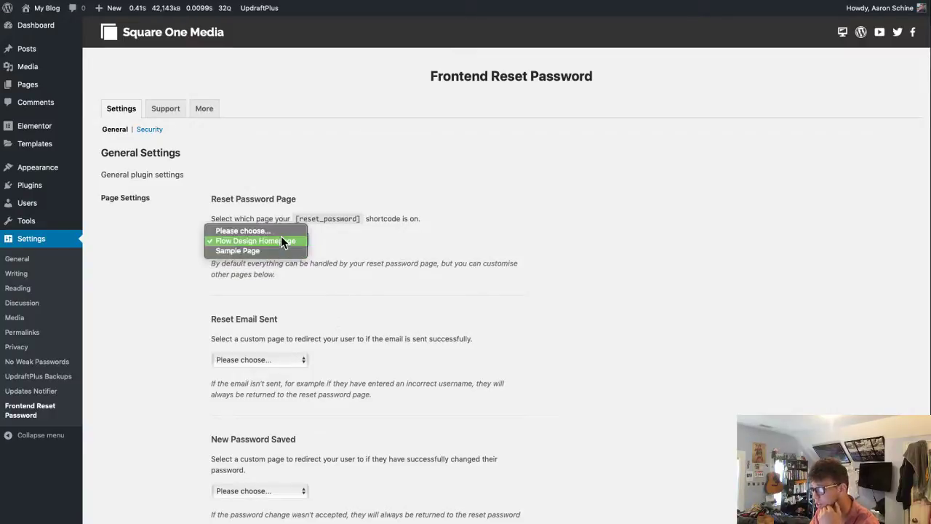
{"action": "left_click", "coordinate": [281, 239]}
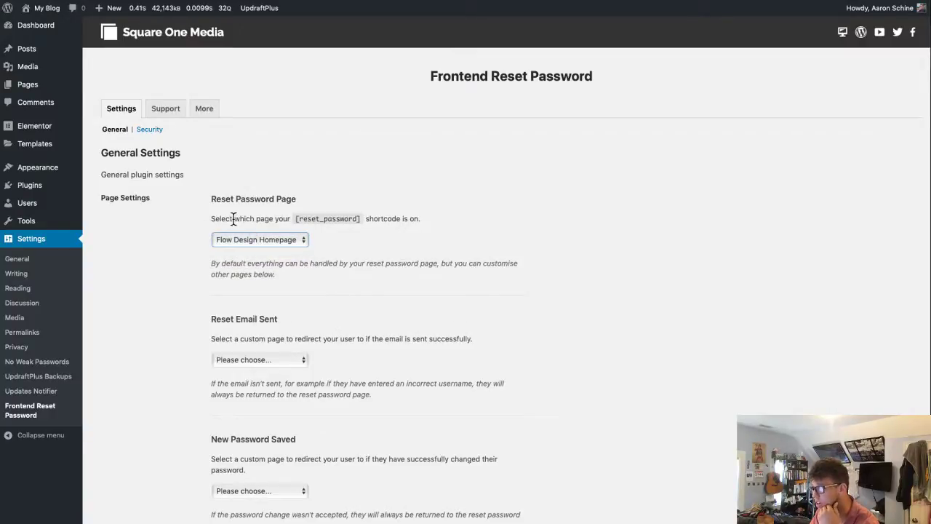
- Highlight the Reset Password Page row and the [reset_password] shortcode text
{"action": "left_click_drag", "start_coordinate": [234, 218], "coordinate": [445, 233]}
{"action": "left_click", "coordinate": [373, 298]}
{"action": "left_click_drag", "start_coordinate": [206, 265], "coordinate": [528, 283]}
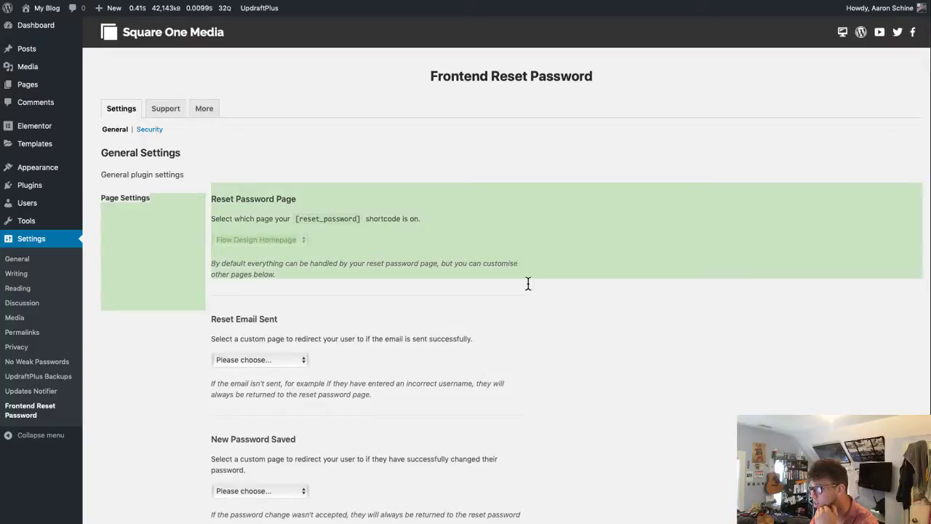
{"action": "left_click", "coordinate": [424, 283]}
{"action": "left_click", "coordinate": [269, 237]}
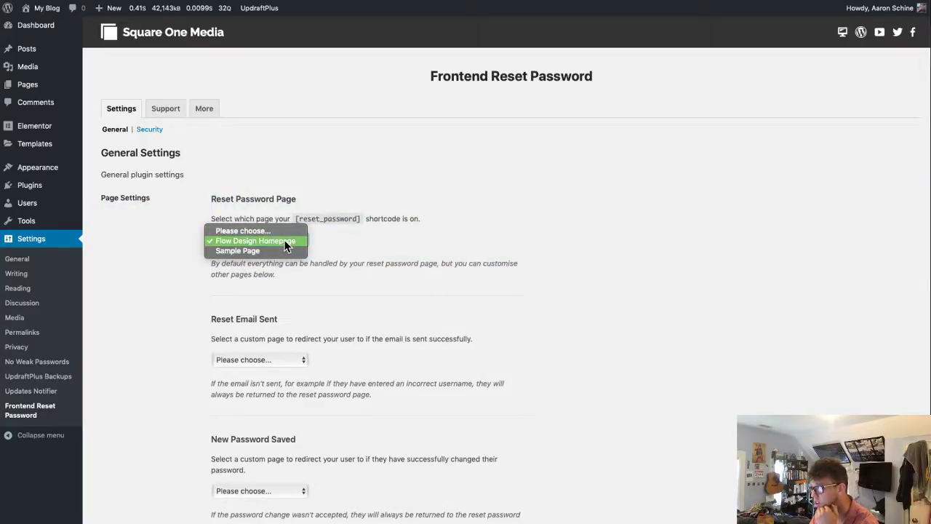
{"action": "left_click", "coordinate": [284, 240]}
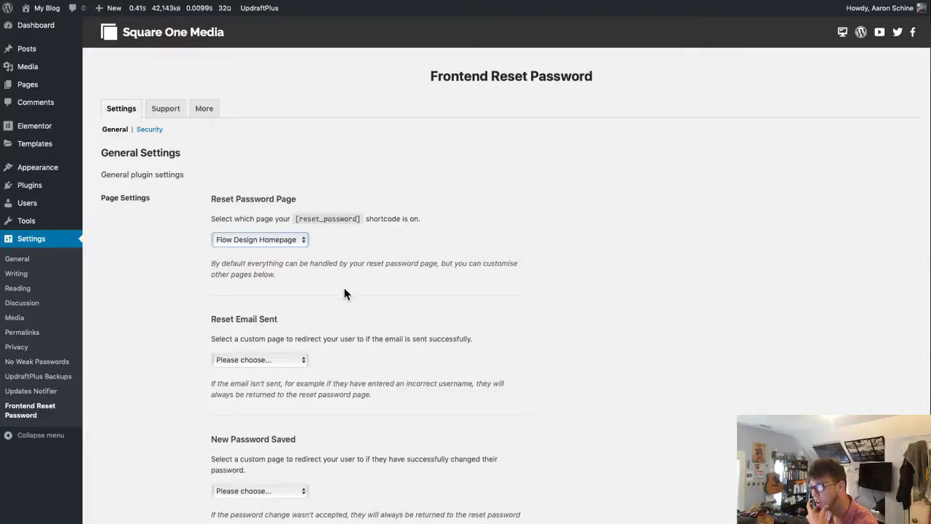
{"action": "left_click_drag", "start_coordinate": [294, 218], "coordinate": [362, 224]}
{"action": "key", "text": "ctrl+c"}
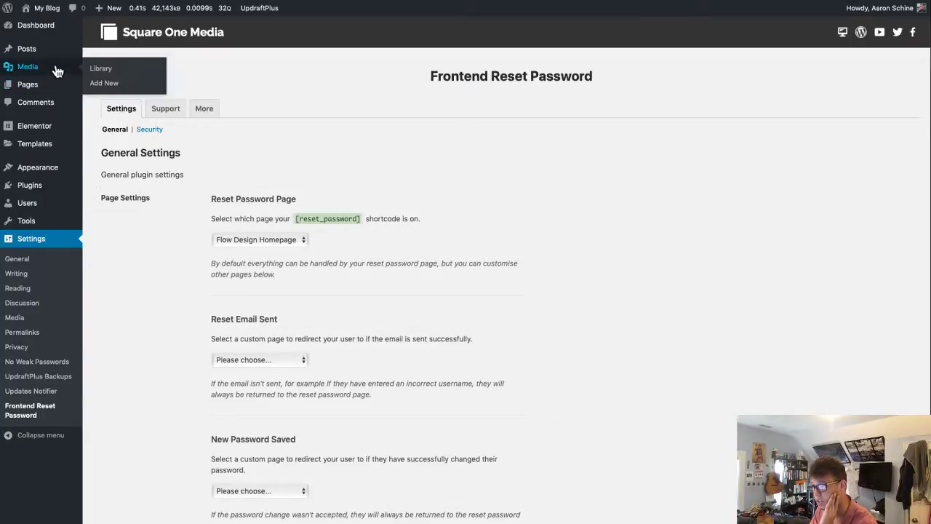
{"action": "mouse_move", "coordinate": [39, 86]}
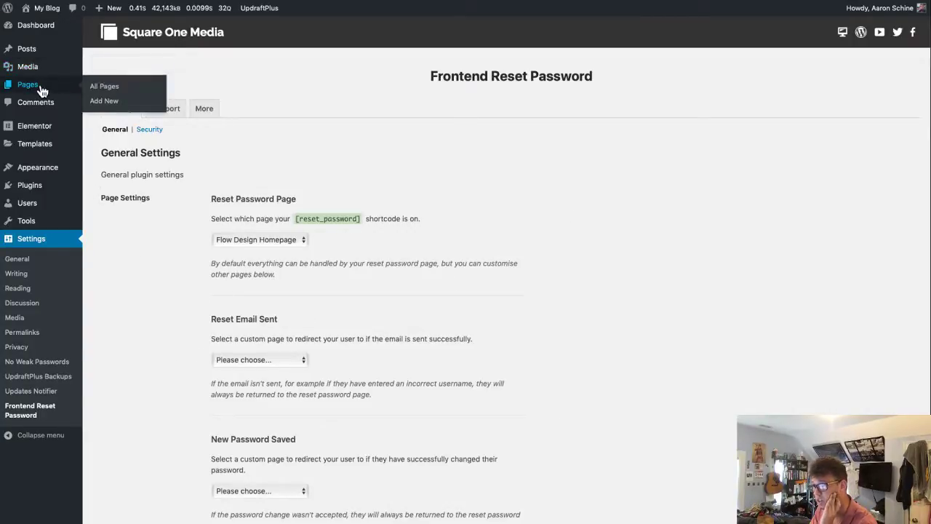
- Create a page titled 'Reset Your Password' with a [reset_password] Shortcode block and publish it
{"action": "left_click", "coordinate": [113, 100]}
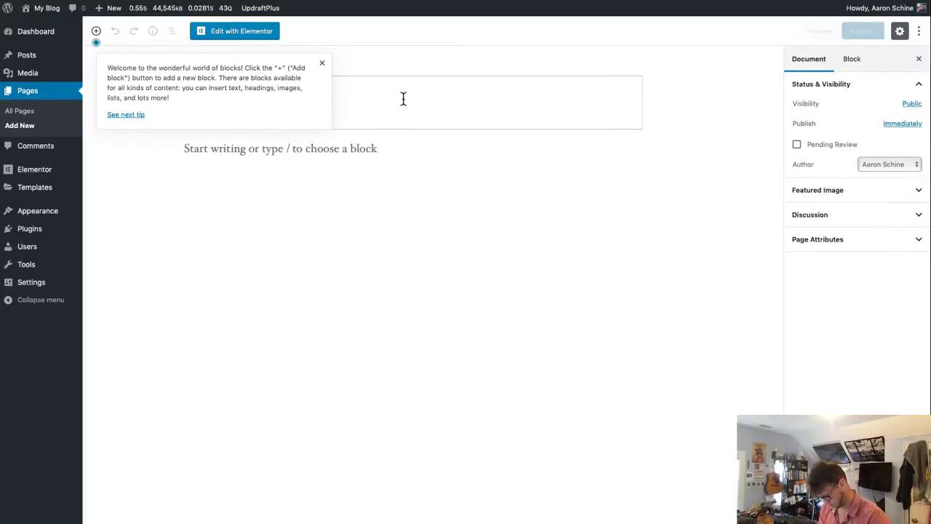
{"action": "type", "text": "T"}
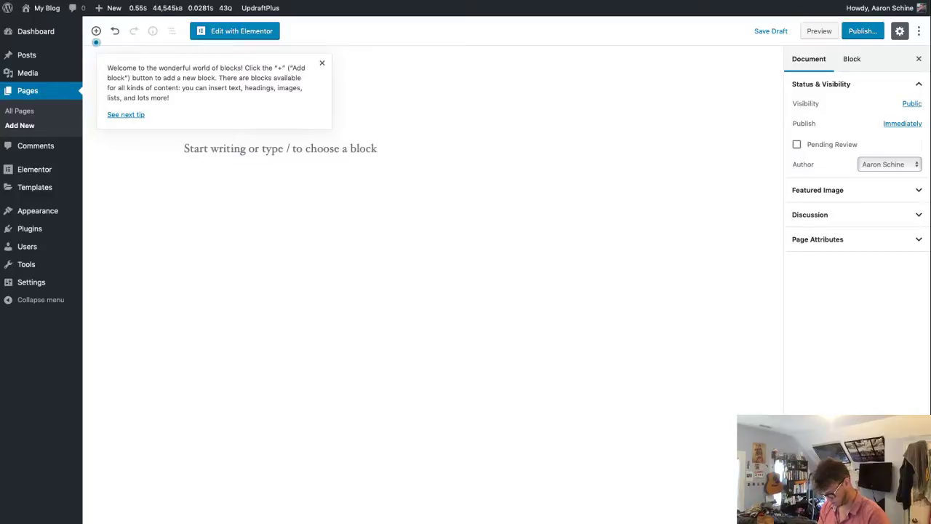
{"action": "type", "text": "ssword"}
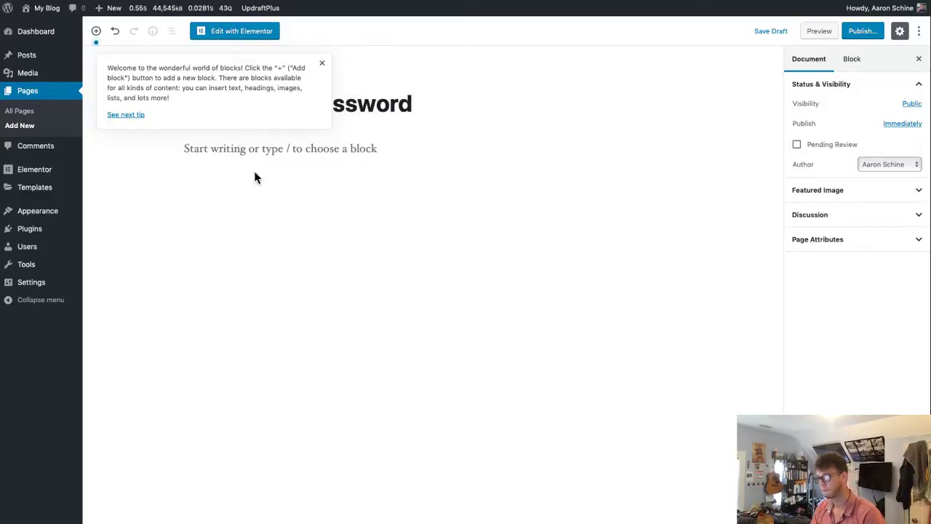
{"action": "left_click", "coordinate": [267, 149]}
{"action": "type", "text": "/sho"}
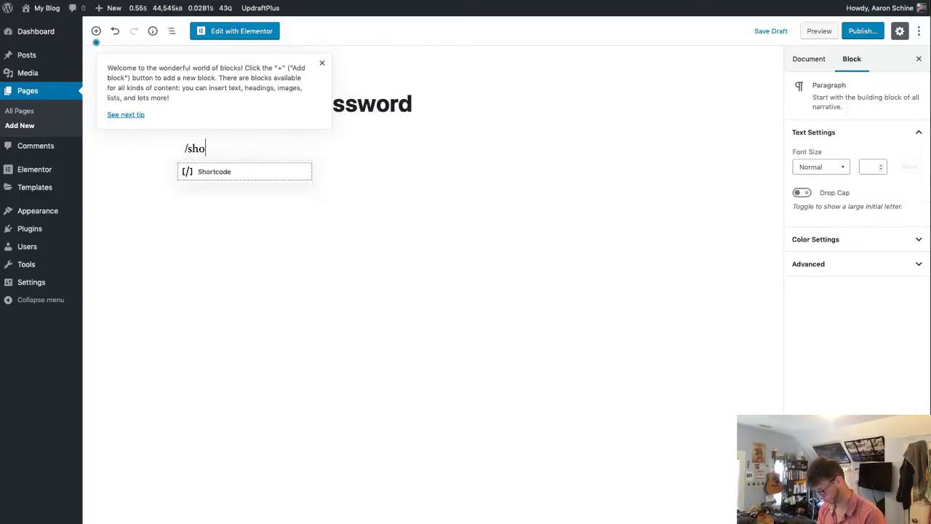
{"action": "key", "text": "Return"}
{"action": "key", "text": "ctrl+v"}
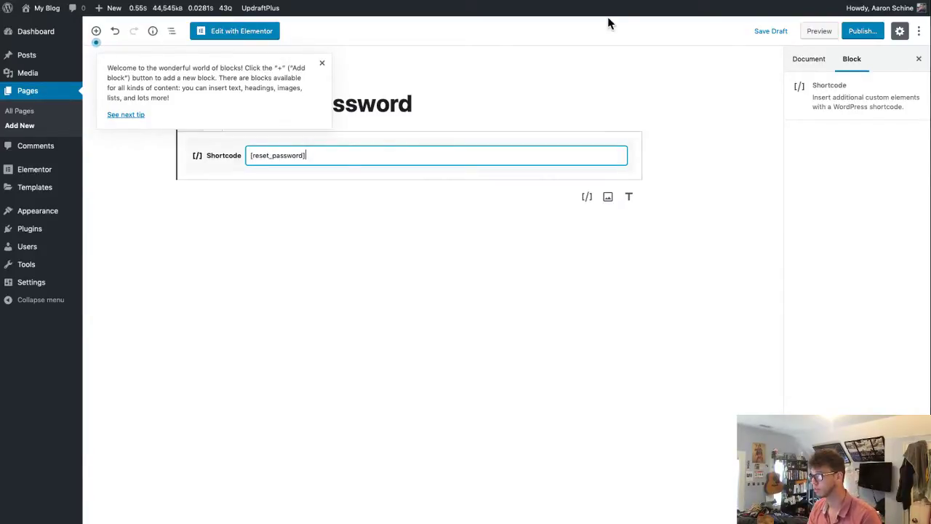
{"action": "left_click", "coordinate": [630, 108]}
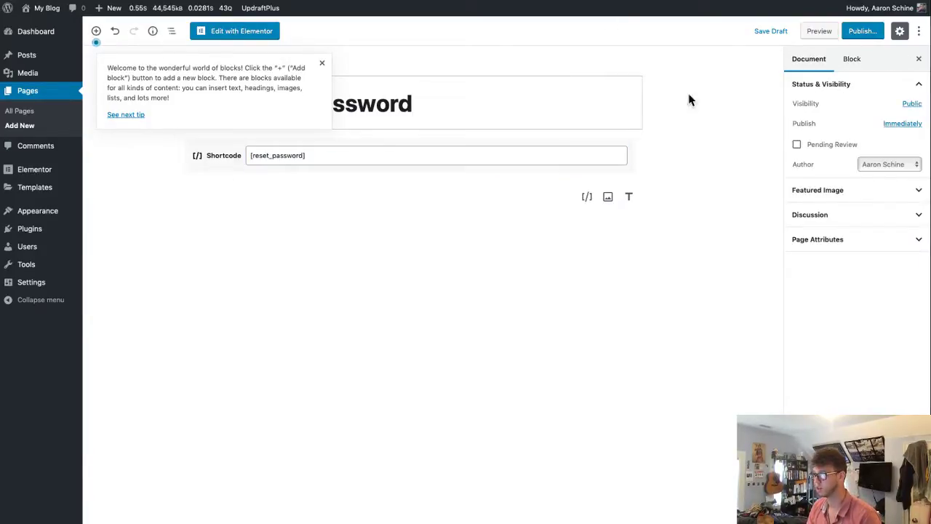
{"action": "left_click", "coordinate": [870, 34]}
{"action": "left_click", "coordinate": [873, 36]}
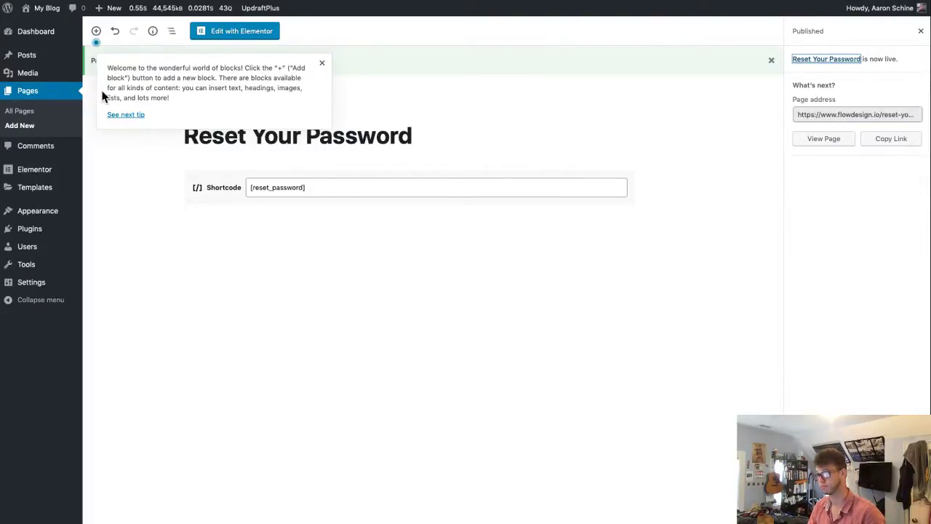
{"action": "mouse_move", "coordinate": [47, 270]}
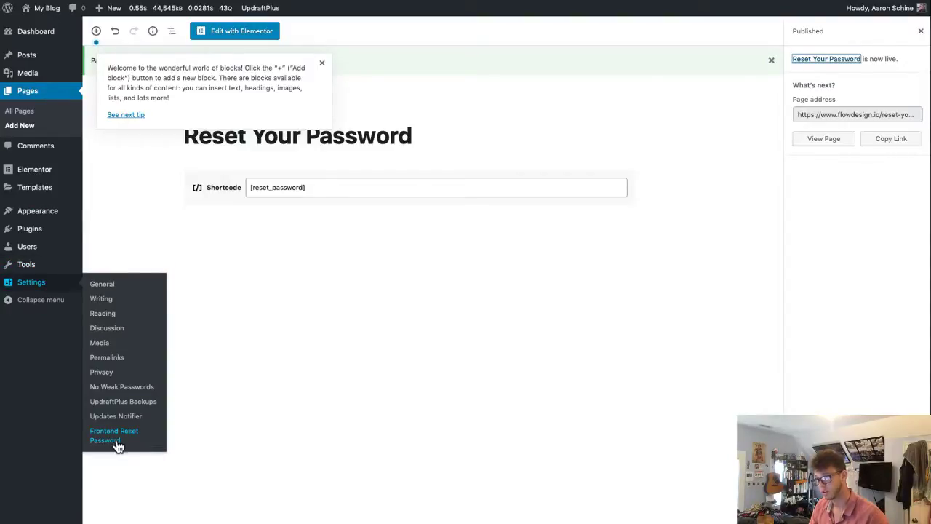
- Set Reset Password Page to Reset Your Password and Reset Email Sent to Flow Design Homepage
{"action": "left_click", "coordinate": [116, 438]}
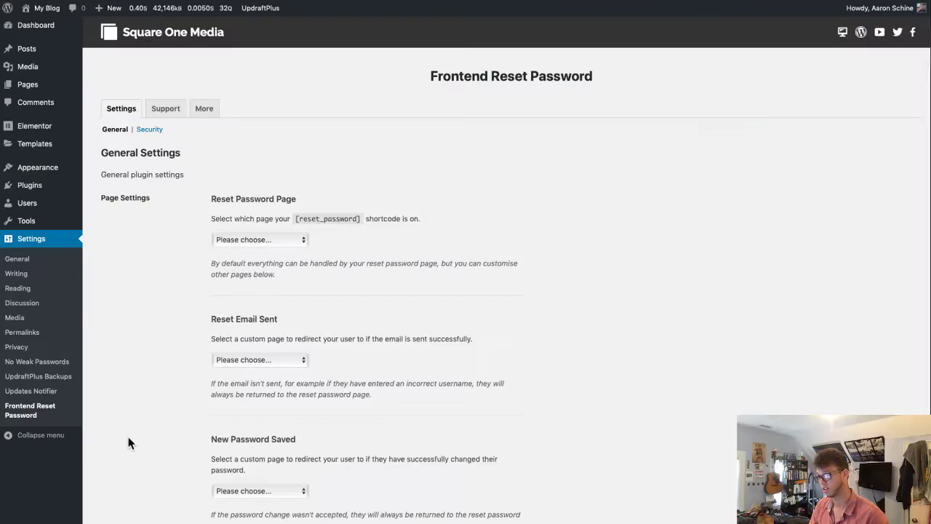
{"action": "left_click", "coordinate": [249, 248]}
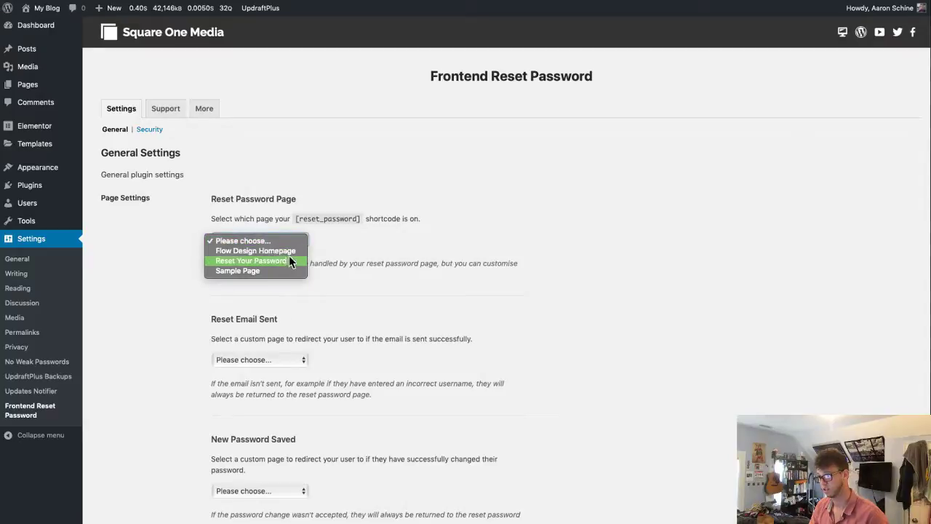
{"action": "left_click", "coordinate": [288, 260]}
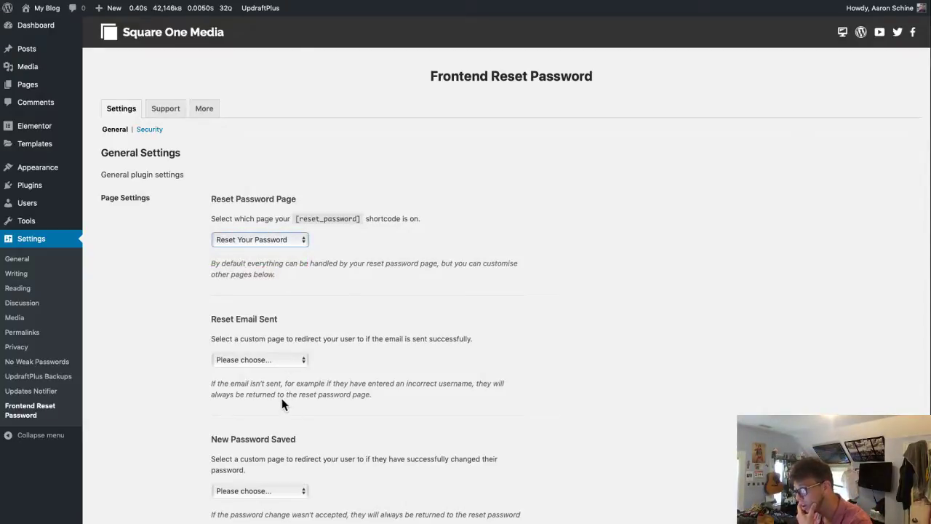
{"action": "left_click", "coordinate": [283, 359]}
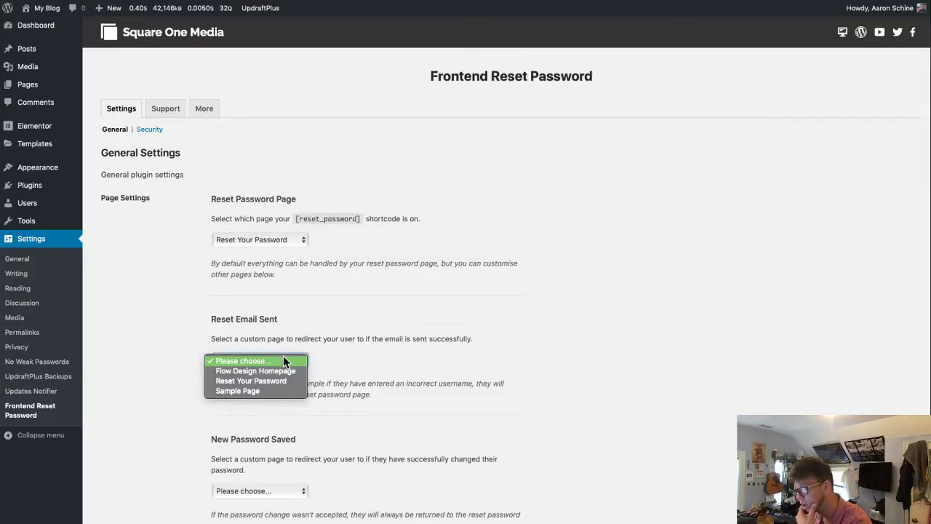
{"action": "left_click", "coordinate": [286, 372]}
- Point New Password Saved to Flow Design Homepage, leaving the custom login page on default
{"action": "scroll", "coordinate": [501, 429], "scroll_direction": "down", "scroll_amount": 4}
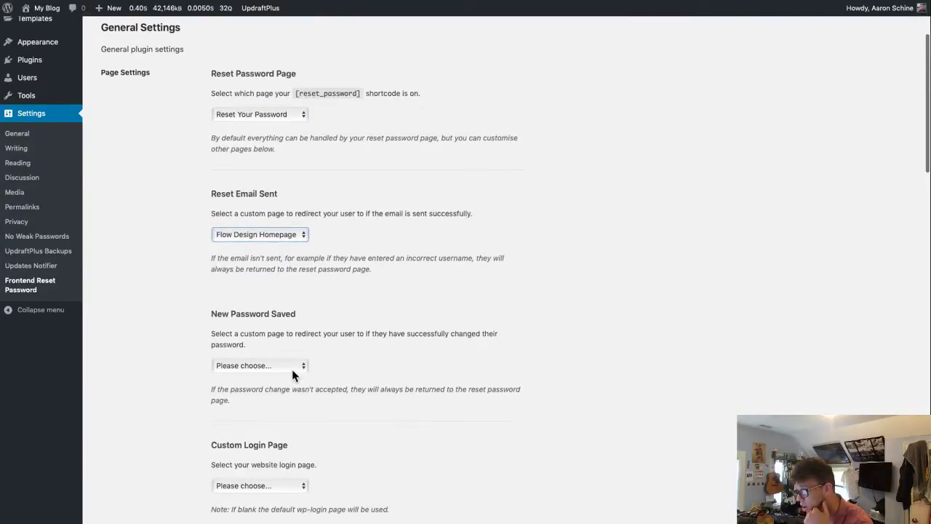
{"action": "left_click", "coordinate": [285, 367]}
{"action": "left_click", "coordinate": [287, 377]}
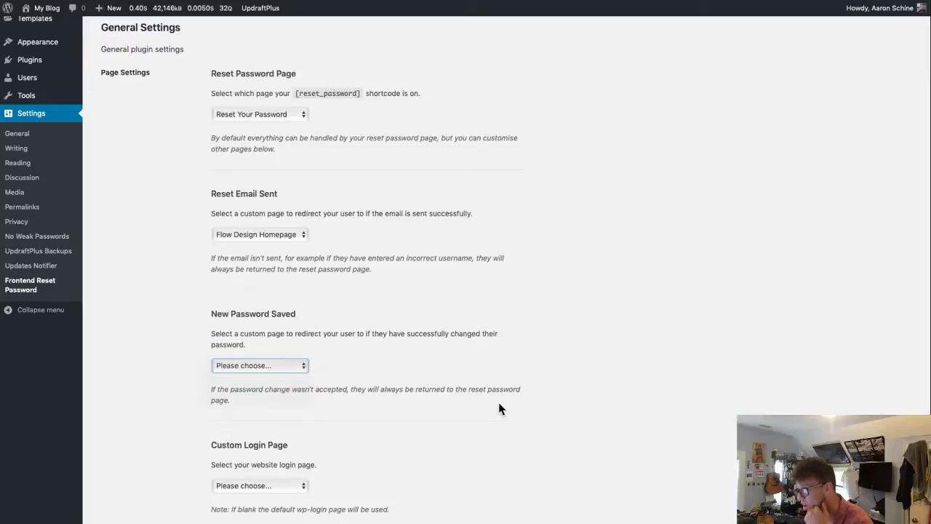
{"action": "scroll", "coordinate": [497, 411], "scroll_direction": "down", "scroll_amount": 3}
{"action": "left_click", "coordinate": [295, 371]}
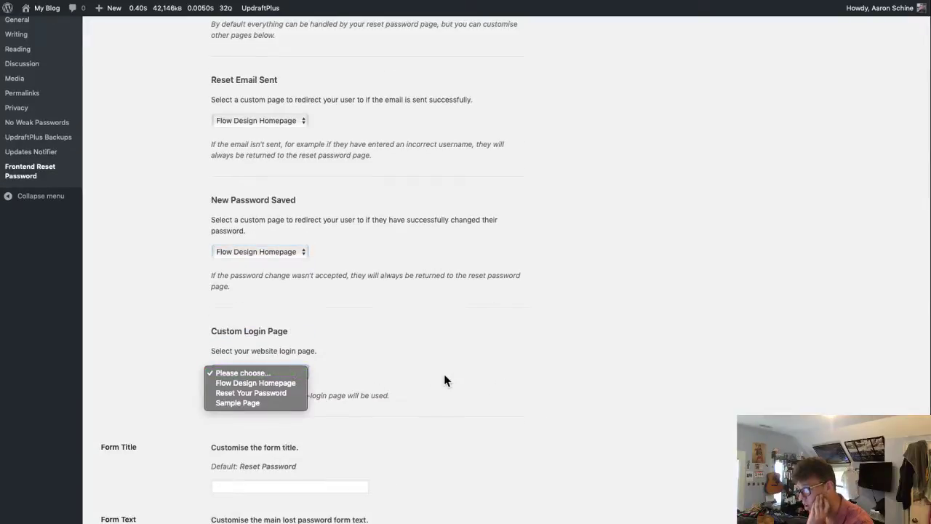
{"action": "left_click", "coordinate": [444, 379]}
{"action": "left_click", "coordinate": [292, 373]}
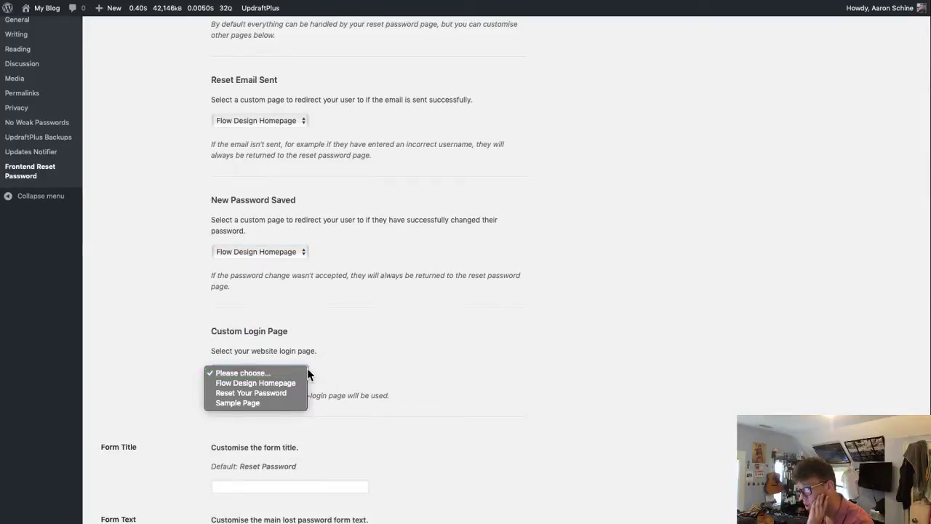
{"action": "left_click", "coordinate": [448, 397]}
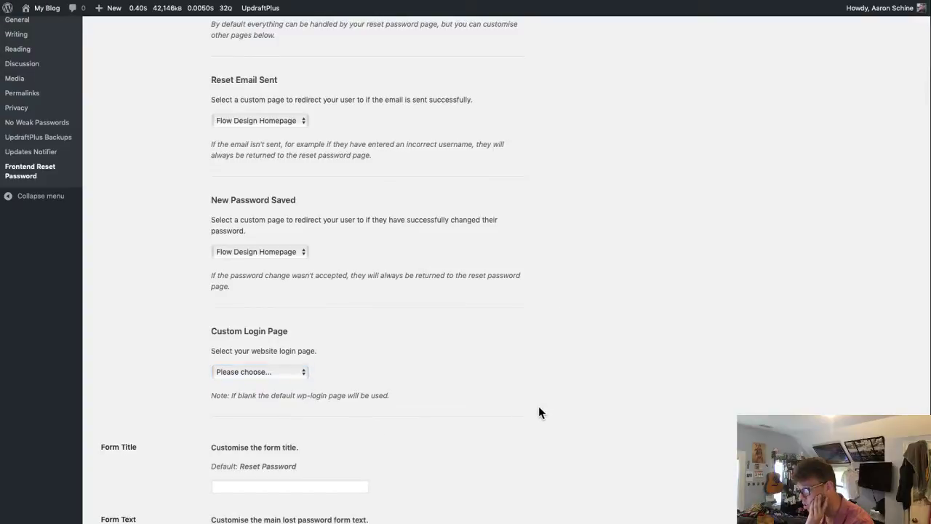
{"action": "scroll", "coordinate": [537, 404], "scroll_direction": "down", "scroll_amount": 5}
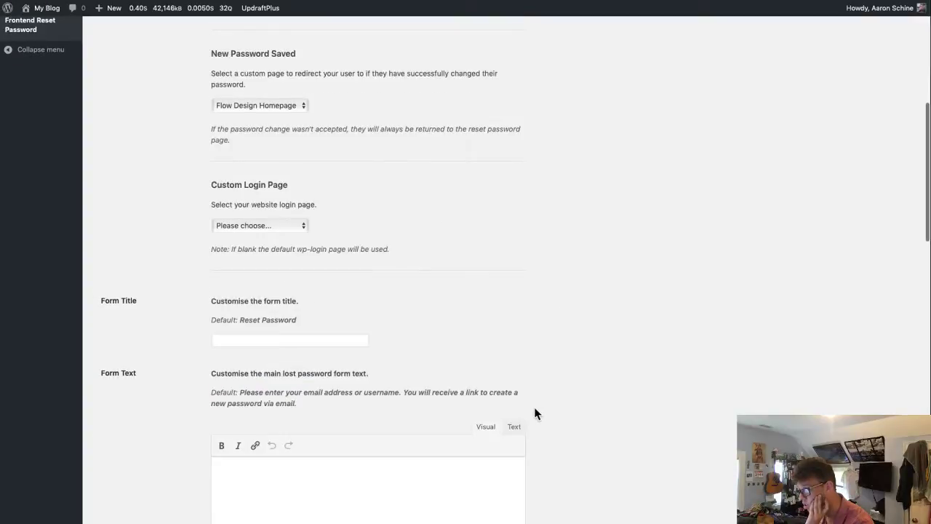
{"action": "left_click", "coordinate": [243, 342]}
{"action": "scroll", "coordinate": [336, 320], "scroll_direction": "down", "scroll_amount": 5}
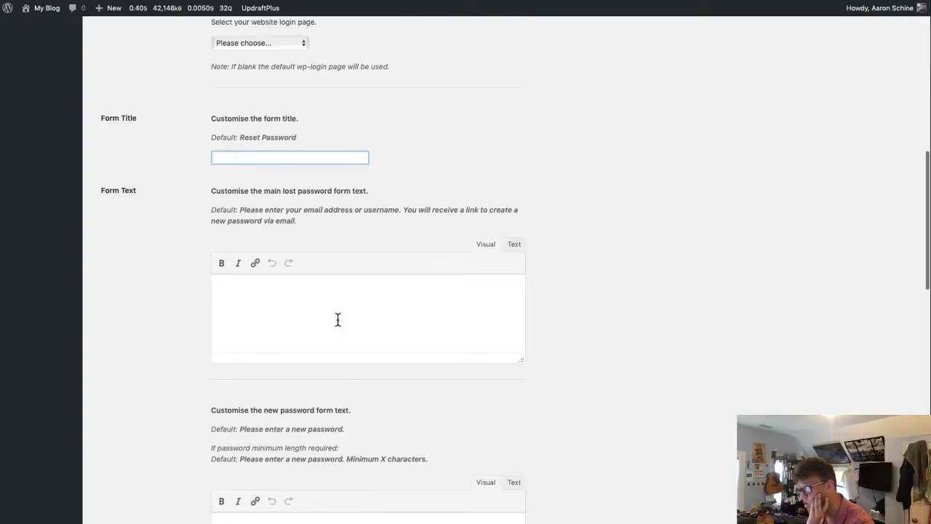
{"action": "scroll", "coordinate": [324, 323], "scroll_direction": "down", "scroll_amount": 3}
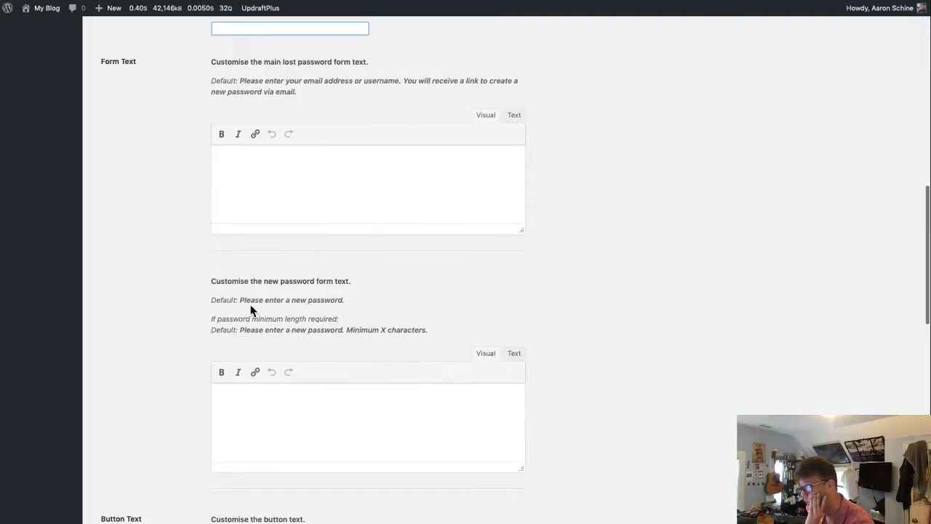
{"action": "scroll", "coordinate": [308, 339], "scroll_direction": "down", "scroll_amount": 10}
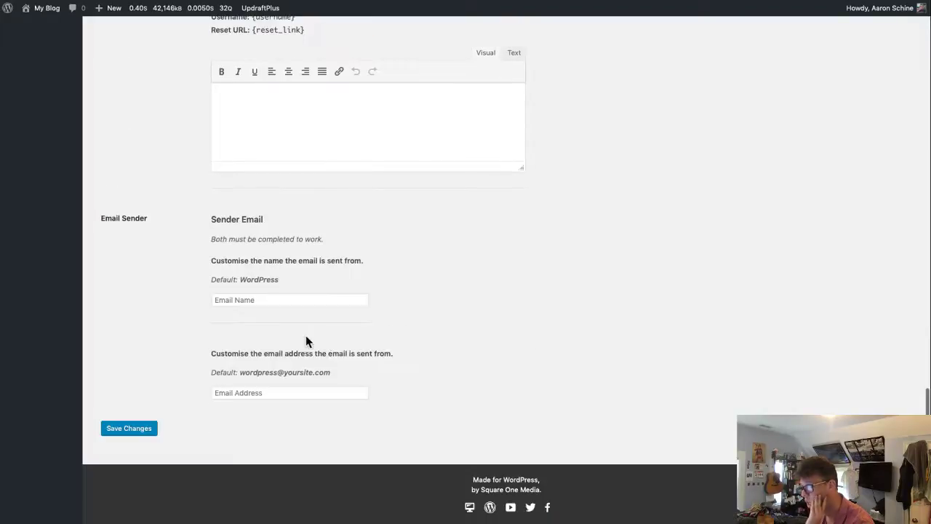
- Fill Email Name and Email Address with the site's contact e-mail and save the settings
{"action": "left_click", "coordinate": [312, 391]}
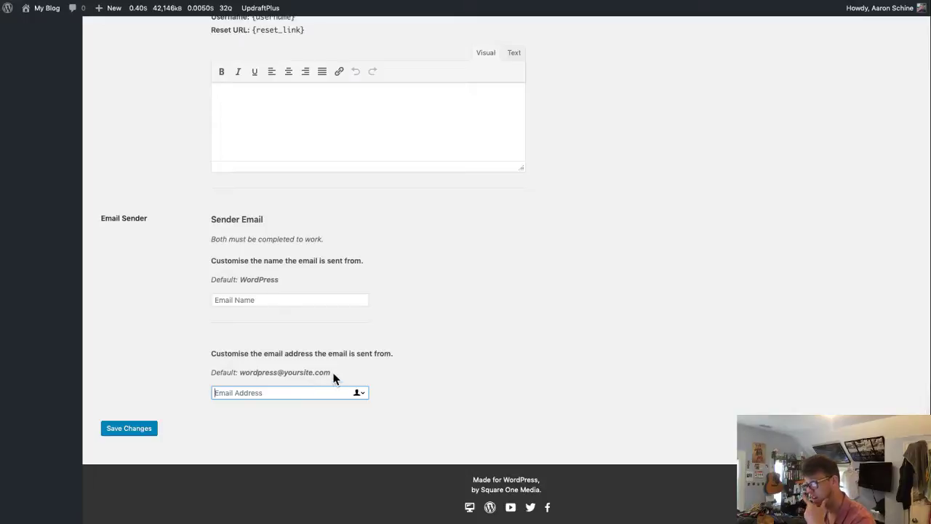
{"action": "left_click", "coordinate": [259, 301]}
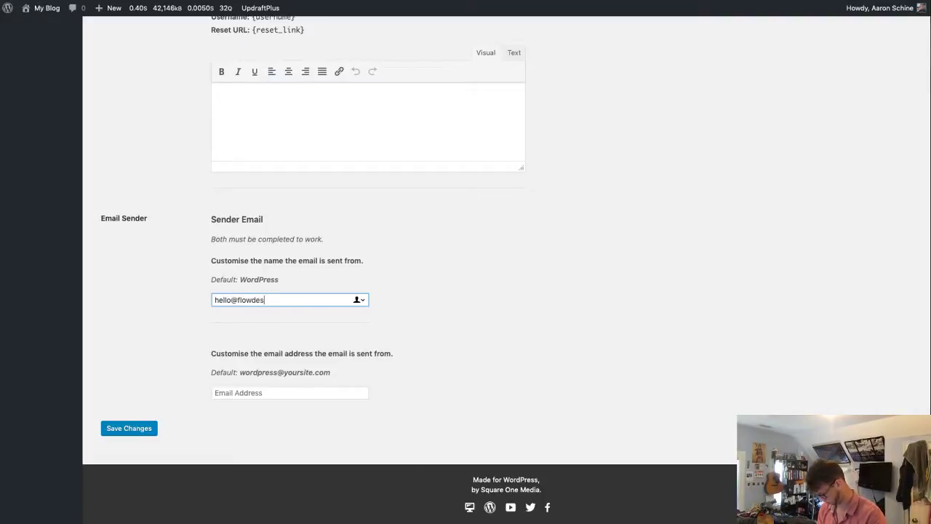
{"action": "key", "text": "super+a"}
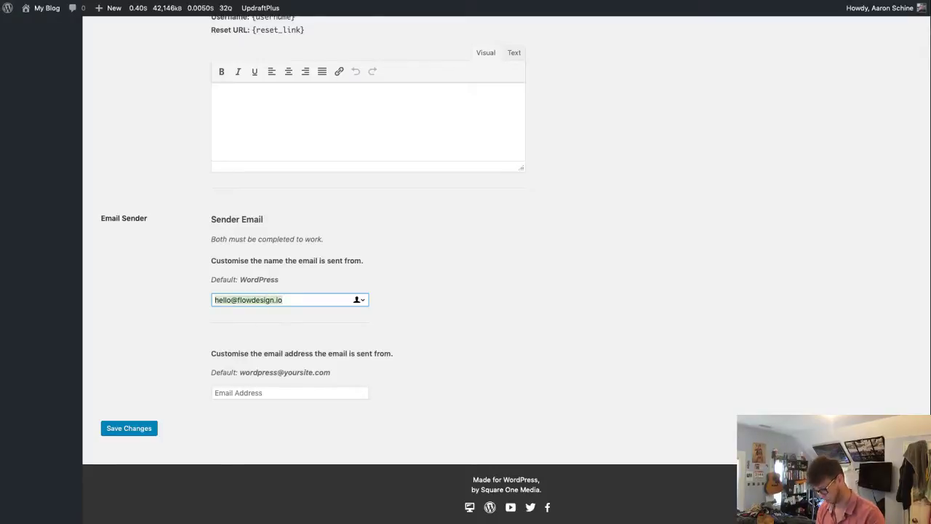
{"action": "key", "text": "super+c"}
{"action": "key", "text": "Tab"}
{"action": "key", "text": "super+v"}
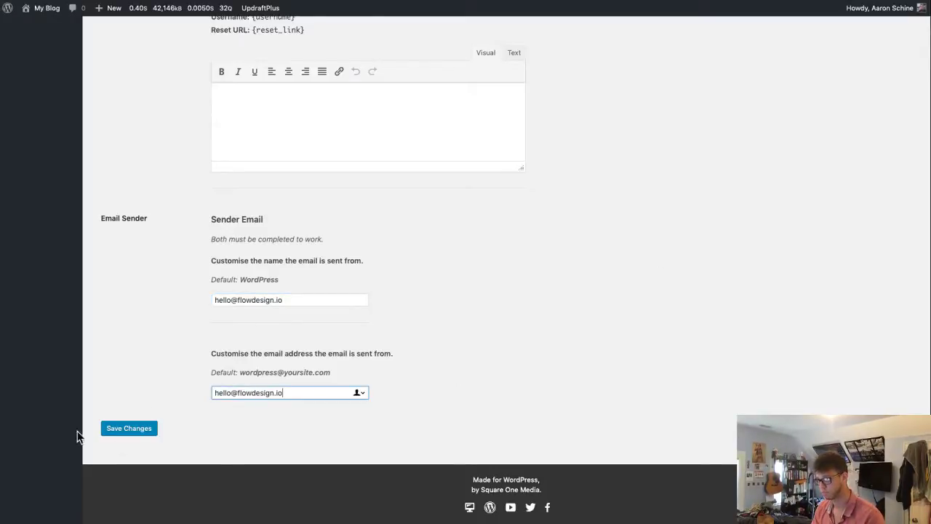
{"action": "left_click", "coordinate": [146, 430]}
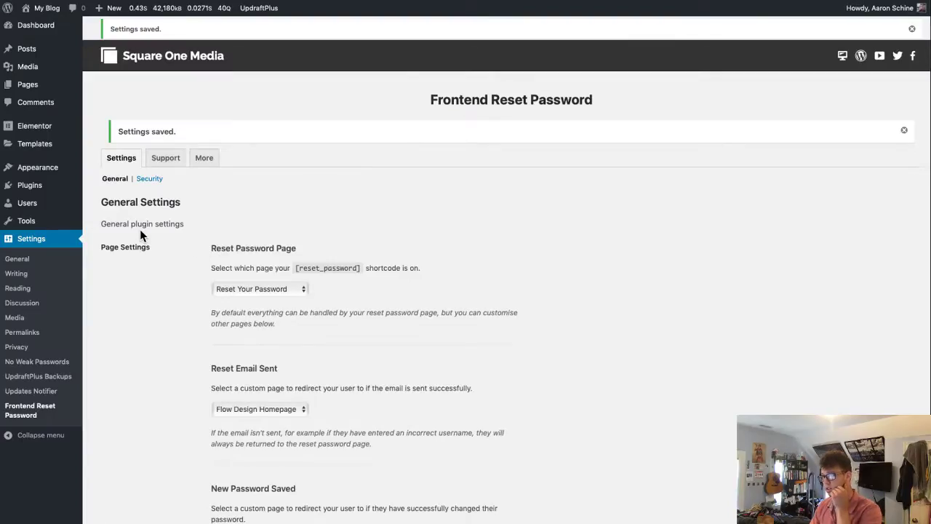
{"action": "left_click", "coordinate": [911, 30]}
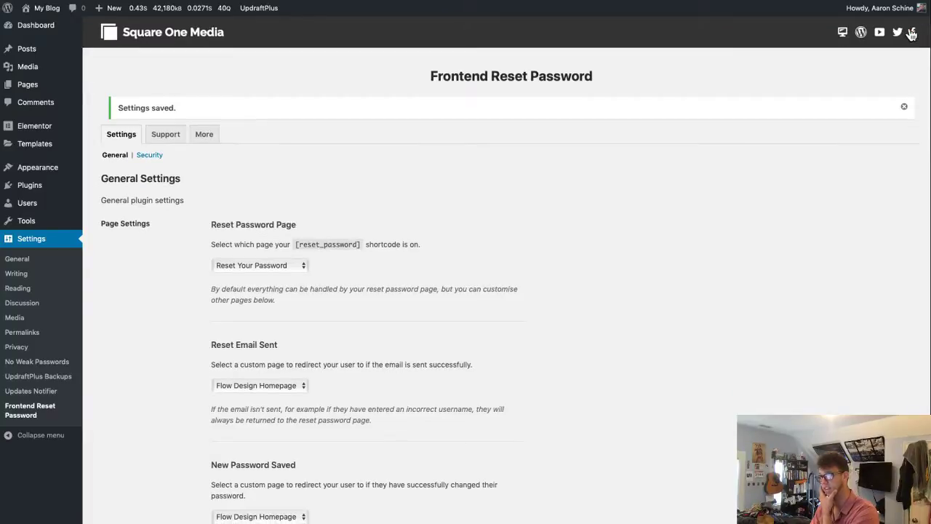
- Add the Reset Your Password page to the Top Nav menu in the Customizer and publish
{"action": "left_click", "coordinate": [42, 17]}
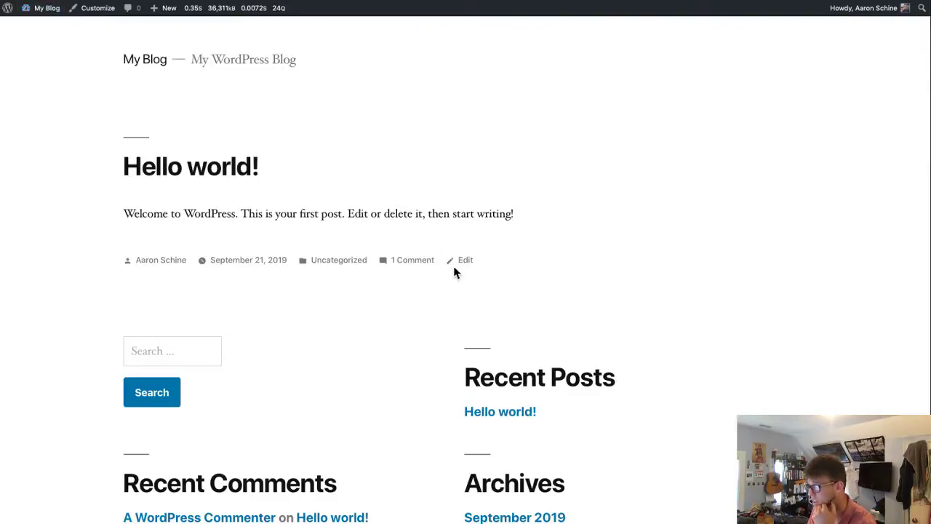
{"action": "scroll", "coordinate": [458, 276], "scroll_direction": "down", "scroll_amount": 4}
{"action": "scroll", "coordinate": [295, 437], "scroll_direction": "up", "scroll_amount": 4}
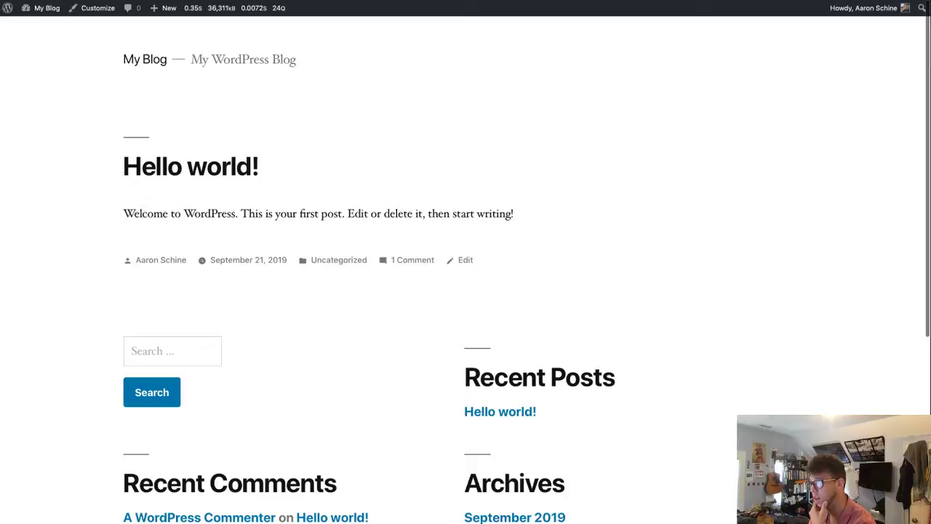
{"action": "left_click", "coordinate": [112, 15]}
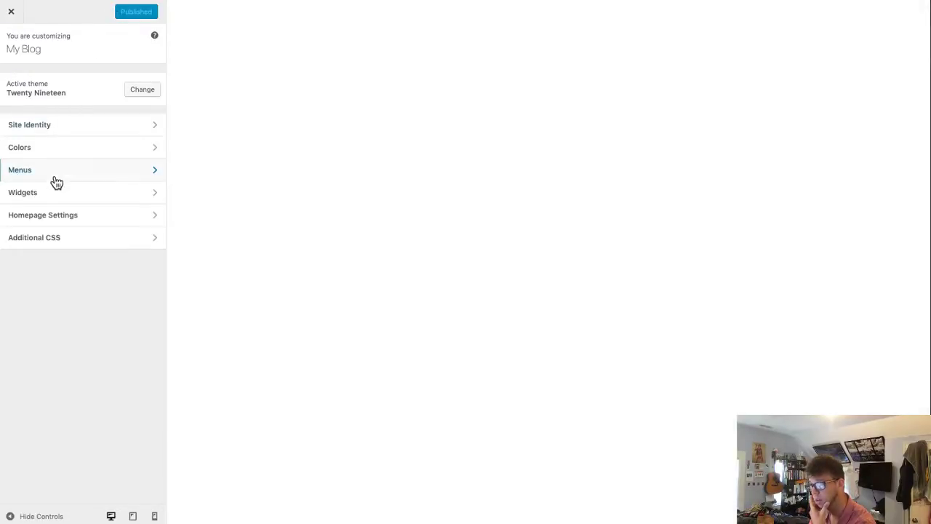
{"action": "left_click", "coordinate": [65, 175]}
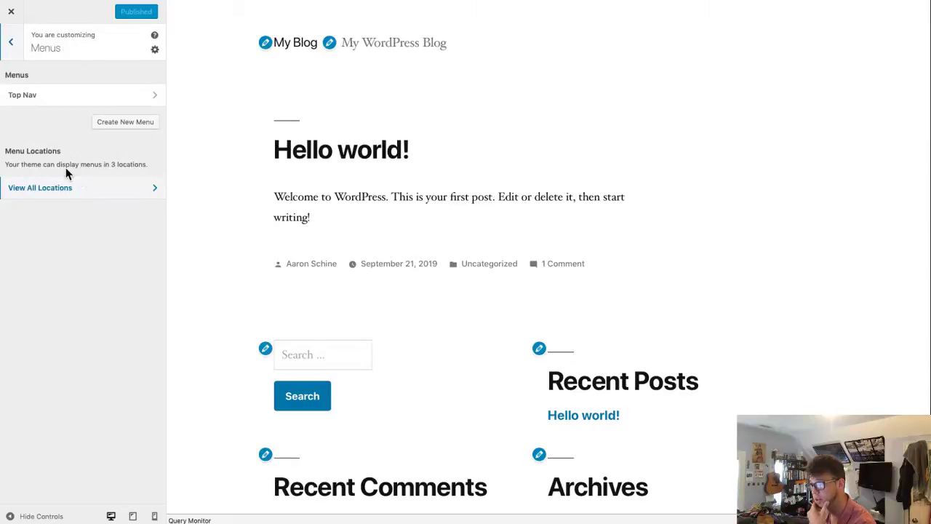
{"action": "left_click", "coordinate": [104, 100]}
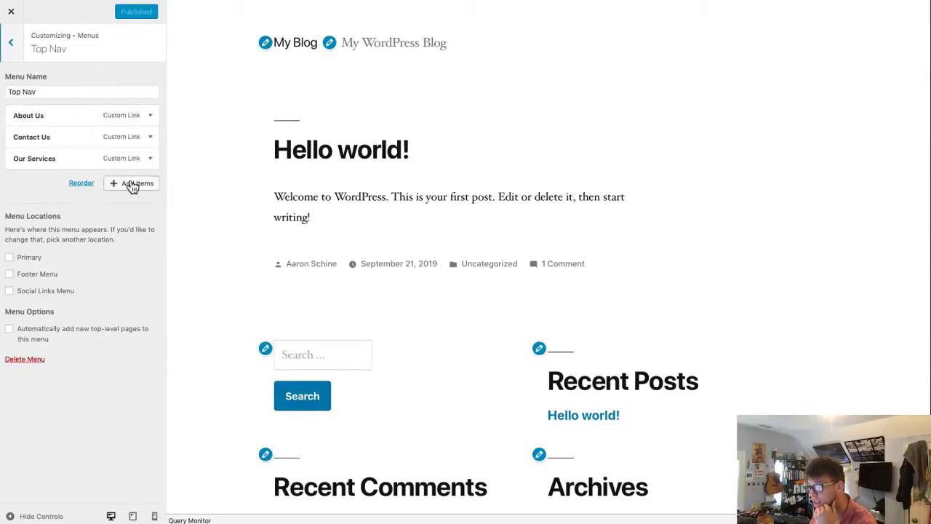
{"action": "left_click", "coordinate": [135, 183]}
{"action": "left_click", "coordinate": [259, 113]}
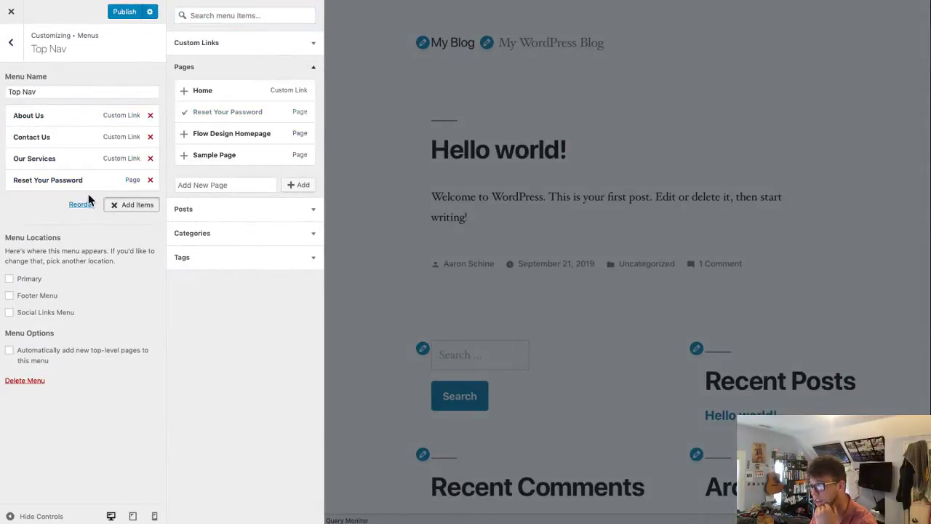
{"action": "left_click", "coordinate": [124, 11]}
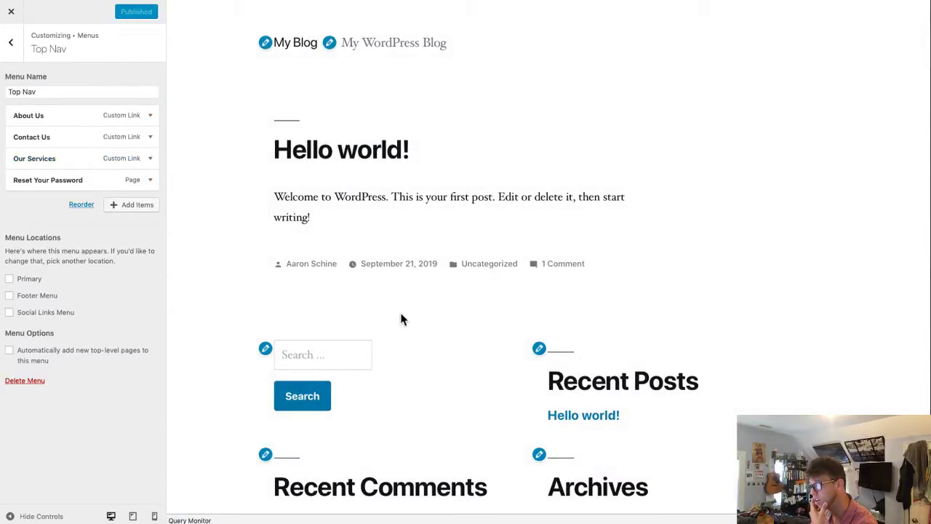
- Assign Top Nav to the Primary location, publish, and open Reset Your Password from the live menu
{"action": "left_click", "coordinate": [33, 283]}
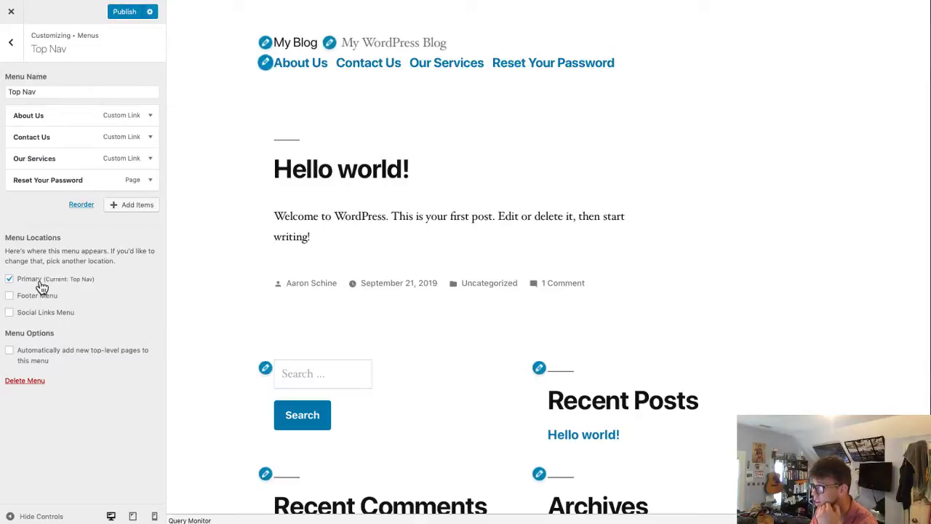
{"action": "left_click", "coordinate": [125, 13]}
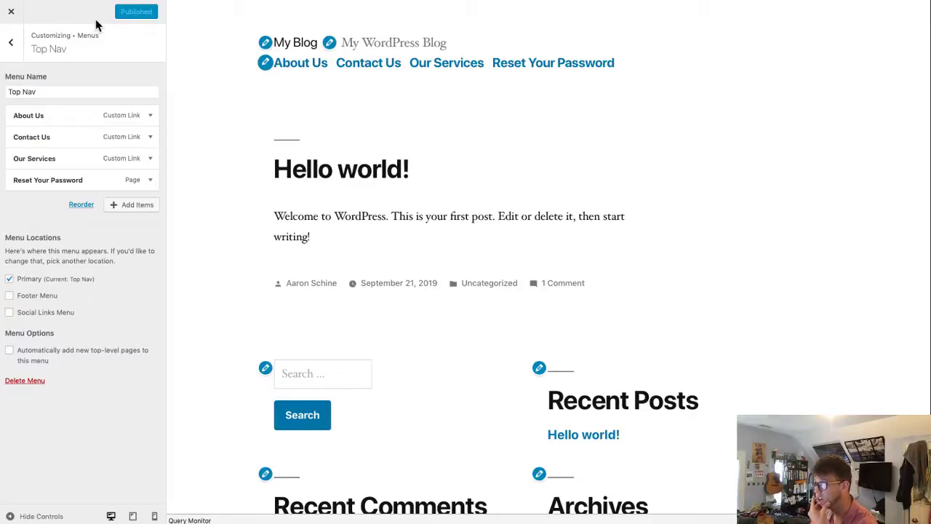
{"action": "left_click", "coordinate": [26, 12]}
{"action": "left_click", "coordinate": [419, 83]}
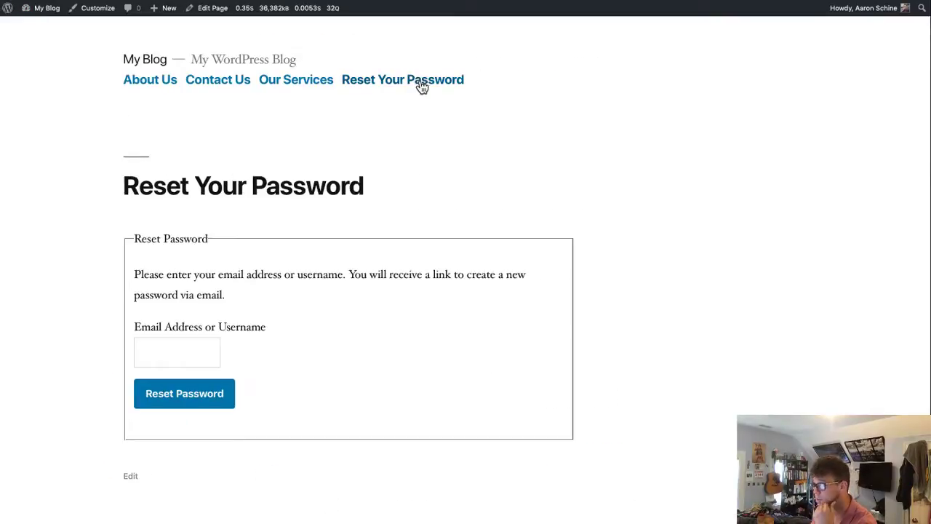
- Enter the admin username in the reset form and submit the password reset request
{"action": "left_click", "coordinate": [177, 352]}
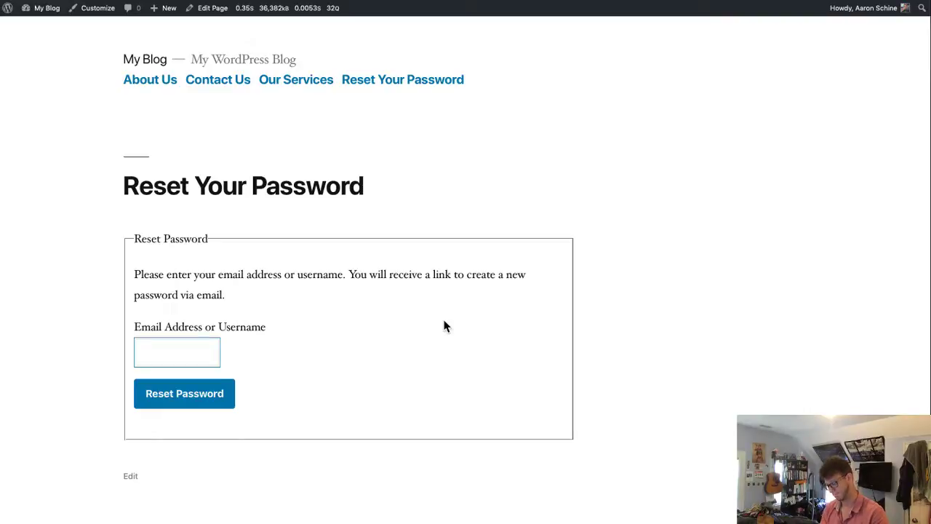
{"action": "type", "text": "aarobe"}
{"action": "key", "text": "BackSpace"}
{"action": "key", "text": "BackSpace"}
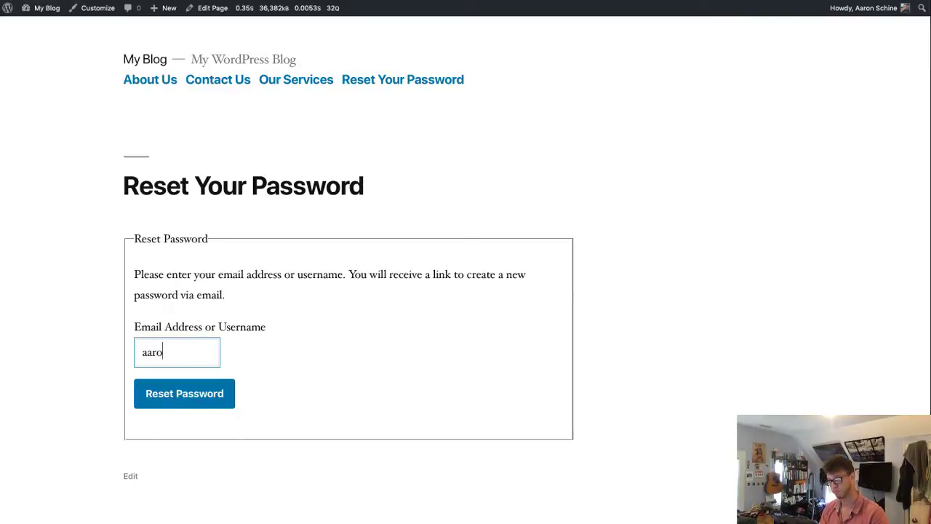
{"action": "left_click", "coordinate": [171, 400]}
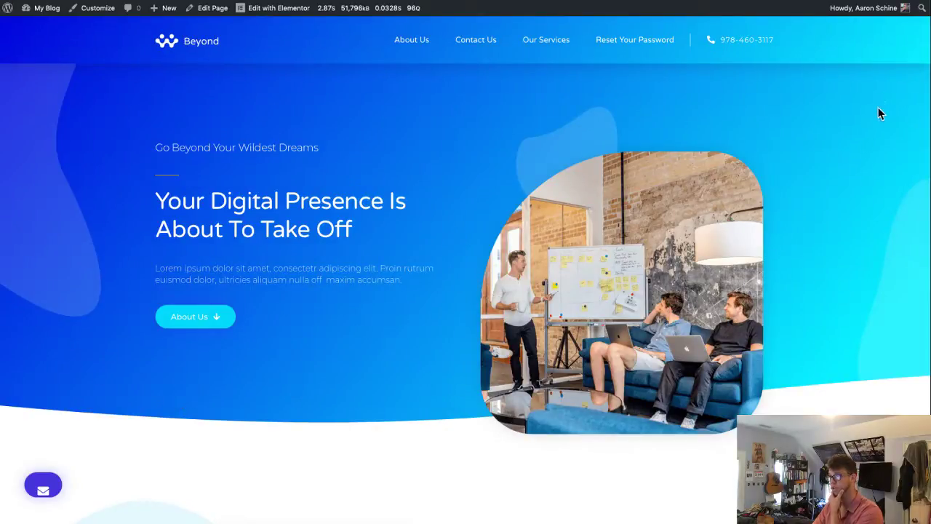
- Log out from the Howdy menu, then log in with 1Password-autofilled credentials and Remember Me ticked
{"action": "left_click", "coordinate": [873, 14]}
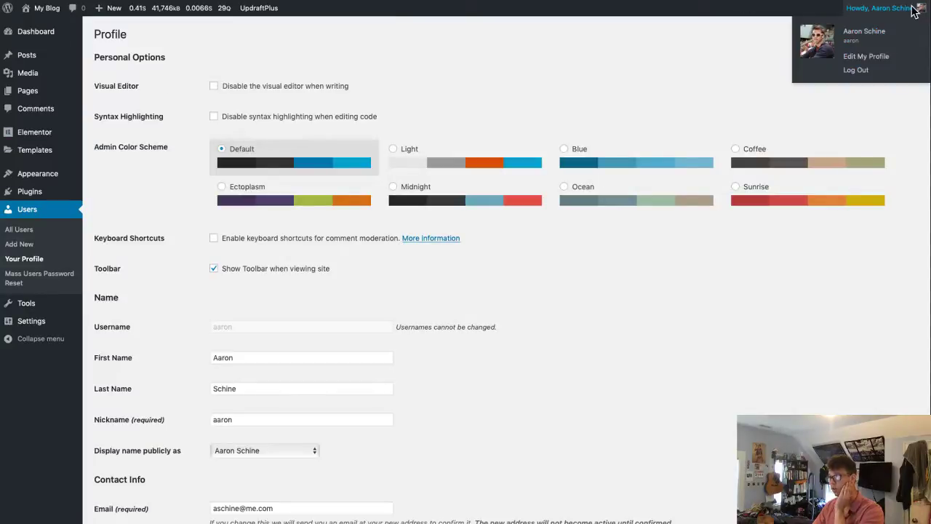
{"action": "left_click", "coordinate": [869, 71]}
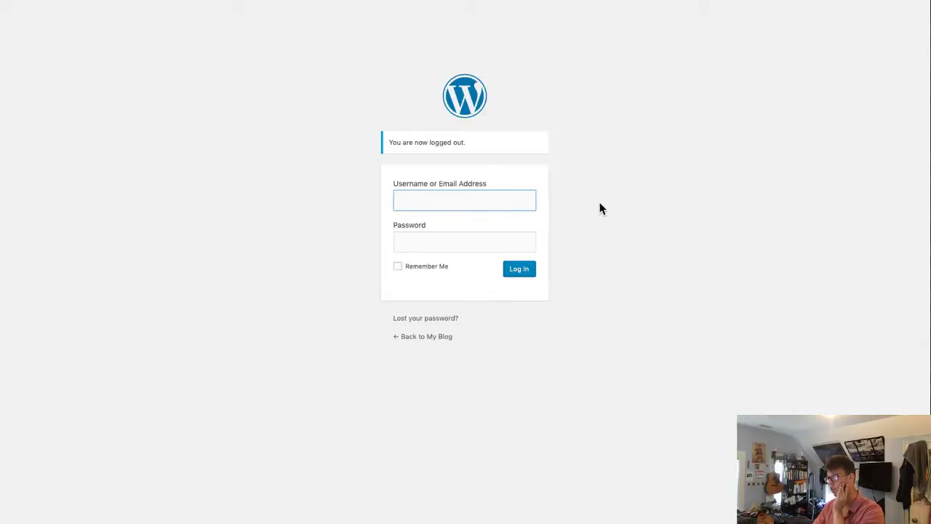
{"action": "right_click", "coordinate": [469, 206]}
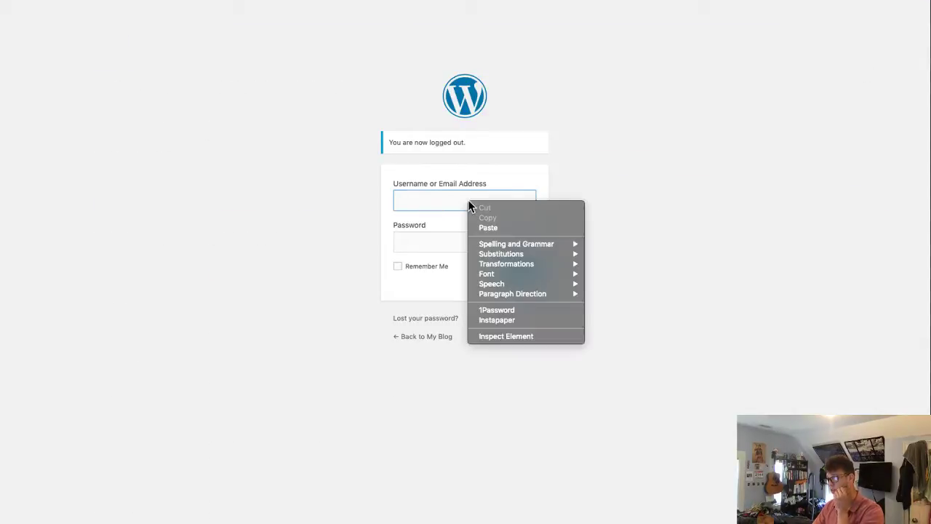
{"action": "left_click", "coordinate": [526, 308]}
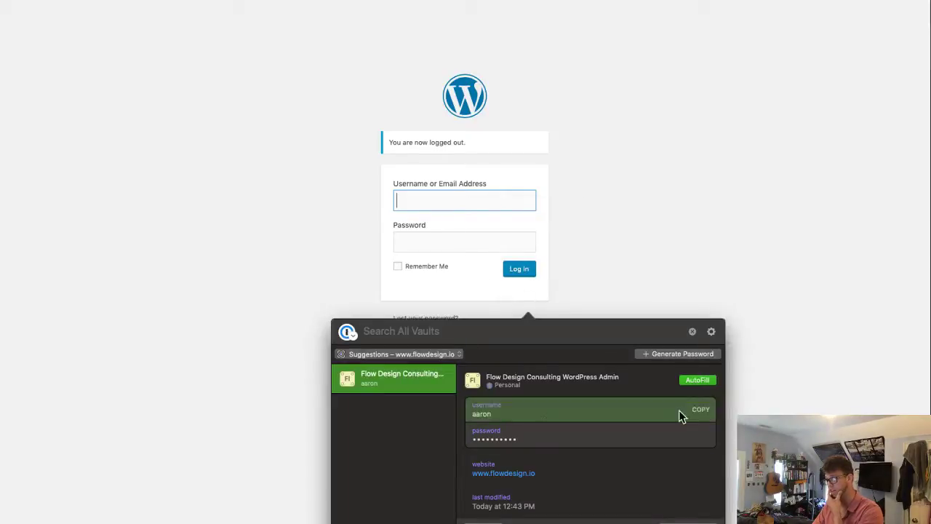
{"action": "left_click", "coordinate": [688, 379]}
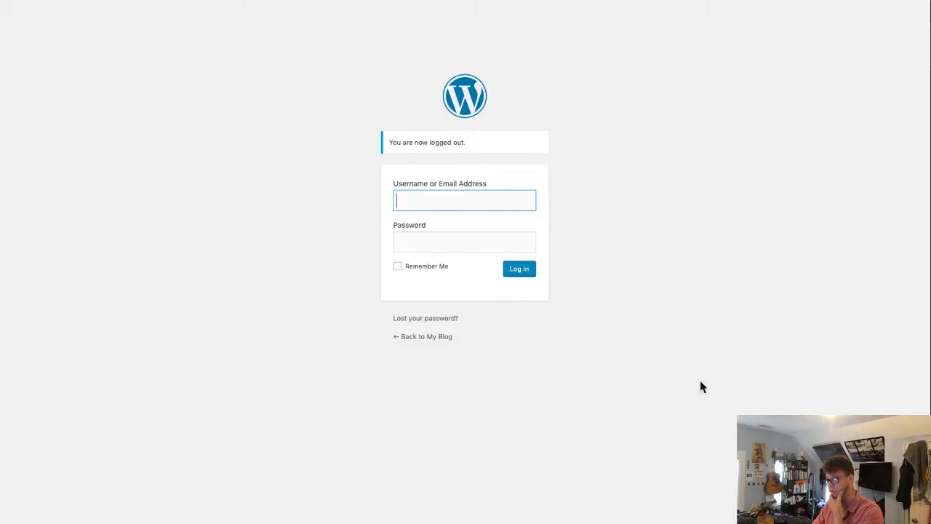
{"action": "left_click", "coordinate": [400, 268]}
{"action": "left_click", "coordinate": [530, 280]}
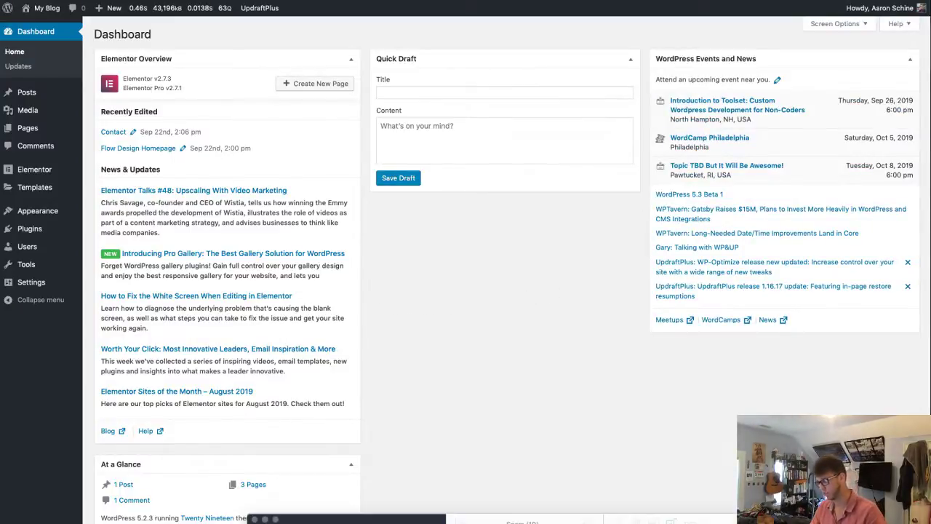
{"action": "key", "text": "super+grave"}
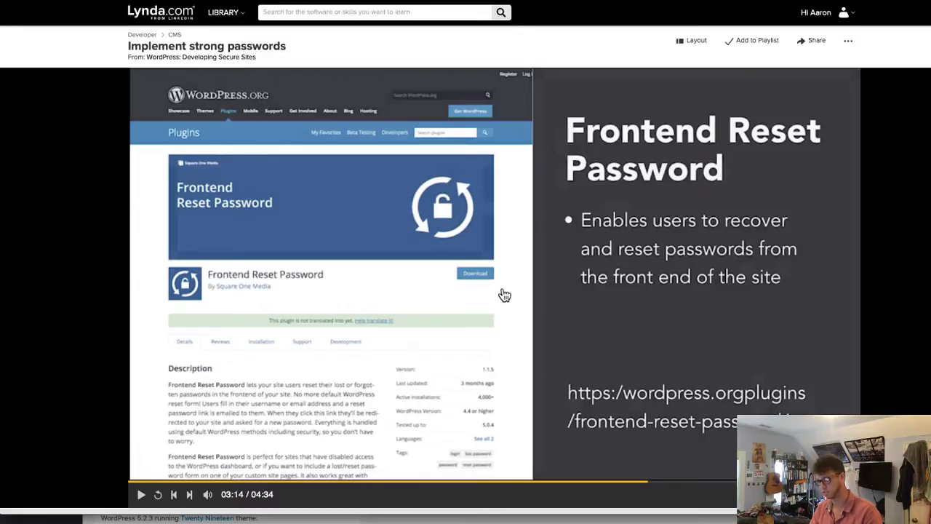
{"action": "left_click", "coordinate": [503, 296]}
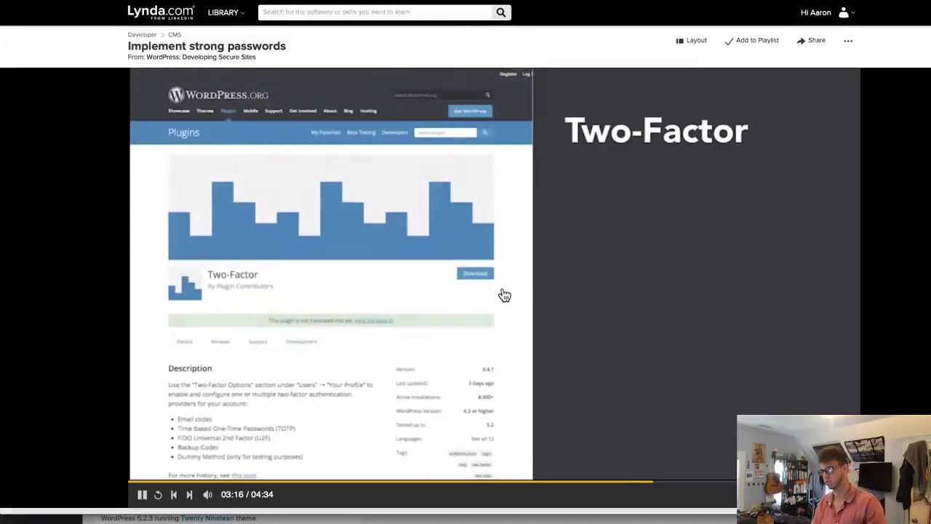
{"action": "left_click", "coordinate": [503, 318]}
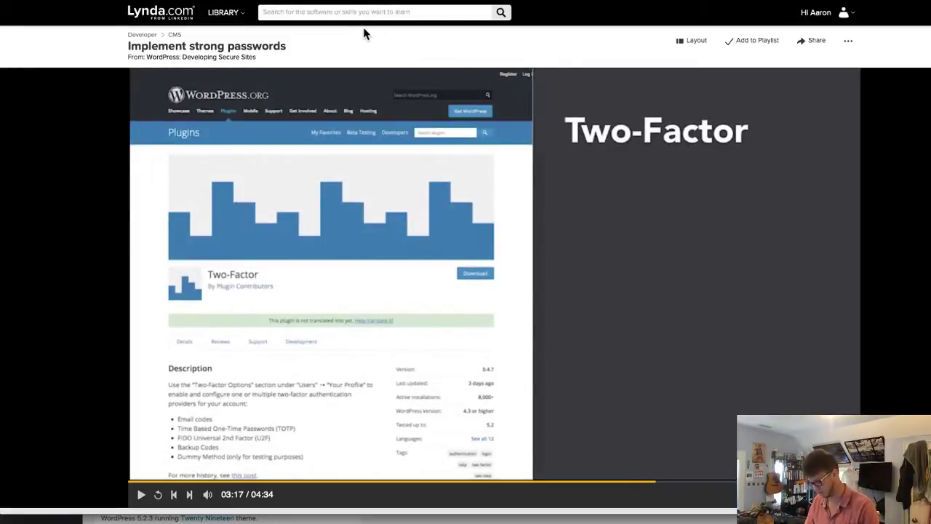
{"action": "key", "text": "super+grave"}
{"action": "mouse_move", "coordinate": [44, 229]}
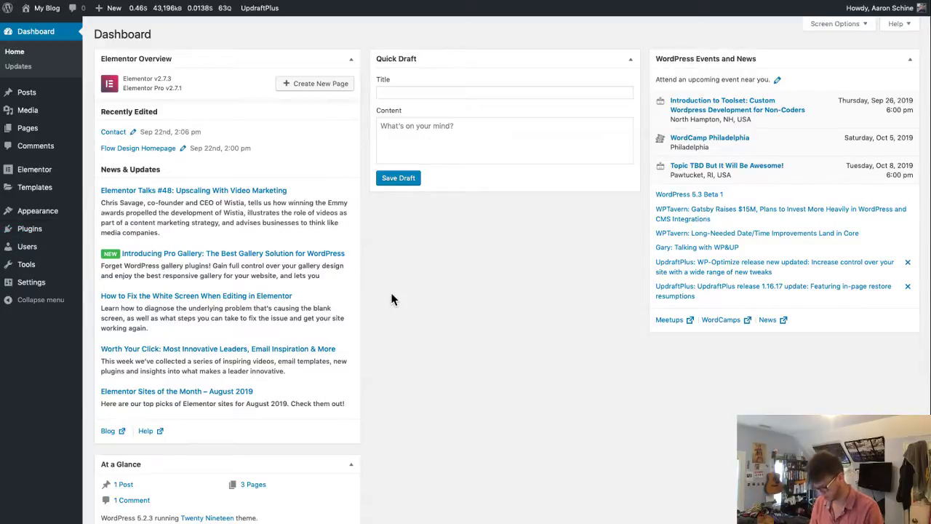
- Reach the Plugins page through a Finder search for 'plug', then go to Add New
{"action": "key", "text": "super+e"}
{"action": "type", "text": "add"}
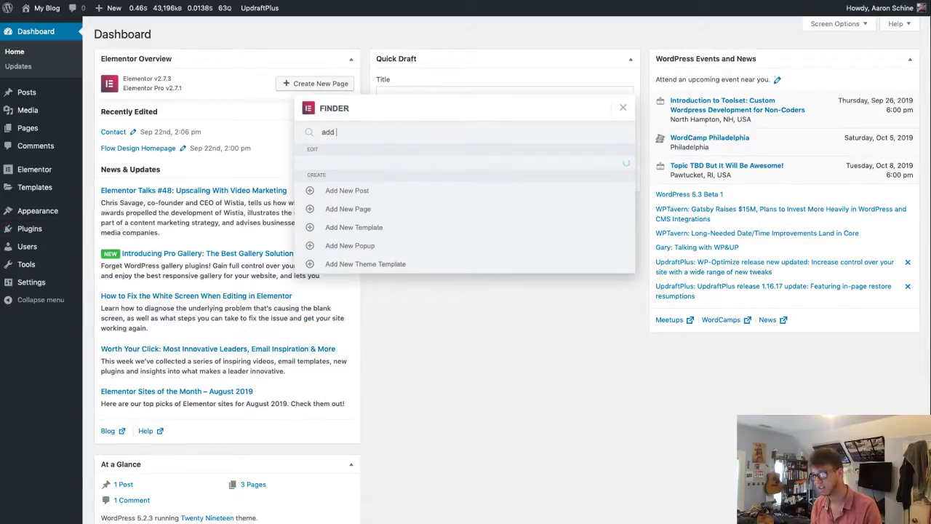
{"action": "type", "text": " new "}
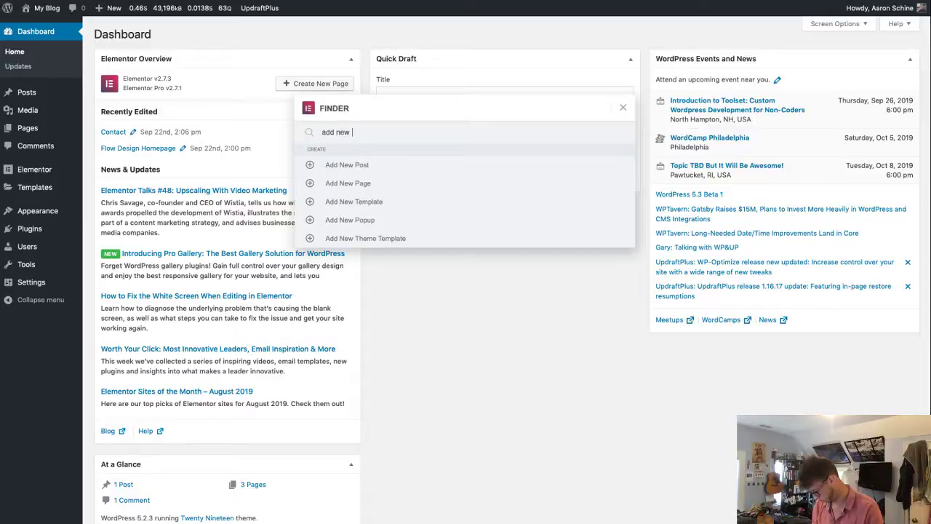
{"action": "type", "text": "plu"}
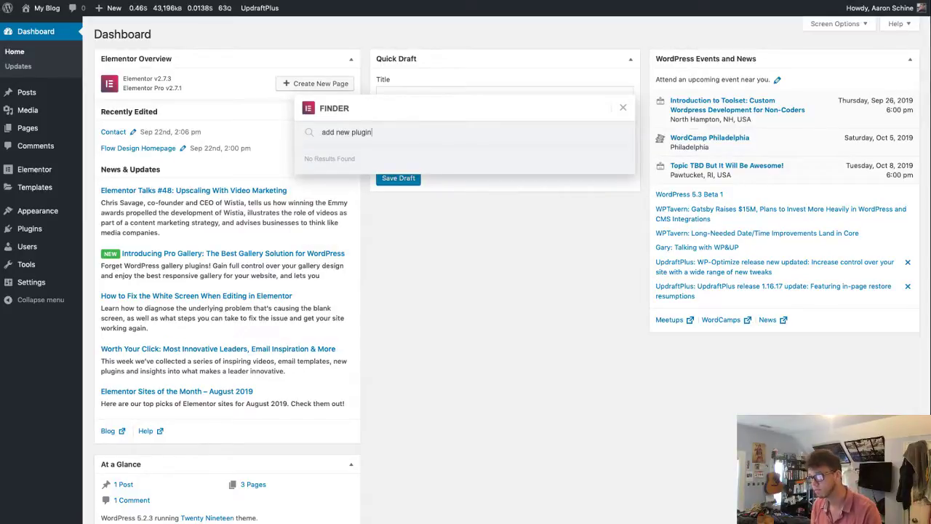
{"action": "type", "text": "gin"}
{"action": "key", "text": "super+a"}
{"action": "key", "text": "BackSpace"}
{"action": "type", "text": "plug"}
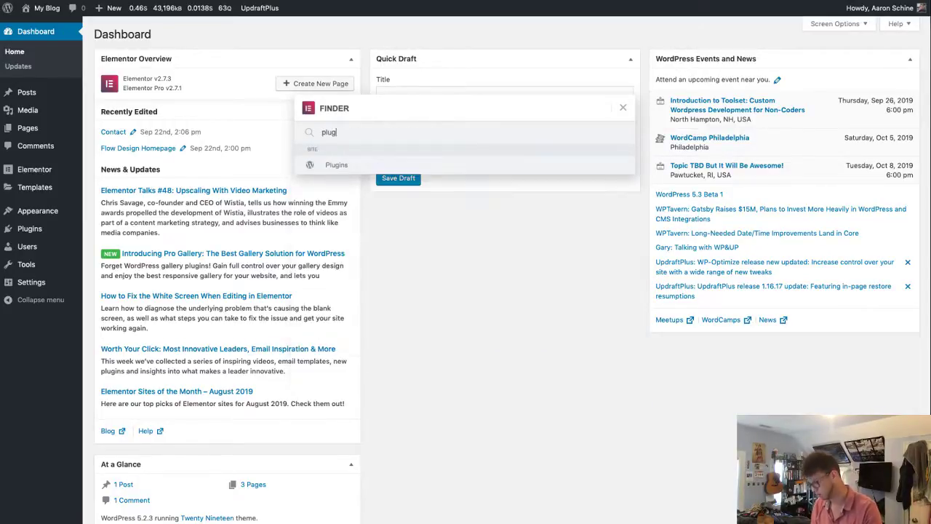
{"action": "key", "text": "Down"}
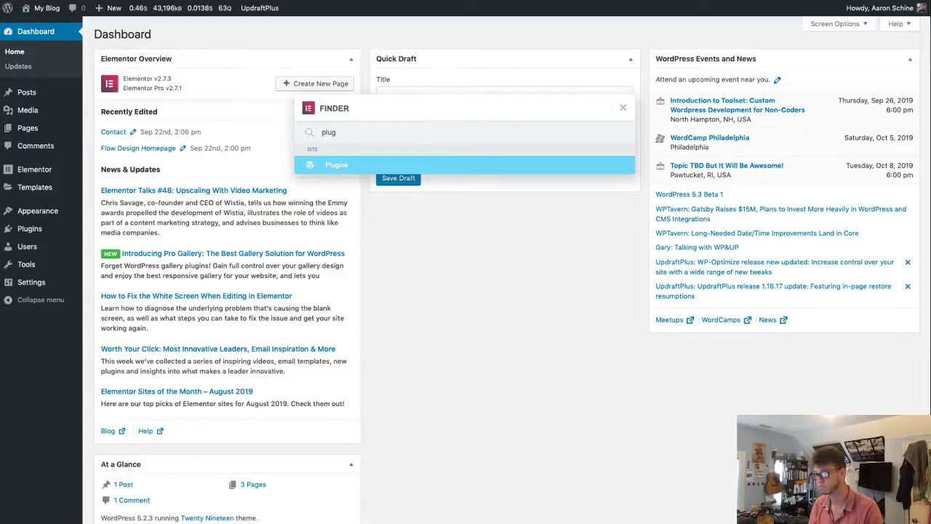
{"action": "key", "text": "Return"}
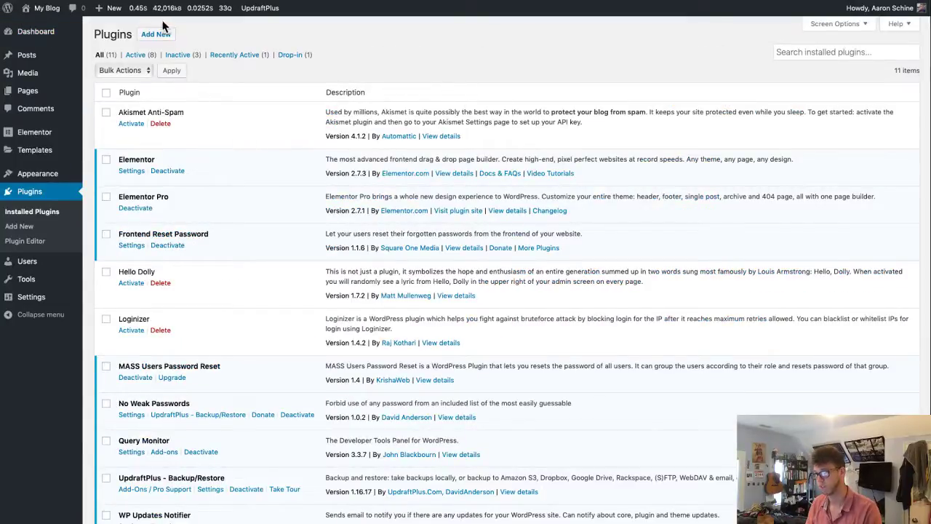
{"action": "left_click", "coordinate": [155, 34]}
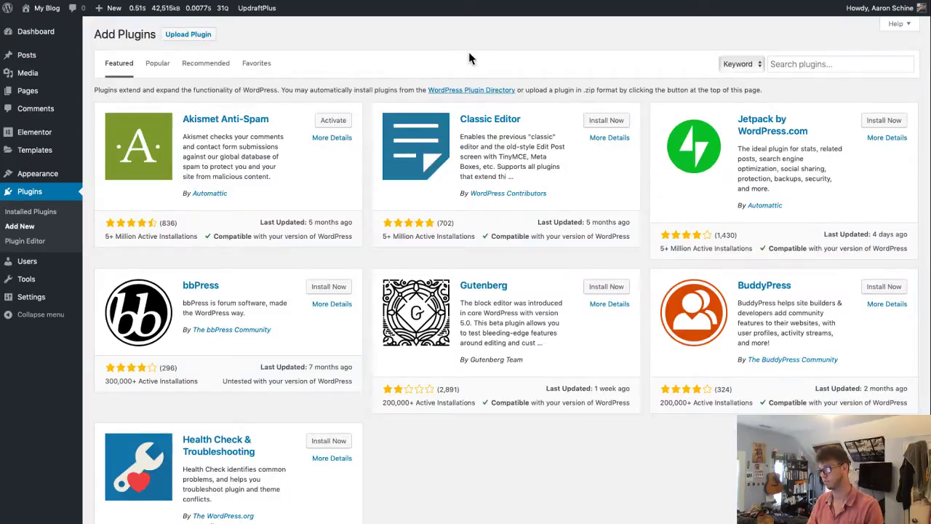
- Search for the Two-Factor plugin, install it, and activate it
{"action": "left_click", "coordinate": [857, 65]}
{"action": "type", "text": "two-factor"}
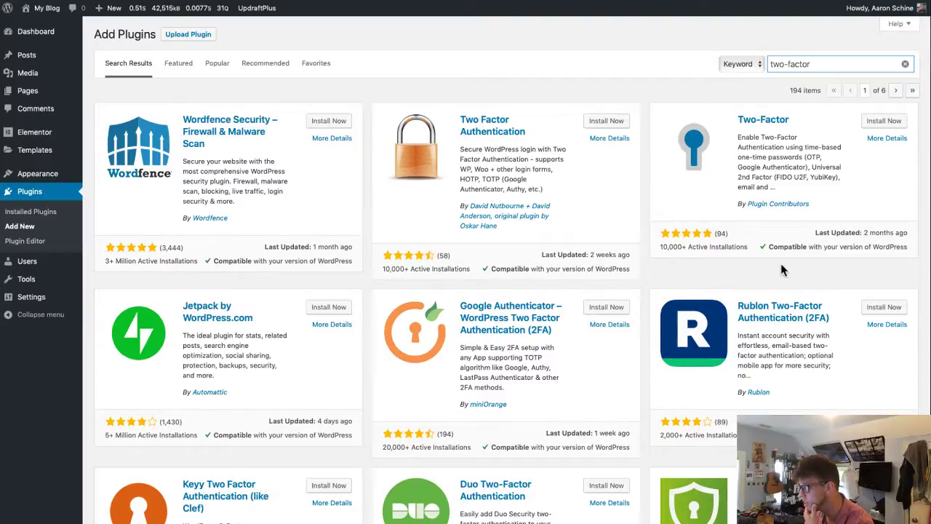
{"action": "left_click", "coordinate": [884, 122]}
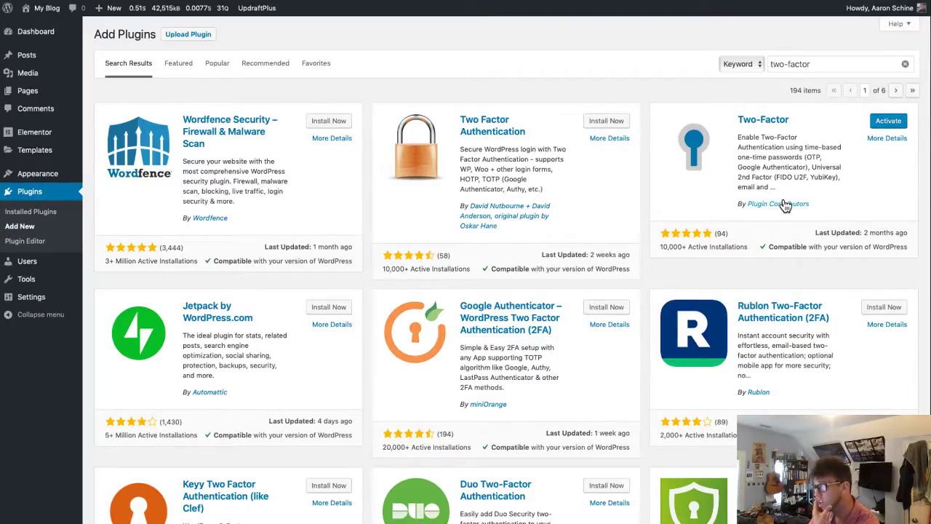
{"action": "left_click", "coordinate": [889, 122]}
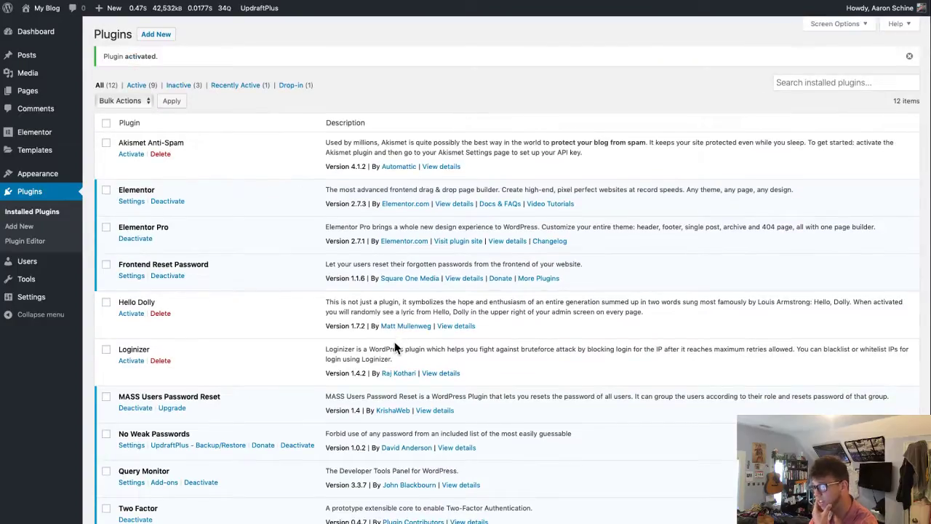
- Open the Two Factor plugin's details, browse its Screenshots tab, and close the modal
{"action": "scroll", "coordinate": [395, 343], "scroll_direction": "down", "scroll_amount": 4}
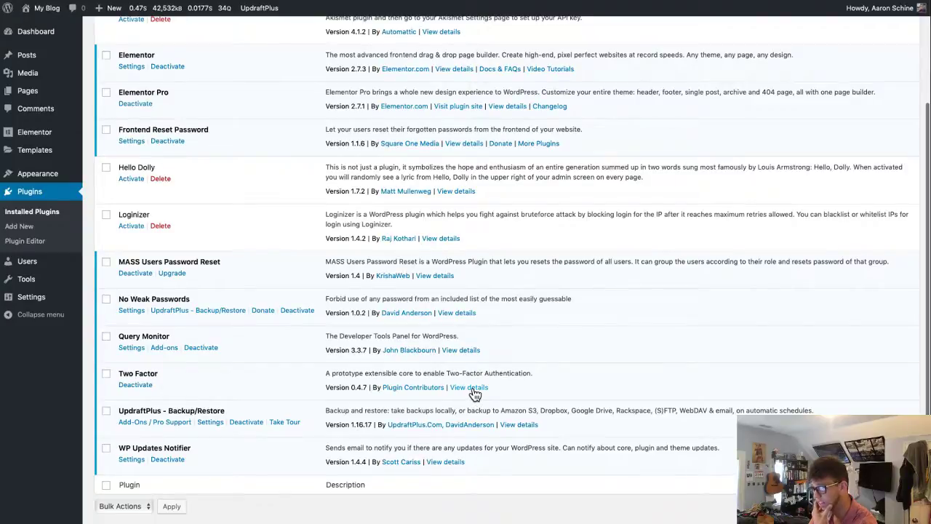
{"action": "left_click", "coordinate": [470, 388]}
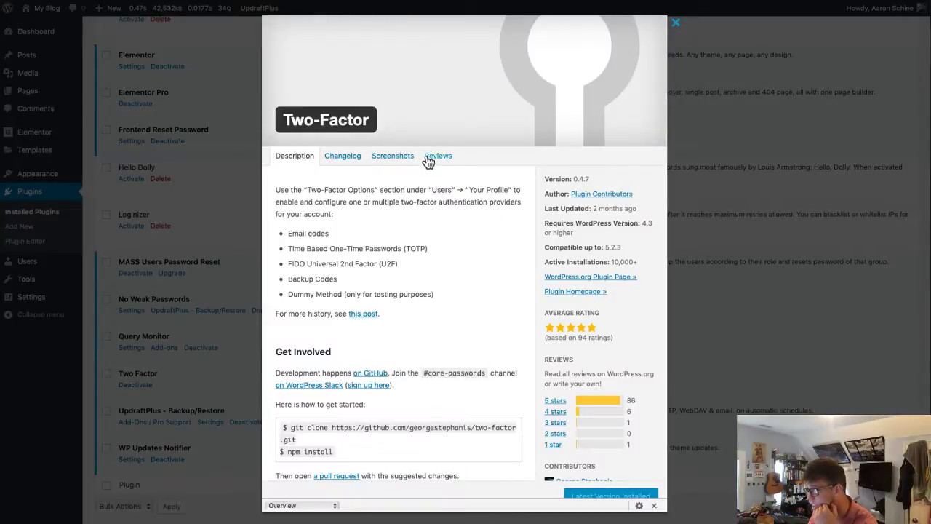
{"action": "scroll", "coordinate": [390, 280], "scroll_direction": "down", "scroll_amount": 1}
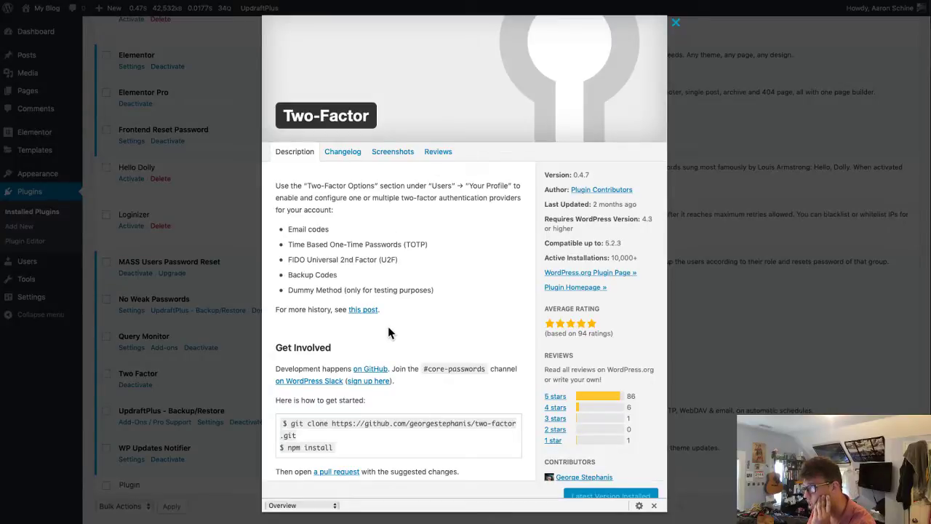
{"action": "scroll", "coordinate": [390, 327], "scroll_direction": "down", "scroll_amount": 3}
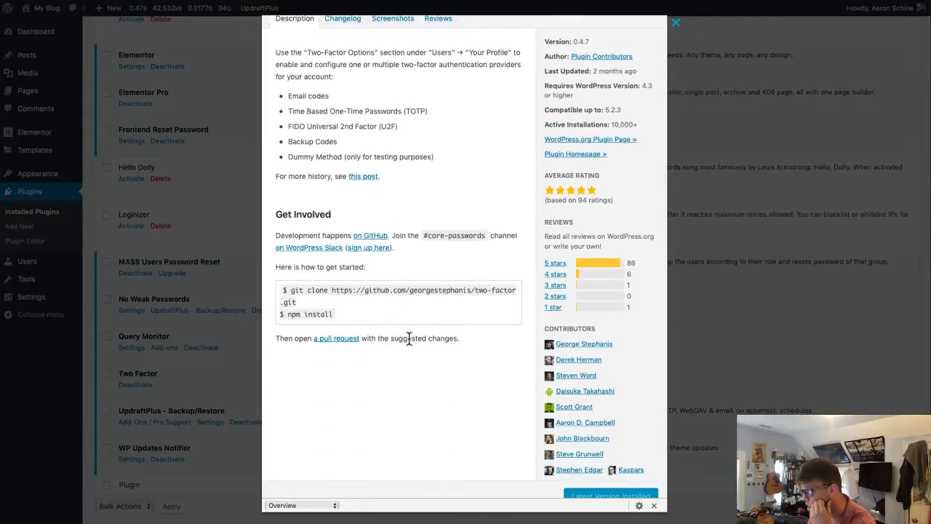
{"action": "scroll", "coordinate": [406, 335], "scroll_direction": "up", "scroll_amount": 3}
{"action": "left_click", "coordinate": [387, 158]}
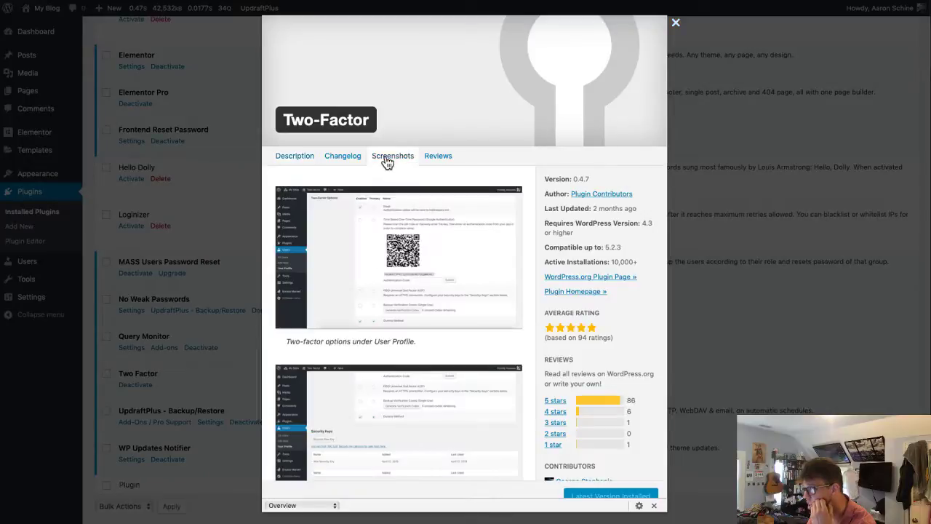
{"action": "scroll", "coordinate": [448, 298], "scroll_direction": "down", "scroll_amount": 1}
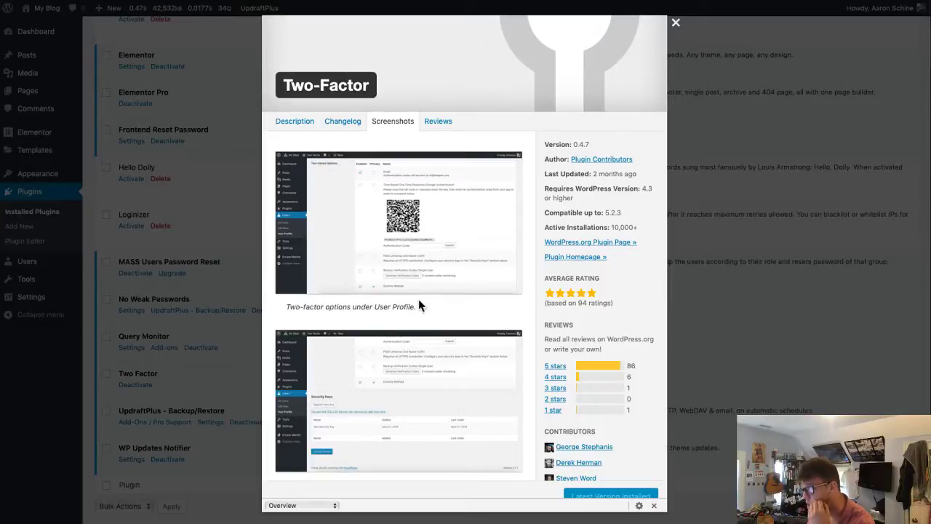
{"action": "left_click", "coordinate": [205, 306]}
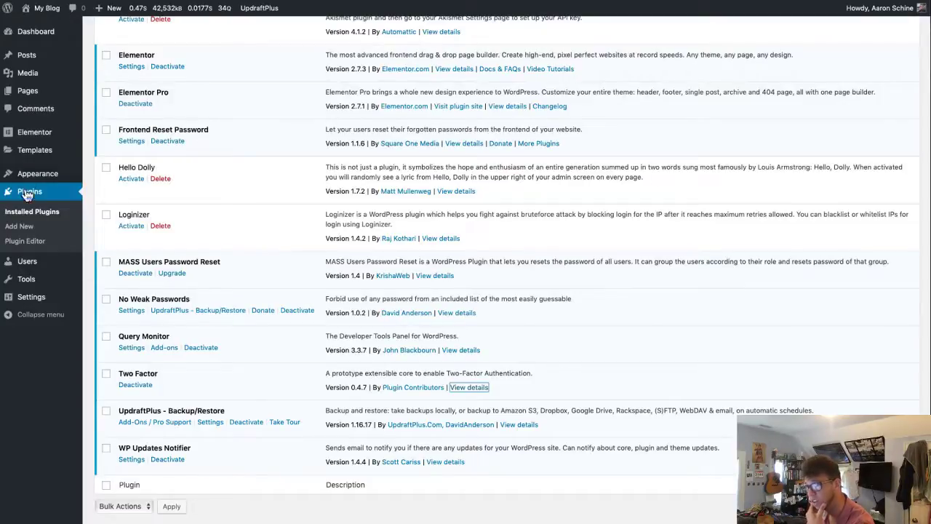
- On the admin user's profile, enable Time Based One-Time Password and make it the primary method
{"action": "left_click", "coordinate": [29, 268]}
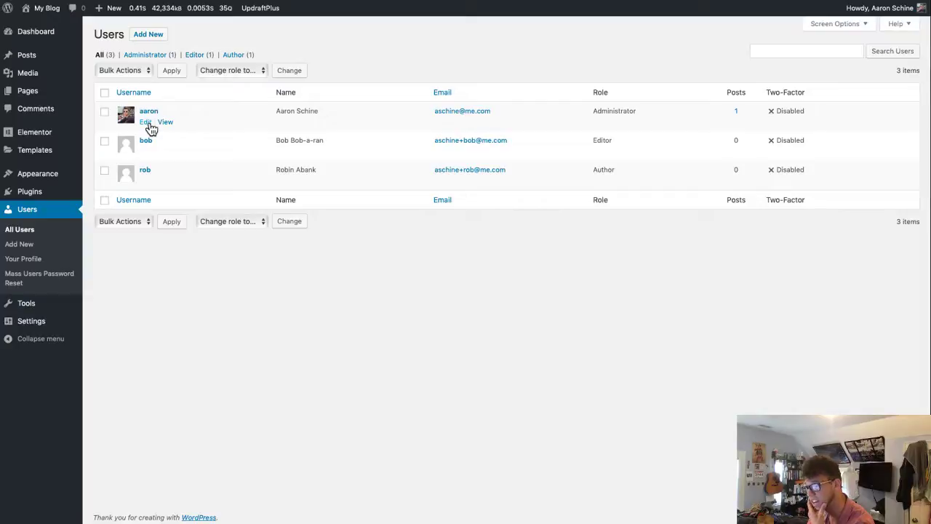
{"action": "left_click", "coordinate": [149, 125]}
{"action": "scroll", "coordinate": [353, 417], "scroll_direction": "down", "scroll_amount": 5}
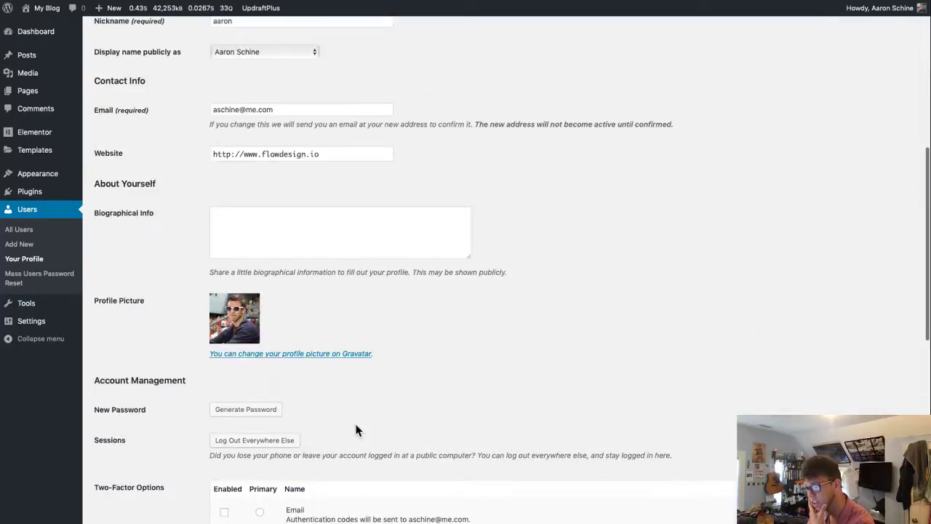
{"action": "scroll", "coordinate": [356, 431], "scroll_direction": "down", "scroll_amount": 3}
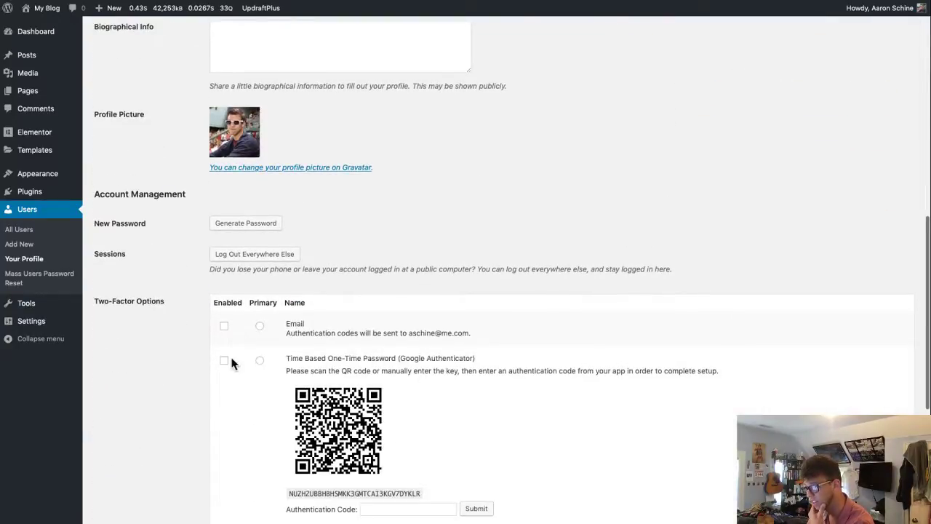
{"action": "scroll", "coordinate": [240, 378], "scroll_direction": "down", "scroll_amount": 3}
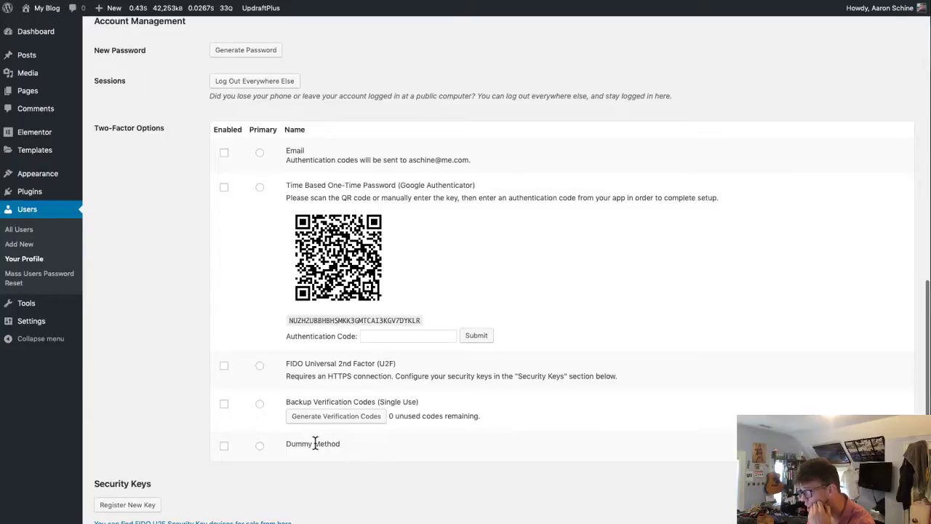
{"action": "scroll", "coordinate": [266, 447], "scroll_direction": "down", "scroll_amount": 1}
{"action": "scroll", "coordinate": [266, 445], "scroll_direction": "down", "scroll_amount": 3}
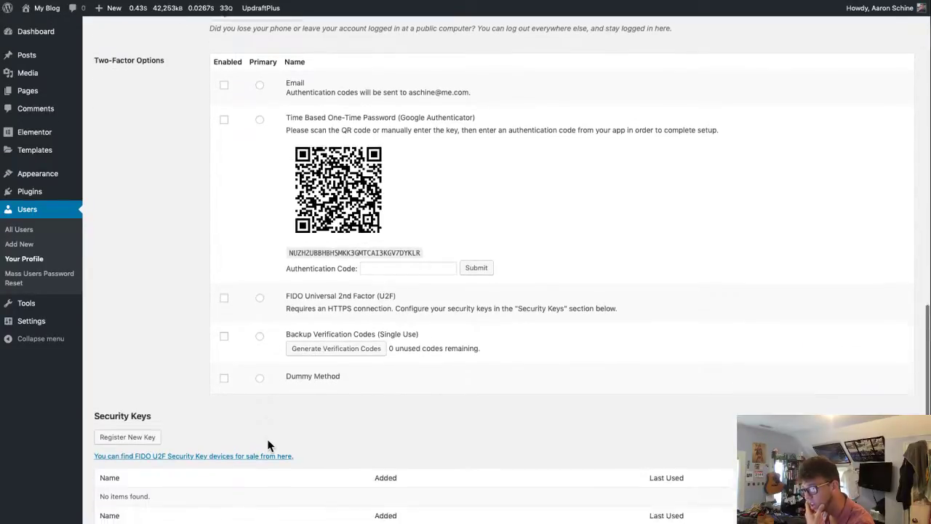
{"action": "scroll", "coordinate": [269, 442], "scroll_direction": "down", "scroll_amount": 1}
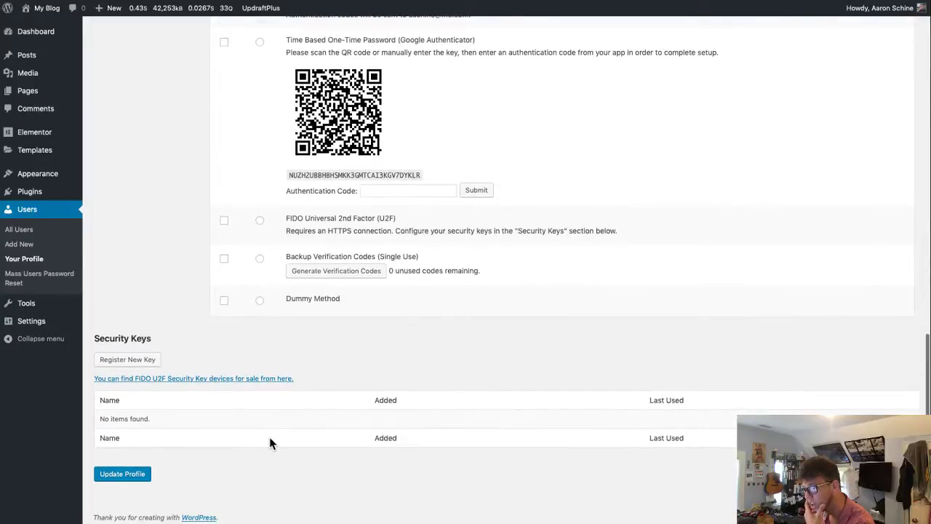
{"action": "scroll", "coordinate": [269, 443], "scroll_direction": "up", "scroll_amount": 10}
{"action": "scroll", "coordinate": [270, 443], "scroll_direction": "down", "scroll_amount": 3}
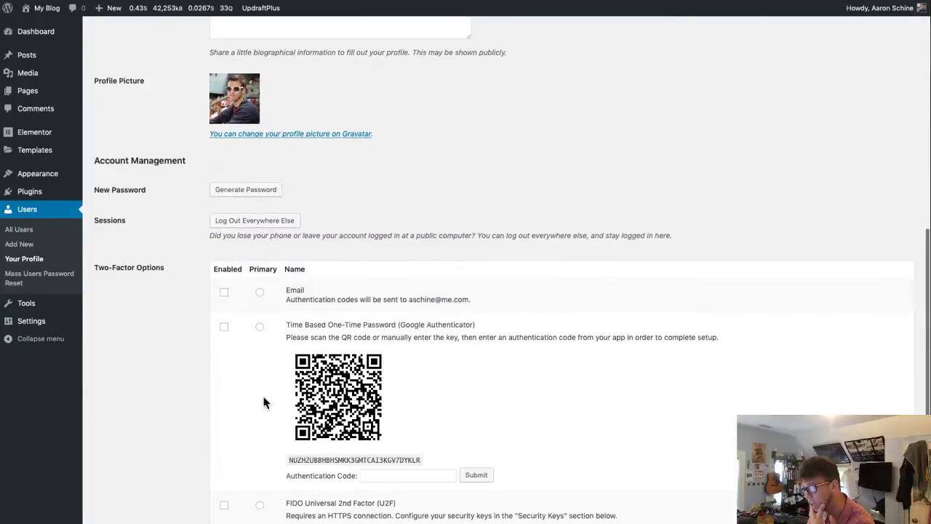
{"action": "left_click", "coordinate": [259, 328]}
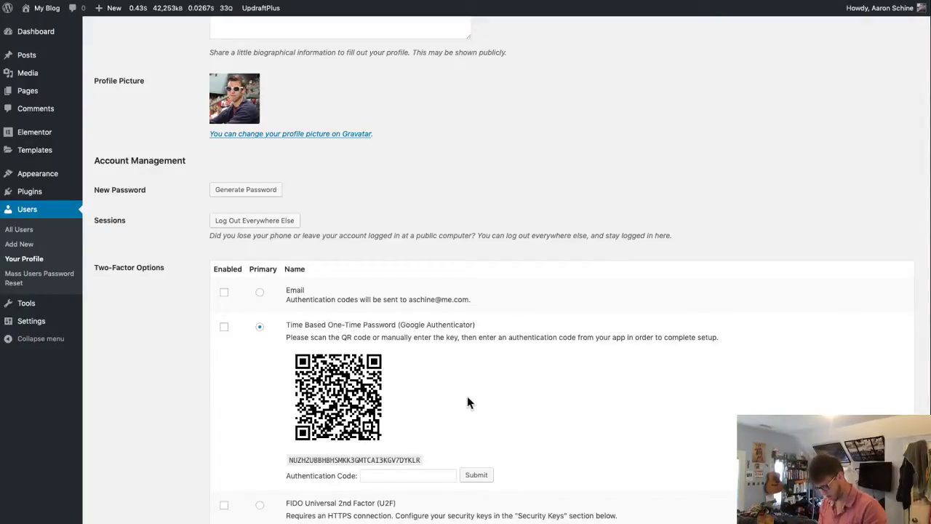
{"action": "left_click", "coordinate": [224, 328]}
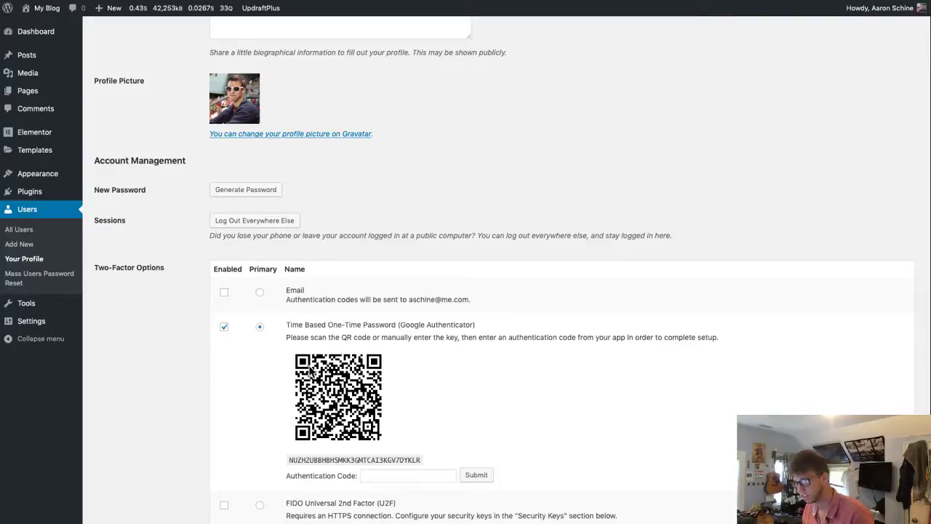
- Scan the QR code with 1Password, submit the generated authentication code, and update the profile
{"action": "scroll", "coordinate": [535, 445], "scroll_direction": "down", "scroll_amount": 5}
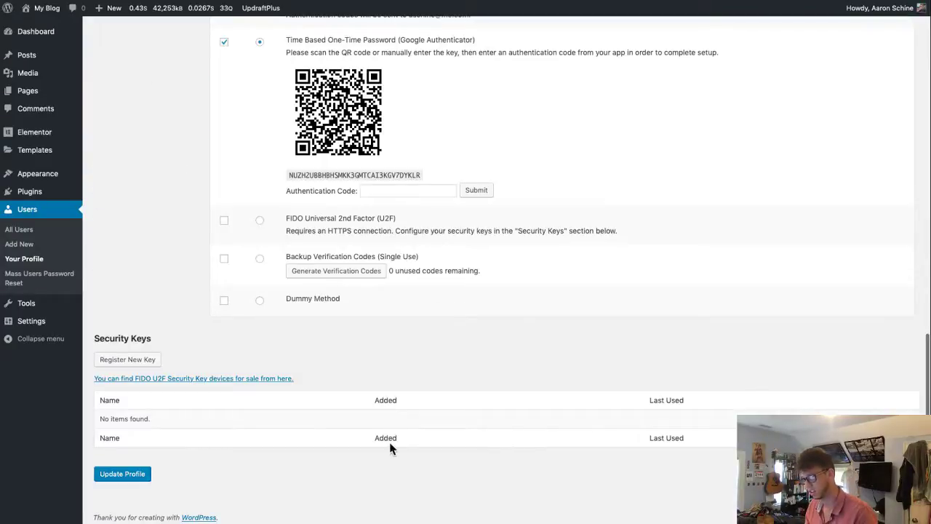
{"action": "scroll", "coordinate": [291, 466], "scroll_direction": "up", "scroll_amount": 4}
{"action": "key", "text": "super+space"}
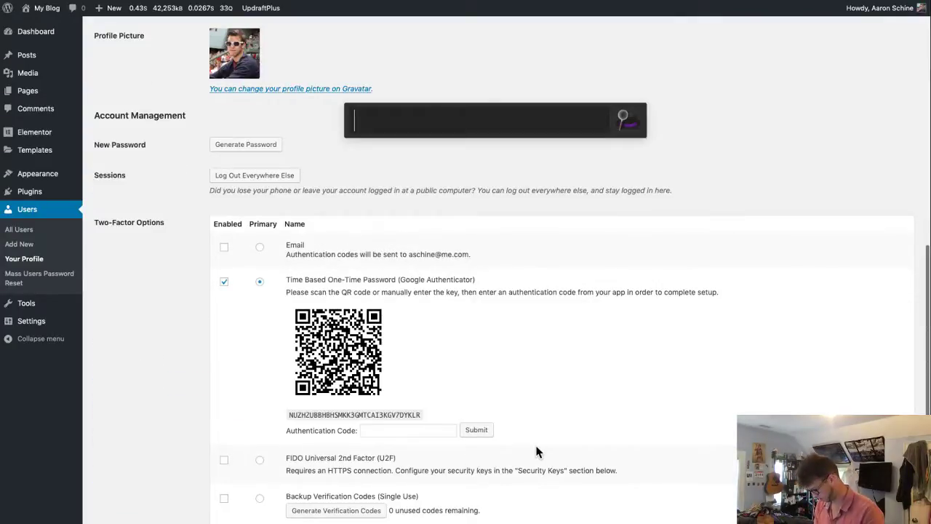
{"action": "type", "text": "1p"}
{"action": "key", "text": "Return"}
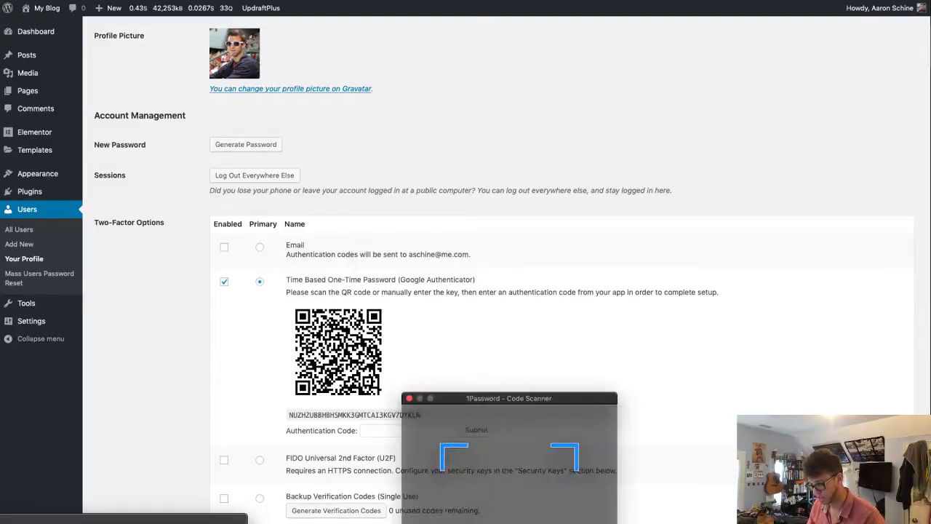
{"action": "left_click_drag", "start_coordinate": [483, 461], "coordinate": [324, 318]}
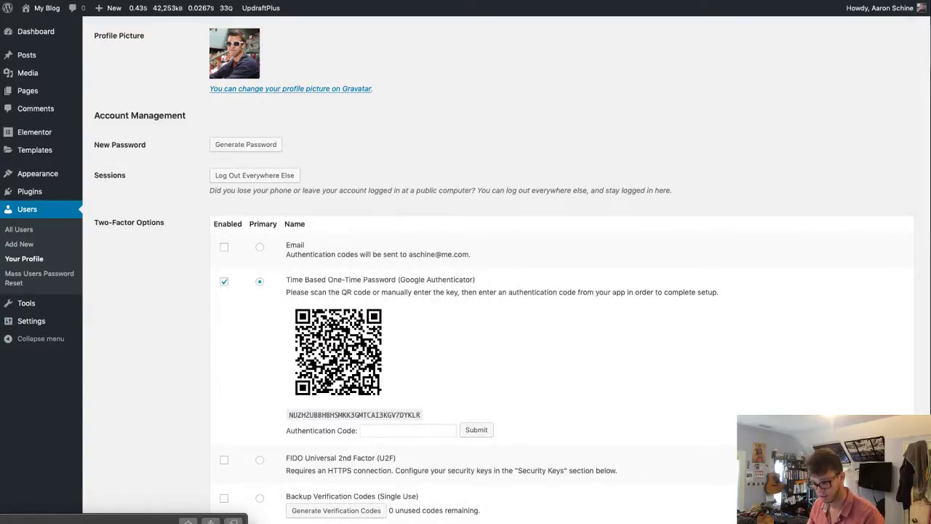
{"action": "left_click", "coordinate": [390, 429]}
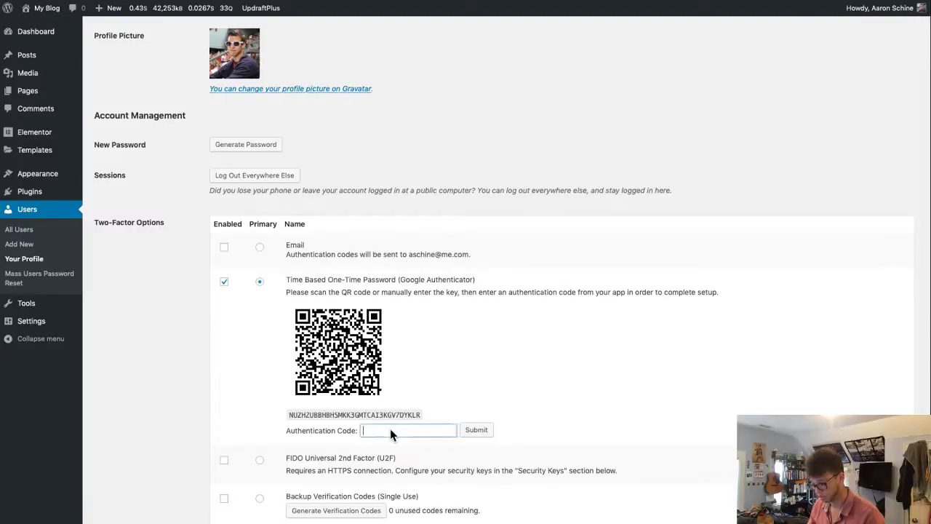
{"action": "key", "text": "super+v"}
{"action": "left_click", "coordinate": [478, 431]}
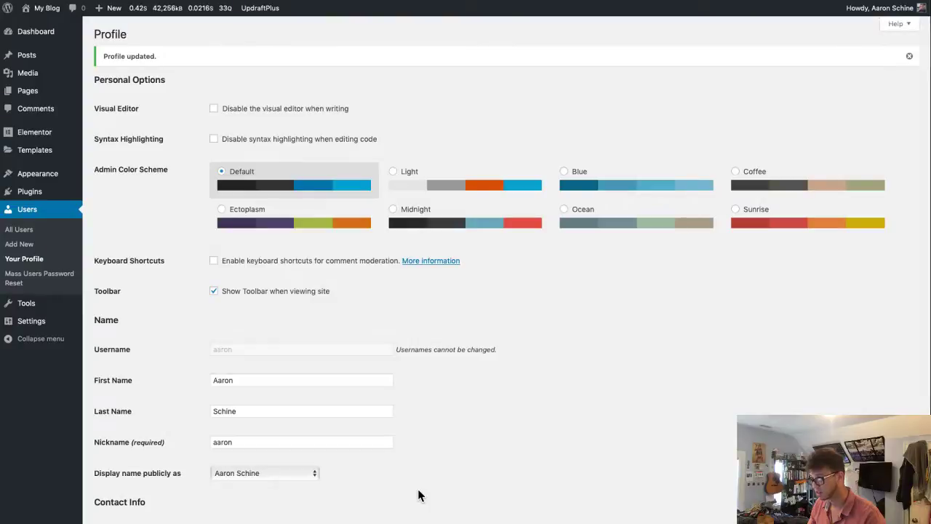
{"action": "scroll", "coordinate": [430, 496], "scroll_direction": "down", "scroll_amount": 15}
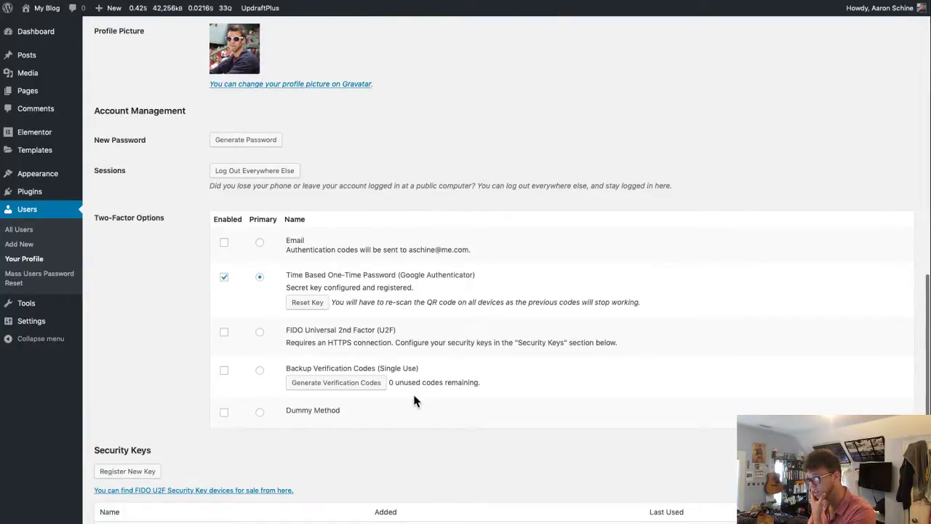
{"action": "scroll", "coordinate": [413, 399], "scroll_direction": "down", "scroll_amount": 3}
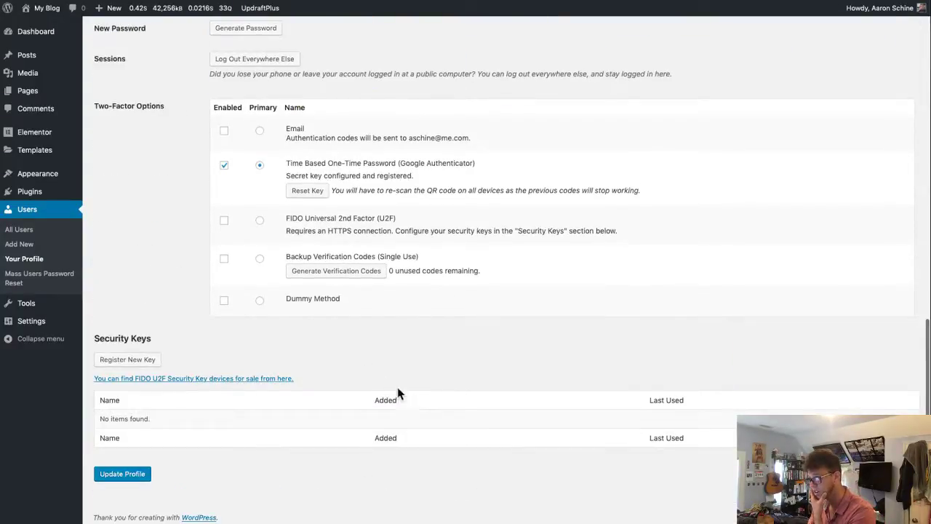
{"action": "left_click", "coordinate": [145, 477]}
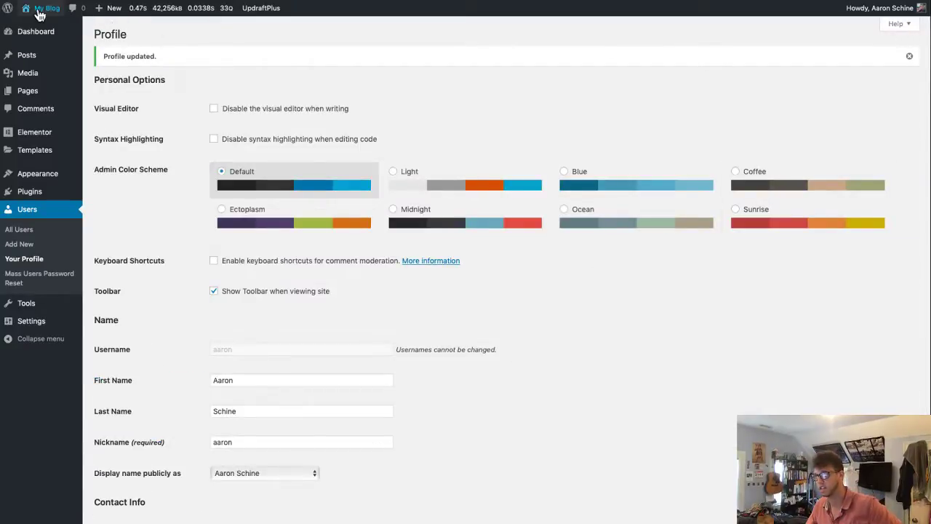
- Log out, sign in with 1Password-autofilled credentials and Remember Me, then enter the TOTP code
{"action": "mouse_move", "coordinate": [891, 10]}
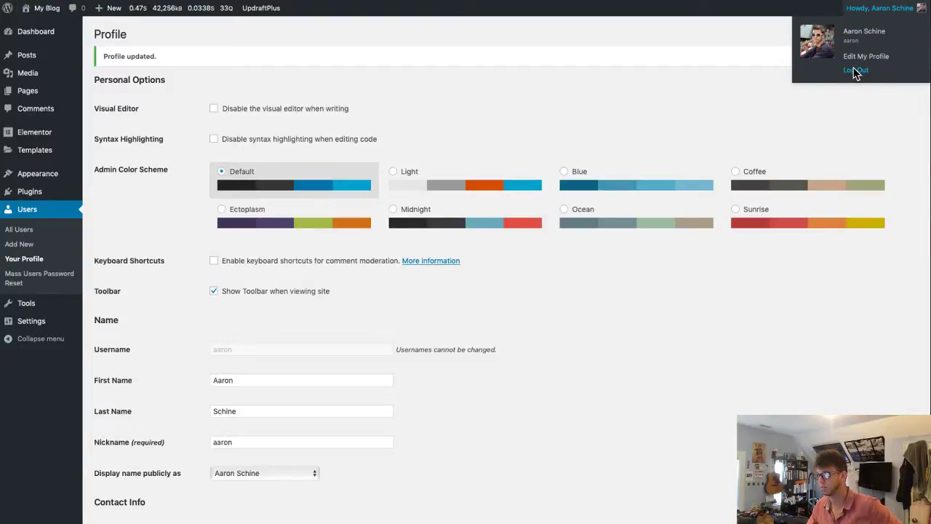
{"action": "left_click", "coordinate": [856, 70]}
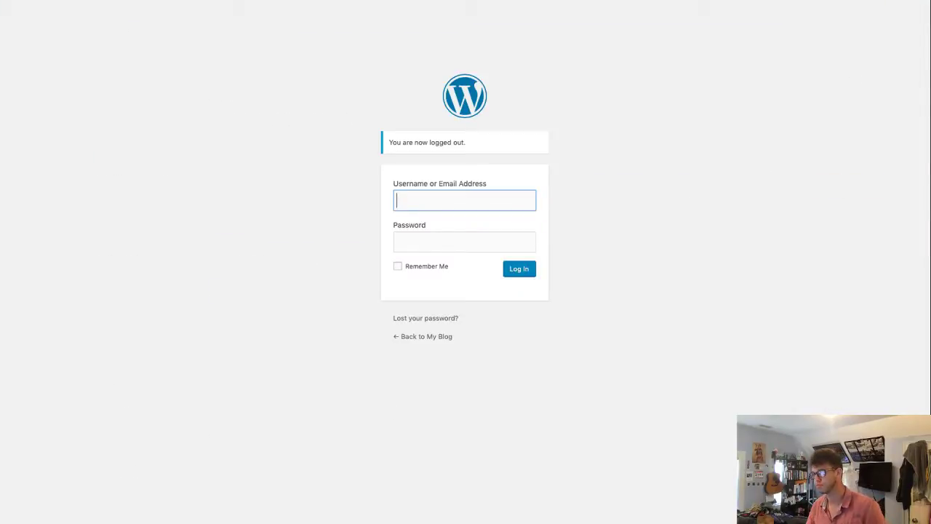
{"action": "right_click", "coordinate": [458, 198]}
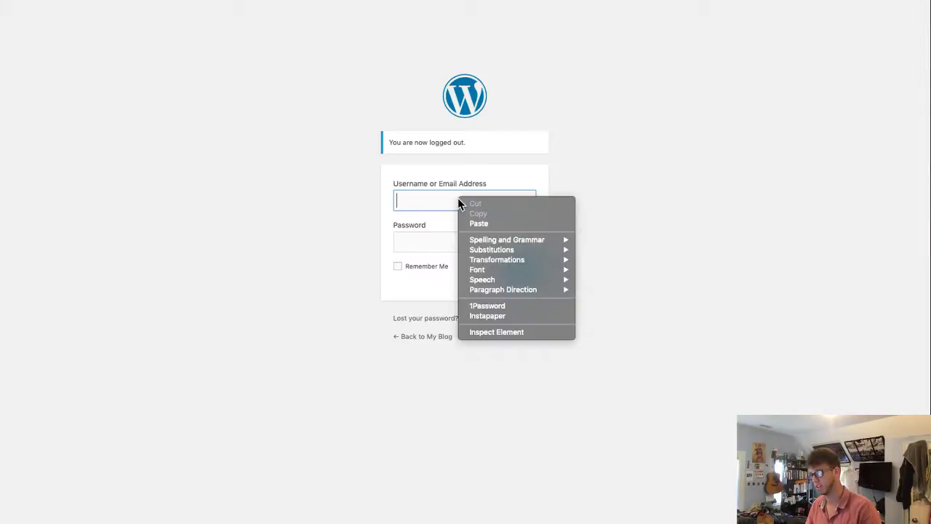
{"action": "left_click", "coordinate": [499, 306]}
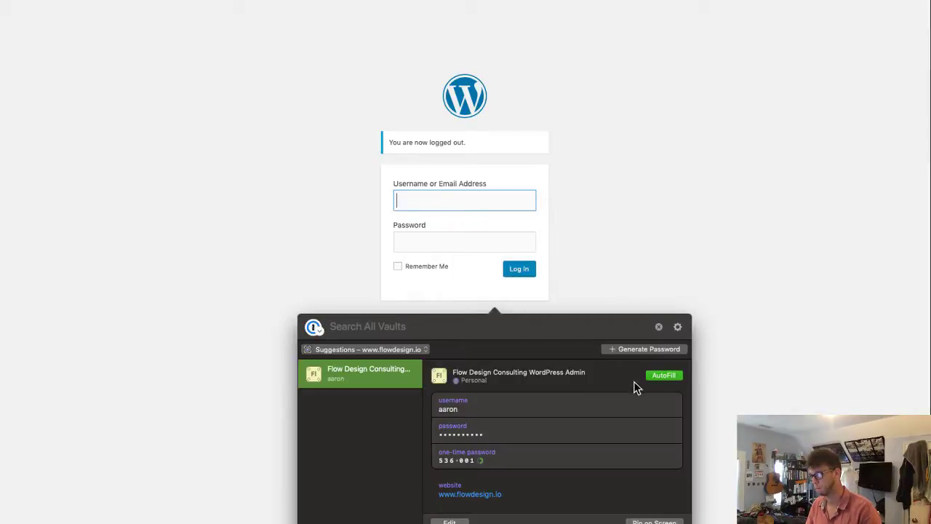
{"action": "left_click", "coordinate": [657, 375]}
{"action": "left_click", "coordinate": [433, 269]}
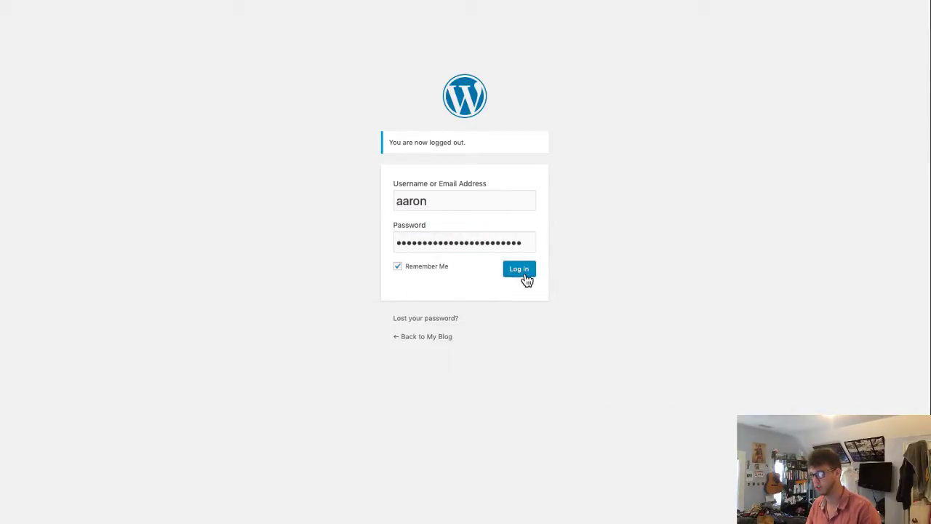
{"action": "left_click", "coordinate": [522, 273]}
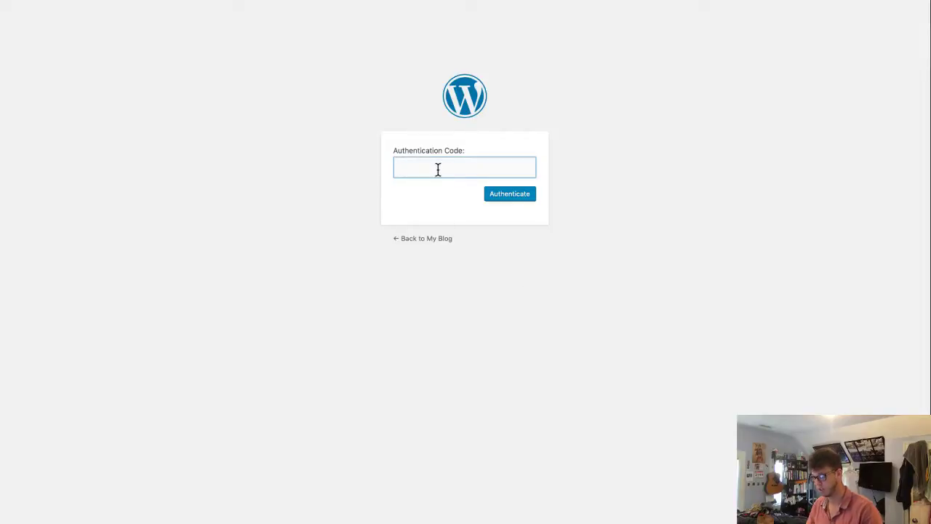
{"action": "key", "text": "super+v"}
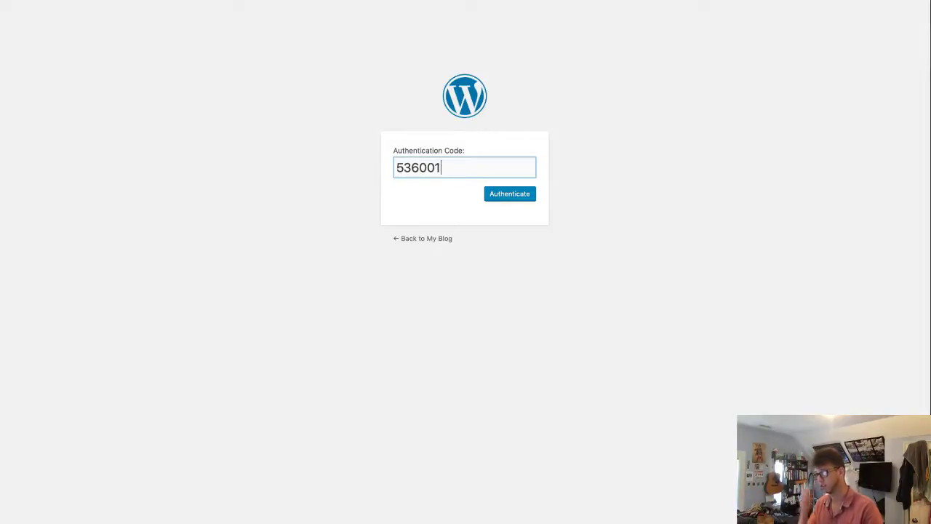
{"action": "key", "text": "Return"}
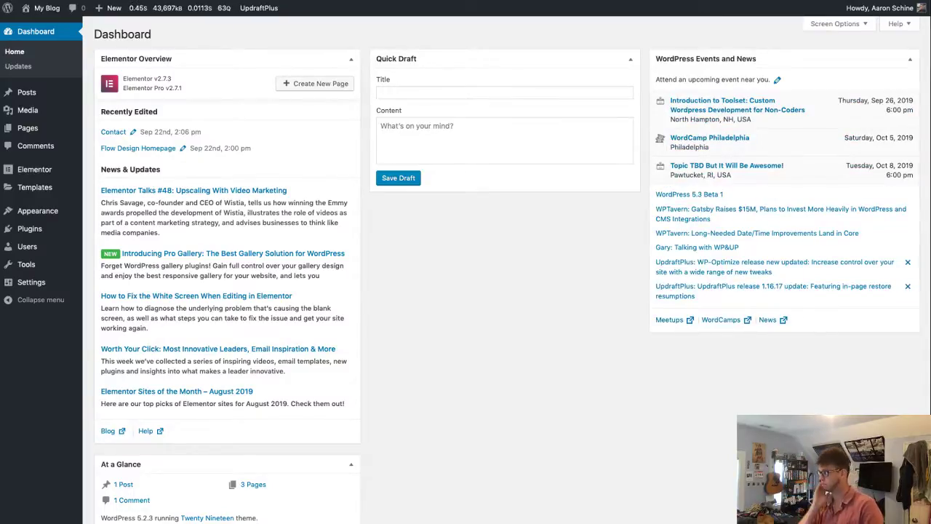